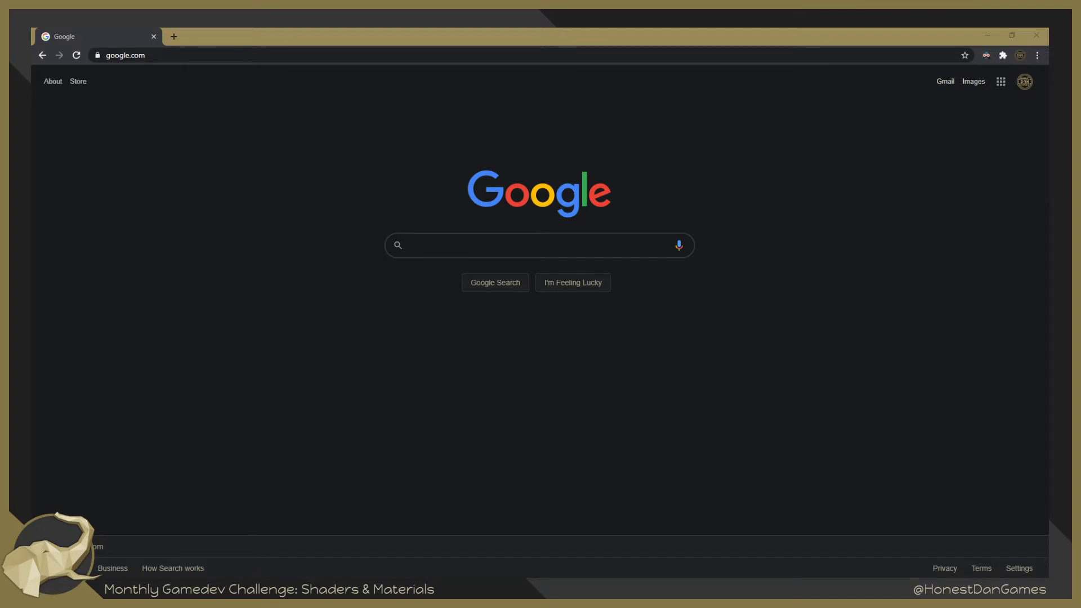
- Search Google for "free material textures" and open the CC0 Textures - Public Domain PBR Materials result
{"action": "left_click", "coordinate": [189, 49]}
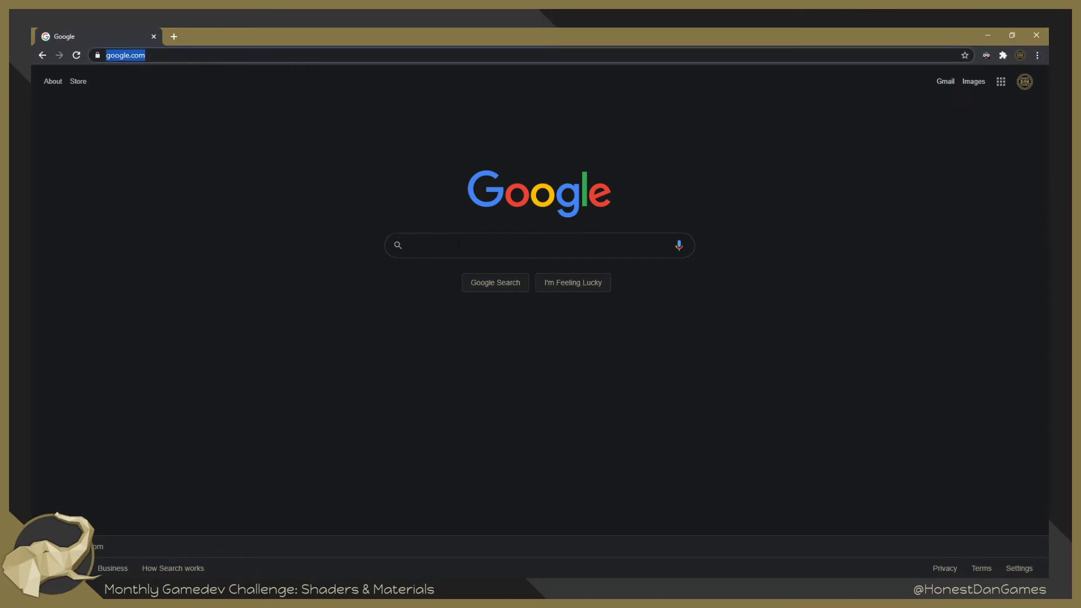
{"action": "left_click", "coordinate": [463, 244]}
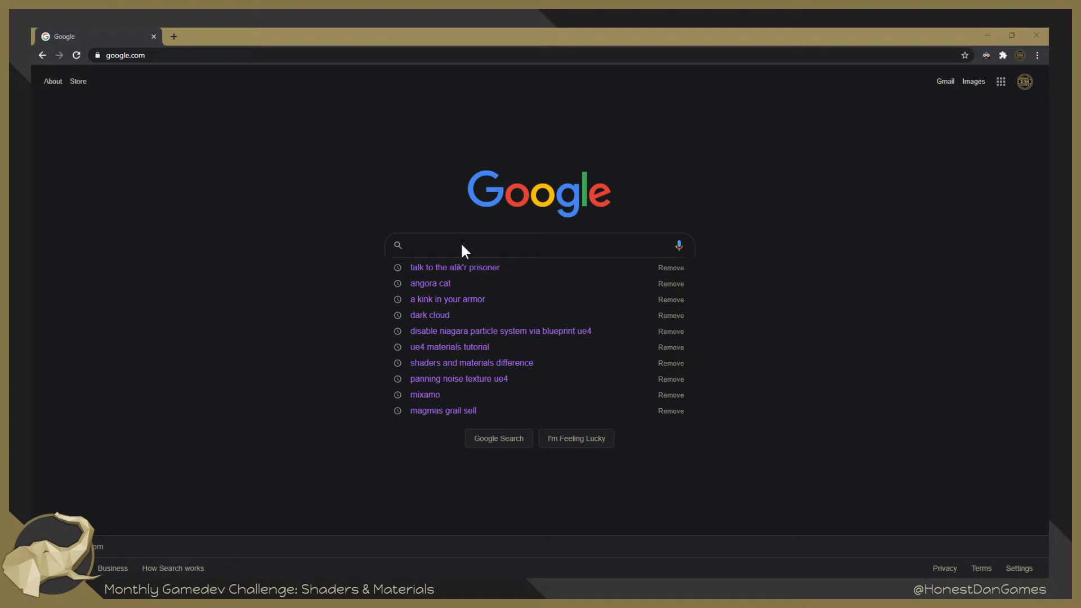
{"action": "key", "text": "alt+Tab"}
{"action": "key", "text": "alt+Tab"}
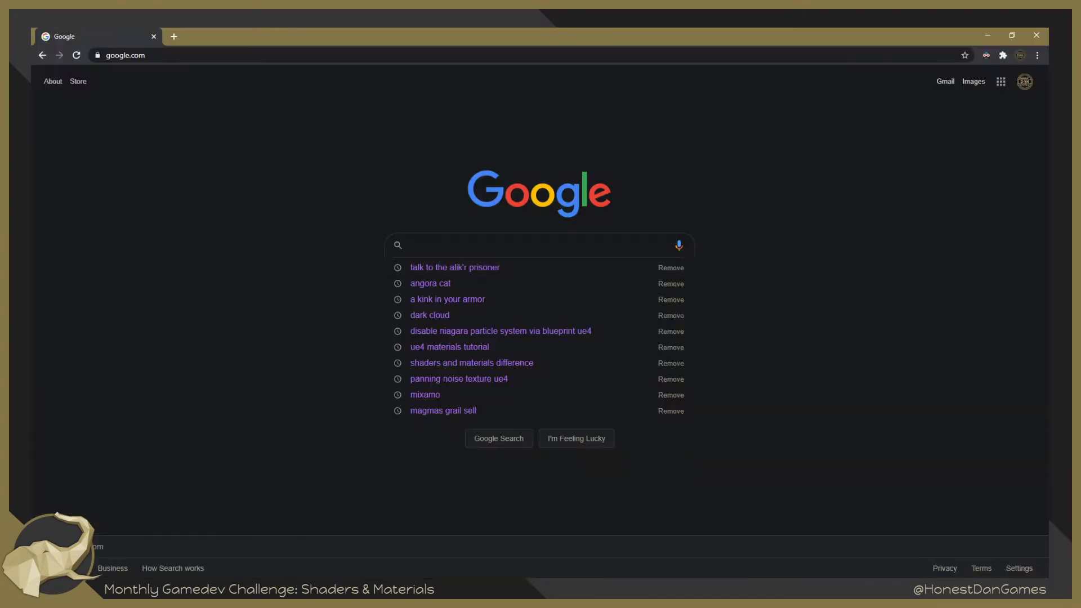
{"action": "type", "text": "free mater"}
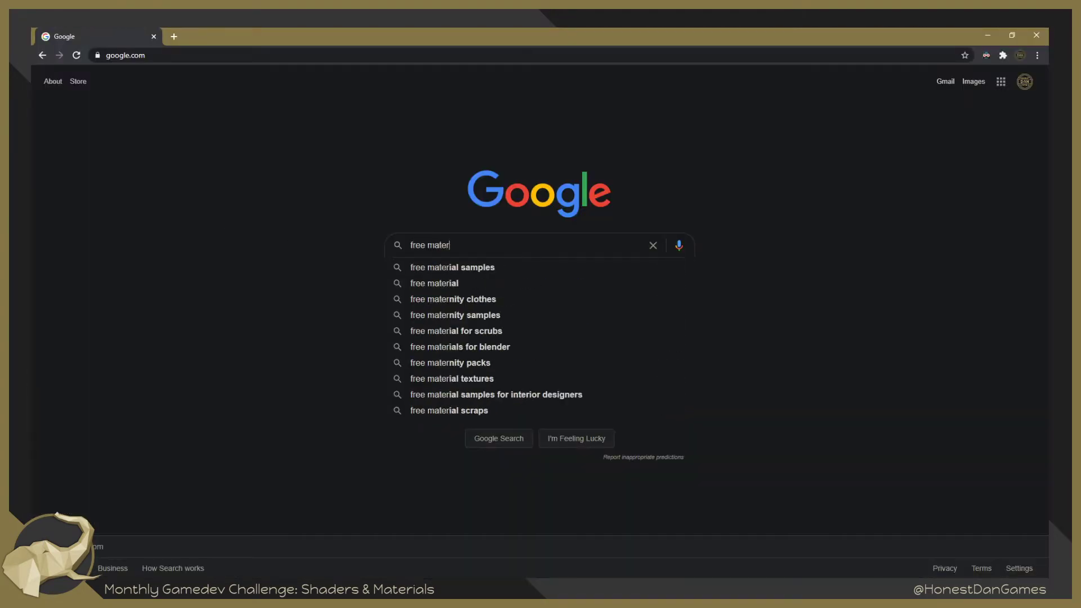
{"action": "type", "text": "ial t"}
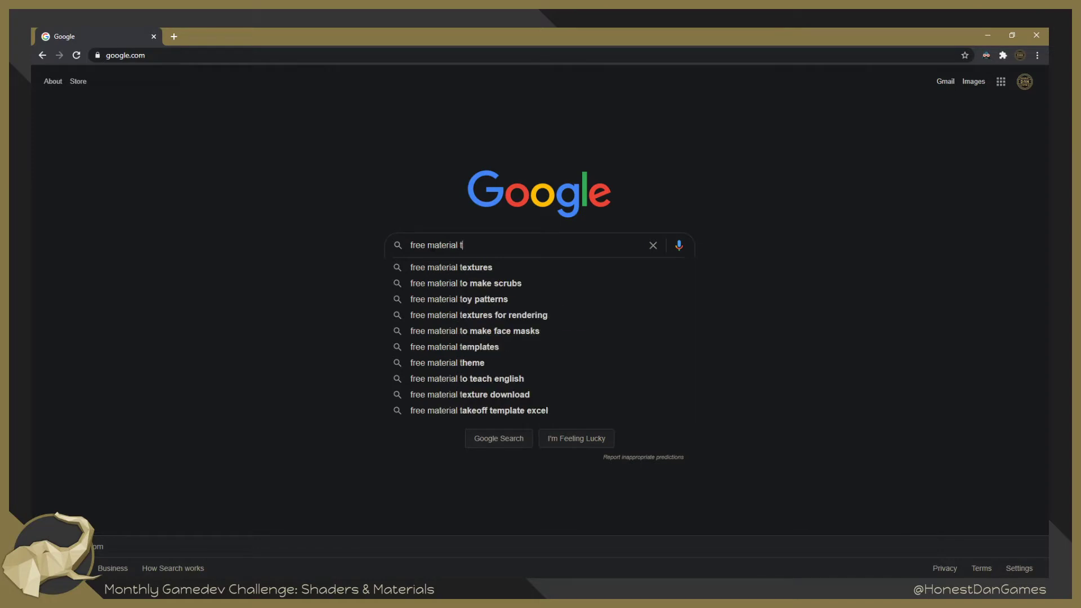
{"action": "type", "text": "extures"}
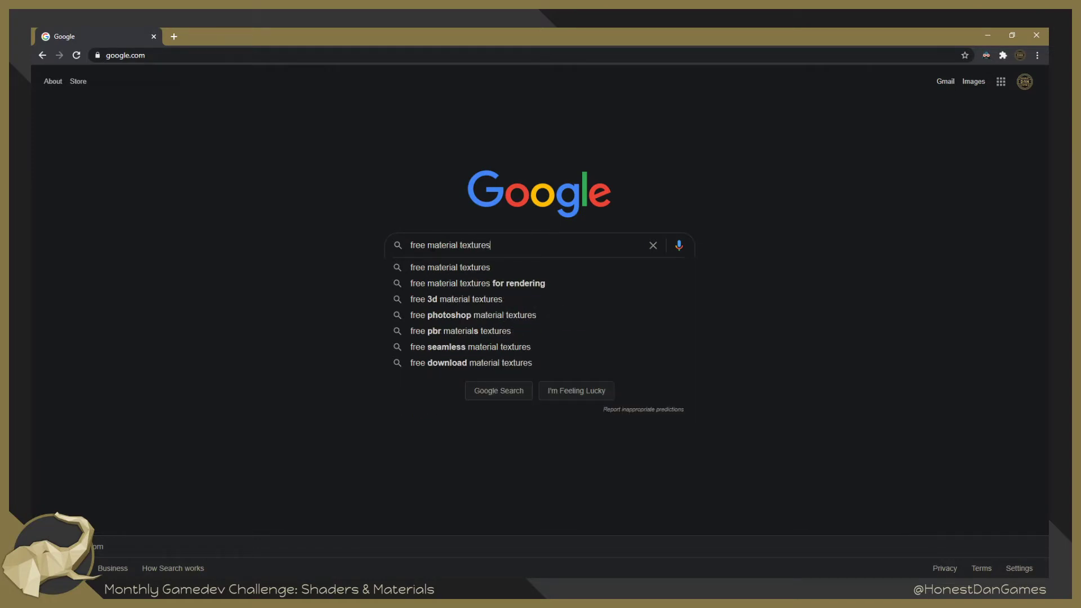
{"action": "key", "text": "Return"}
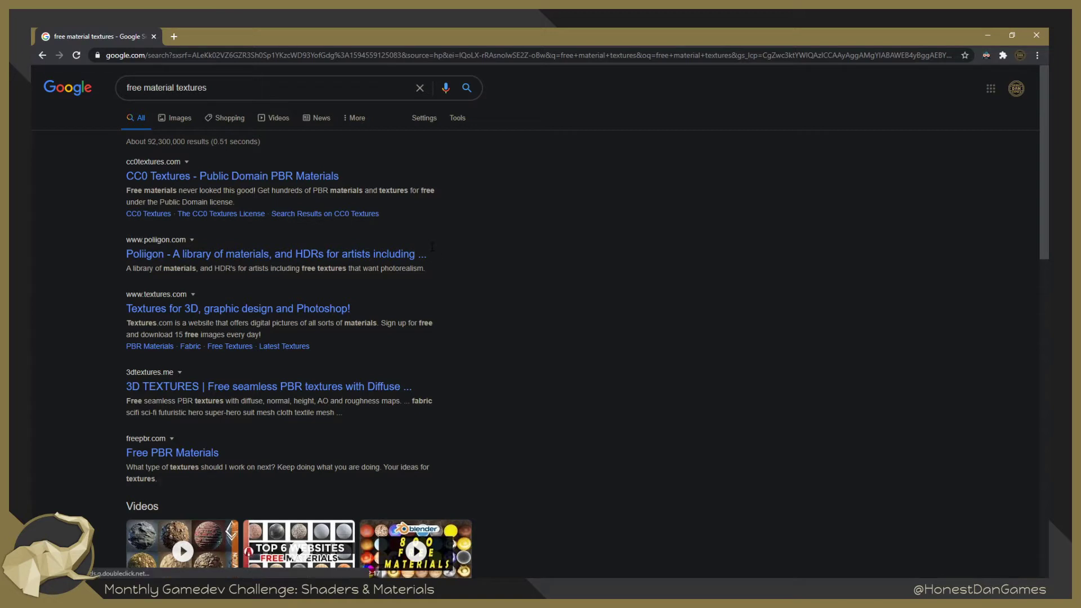
{"action": "scroll", "coordinate": [231, 179], "scroll_direction": "down", "scroll_amount": 1}
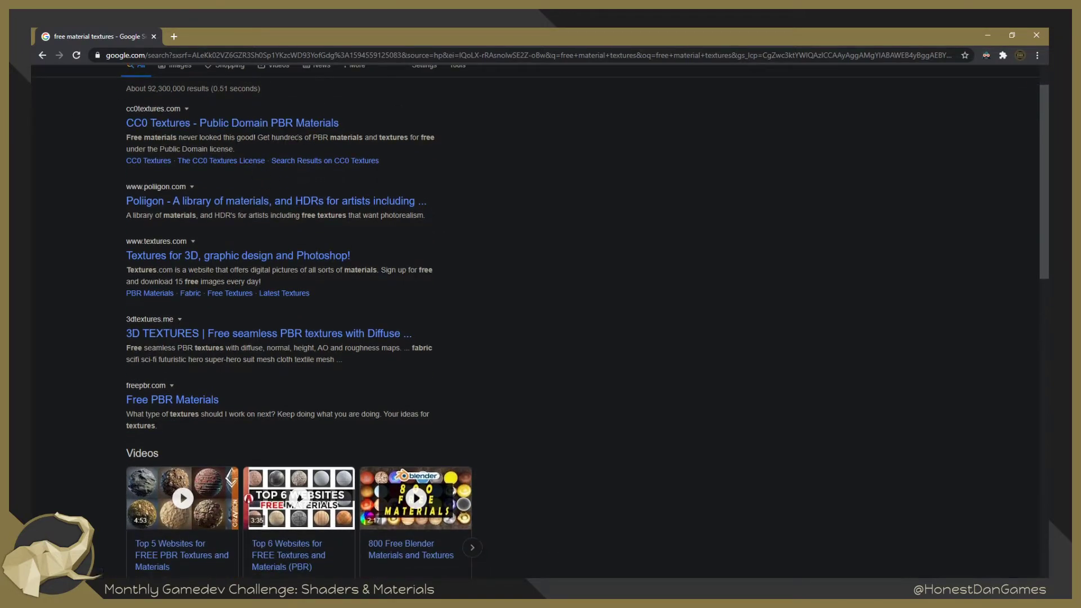
{"action": "left_click", "coordinate": [281, 128]}
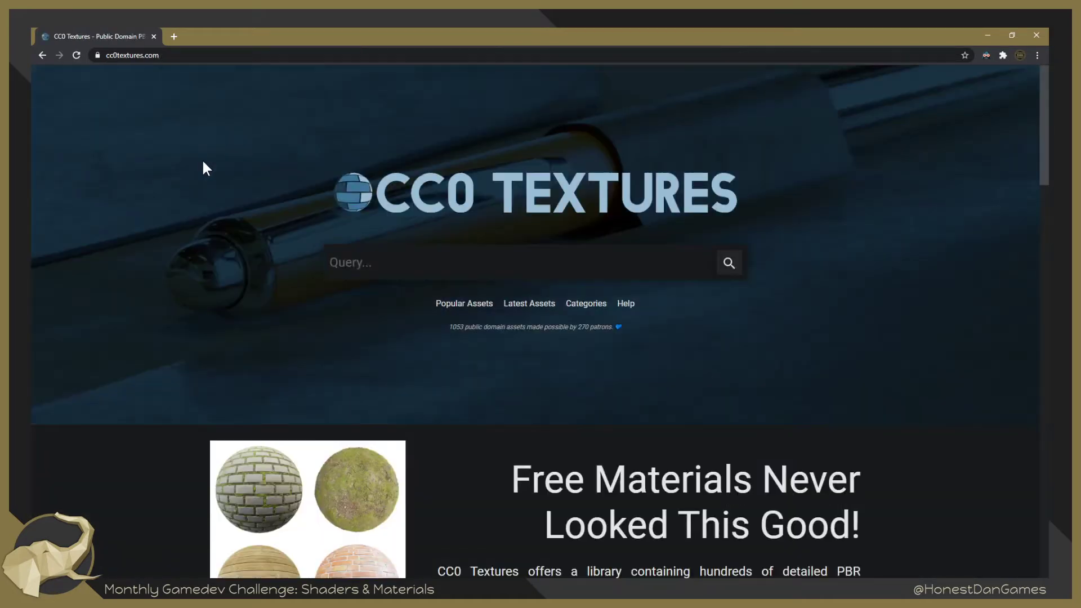
- Look through the CC0 Textures home page for its material types, available resolutions, license terms and project background
{"action": "scroll", "coordinate": [490, 332], "scroll_direction": "down", "scroll_amount": 8}
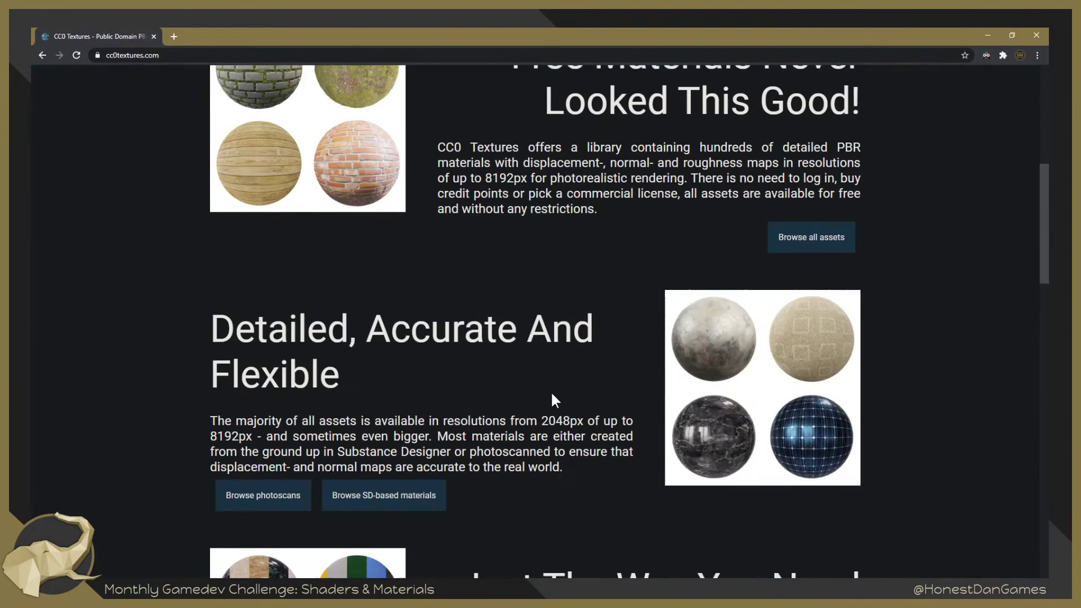
{"action": "scroll", "coordinate": [544, 390], "scroll_direction": "down", "scroll_amount": 8}
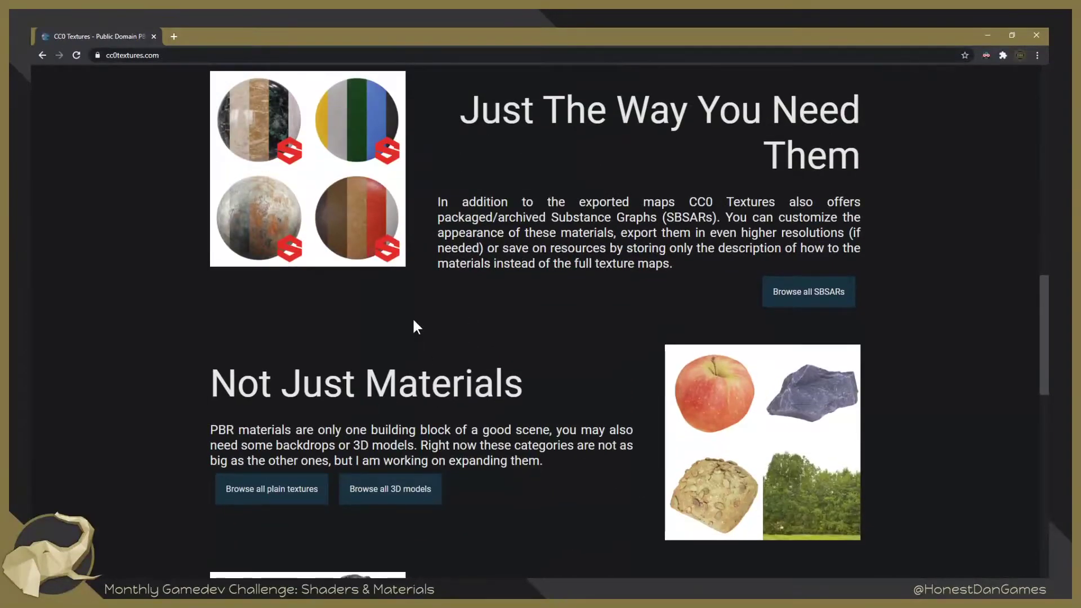
{"action": "scroll", "coordinate": [413, 322], "scroll_direction": "down", "scroll_amount": 3}
{"action": "scroll", "coordinate": [414, 323], "scroll_direction": "down", "scroll_amount": 3}
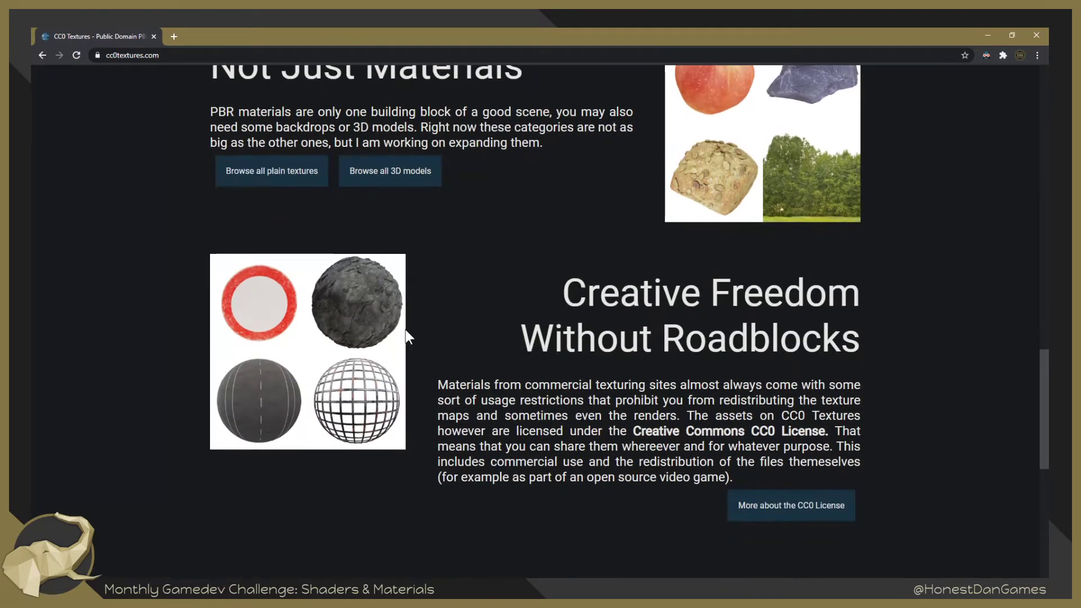
{"action": "scroll", "coordinate": [400, 332], "scroll_direction": "up", "scroll_amount": 2}
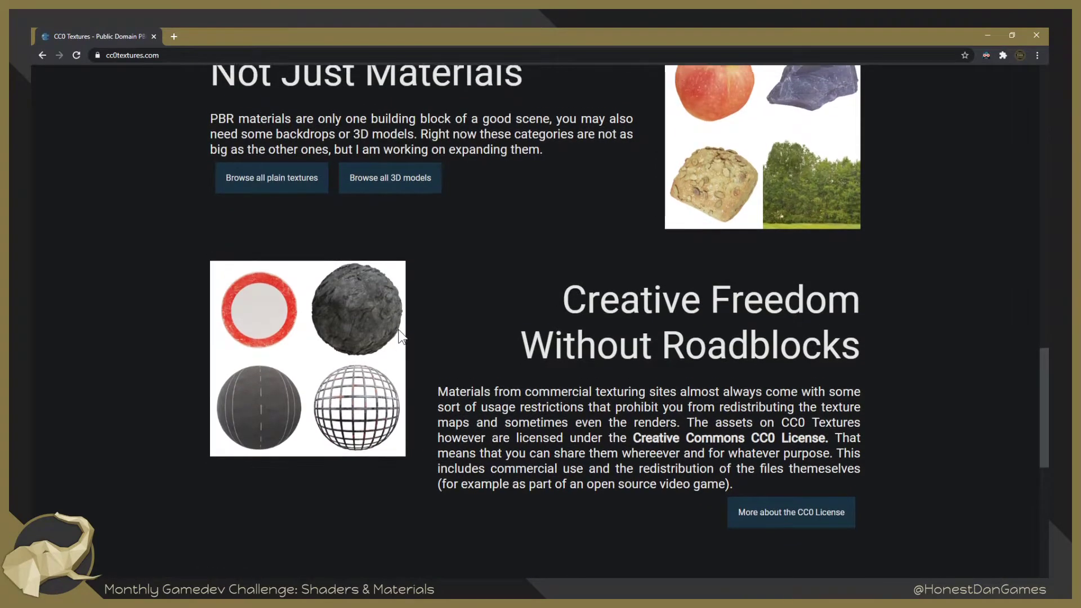
{"action": "scroll", "coordinate": [400, 332], "scroll_direction": "up", "scroll_amount": 1}
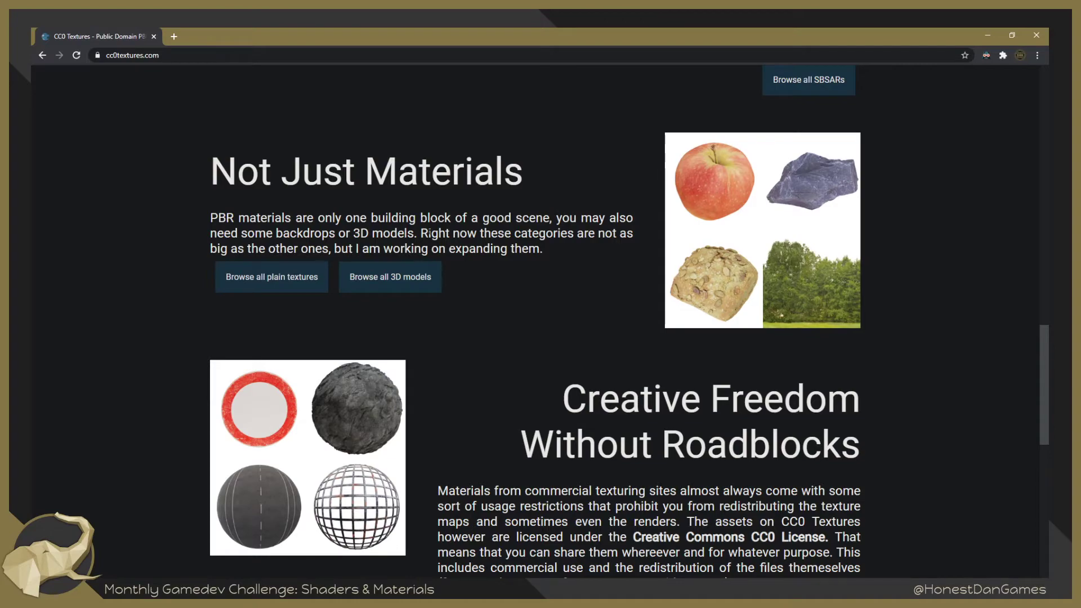
{"action": "scroll", "coordinate": [447, 239], "scroll_direction": "down", "scroll_amount": 4}
{"action": "right_click", "coordinate": [447, 239]}
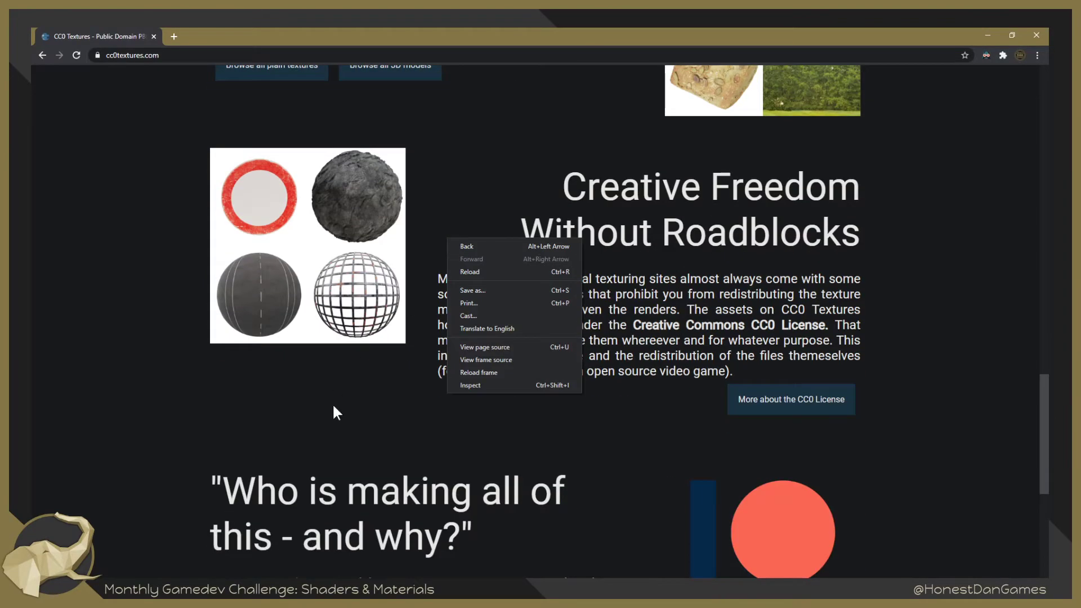
{"action": "scroll", "coordinate": [336, 413], "scroll_direction": "down", "scroll_amount": 7}
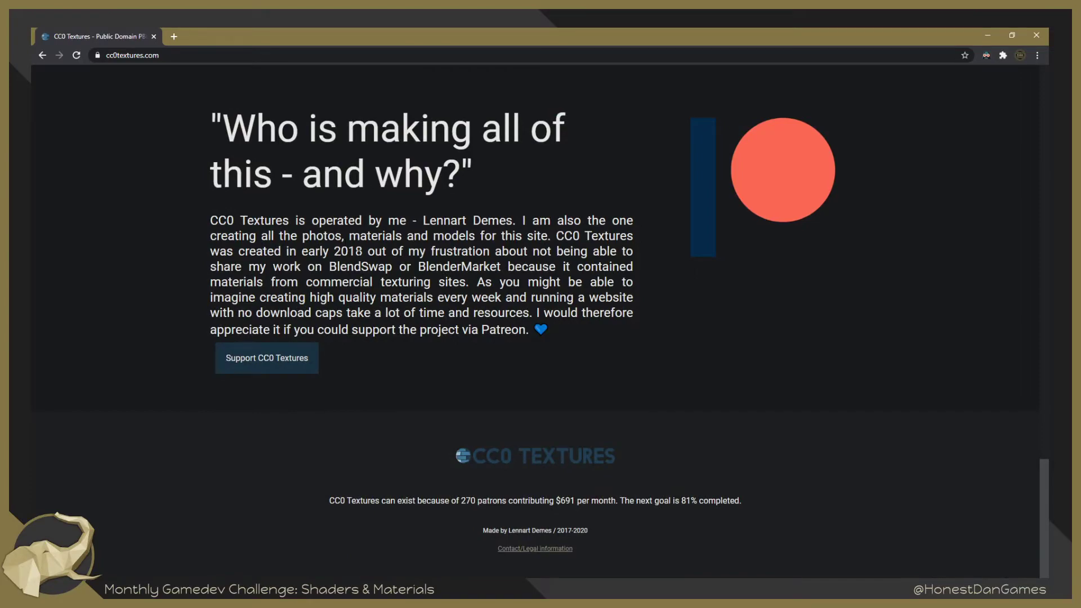
{"action": "scroll", "coordinate": [415, 352], "scroll_direction": "up", "scroll_amount": 20}
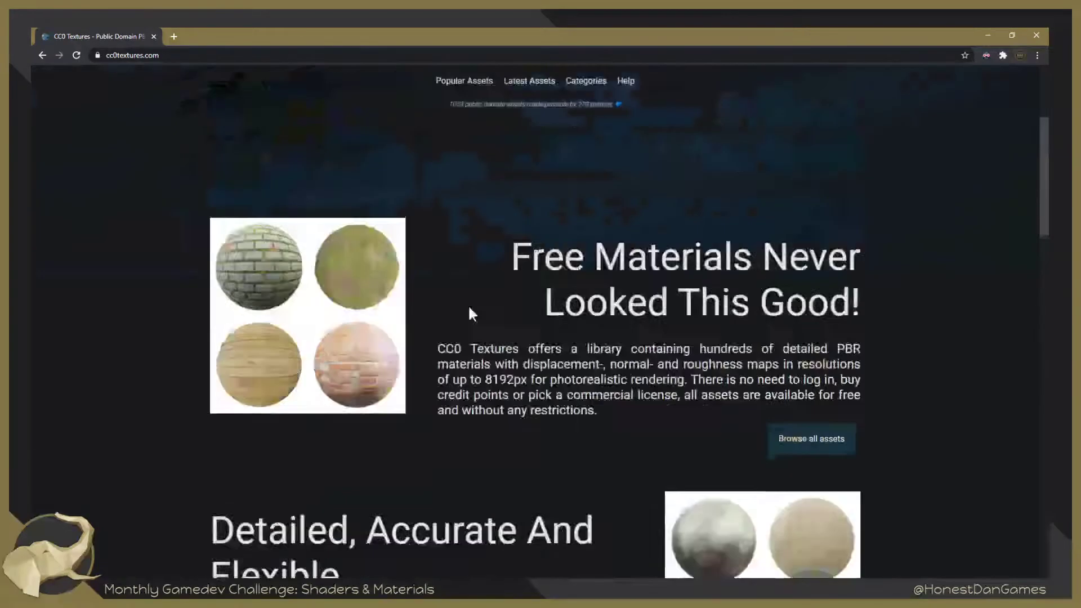
- Search the CC0 Textures library for "brick"
{"action": "scroll", "coordinate": [471, 313], "scroll_direction": "up", "scroll_amount": 4}
{"action": "left_click", "coordinate": [447, 260]}
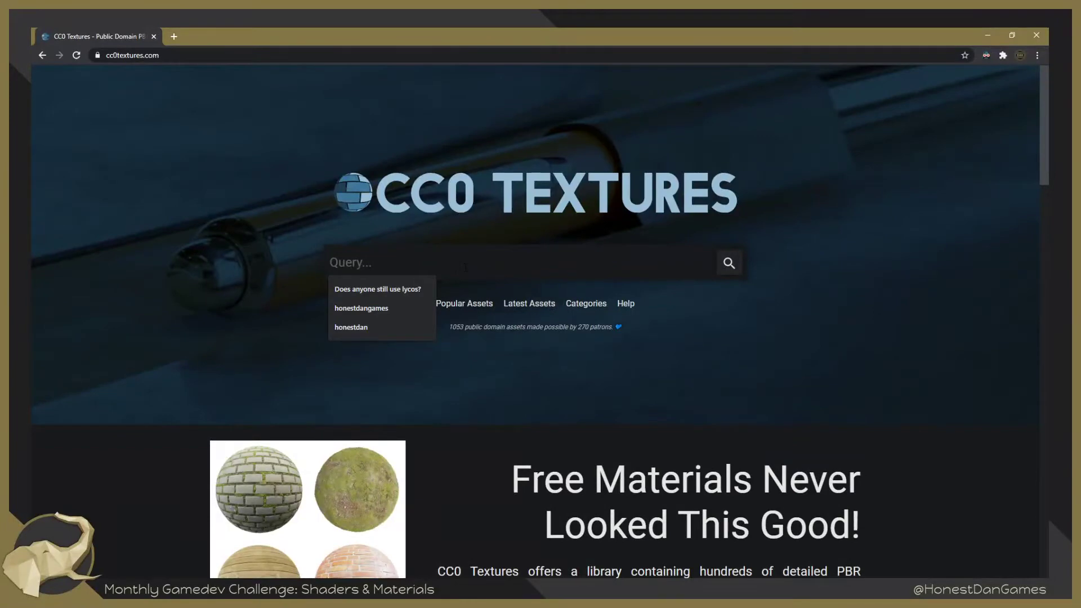
{"action": "type", "text": "s"}
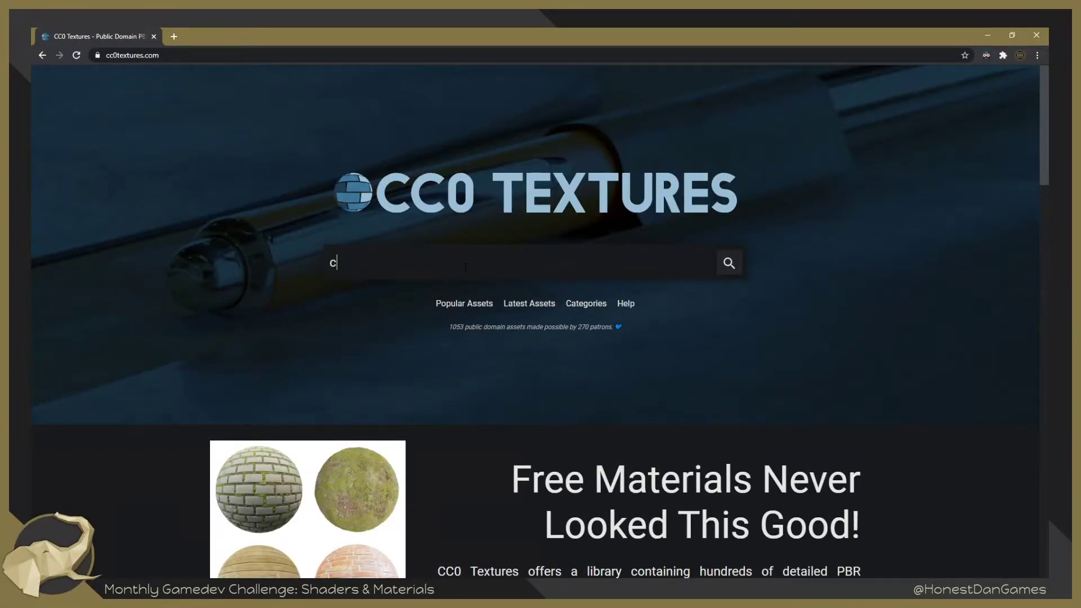
{"action": "key", "text": "BackSpace"}
{"action": "type", "text": "sgd"}
{"action": "key", "text": "BackSpace"}
{"action": "key", "text": "BackSpace"}
{"action": "key", "text": "BackSpace"}
{"action": "type", "text": "brick"}
{"action": "key", "text": "Return"}
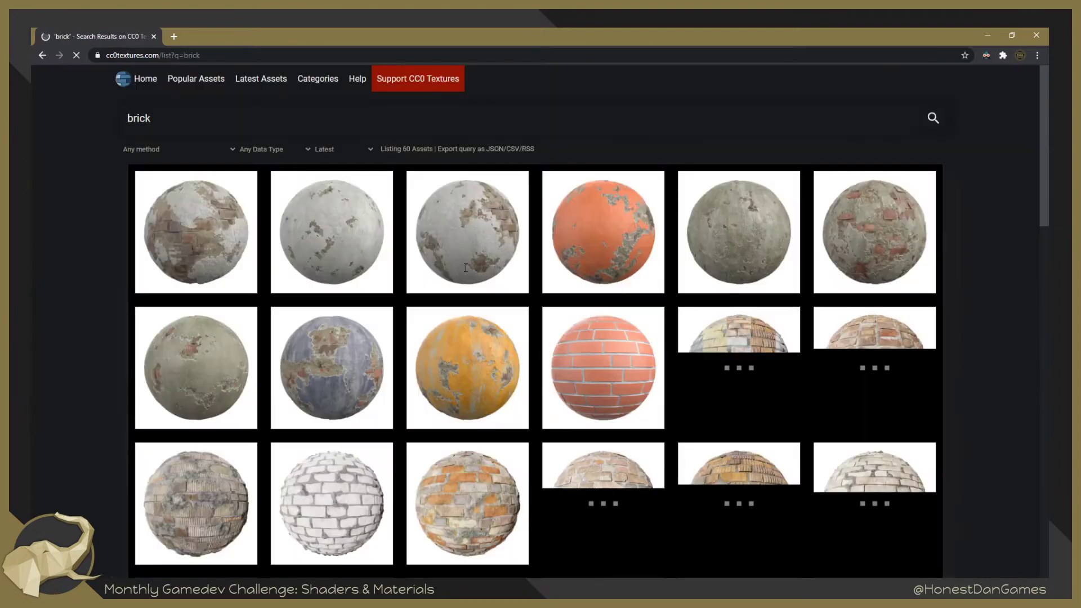
- Browse the brick materials and open the page of the clean orange-red brick material Bricks 051
{"action": "scroll", "coordinate": [405, 289], "scroll_direction": "down", "scroll_amount": 2}
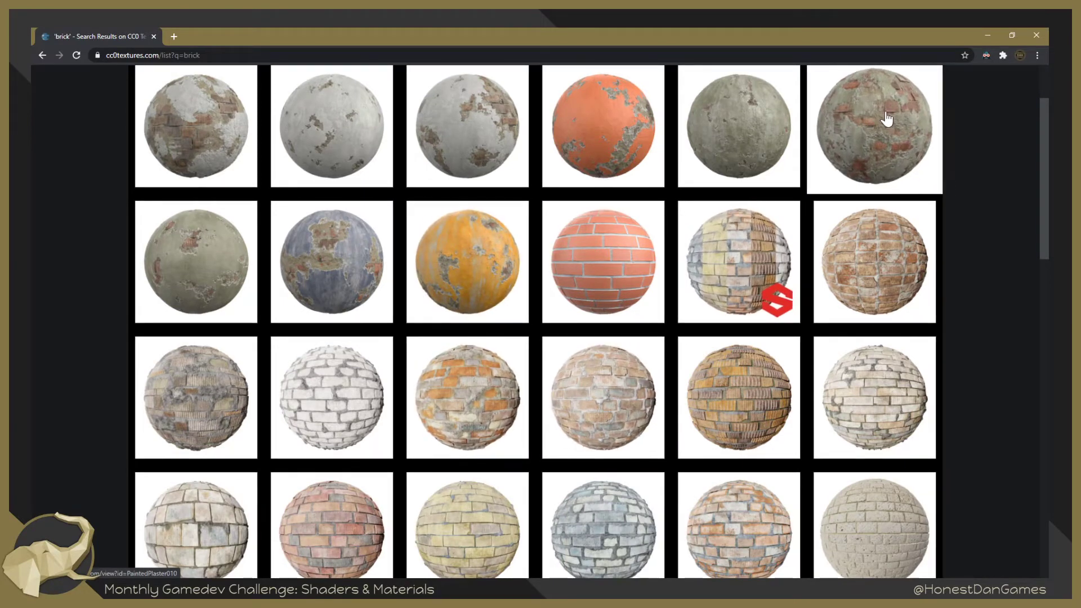
{"action": "scroll", "coordinate": [822, 150], "scroll_direction": "down", "scroll_amount": 1}
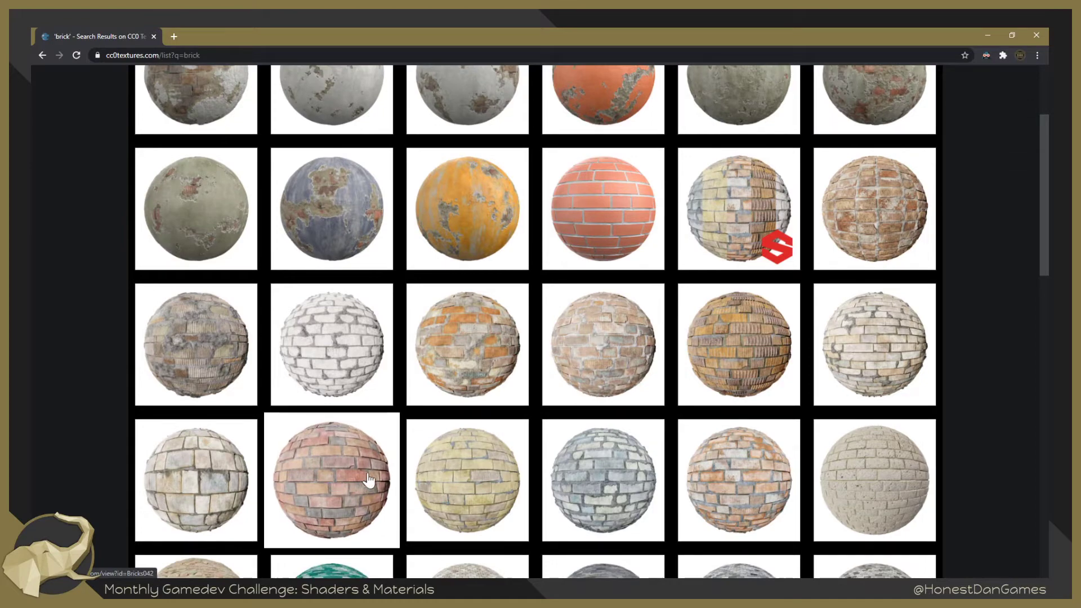
{"action": "scroll", "coordinate": [367, 482], "scroll_direction": "down", "scroll_amount": 5}
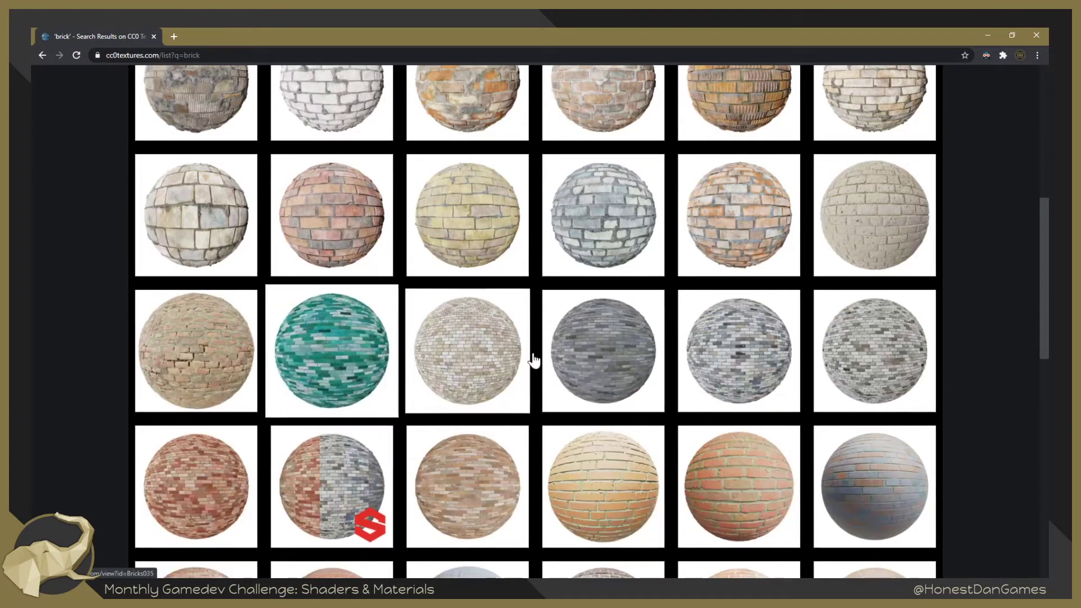
{"action": "scroll", "coordinate": [540, 360], "scroll_direction": "up", "scroll_amount": 2}
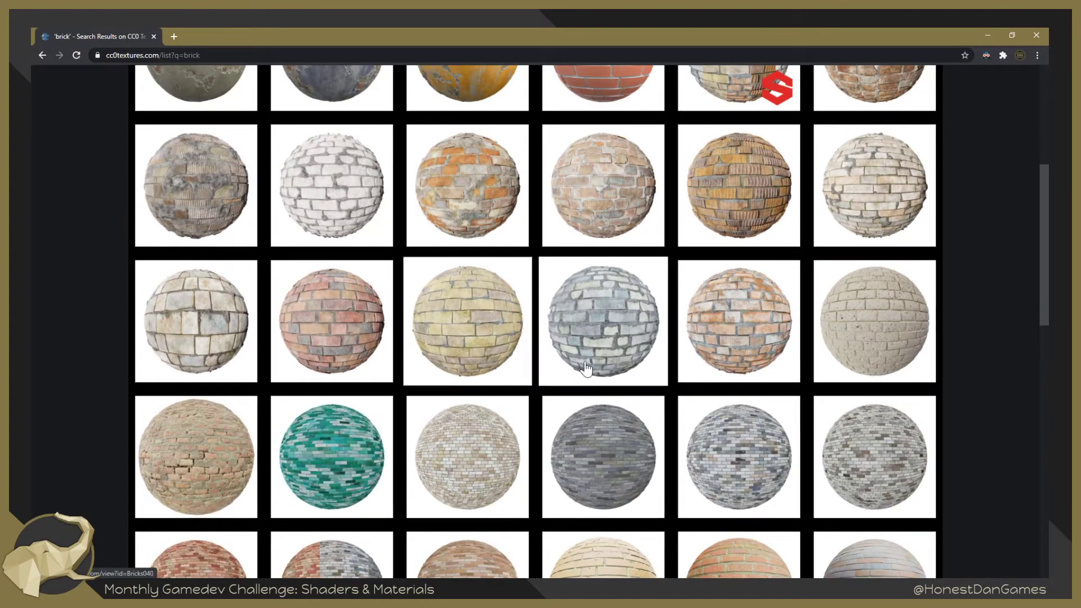
{"action": "scroll", "coordinate": [631, 376], "scroll_direction": "up", "scroll_amount": 1}
{"action": "scroll", "coordinate": [630, 376], "scroll_direction": "up", "scroll_amount": 2}
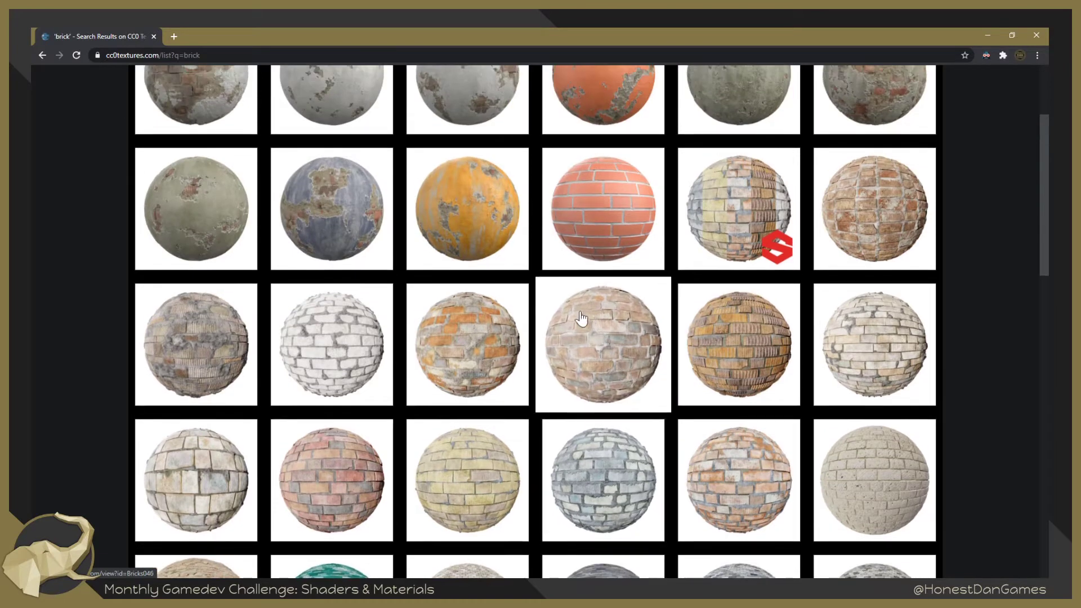
{"action": "scroll", "coordinate": [624, 259], "scroll_direction": "up", "scroll_amount": 2}
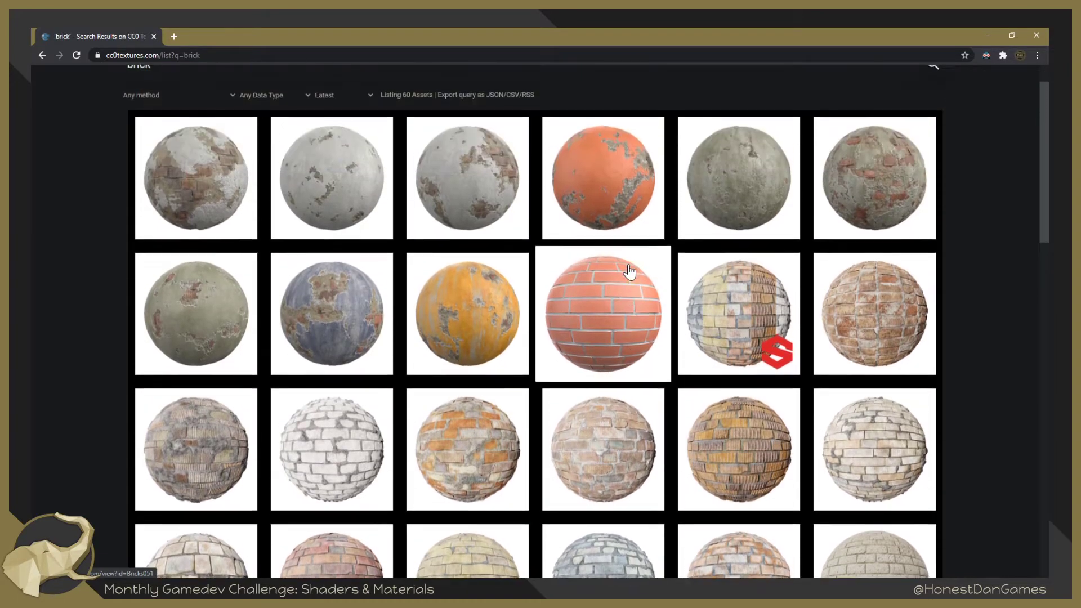
{"action": "left_click", "coordinate": [594, 330]}
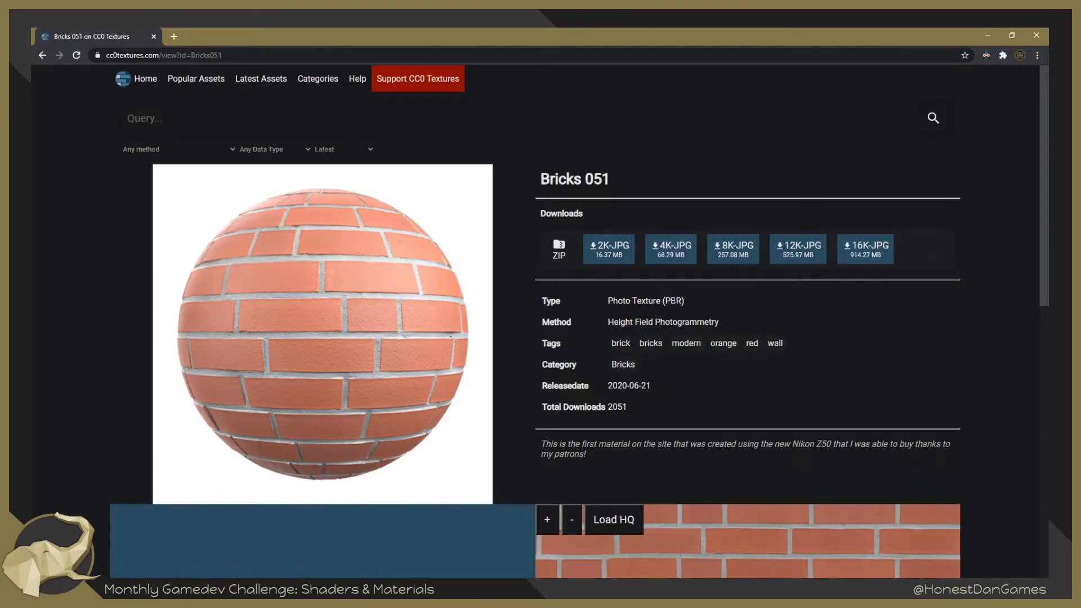
- Review the Bricks 051 previews and download the material as the 2K-JPG ZIP
{"action": "scroll", "coordinate": [647, 327], "scroll_direction": "down", "scroll_amount": 3}
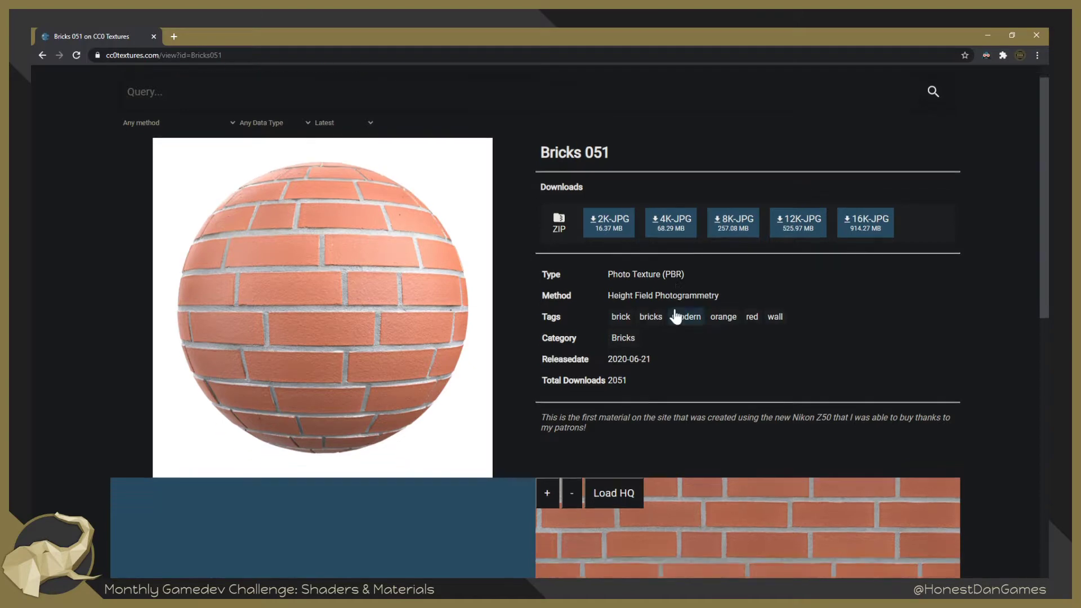
{"action": "scroll", "coordinate": [619, 369], "scroll_direction": "down", "scroll_amount": 2}
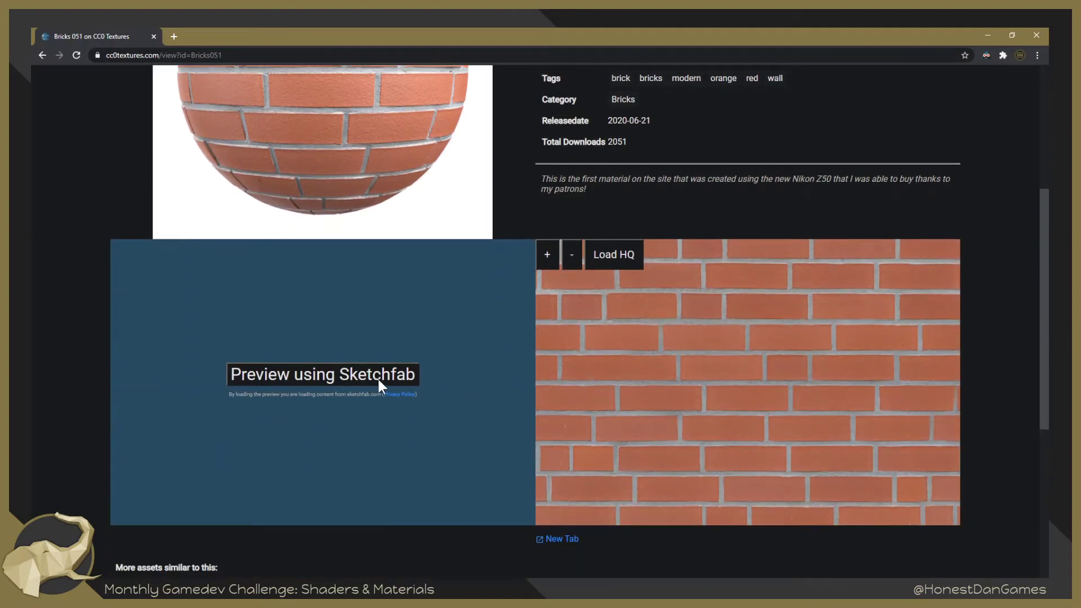
{"action": "scroll", "coordinate": [635, 389], "scroll_direction": "up", "scroll_amount": 5}
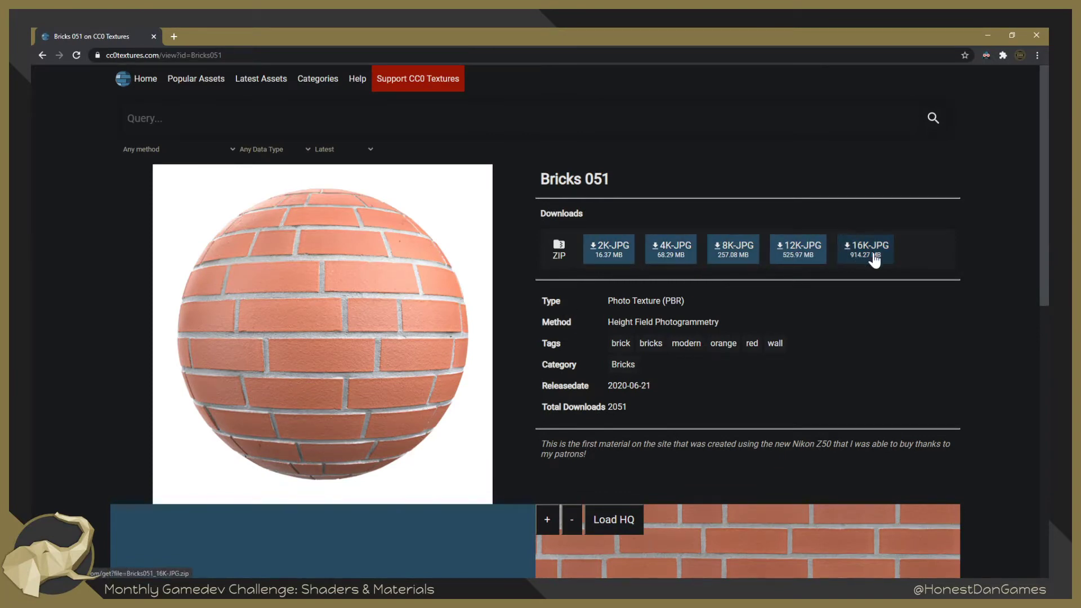
{"action": "left_click", "coordinate": [594, 248]}
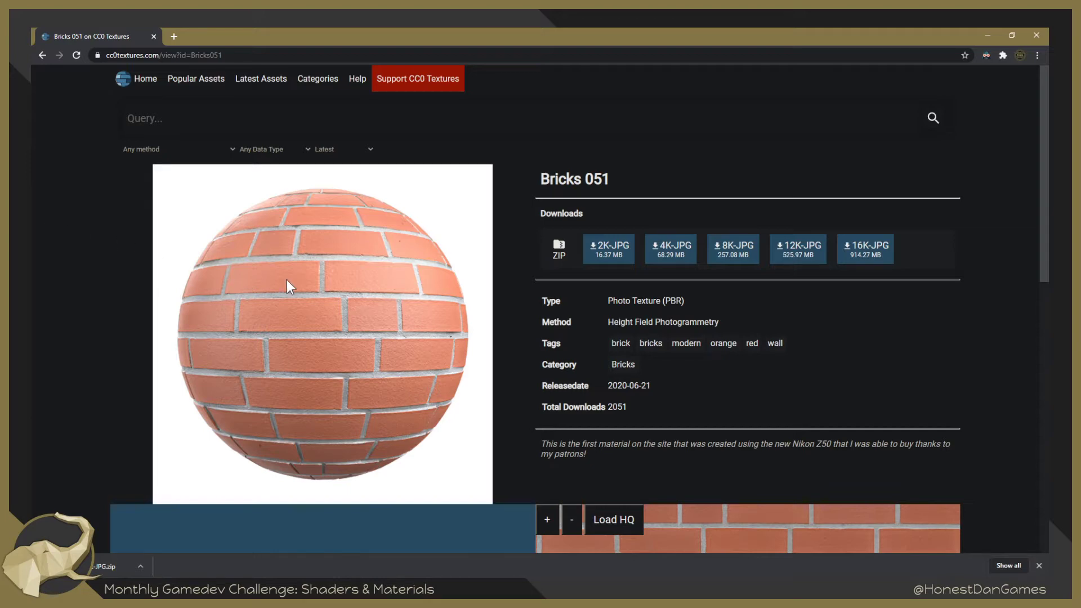
- Open the downloaded Bricks051_2K-JPG.zip archive and look over its texture maps, selecting the displacement and color images
{"action": "left_click", "coordinate": [109, 569]}
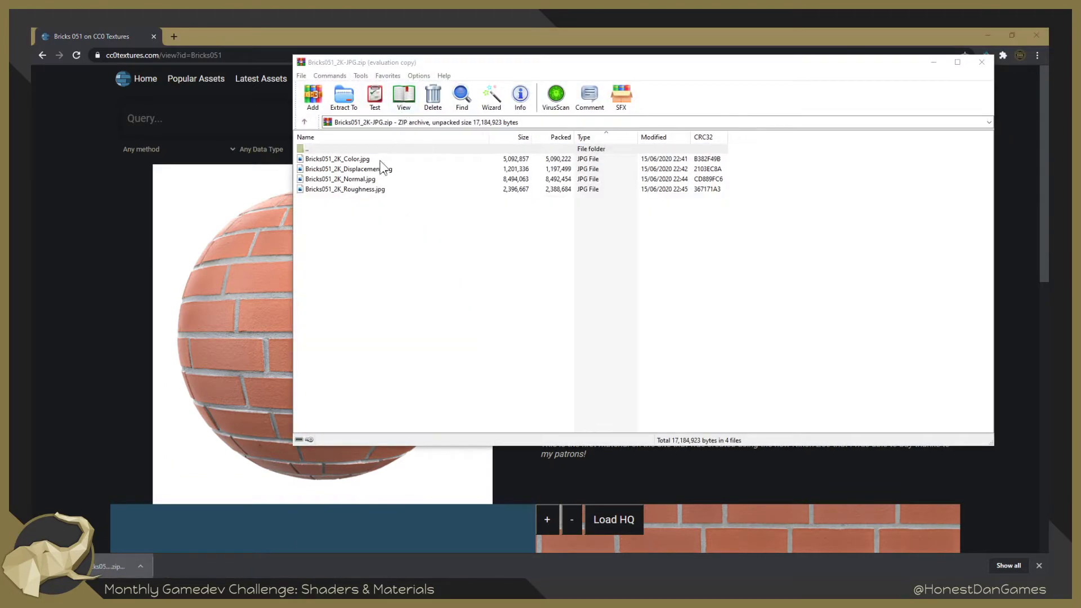
{"action": "left_click", "coordinate": [366, 169]}
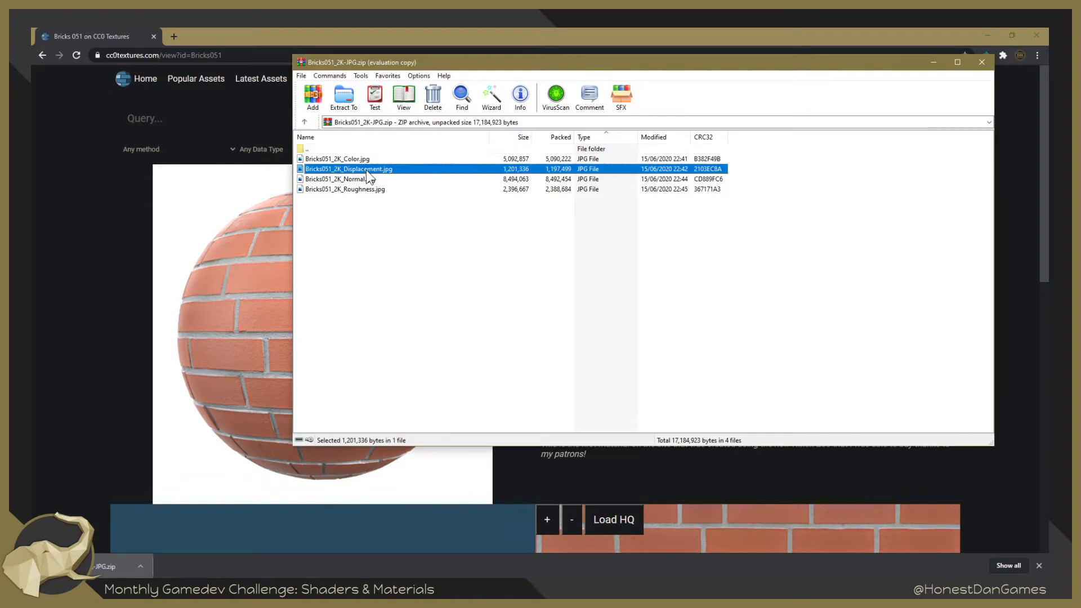
{"action": "left_click", "coordinate": [363, 161]}
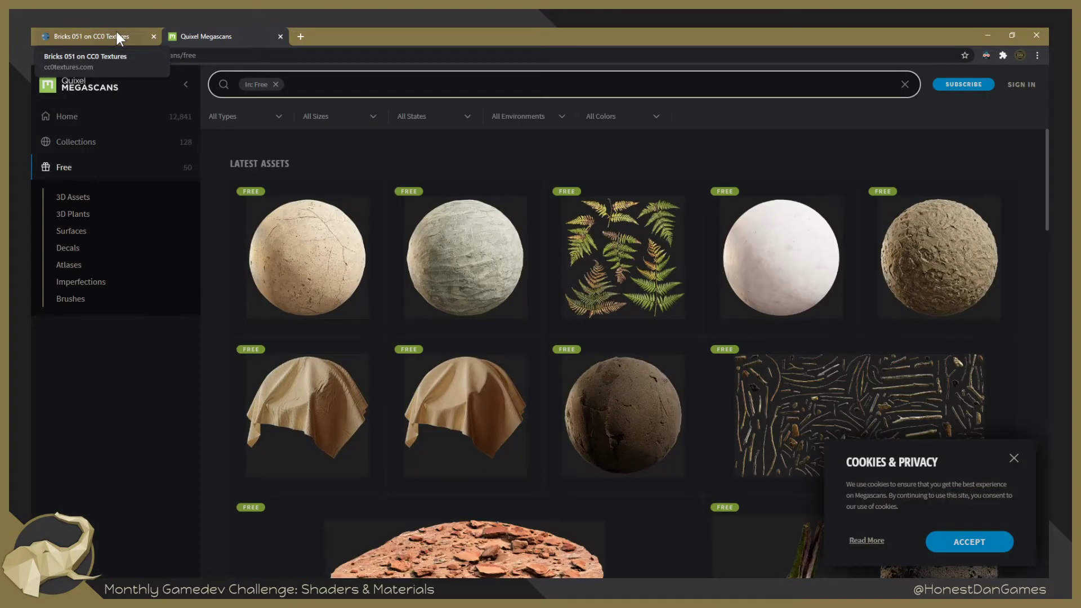
- Switch from Quixel Megascans back to the Bricks 051 page on CC0 Textures
{"action": "left_click", "coordinate": [107, 36]}
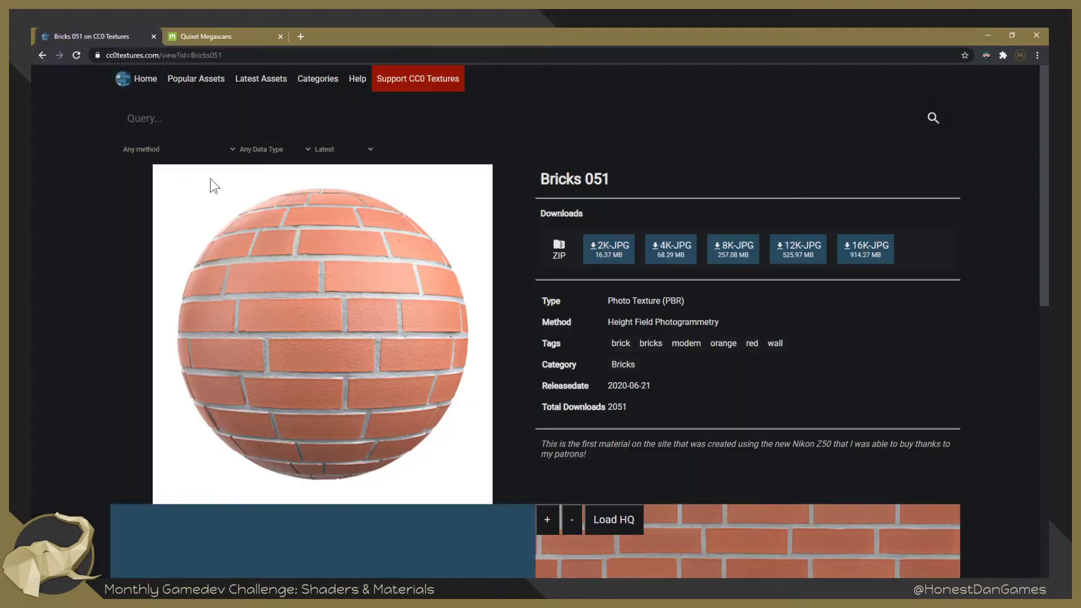
- Switch to Quixel Megascans, browse the free assets and open the Castle Wall 2x2 M surface
{"action": "left_click", "coordinate": [226, 36]}
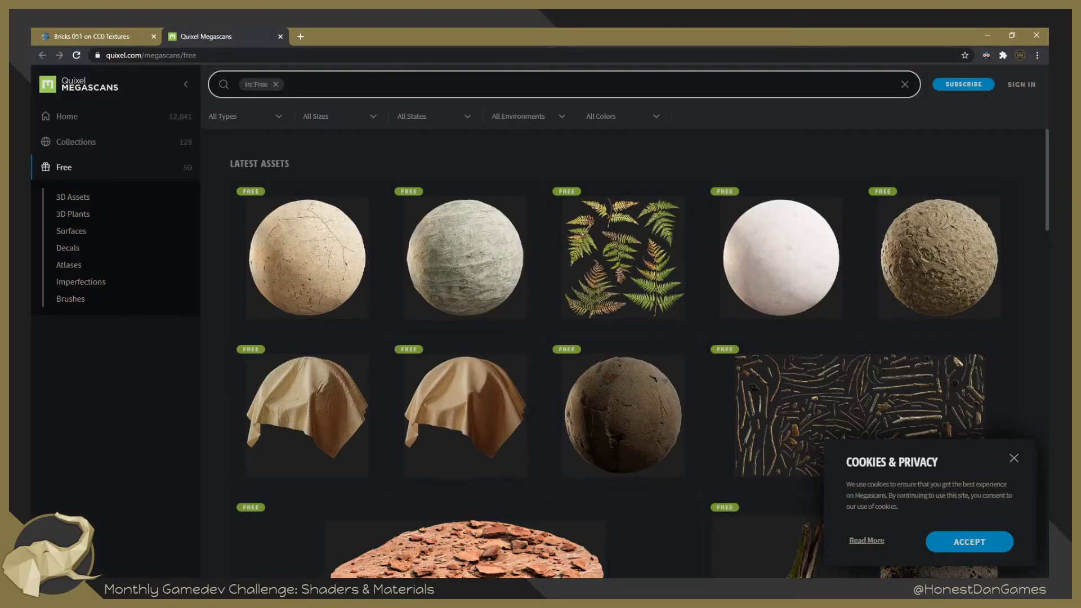
{"action": "scroll", "coordinate": [543, 258], "scroll_direction": "down", "scroll_amount": 3}
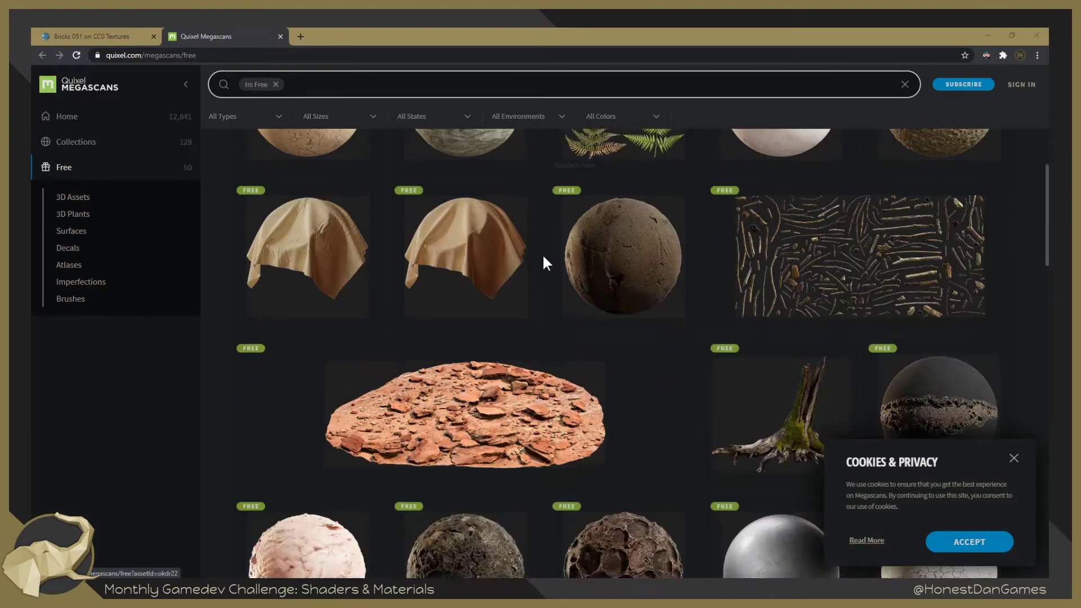
{"action": "scroll", "coordinate": [542, 304], "scroll_direction": "up", "scroll_amount": 4}
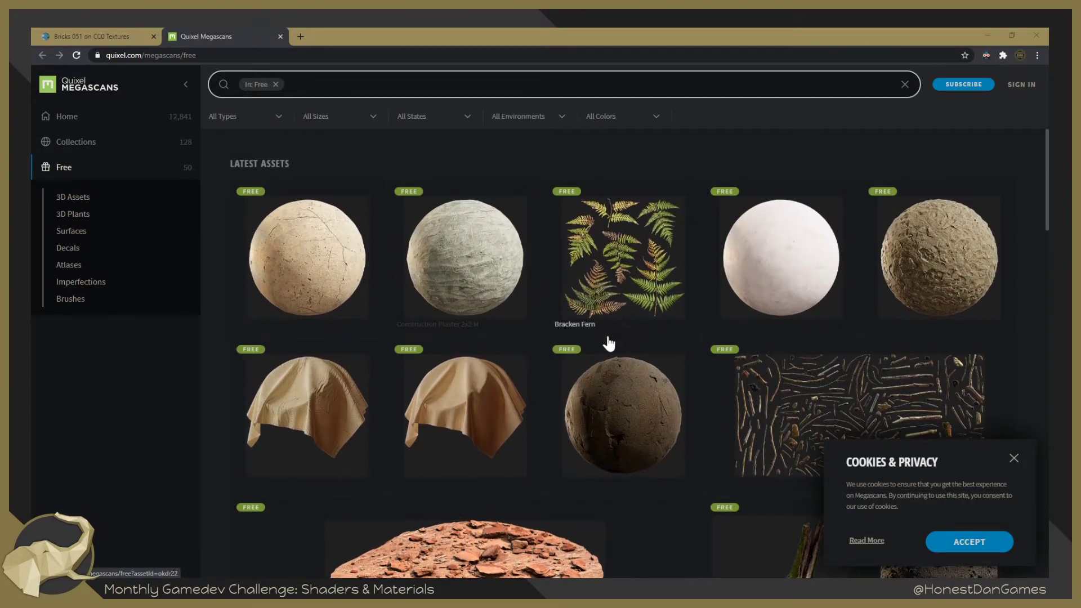
{"action": "scroll", "coordinate": [608, 342], "scroll_direction": "down", "scroll_amount": 5}
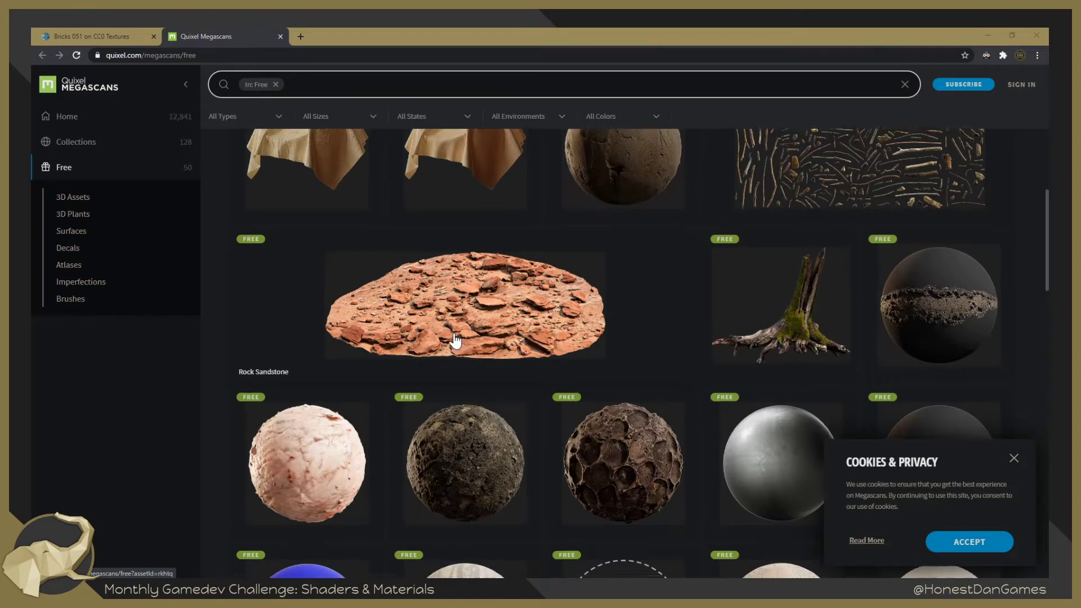
{"action": "scroll", "coordinate": [455, 341], "scroll_direction": "down", "scroll_amount": 3}
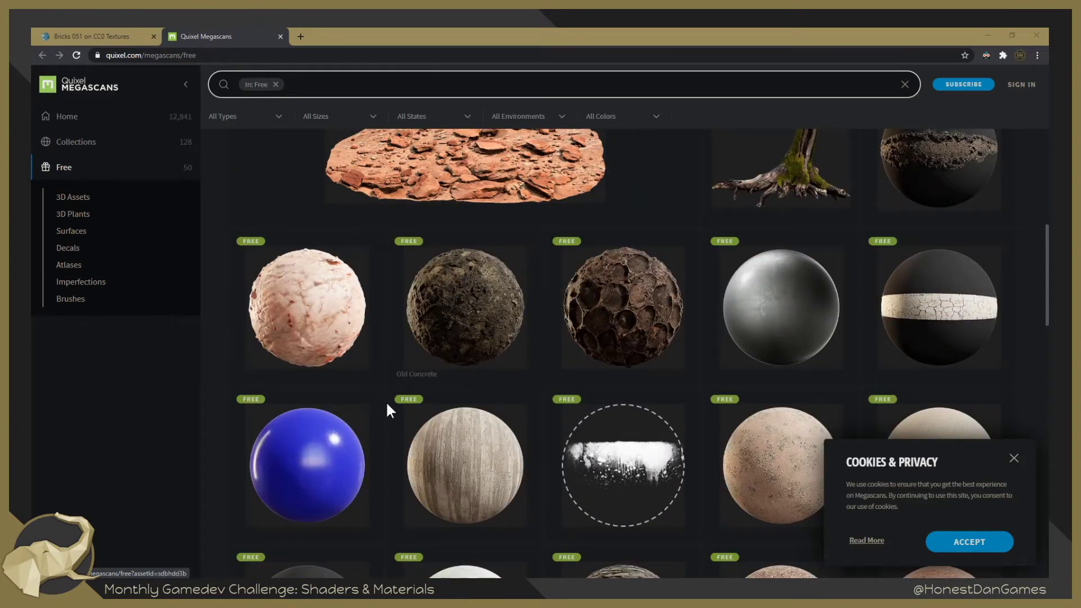
{"action": "scroll", "coordinate": [393, 405], "scroll_direction": "down", "scroll_amount": 2}
{"action": "scroll", "coordinate": [670, 388], "scroll_direction": "down", "scroll_amount": 2}
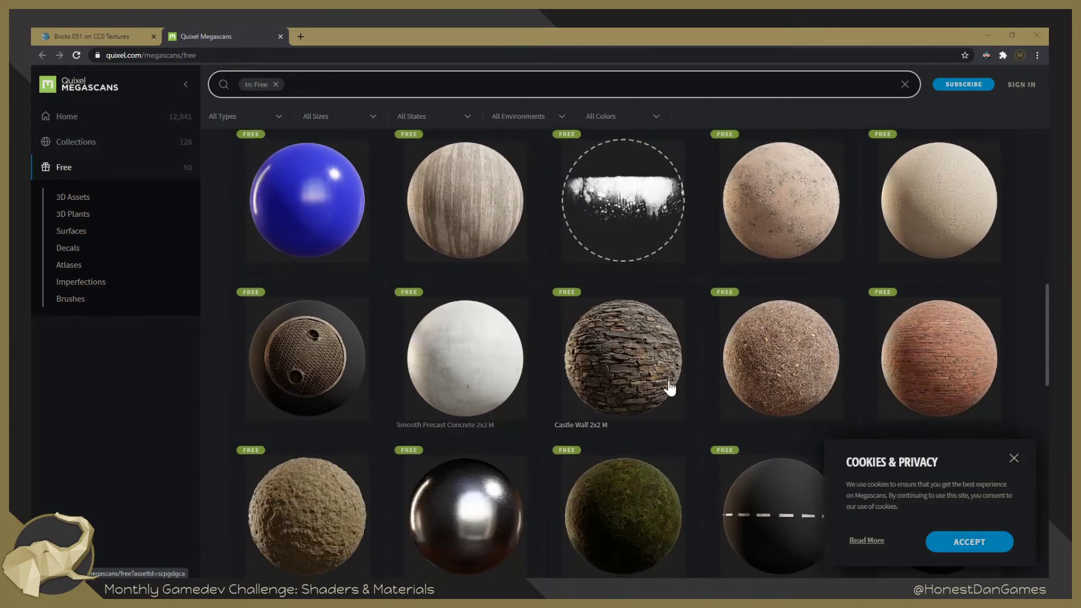
{"action": "left_click", "coordinate": [617, 360]}
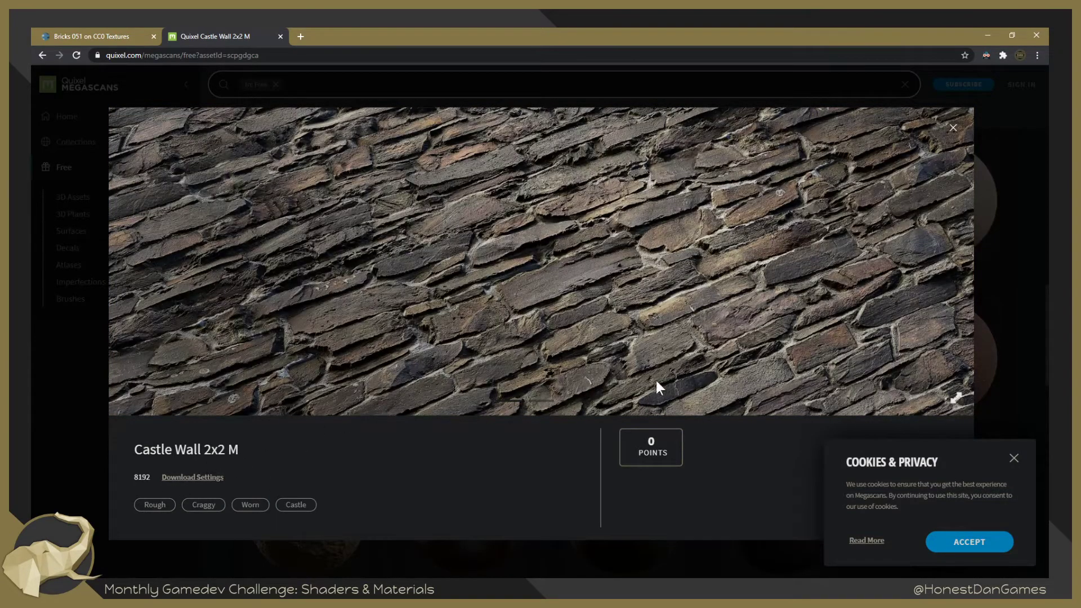
- Set the download resolution of Castle Wall 2x2 M to 2K and dismiss the cookie and newsletter notices
{"action": "left_click", "coordinate": [1013, 457]}
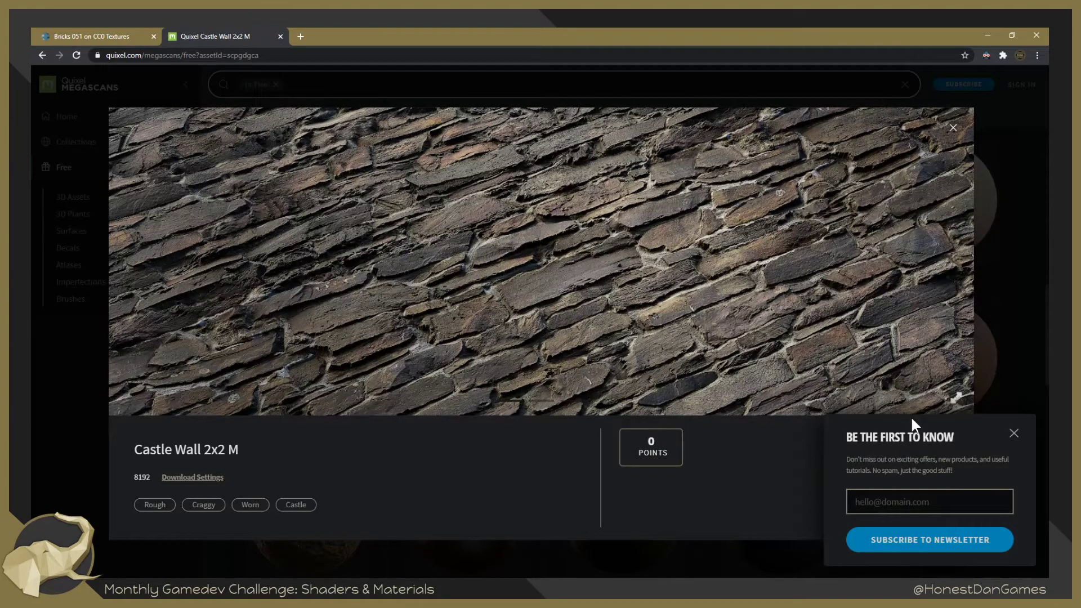
{"action": "left_click", "coordinate": [181, 476]}
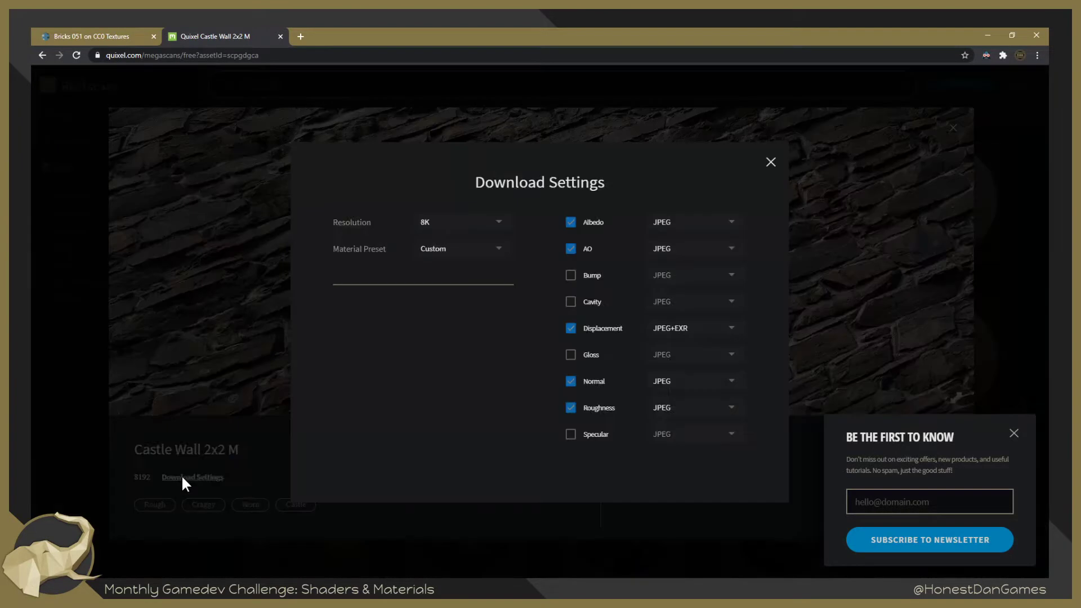
{"action": "left_click", "coordinate": [464, 221]}
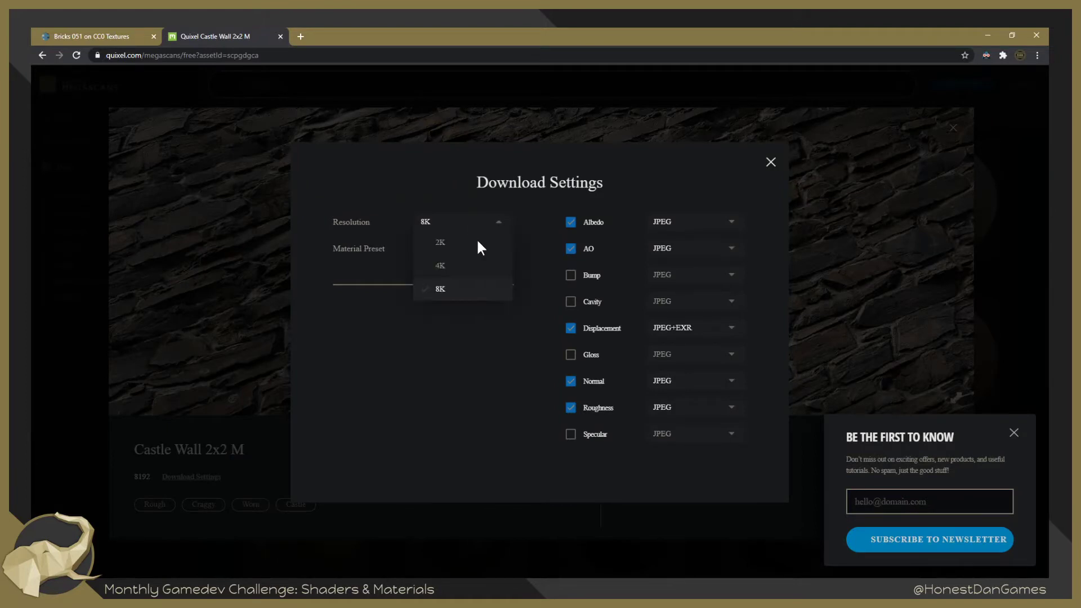
{"action": "left_click", "coordinate": [467, 246]}
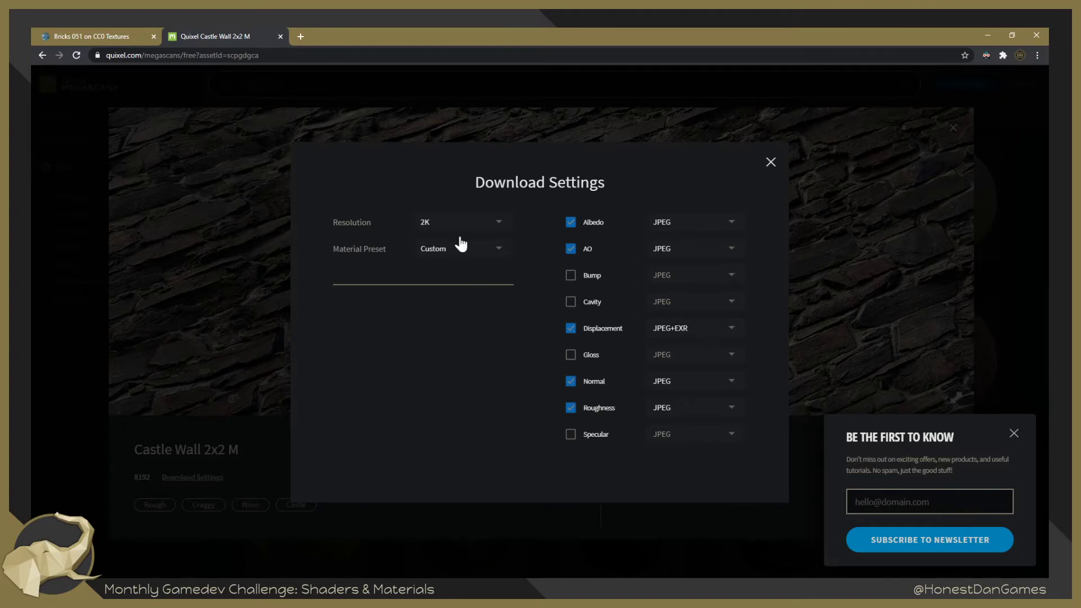
{"action": "left_click", "coordinate": [770, 163]}
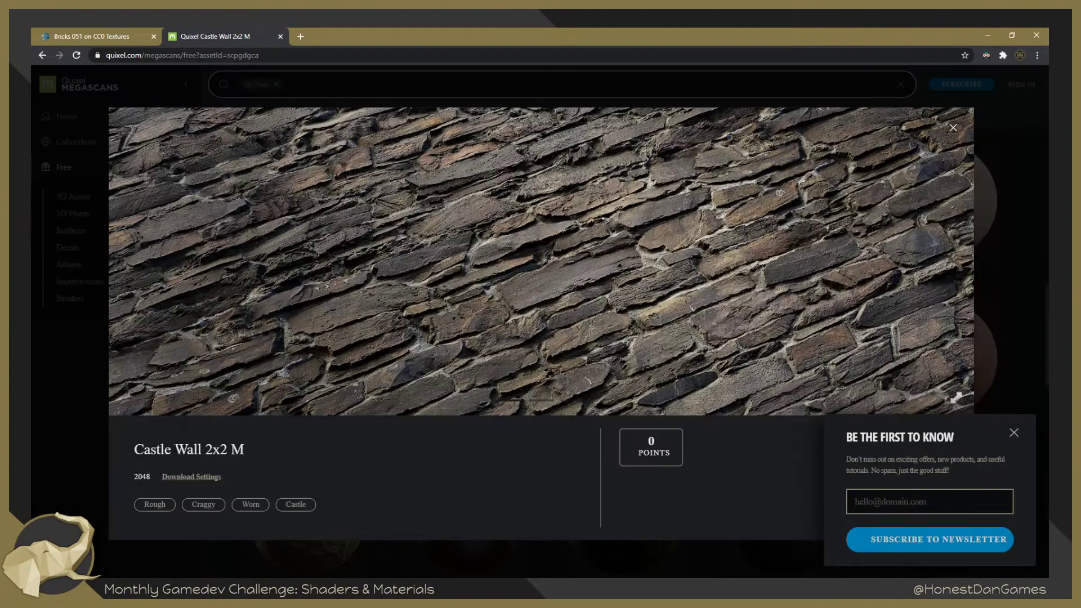
{"action": "left_click", "coordinate": [1014, 432]}
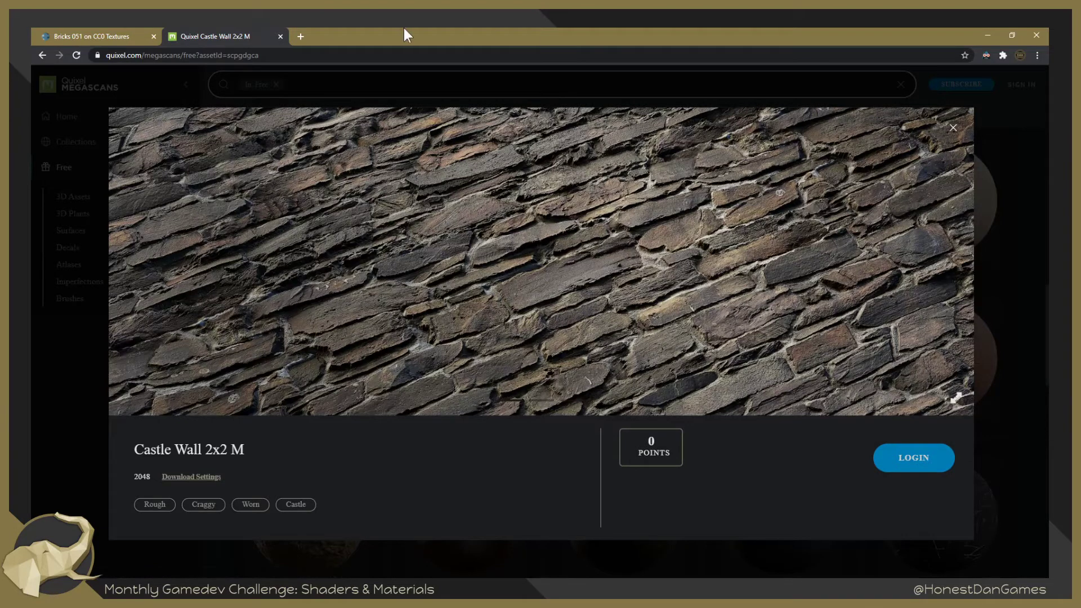
- Switch back to CC0 Textures, search for "wood" and open the dark herringbone material Wood Floor 035
{"action": "left_click", "coordinate": [71, 34]}
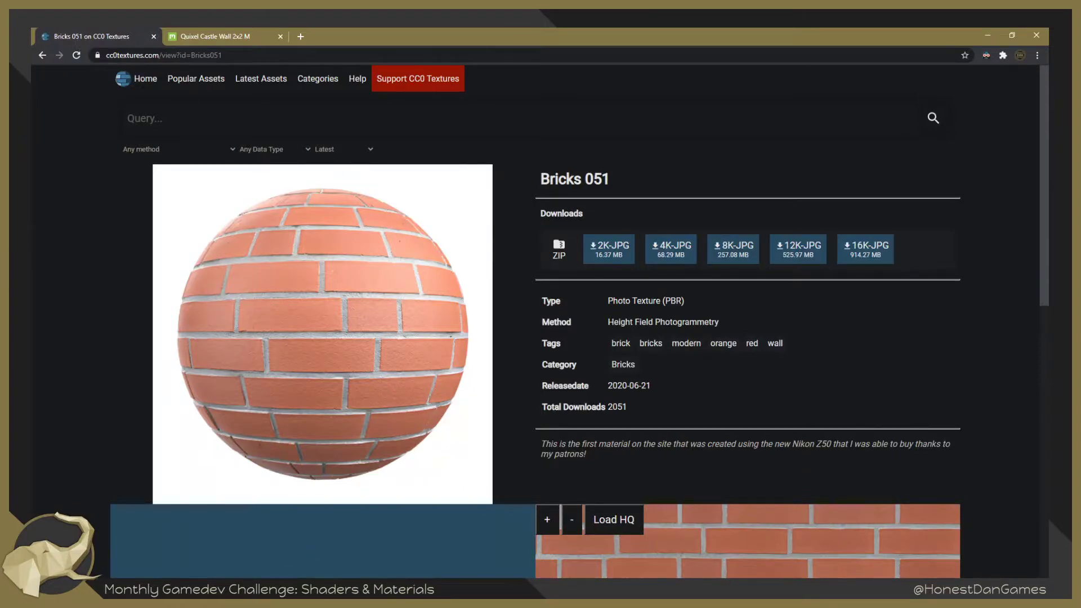
{"action": "mouse_move", "coordinate": [96, 589]}
{"action": "left_click", "coordinate": [178, 113]}
{"action": "type", "text": "wood"}
{"action": "key", "text": "Return"}
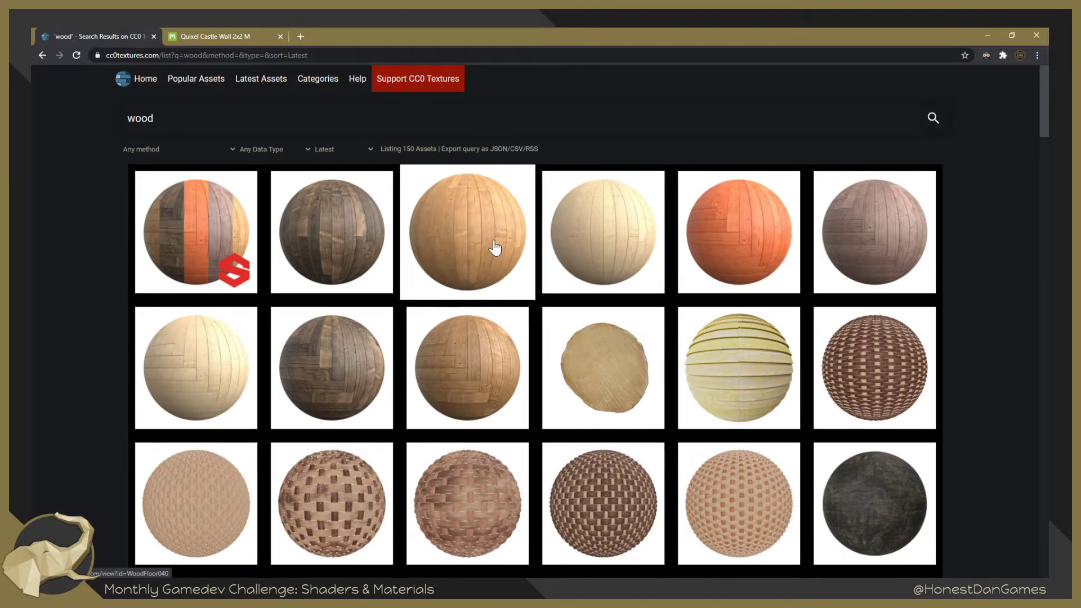
{"action": "scroll", "coordinate": [490, 254], "scroll_direction": "down", "scroll_amount": 3}
{"action": "scroll", "coordinate": [470, 304], "scroll_direction": "up", "scroll_amount": 2}
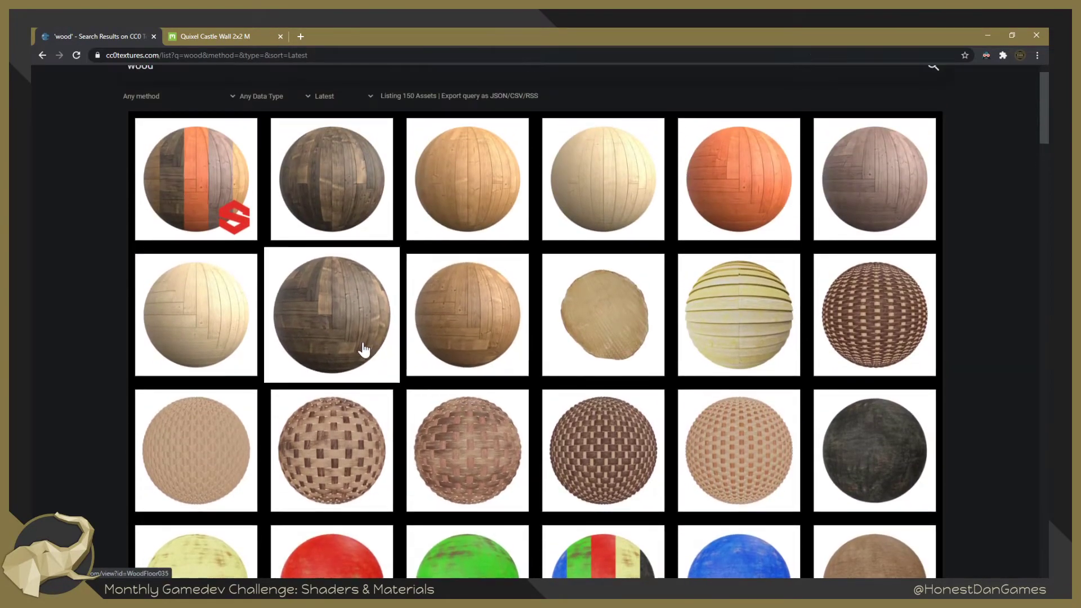
{"action": "left_click", "coordinate": [317, 287]}
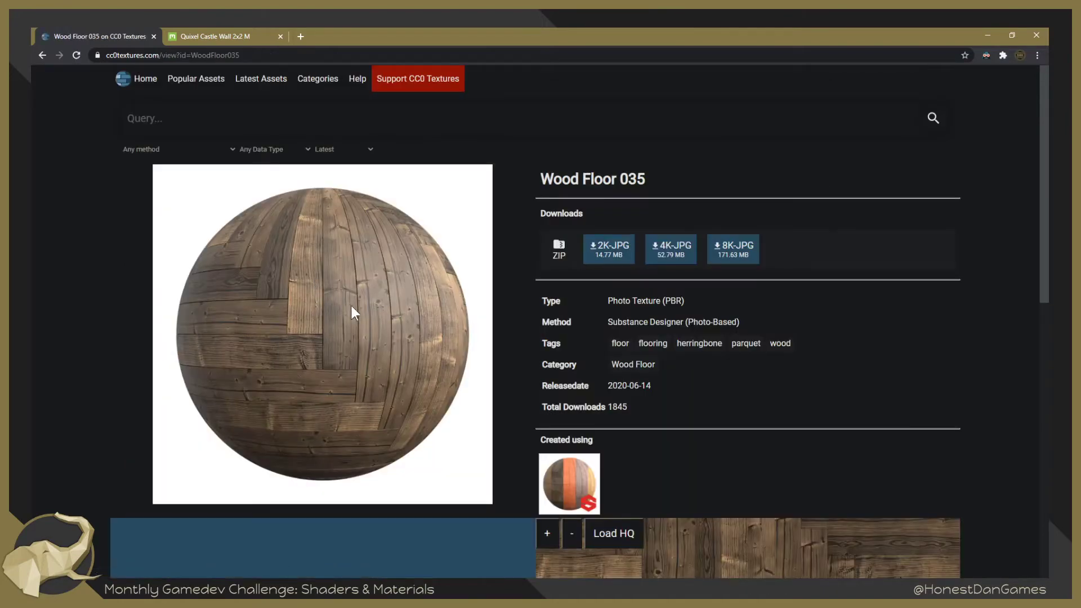
- Download Wood Floor 035 as the 2K-JPG ZIP and open the archive to check its texture maps
{"action": "scroll", "coordinate": [692, 362], "scroll_direction": "down", "scroll_amount": 3}
{"action": "scroll", "coordinate": [680, 416], "scroll_direction": "up", "scroll_amount": 3}
{"action": "left_click", "coordinate": [597, 250]}
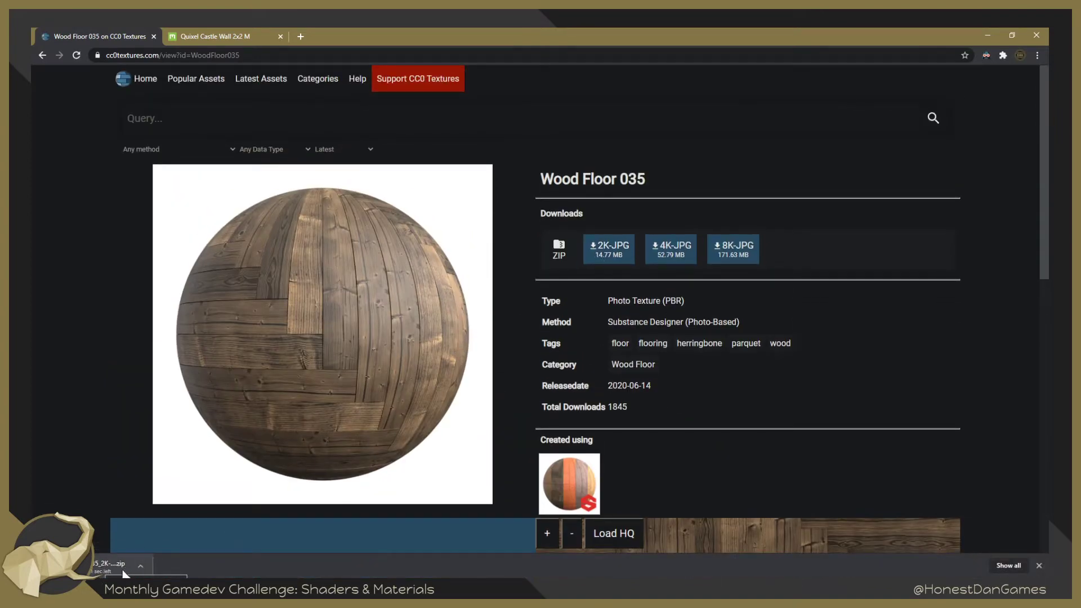
{"action": "left_click", "coordinate": [107, 567]}
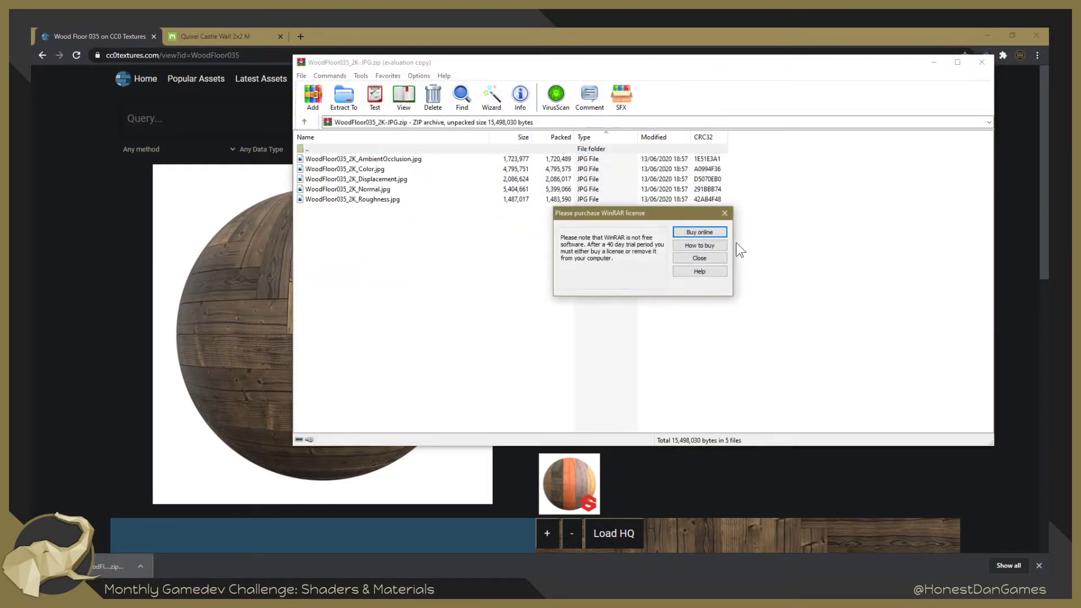
{"action": "left_click", "coordinate": [724, 214]}
{"action": "left_click", "coordinate": [99, 192]}
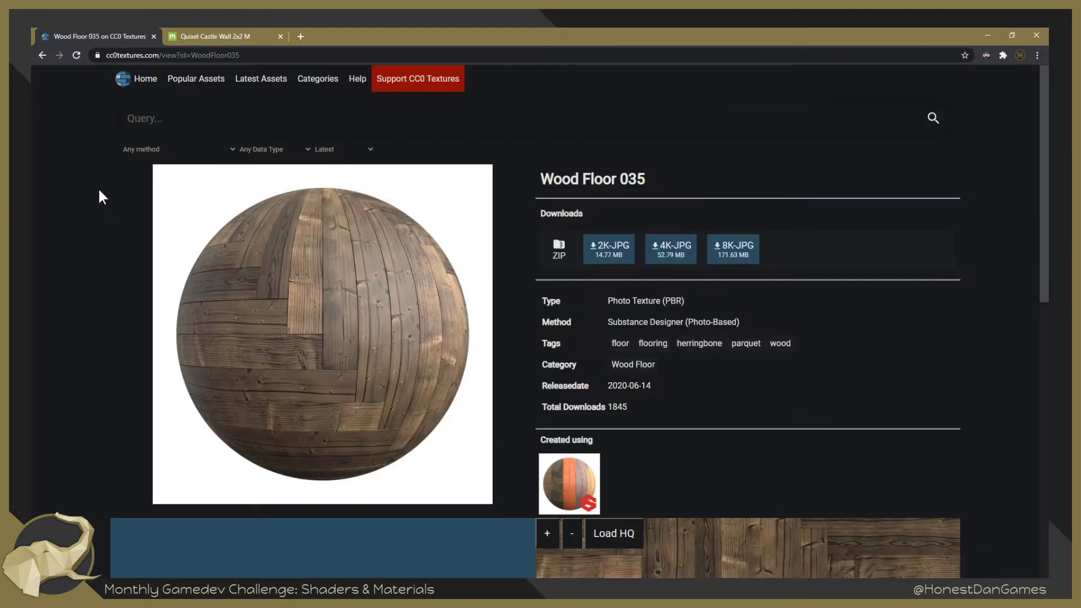
- Return to the search results, search for "concrete" and open the rough grey material Concrete 020
{"action": "left_click", "coordinate": [41, 54]}
{"action": "scroll", "coordinate": [285, 253], "scroll_direction": "down", "scroll_amount": 2}
{"action": "scroll", "coordinate": [285, 253], "scroll_direction": "up", "scroll_amount": 2}
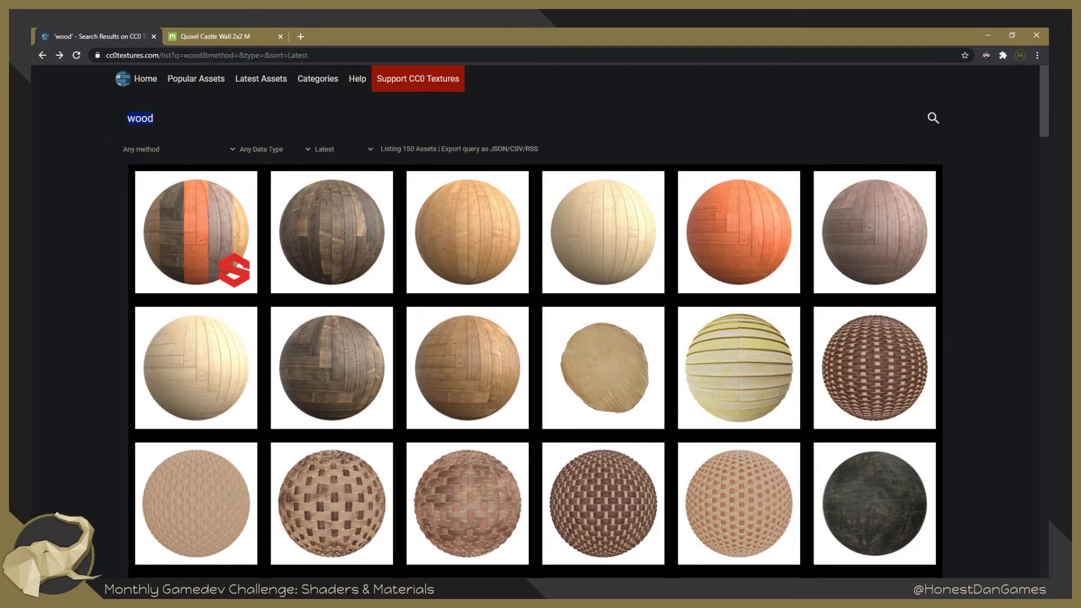
{"action": "type", "text": "conc"}
{"action": "key", "text": "BackSpace"}
{"action": "type", "text": "n"}
{"action": "key", "text": "BackSpace"}
{"action": "type", "text": "crete"}
{"action": "key", "text": "Return"}
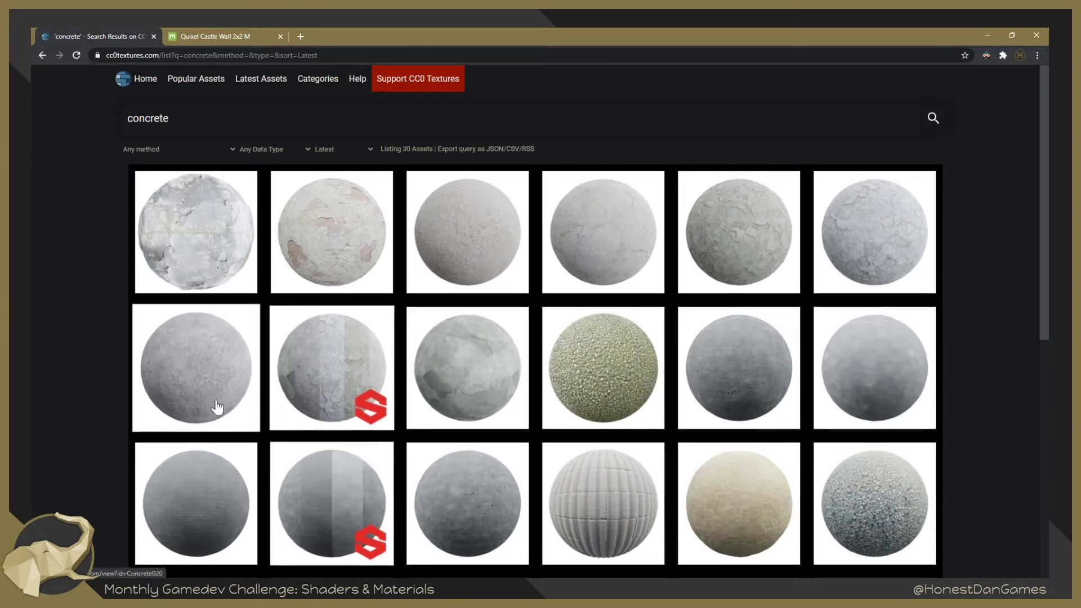
{"action": "left_click", "coordinate": [197, 378]}
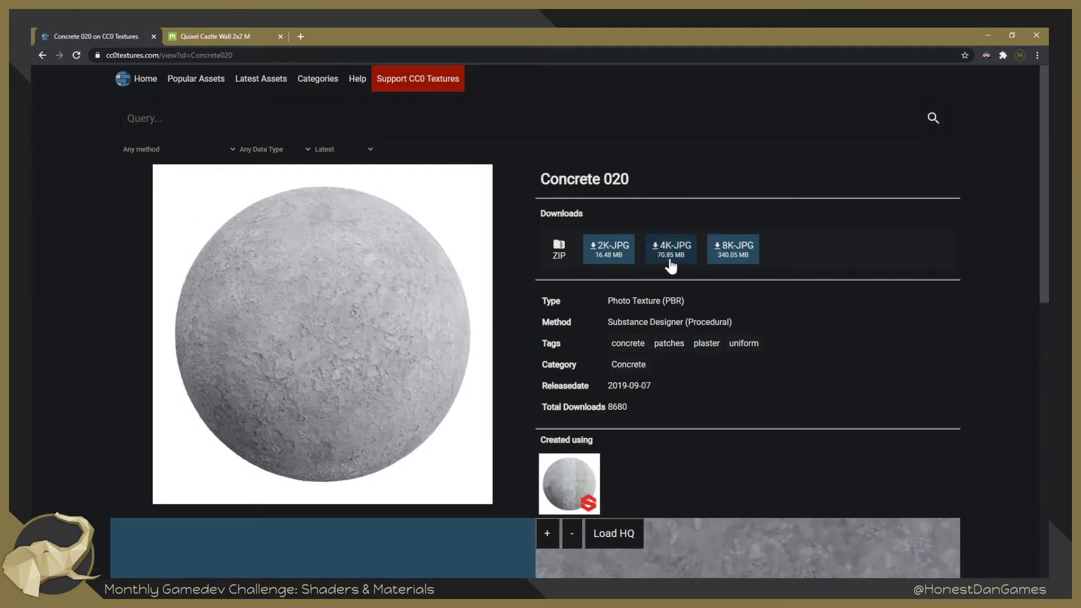
- Download Concrete 020 as the 2K-JPG ZIP, check the archive's texture maps and move its window out of the way
{"action": "left_click", "coordinate": [602, 256]}
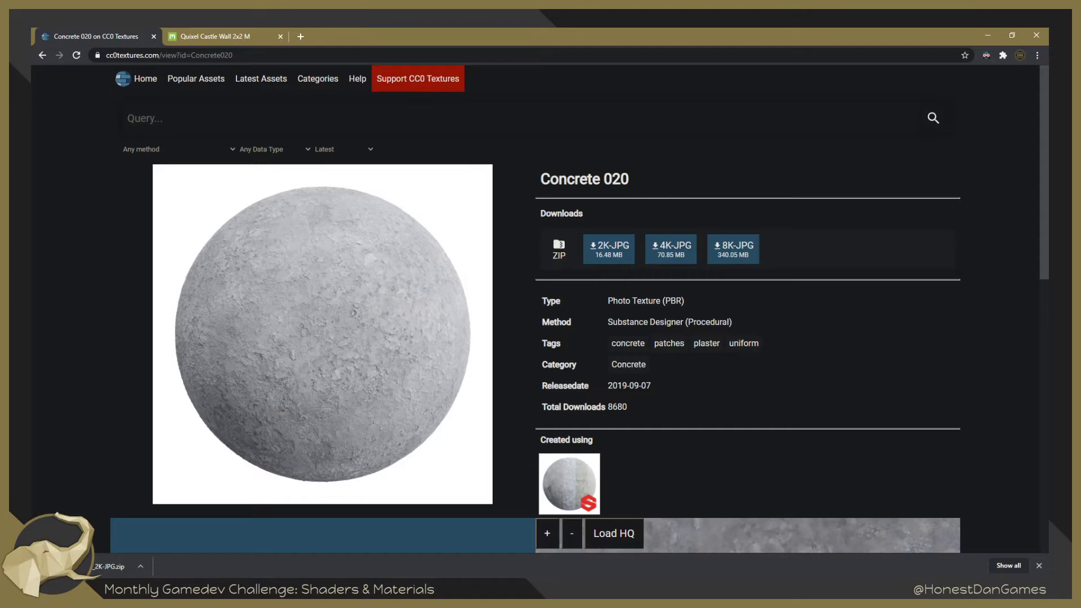
{"action": "left_click", "coordinate": [123, 565]}
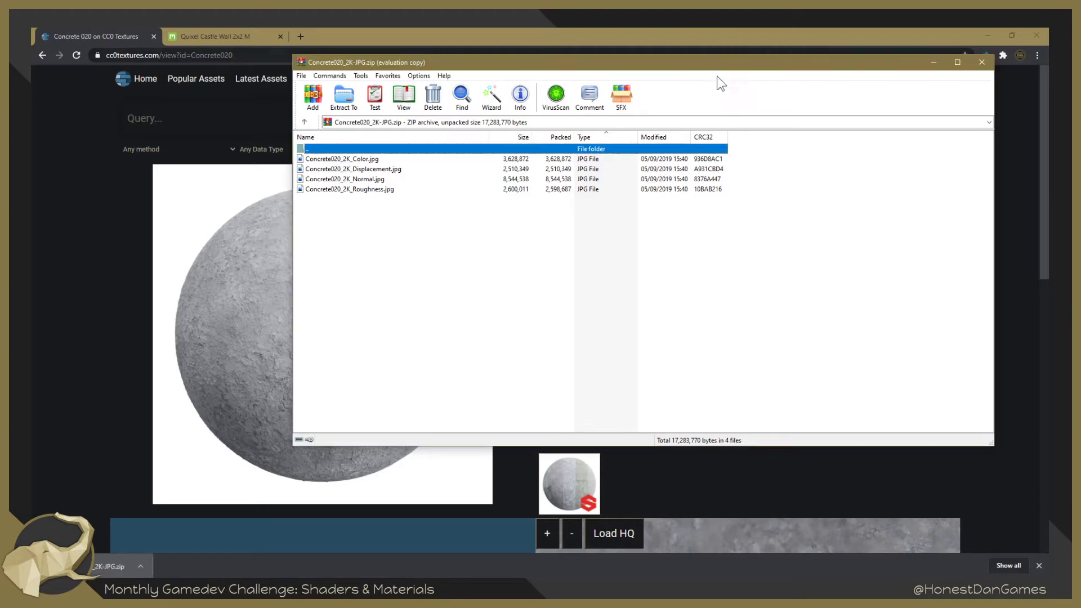
{"action": "left_click_drag", "start_coordinate": [716, 74], "coordinate": [1080, 253]}
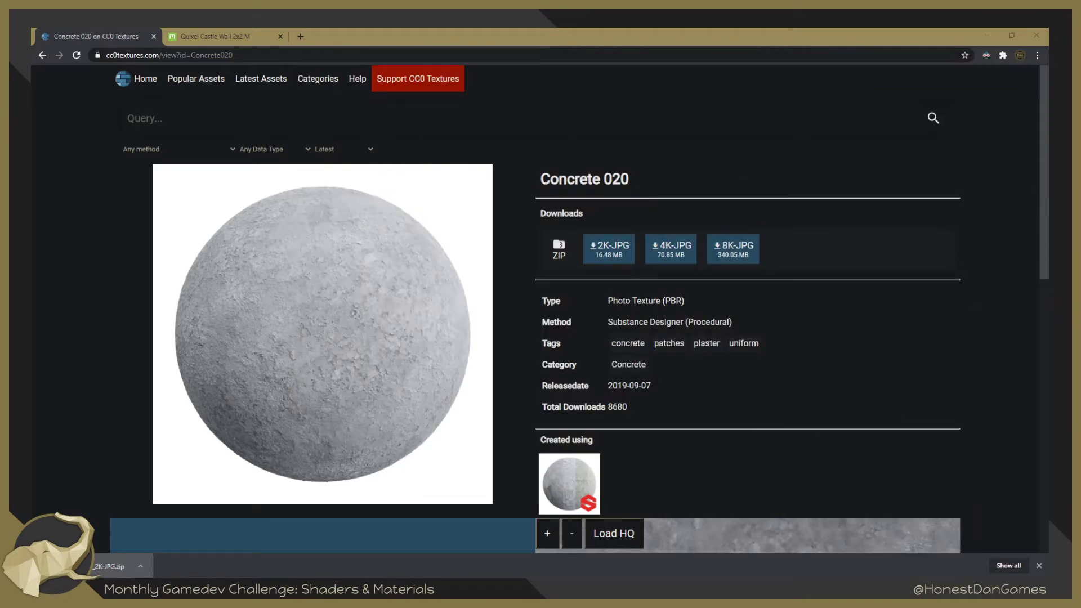
{"action": "left_click", "coordinate": [96, 320]}
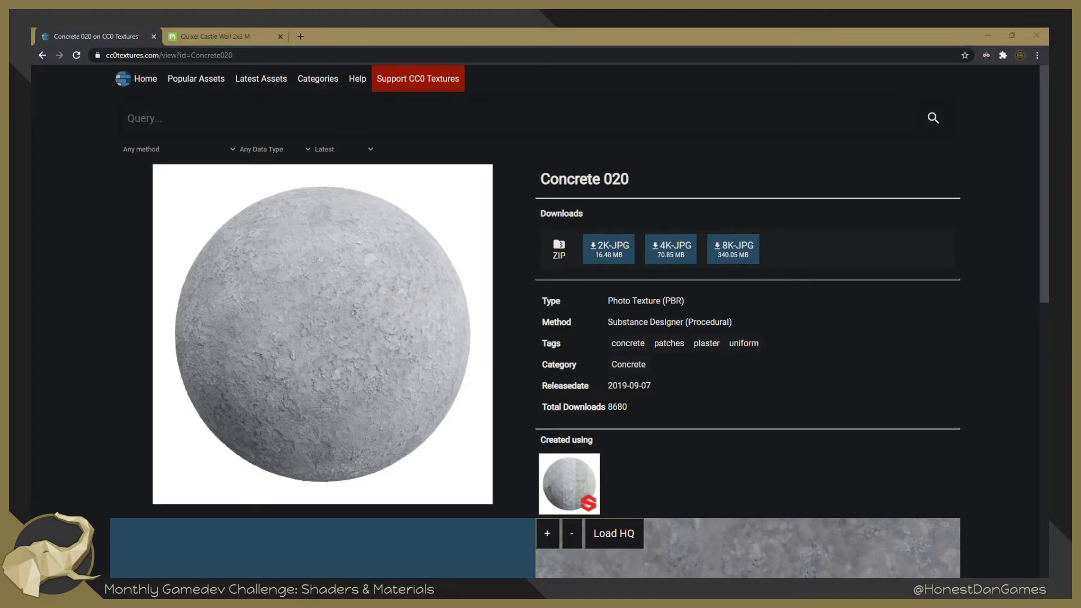
- Switch to the Discord screen share and check the Falloff options for the grass texture in NormalMap Online
{"action": "left_click_drag", "start_coordinate": [32, 244], "coordinate": [523, 27]}
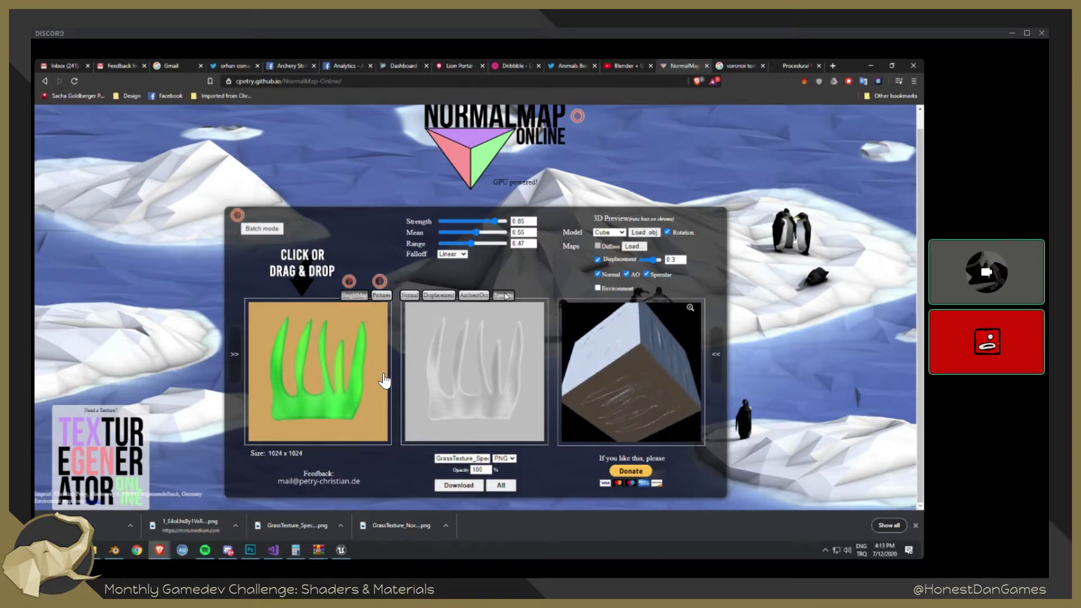
{"action": "left_click", "coordinate": [460, 255]}
{"action": "left_click", "coordinate": [464, 255]}
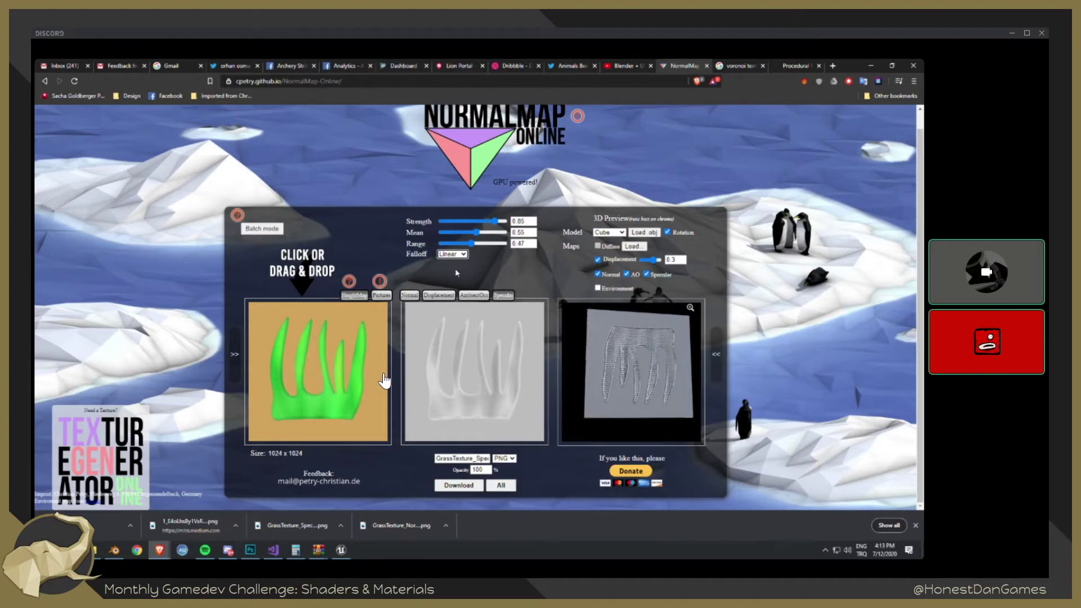
- Switch to the ShaderExperiments project in Unreal Editor and look around the grass field in the level
{"action": "key", "text": "alt+Tab"}
{"action": "key", "text": "alt+Tab"}
{"action": "key", "text": "Tab"}
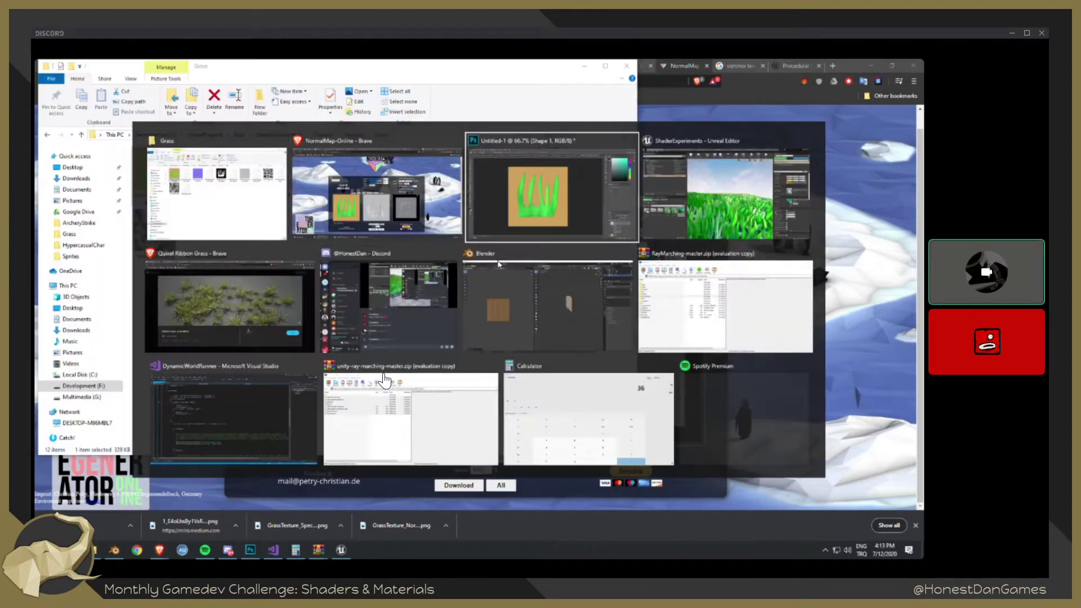
{"action": "key", "text": "alt+Tab"}
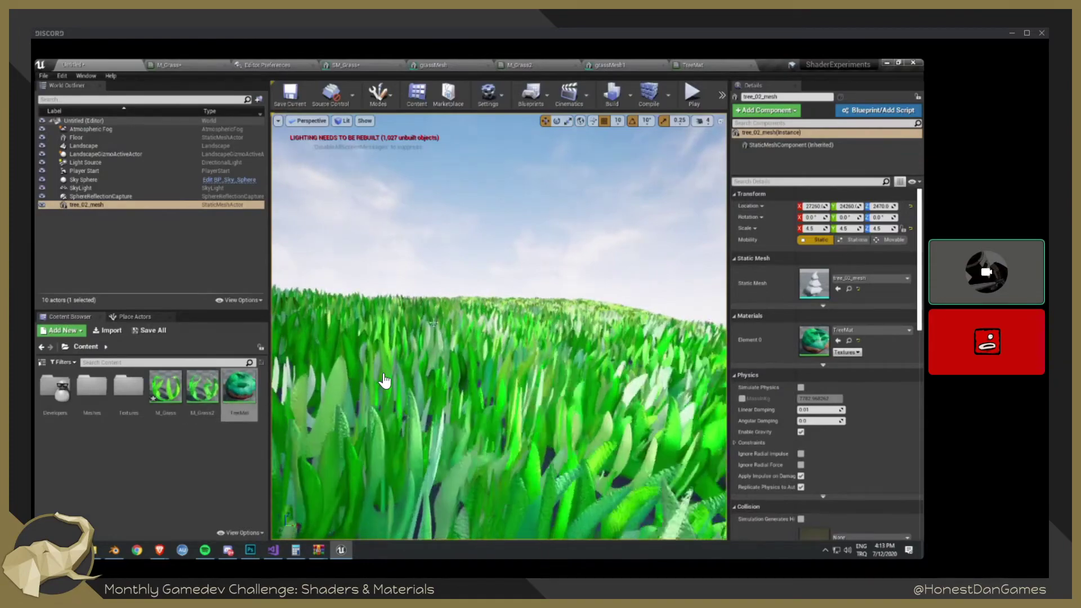
{"action": "right_click_drag", "start_coordinate": [338, 394], "coordinate": [346, 444]}
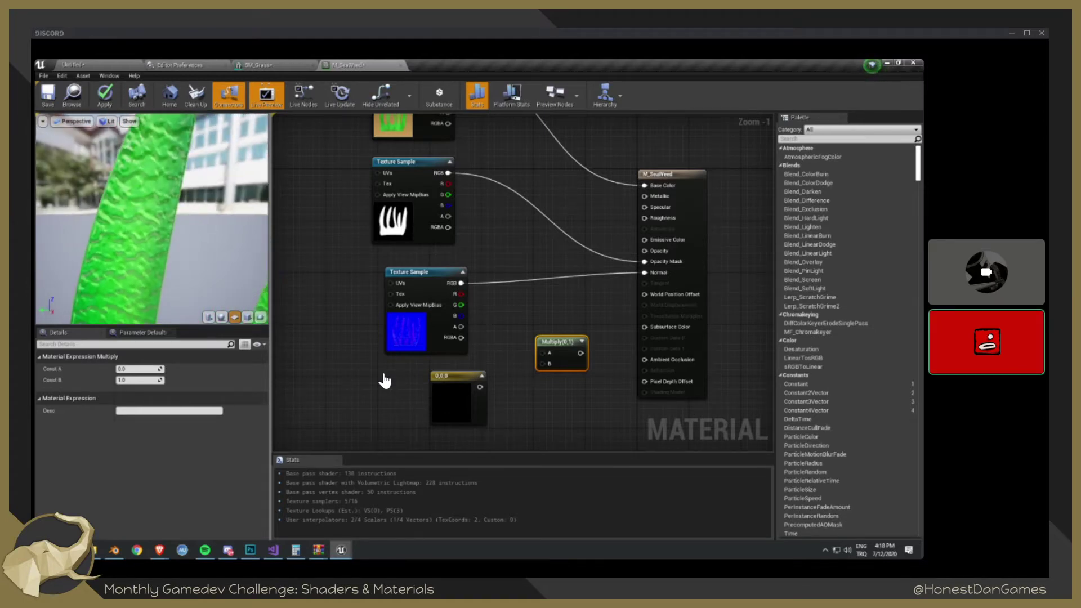
- Multiply the normal map's RGB output by the 0,0,0 constant and connect the result to M_SeaWeed's Normal input
{"action": "scroll", "coordinate": [543, 407], "scroll_direction": "up", "scroll_amount": 1}
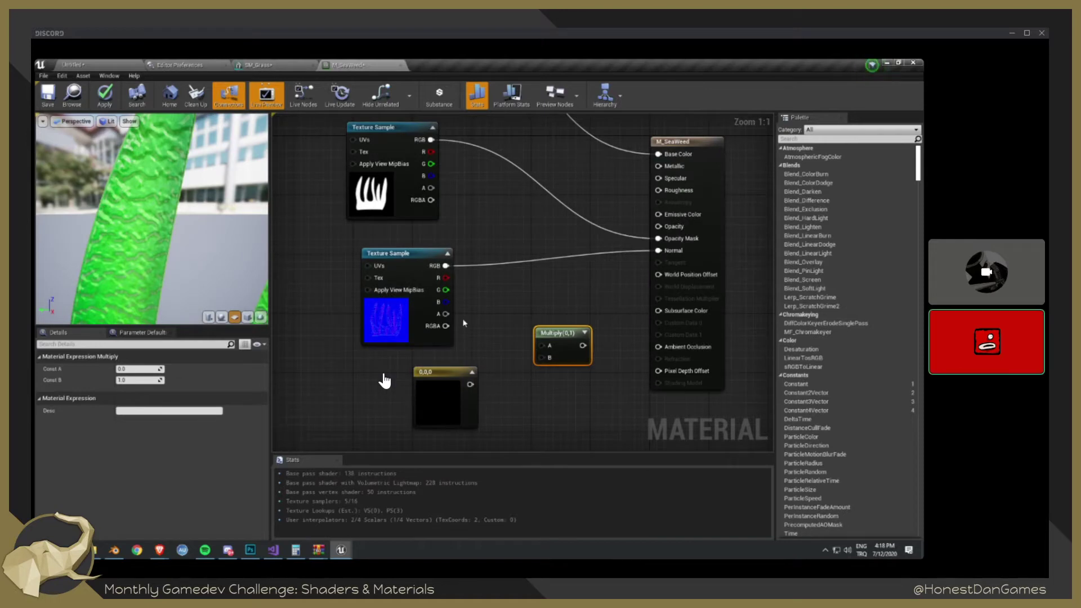
{"action": "left_click_drag", "start_coordinate": [450, 267], "coordinate": [541, 346]}
{"action": "left_click_drag", "start_coordinate": [470, 384], "coordinate": [659, 251]}
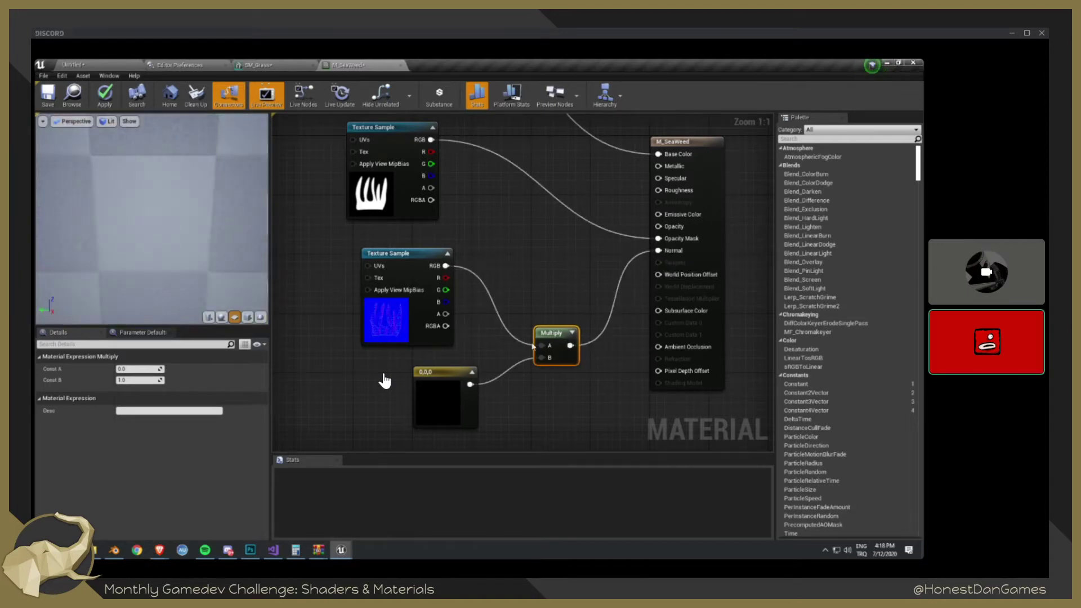
{"action": "scroll", "coordinate": [482, 371], "scroll_direction": "down", "scroll_amount": 1}
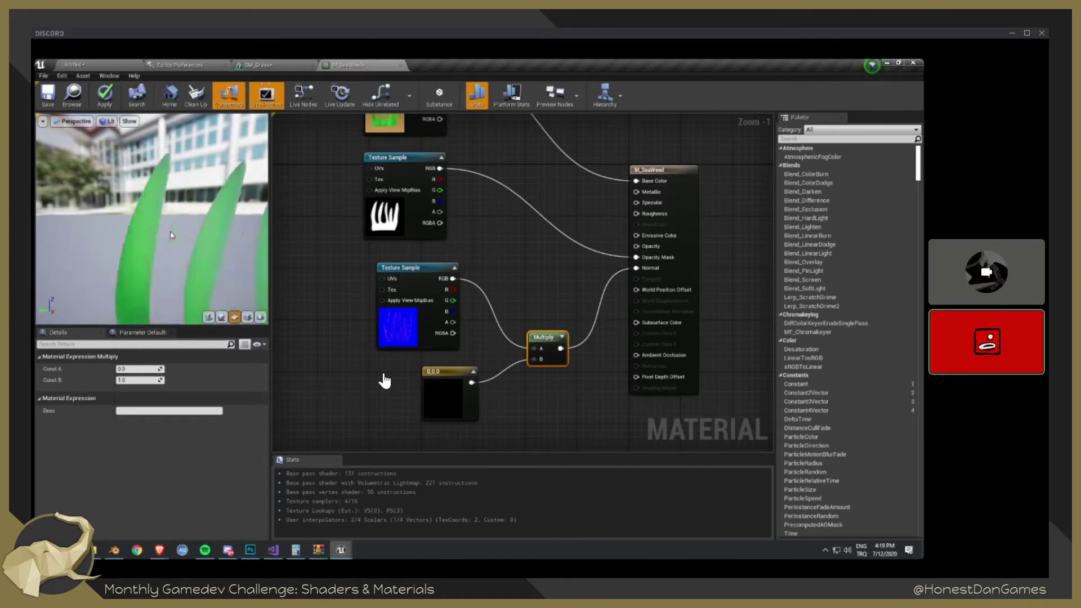
- Set the constant multiplied with the normal map to green 1, trying blue at 1 before entering 5
{"action": "left_click", "coordinate": [427, 402]}
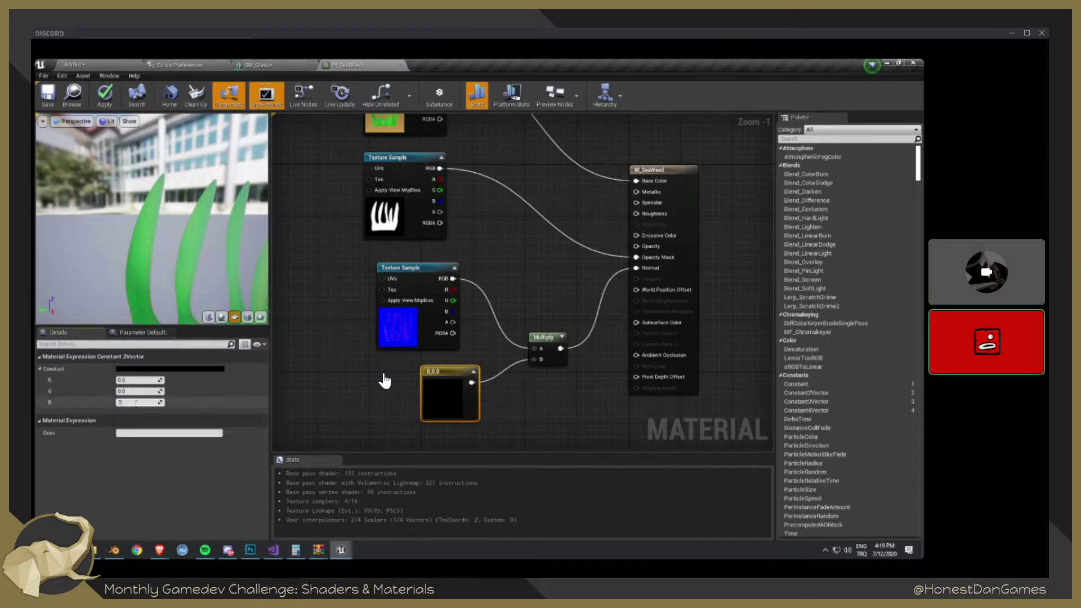
{"action": "key", "text": "Return"}
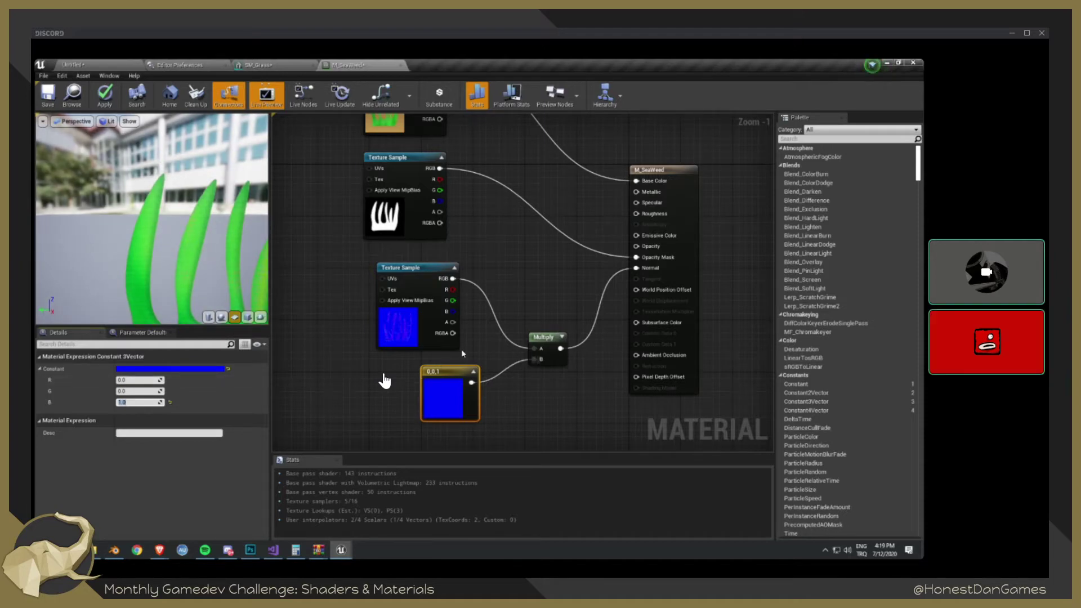
{"action": "scroll", "coordinate": [152, 252], "scroll_direction": "up", "scroll_amount": 4}
{"action": "scroll", "coordinate": [152, 252], "scroll_direction": "down", "scroll_amount": 4}
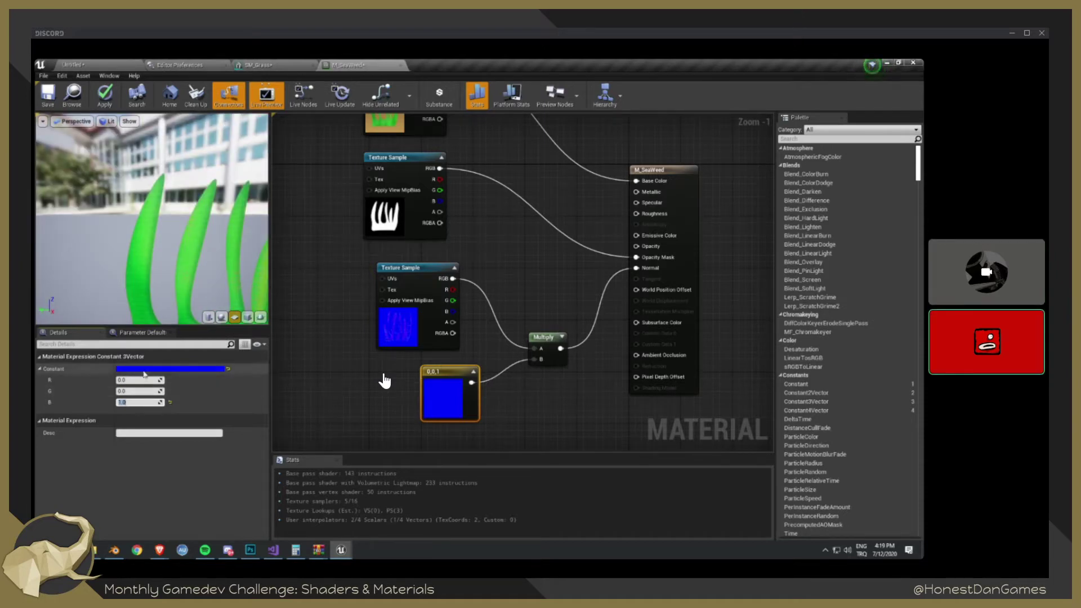
{"action": "key", "text": "Return"}
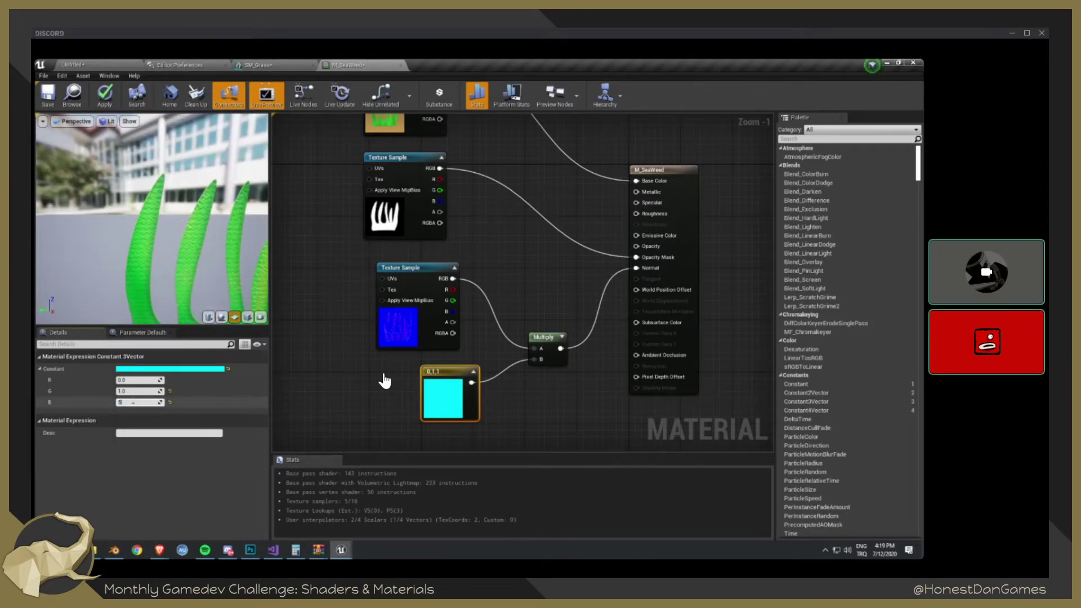
{"action": "key", "text": "Return"}
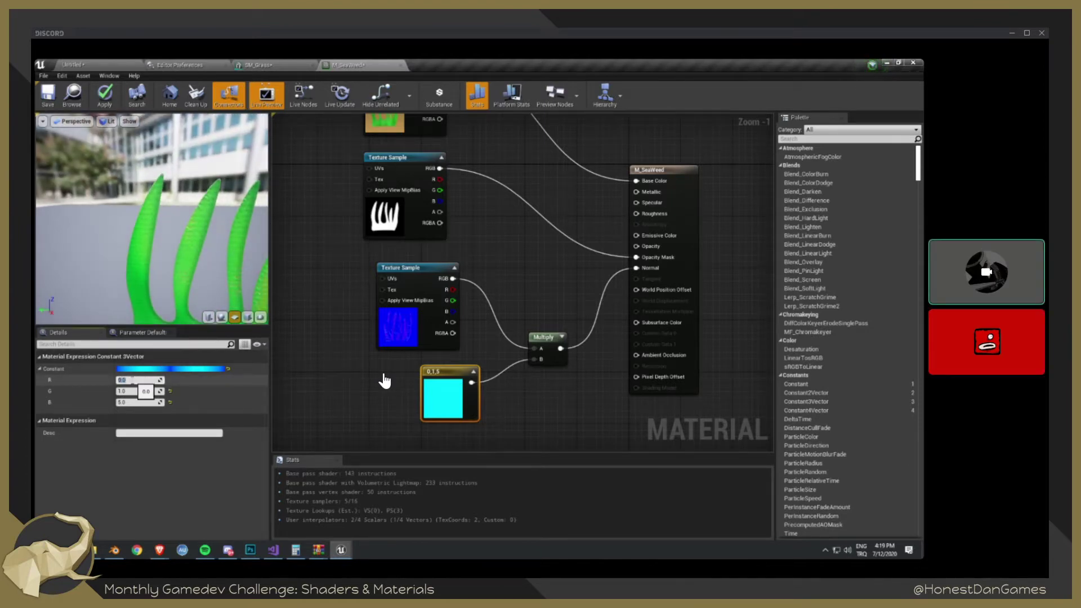
- Try the normal-map multiplier constant's red value at 12, 1 and 120, and compare the grass blades in the preview
{"action": "type", "text": "12"}
{"action": "key", "text": "Return"}
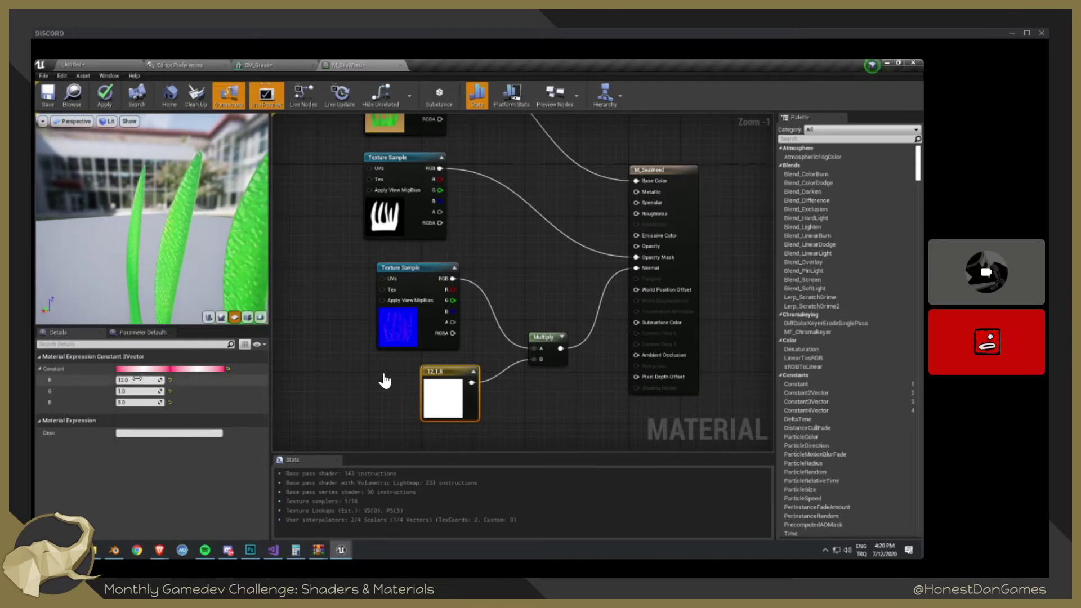
{"action": "key", "text": "Return"}
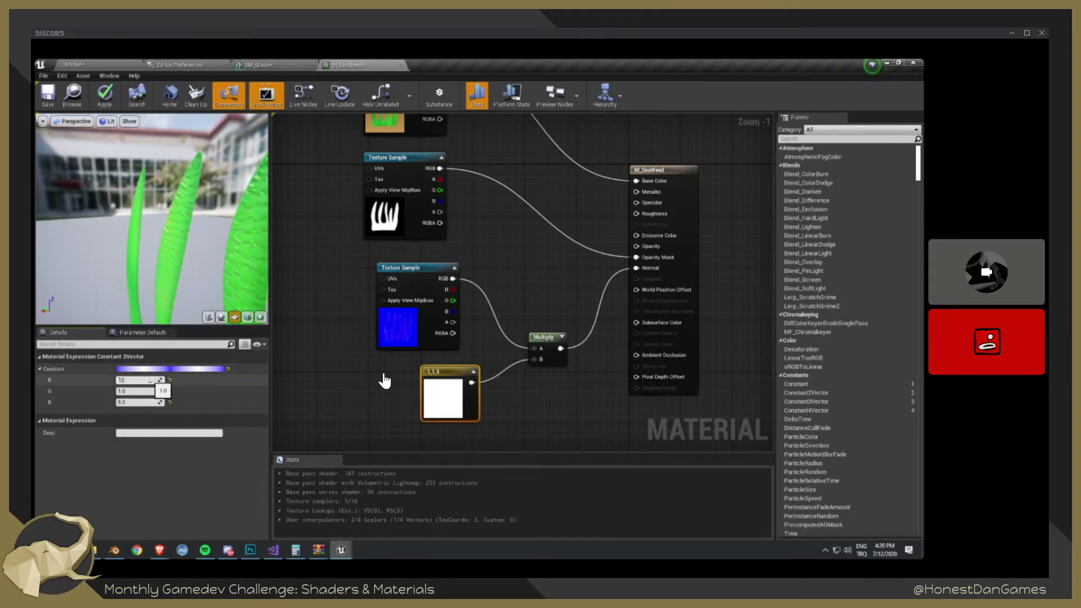
{"action": "key", "text": "Return"}
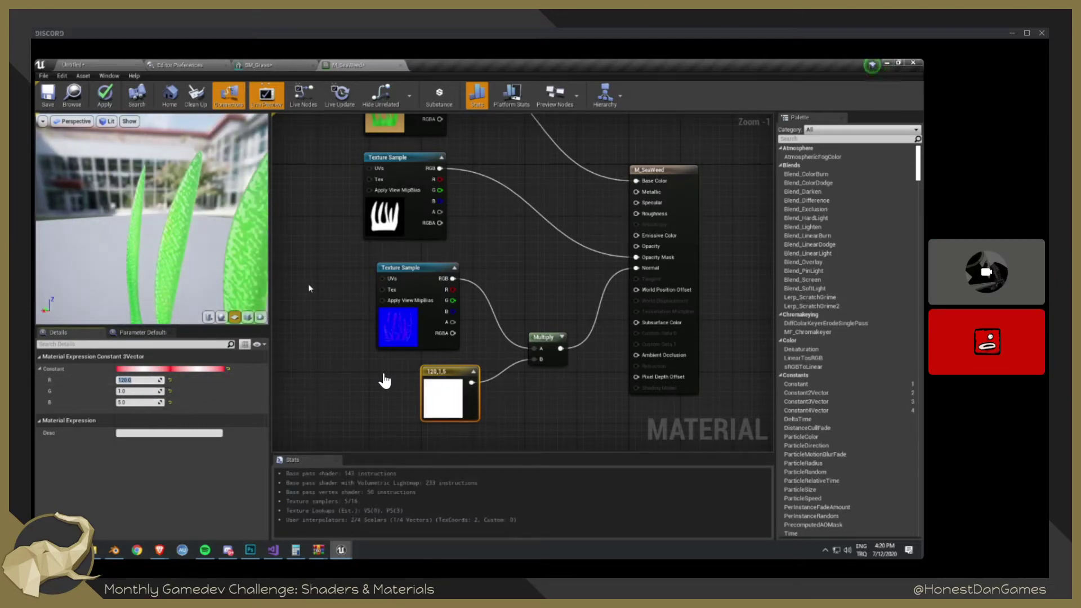
{"action": "left_click_drag", "start_coordinate": [199, 256], "coordinate": [225, 257]}
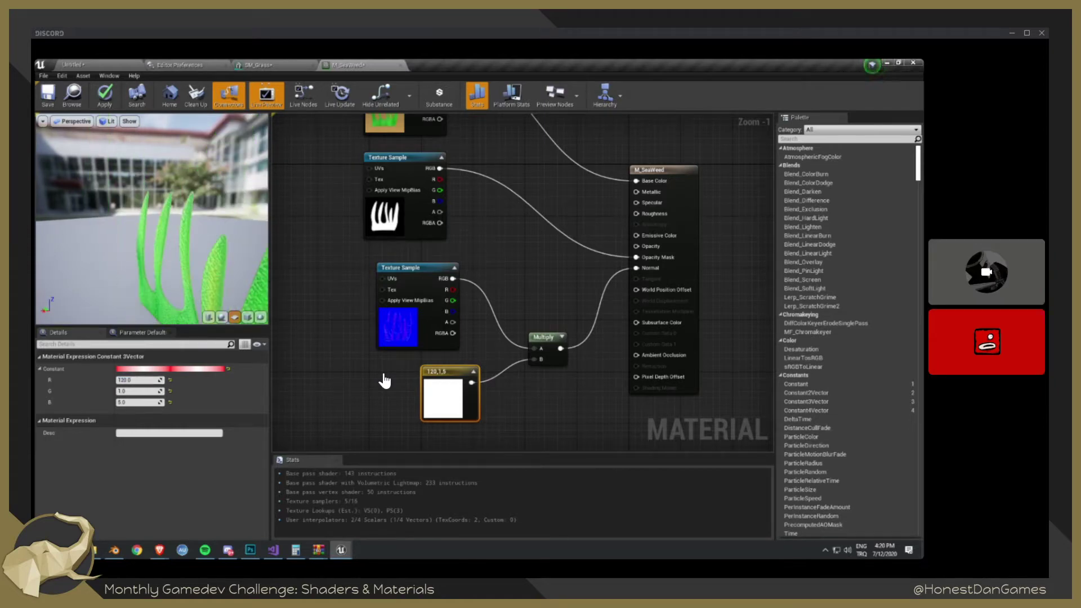
- Set the normal-map multiplier constant's red value to 10 and inspect the grass blades in the preview
{"action": "left_click", "coordinate": [133, 380]}
{"action": "type", "text": "10"}
{"action": "key", "text": "Return"}
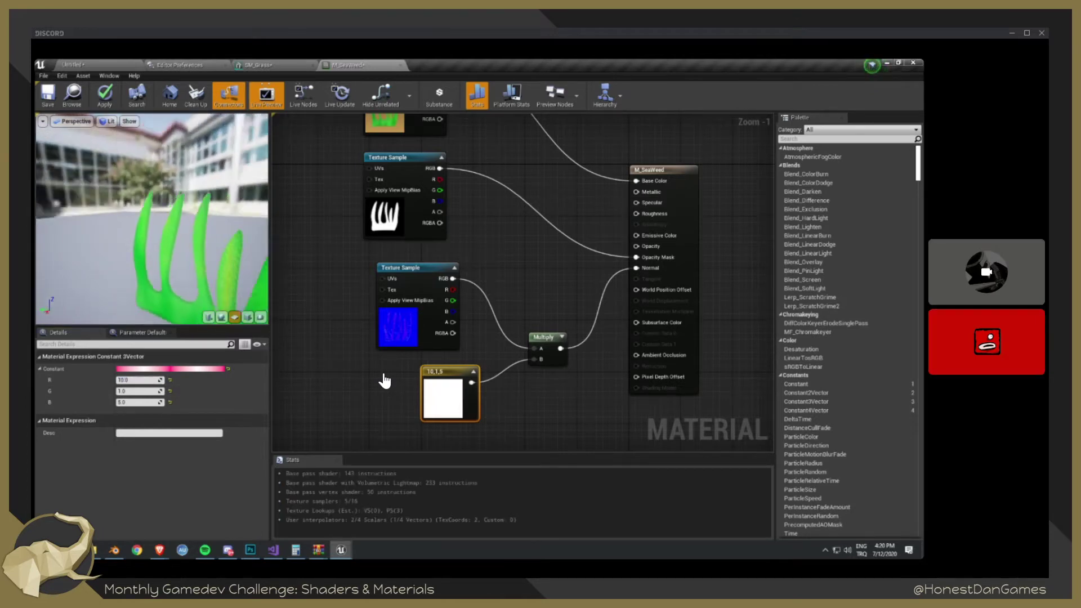
{"action": "left_click_drag", "start_coordinate": [215, 259], "coordinate": [262, 259]}
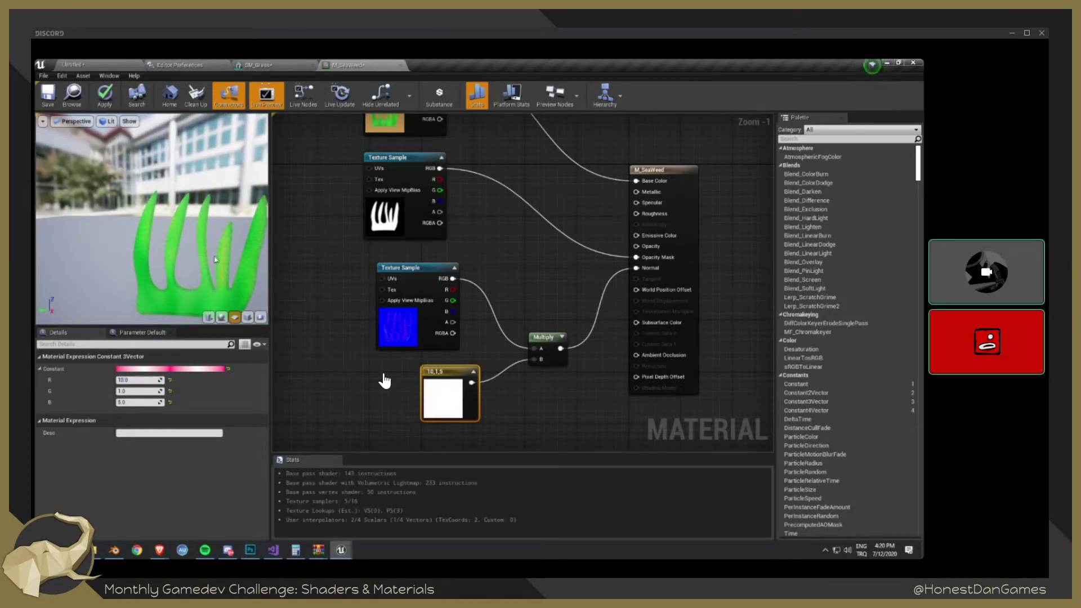
{"action": "scroll", "coordinate": [200, 264], "scroll_direction": "up", "scroll_amount": 4}
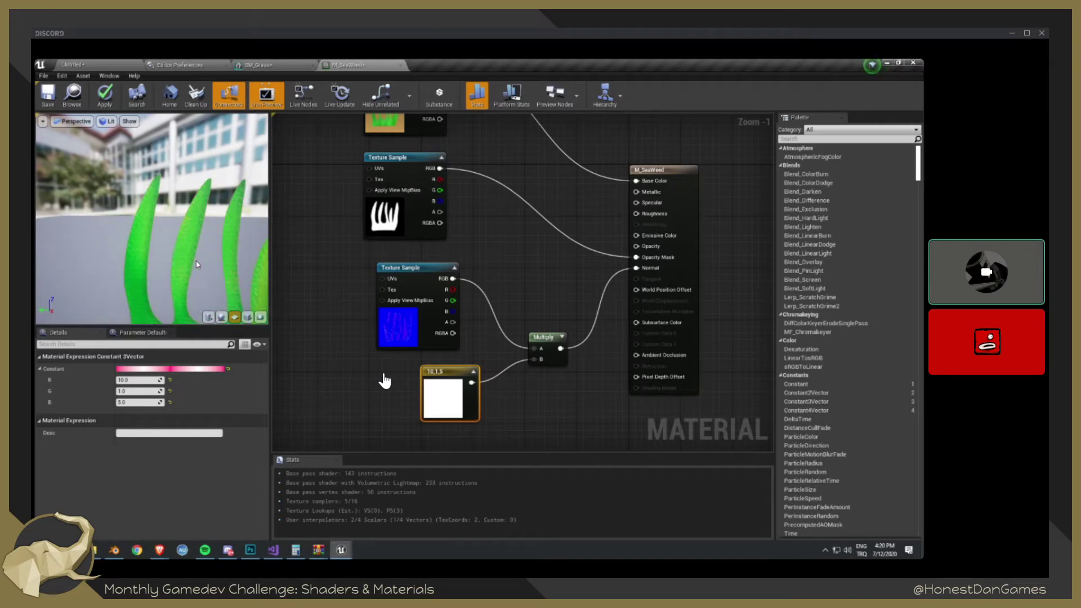
{"action": "scroll", "coordinate": [197, 264], "scroll_direction": "up", "scroll_amount": 3}
{"action": "scroll", "coordinate": [196, 265], "scroll_direction": "down", "scroll_amount": 3}
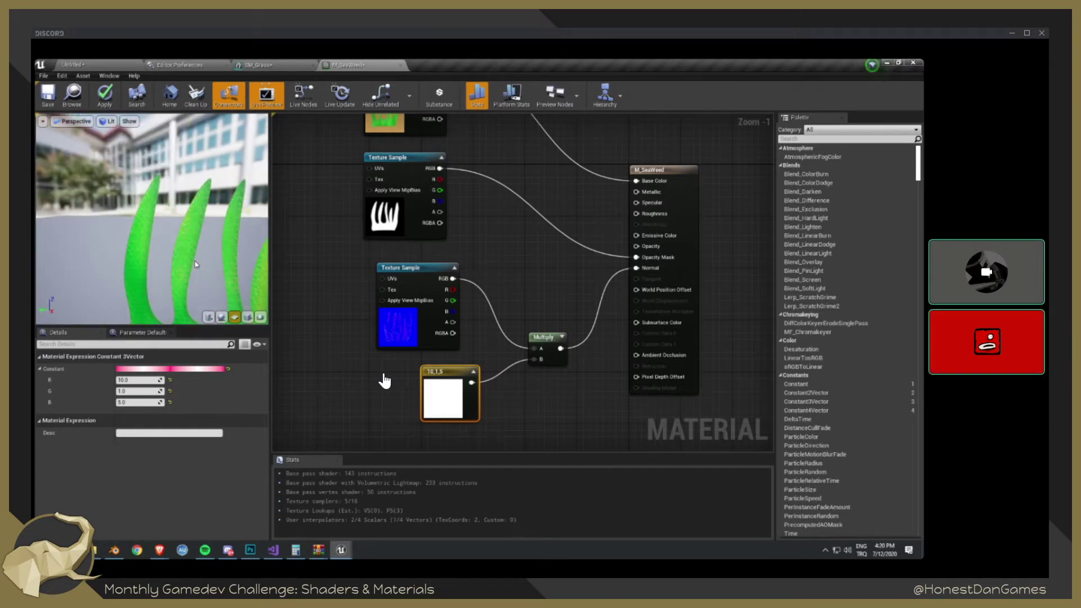
{"action": "scroll", "coordinate": [196, 264], "scroll_direction": "down", "scroll_amount": 3}
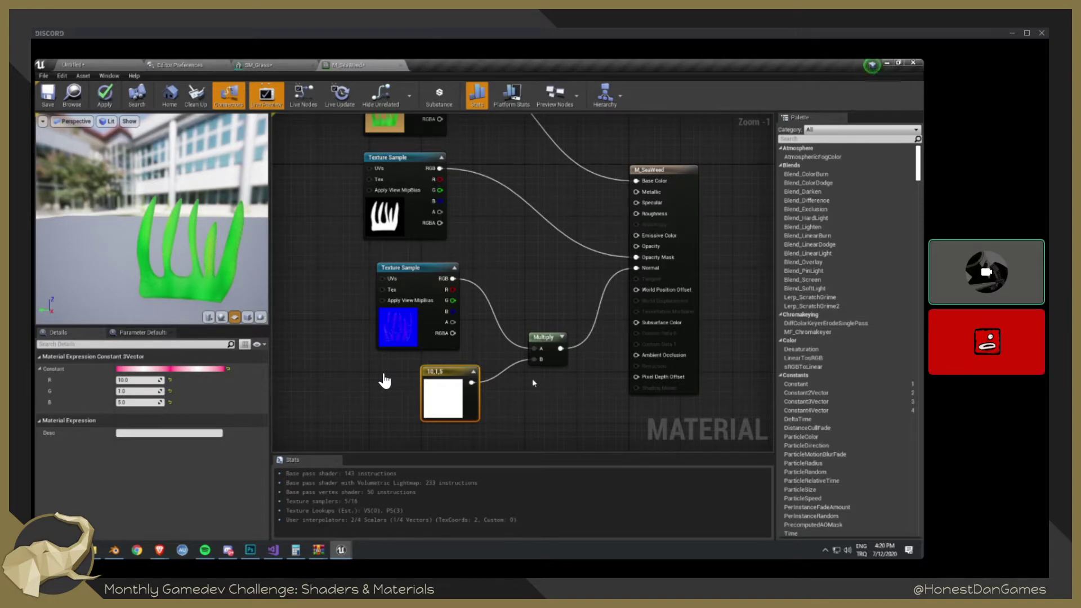
- Move the texture samples, constant and Multiply node together farther away from the M_SeaWeed result node
{"action": "scroll", "coordinate": [363, 220], "scroll_direction": "down", "scroll_amount": 2}
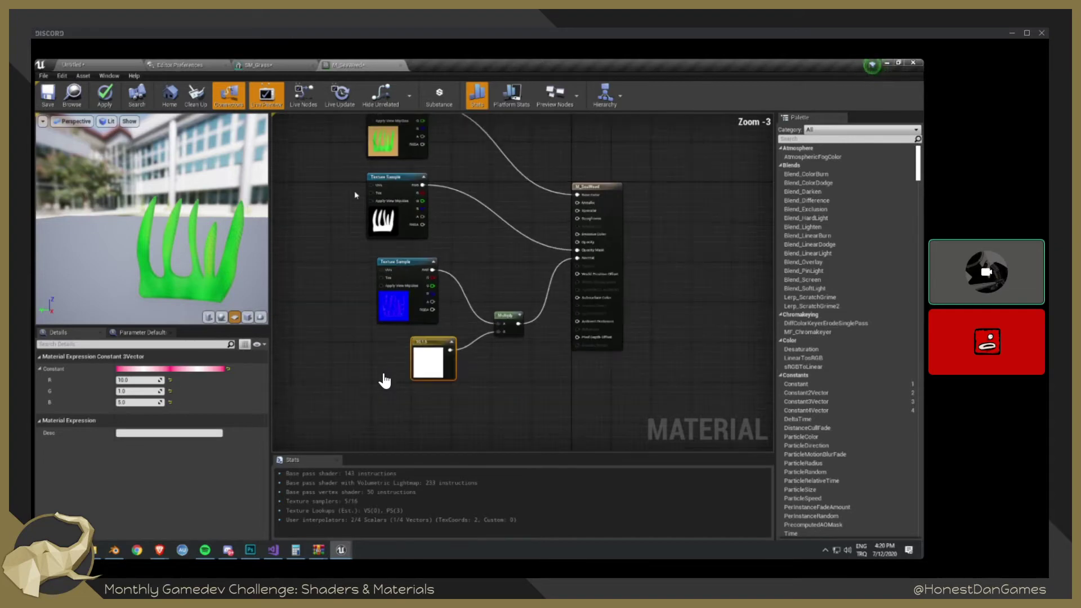
{"action": "left_click_drag", "start_coordinate": [335, 203], "coordinate": [533, 354]}
{"action": "left_click_drag", "start_coordinate": [506, 317], "coordinate": [451, 278]}
- Duplicate the grassMesh1 static mesh in the level project's Meshes folder and accept the suggested name
{"action": "left_click", "coordinate": [74, 65]}
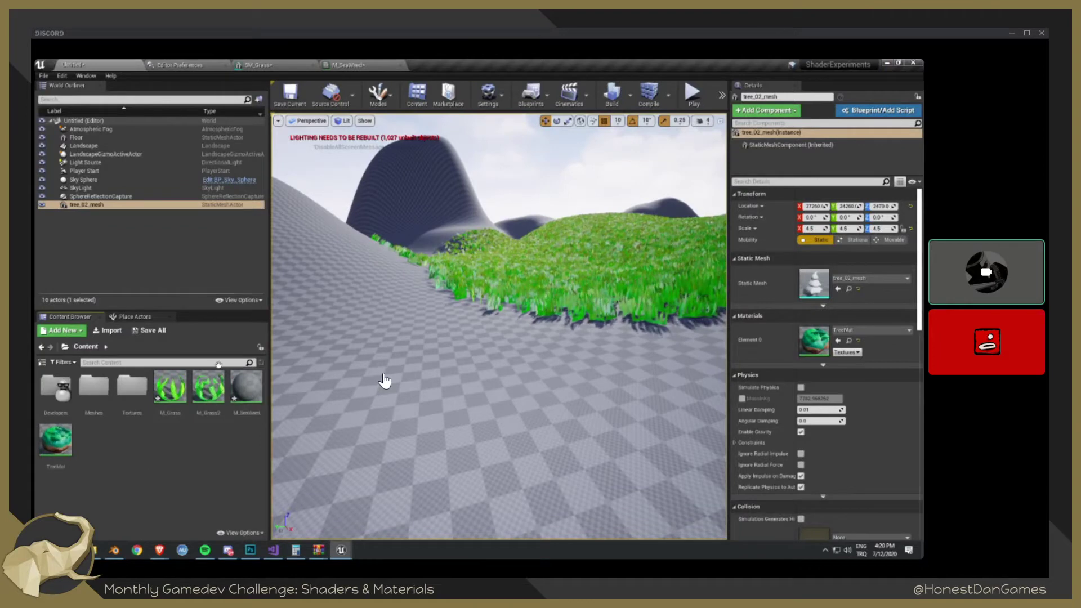
{"action": "double_click", "coordinate": [92, 387]}
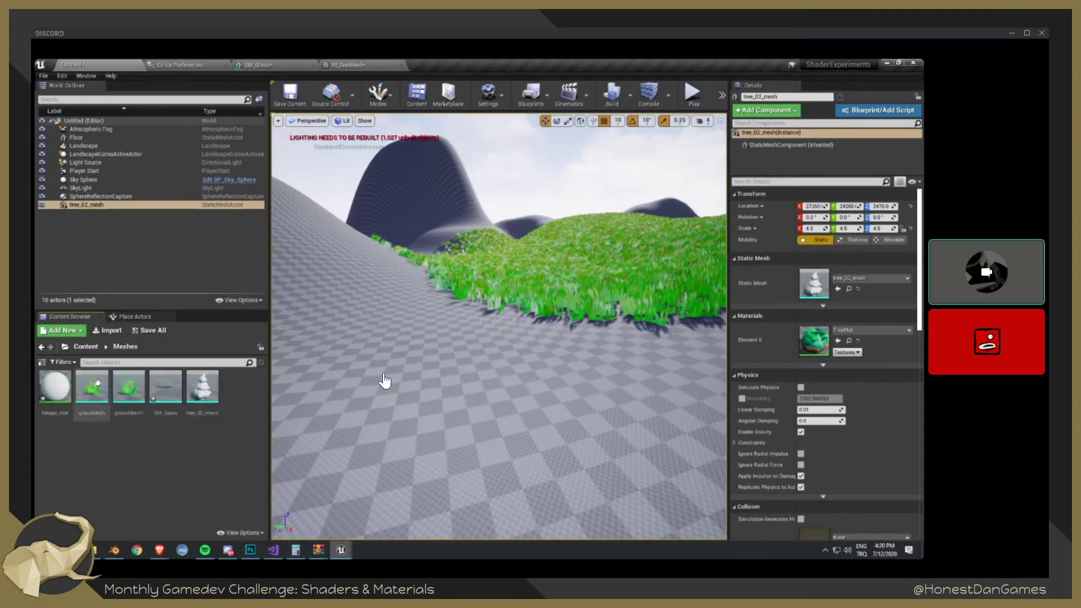
{"action": "left_click", "coordinate": [86, 346]}
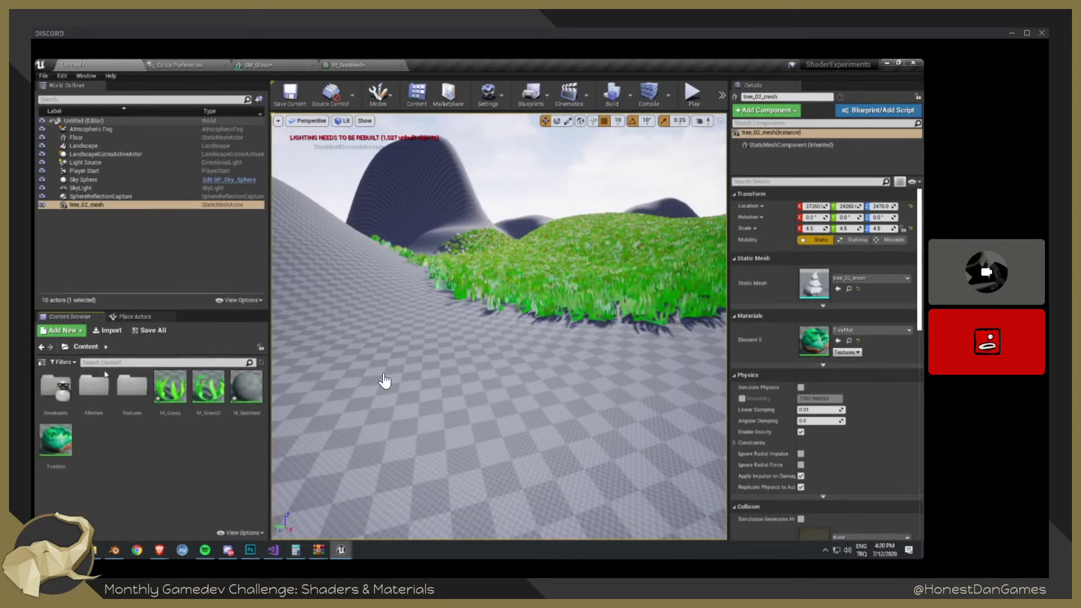
{"action": "double_click", "coordinate": [95, 386]}
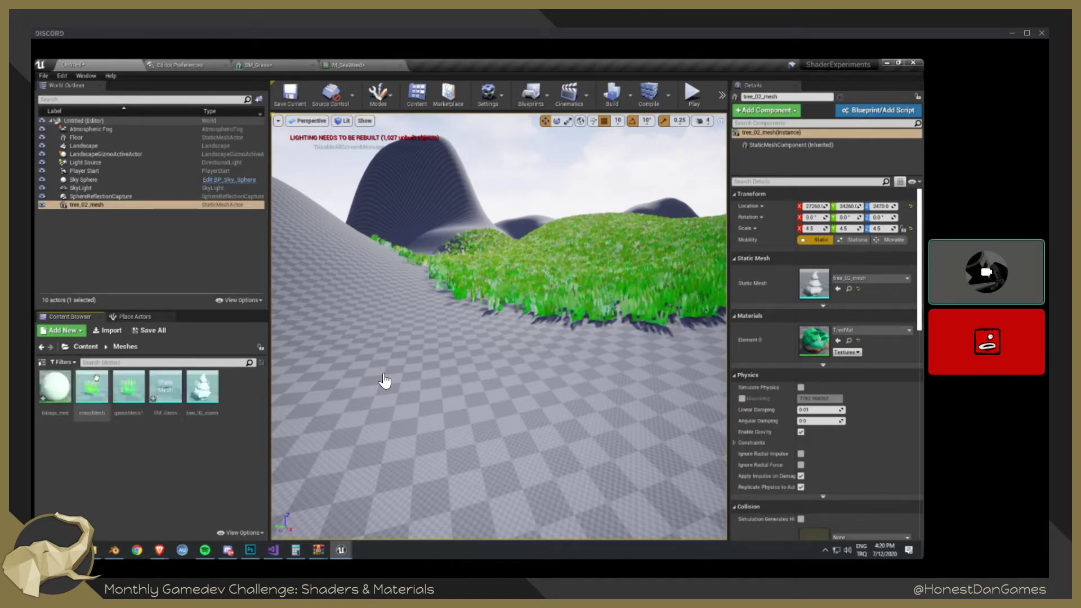
{"action": "left_click", "coordinate": [134, 386]}
{"action": "key", "text": "ctrl+w"}
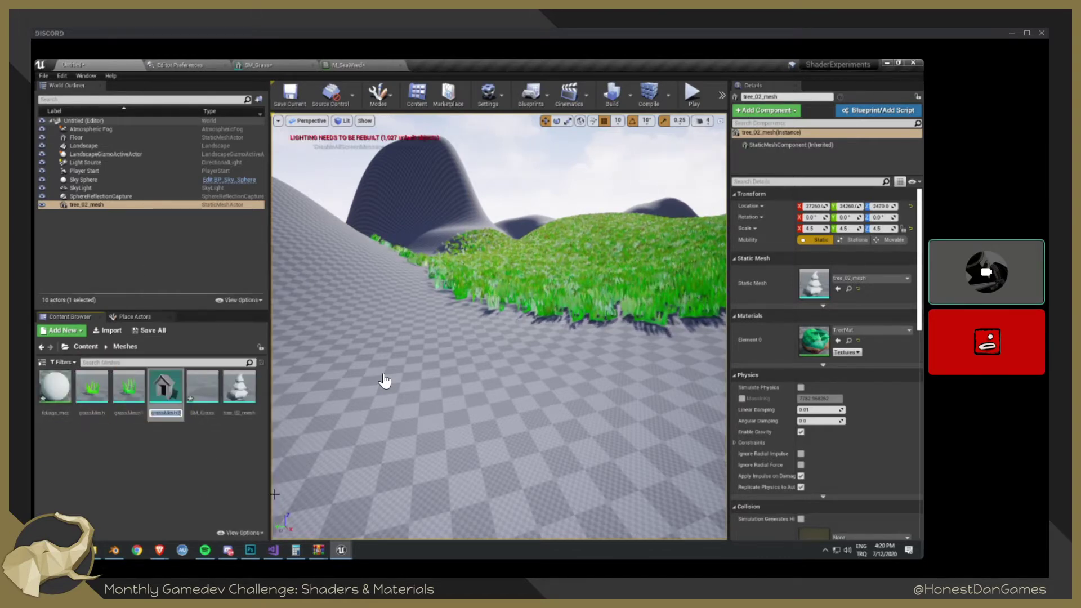
{"action": "key", "text": "Return"}
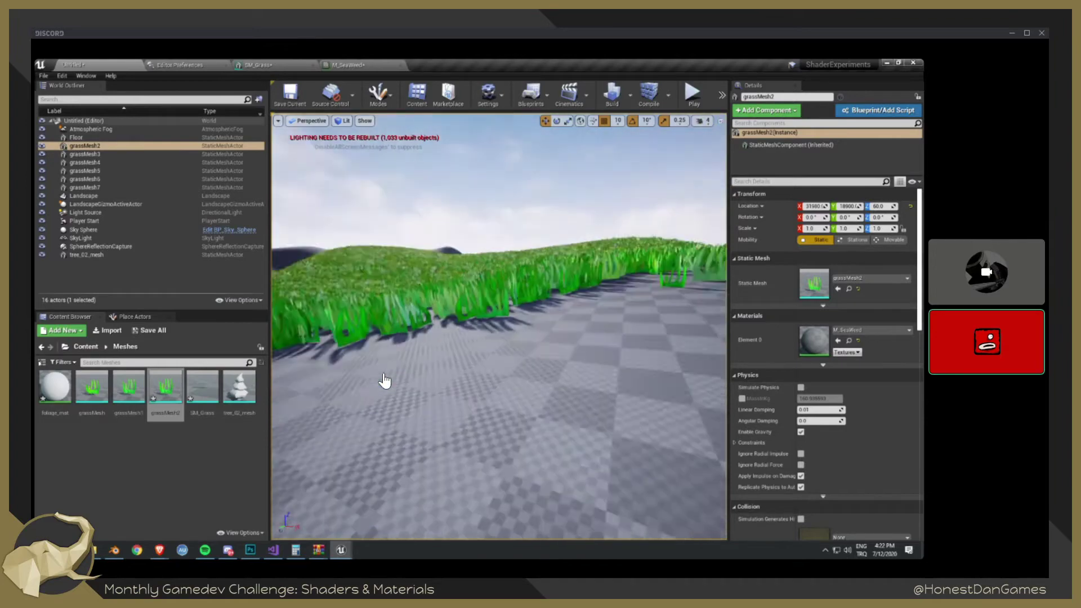
- Return to the M_SeaWeed graph, move the green grass texture sample aside and disconnect it from Base Color
{"action": "mouse_move", "coordinate": [545, 144]}
{"action": "right_mouse_down"}
{"action": "mouse_move", "coordinate": [520, 144]}
{"action": "mouse_move", "coordinate": [545, 145]}
{"action": "right_mouse_up"}
{"action": "left_click", "coordinate": [353, 67]}
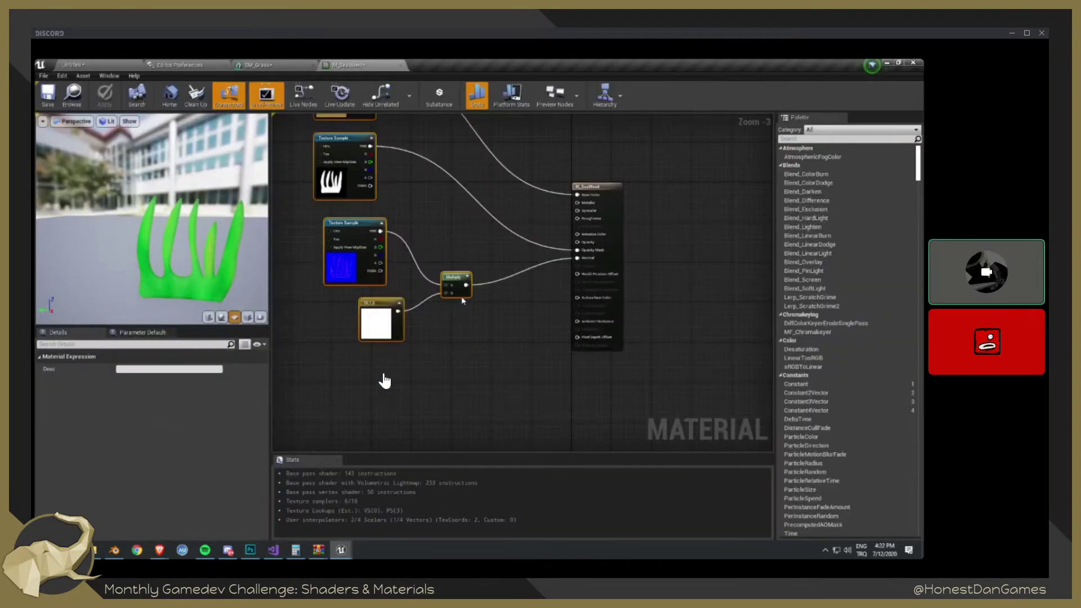
{"action": "right_click_drag", "start_coordinate": [430, 183], "coordinate": [453, 351]}
{"action": "left_click_drag", "start_coordinate": [374, 248], "coordinate": [335, 204]}
{"action": "left_click", "coordinate": [394, 190]}
{"action": "left_click", "coordinate": [363, 233]}
{"action": "left_click", "coordinate": [378, 214]}
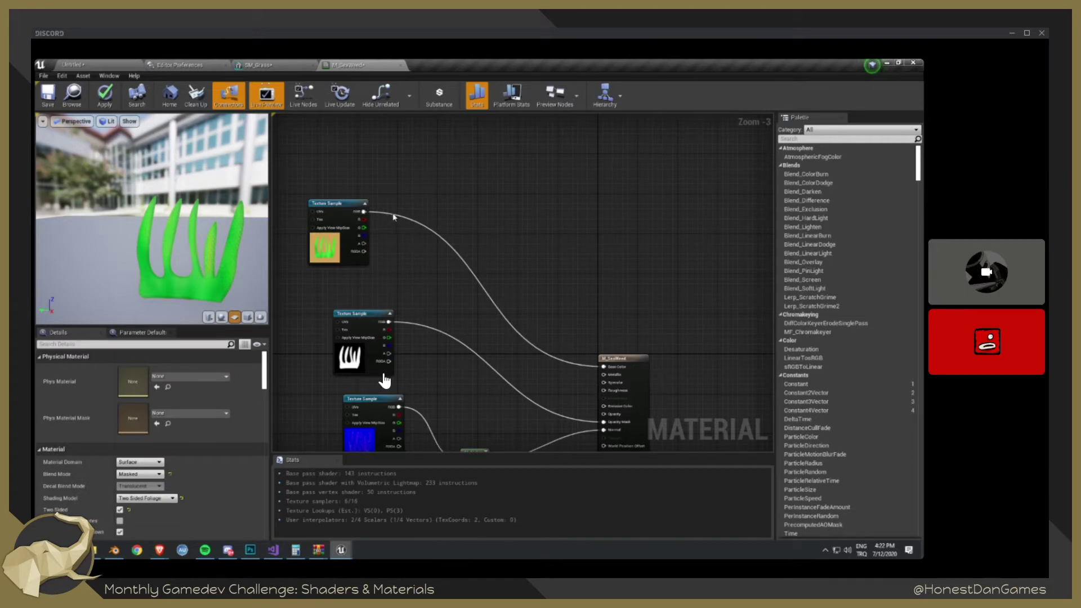
{"action": "left_click", "coordinate": [363, 211], "text": "alt"}
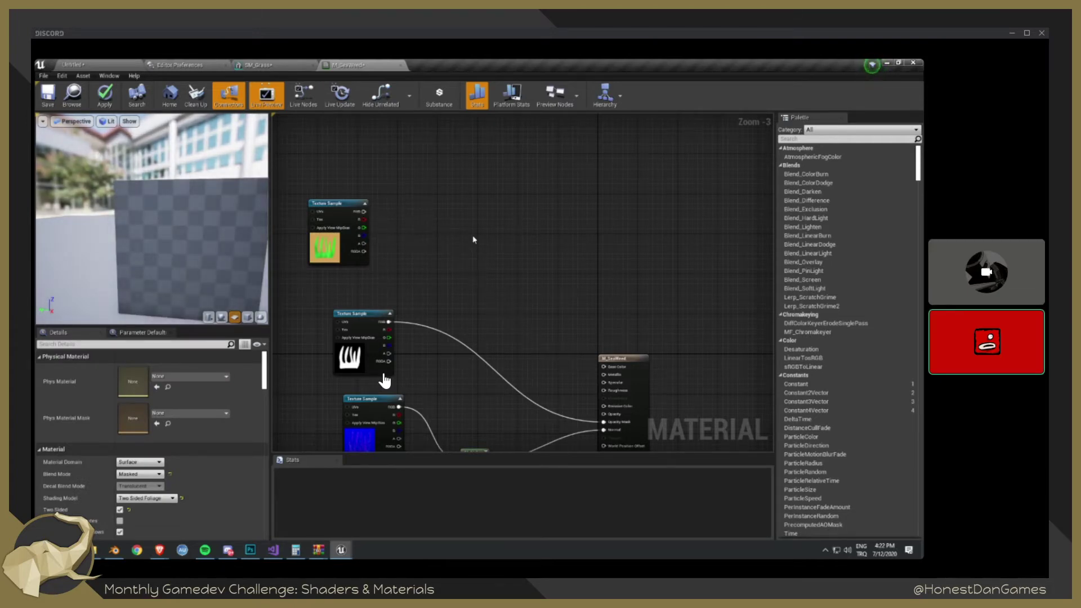
- Add a SpeedTreeColorVariation node and feed the green grass texture's RGB output into its color input
{"action": "right_click", "coordinate": [448, 224]}
{"action": "type", "text": "speed"}
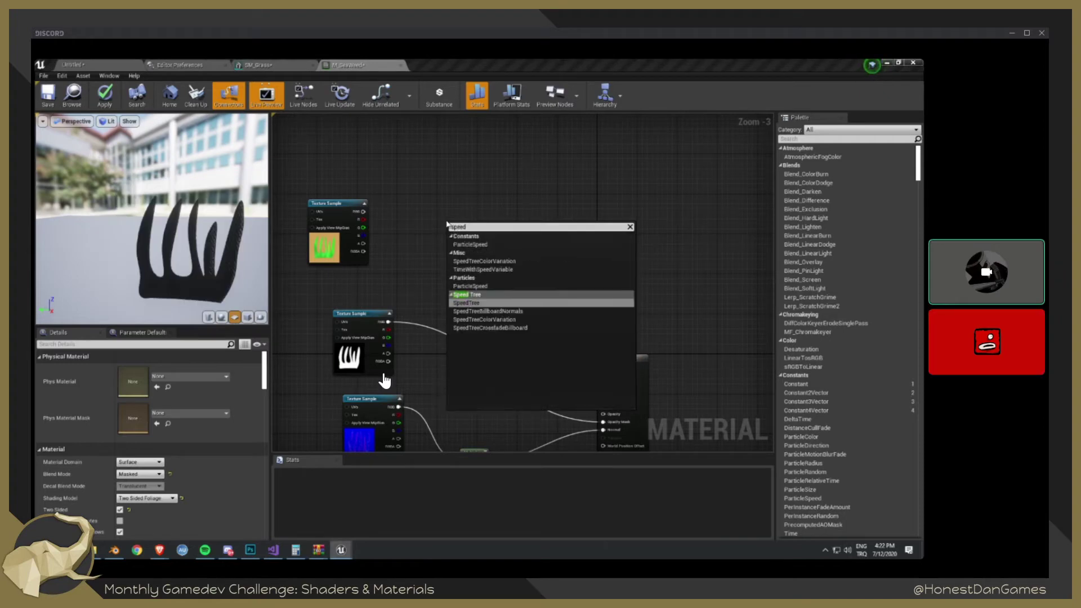
{"action": "type", "text": "tre"}
{"action": "key", "text": "Down"}
{"action": "key", "text": "Down"}
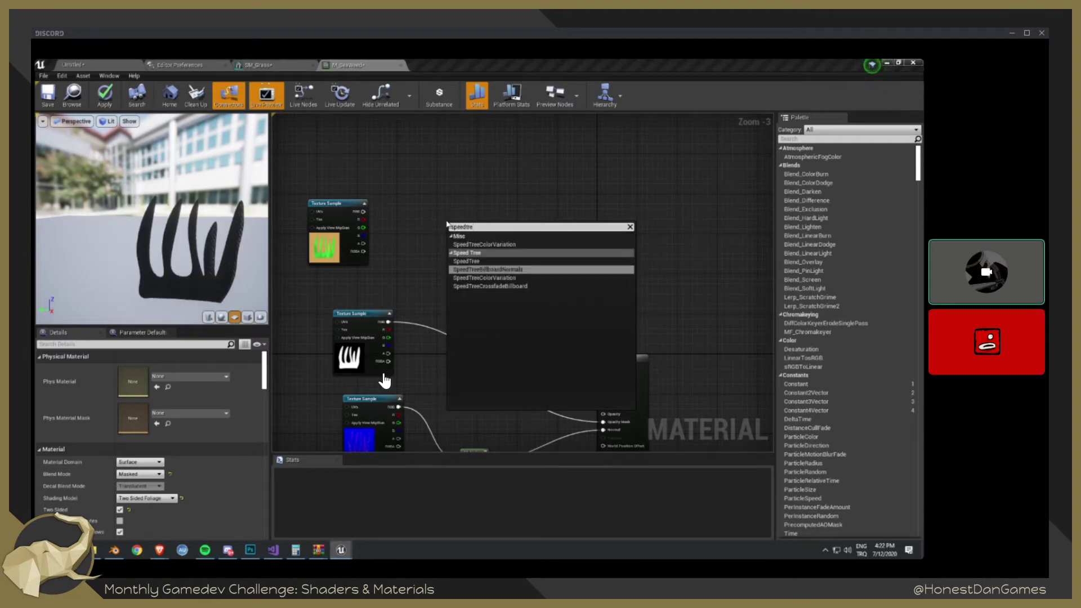
{"action": "key", "text": "Return"}
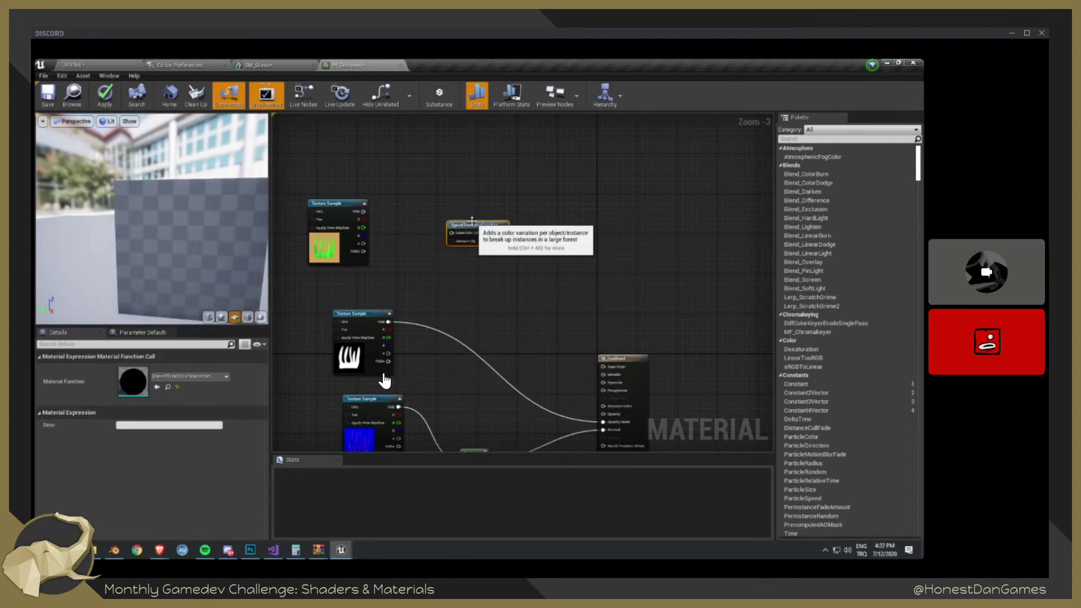
{"action": "left_click_drag", "start_coordinate": [477, 226], "coordinate": [448, 234]}
{"action": "left_click_drag", "start_coordinate": [363, 212], "coordinate": [423, 243]}
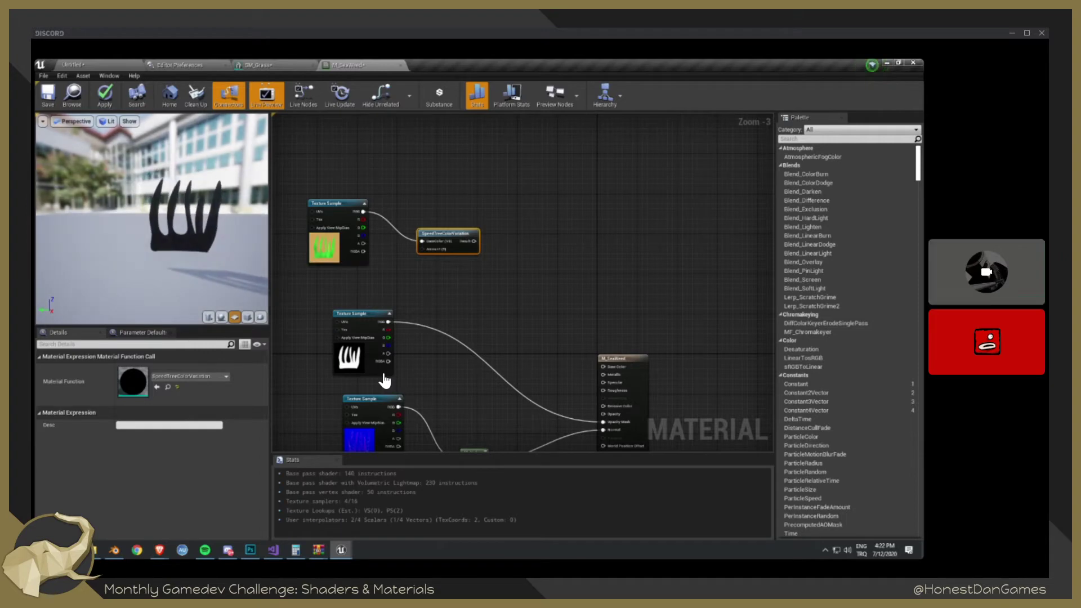
- Connect the SpeedTreeColorVariation result to M_SeaWeed's Base Color and place the node between the texture and the result node
{"action": "scroll", "coordinate": [180, 222], "scroll_direction": "up", "scroll_amount": 5}
{"action": "scroll", "coordinate": [180, 222], "scroll_direction": "down", "scroll_amount": 3}
{"action": "middle_click_drag", "start_coordinate": [180, 221], "coordinate": [139, 230]}
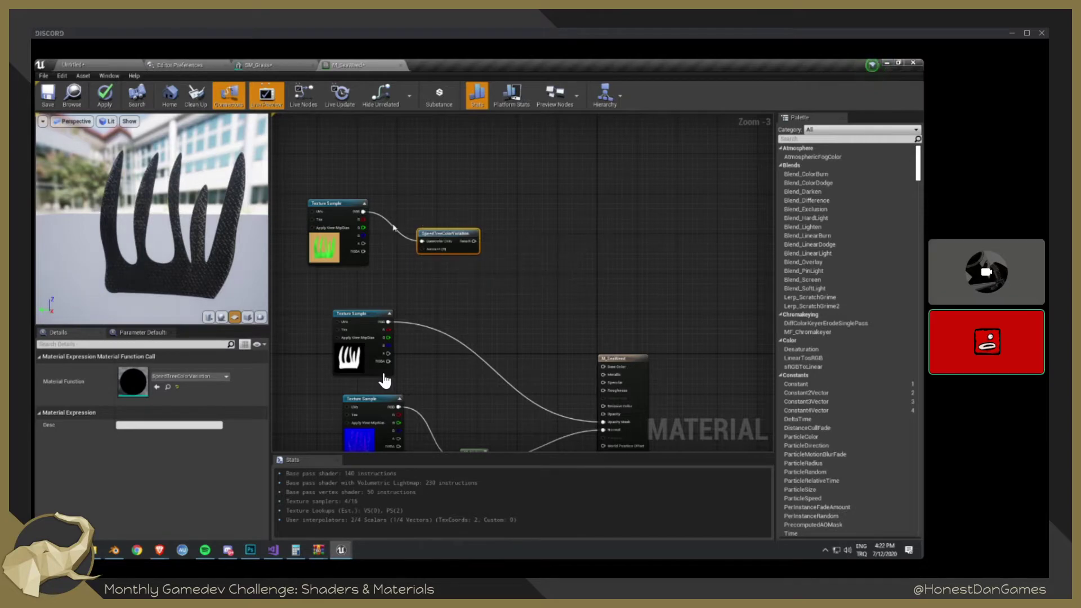
{"action": "left_click_drag", "start_coordinate": [474, 241], "coordinate": [609, 369]}
{"action": "left_click_drag", "start_coordinate": [450, 233], "coordinate": [482, 248]}
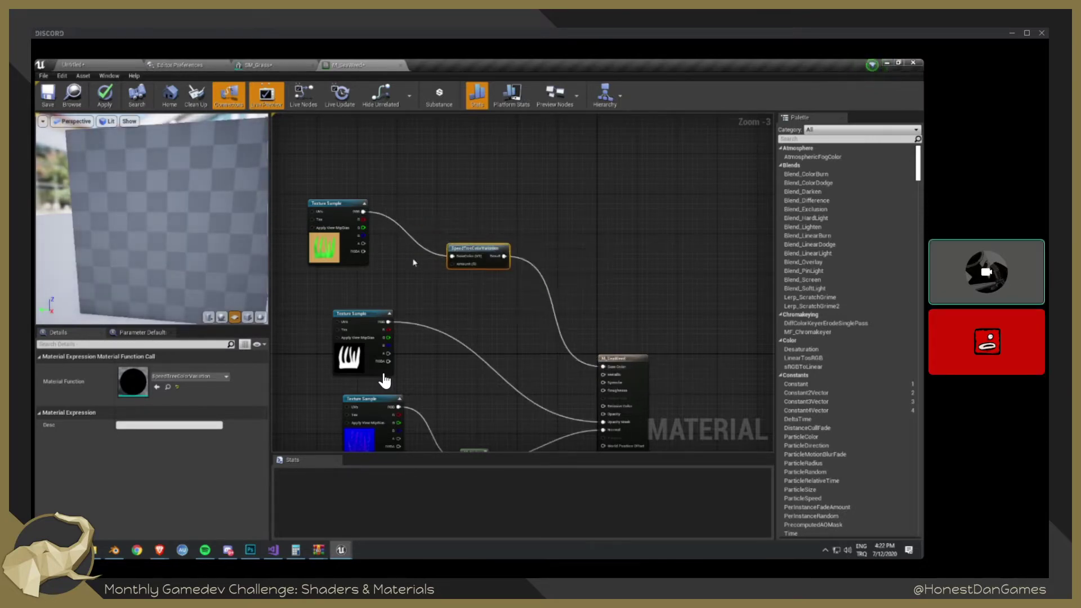
- Add a constant of 0.2 as the SpeedTreeColorVariation Amount and apply the material changes
{"action": "key", "text": "1"}
{"action": "left_click", "coordinate": [394, 283]}
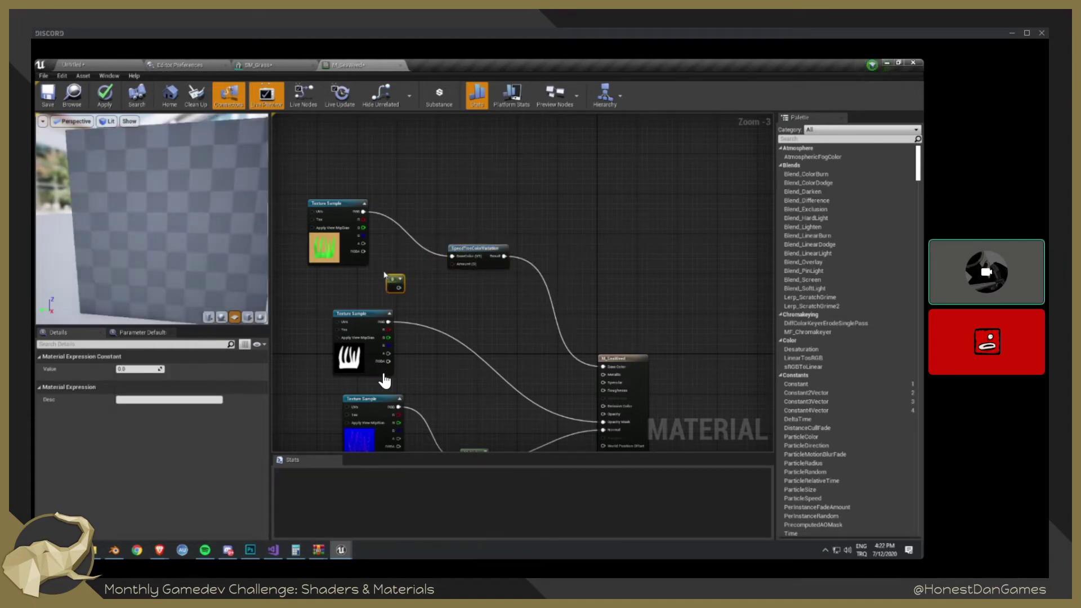
{"action": "left_click_drag", "start_coordinate": [399, 287], "coordinate": [452, 264]}
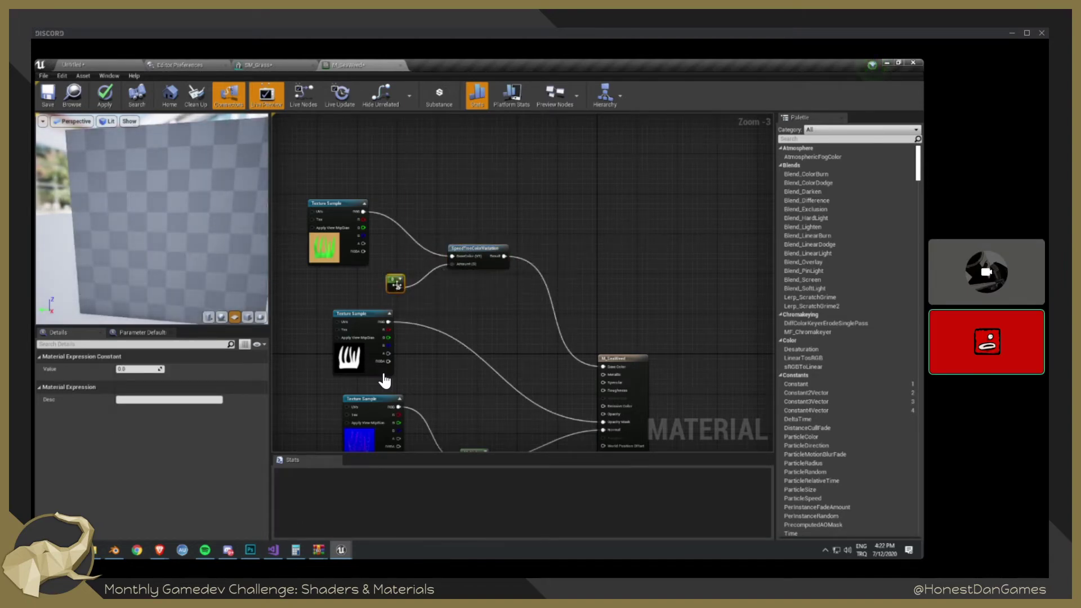
{"action": "left_click", "coordinate": [136, 370]}
{"action": "type", "text": "0.2"}
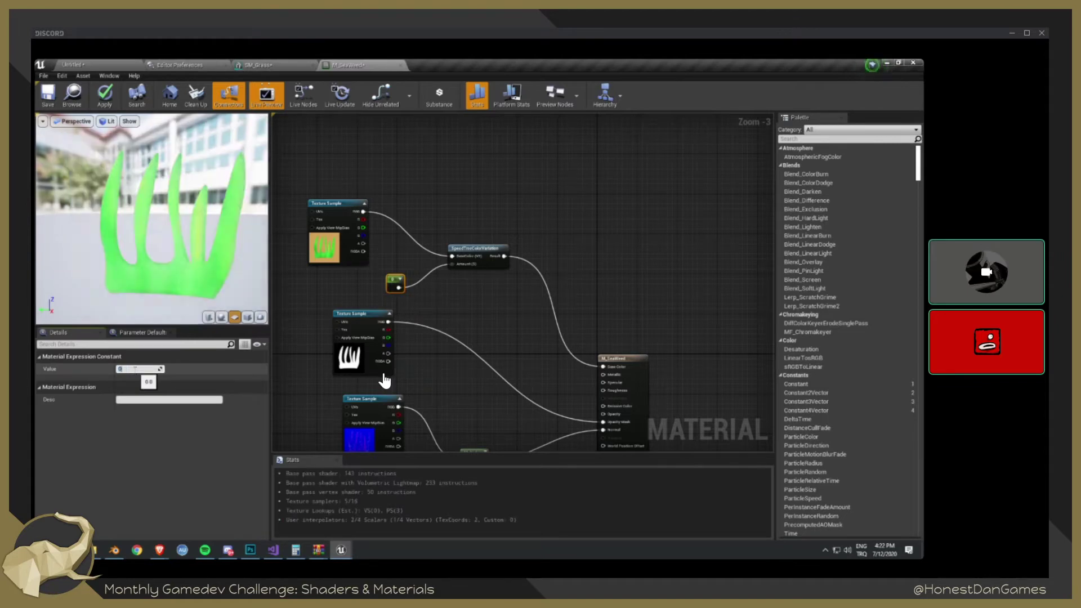
{"action": "key", "text": "Return"}
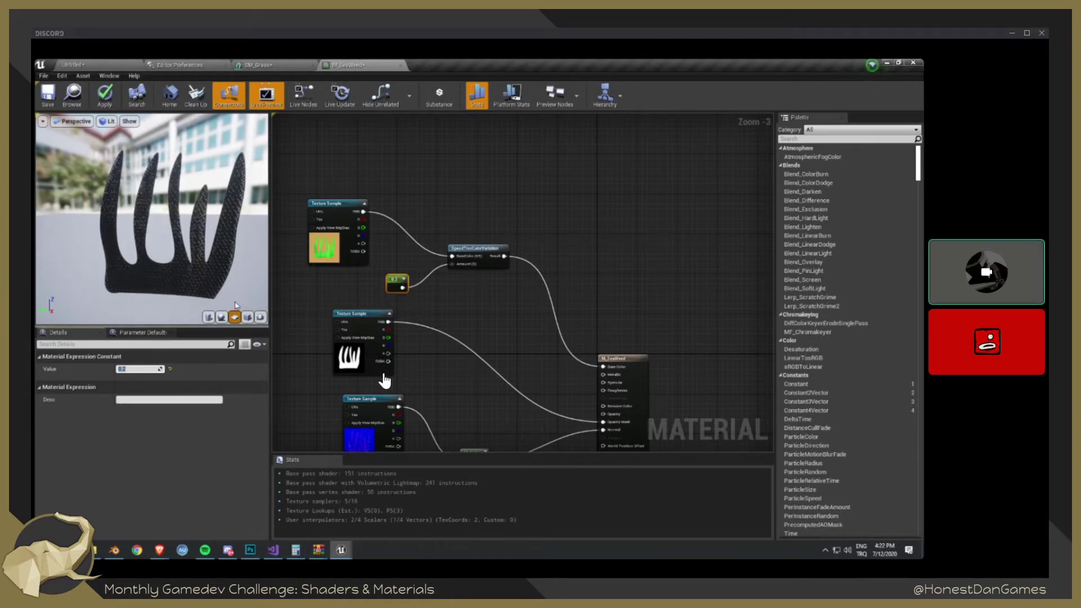
{"action": "left_click", "coordinate": [105, 95]}
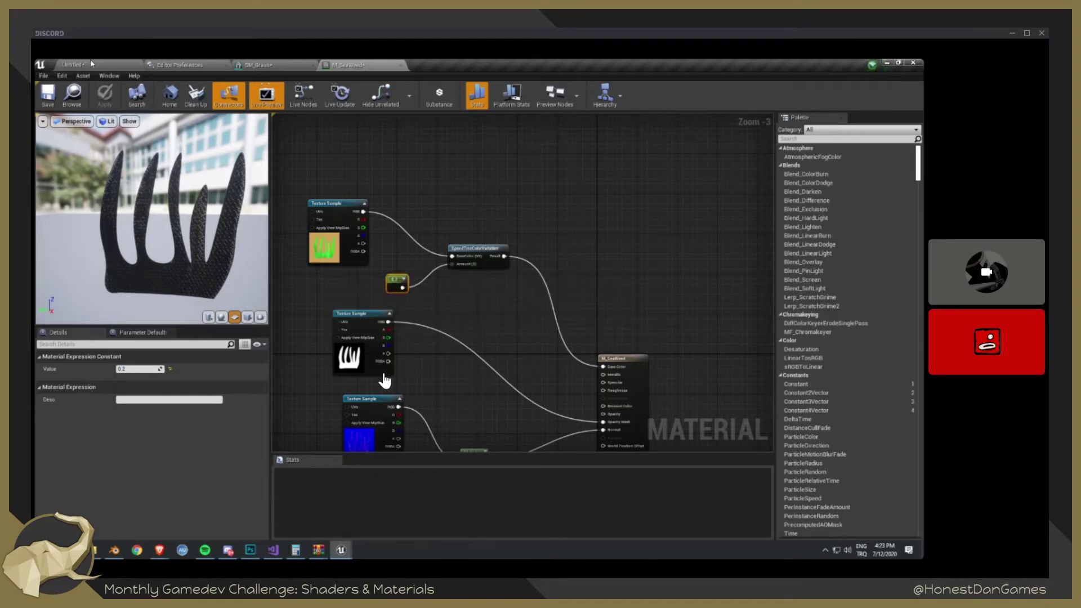
- Return to the level and look around the placed grass meshes from several angles
{"action": "left_click", "coordinate": [90, 63]}
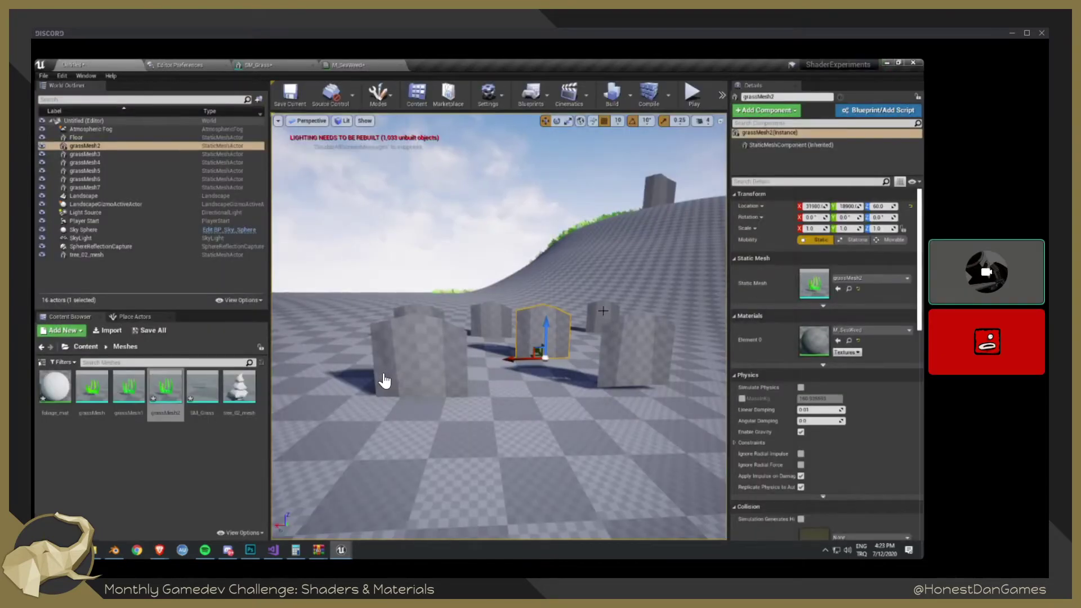
{"action": "middle_click_drag", "start_coordinate": [573, 406], "coordinate": [564, 362]}
{"action": "key", "text": "w"}
{"action": "mouse_move", "coordinate": [384, 381]}
{"action": "right_mouse_down"}
{"action": "mouse_move", "coordinate": [410, 400]}
{"action": "mouse_move", "coordinate": [386, 371]}
{"action": "right_mouse_up"}
{"action": "key", "text": "s"}
{"action": "key", "text": "a"}
{"action": "key", "text": "w"}
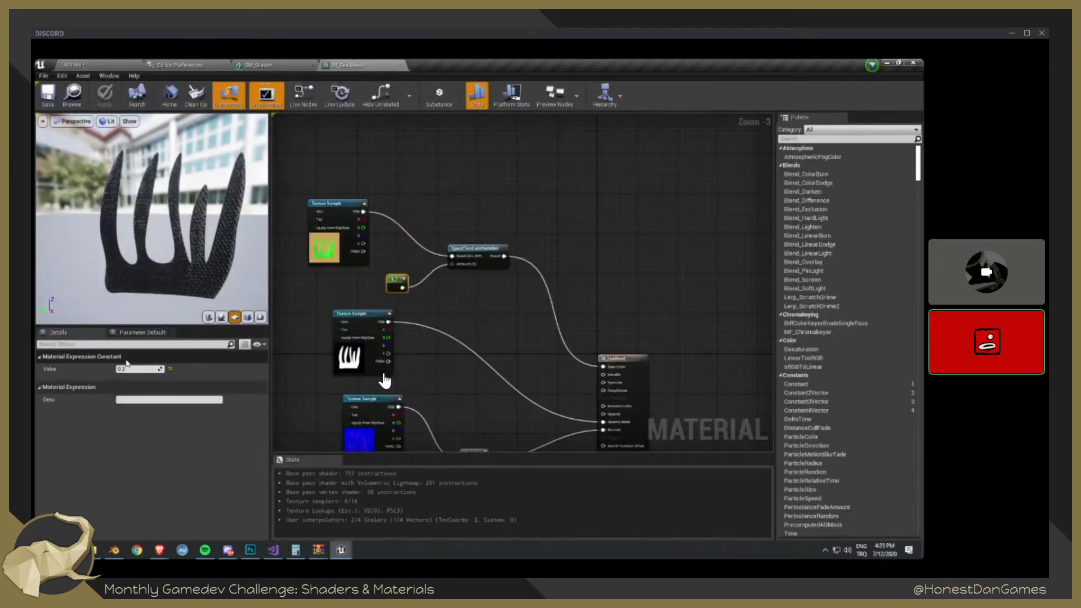
- Set the SpeedTreeColorVariation Amount constant in M_SeaWeed to 1 and apply the material changes
{"action": "left_click", "coordinate": [137, 369]}
{"action": "type", "text": "1"}
{"action": "key", "text": "Return"}
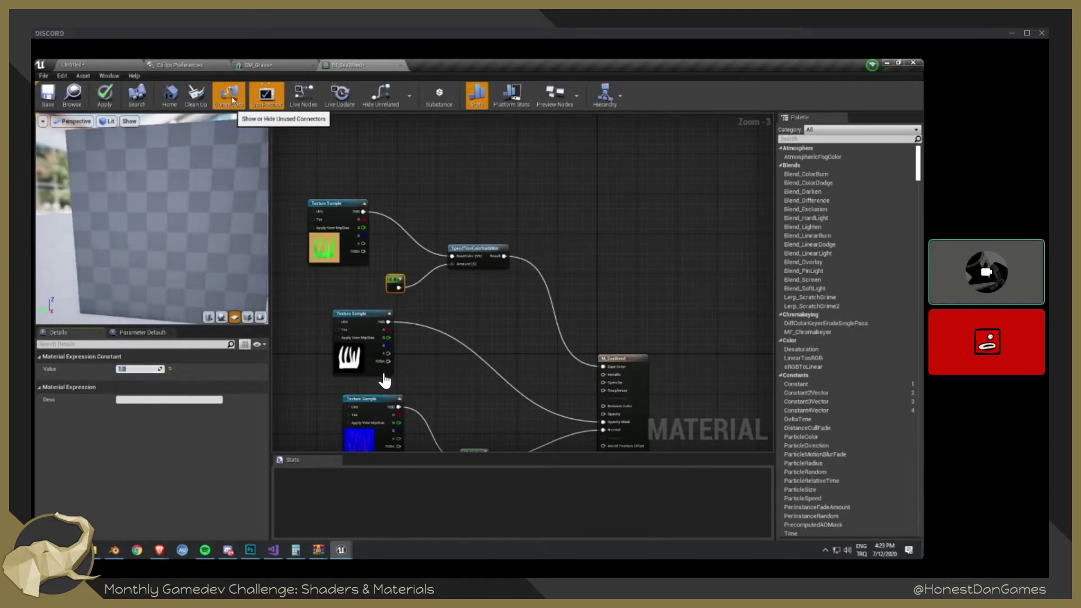
{"action": "left_click", "coordinate": [103, 95]}
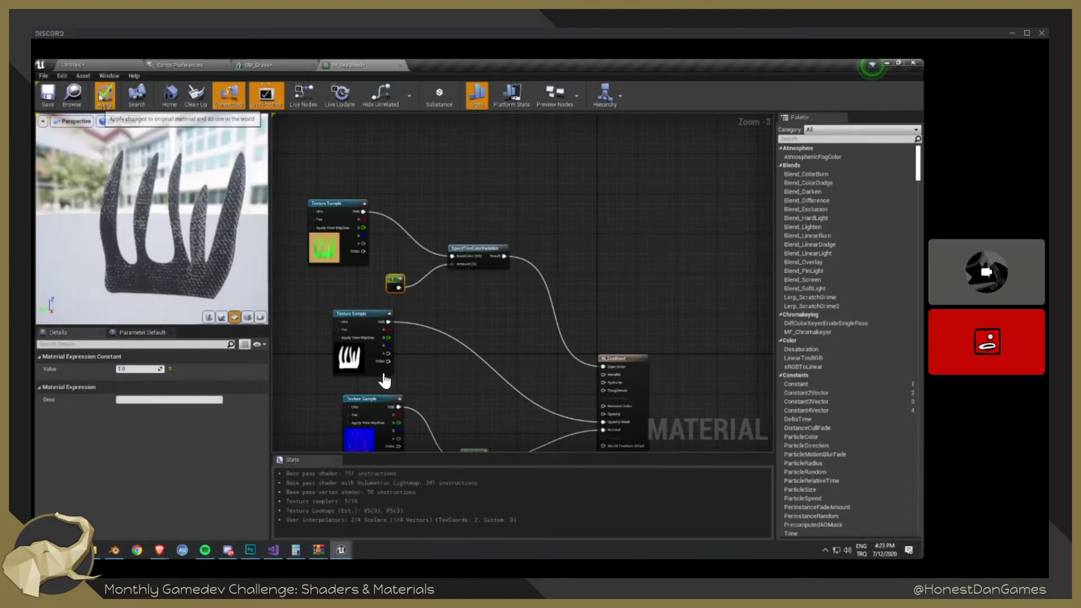
- Inspect the color variation across the grass meshes in the level
{"action": "left_click", "coordinate": [96, 66]}
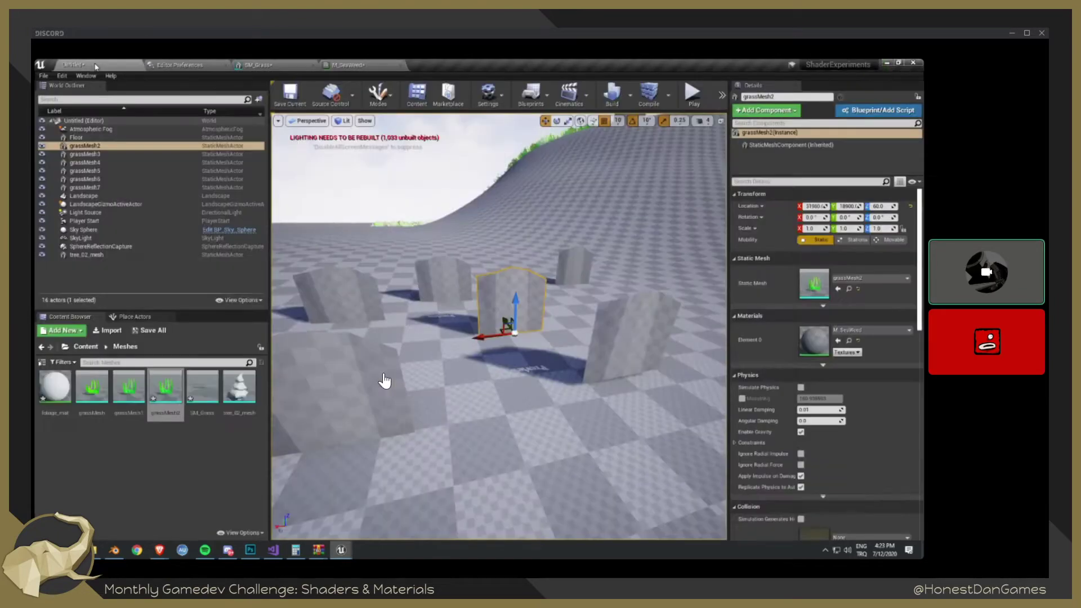
{"action": "right_click_drag", "start_coordinate": [563, 276], "coordinate": [591, 225]}
{"action": "mouse_move", "coordinate": [385, 381]}
{"action": "right_mouse_down"}
{"action": "mouse_move", "coordinate": [473, 422]}
{"action": "mouse_move", "coordinate": [321, 400]}
{"action": "mouse_move", "coordinate": [372, 405]}
{"action": "mouse_move", "coordinate": [349, 386]}
{"action": "mouse_move", "coordinate": [321, 388]}
{"action": "mouse_move", "coordinate": [385, 381]}
{"action": "mouse_move", "coordinate": [363, 372]}
{"action": "mouse_move", "coordinate": [422, 400]}
{"action": "mouse_move", "coordinate": [385, 381]}
{"action": "mouse_move", "coordinate": [408, 375]}
{"action": "mouse_move", "coordinate": [394, 363]}
{"action": "mouse_move", "coordinate": [360, 369]}
{"action": "mouse_move", "coordinate": [383, 394]}
{"action": "mouse_move", "coordinate": [385, 381]}
{"action": "right_mouse_up"}
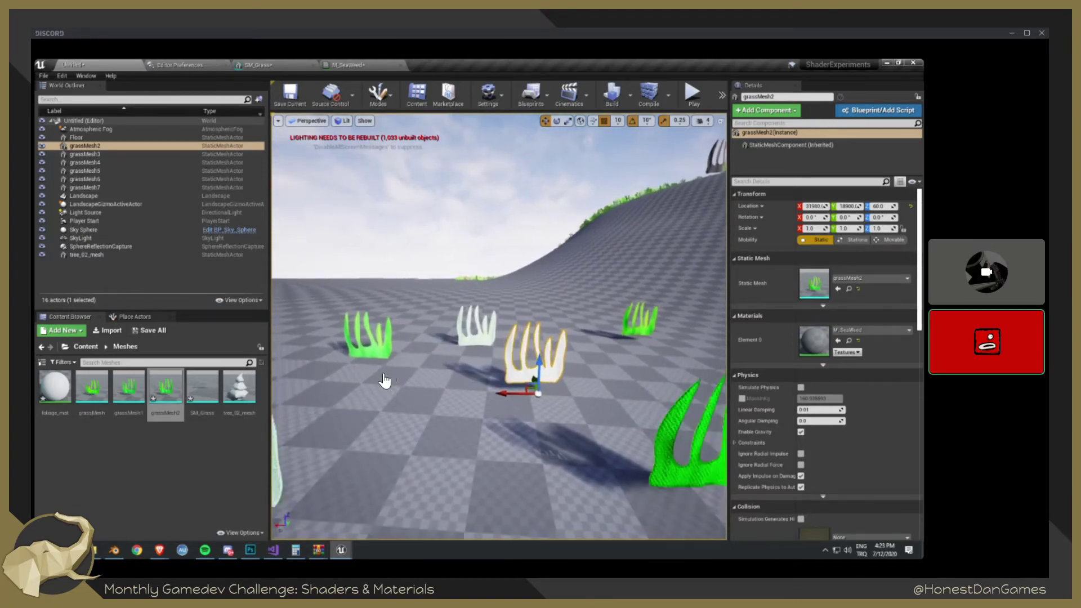
{"action": "mouse_move", "coordinate": [385, 381]}
{"action": "right_mouse_down"}
{"action": "mouse_move", "coordinate": [355, 378]}
{"action": "mouse_move", "coordinate": [384, 381]}
{"action": "right_mouse_up"}
- Set the SpeedTreeColorVariation Amount constant in M_SeaWeed to 0.1
{"action": "left_click", "coordinate": [360, 65]}
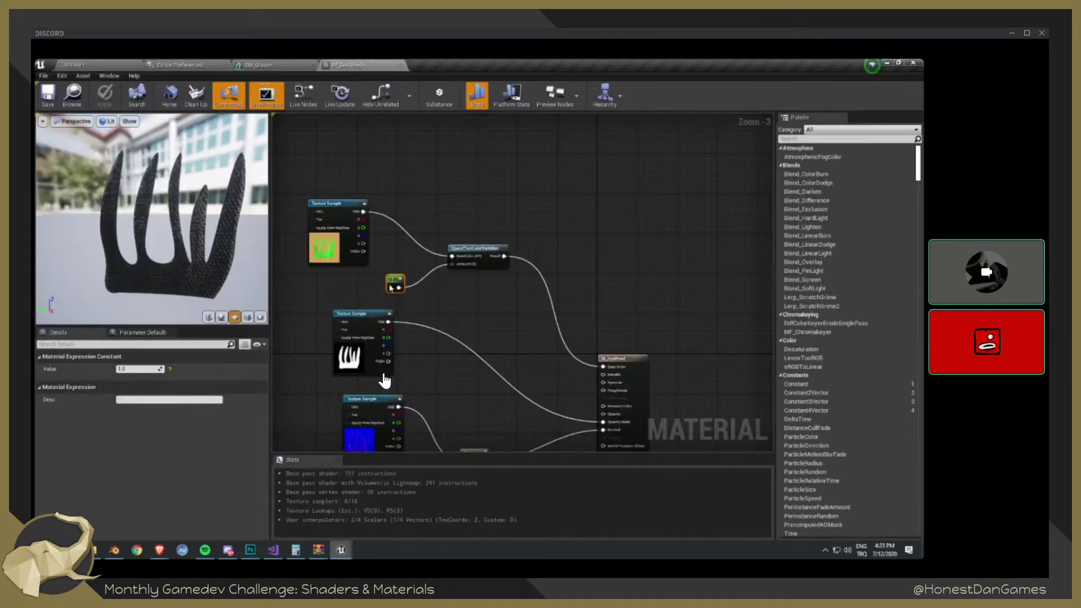
{"action": "left_click", "coordinate": [135, 369]}
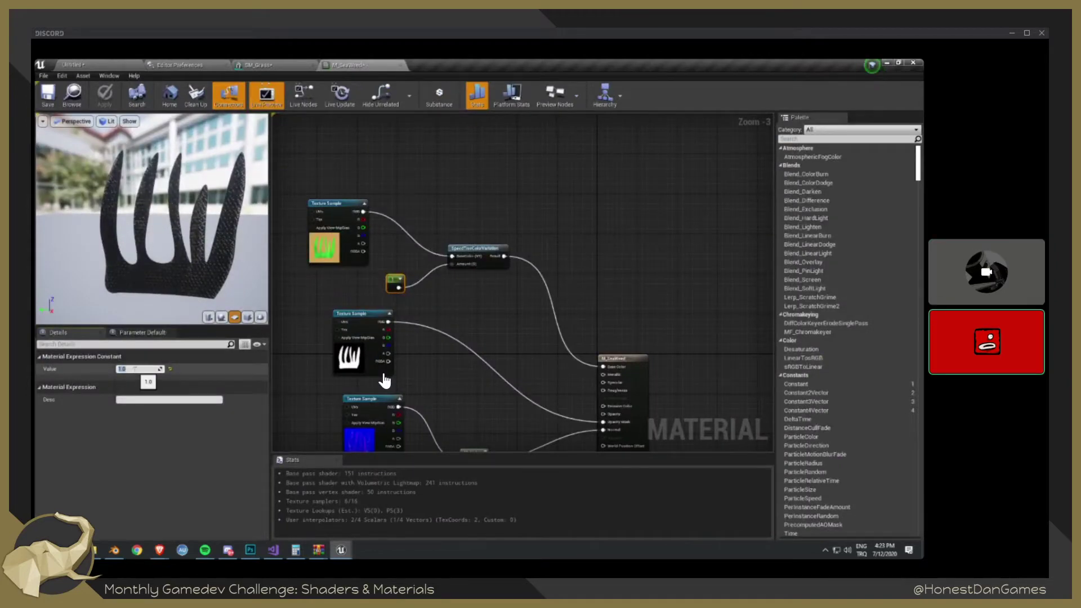
{"action": "type", "text": "0.1"}
{"action": "key", "text": "Return"}
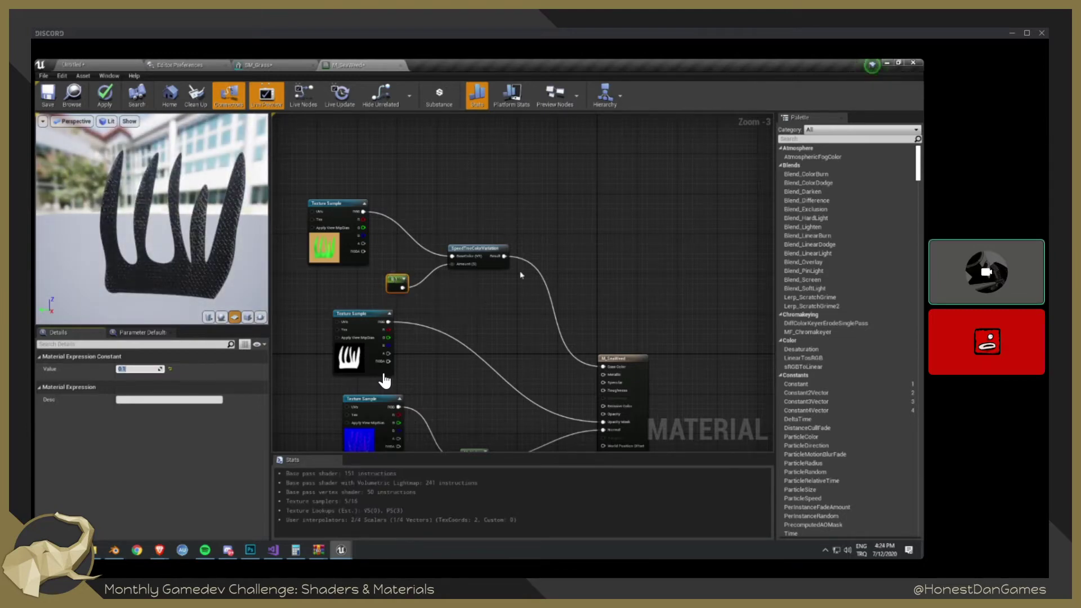
- Move all the texture, color variation and normal strength nodes together, farther away from the M_SeaWeed result node
{"action": "right_click_drag", "start_coordinate": [445, 368], "coordinate": [477, 255]}
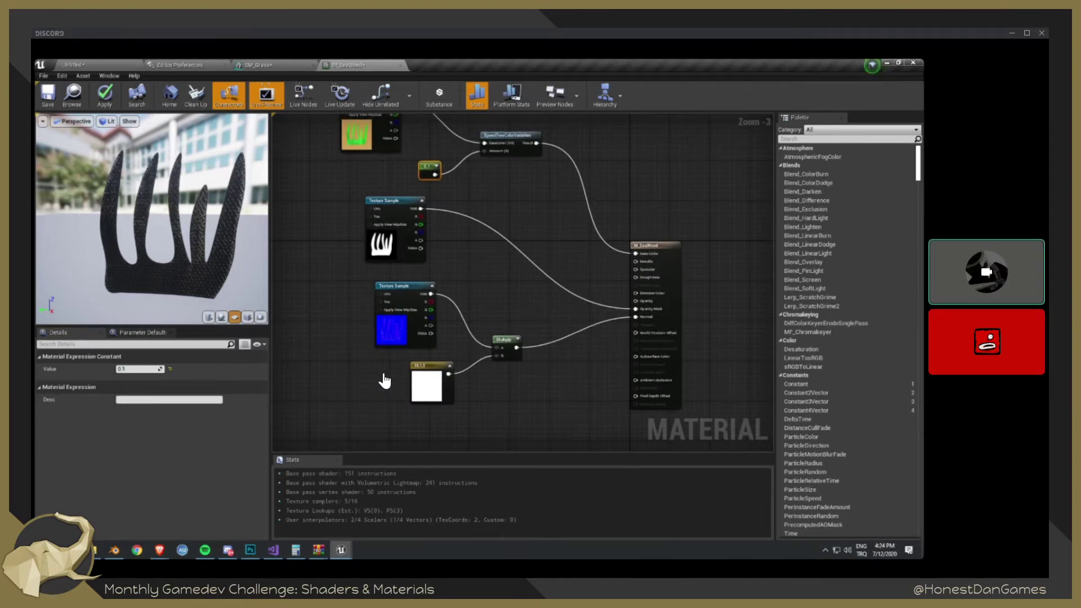
{"action": "right_click_drag", "start_coordinate": [492, 375], "coordinate": [496, 350]}
{"action": "scroll", "coordinate": [323, 242], "scroll_direction": "down", "scroll_amount": 2}
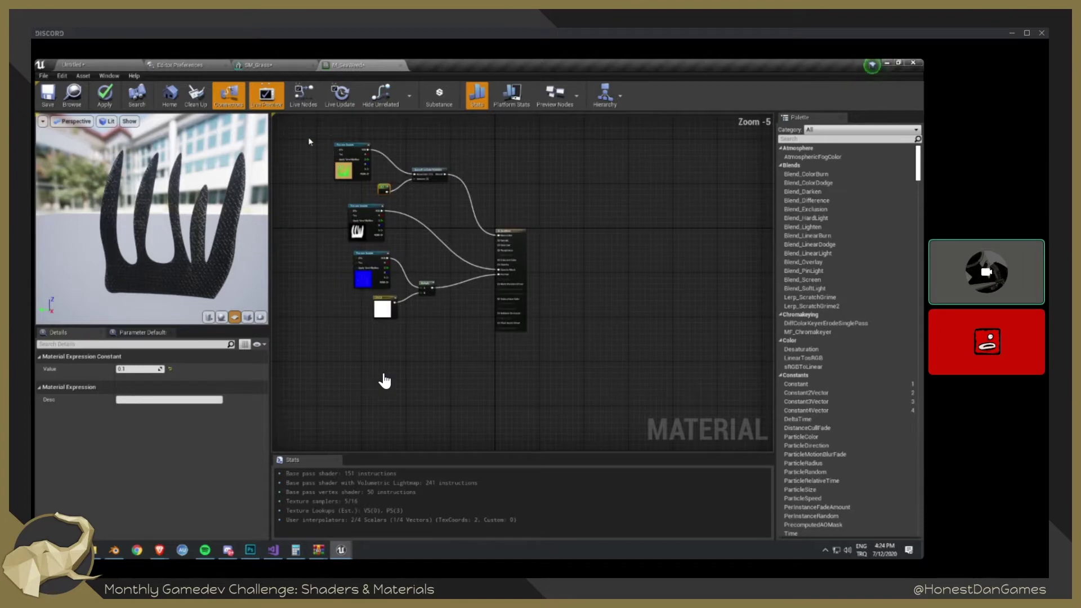
{"action": "left_click_drag", "start_coordinate": [309, 139], "coordinate": [424, 342]}
{"action": "left_click_drag", "start_coordinate": [383, 309], "coordinate": [366, 262]}
{"action": "left_click", "coordinate": [394, 343]}
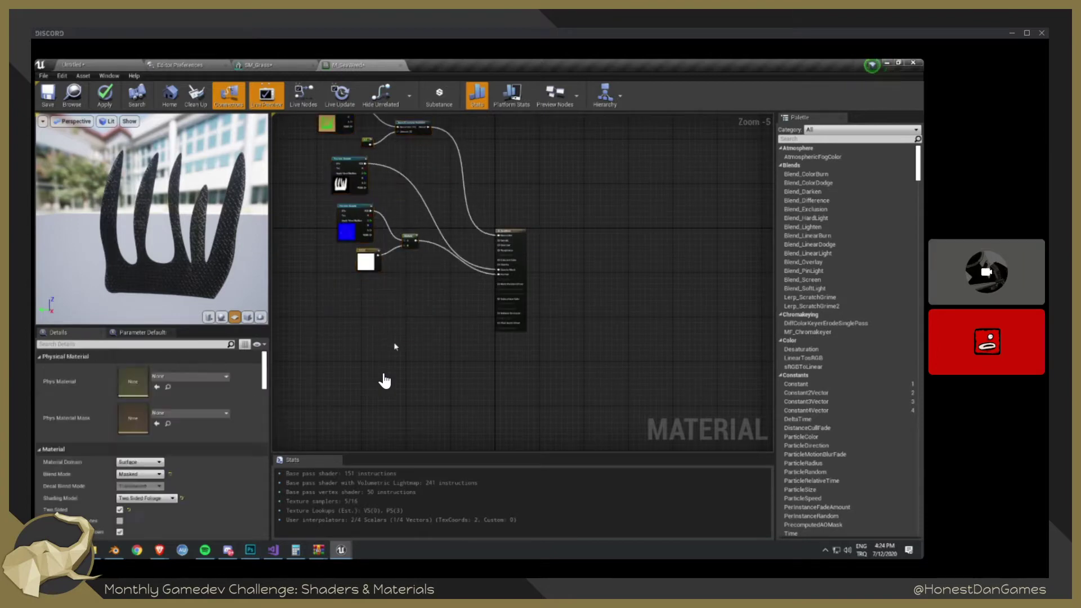
- Add a Constant3Vector below the normal strength nodes and connect it to M_SeaWeed's World Position Offset
{"action": "scroll", "coordinate": [410, 326], "scroll_direction": "up", "scroll_amount": 2}
{"action": "right_click_drag", "start_coordinate": [490, 265], "coordinate": [460, 314]}
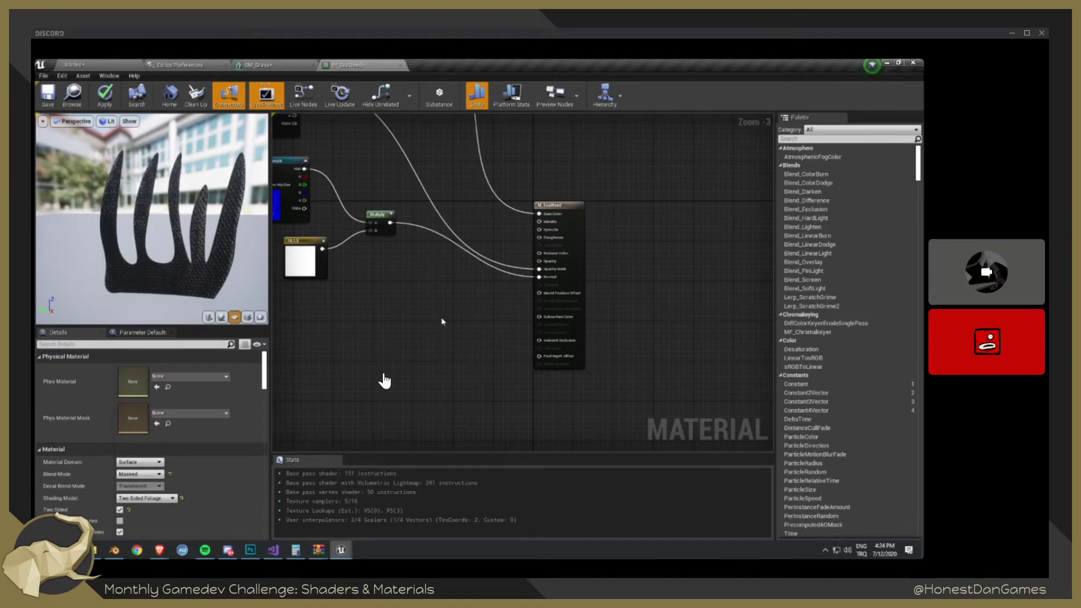
{"action": "key", "text": "c"}
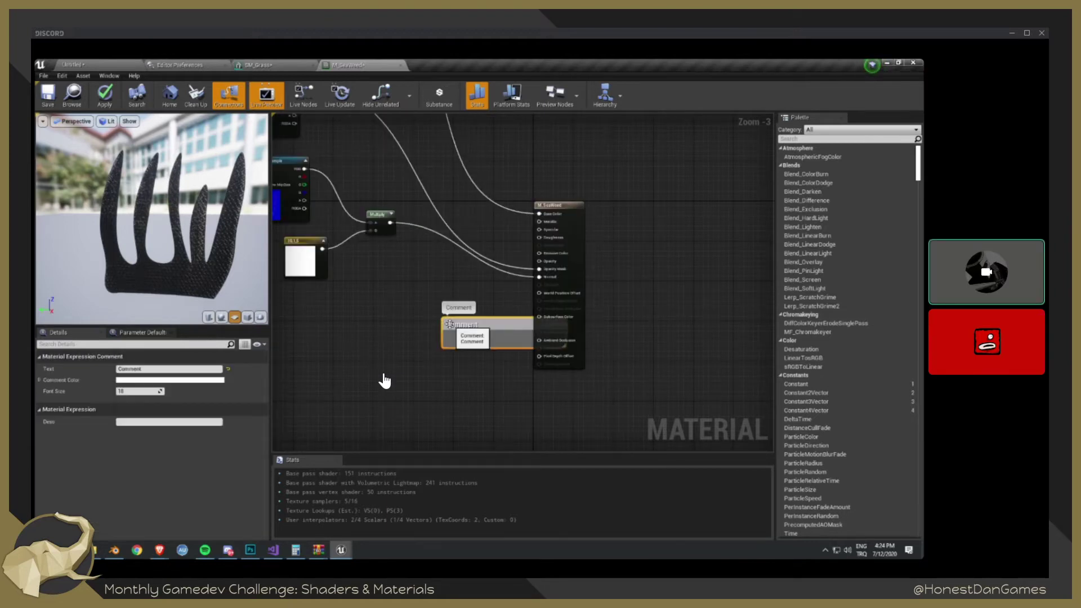
{"action": "key", "text": "Delete"}
{"action": "left_click", "coordinate": [441, 325]}
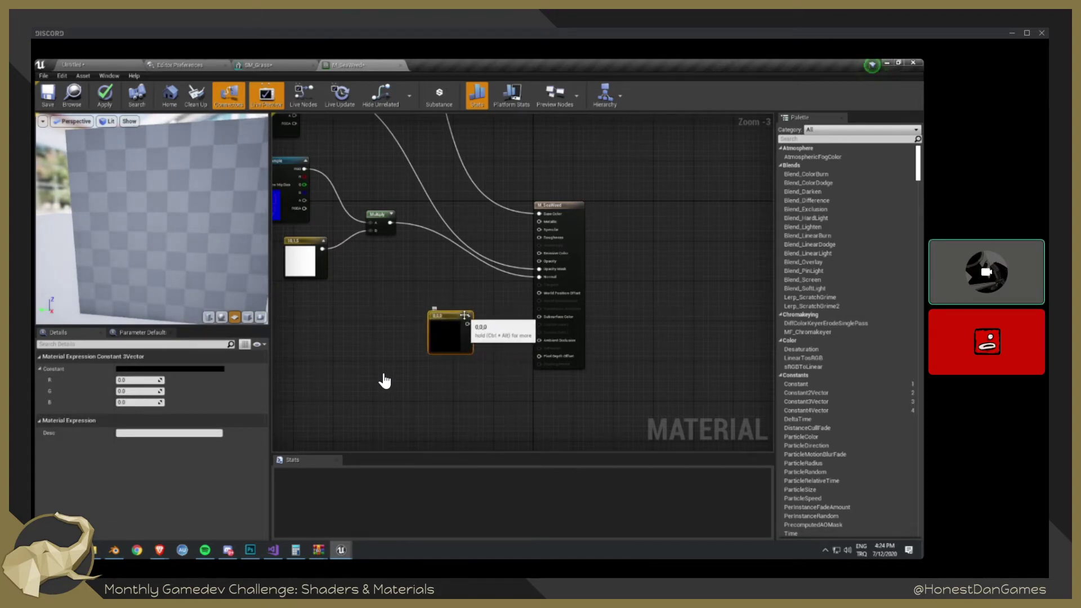
{"action": "scroll", "coordinate": [456, 332], "scroll_direction": "up", "scroll_amount": 3}
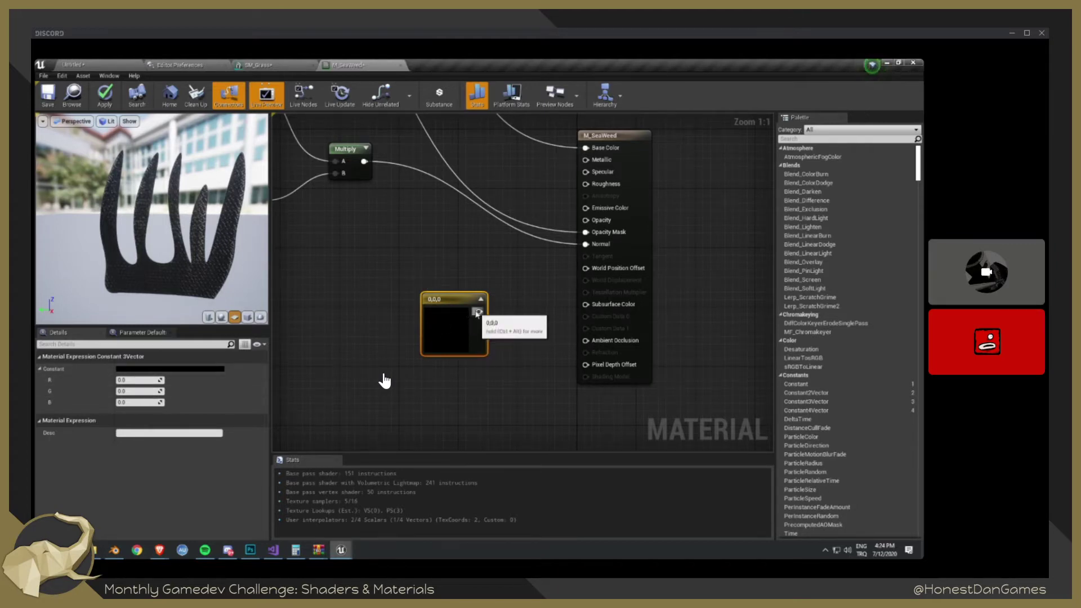
{"action": "left_click_drag", "start_coordinate": [478, 312], "coordinate": [585, 269]}
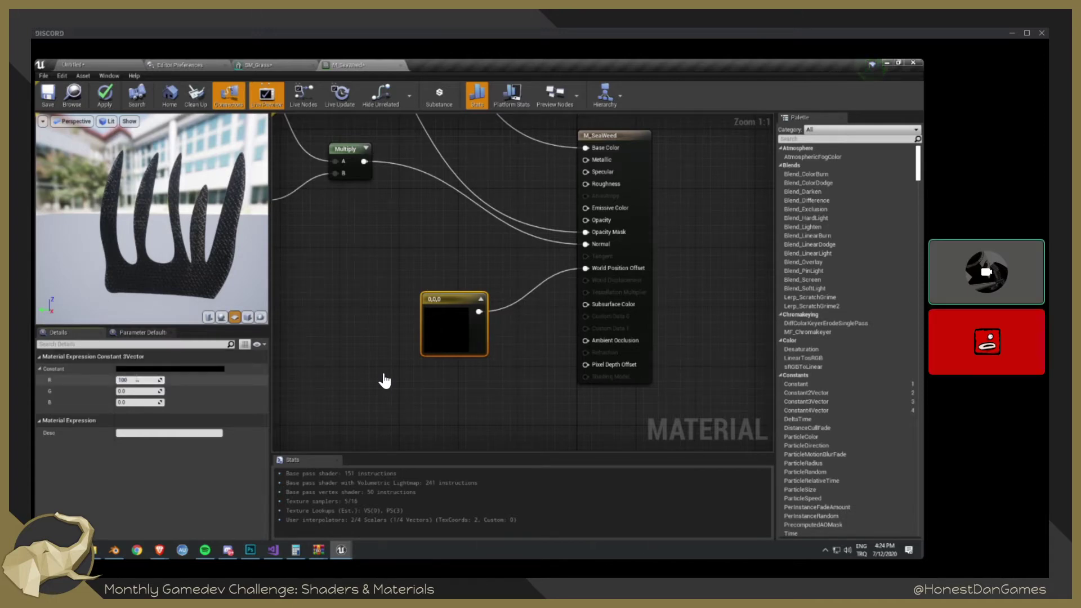
- Test the World Position Offset vector with R values of 10, 1000 and 1, and reset R to 0
{"action": "key", "text": "Return"}
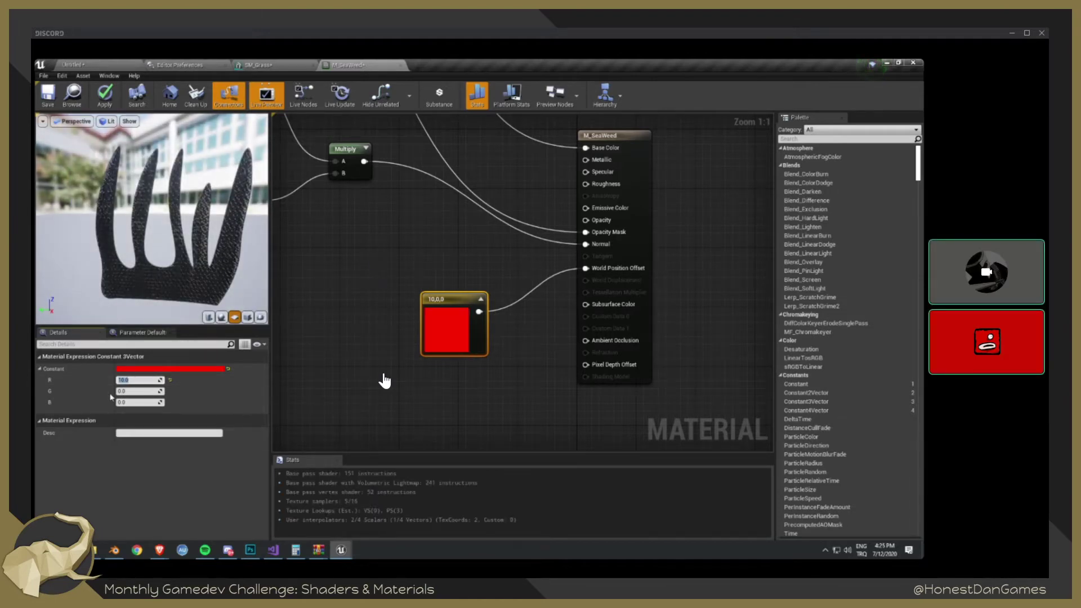
{"action": "type", "text": "1000"}
{"action": "key", "text": "Return"}
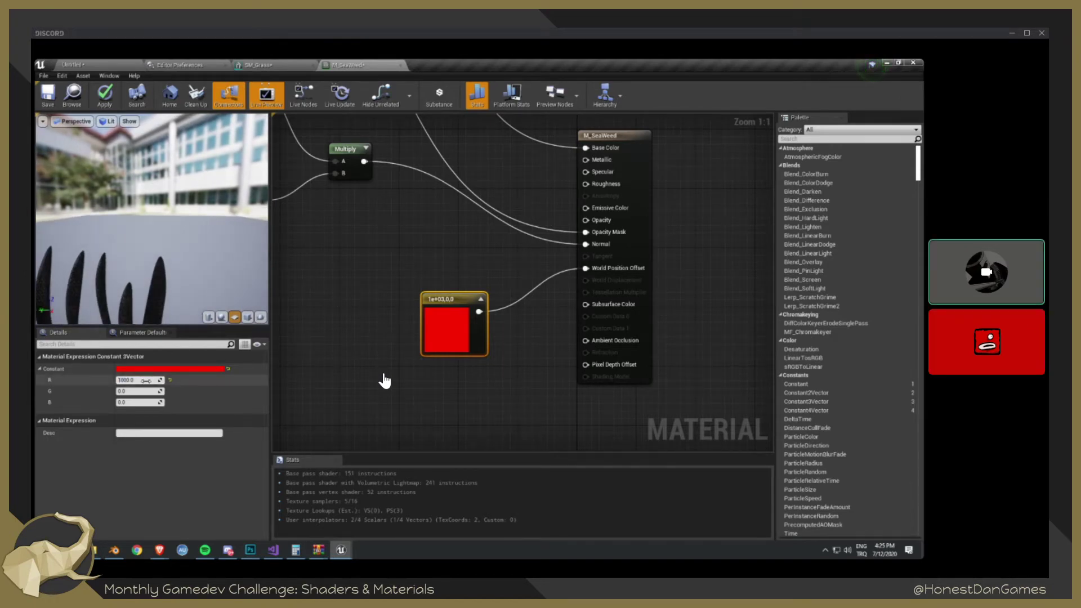
{"action": "type", "text": "1"}
{"action": "key", "text": "Return"}
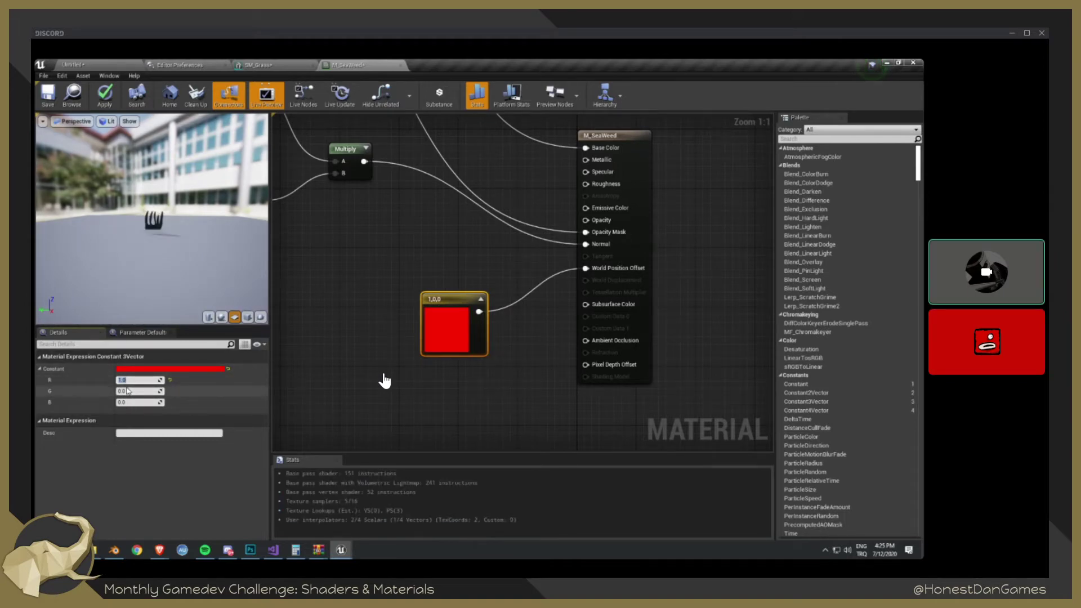
{"action": "type", "text": "0"}
{"action": "key", "text": "Return"}
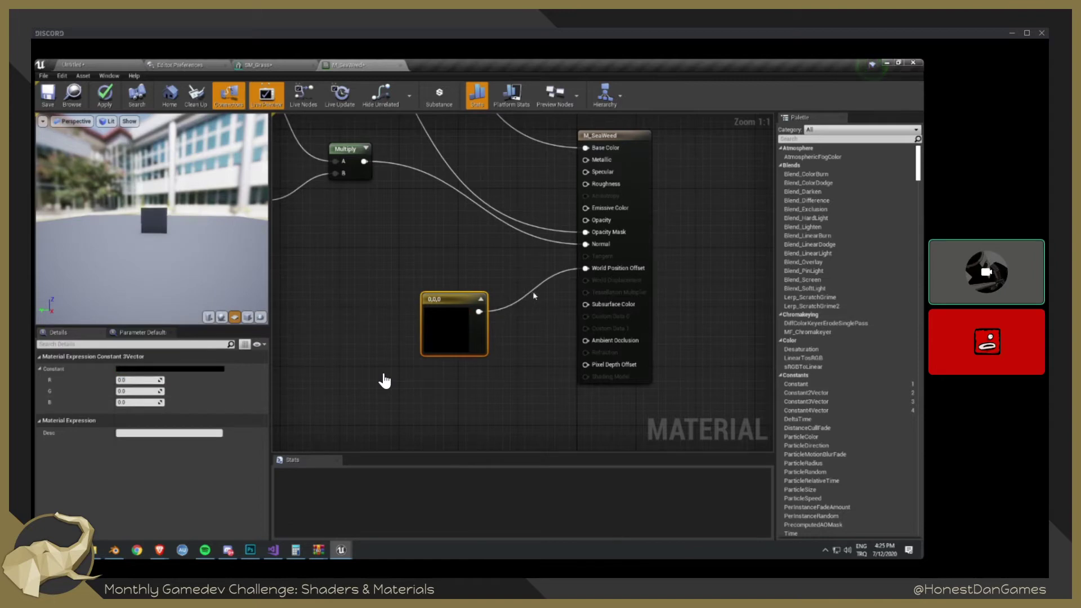
- Disconnect the three-component constant from World Position Offset and move it aside to free space for another node
{"action": "left_click", "coordinate": [532, 292]}
{"action": "left_click", "coordinate": [533, 293], "text": "alt"}
{"action": "left_click_drag", "start_coordinate": [456, 340], "coordinate": [344, 317]}
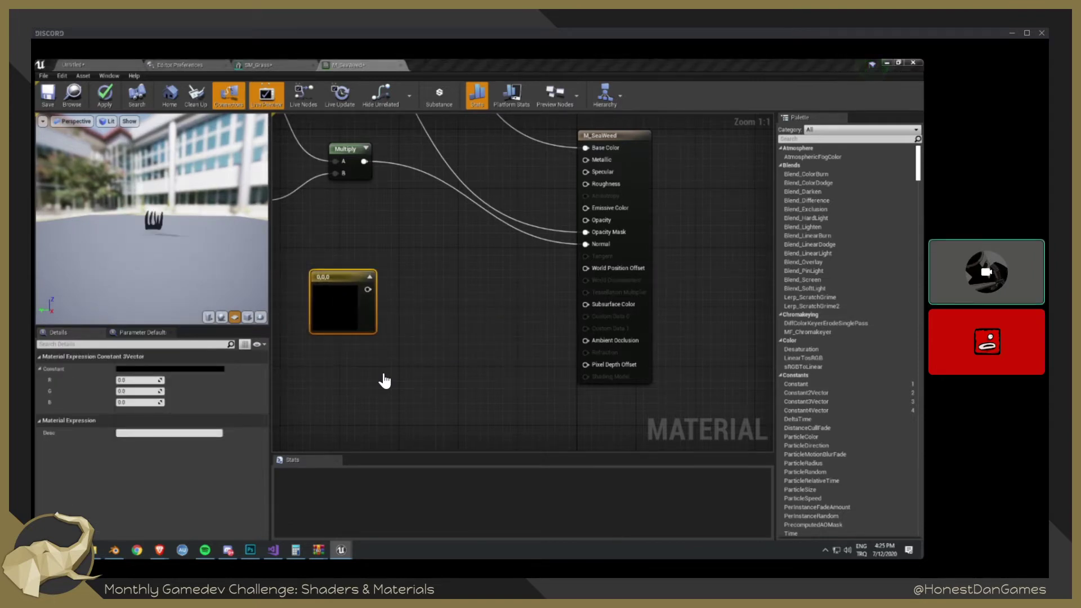
{"action": "right_click_drag", "start_coordinate": [429, 308], "coordinate": [602, 287]}
{"action": "left_click_drag", "start_coordinate": [507, 276], "coordinate": [551, 365]}
- Add a SimpleGrassWind node below the normal Multiply node and move the black vector constant clear of it
{"action": "right_click", "coordinate": [504, 274]}
{"action": "type", "text": "simple"}
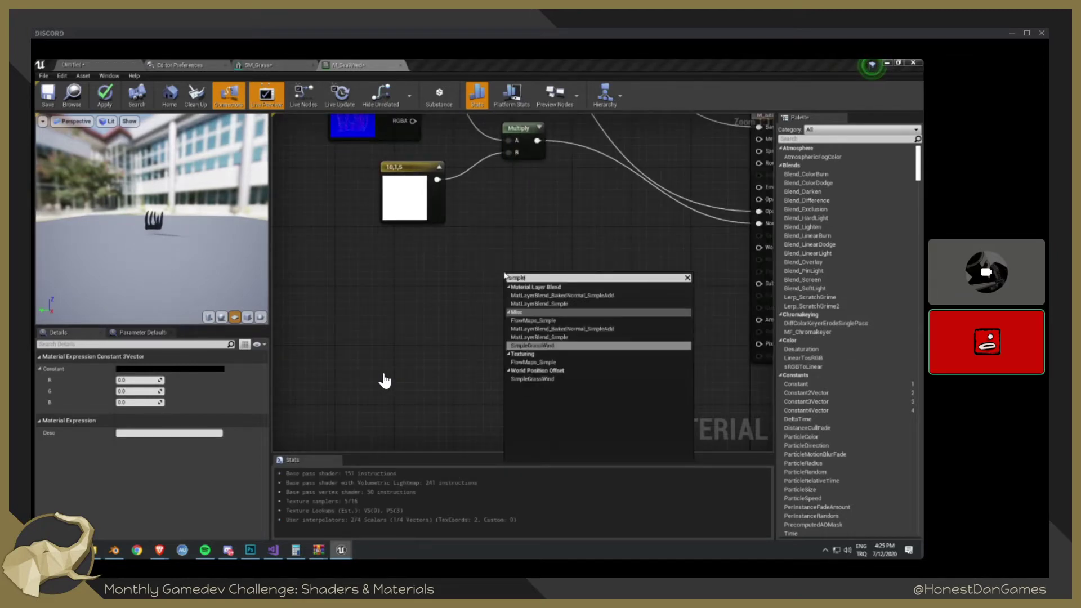
{"action": "key", "text": "Return"}
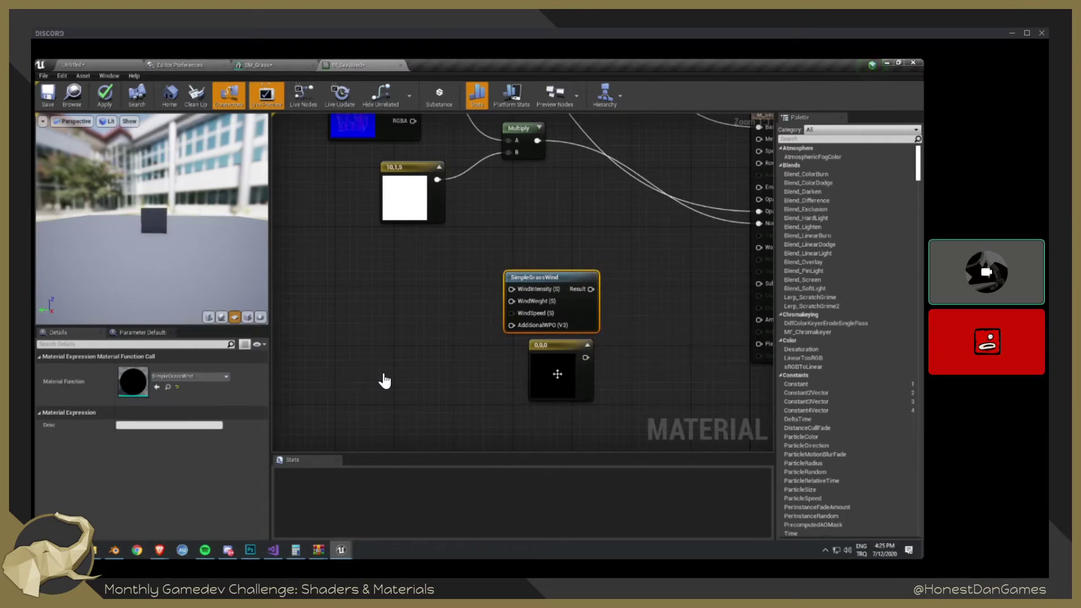
{"action": "left_click_drag", "start_coordinate": [558, 374], "coordinate": [623, 395]}
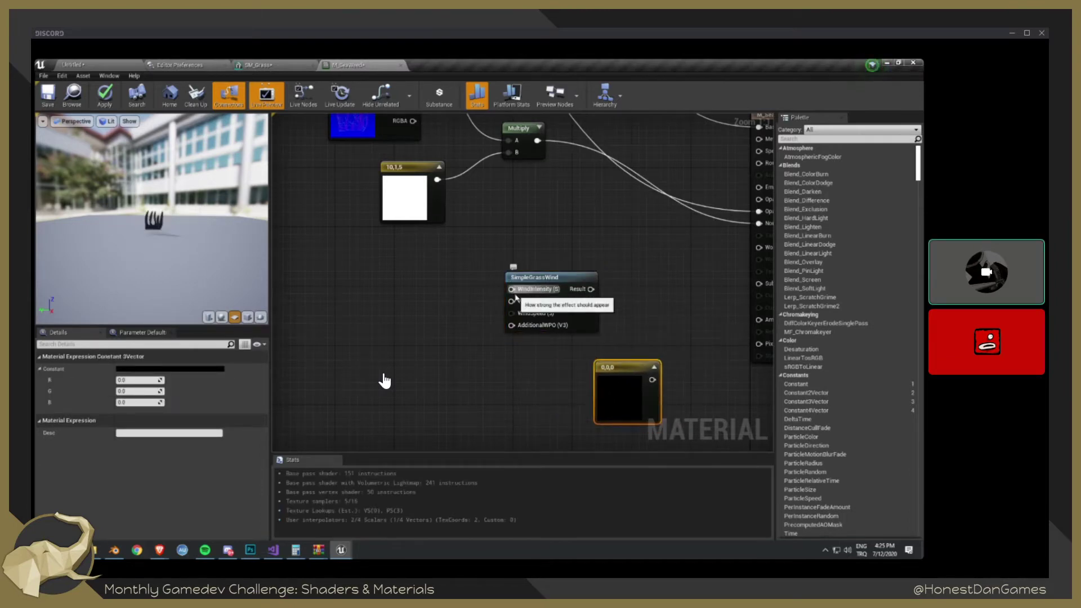
{"action": "left_click", "coordinate": [563, 299]}
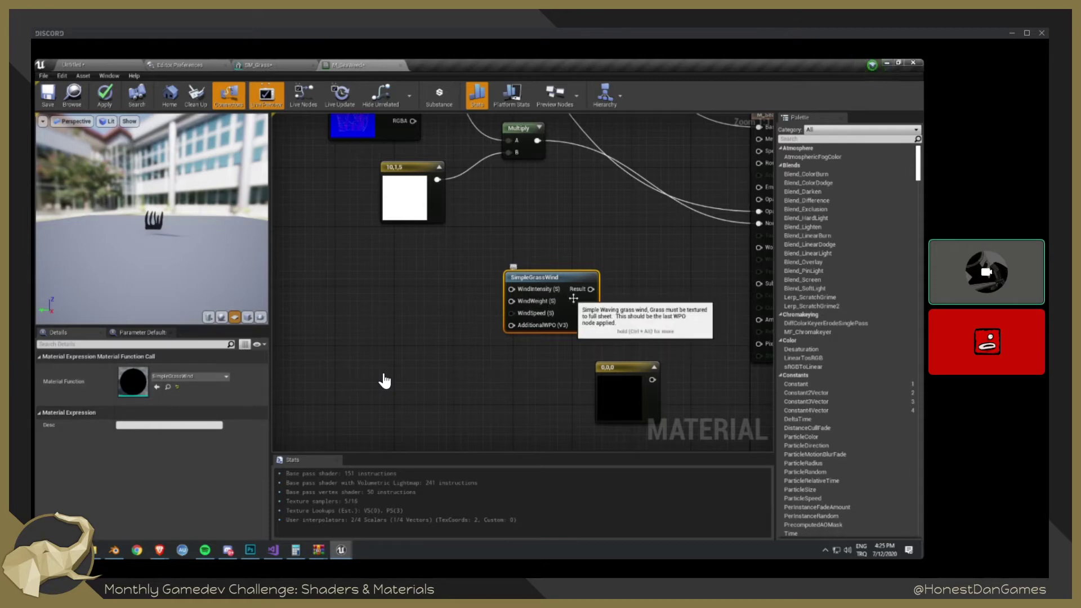
- Add three scalar constants and connect them to SimpleGrassWind's WindIntensity, WindWeight and WindSpeed inputs
{"action": "left_click", "coordinate": [391, 290]}
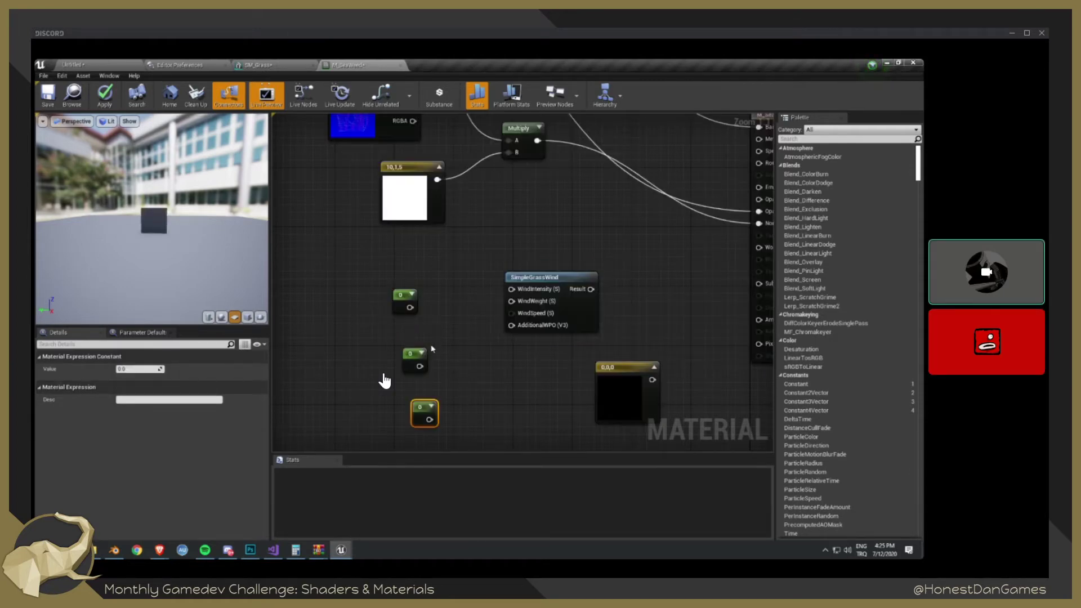
{"action": "left_click_drag", "start_coordinate": [428, 417], "coordinate": [411, 383]}
{"action": "left_click", "coordinate": [476, 337]}
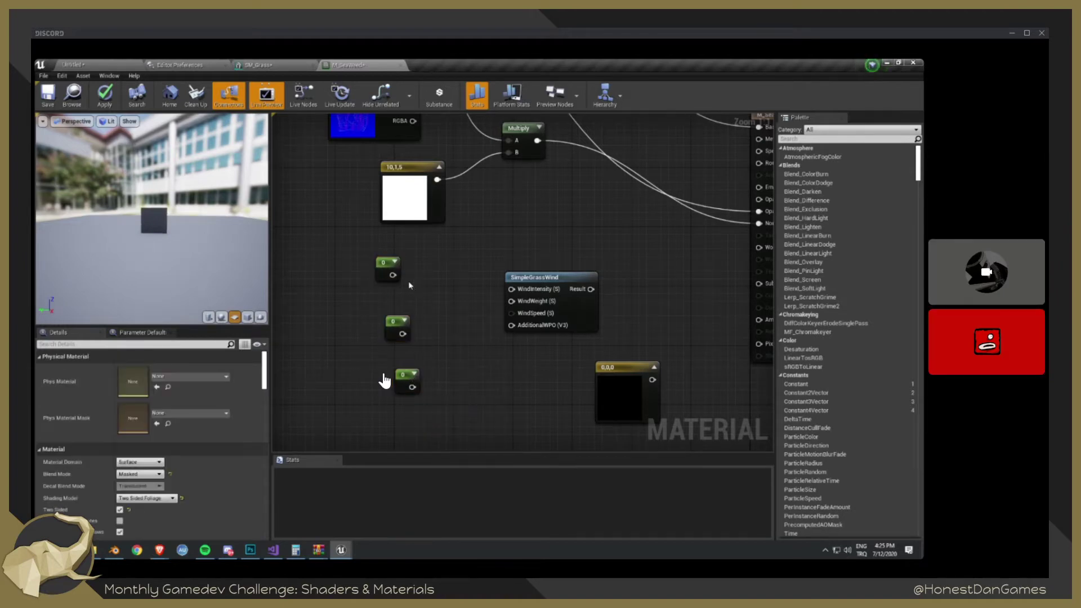
{"action": "left_click_drag", "start_coordinate": [392, 274], "coordinate": [512, 289]}
{"action": "left_click_drag", "start_coordinate": [402, 333], "coordinate": [513, 307]}
{"action": "left_click_drag", "start_coordinate": [412, 387], "coordinate": [509, 314]}
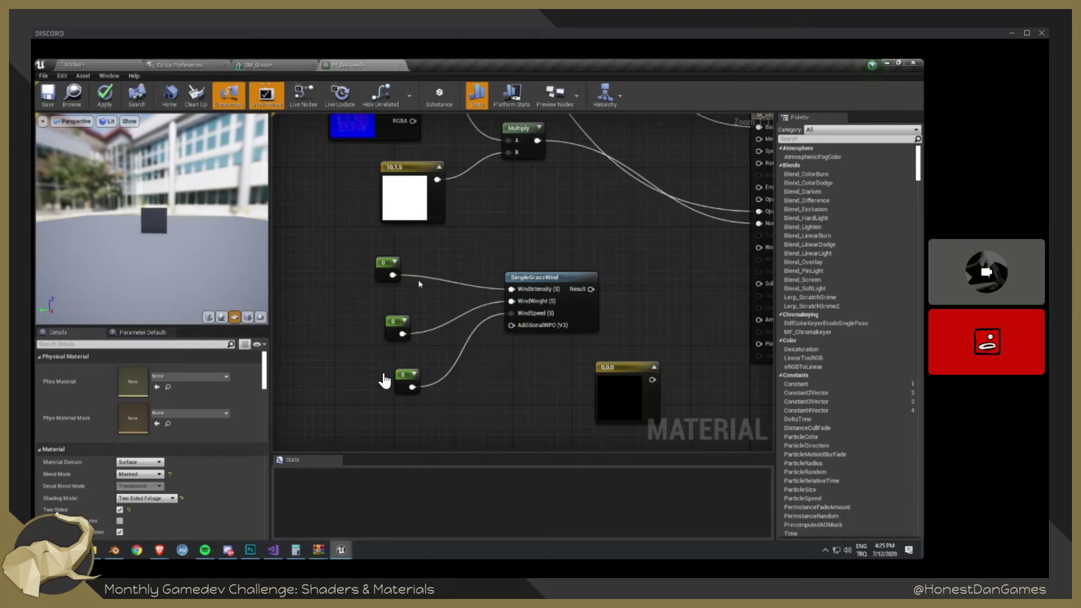
{"action": "left_click_drag", "start_coordinate": [383, 265], "coordinate": [402, 280]}
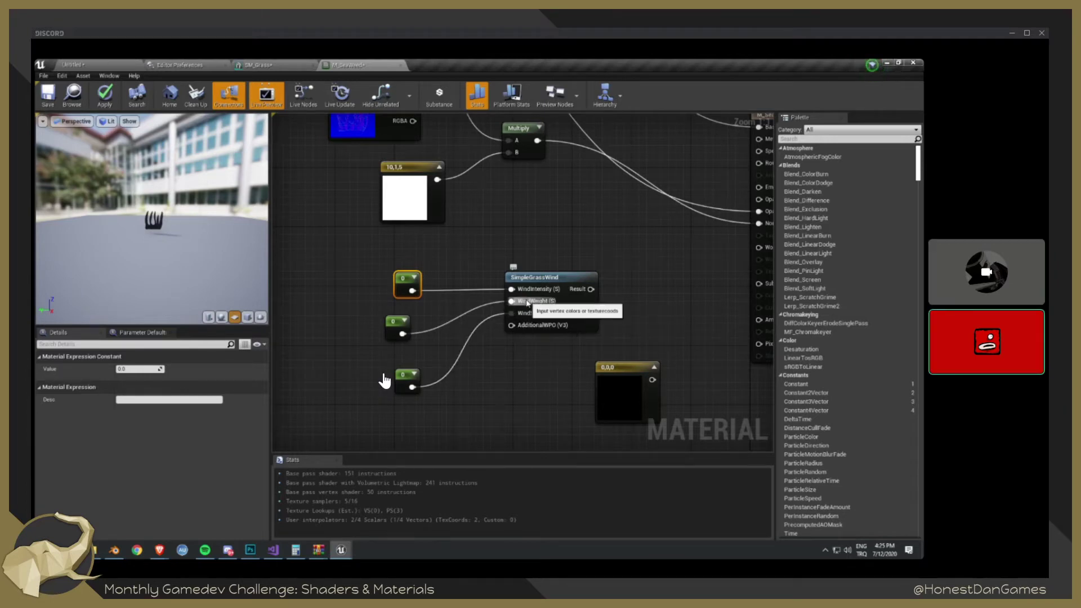
- Connect the SimpleGrassWind Result to M_SeaWeed's World Position Offset
{"action": "right_click_drag", "start_coordinate": [644, 287], "coordinate": [549, 282]}
{"action": "left_click_drag", "start_coordinate": [495, 284], "coordinate": [663, 242]}
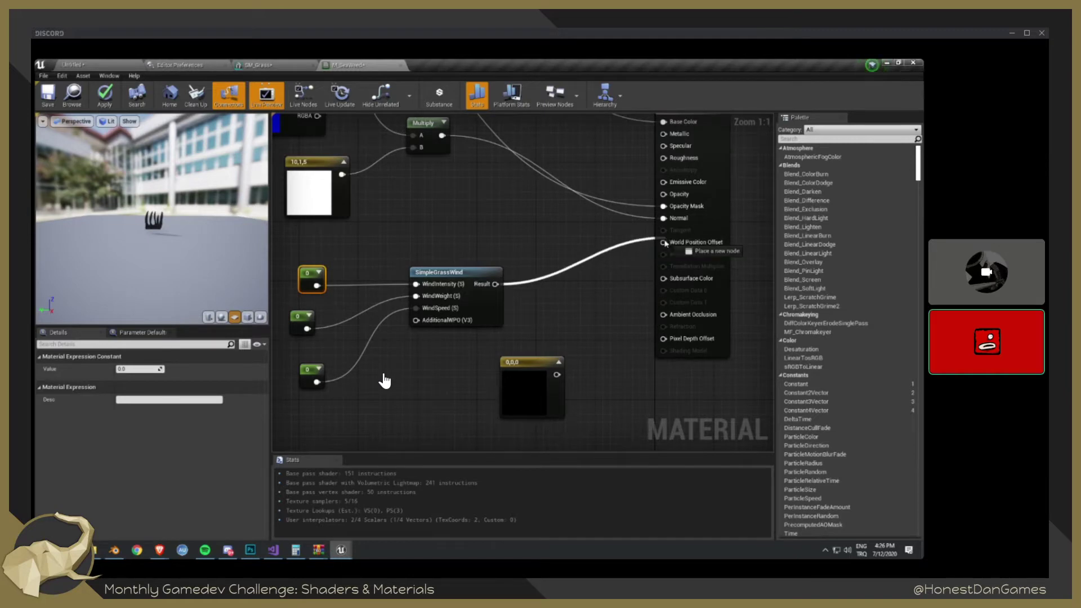
{"action": "right_click_drag", "start_coordinate": [571, 315], "coordinate": [601, 314]}
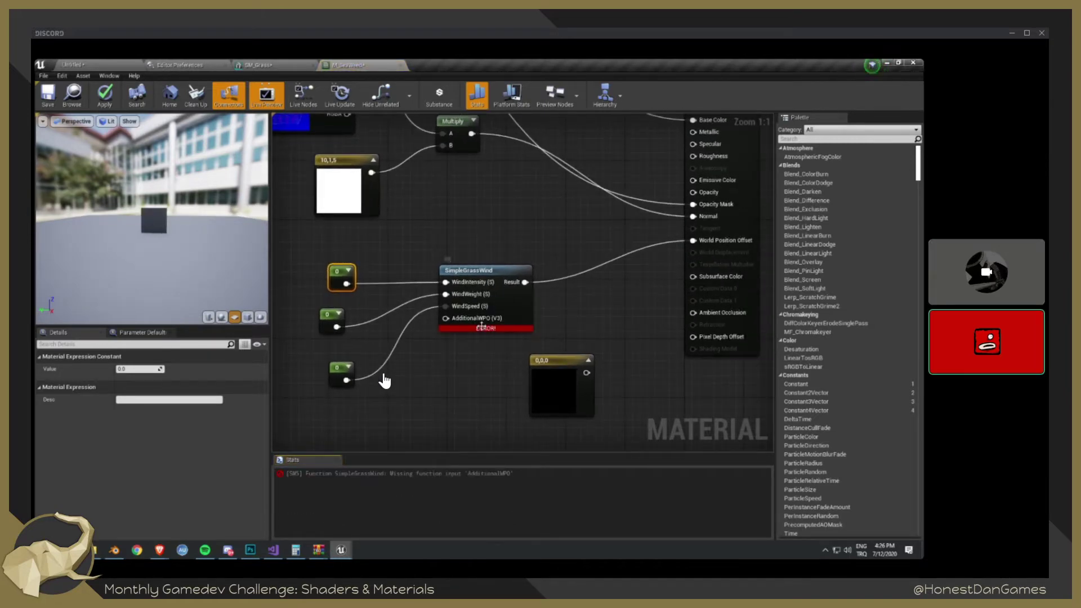
- Move the three wind constants farther from the SimpleGrassWind node and select the one feeding WindIntensity
{"action": "left_click_drag", "start_coordinate": [285, 255], "coordinate": [362, 403]}
{"action": "left_click_drag", "start_coordinate": [335, 363], "coordinate": [322, 341]}
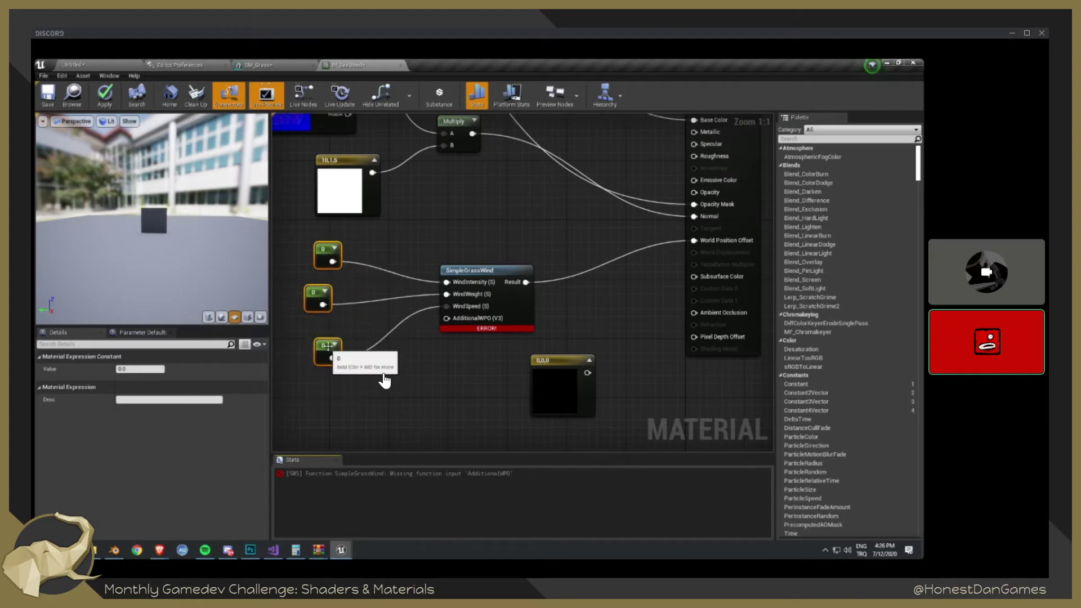
{"action": "left_click", "coordinate": [484, 319]}
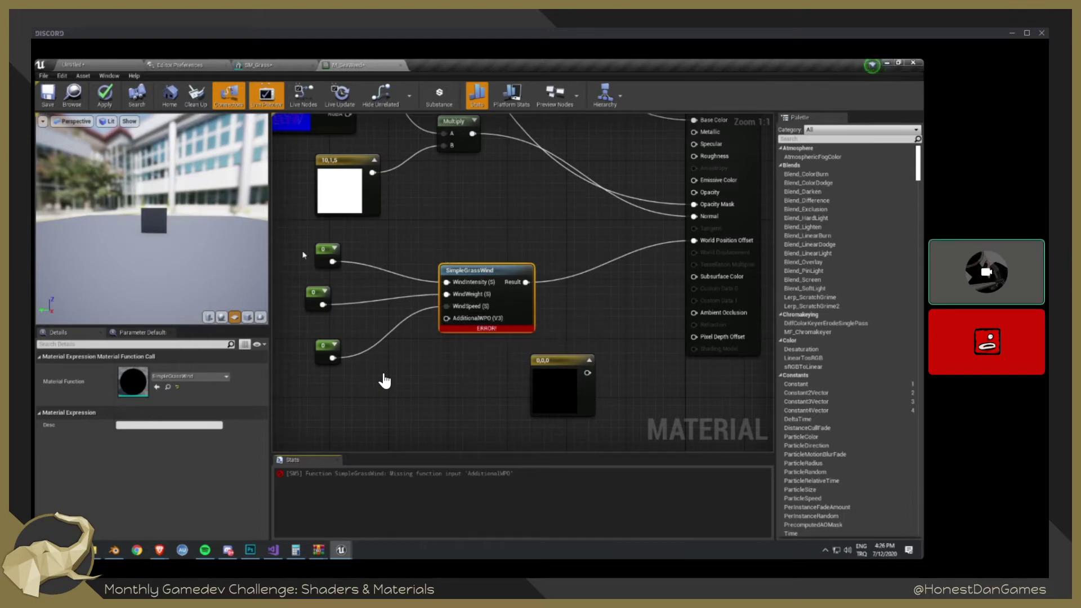
{"action": "left_click", "coordinate": [325, 255]}
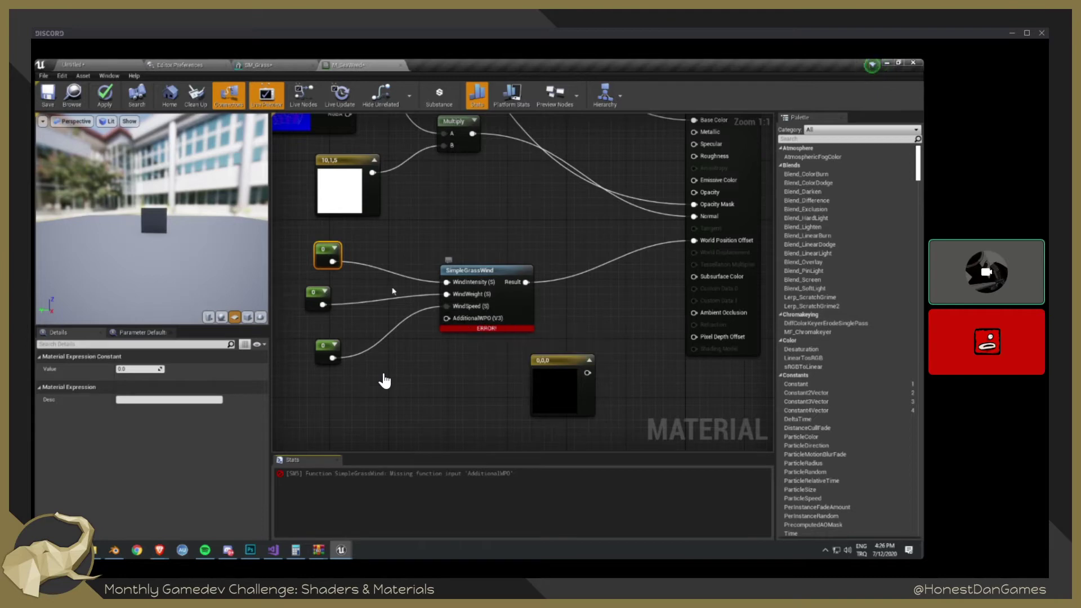
- Set the constant feeding WindIntensity to 0.3 and select the one feeding WindWeight
{"action": "left_click", "coordinate": [135, 368]}
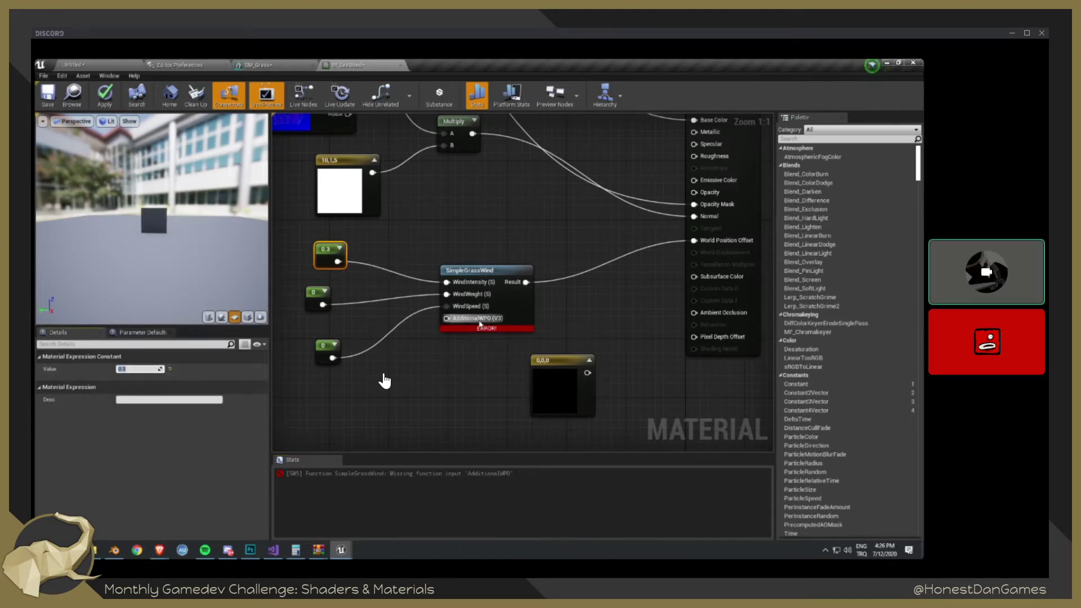
{"action": "left_click", "coordinate": [317, 294]}
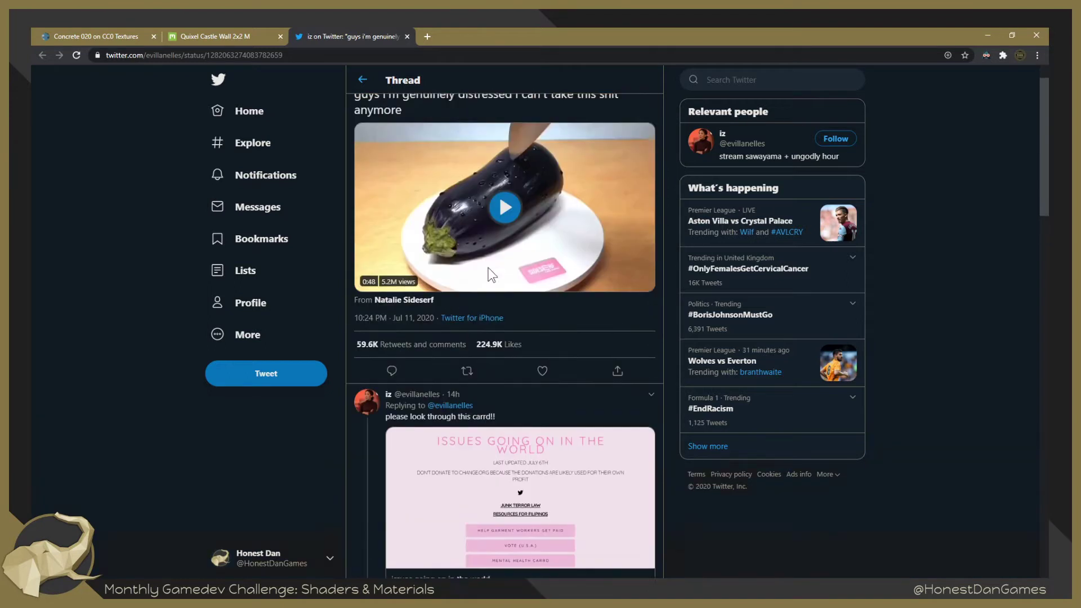
- Close the Twitter thread in the browser and switch back to the Discord stream of Unreal Editor
{"action": "left_click", "coordinate": [511, 259]}
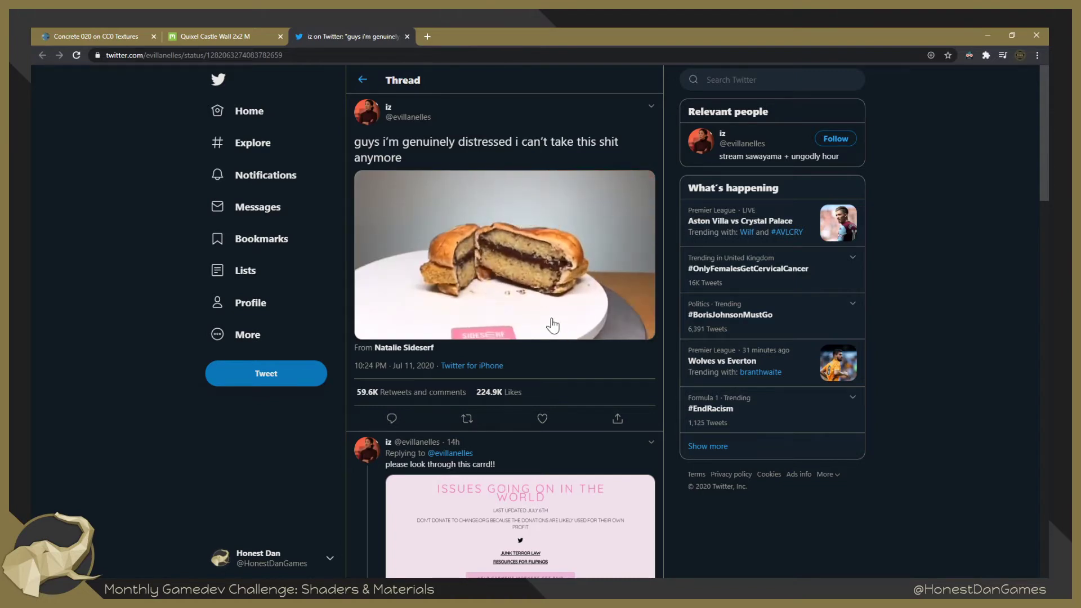
{"action": "left_click", "coordinate": [407, 36]}
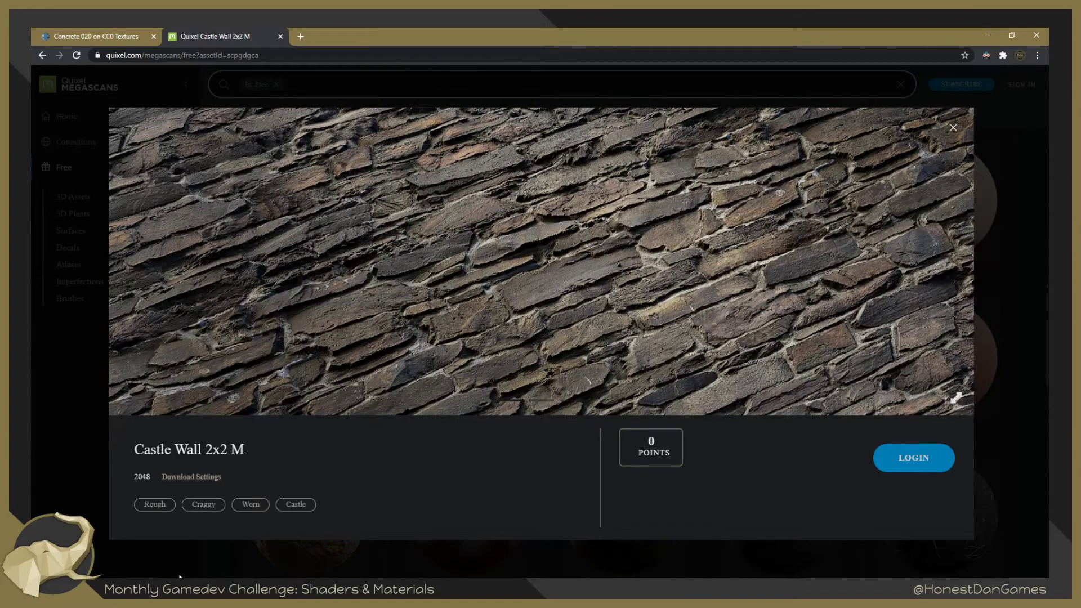
{"action": "mouse_move", "coordinate": [122, 589]}
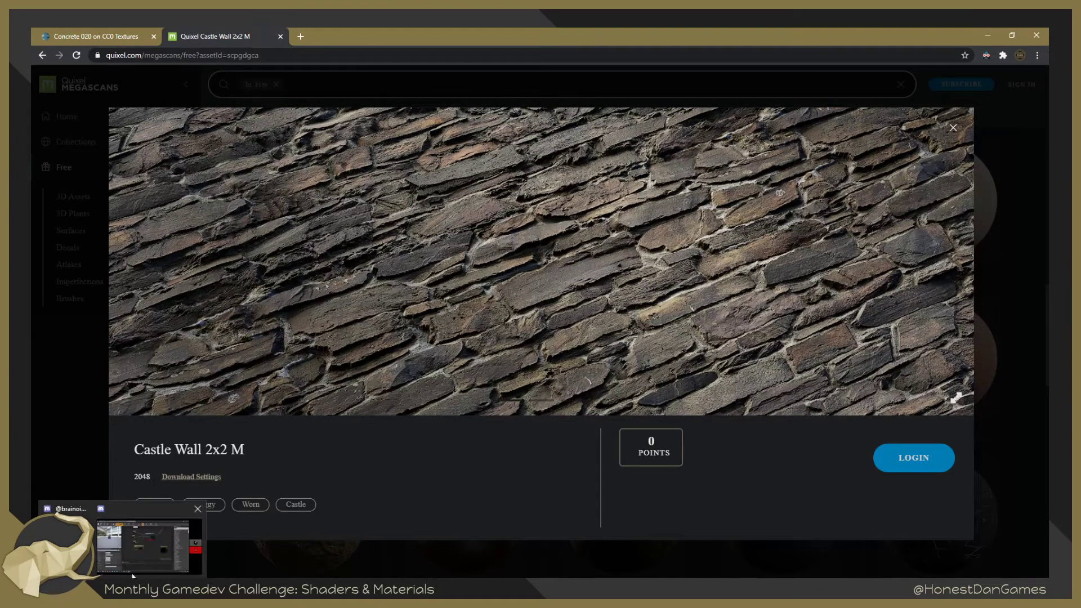
{"action": "left_click", "coordinate": [150, 539]}
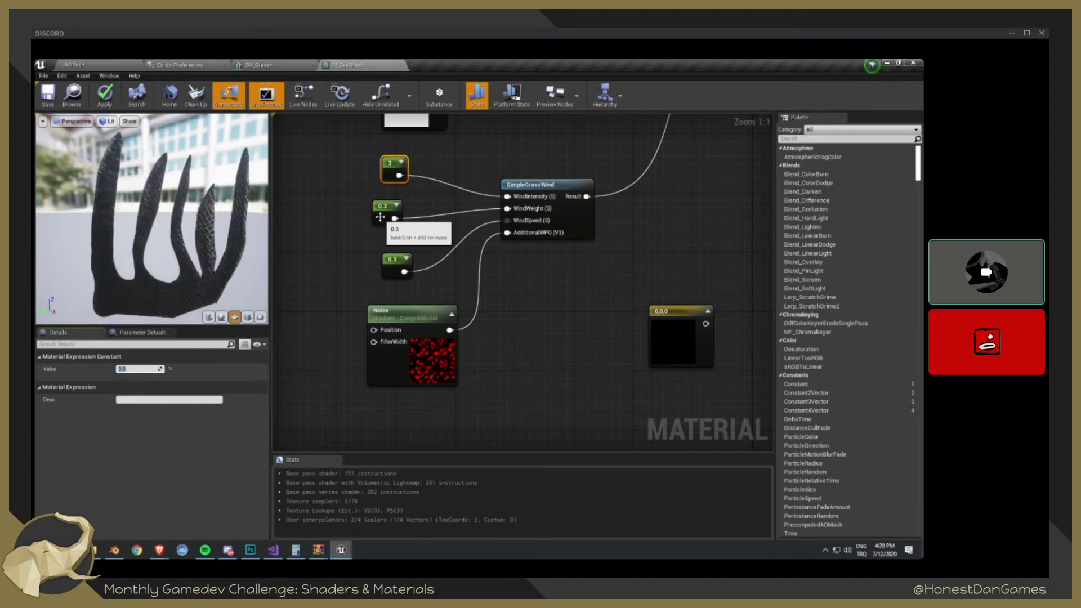
- Move the WindWeight constant closer to SimpleGrassWind and shift the WindSpeed constant slightly up and away from it
{"action": "left_click", "coordinate": [389, 271]}
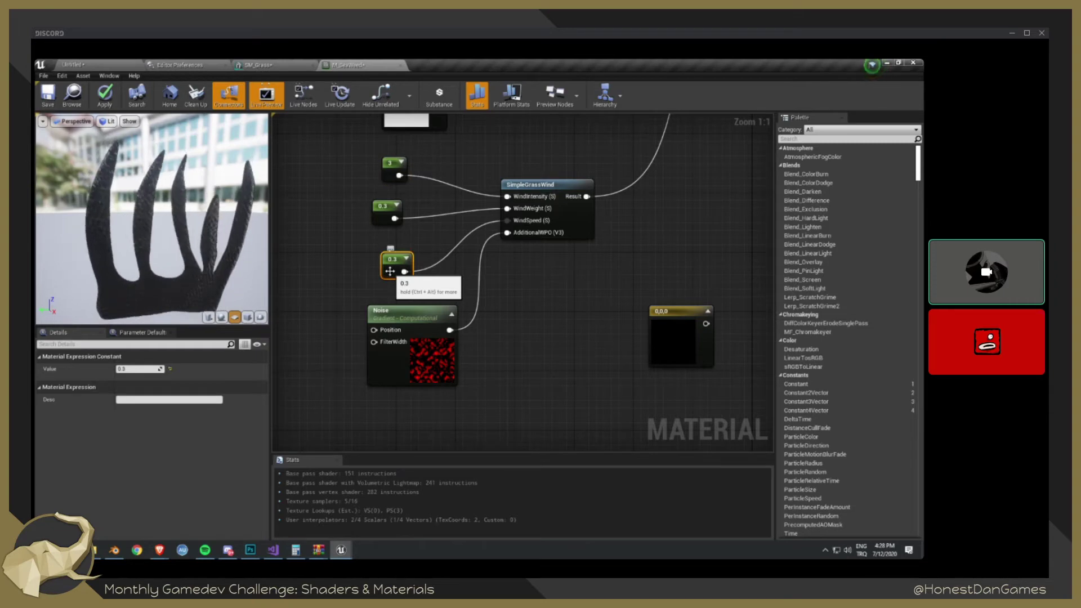
{"action": "left_click_drag", "start_coordinate": [386, 212], "coordinate": [432, 212]}
{"action": "left_click_drag", "start_coordinate": [400, 254], "coordinate": [392, 248]}
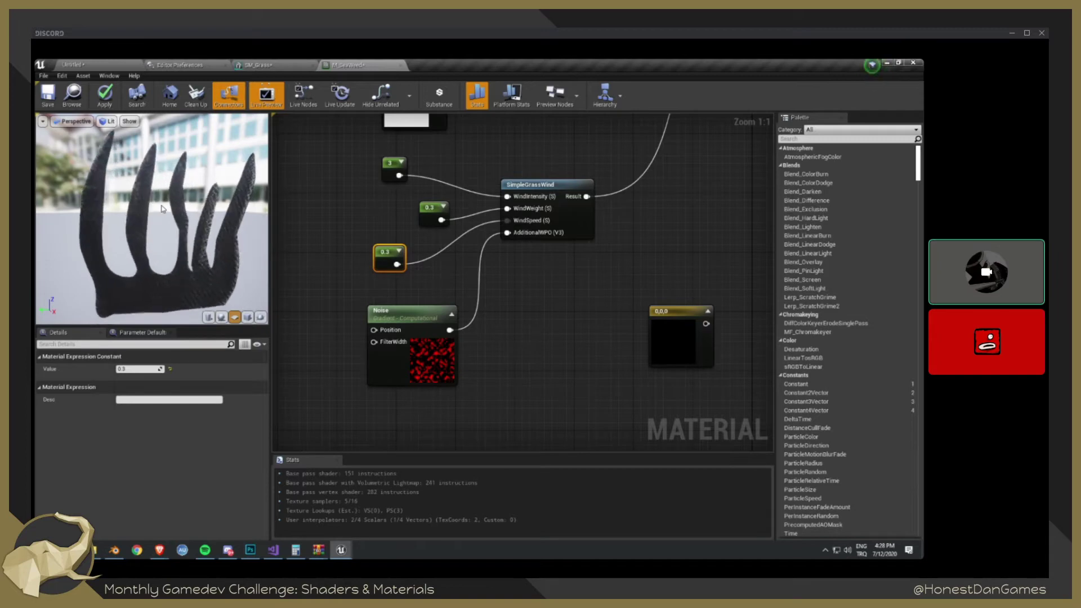
- Set the constant feeding SimpleGrassWind's WindSpeed to 3
{"action": "left_click", "coordinate": [134, 369]}
{"action": "type", "text": "3"}
{"action": "key", "text": "Return"}
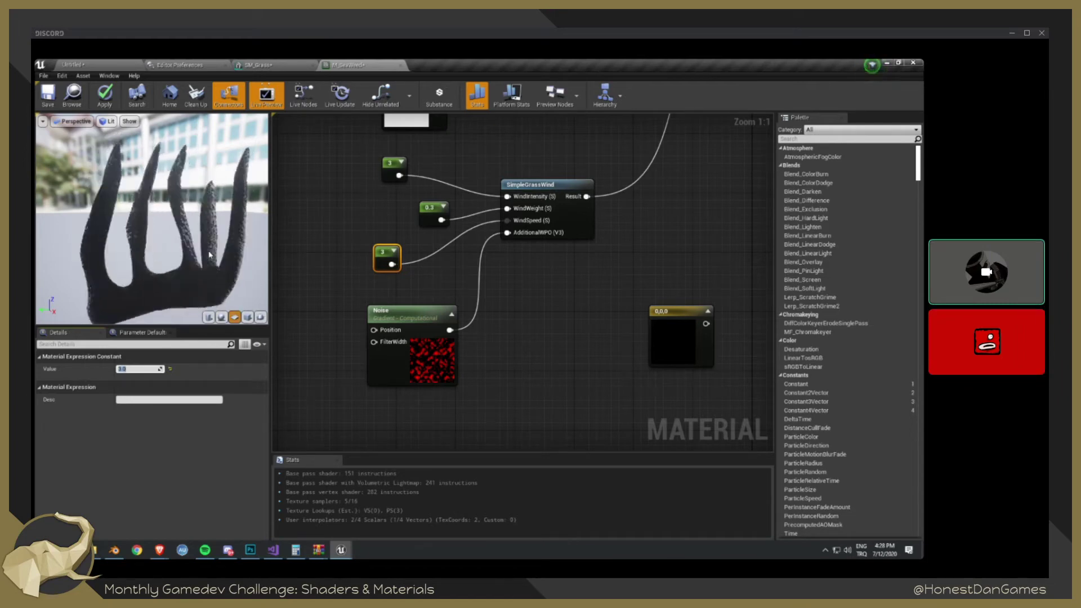
- Set the constants feeding WindSpeed and WindIntensity to 0.3 each
{"action": "type", "text": "0.3"}
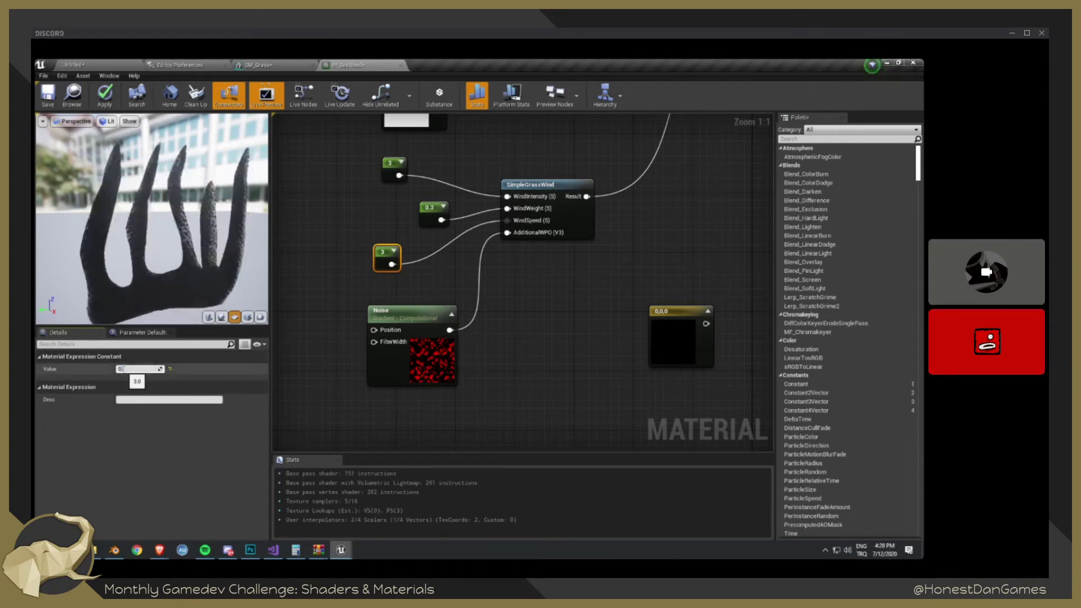
{"action": "key", "text": "Return"}
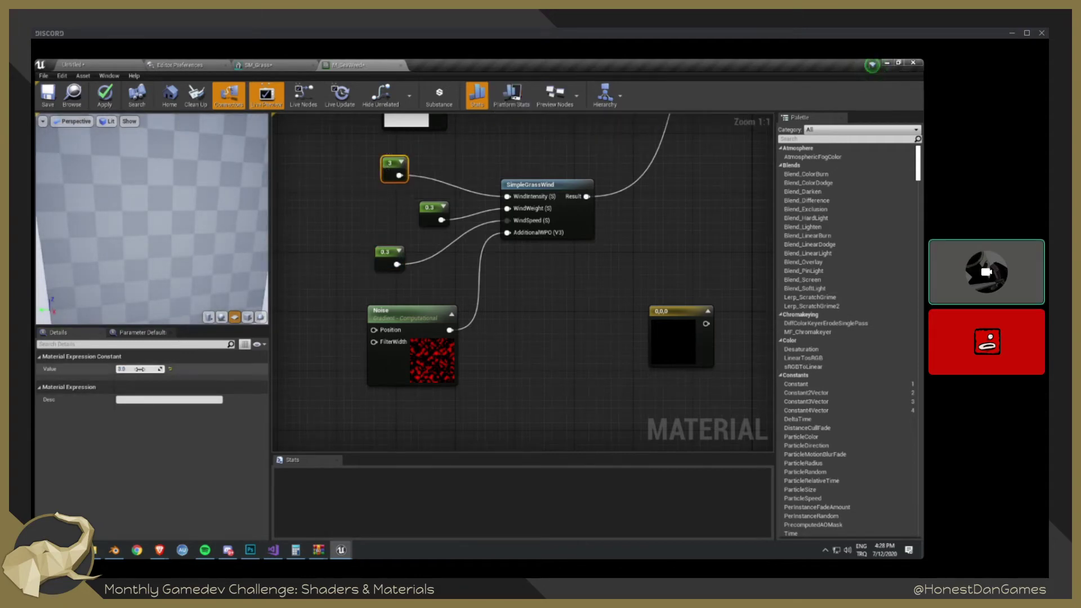
{"action": "type", "text": "0.3"}
{"action": "key", "text": "Return"}
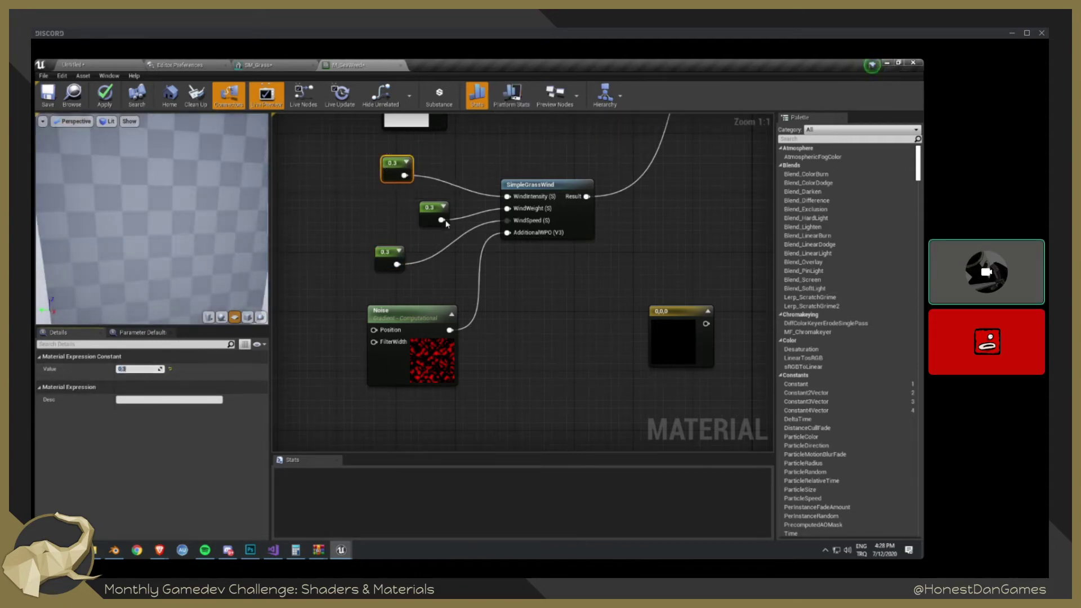
- Try values of 3, 16, 100 and -10 on the WindWeight constant and check the seaweed mesh preview
{"action": "left_click", "coordinate": [425, 216]}
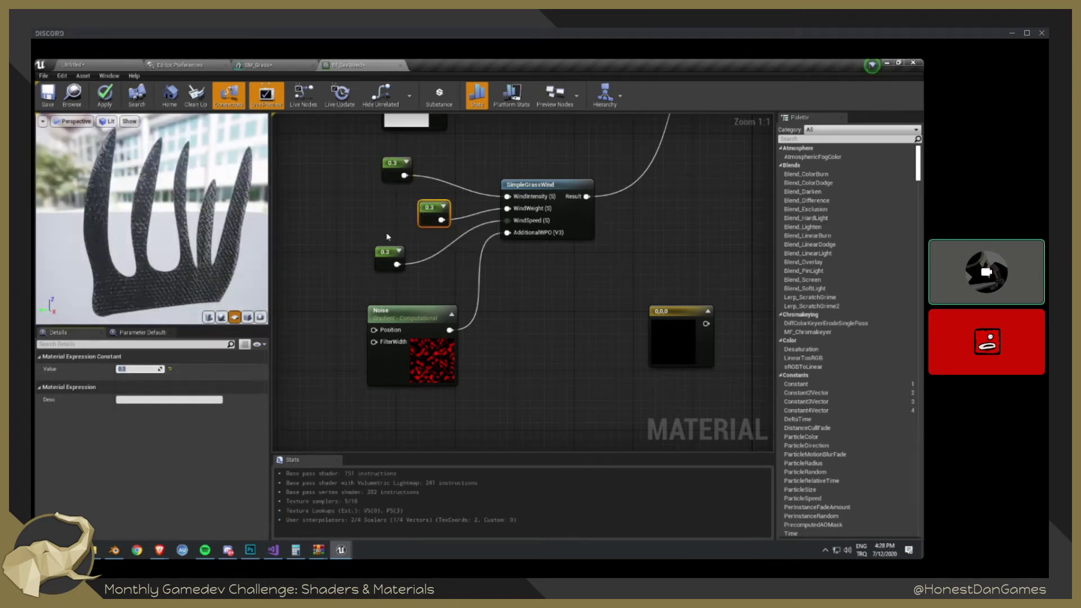
{"action": "key", "text": "ctrl+z"}
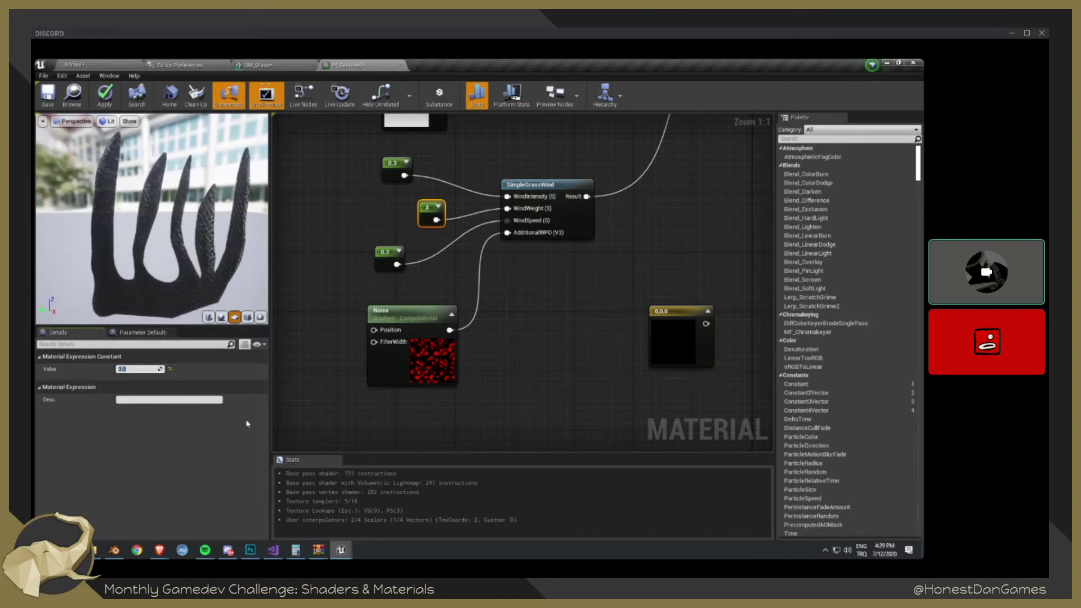
{"action": "type", "text": "16"}
{"action": "key", "text": "Return"}
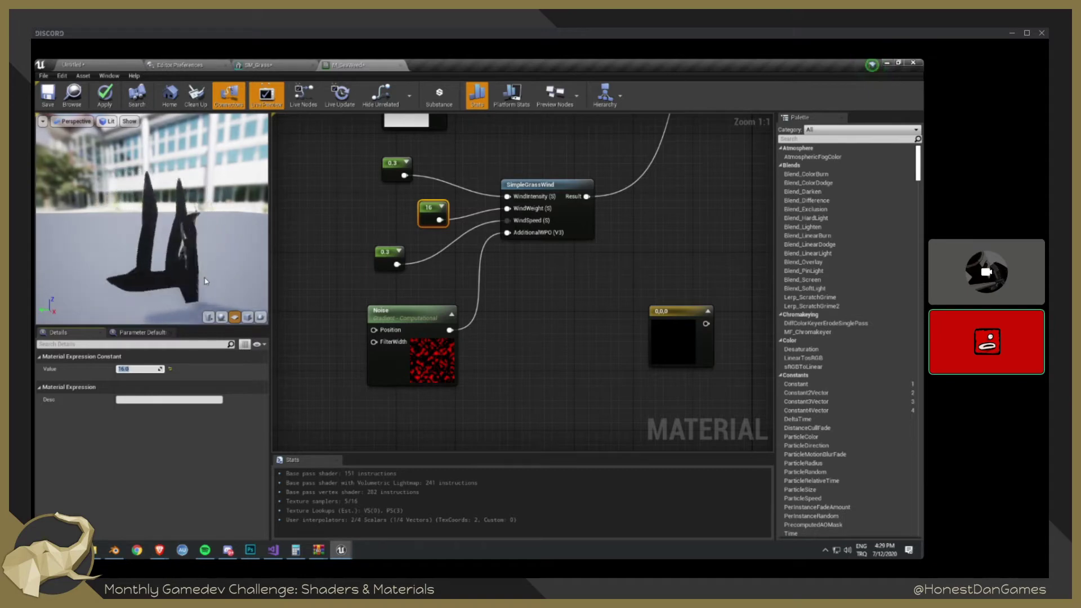
{"action": "left_click_drag", "start_coordinate": [206, 281], "coordinate": [73, 276]}
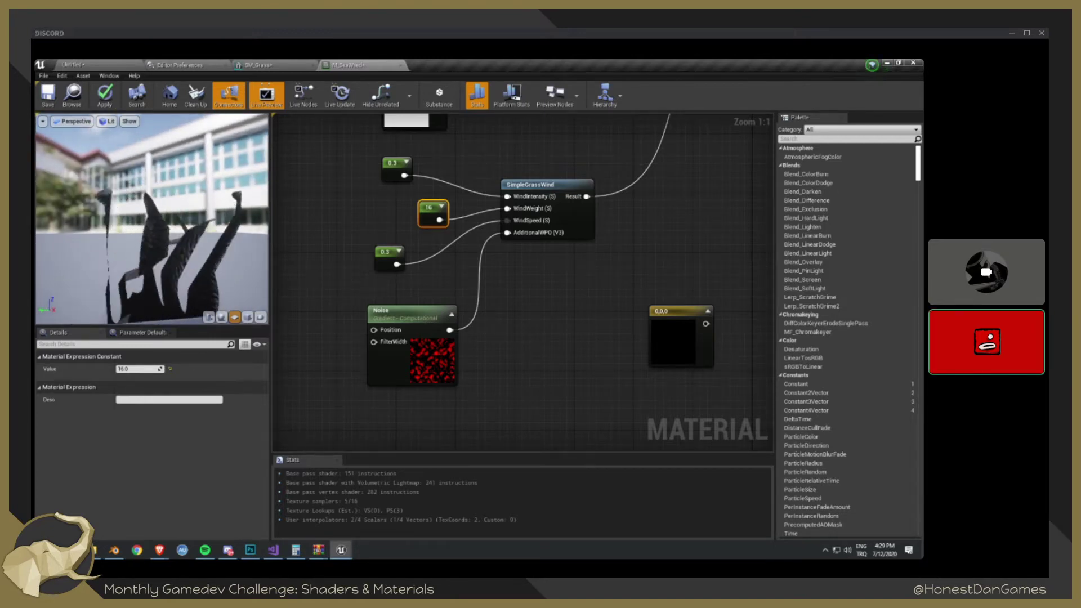
{"action": "left_click", "coordinate": [139, 368]}
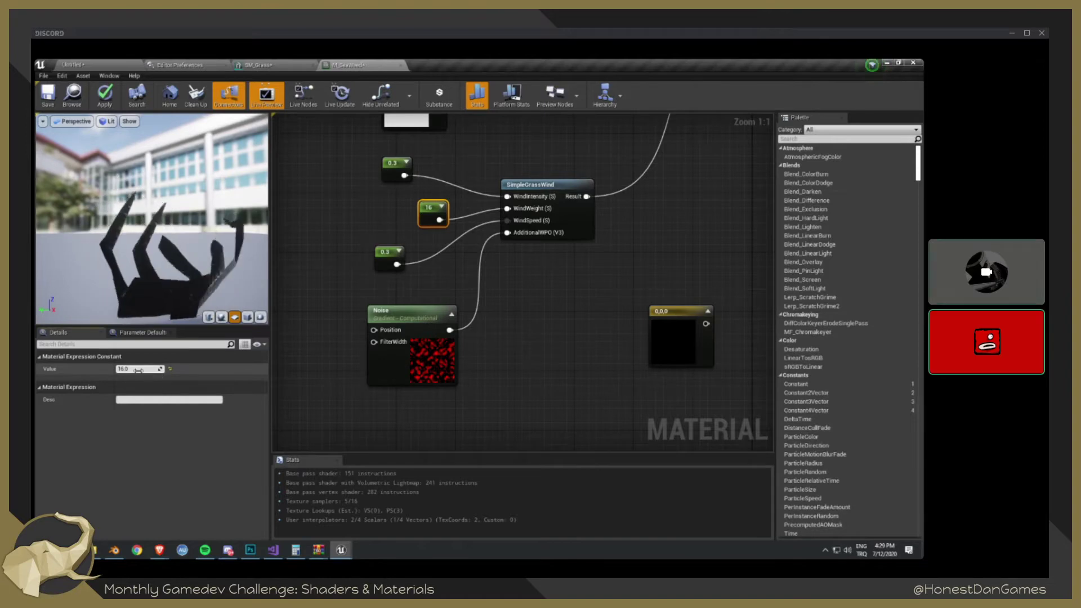
{"action": "type", "text": "100"}
{"action": "key", "text": "Return"}
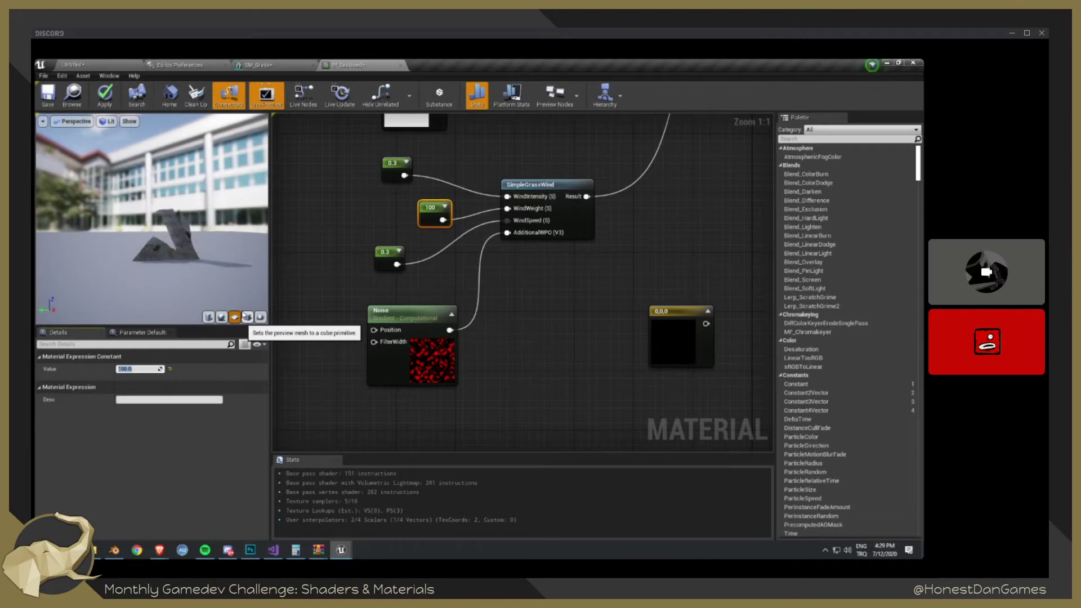
{"action": "type", "text": "-10"}
{"action": "key", "text": "Return"}
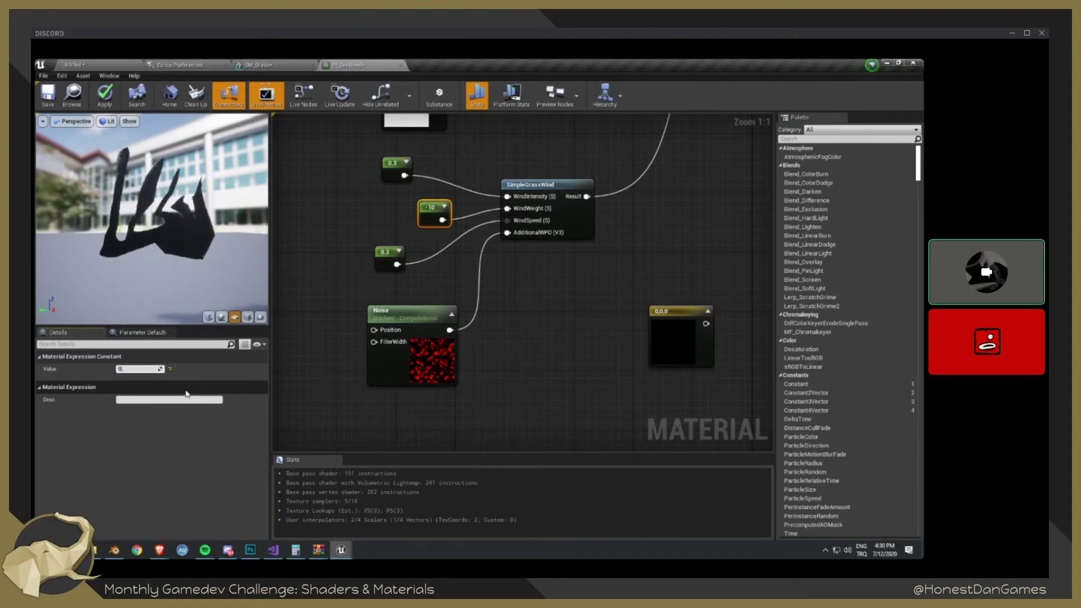
- Set the constant feeding WindWeight to 0.5
{"action": "key", "text": "Return"}
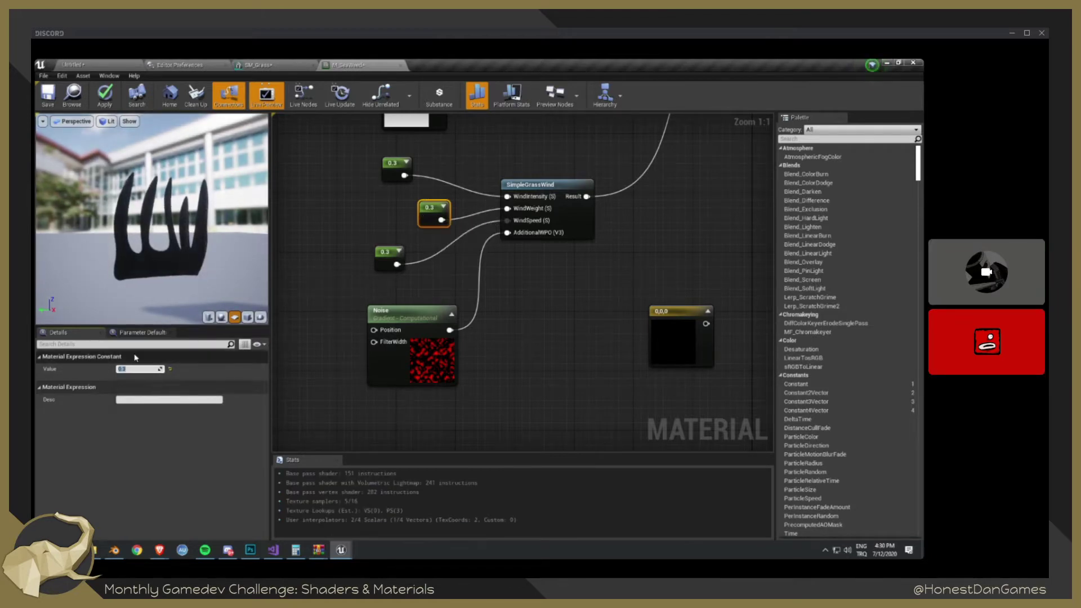
{"action": "type", "text": "0.5"}
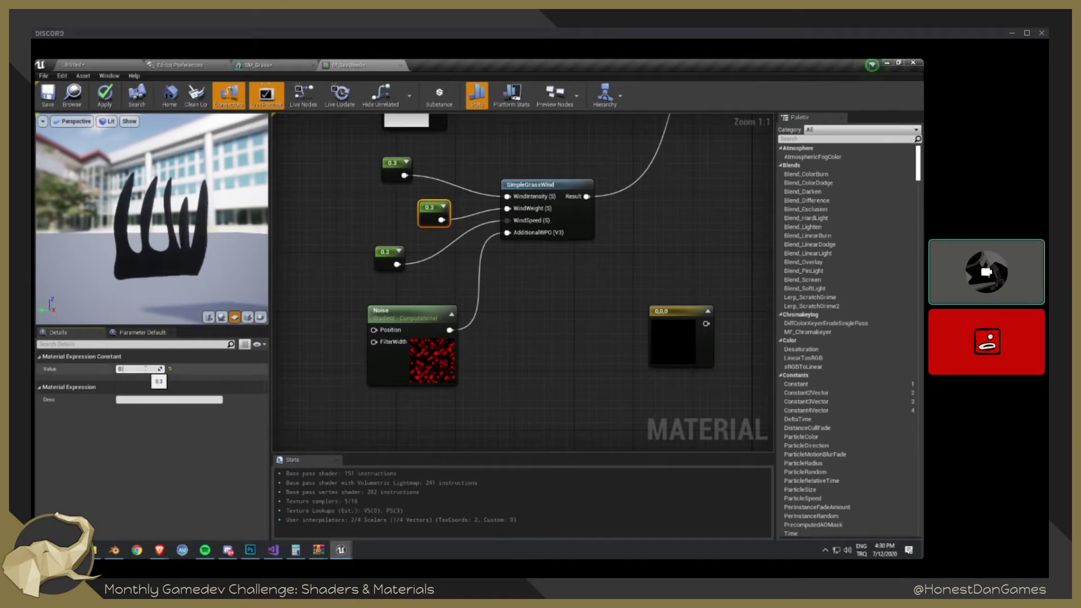
{"action": "key", "text": "Return"}
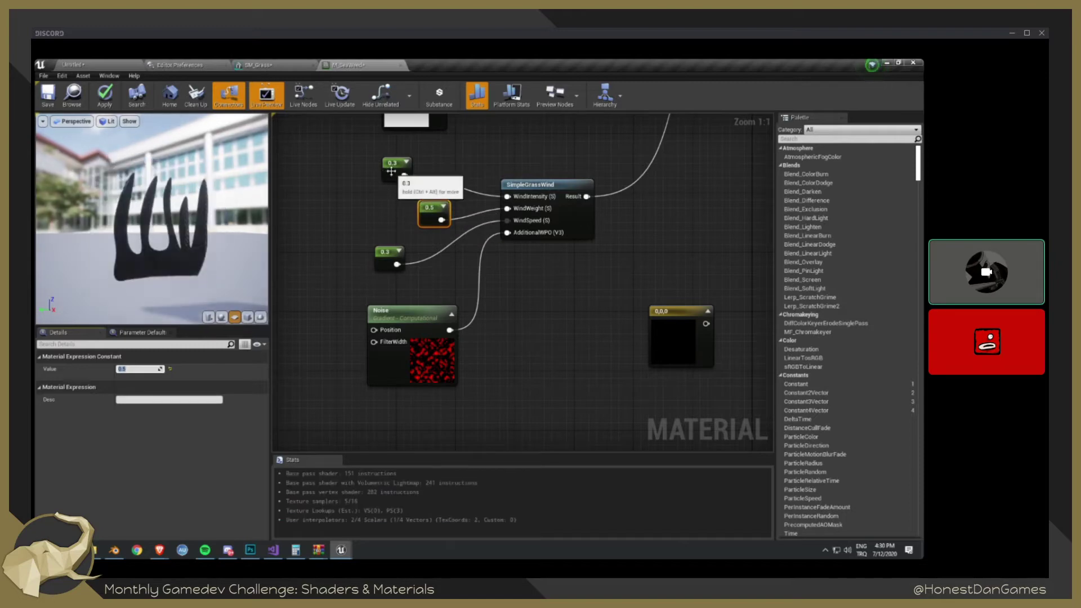
- Nudge the WindIntensity constant upward and set its value to 2
{"action": "left_click_drag", "start_coordinate": [390, 171], "coordinate": [391, 163]}
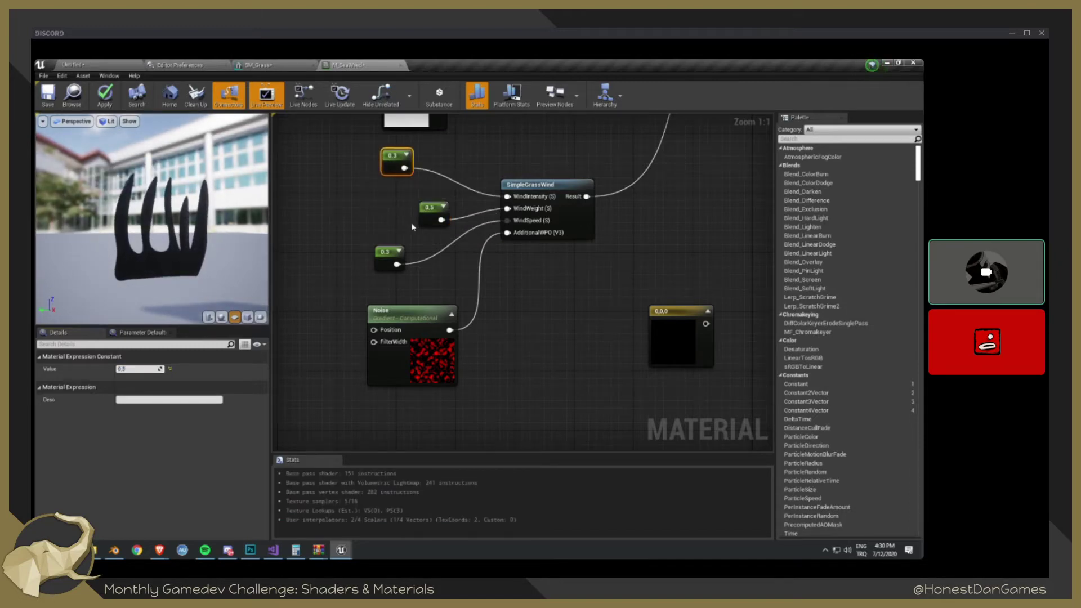
{"action": "left_click", "coordinate": [139, 369]}
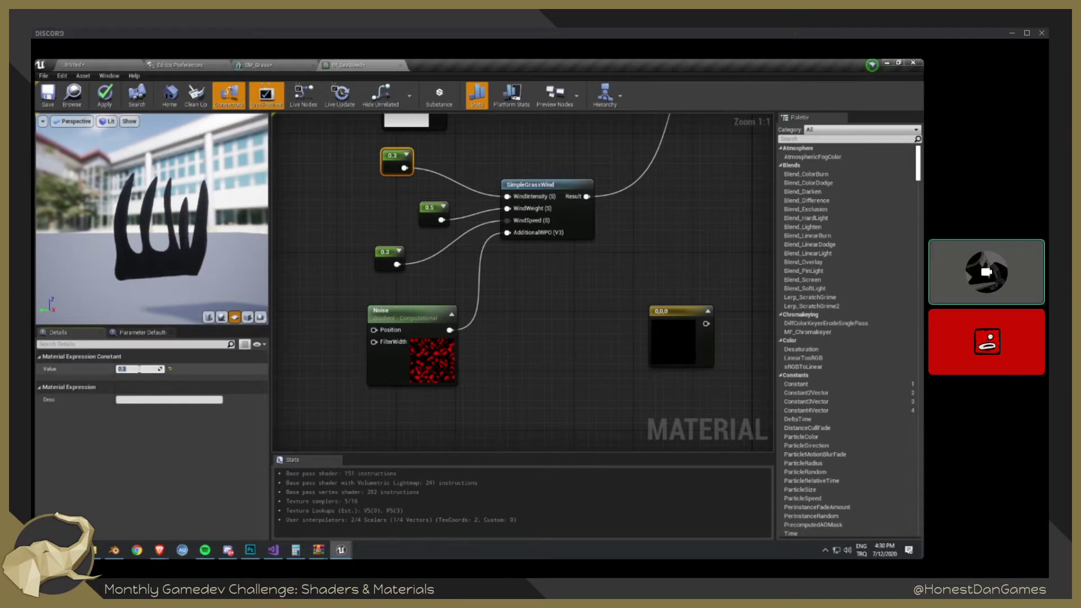
{"action": "type", "text": "2"}
{"action": "key", "text": "Return"}
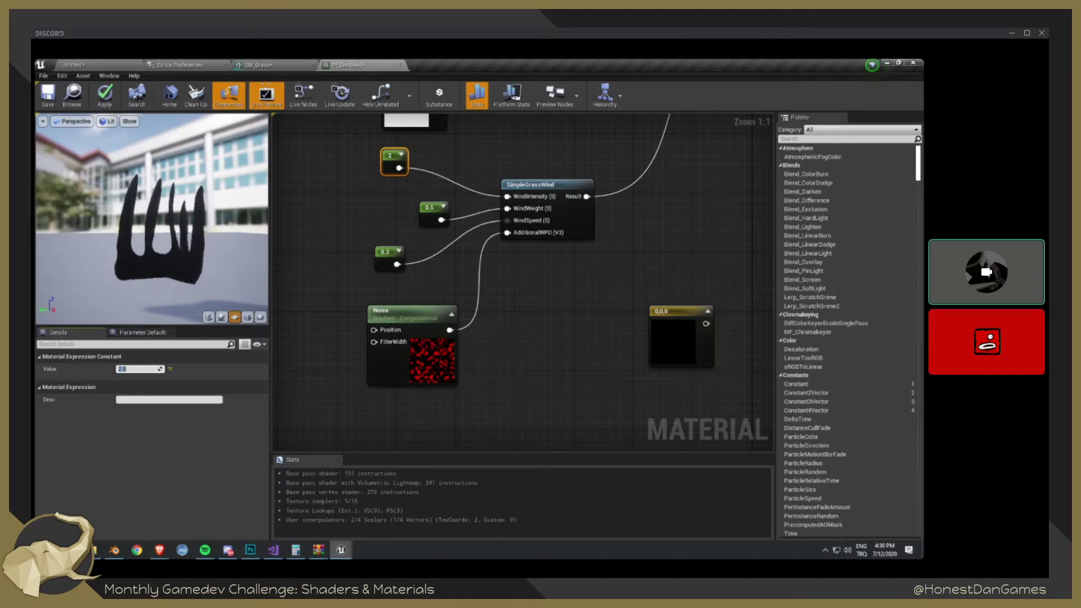
- Move the Noise node farther from SimpleGrassWind and add a LinearGradient node in the free space below SimpleGrassWind
{"action": "left_click", "coordinate": [432, 320]}
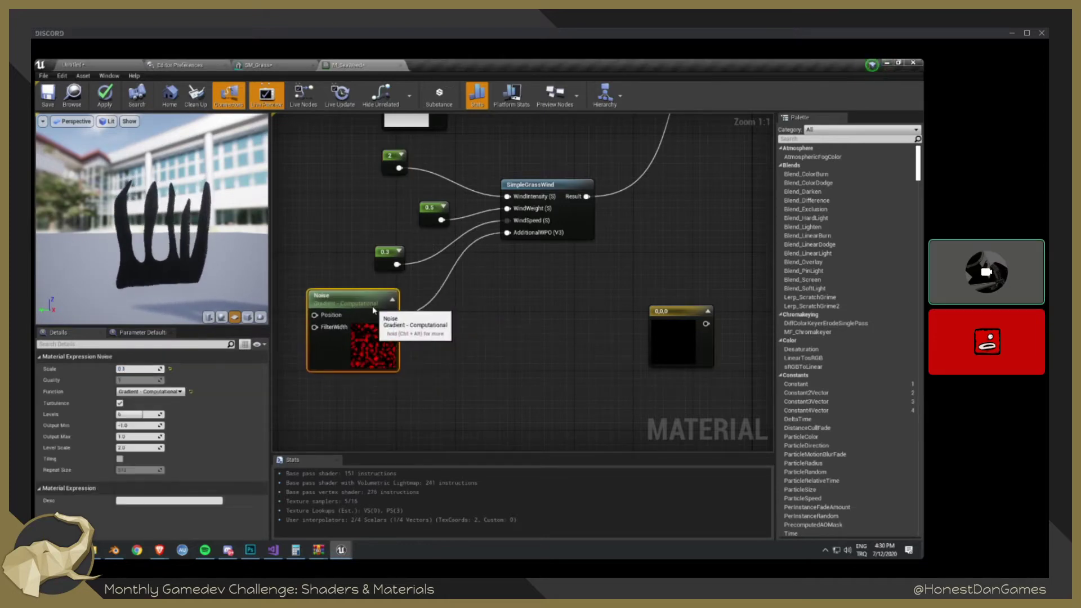
{"action": "right_click_drag", "start_coordinate": [547, 382], "coordinate": [471, 289]}
{"action": "right_click_drag", "start_coordinate": [420, 335], "coordinate": [418, 334]}
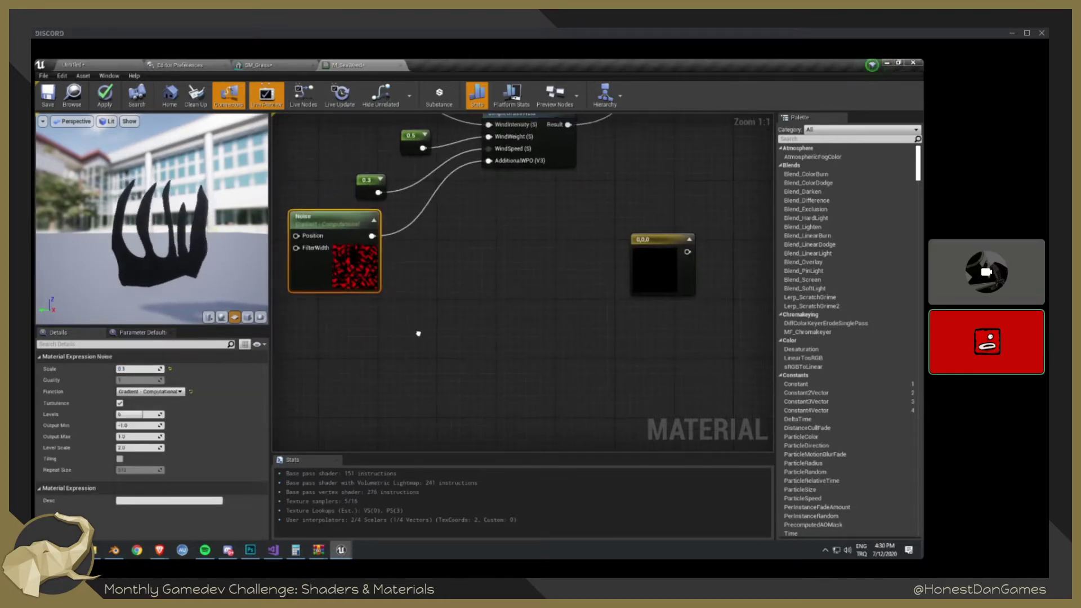
{"action": "right_click", "coordinate": [426, 338]}
{"action": "type", "text": "linea"}
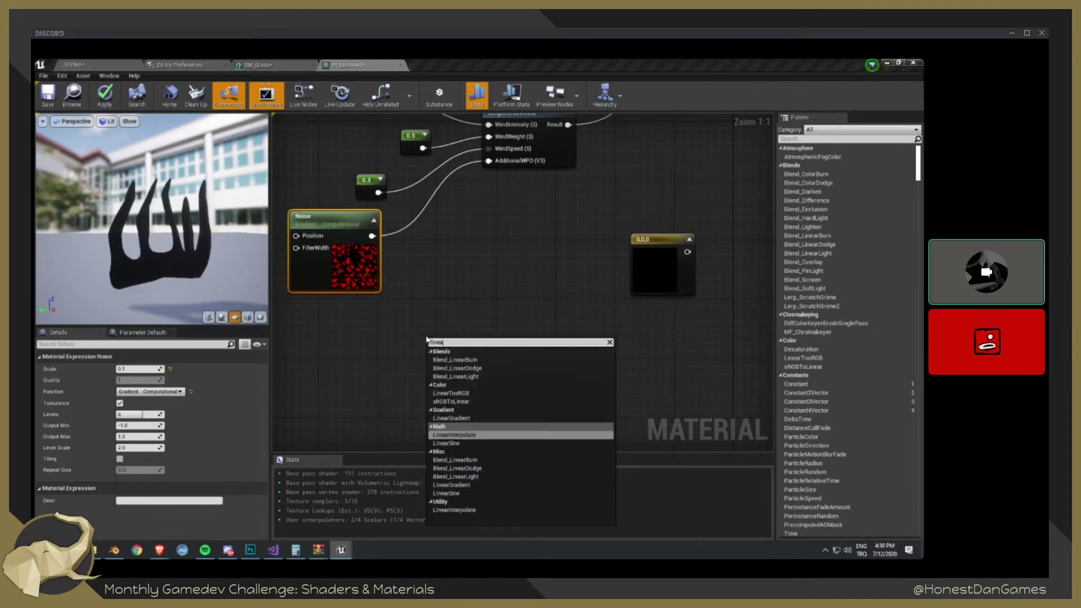
{"action": "type", "text": "rg"}
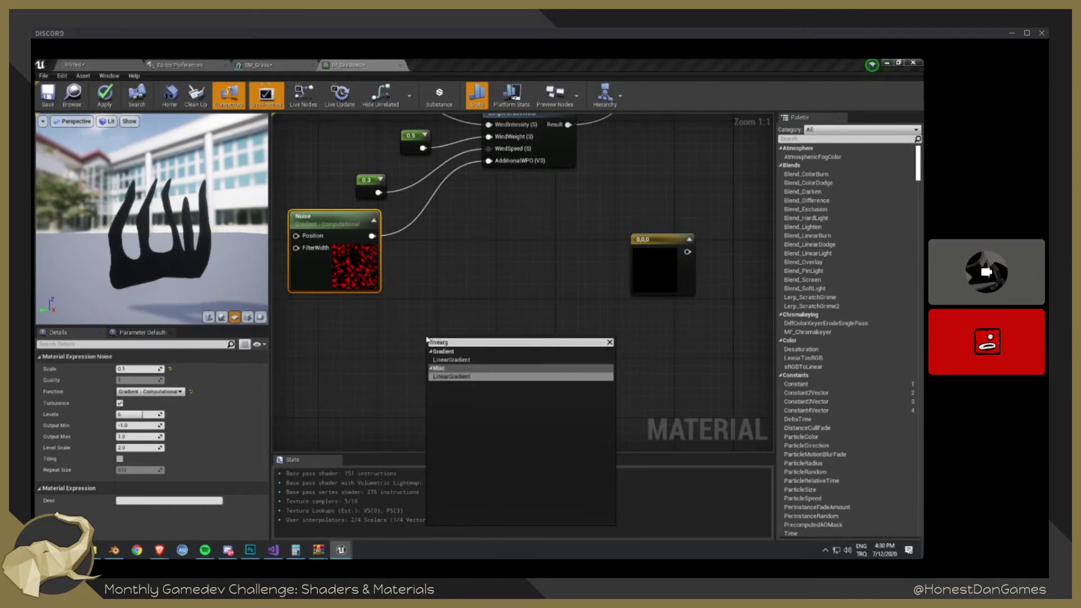
{"action": "key", "text": "Return"}
{"action": "left_click_drag", "start_coordinate": [477, 342], "coordinate": [496, 277]}
- Move the unused black vector constant down, clear of the wind nodes, and select the LinearGradient node
{"action": "left_click_drag", "start_coordinate": [667, 262], "coordinate": [720, 402]}
{"action": "right_click", "coordinate": [614, 259]}
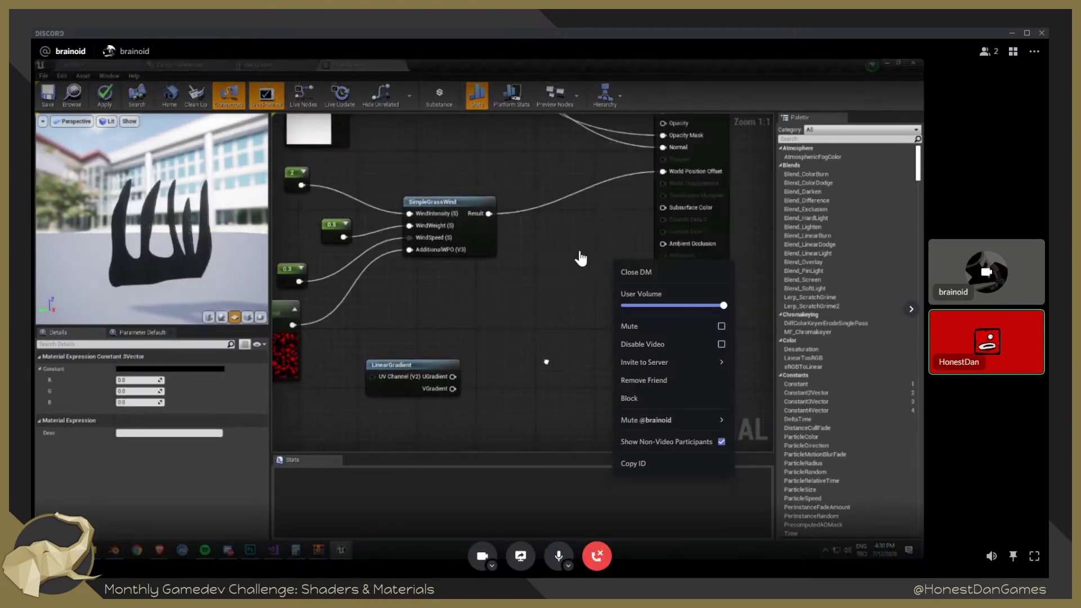
{"action": "left_click", "coordinate": [478, 220]}
{"action": "left_click", "coordinate": [453, 239]}
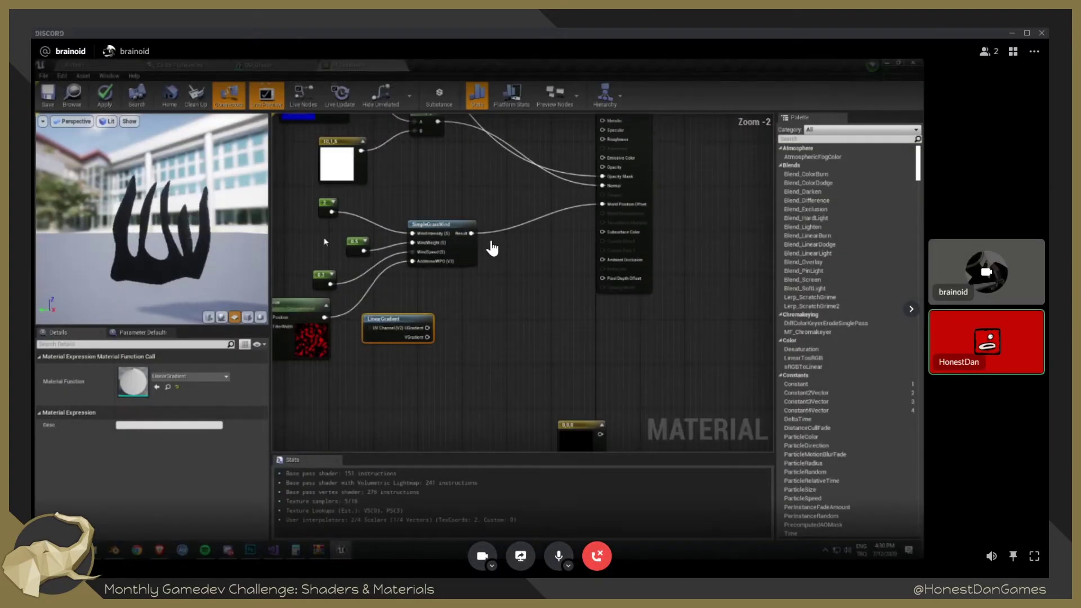
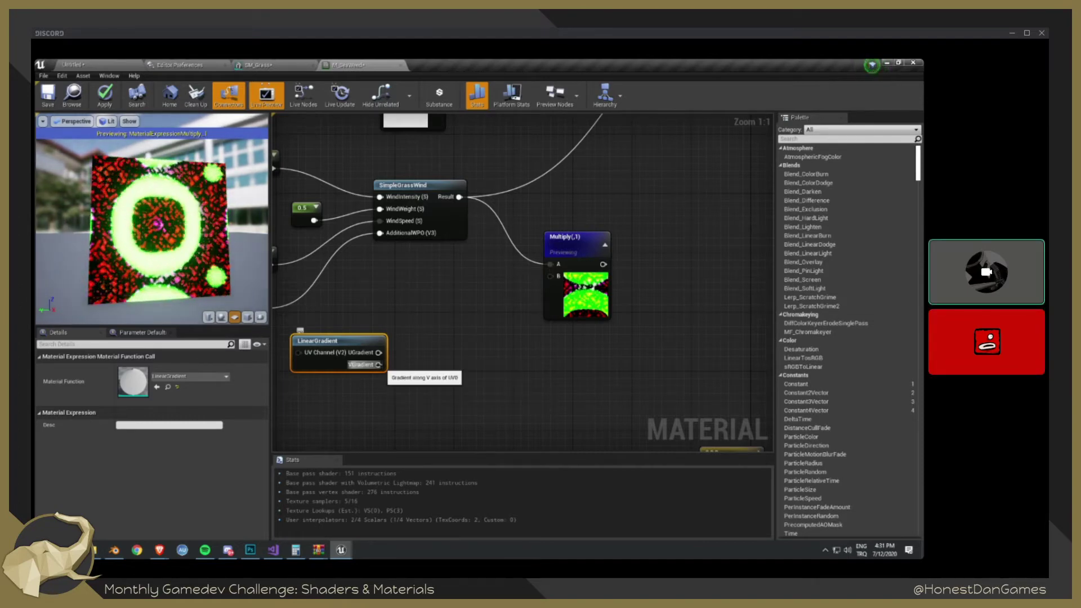
- Add a ComponentMask node fed by the LinearGradient's VGradient output and line it up beside the gradient node
{"action": "left_click_drag", "start_coordinate": [378, 365], "coordinate": [431, 369]}
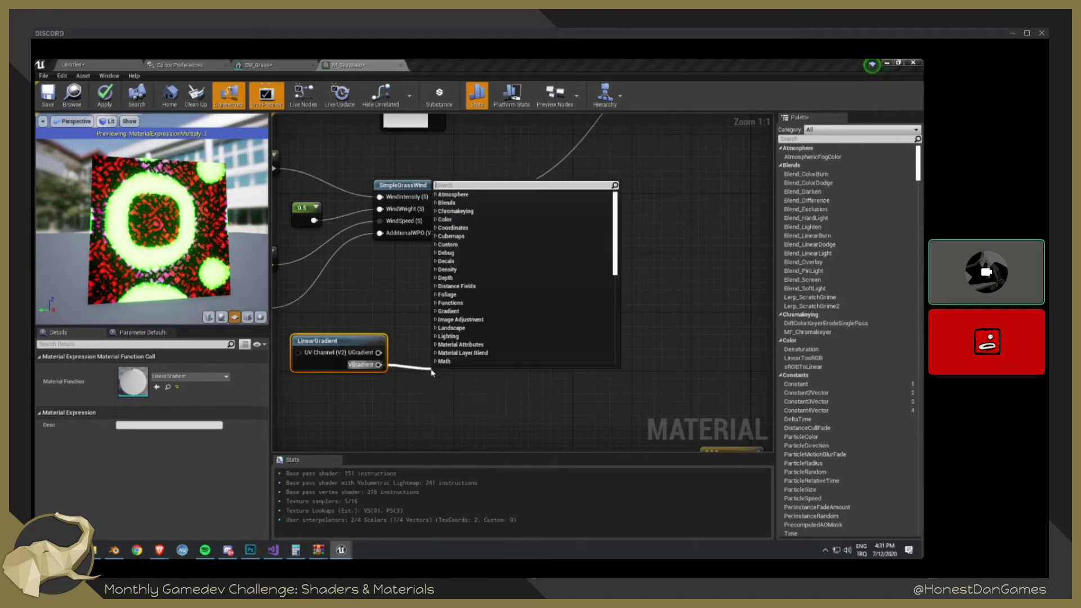
{"action": "left_click", "coordinate": [402, 354]}
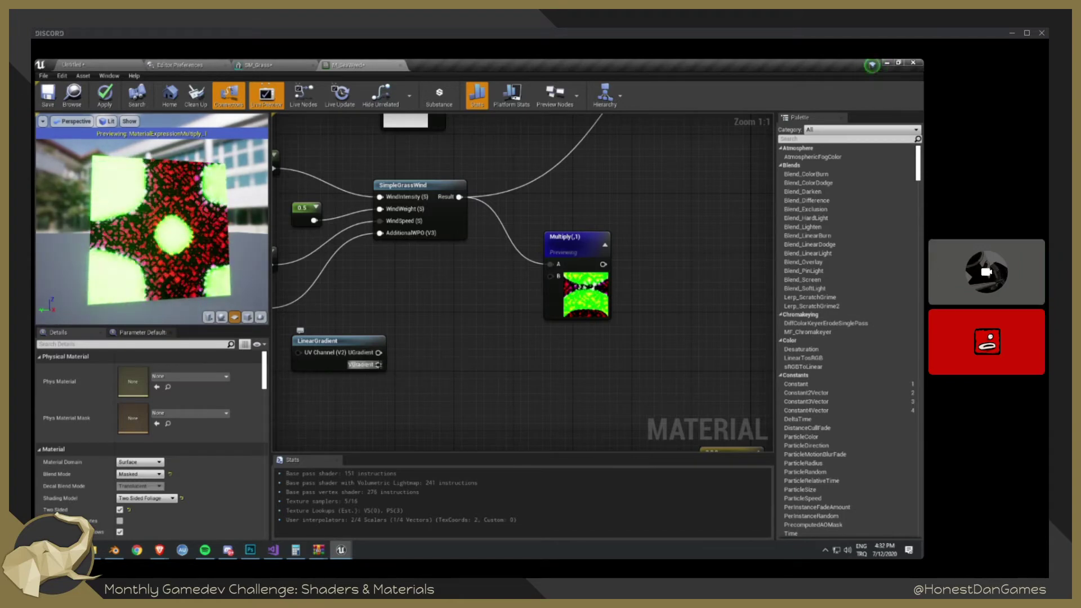
{"action": "left_click_drag", "start_coordinate": [359, 366], "coordinate": [418, 370]}
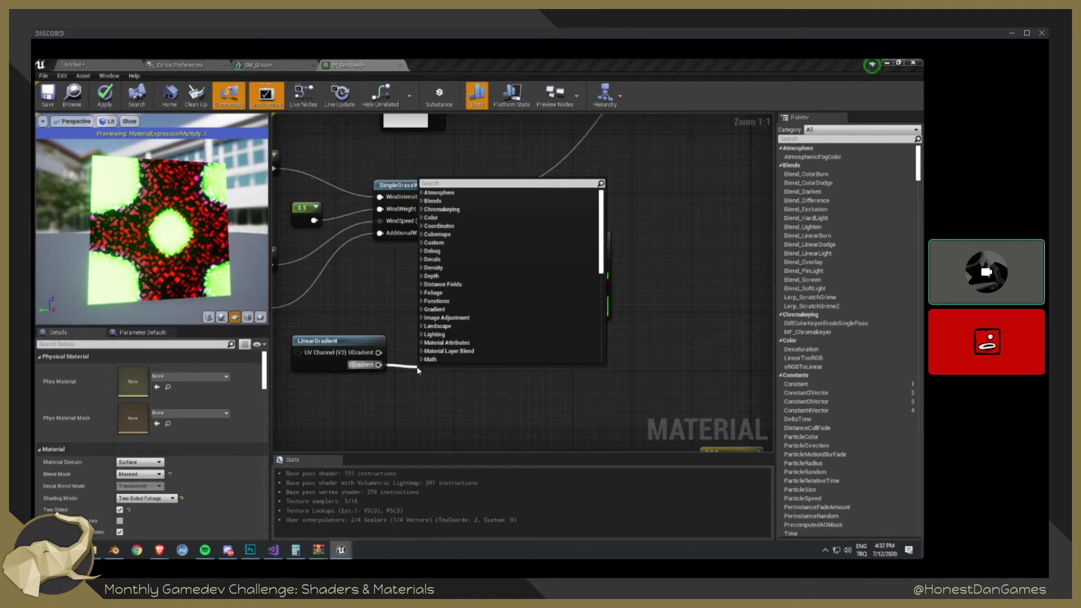
{"action": "type", "text": "mask"}
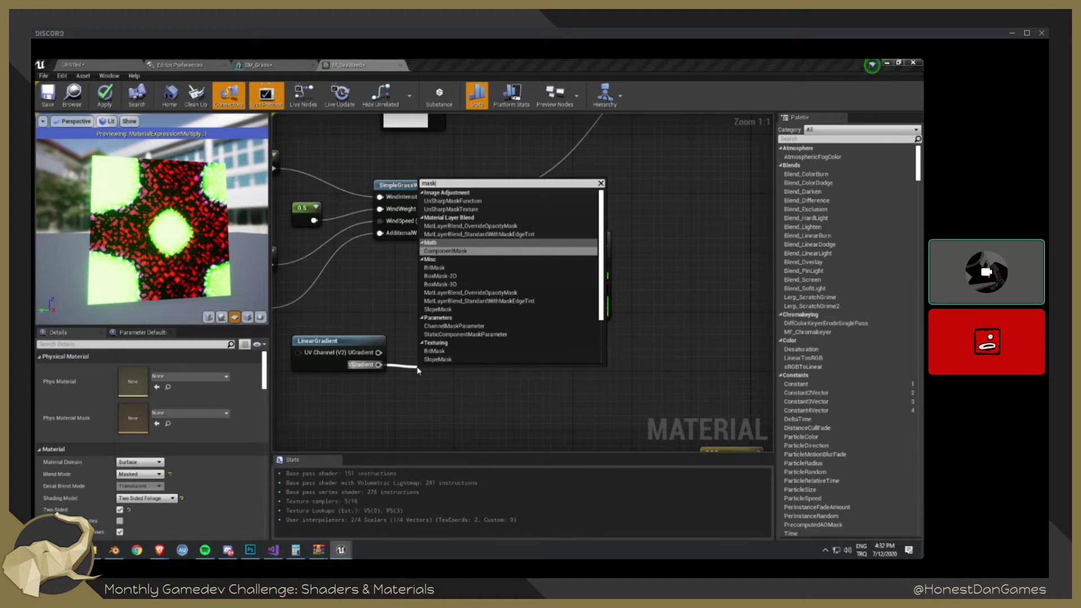
{"action": "key", "text": "Return"}
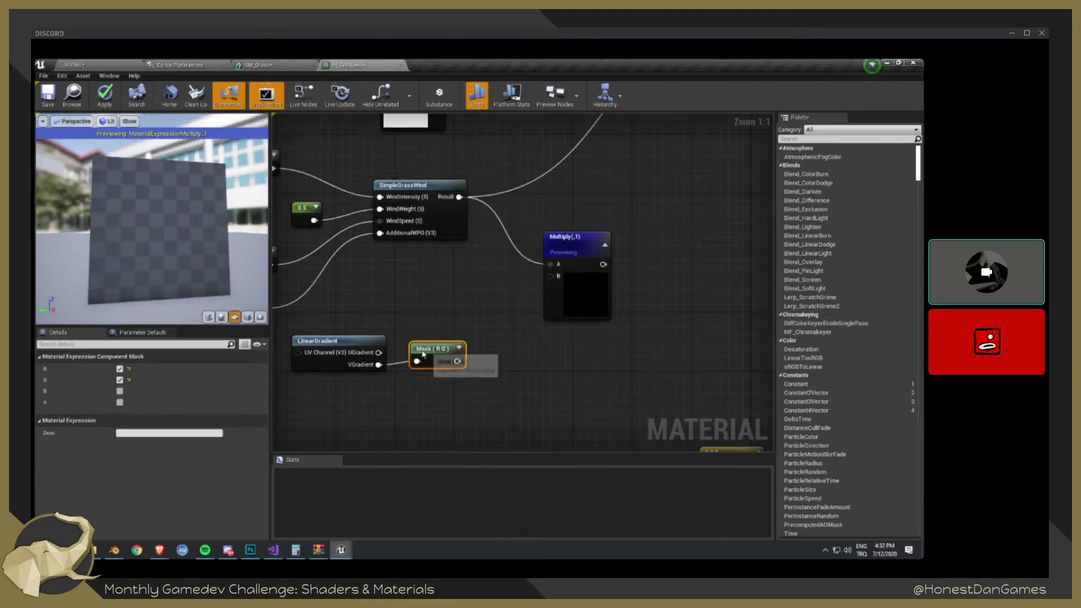
{"action": "left_click_drag", "start_coordinate": [423, 353], "coordinate": [424, 368]}
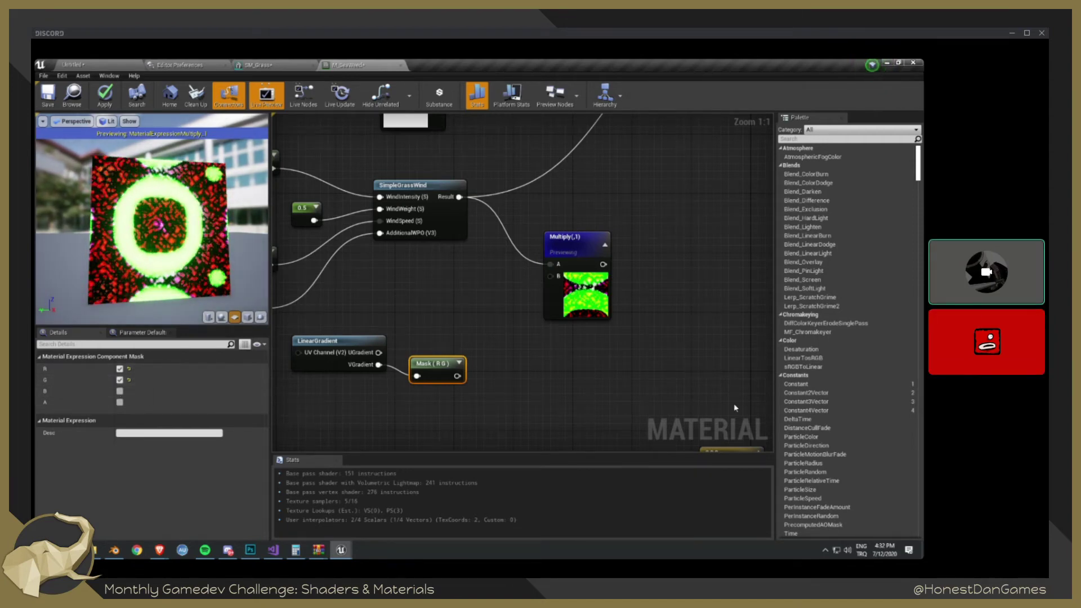
{"action": "left_click_drag", "start_coordinate": [441, 370], "coordinate": [442, 363]}
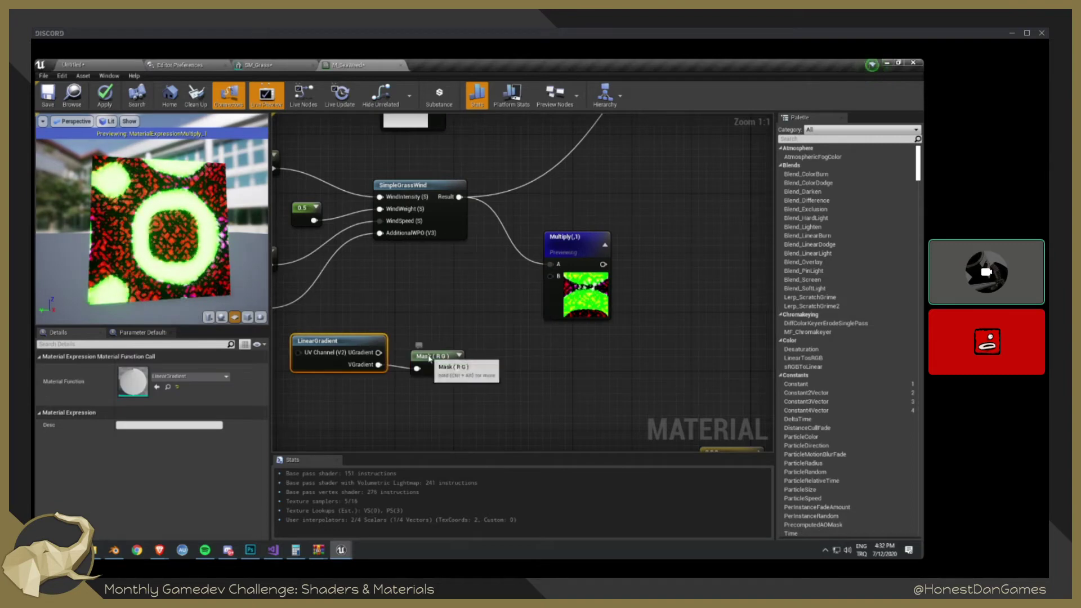
- Shift the LinearGradient and Mask nodes together a little farther from the Multiply node
{"action": "left_click_drag", "start_coordinate": [326, 323], "coordinate": [433, 395]}
{"action": "left_click_drag", "start_coordinate": [435, 364], "coordinate": [405, 364]}
{"action": "left_click", "coordinate": [465, 358]}
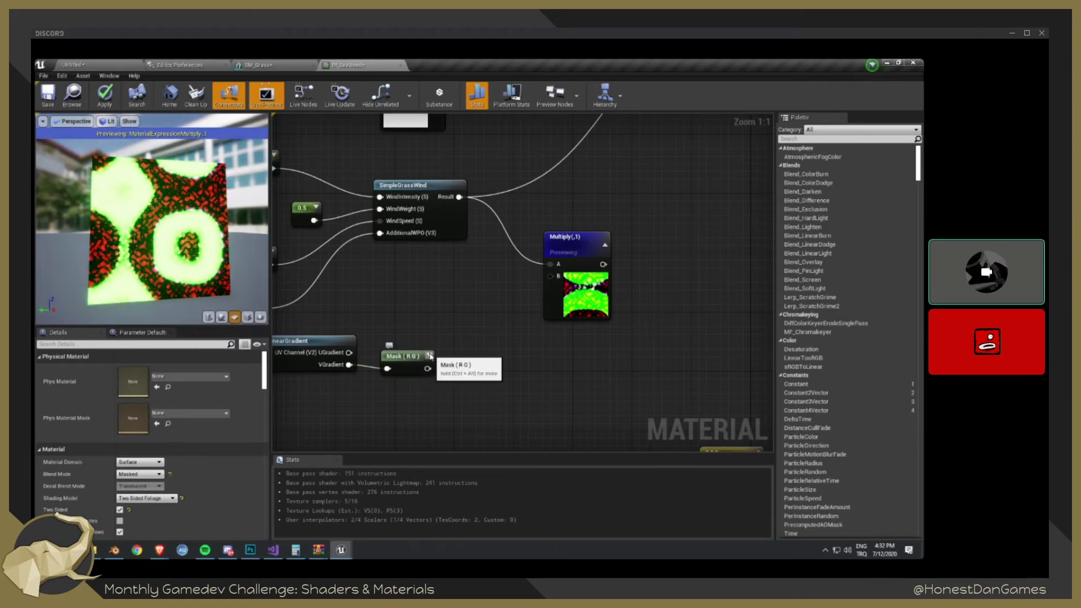
- Expand the Mask node's preview and enable its B channel in addition to R and G
{"action": "left_click", "coordinate": [429, 356]}
{"action": "left_click_drag", "start_coordinate": [407, 393], "coordinate": [414, 379]}
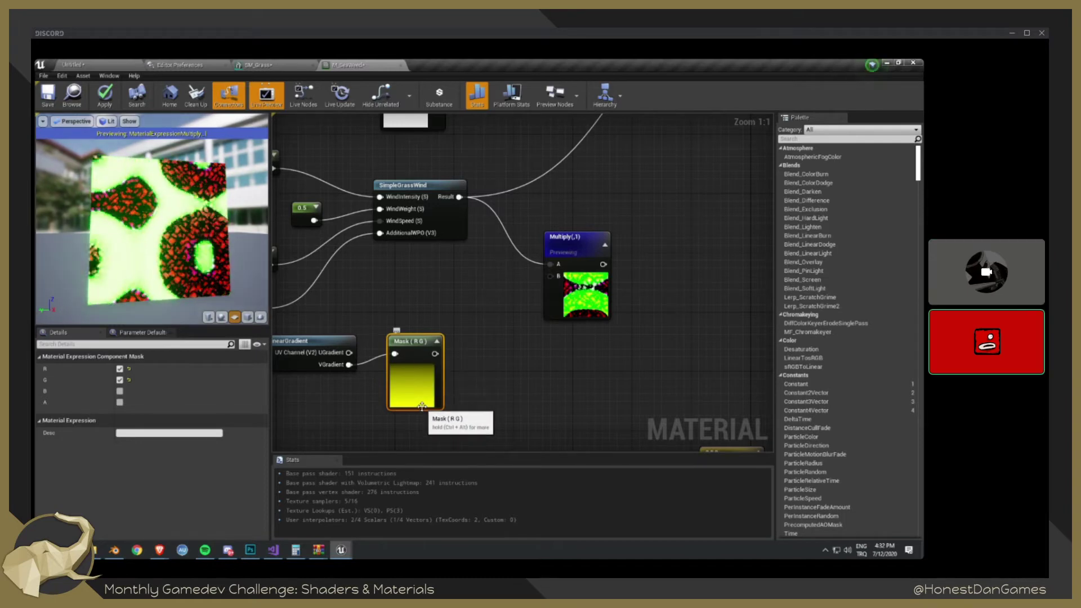
{"action": "left_click", "coordinate": [119, 390]}
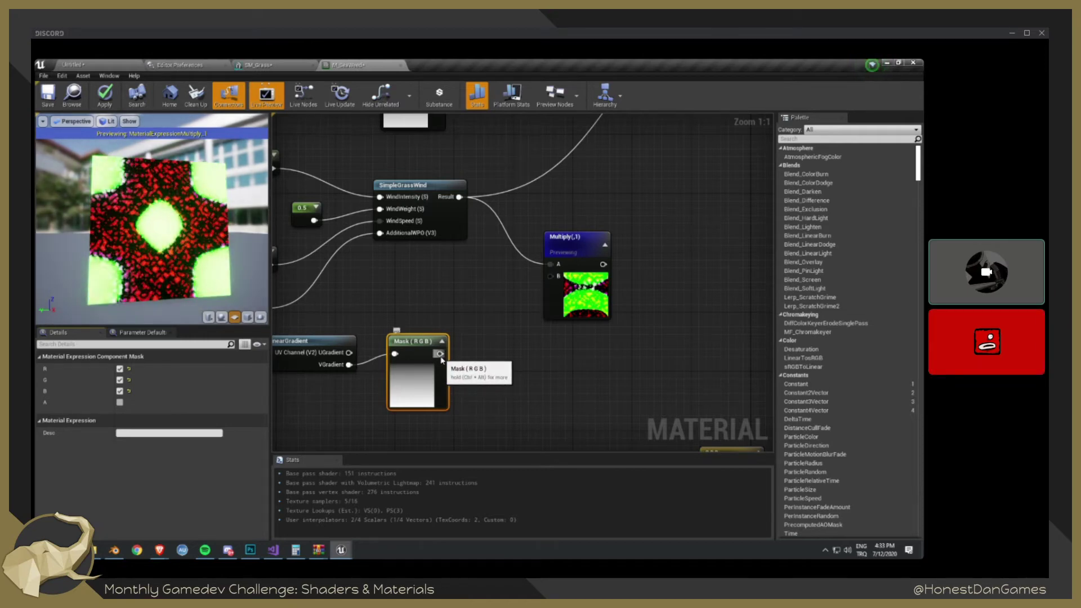
- Add a OneMinus (1-x) node after the RGB mask, expand its preview and align it beside the mask
{"action": "left_click_drag", "start_coordinate": [440, 359], "coordinate": [475, 362]}
{"action": "type", "text": "one"}
{"action": "key", "text": "Return"}
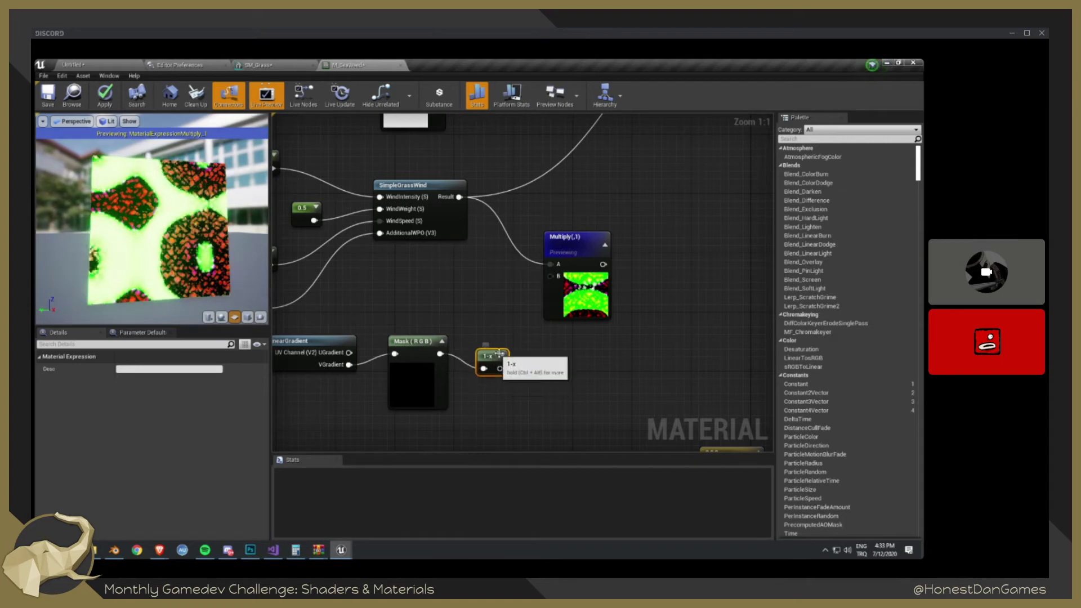
{"action": "left_click", "coordinate": [501, 364]}
{"action": "left_click_drag", "start_coordinate": [496, 356], "coordinate": [481, 342]}
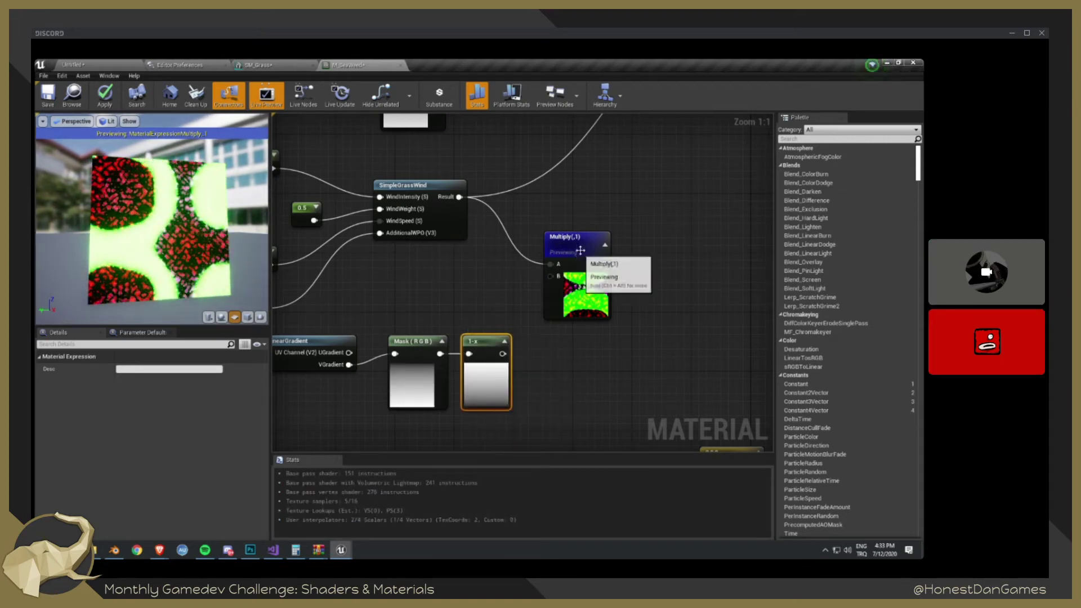
- Move the Multiply node up out of the way and add a previewed Subtract node with Const B 0.3 after the 1-x node
{"action": "left_click_drag", "start_coordinate": [580, 251], "coordinate": [622, 213]}
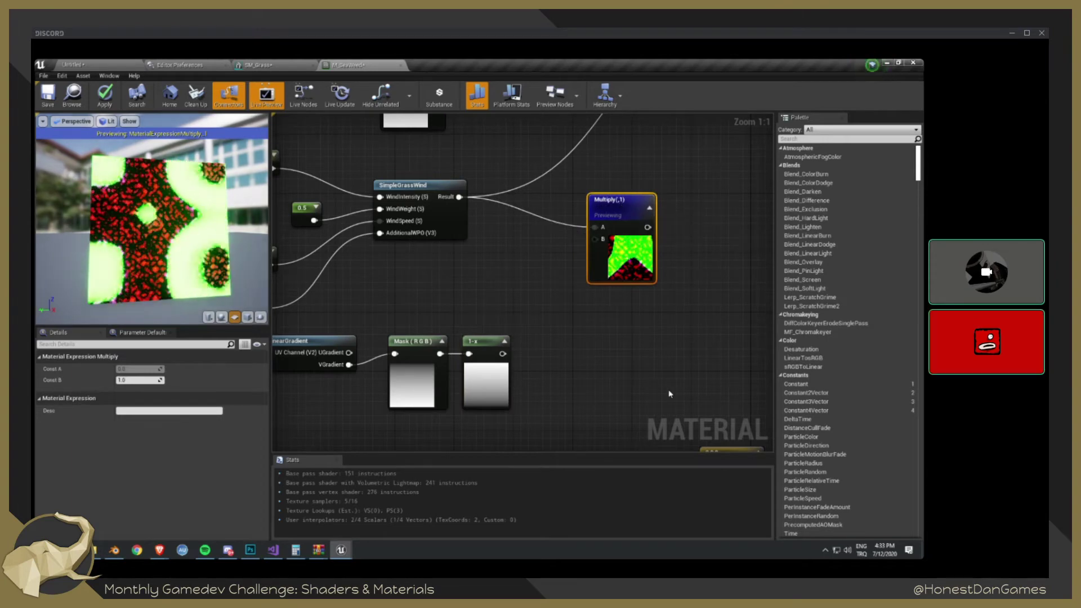
{"action": "right_click_drag", "start_coordinate": [627, 354], "coordinate": [533, 348]}
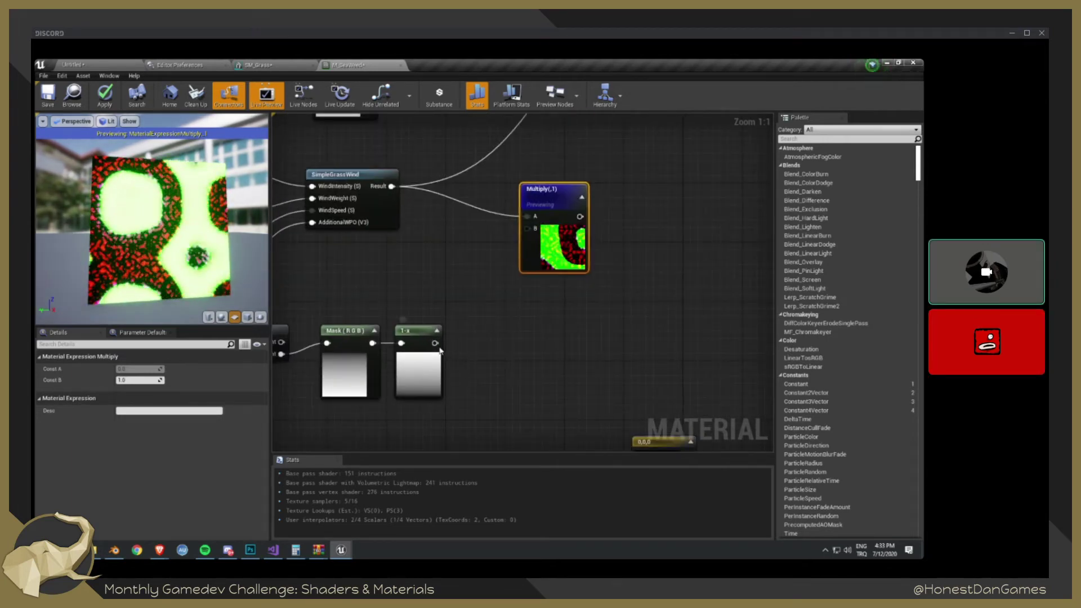
{"action": "left_click_drag", "start_coordinate": [435, 343], "coordinate": [468, 345]}
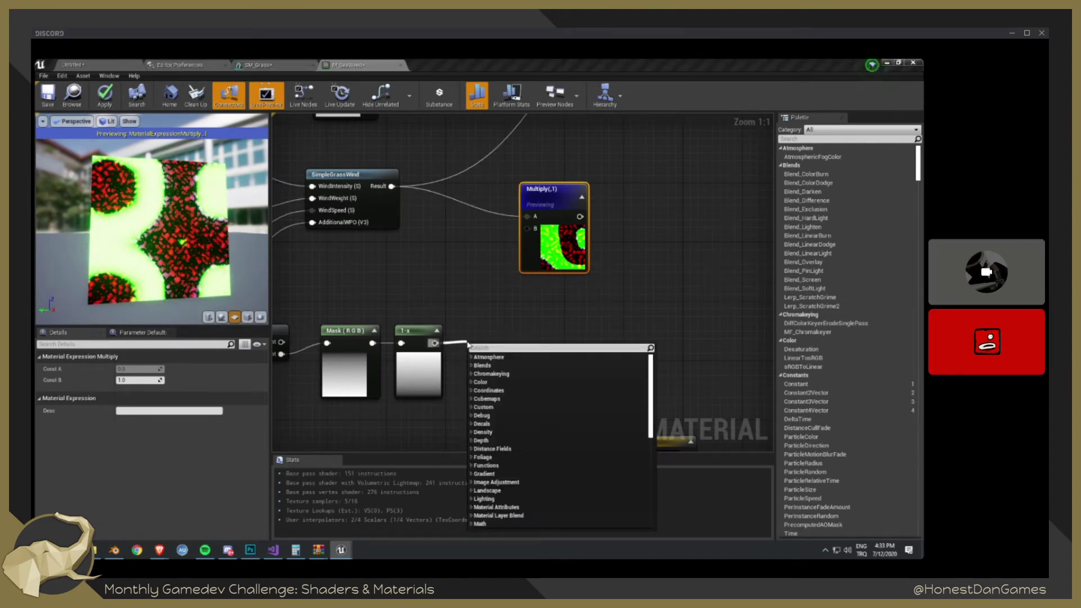
{"action": "type", "text": "sub"}
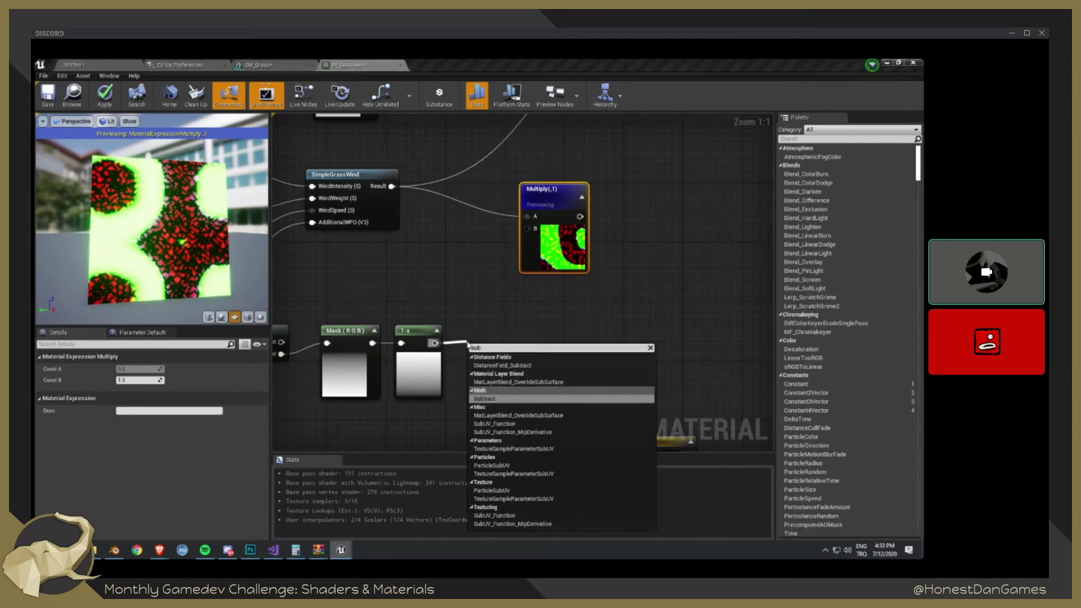
{"action": "type", "text": "s"}
{"action": "key", "text": "BackSpace"}
{"action": "key", "text": "Return"}
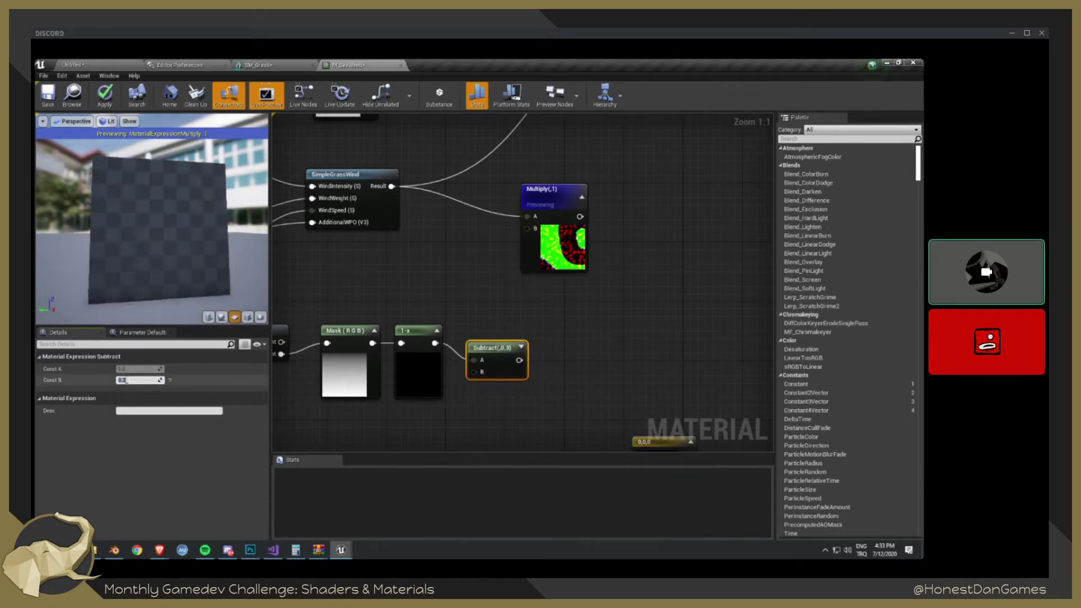
{"action": "key", "text": "Return"}
{"action": "left_click_drag", "start_coordinate": [498, 380], "coordinate": [508, 378]}
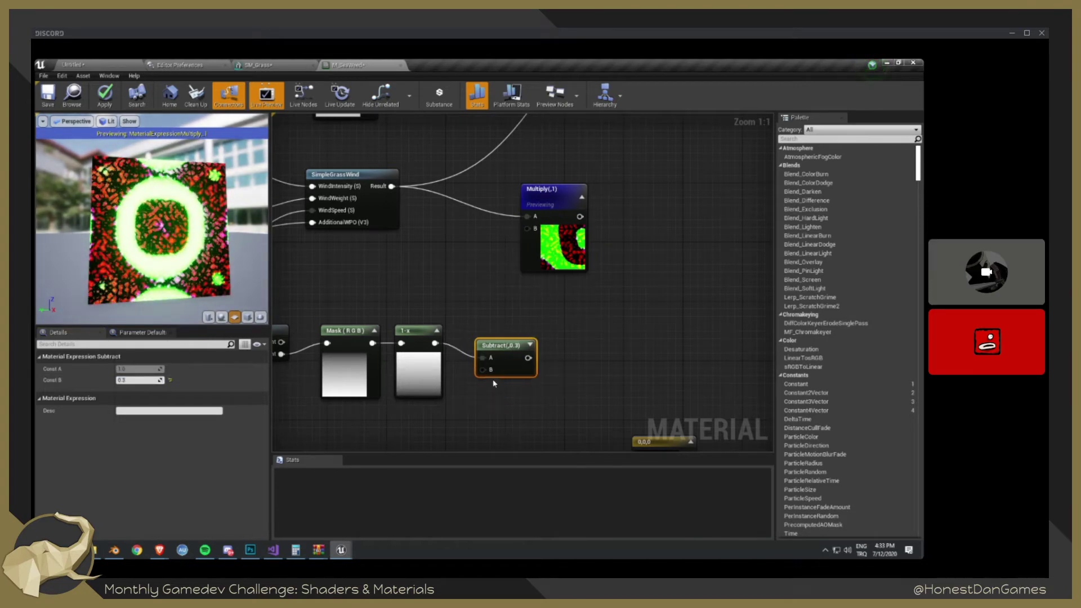
{"action": "left_click", "coordinate": [530, 349]}
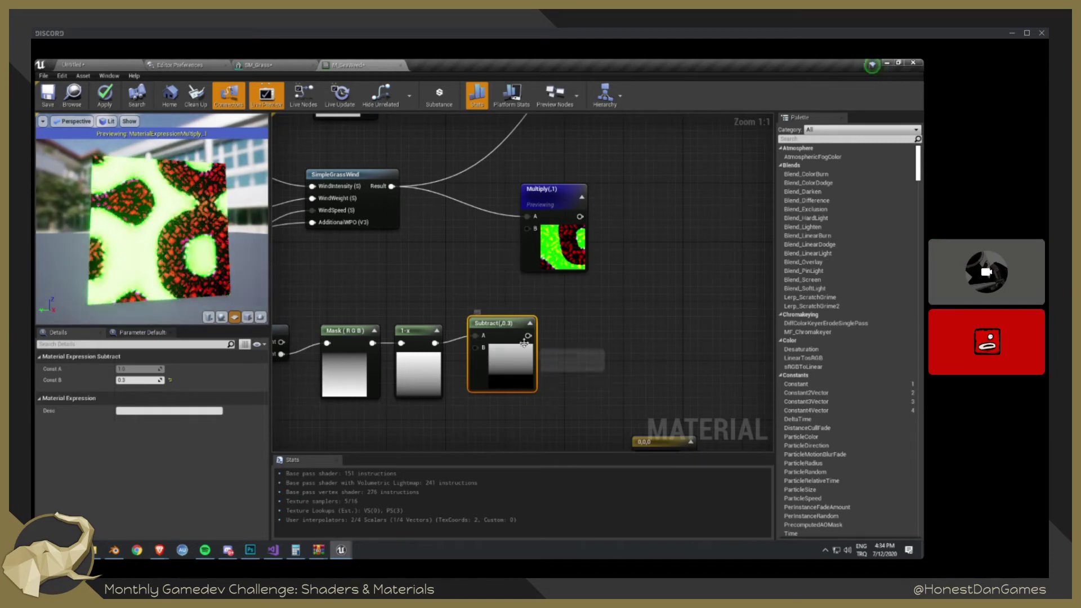
{"action": "left_click_drag", "start_coordinate": [533, 336], "coordinate": [576, 337]}
{"action": "type", "text": "mul"}
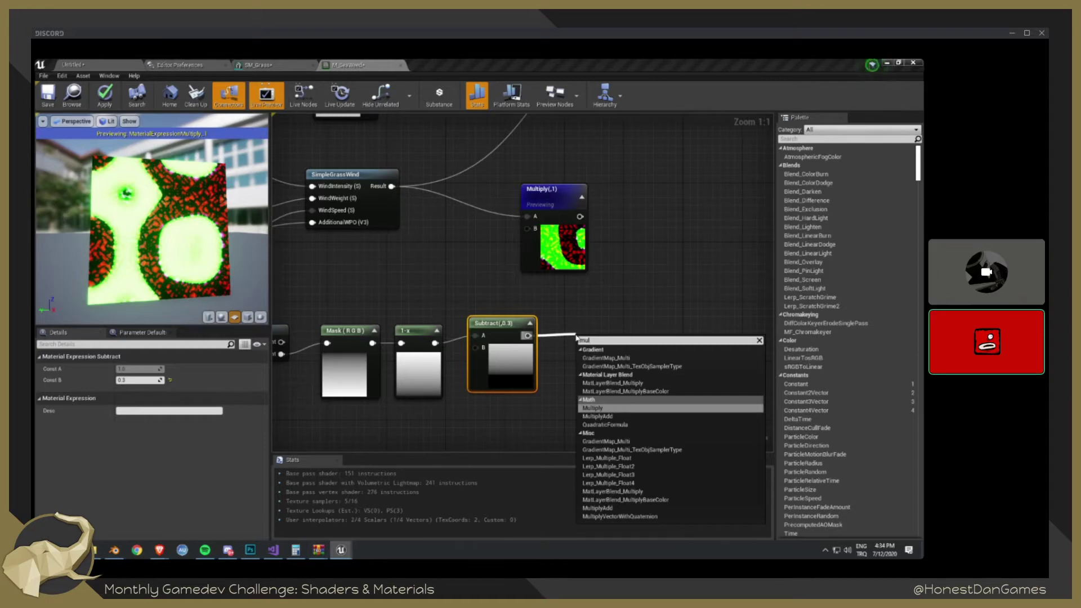
{"action": "key", "text": "BackSpace"}
{"action": "key", "text": "BackSpace"}
{"action": "key", "text": "BackSpace"}
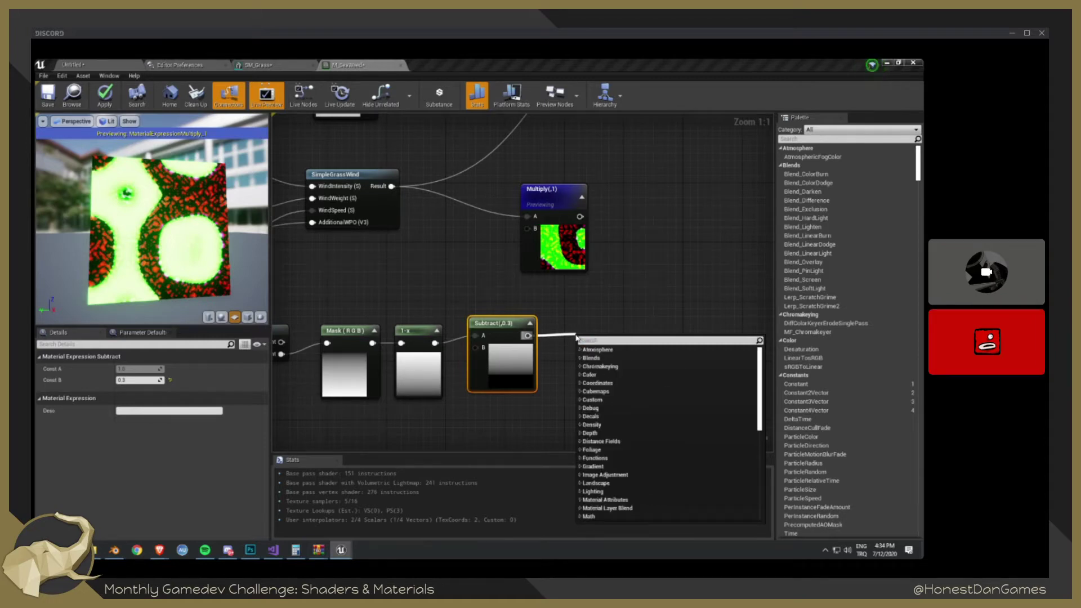
{"action": "key", "text": "Escape"}
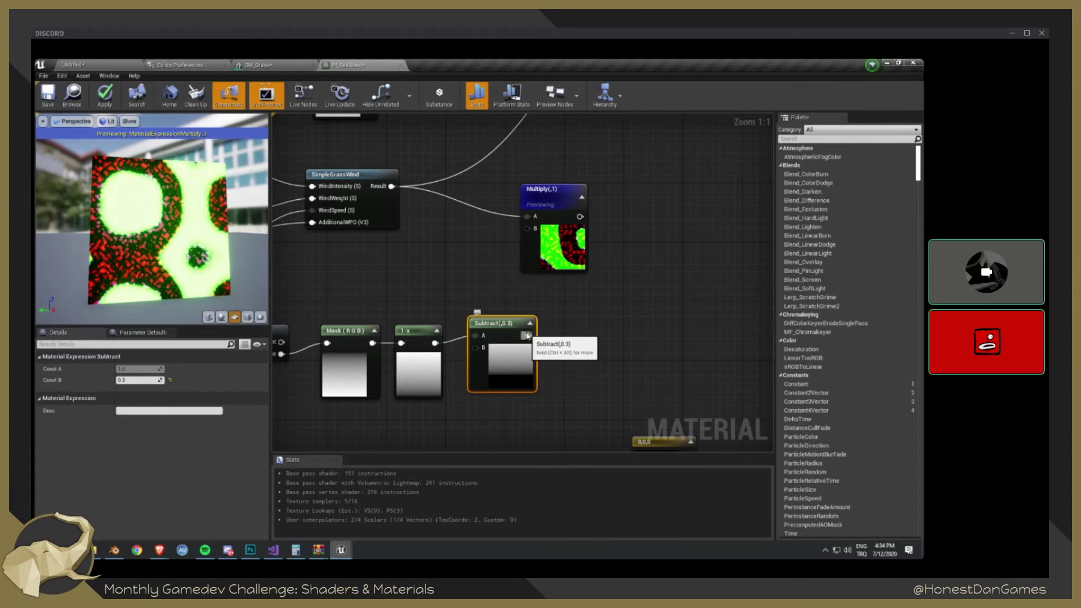
- Try a Multiply node with Const B 0.5 after the Subtract node, and delete it again
{"action": "left_click_drag", "start_coordinate": [525, 336], "coordinate": [561, 344]}
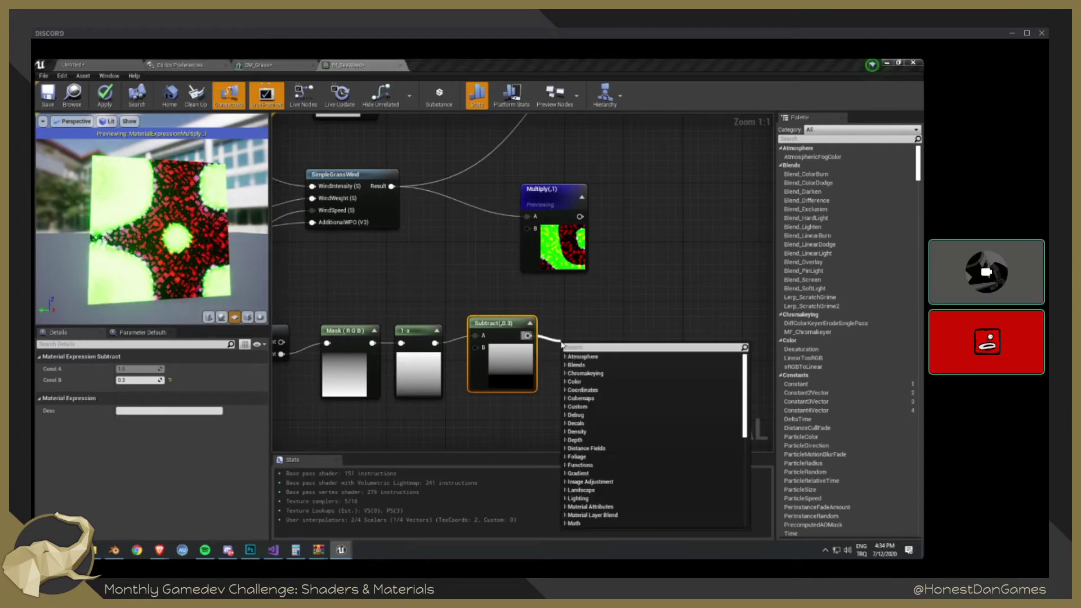
{"action": "type", "text": "multiply"}
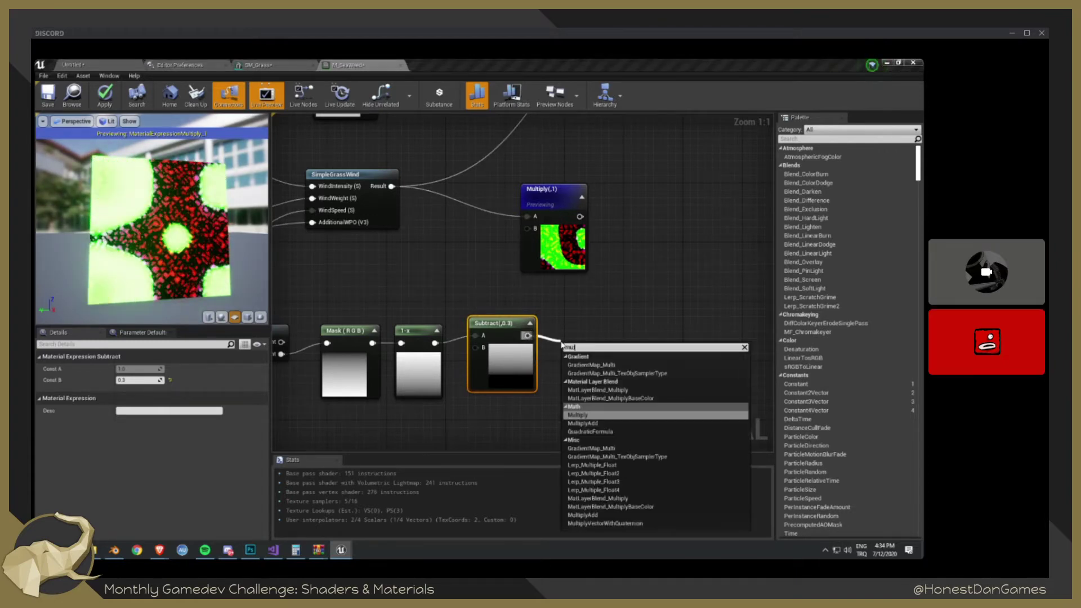
{"action": "key", "text": "Return"}
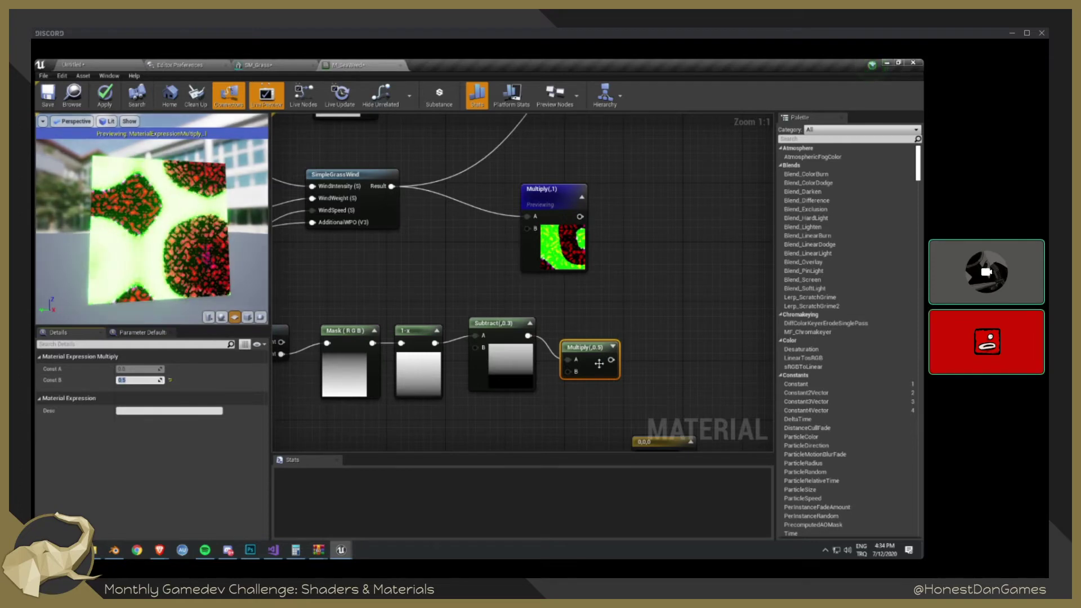
{"action": "left_click_drag", "start_coordinate": [601, 372], "coordinate": [601, 354]}
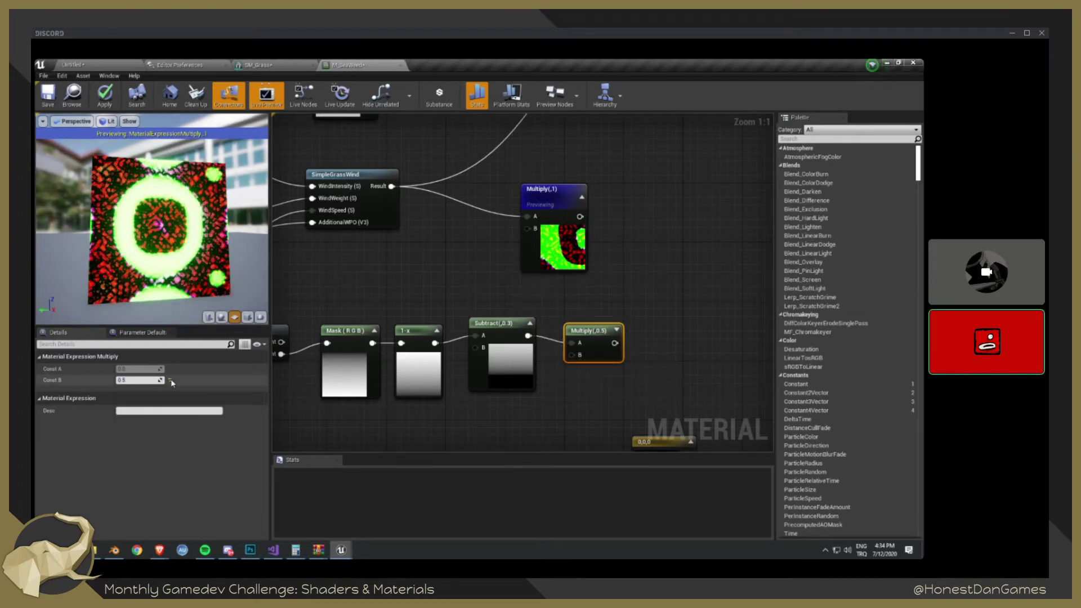
{"action": "key", "text": "Delete"}
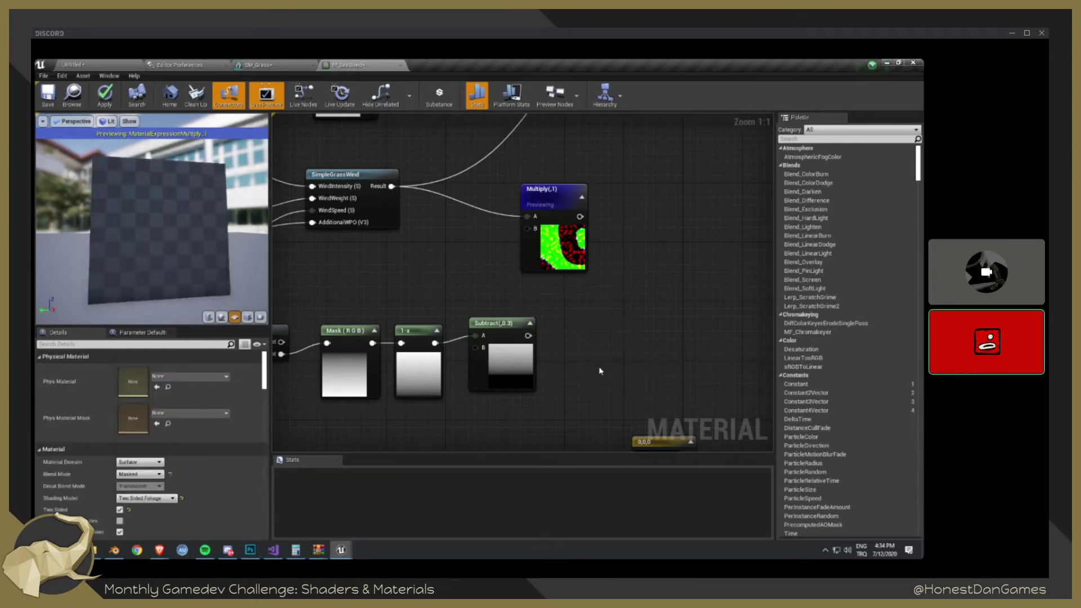
- Add a Power node beside the Subtract node, connect the Subtract result to its Base and expand its preview
{"action": "right_click", "coordinate": [599, 370]}
{"action": "type", "text": "pow"}
{"action": "key", "text": "Return"}
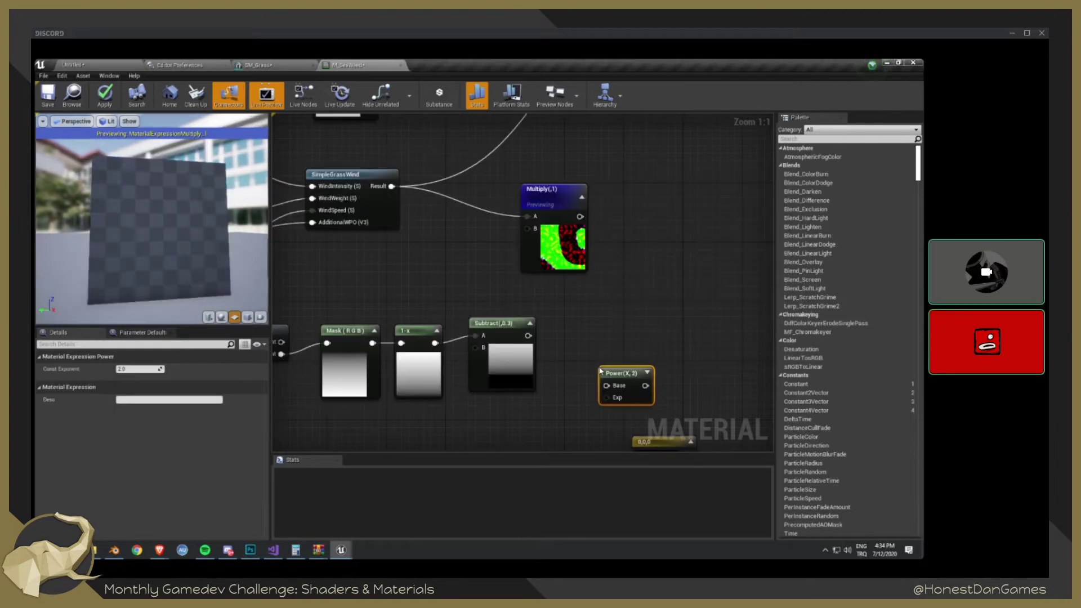
{"action": "left_click_drag", "start_coordinate": [619, 367], "coordinate": [569, 394]}
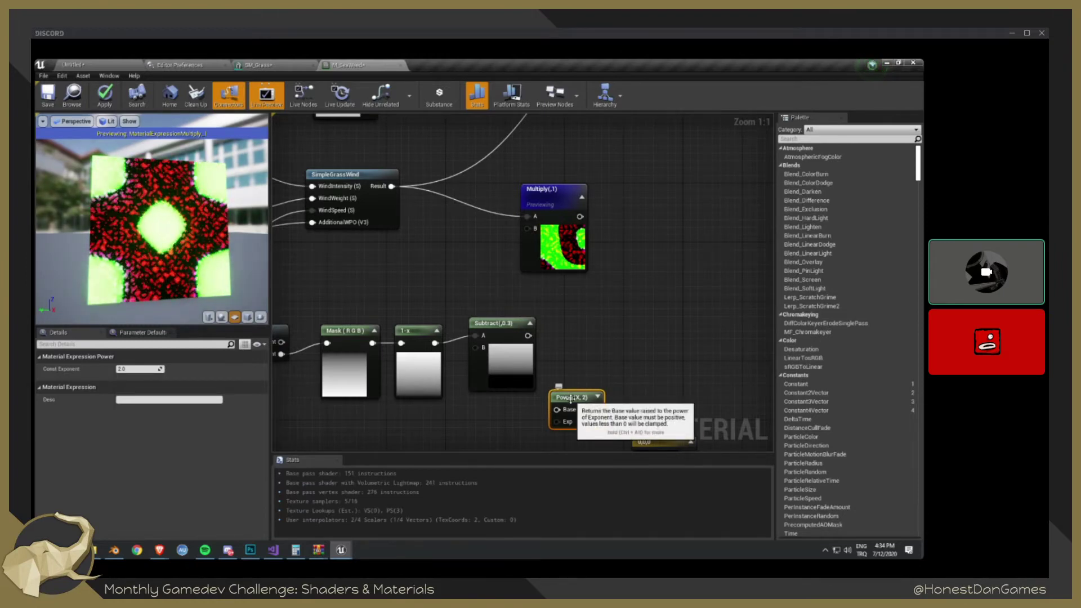
{"action": "left_click_drag", "start_coordinate": [570, 398], "coordinate": [566, 345]}
{"action": "left_click", "coordinate": [530, 344]}
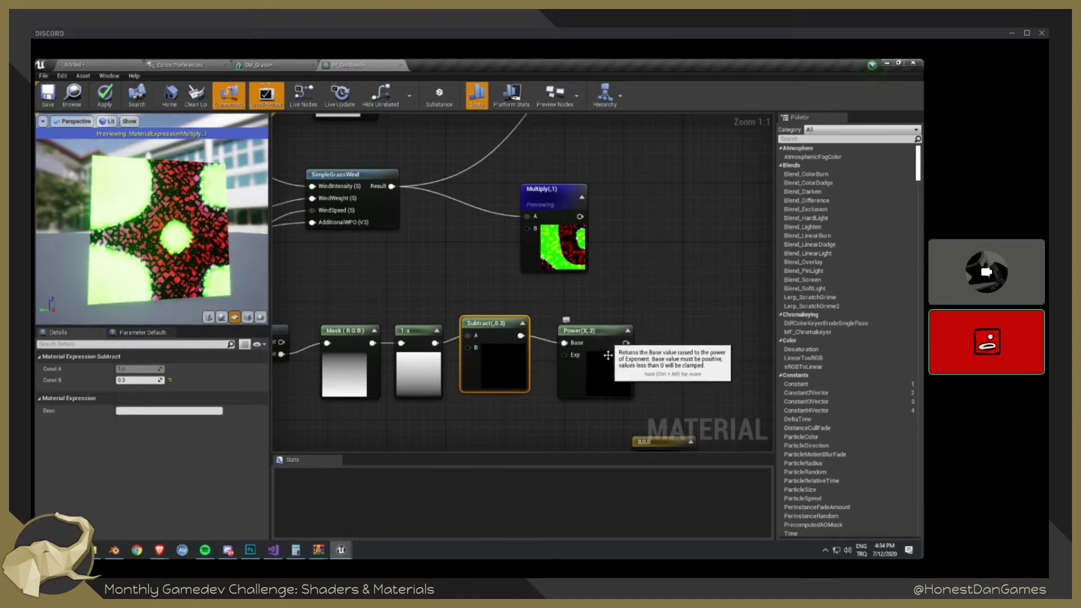
- Test constant exponents of 5, 0.2 and 0.5 on the Power node and settle on 0.9
{"action": "left_click", "coordinate": [578, 383]}
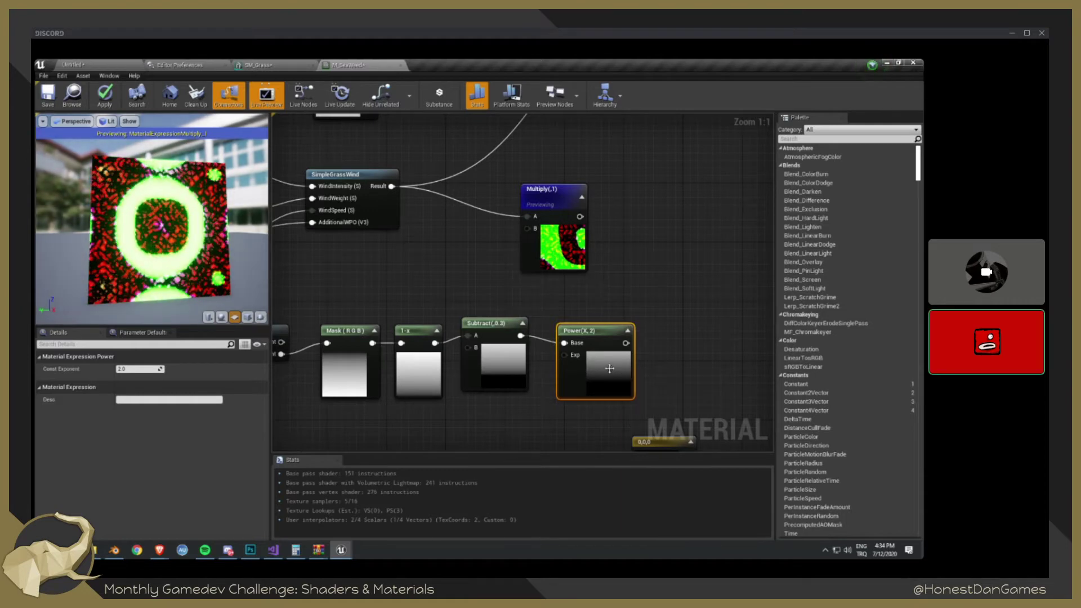
{"action": "key", "text": "Return"}
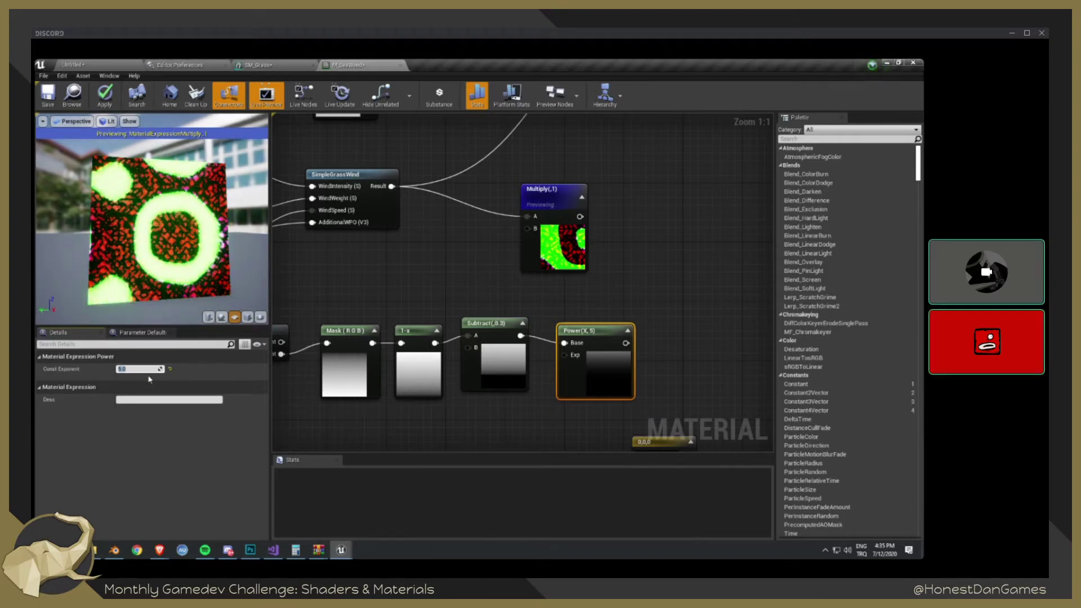
{"action": "type", "text": "0.2"}
{"action": "key", "text": "Return"}
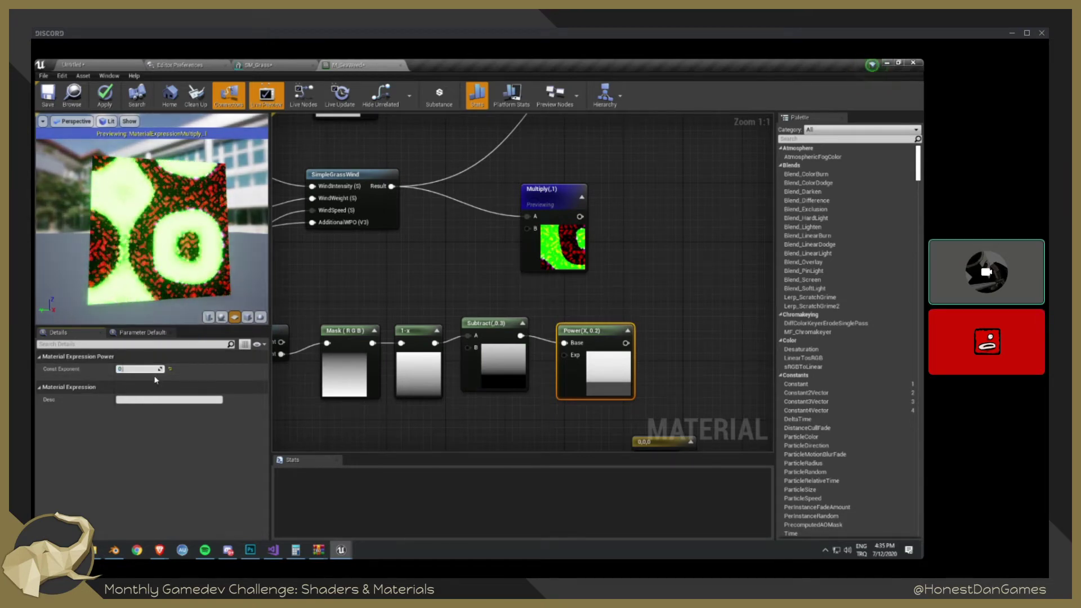
{"action": "type", "text": "0.5"}
{"action": "key", "text": "Return"}
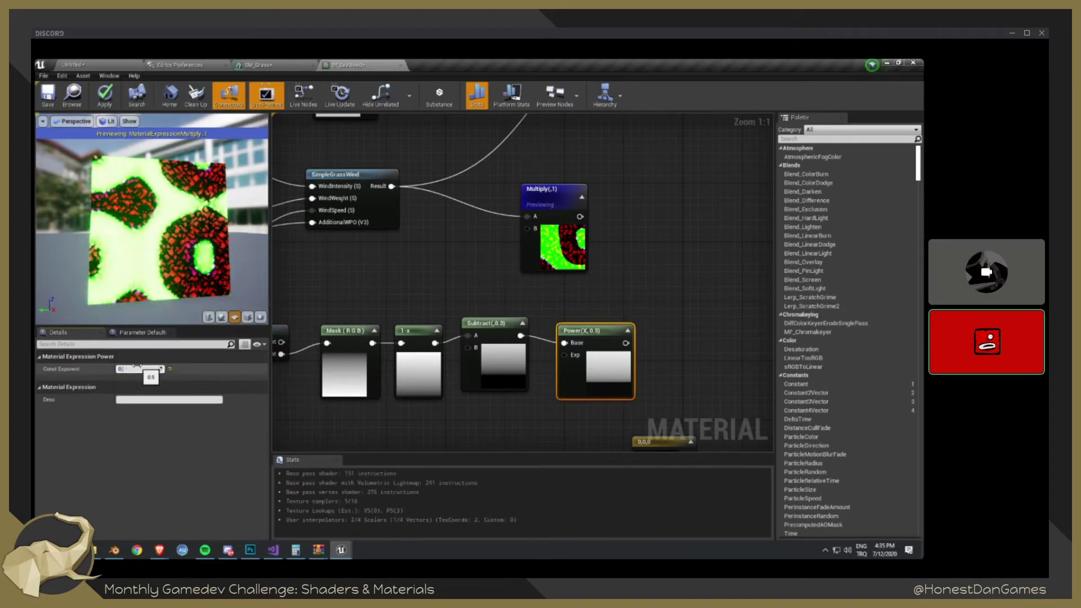
{"action": "type", "text": ".9"}
{"action": "key", "text": "Return"}
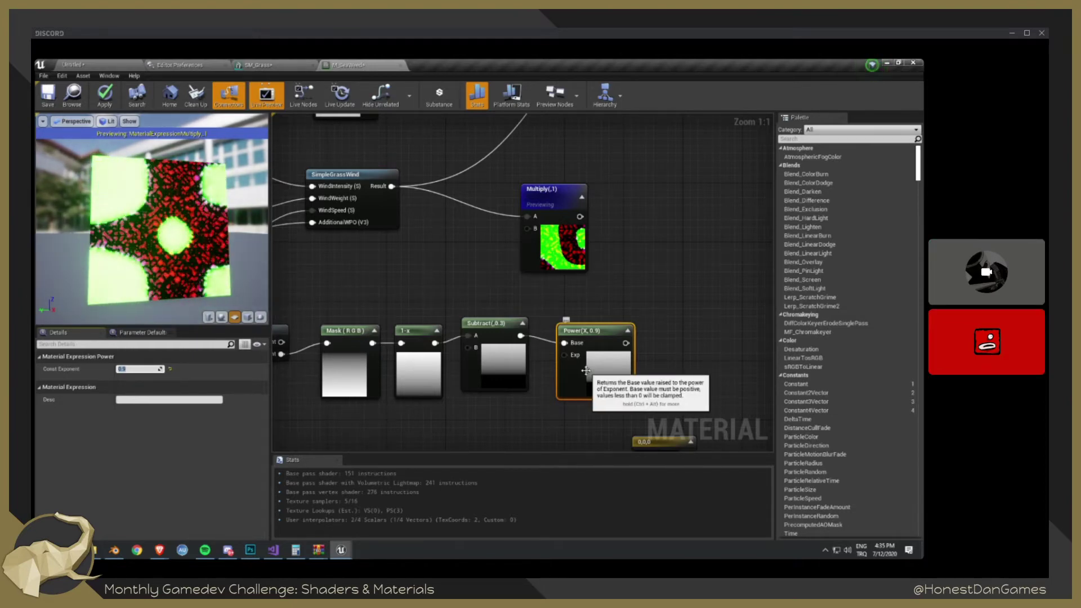
- Try an exponent of 1.4 on the Power node, delete it and connect the Subtract result directly to the Multiply node's B input
{"action": "key", "text": "Return"}
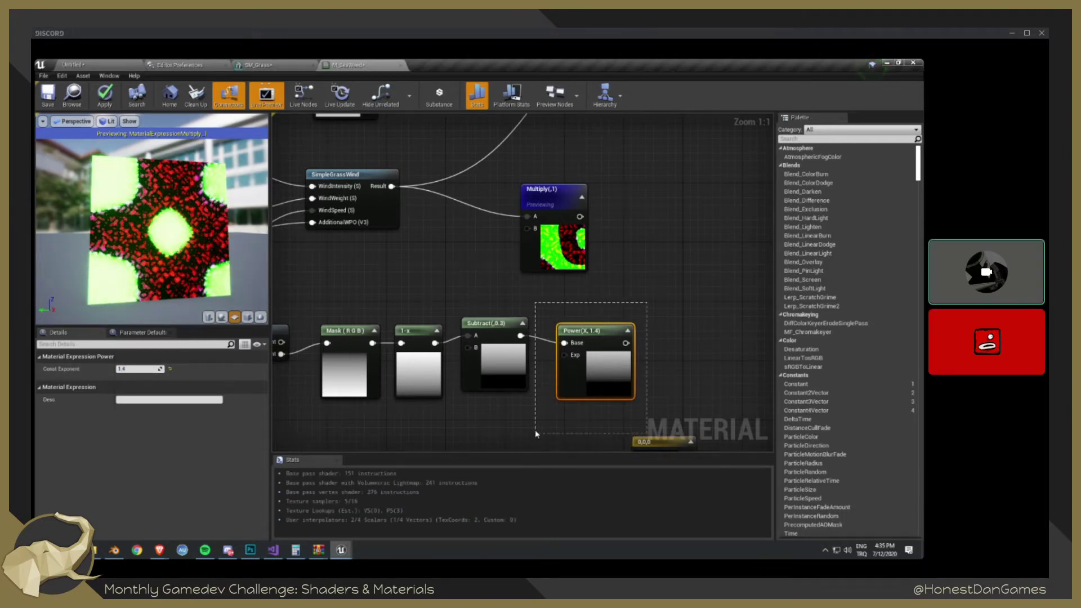
{"action": "key", "text": "Delete"}
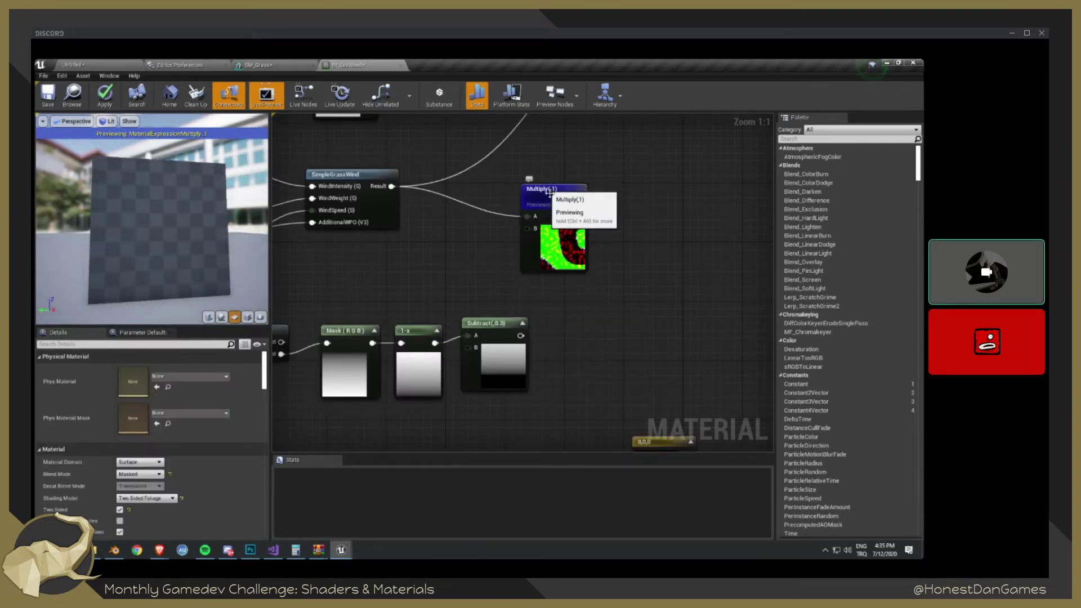
{"action": "left_click_drag", "start_coordinate": [550, 190], "coordinate": [586, 197]}
{"action": "right_click_drag", "start_coordinate": [556, 306], "coordinate": [611, 296]}
{"action": "left_click_drag", "start_coordinate": [578, 326], "coordinate": [631, 225]}
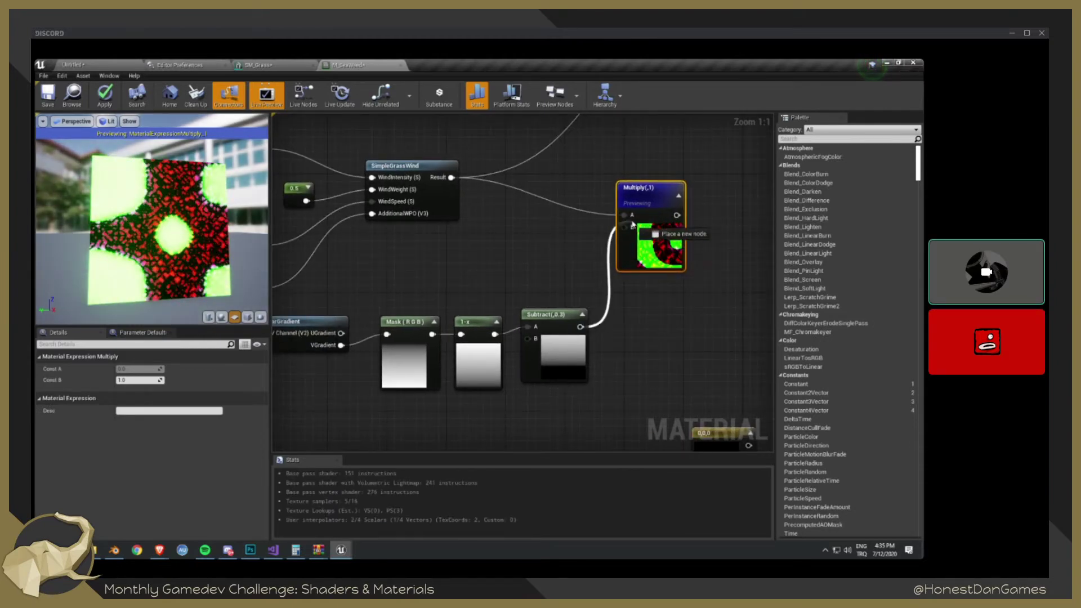
- Connect the Multiply result to World Position Offset on the M_SeaWeed node and stop previewing the Multiply node
{"action": "right_click_drag", "start_coordinate": [714, 244], "coordinate": [648, 279]}
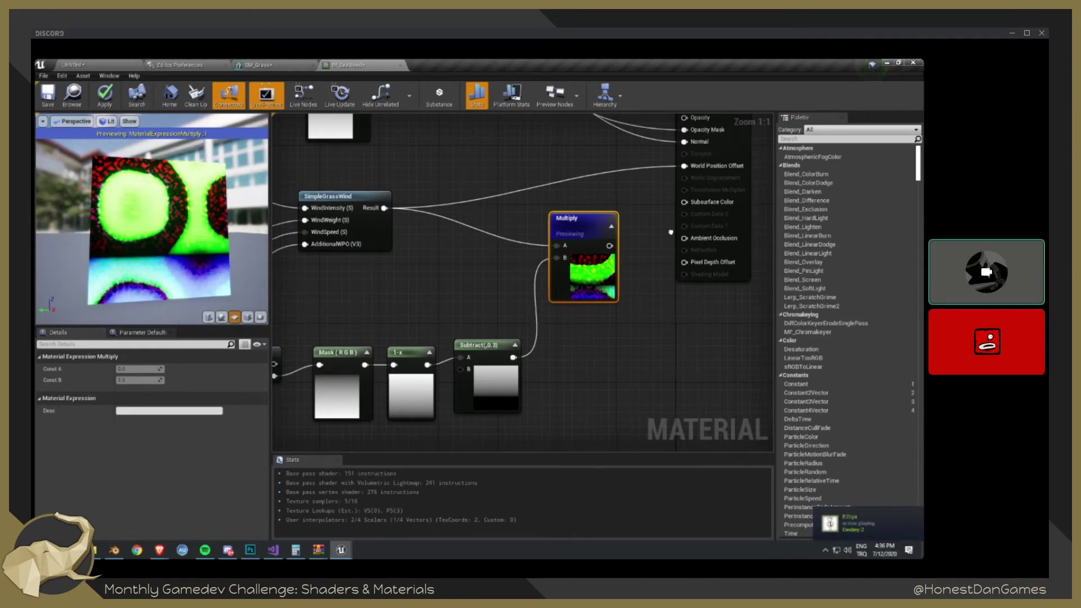
{"action": "right_click_drag", "start_coordinate": [611, 246], "coordinate": [543, 356]}
{"action": "left_click_drag", "start_coordinate": [543, 357], "coordinate": [620, 276]}
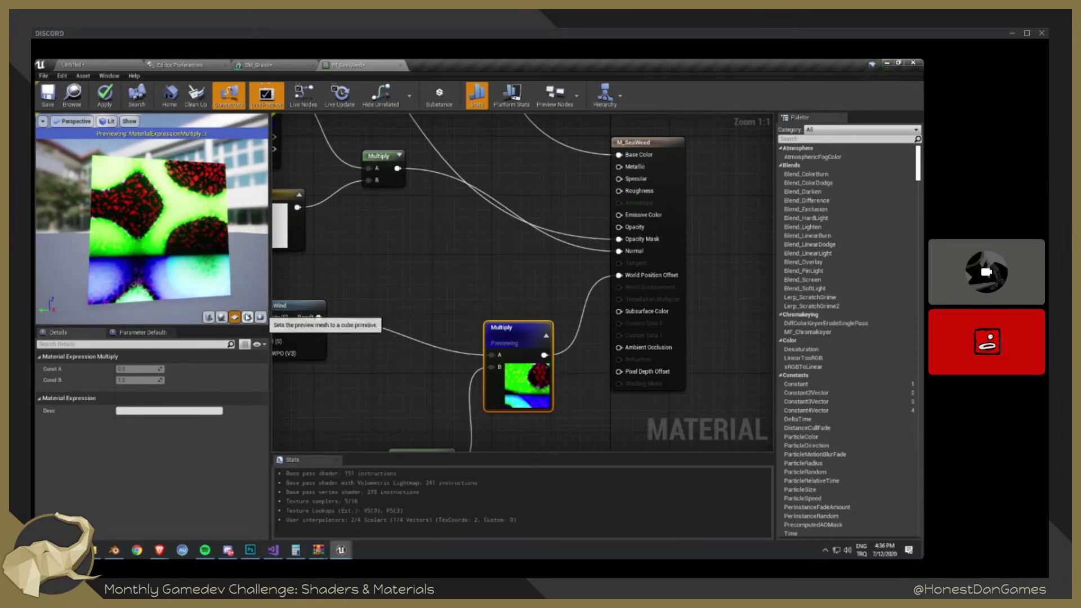
{"action": "right_click", "coordinate": [531, 333]}
{"action": "left_click", "coordinate": [565, 346]}
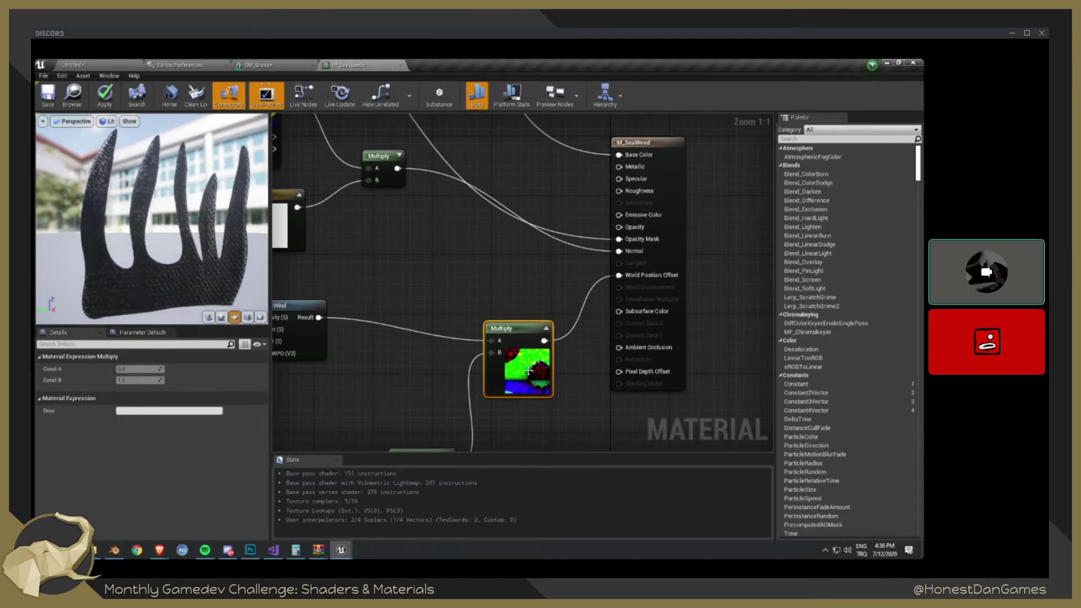
- Take the Subtract node out of the gradient chain and connect the 1-x result directly to the Multiply node's B input
{"action": "right_click_drag", "start_coordinate": [506, 415], "coordinate": [499, 335]}
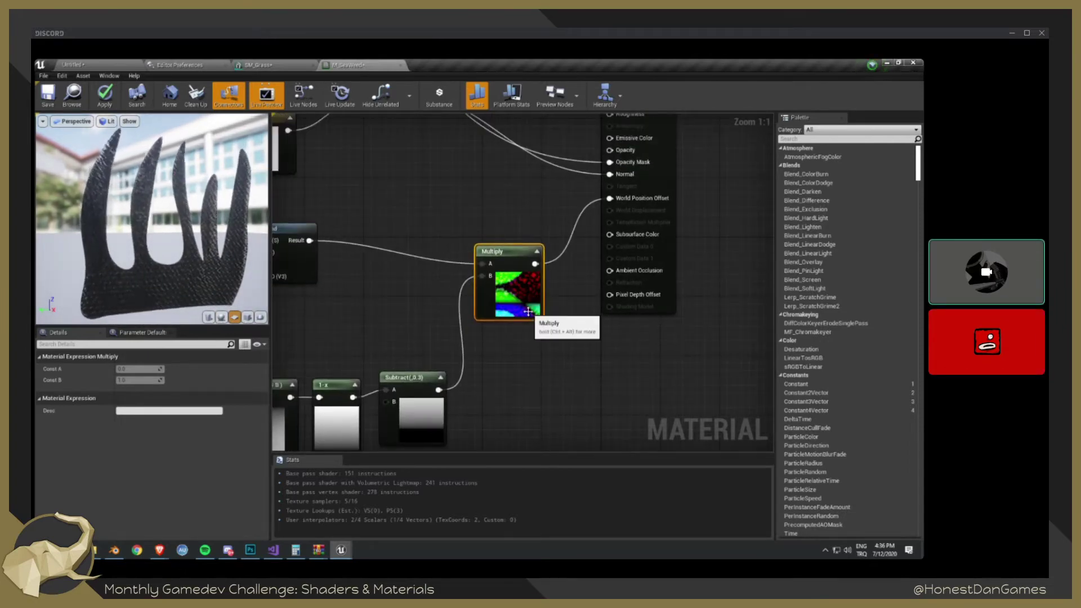
{"action": "right_click_drag", "start_coordinate": [540, 313], "coordinate": [447, 302]}
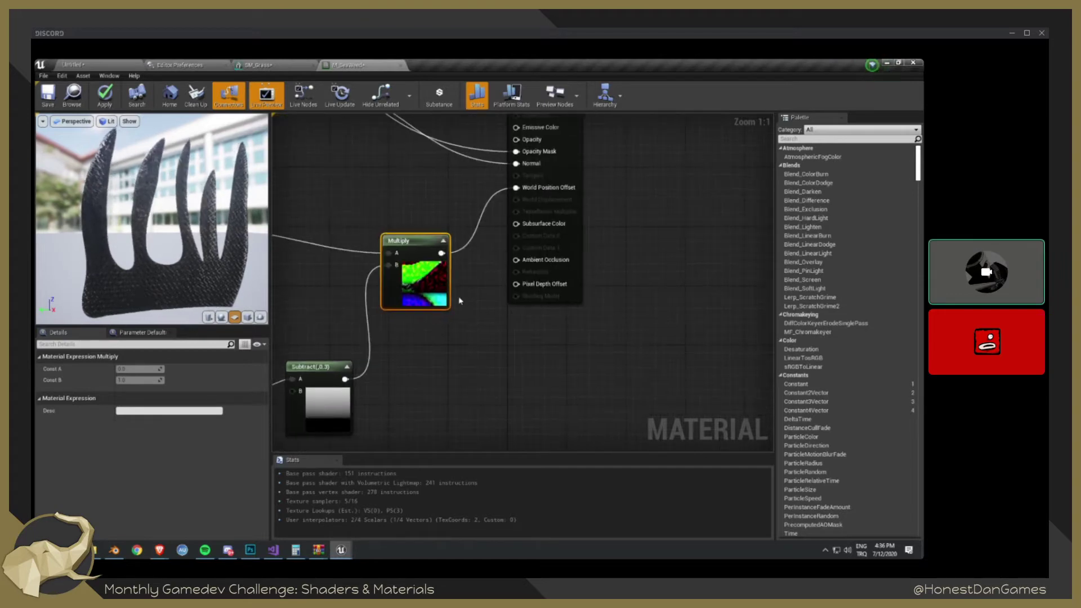
{"action": "left_click_drag", "start_coordinate": [447, 302], "coordinate": [380, 302]}
{"action": "left_click_drag", "start_coordinate": [330, 382], "coordinate": [416, 375]}
{"action": "left_click", "coordinate": [309, 376]}
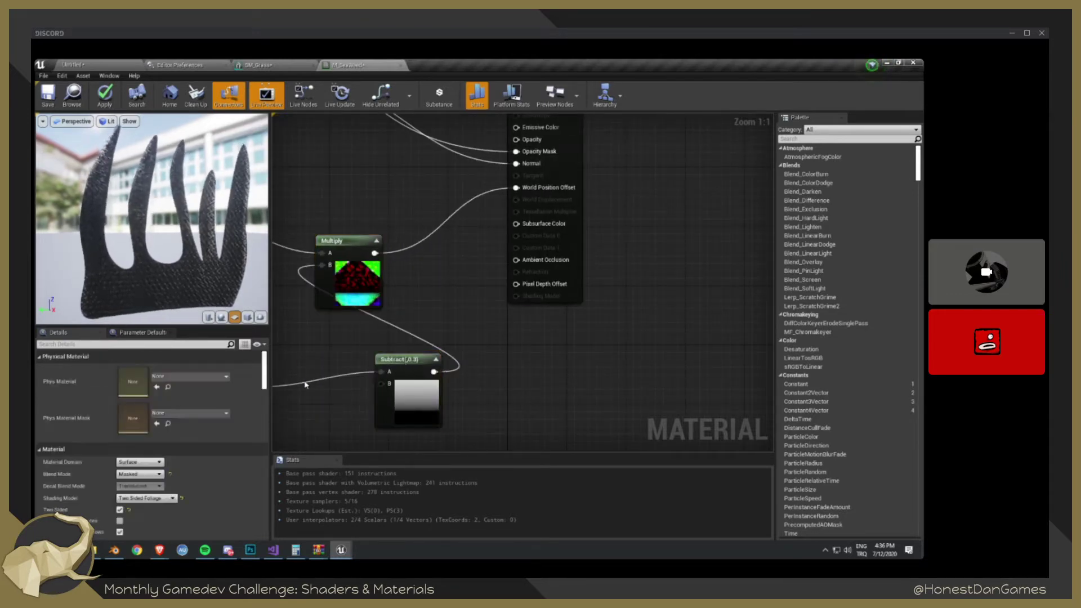
{"action": "right_click_drag", "start_coordinate": [299, 386], "coordinate": [417, 336]}
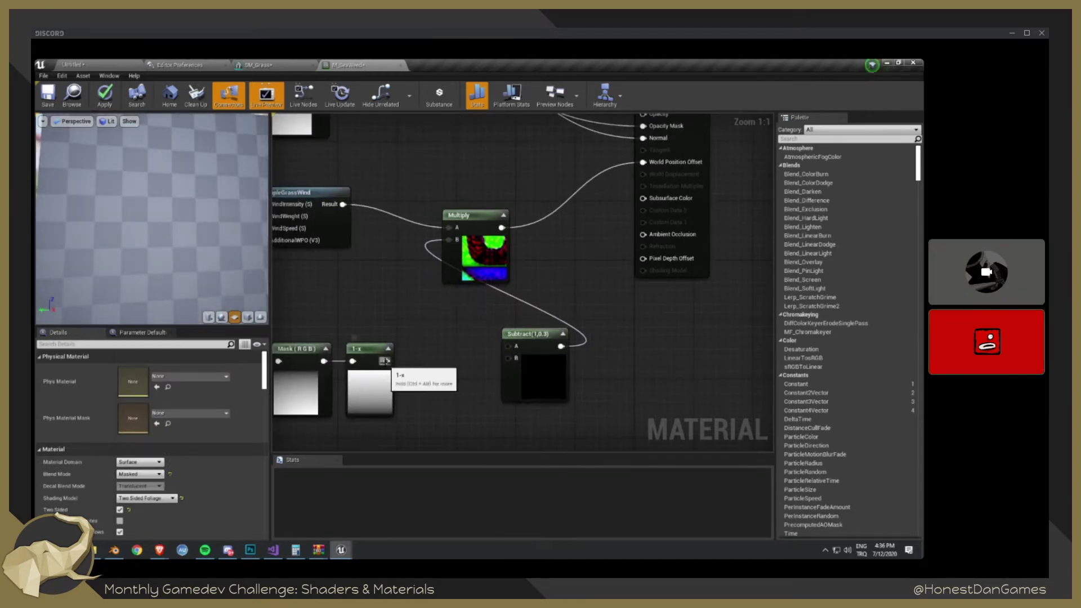
{"action": "left_click_drag", "start_coordinate": [385, 361], "coordinate": [448, 240]}
- Try the Subtract node between the Multiply result and World Position Offset, using the Multiply result as its A input
{"action": "right_click_drag", "start_coordinate": [558, 250], "coordinate": [504, 288]}
{"action": "left_click_drag", "start_coordinate": [468, 374], "coordinate": [580, 243]}
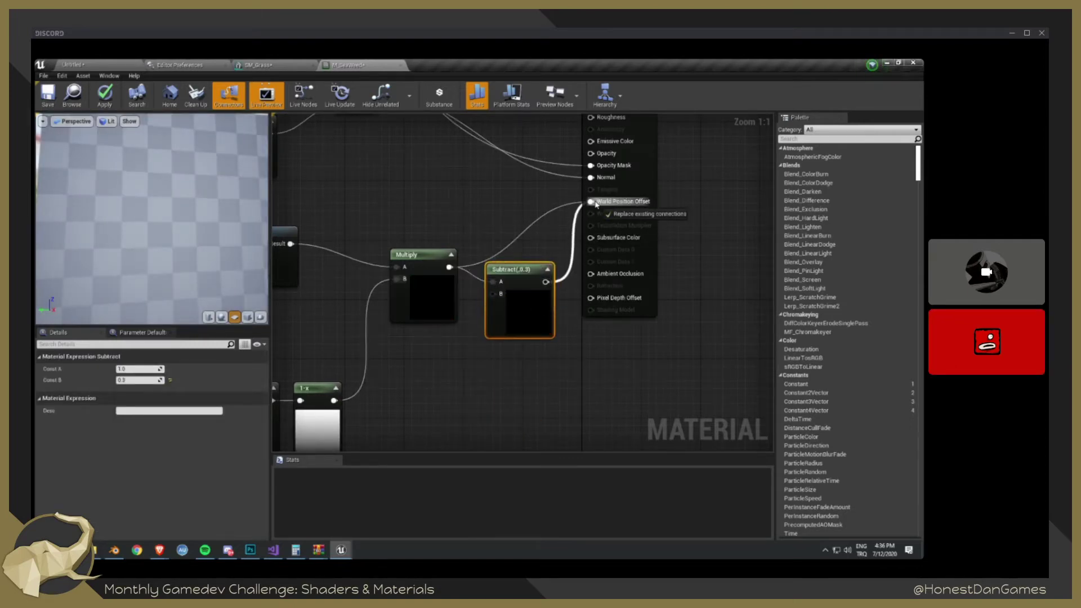
{"action": "left_click_drag", "start_coordinate": [595, 204], "coordinate": [592, 202]}
{"action": "left_click_drag", "start_coordinate": [533, 292], "coordinate": [533, 248]}
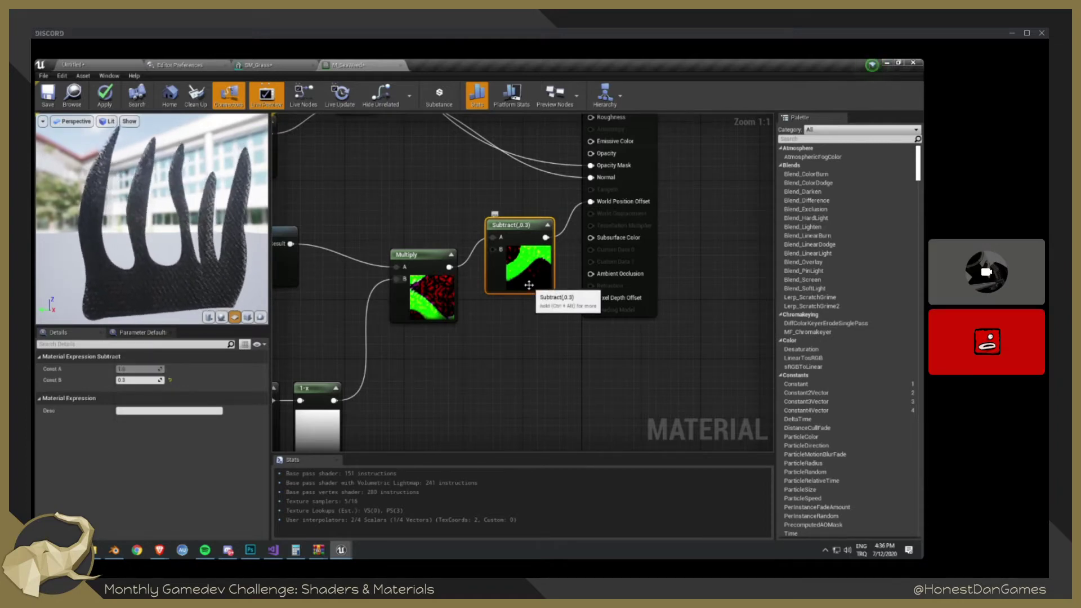
- Move the Noise node a little farther away from the LinearGradient and SimpleGrassWind nodes
{"action": "right_click_drag", "start_coordinate": [392, 360], "coordinate": [390, 302]}
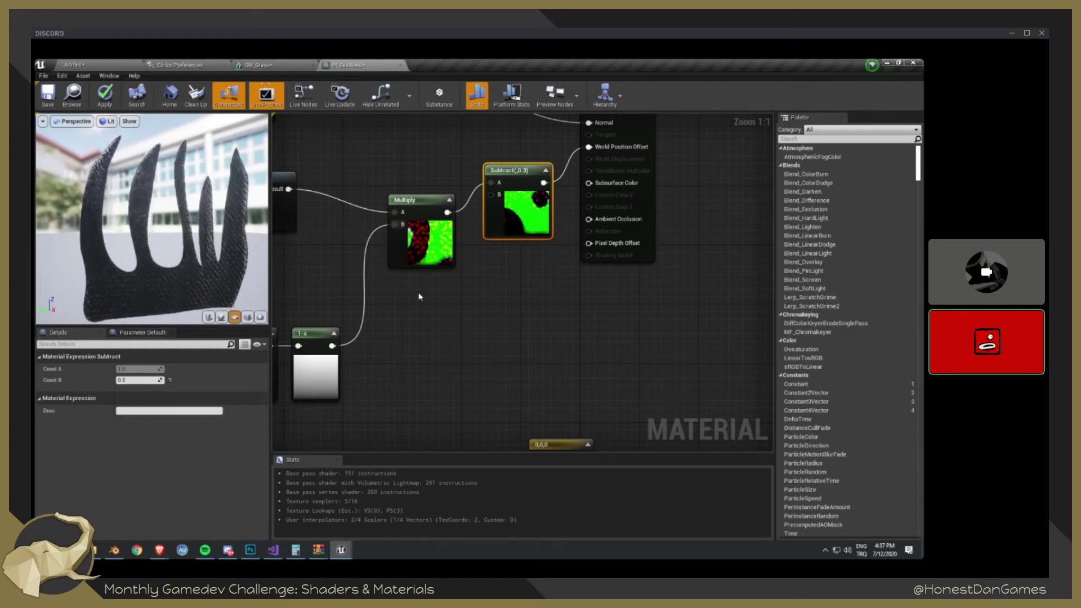
{"action": "right_click_drag", "start_coordinate": [419, 296], "coordinate": [659, 293]}
{"action": "scroll", "coordinate": [626, 293], "scroll_direction": "down", "scroll_amount": 1}
{"action": "left_click_drag", "start_coordinate": [333, 286], "coordinate": [293, 286]}
{"action": "mouse_move", "coordinate": [407, 287]}
{"action": "right_mouse_down"}
{"action": "mouse_move", "coordinate": [467, 281]}
{"action": "mouse_move", "coordinate": [427, 290]}
{"action": "right_mouse_up"}
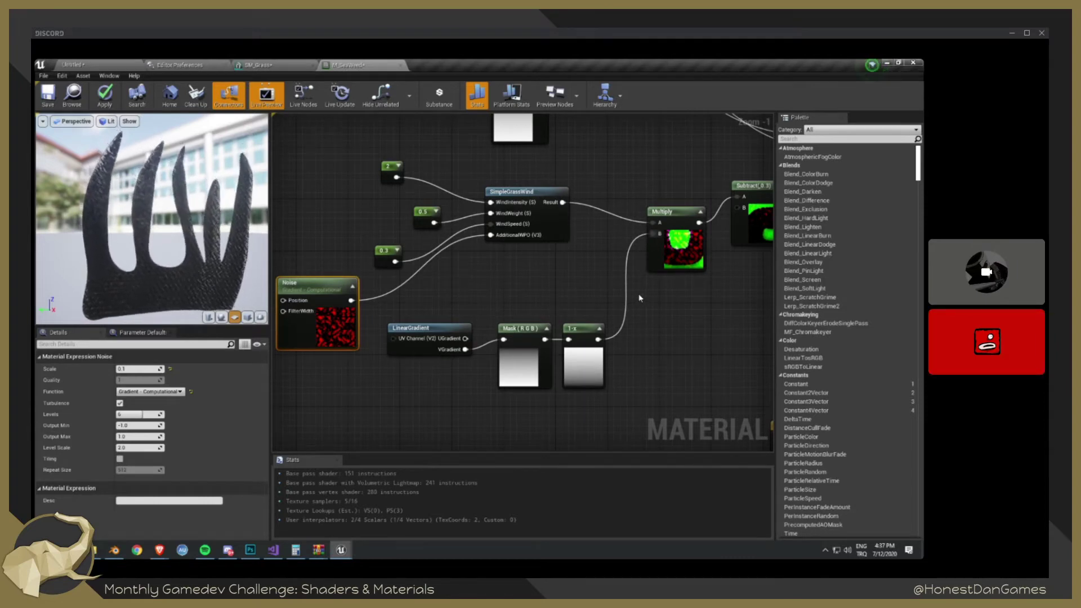
{"action": "right_click_drag", "start_coordinate": [648, 297], "coordinate": [445, 332]}
{"action": "scroll", "coordinate": [505, 291], "scroll_direction": "up", "scroll_amount": 1}
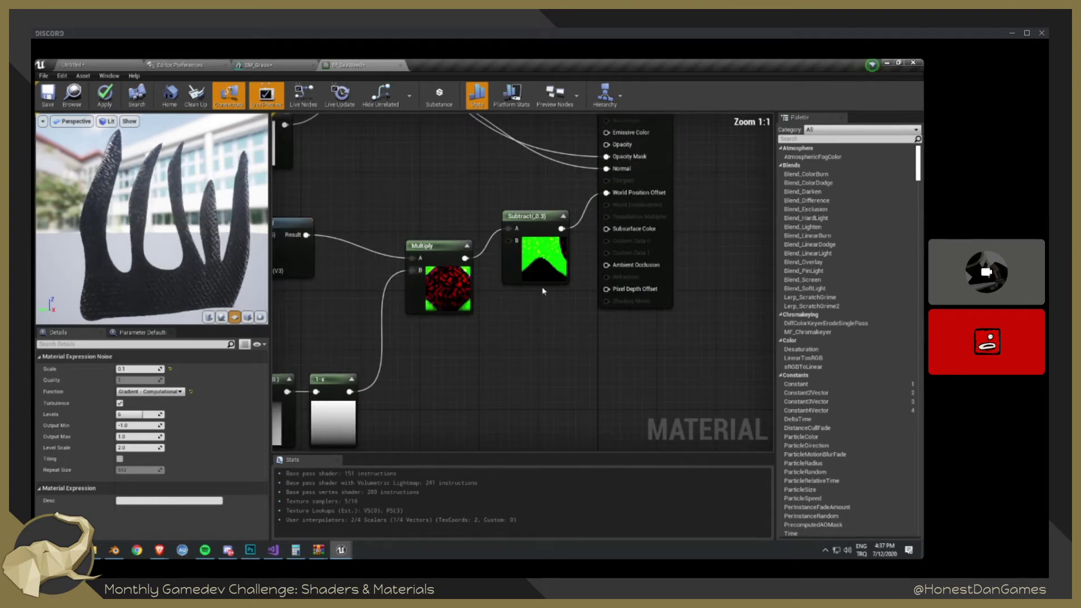
- Adjust the positions of the Multiply and Subtract nodes in front of World Position Offset
{"action": "right_click_drag", "start_coordinate": [543, 291], "coordinate": [476, 347]}
{"action": "left_click", "coordinate": [469, 345]}
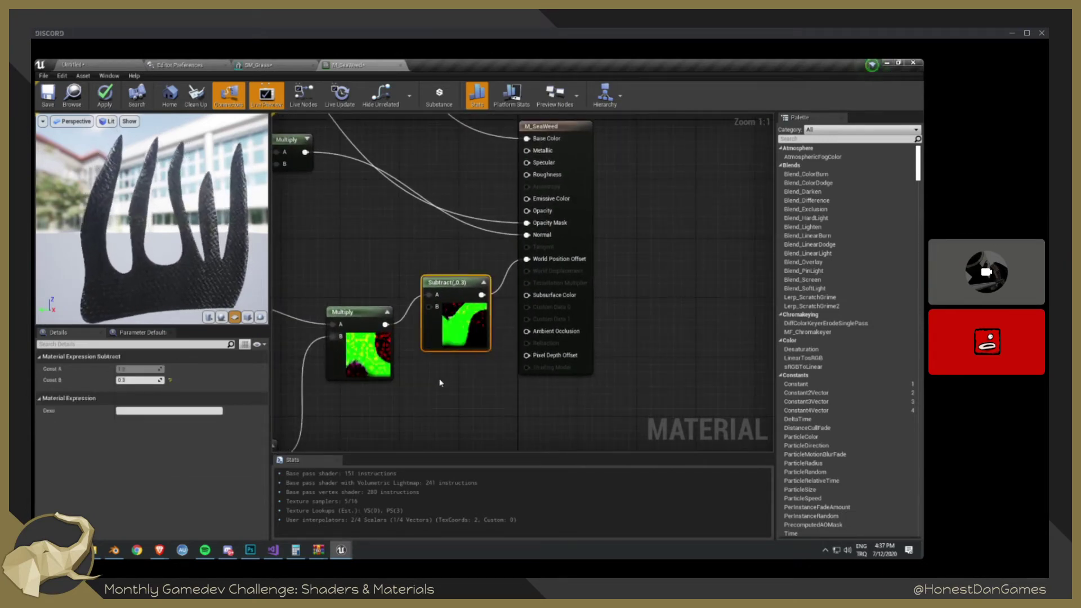
{"action": "right_click_drag", "start_coordinate": [440, 382], "coordinate": [455, 348]}
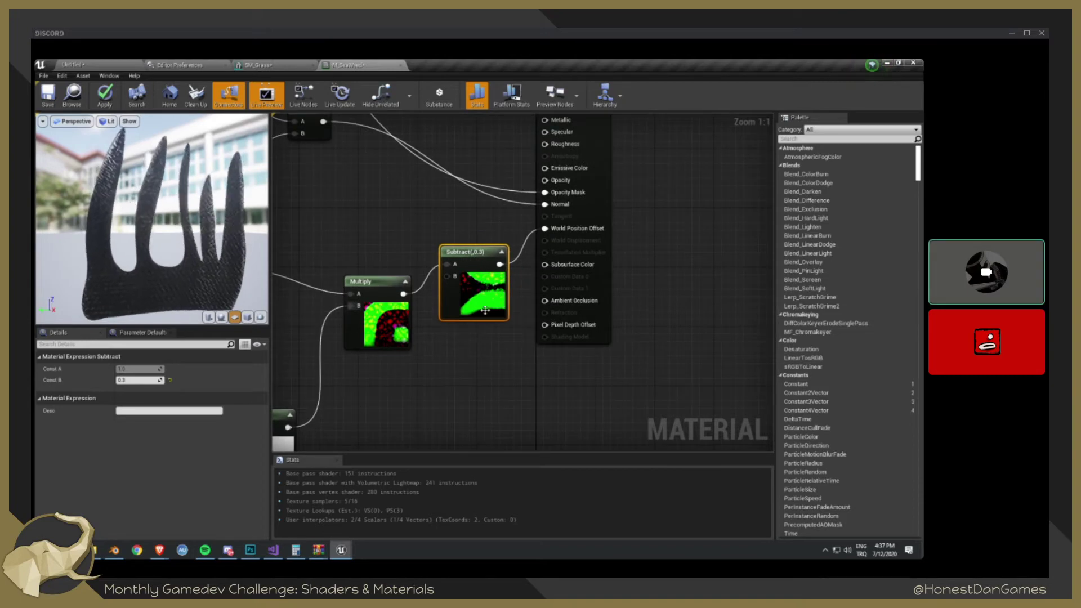
{"action": "mouse_move", "coordinate": [485, 310]}
{"action": "left_mouse_down"}
{"action": "mouse_move", "coordinate": [474, 325]}
{"action": "mouse_move", "coordinate": [482, 310]}
{"action": "left_mouse_up"}
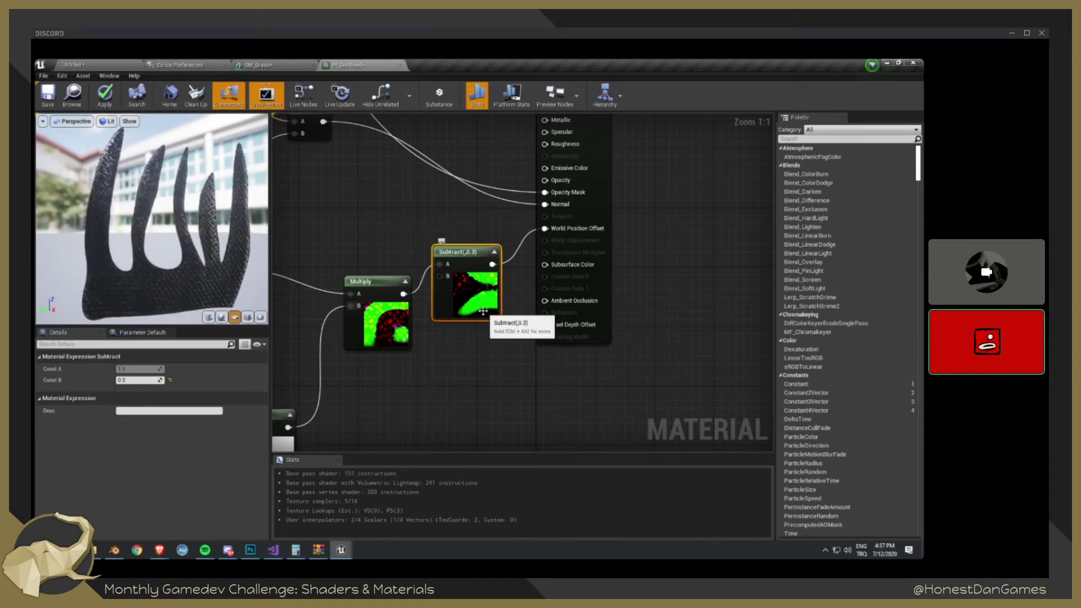
{"action": "right_click_drag", "start_coordinate": [443, 343], "coordinate": [524, 309]}
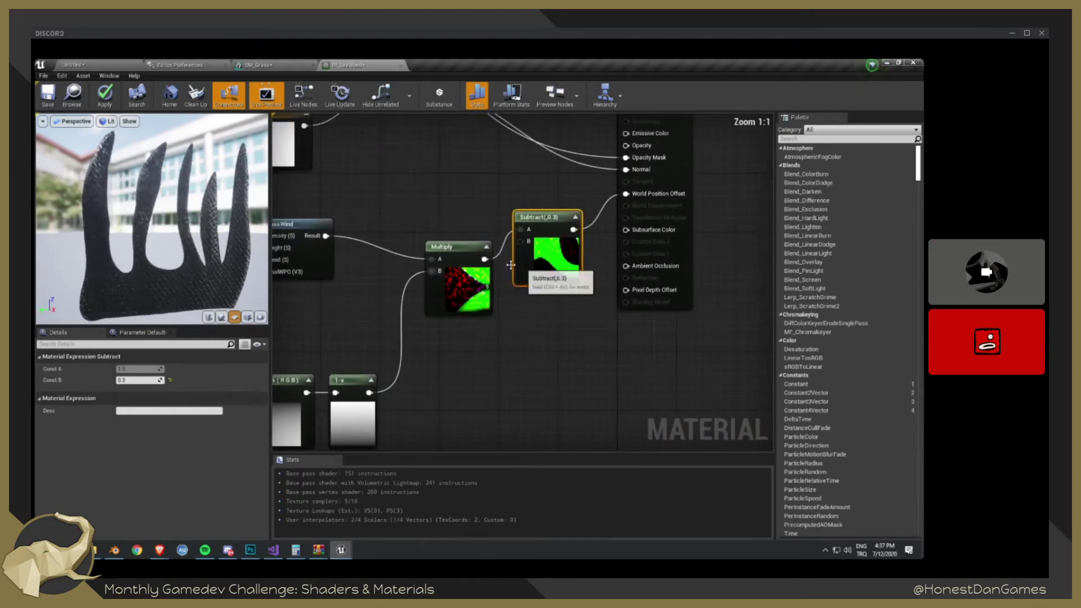
{"action": "left_click_drag", "start_coordinate": [445, 264], "coordinate": [422, 279]}
{"action": "left_click_drag", "start_coordinate": [560, 274], "coordinate": [552, 288]}
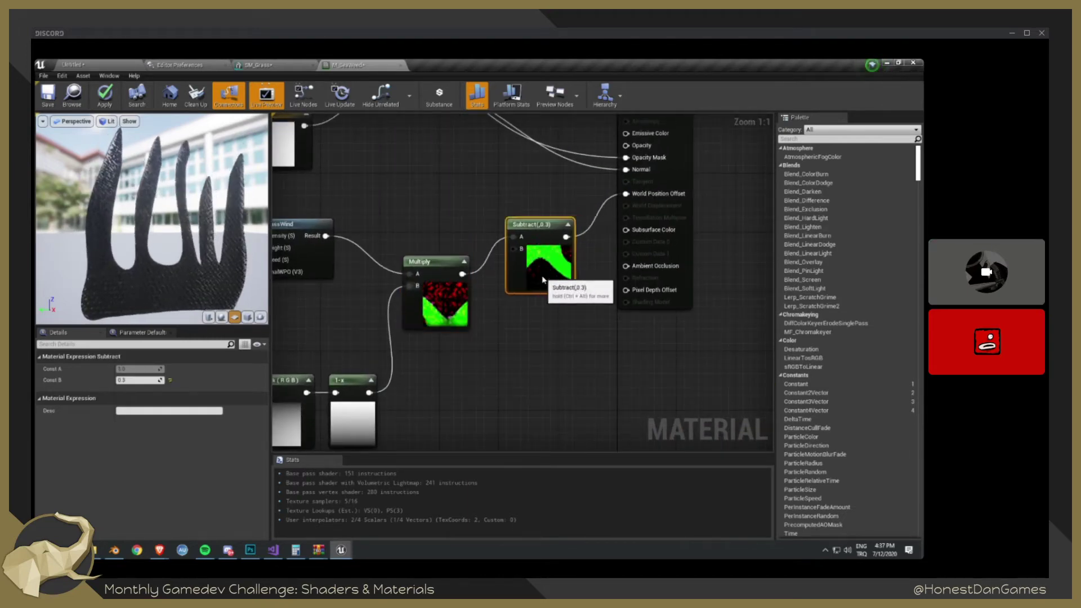
{"action": "right_click_drag", "start_coordinate": [540, 278], "coordinate": [609, 318]}
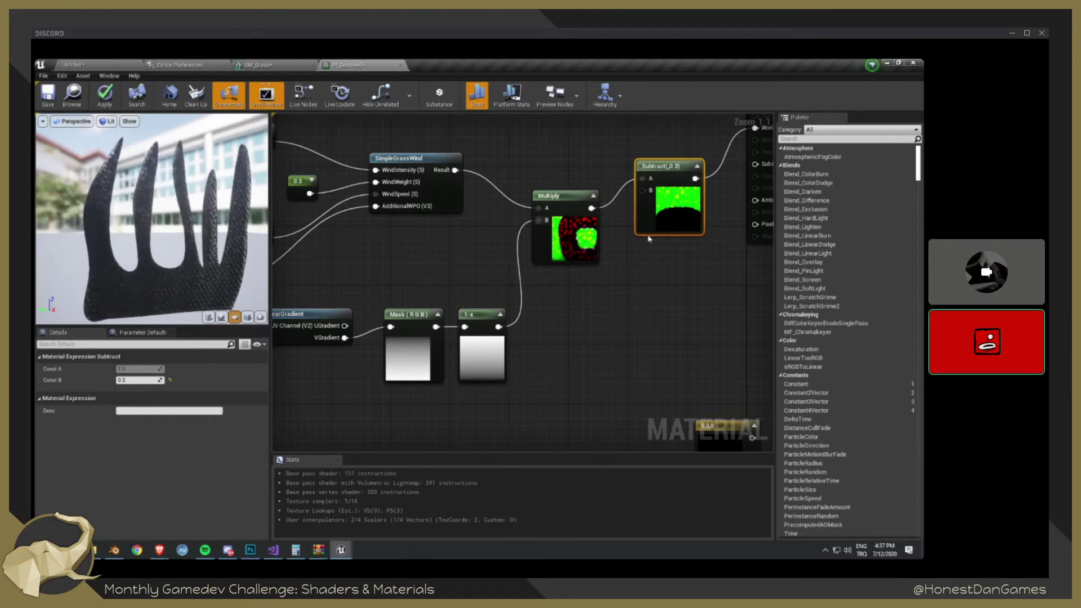
- Disconnect the Multiply result from the Subtract node and the 1-x result from the Multiply node's B input
{"action": "left_click", "coordinate": [615, 198], "text": "alt"}
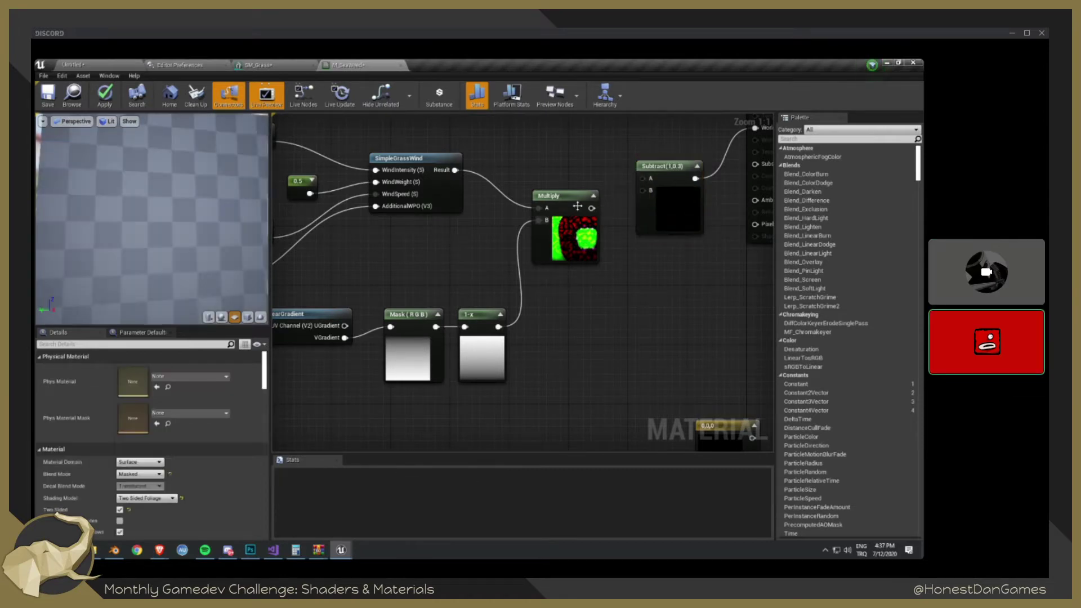
{"action": "left_click_drag", "start_coordinate": [570, 204], "coordinate": [607, 191]}
{"action": "left_click", "coordinate": [536, 262], "text": "alt"}
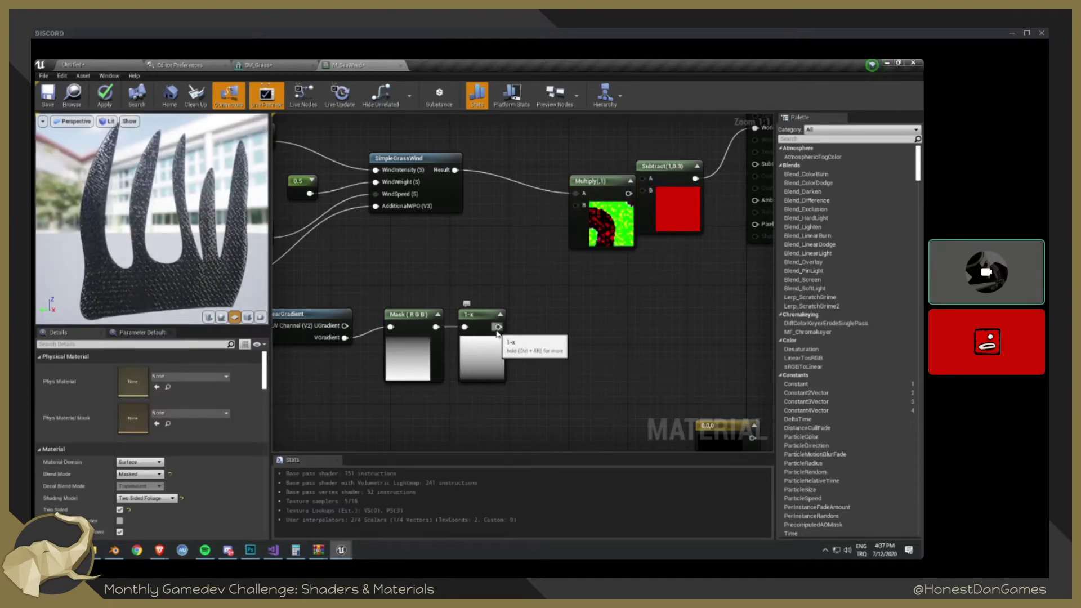
{"action": "left_click_drag", "start_coordinate": [498, 327], "coordinate": [545, 318]}
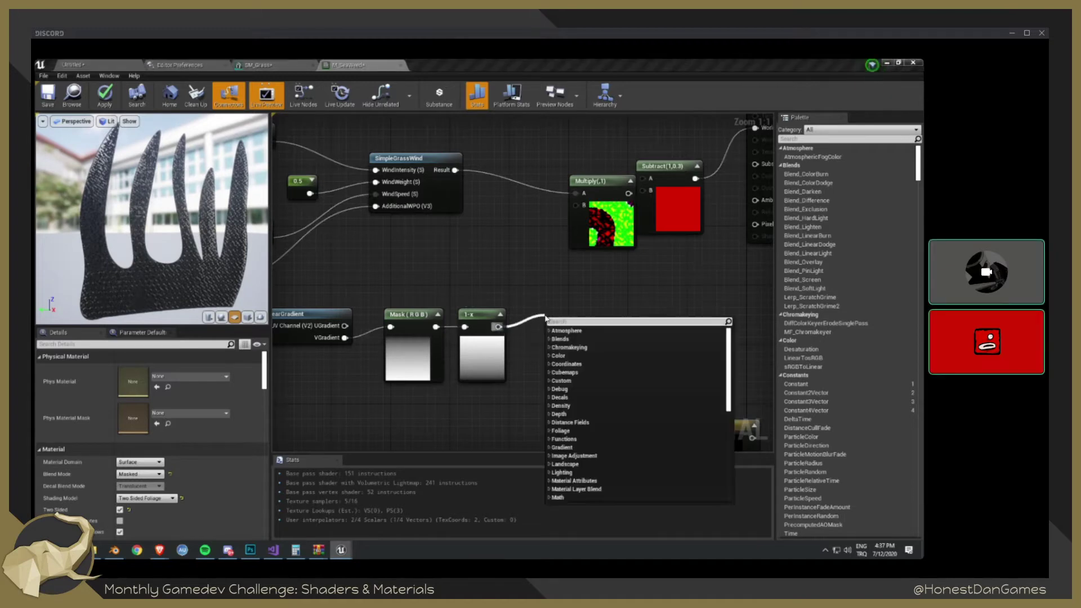
{"action": "key", "text": "Escape"}
- Add a Clamp node with Min 0 and Max 1 between the Multiply result and the Subtract node's A input
{"action": "left_click_drag", "start_coordinate": [621, 192], "coordinate": [595, 229]}
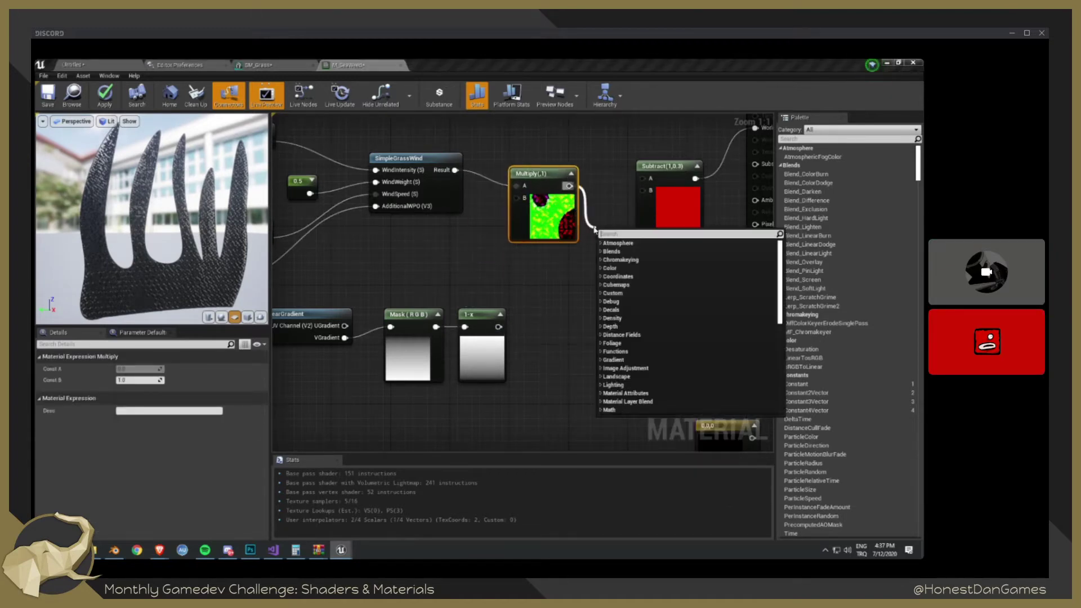
{"action": "type", "text": "clamp"}
{"action": "key", "text": "Return"}
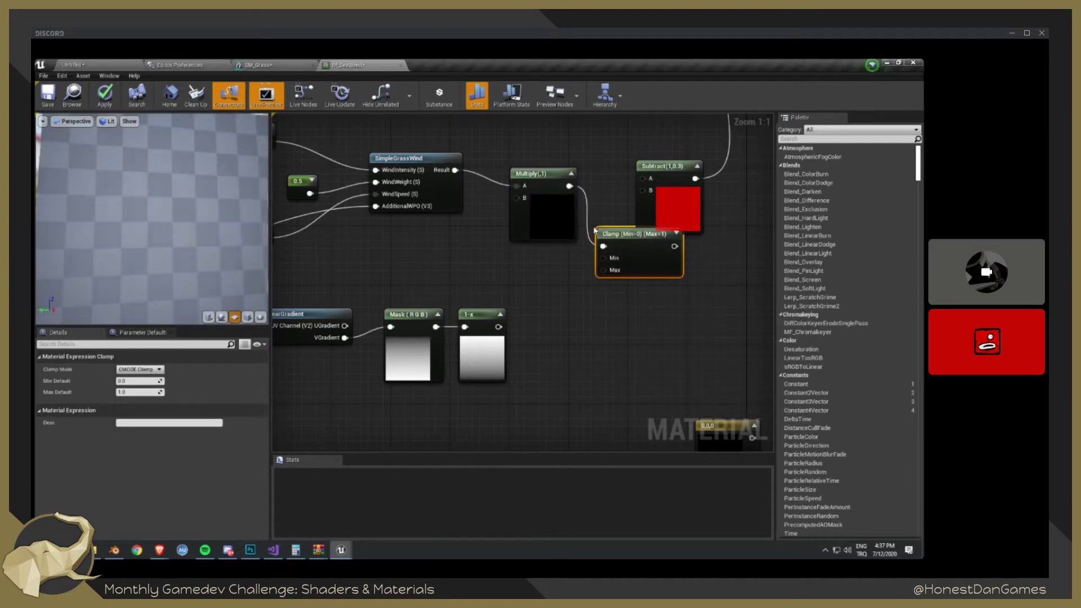
{"action": "left_click_drag", "start_coordinate": [654, 191], "coordinate": [699, 191]}
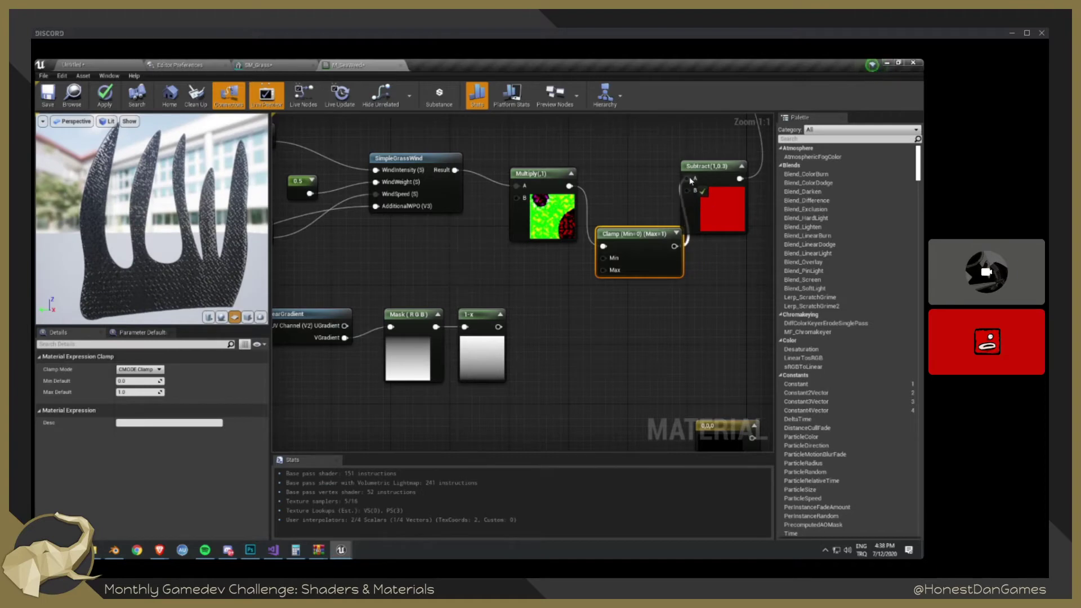
{"action": "left_click_drag", "start_coordinate": [691, 180], "coordinate": [690, 180]}
{"action": "left_click_drag", "start_coordinate": [649, 268], "coordinate": [648, 268]}
{"action": "left_click_drag", "start_coordinate": [649, 268], "coordinate": [617, 211]}
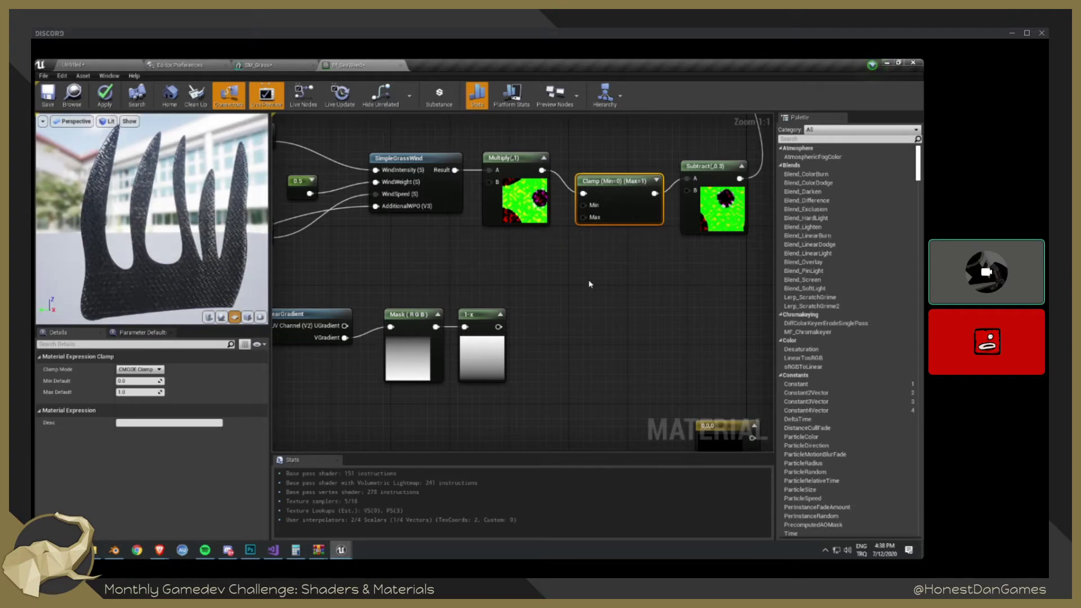
- Move the M_SeaWeed output node farther away from the Subtract node to make room in the graph
{"action": "left_click_drag", "start_coordinate": [536, 137], "coordinate": [690, 251]}
{"action": "right_click_drag", "start_coordinate": [704, 245], "coordinate": [583, 273]}
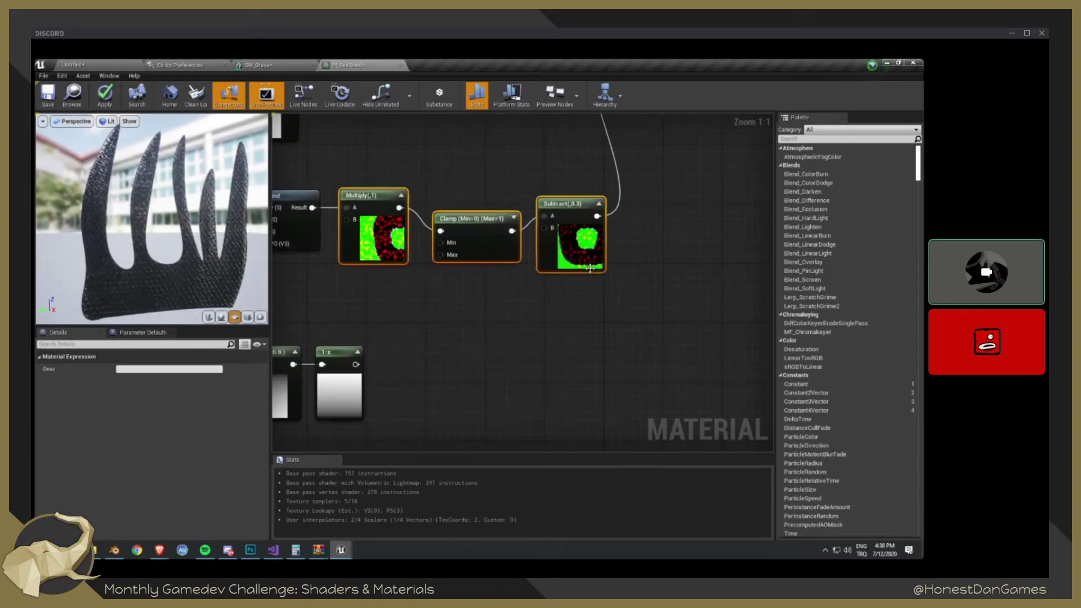
{"action": "scroll", "coordinate": [592, 268], "scroll_direction": "down", "scroll_amount": 4}
{"action": "left_click", "coordinate": [628, 149]}
{"action": "left_click_drag", "start_coordinate": [627, 149], "coordinate": [722, 151]}
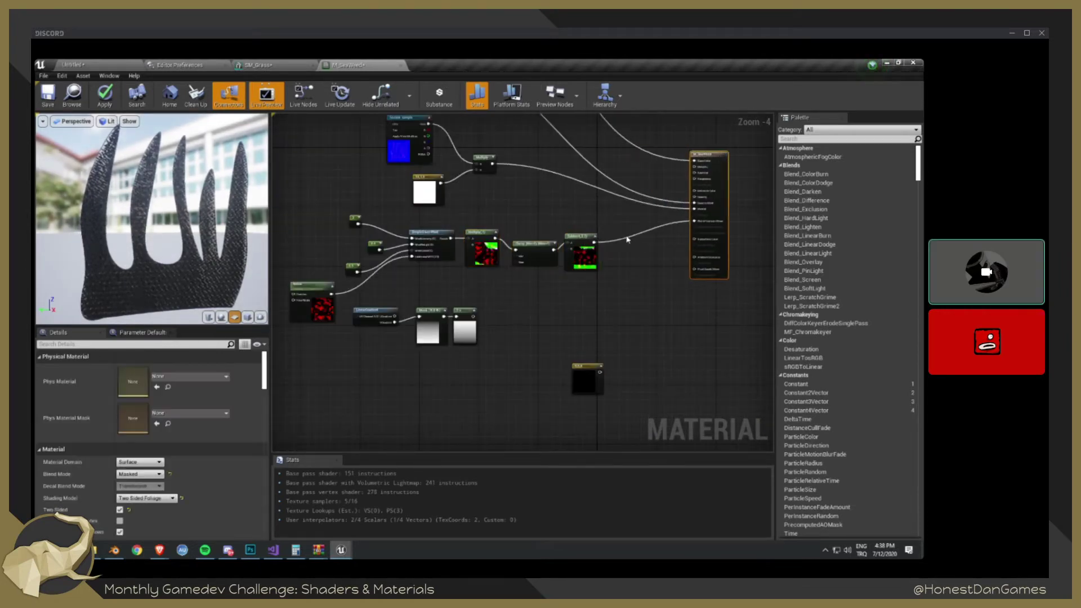
- Disconnect the Multiply result from the Clamp node and reconnect it to the Clamp input
{"action": "scroll", "coordinate": [630, 270], "scroll_direction": "up", "scroll_amount": 4}
{"action": "left_click", "coordinate": [642, 228]}
{"action": "right_click_drag", "start_coordinate": [516, 263], "coordinate": [599, 222]}
{"action": "left_click", "coordinate": [563, 162]}
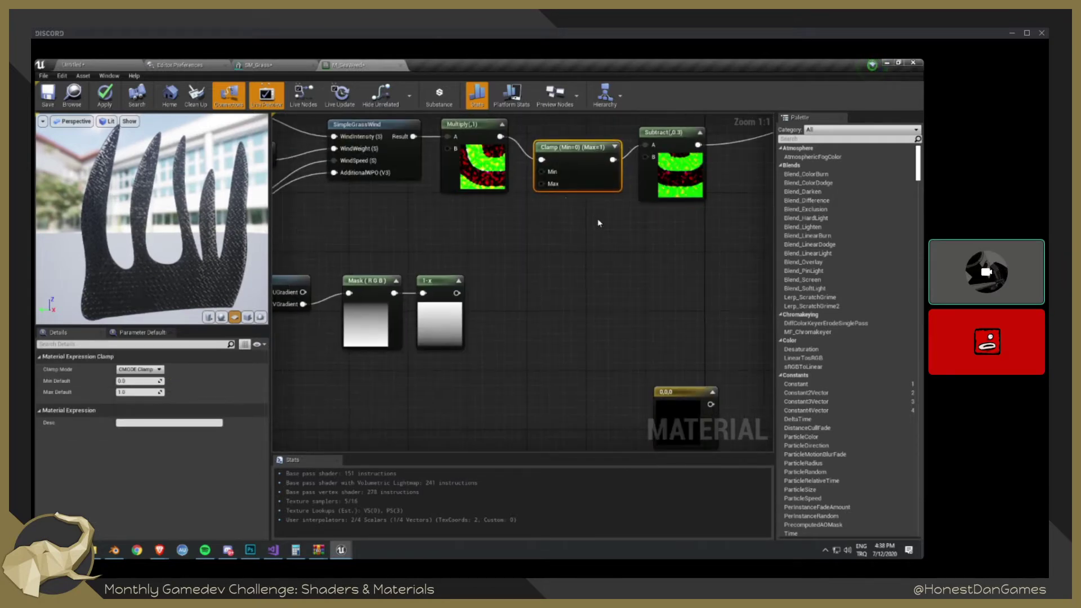
{"action": "left_click", "coordinate": [518, 148], "text": "alt"}
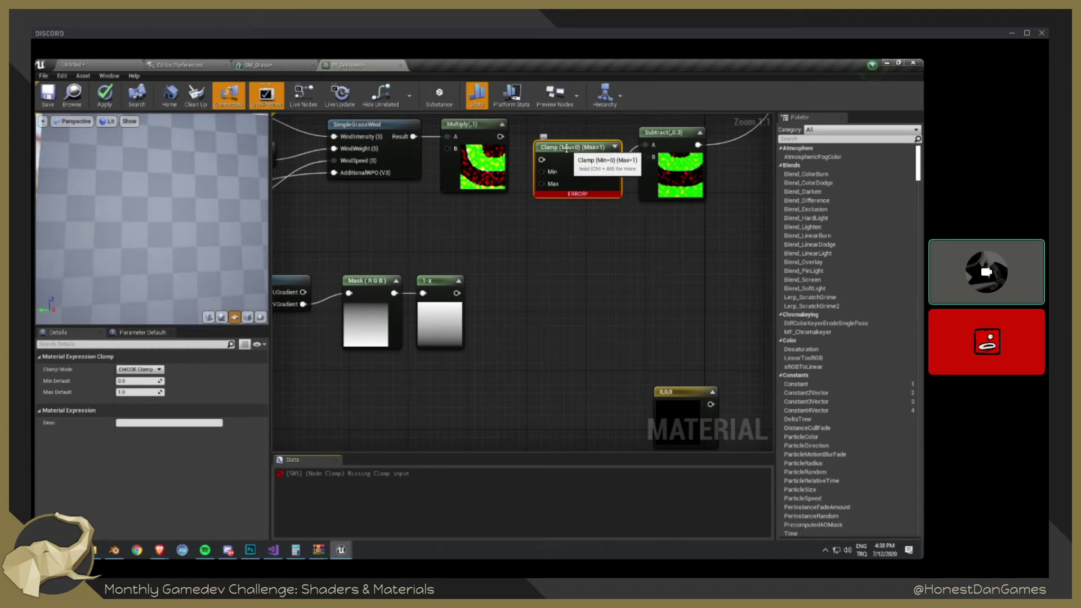
{"action": "left_click_drag", "start_coordinate": [542, 147], "coordinate": [501, 137]}
- Reattach the Subtract node to the 1-x output instead of the Clamp, and move the Multiply and Clamp nodes farther from SimpleGrassWind
{"action": "left_click", "coordinate": [629, 150]}
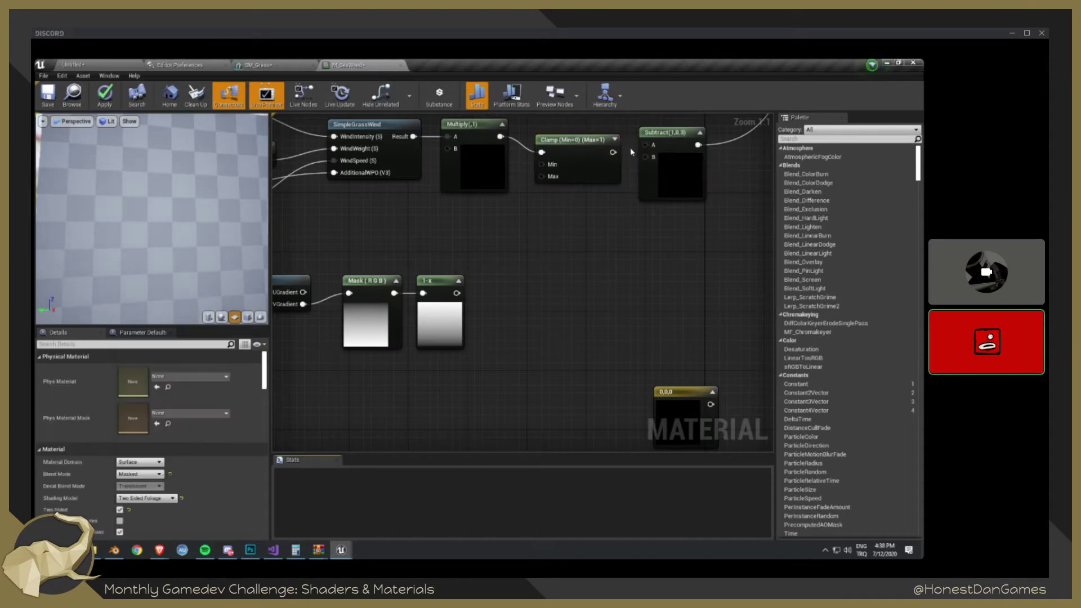
{"action": "left_click_drag", "start_coordinate": [702, 152], "coordinate": [459, 294]}
{"action": "scroll", "coordinate": [495, 281], "scroll_direction": "down", "scroll_amount": 2}
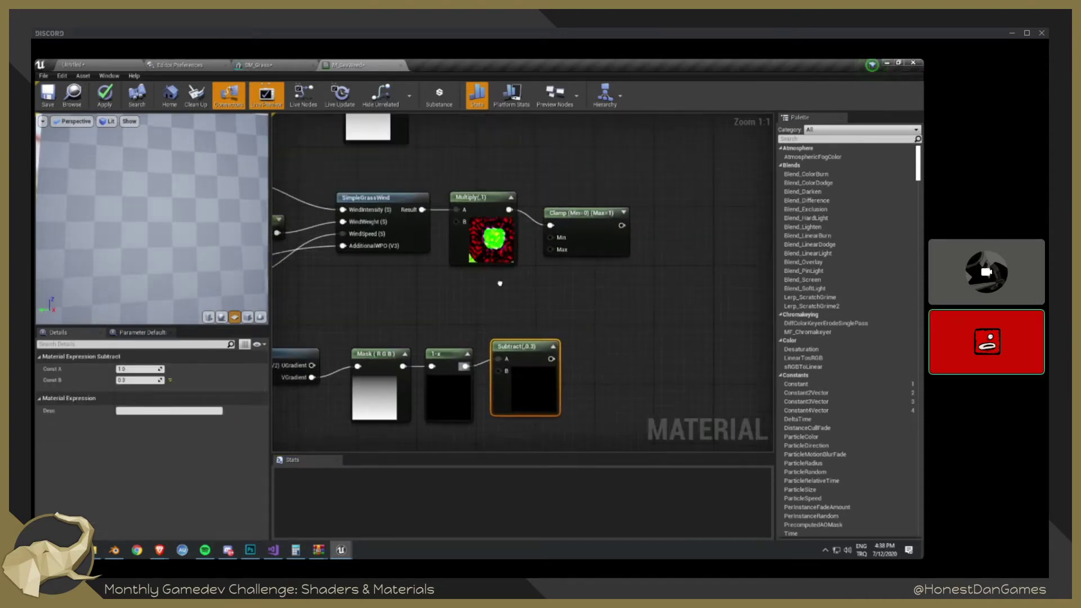
{"action": "left_click_drag", "start_coordinate": [512, 216], "coordinate": [703, 254]}
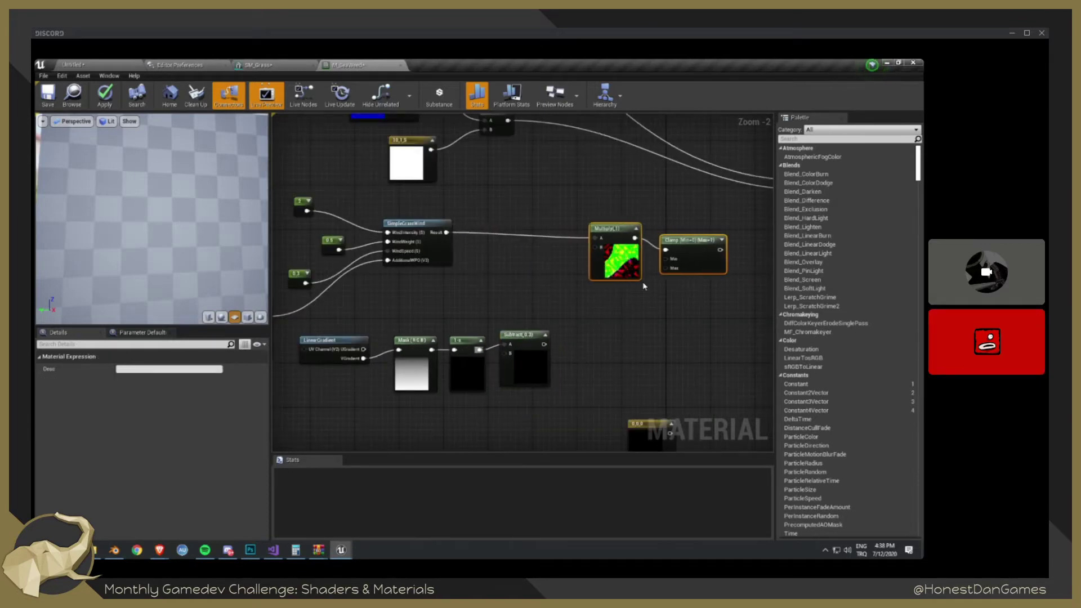
- Connect the Subtract output to the Multiply node's B input and line up the Clamp node beside Multiply
{"action": "left_click_drag", "start_coordinate": [544, 344], "coordinate": [555, 340]}
{"action": "left_click_drag", "start_coordinate": [589, 251], "coordinate": [596, 247]}
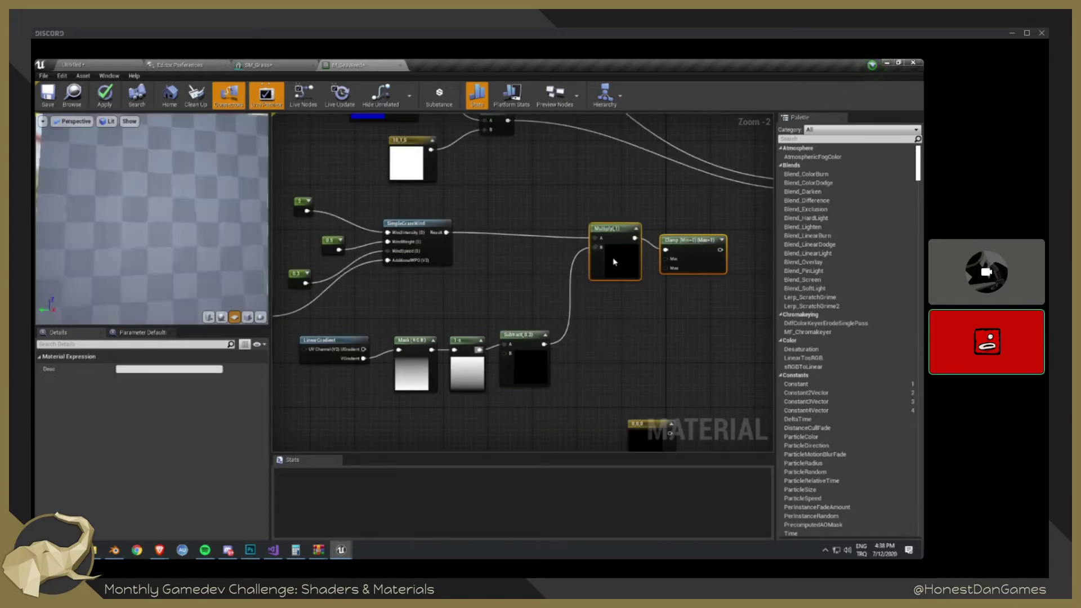
{"action": "right_click_drag", "start_coordinate": [680, 276], "coordinate": [595, 265]}
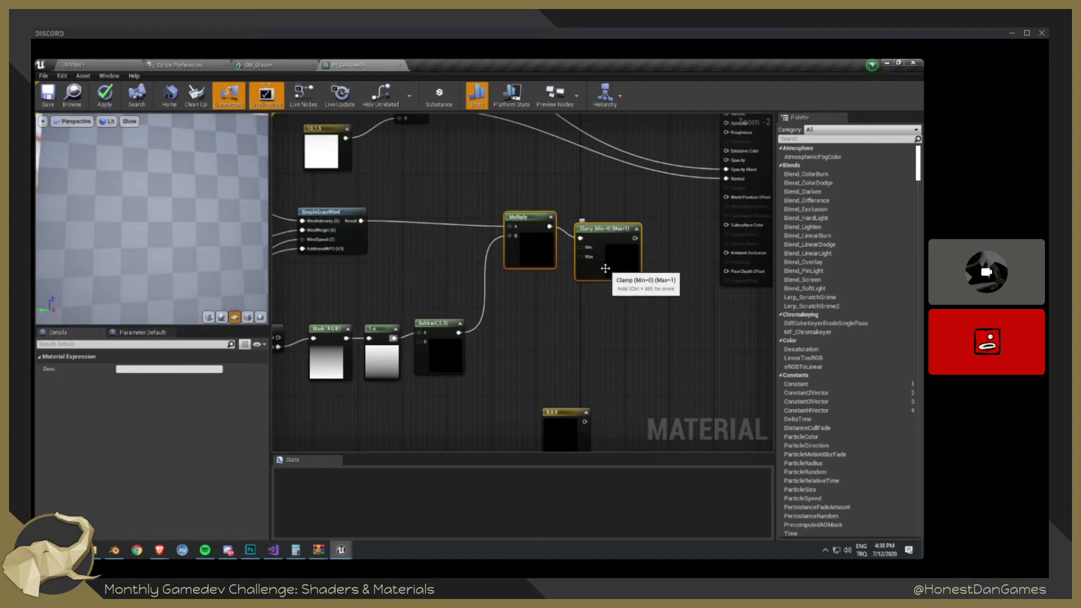
{"action": "left_click", "coordinate": [619, 307]}
{"action": "left_click", "coordinate": [629, 272]}
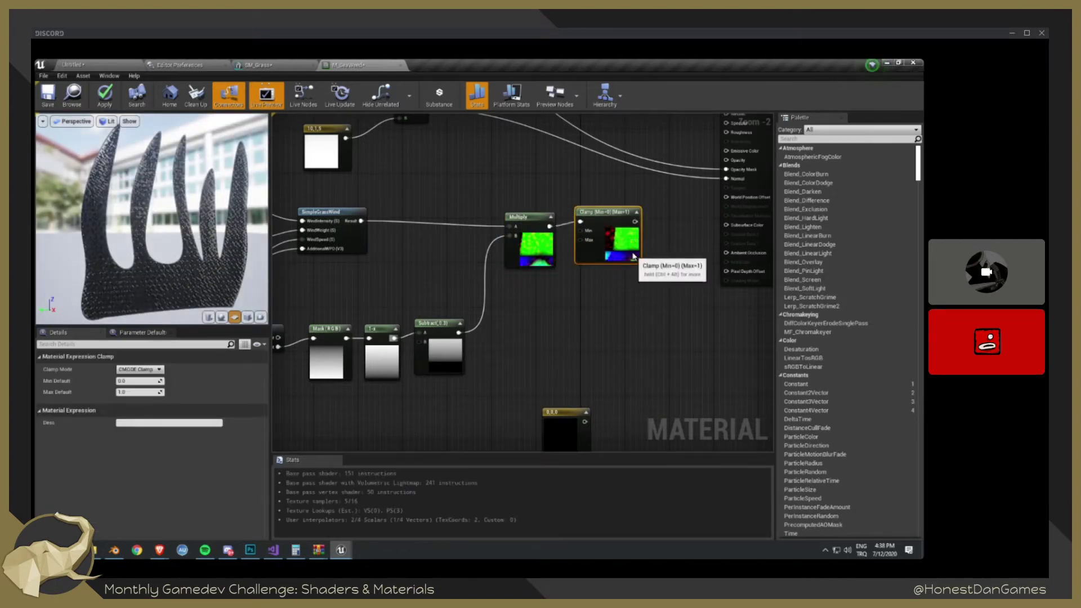
{"action": "scroll", "coordinate": [598, 280], "scroll_direction": "up", "scroll_amount": 2}
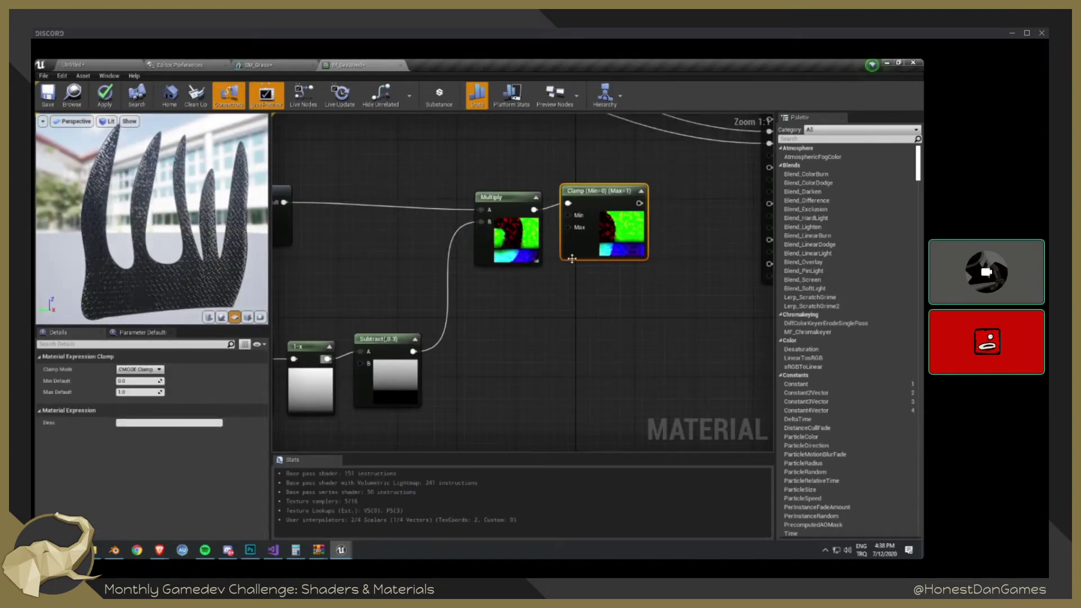
{"action": "left_click_drag", "start_coordinate": [617, 248], "coordinate": [615, 256]}
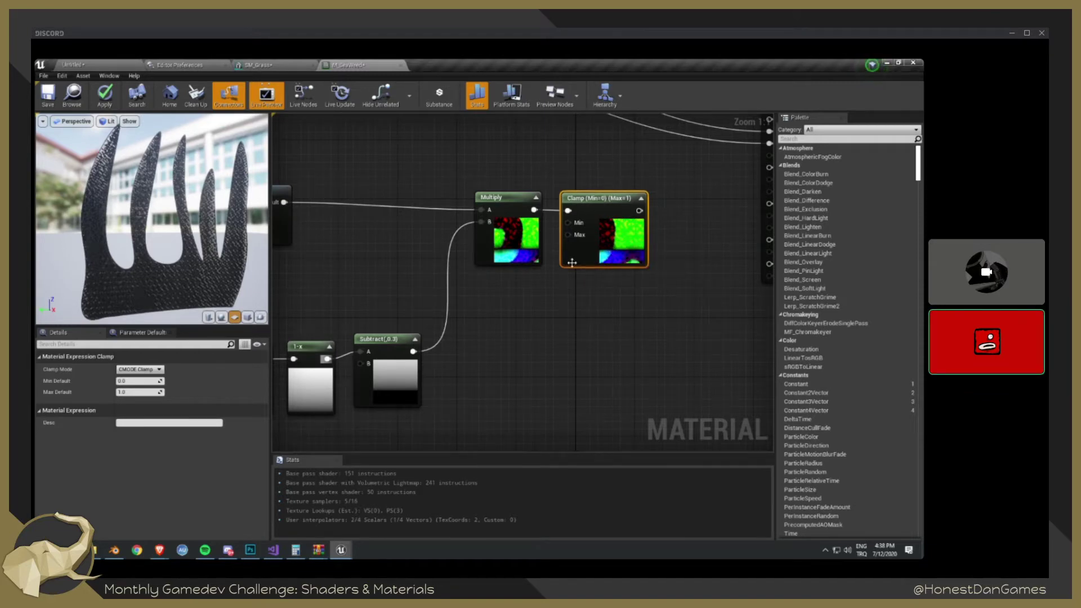
{"action": "left_click", "coordinate": [450, 271], "text": "alt"}
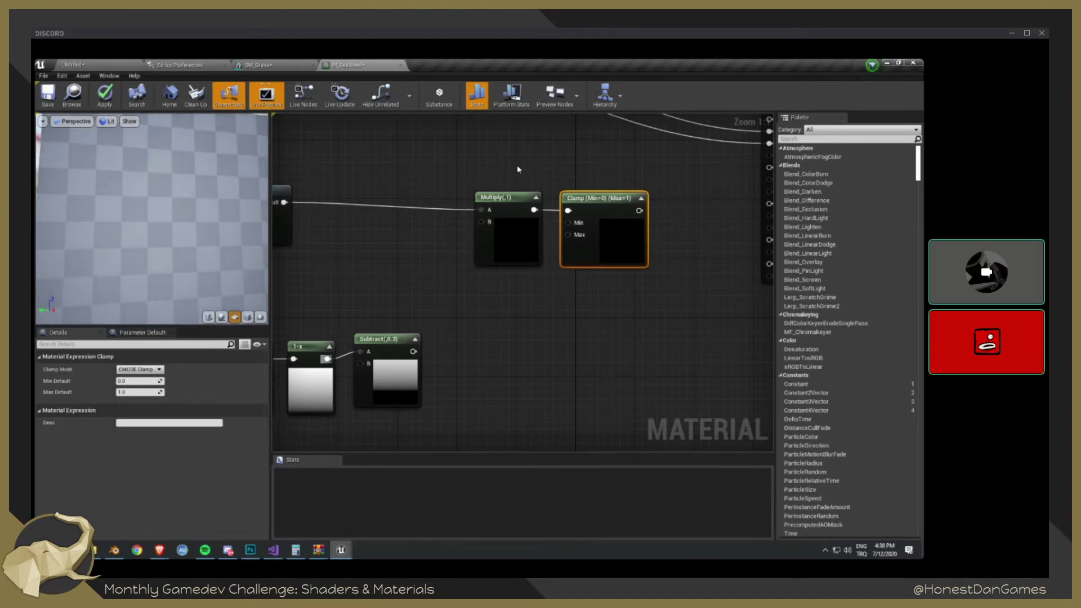
{"action": "key", "text": "ctrl+z"}
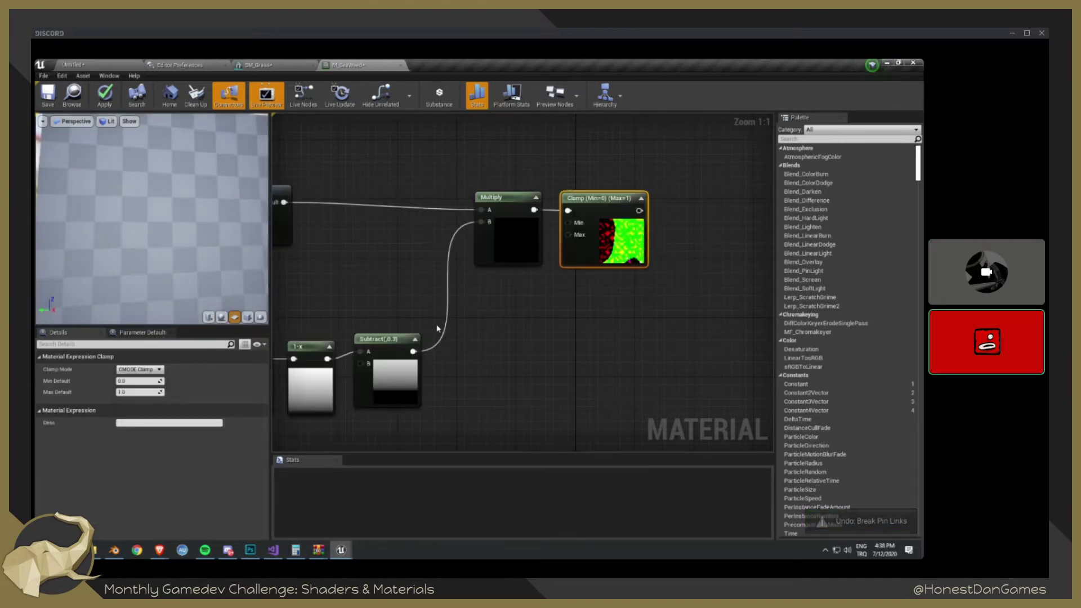
{"action": "left_click", "coordinate": [445, 332]}
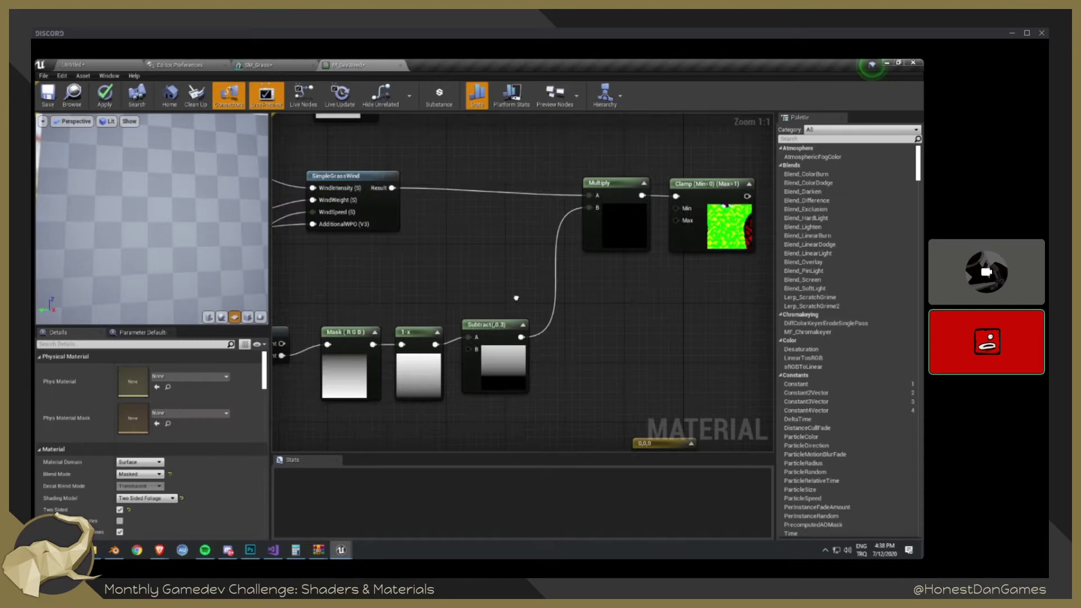
{"action": "right_click", "coordinate": [384, 210]}
{"action": "left_click", "coordinate": [661, 272]}
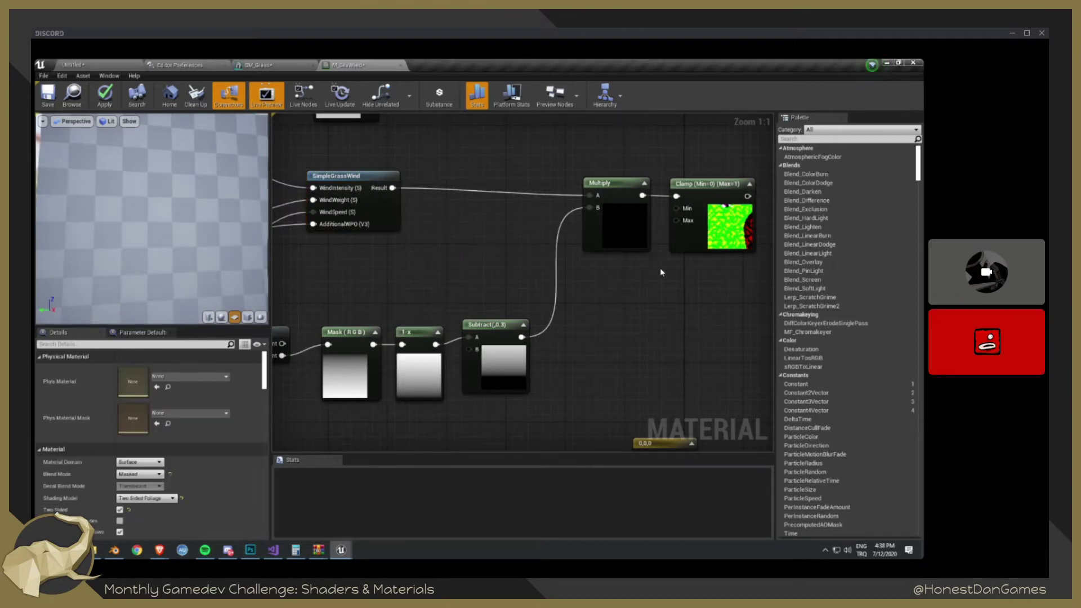
- Duplicate the Clamp node and wire the copy between the Subtract output and Multiply's B input
{"action": "right_click_drag", "start_coordinate": [660, 273], "coordinate": [563, 281]}
{"action": "left_click", "coordinate": [633, 240]}
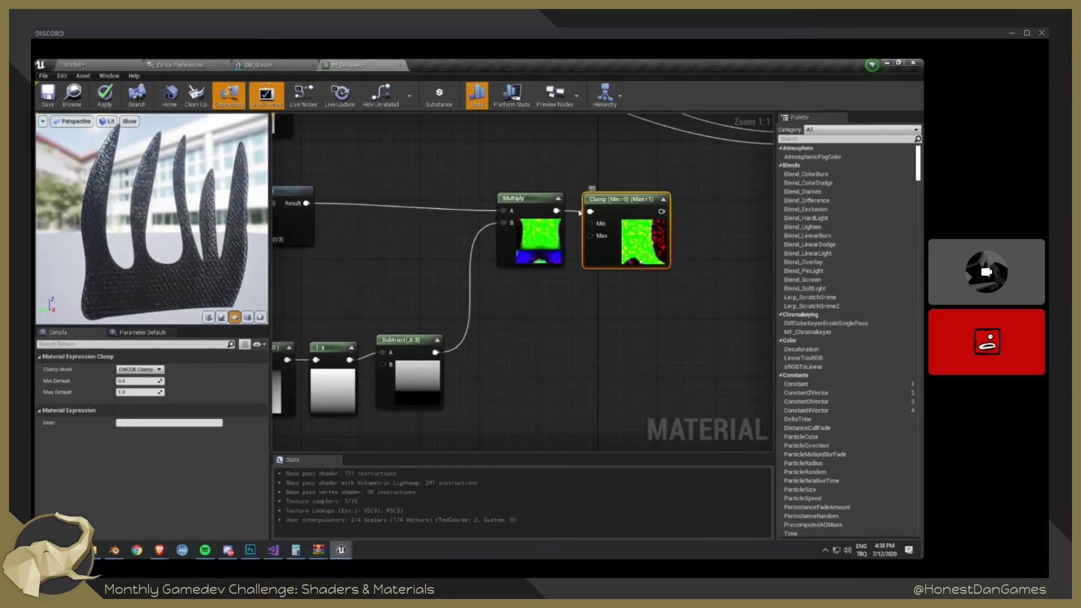
{"action": "key", "text": "ctrl+w"}
{"action": "left_click_drag", "start_coordinate": [646, 265], "coordinate": [387, 271]}
{"action": "left_click_drag", "start_coordinate": [446, 255], "coordinate": [503, 223]}
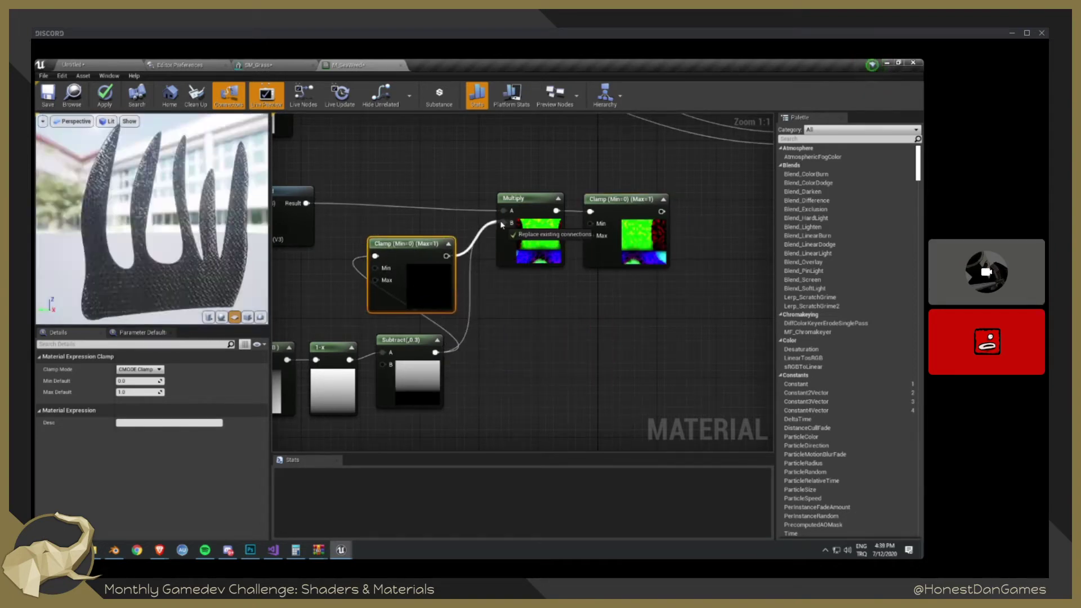
{"action": "left_click_drag", "start_coordinate": [443, 282], "coordinate": [553, 333]}
- Move the Multiply node and its following Clamp farther from the new Clamp to space out the chain
{"action": "right_click_drag", "start_coordinate": [422, 266], "coordinate": [386, 257]}
{"action": "left_click", "coordinate": [427, 195]}
{"action": "left_click_drag", "start_coordinate": [506, 147], "coordinate": [660, 204]}
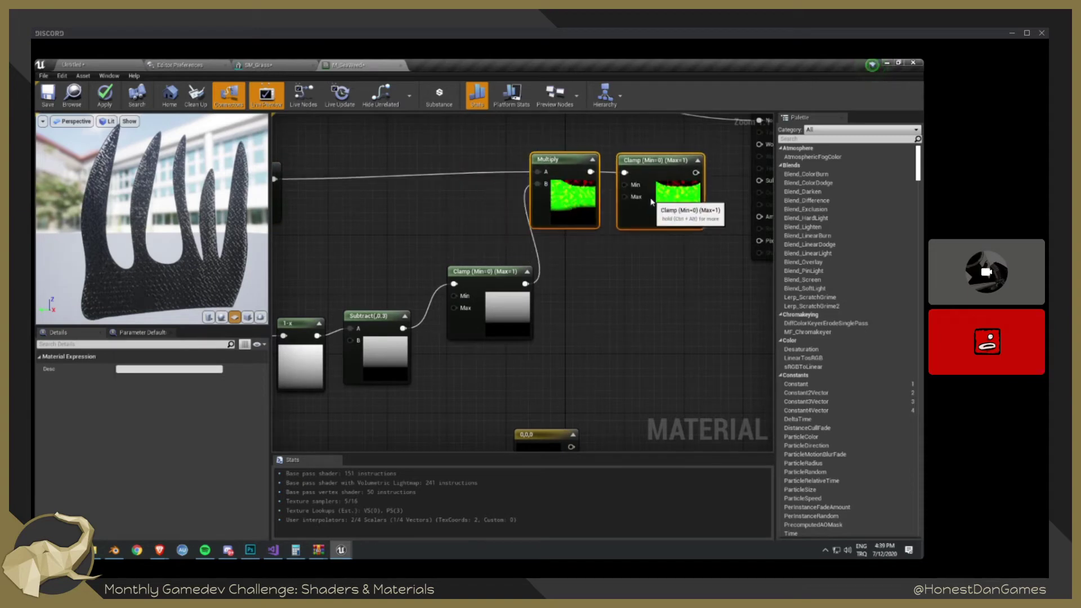
{"action": "right_click_drag", "start_coordinate": [635, 254], "coordinate": [594, 275]}
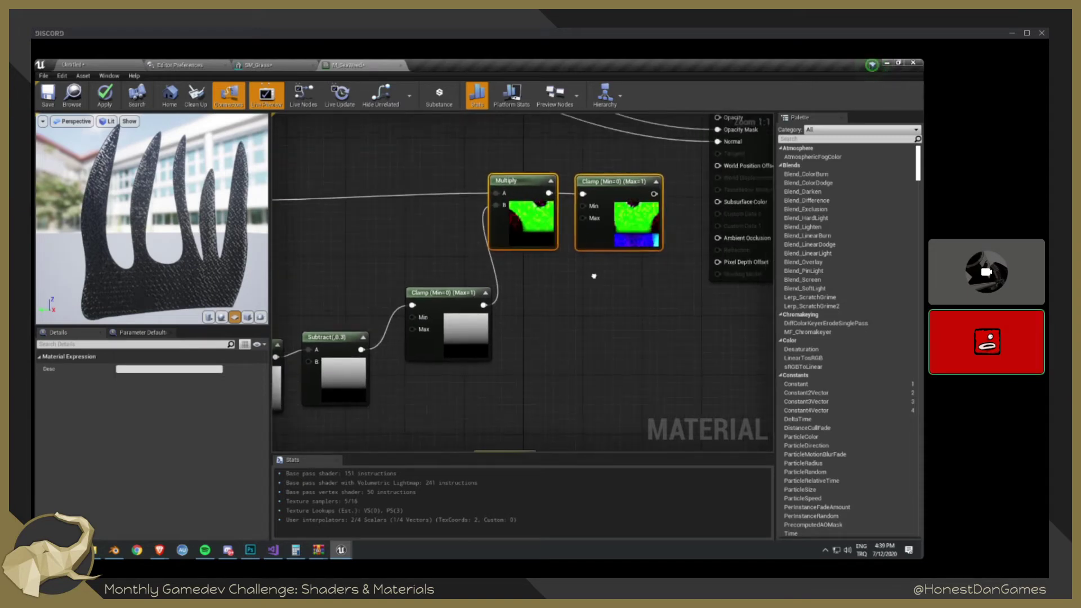
- Connect the output of the Clamp after Multiply to the material's World Position Offset input
{"action": "left_click", "coordinate": [533, 242]}
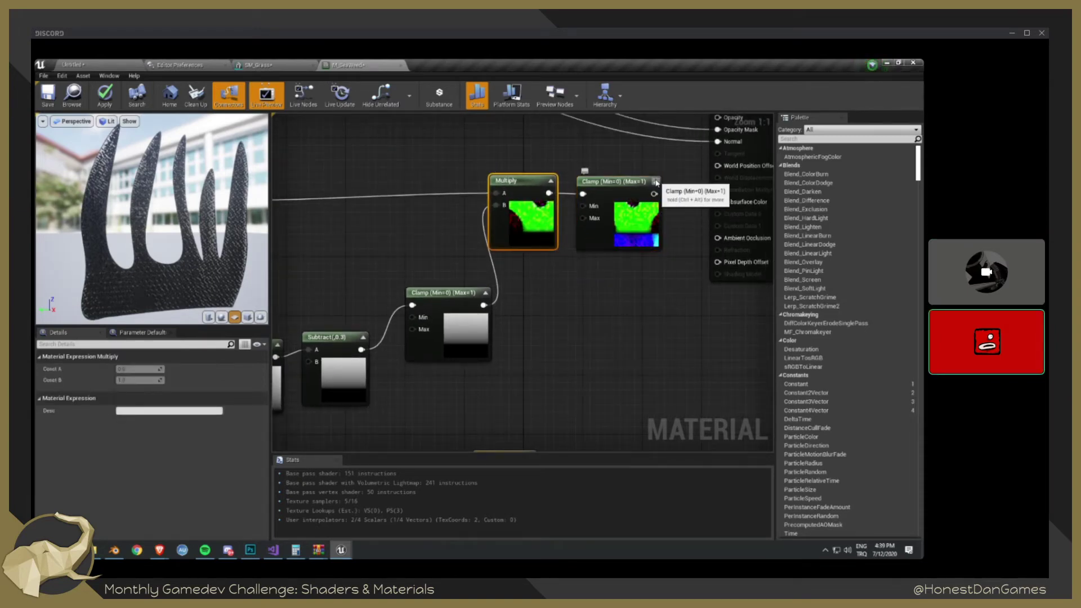
{"action": "left_click", "coordinate": [655, 182]}
{"action": "right_click_drag", "start_coordinate": [660, 284], "coordinate": [617, 309]}
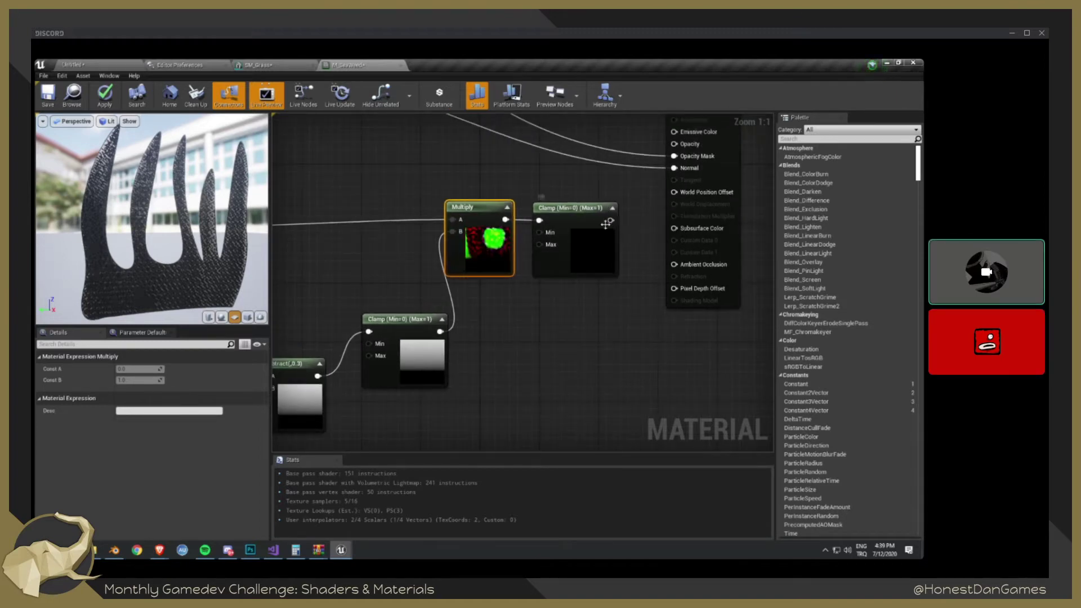
{"action": "right_click_drag", "start_coordinate": [619, 220], "coordinate": [541, 302]}
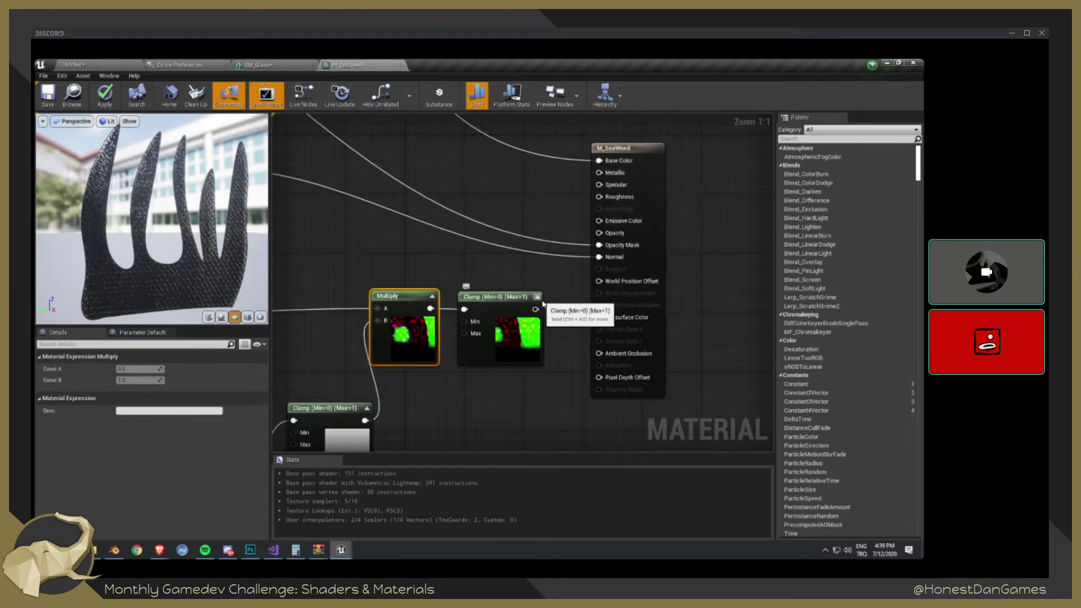
{"action": "left_click_drag", "start_coordinate": [534, 309], "coordinate": [600, 281]}
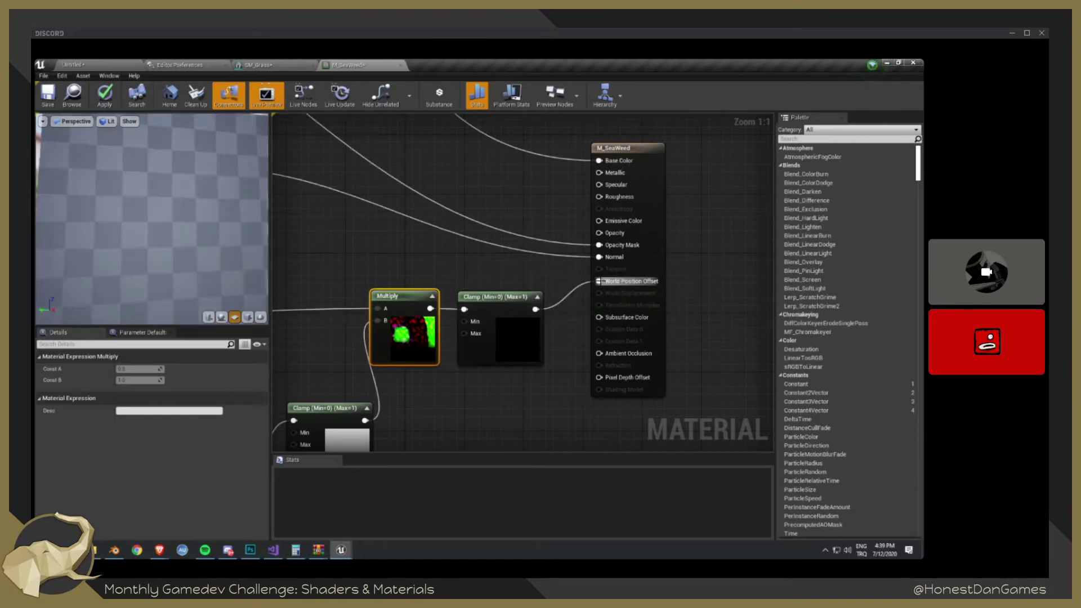
{"action": "right_click_drag", "start_coordinate": [476, 368], "coordinate": [569, 314]}
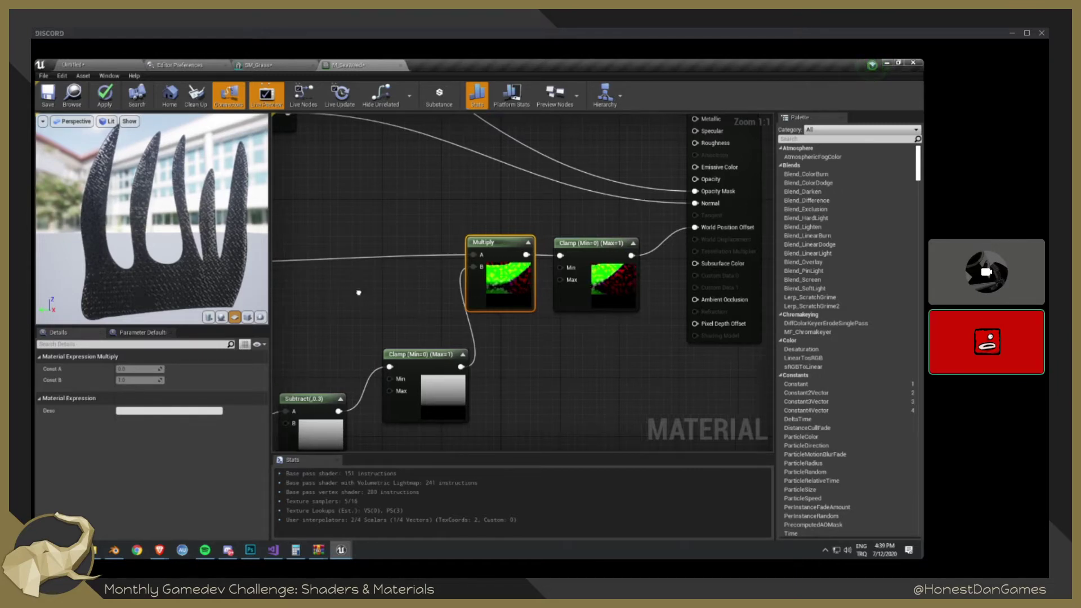
{"action": "right_click_drag", "start_coordinate": [372, 304], "coordinate": [432, 289]}
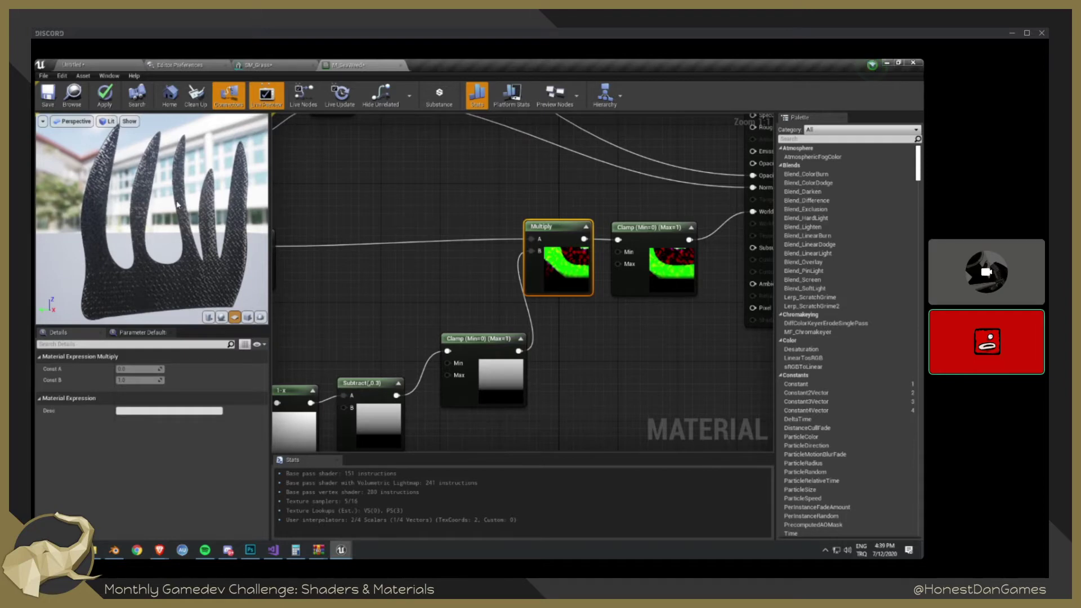
{"action": "right_click_drag", "start_coordinate": [295, 257], "coordinate": [409, 242]}
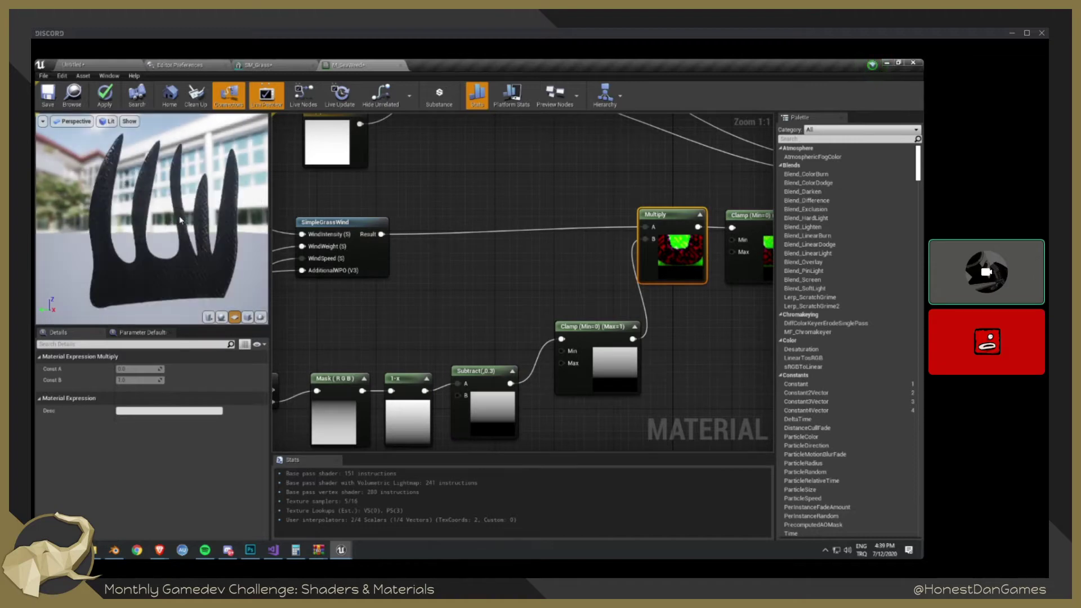
- Delete the Clamp after Multiply and connect the Multiply result directly to World Position Offset
{"action": "scroll", "coordinate": [180, 220], "scroll_direction": "down", "scroll_amount": 5}
{"action": "right_click_drag", "start_coordinate": [606, 255], "coordinate": [453, 243]}
{"action": "mouse_move", "coordinate": [578, 239]}
{"action": "right_mouse_down"}
{"action": "mouse_move", "coordinate": [624, 227]}
{"action": "mouse_move", "coordinate": [582, 252]}
{"action": "right_mouse_up"}
{"action": "left_click", "coordinate": [610, 264]}
{"action": "key", "text": "Delete"}
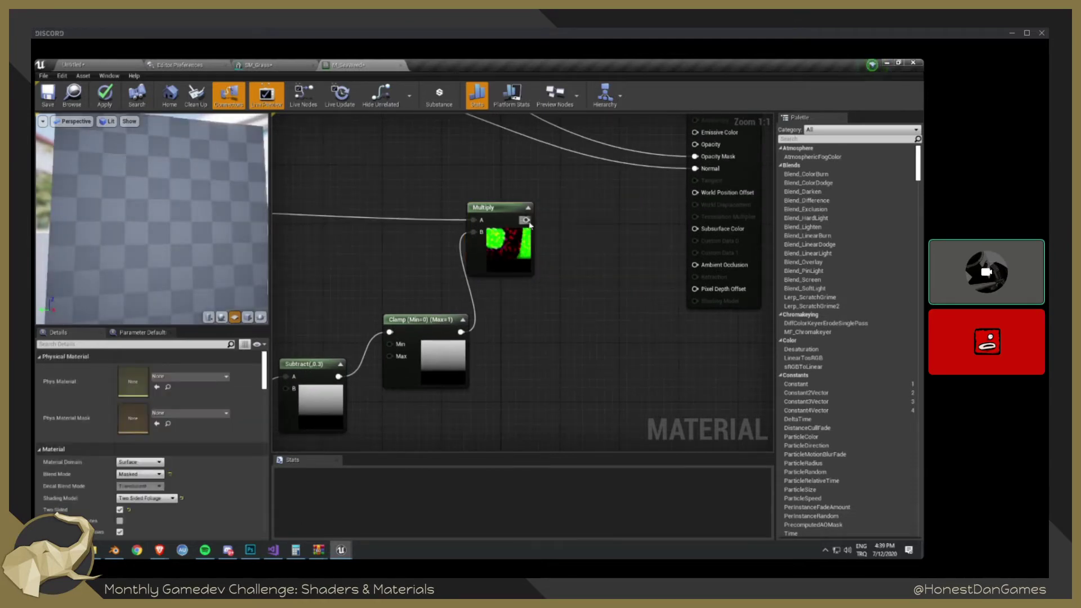
{"action": "left_click_drag", "start_coordinate": [525, 219], "coordinate": [696, 194]}
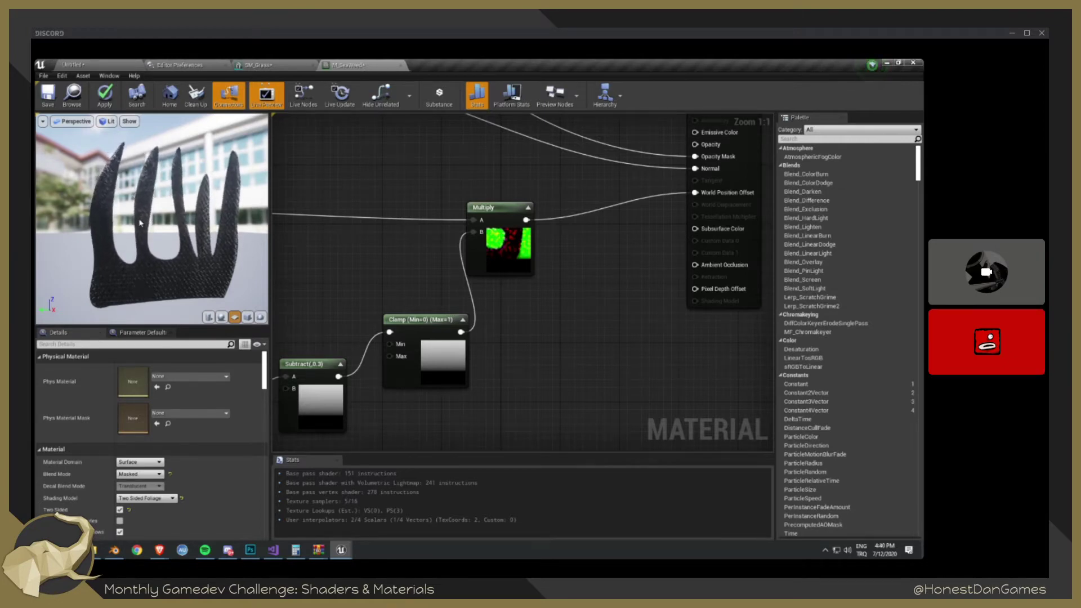
- Examine how the seaweed mesh moves in the preview, from the blade tips down to the base
{"action": "scroll", "coordinate": [140, 222], "scroll_direction": "up", "scroll_amount": 5}
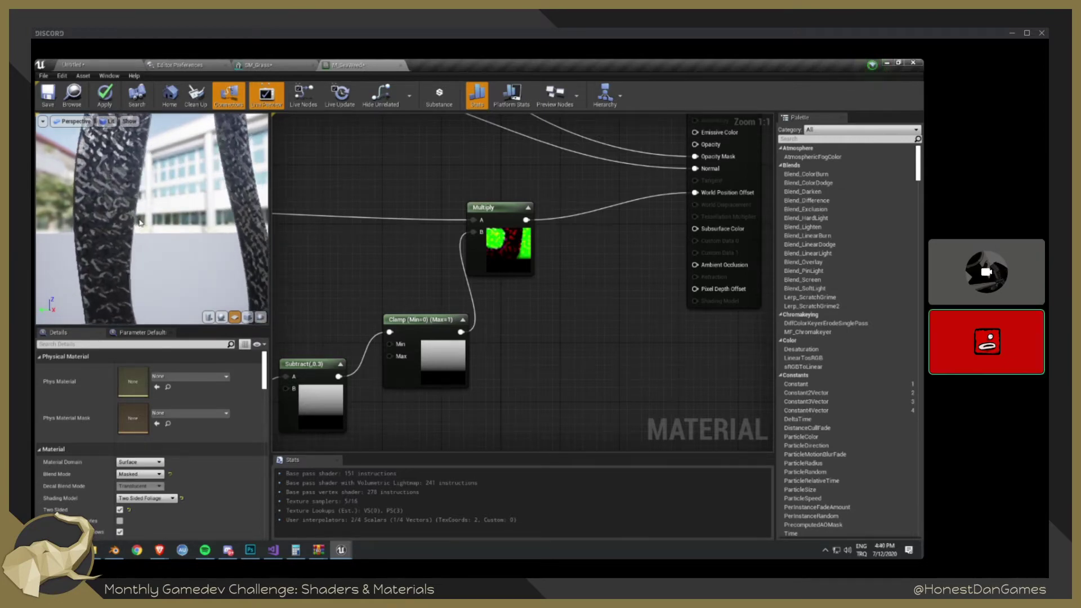
{"action": "scroll", "coordinate": [140, 222], "scroll_direction": "down", "scroll_amount": 5}
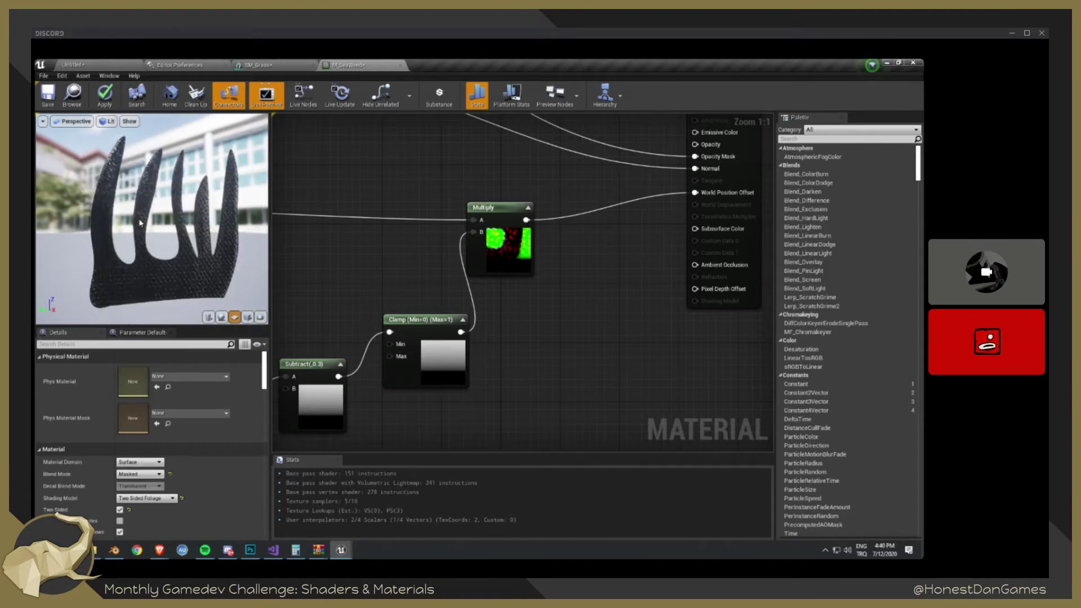
{"action": "scroll", "coordinate": [144, 321], "scroll_direction": "up", "scroll_amount": 5}
{"action": "scroll", "coordinate": [144, 321], "scroll_direction": "down", "scroll_amount": 3}
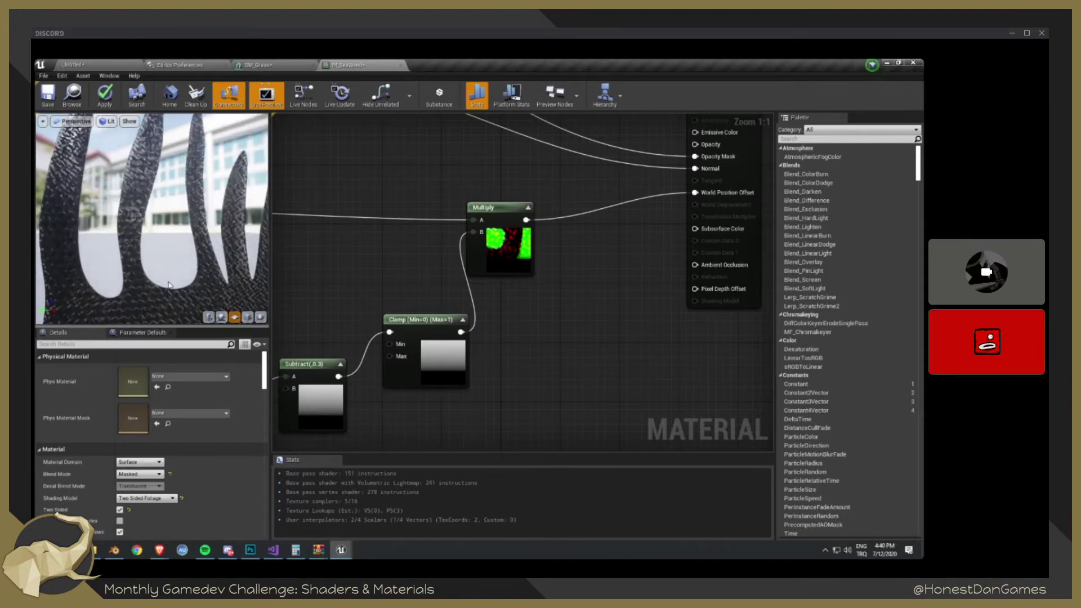
{"action": "middle_click_drag", "start_coordinate": [144, 320], "coordinate": [143, 242]}
{"action": "scroll", "coordinate": [161, 292], "scroll_direction": "up", "scroll_amount": 5}
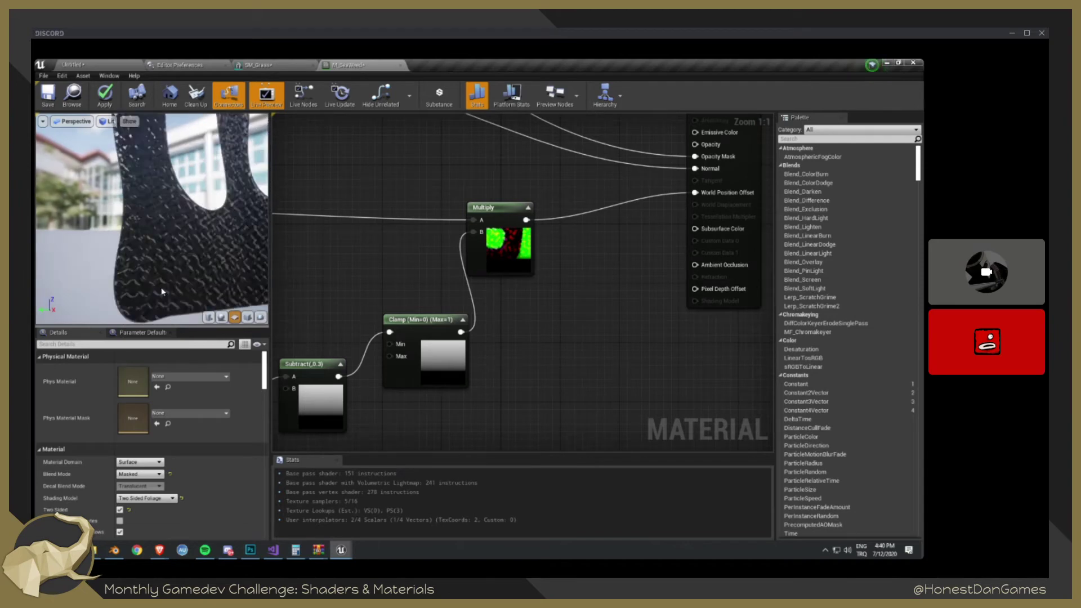
{"action": "scroll", "coordinate": [161, 291], "scroll_direction": "down", "scroll_amount": 5}
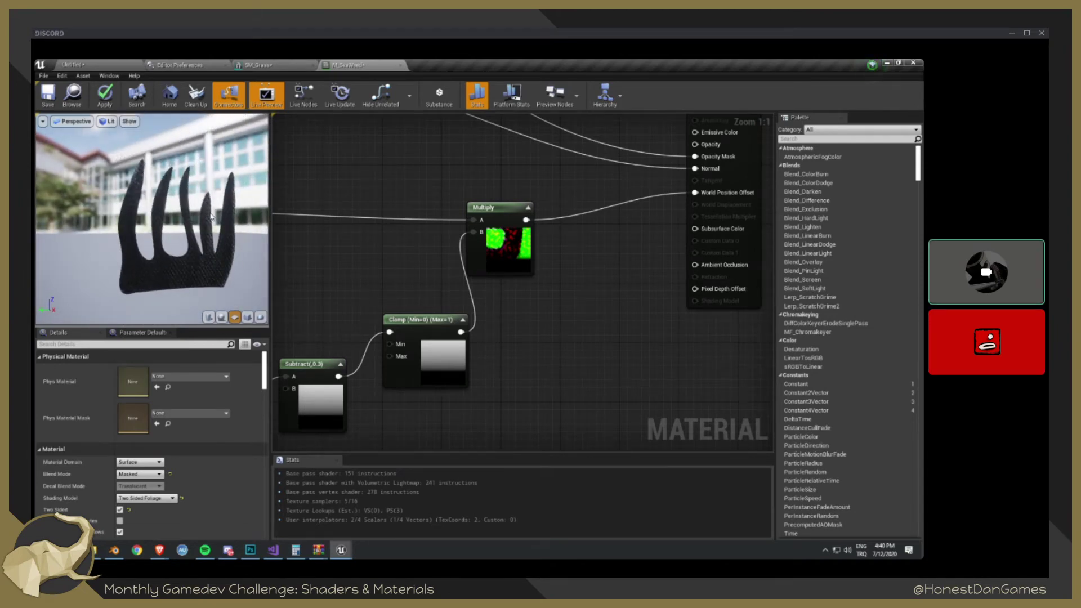
{"action": "scroll", "coordinate": [212, 217], "scroll_direction": "down", "scroll_amount": 2}
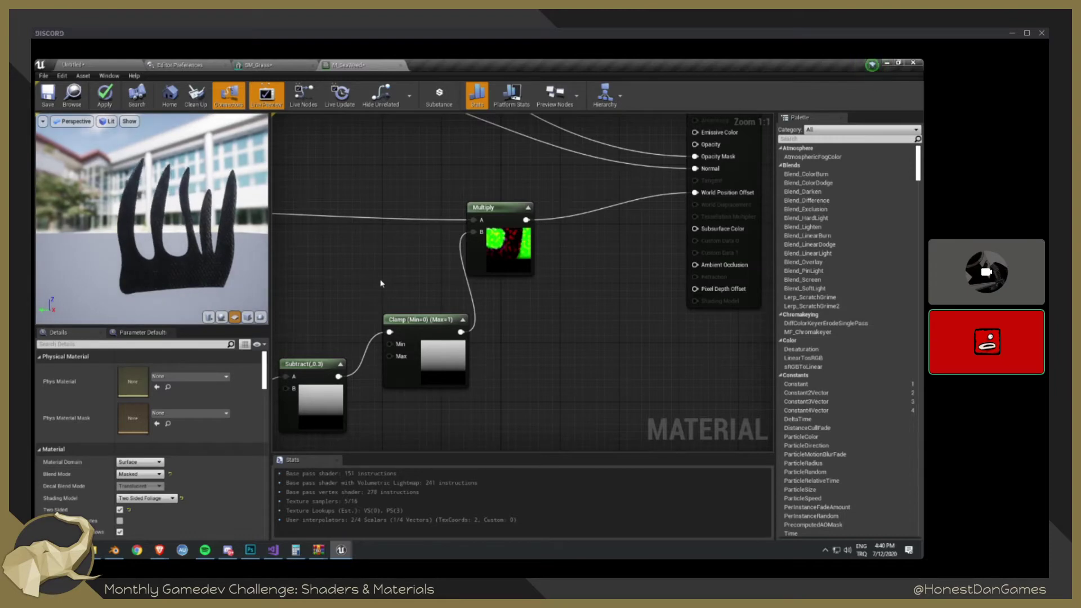
- Move the whole wind and gradient node network closer to the M_SeaWeed output node
{"action": "scroll", "coordinate": [380, 283], "scroll_direction": "down", "scroll_amount": 3}
{"action": "right_click_drag", "start_coordinate": [327, 279], "coordinate": [520, 292]}
{"action": "scroll", "coordinate": [507, 290], "scroll_direction": "down", "scroll_amount": 2}
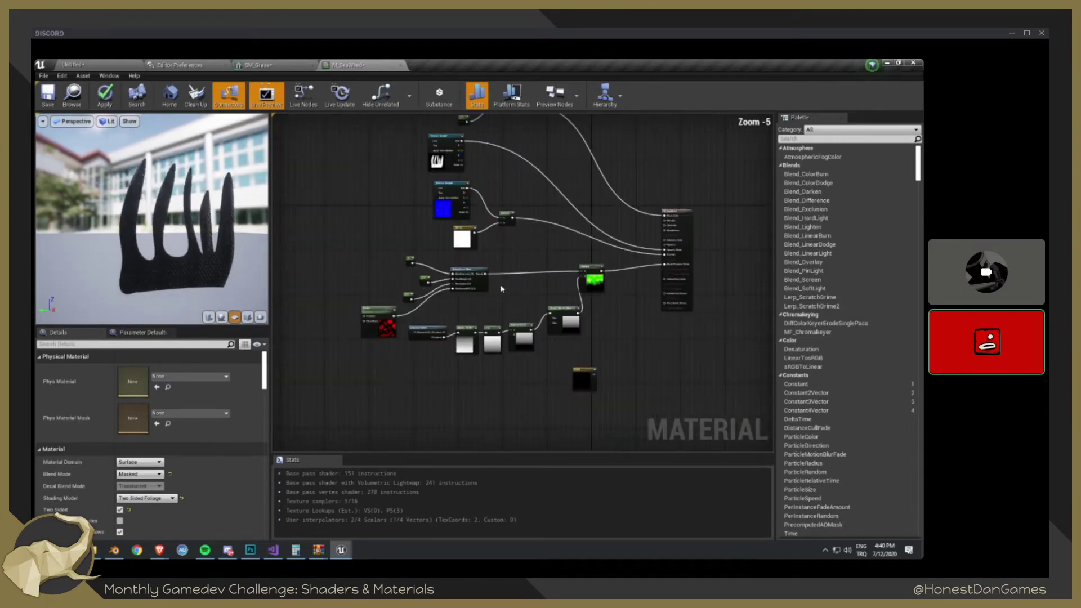
{"action": "left_click_drag", "start_coordinate": [326, 258], "coordinate": [602, 357]}
{"action": "left_click_drag", "start_coordinate": [573, 327], "coordinate": [613, 330]}
{"action": "left_click", "coordinate": [614, 337]}
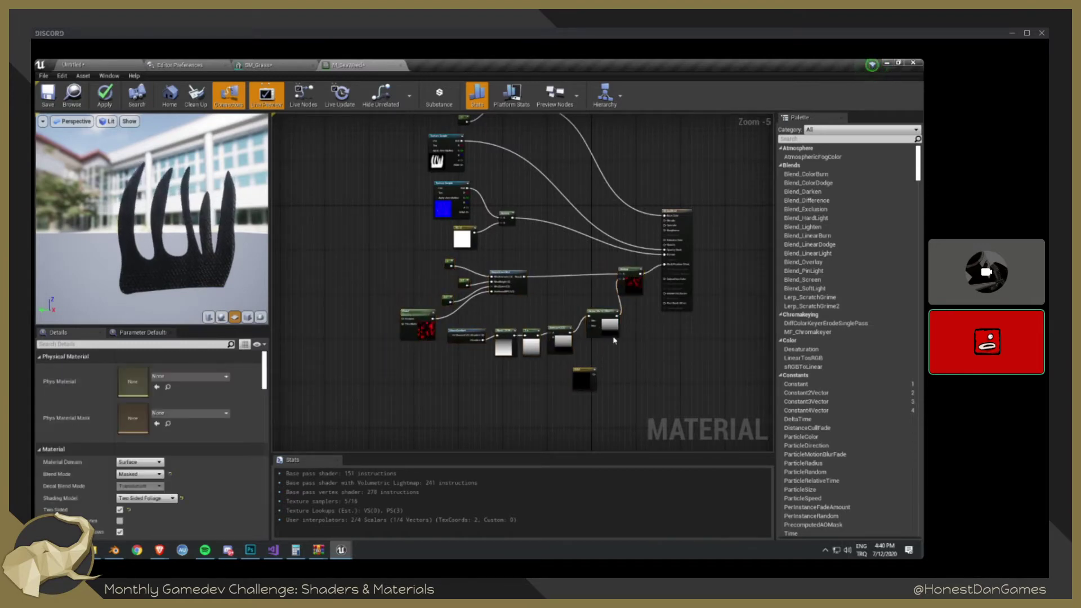
- Move the Clamp node closer to Multiply and shift the LinearGradient, Mask, 1-x and Subtract nodes slightly up
{"action": "scroll", "coordinate": [623, 329], "scroll_direction": "up", "scroll_amount": 3}
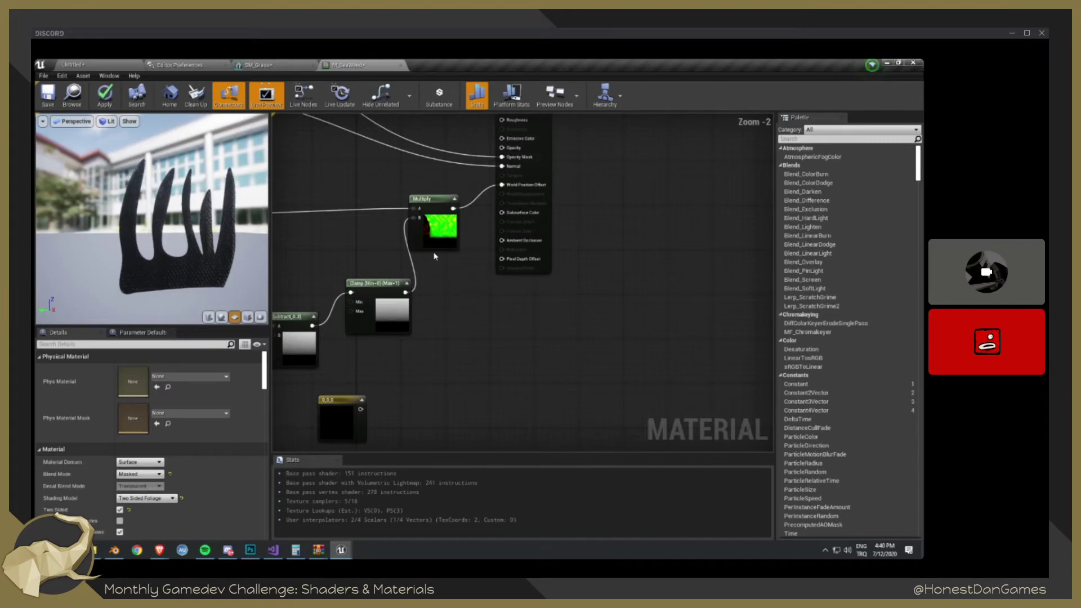
{"action": "right_click_drag", "start_coordinate": [434, 256], "coordinate": [417, 302]}
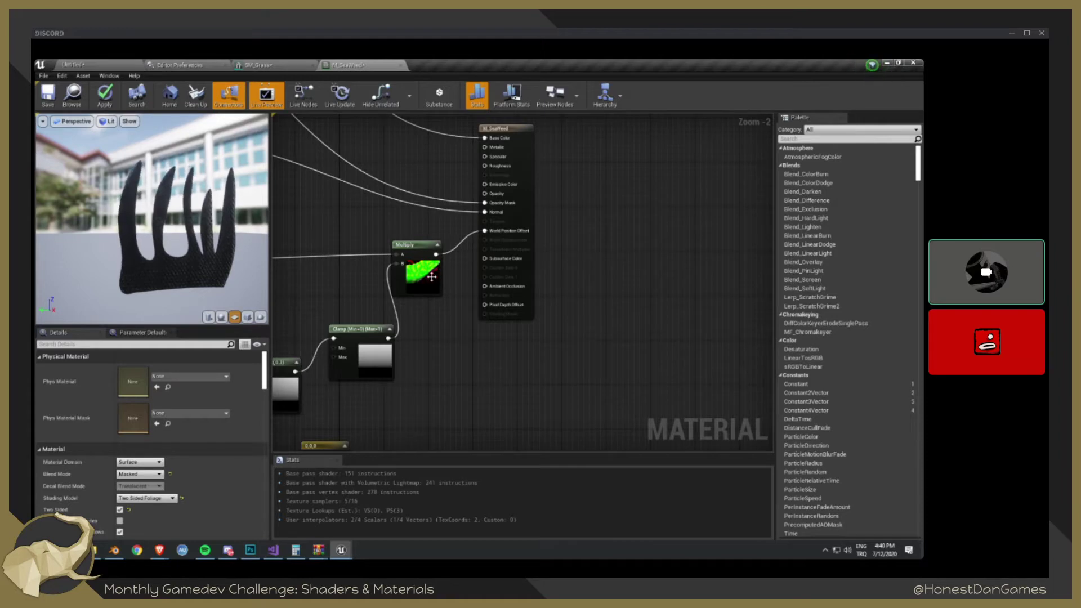
{"action": "left_click", "coordinate": [431, 276]}
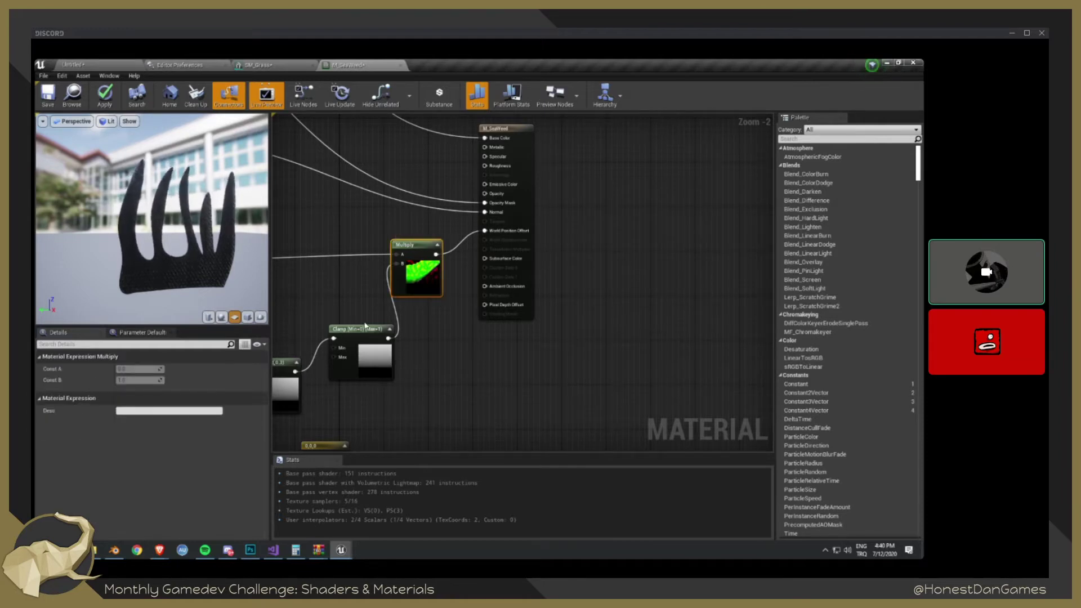
{"action": "left_click_drag", "start_coordinate": [364, 326], "coordinate": [348, 298]}
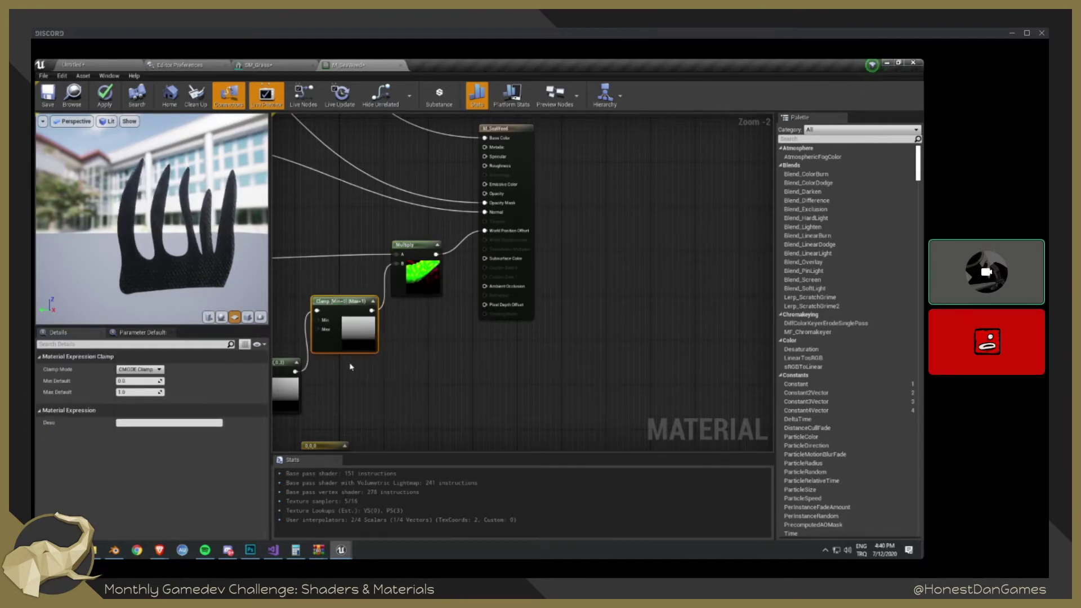
{"action": "right_click_drag", "start_coordinate": [350, 366], "coordinate": [576, 317]}
{"action": "left_click_drag", "start_coordinate": [343, 308], "coordinate": [563, 369]}
- Move the Noise node and the three wind constants together up and farther from SimpleGrassWind
{"action": "right_click_drag", "start_coordinate": [320, 368], "coordinate": [557, 385]}
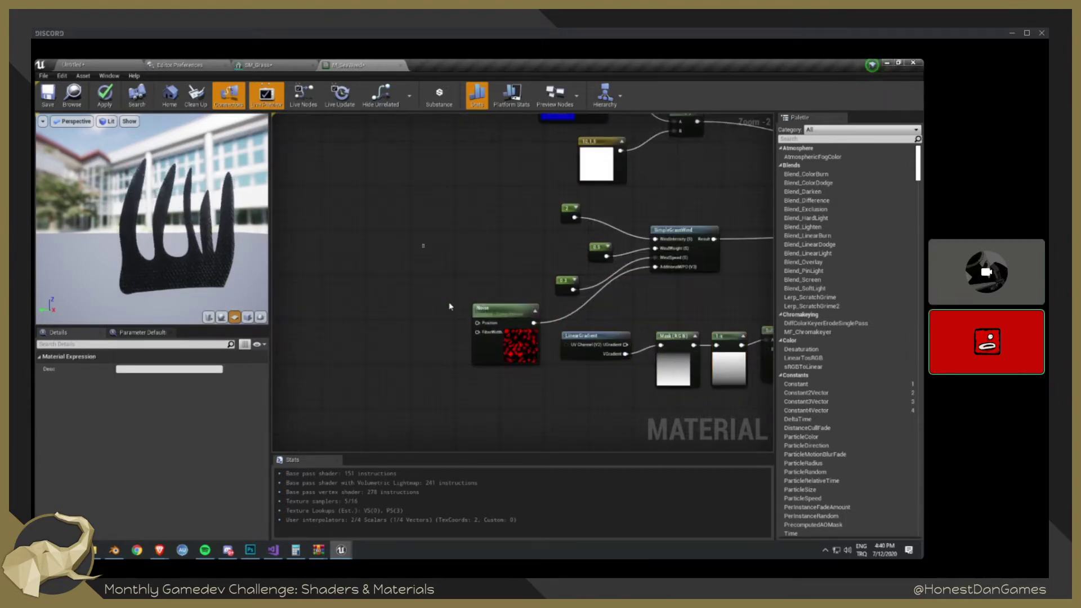
{"action": "left_click_drag", "start_coordinate": [479, 308], "coordinate": [479, 303]}
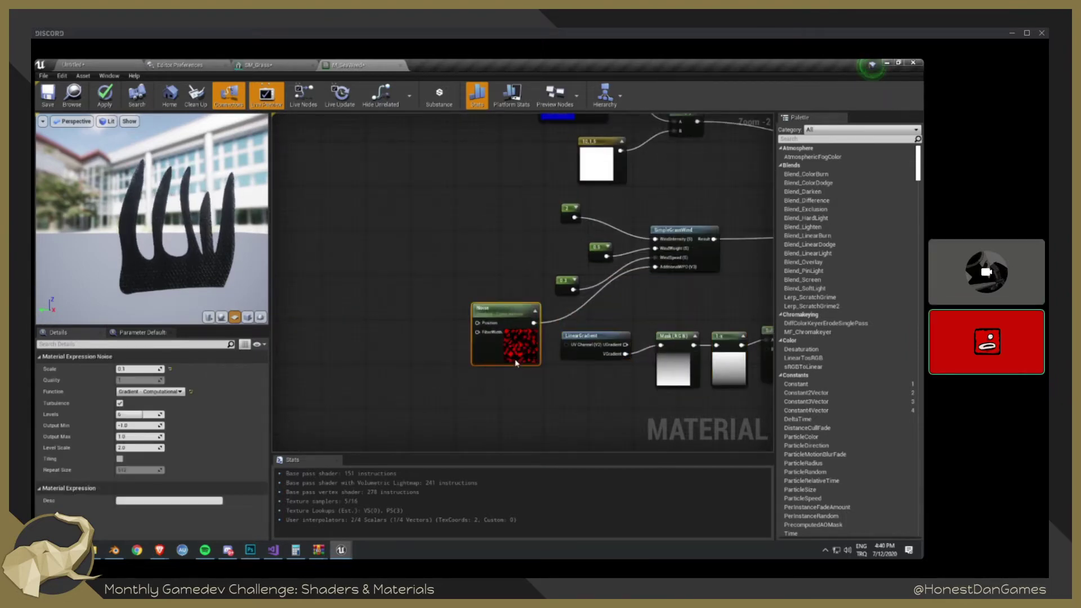
{"action": "left_click_drag", "start_coordinate": [591, 280], "coordinate": [567, 243]}
{"action": "left_click", "coordinate": [594, 286]}
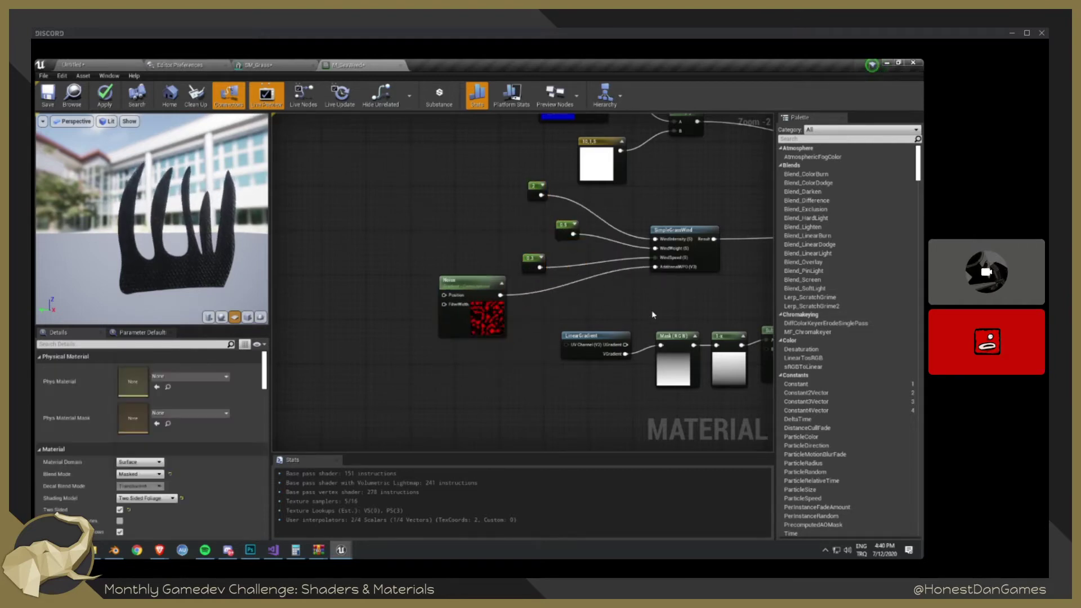
- Disconnect the SimpleGrassWind result from the Multiply node's A input
{"action": "right_click_drag", "start_coordinate": [628, 302], "coordinate": [400, 293]}
{"action": "scroll", "coordinate": [400, 293], "scroll_direction": "down", "scroll_amount": 2}
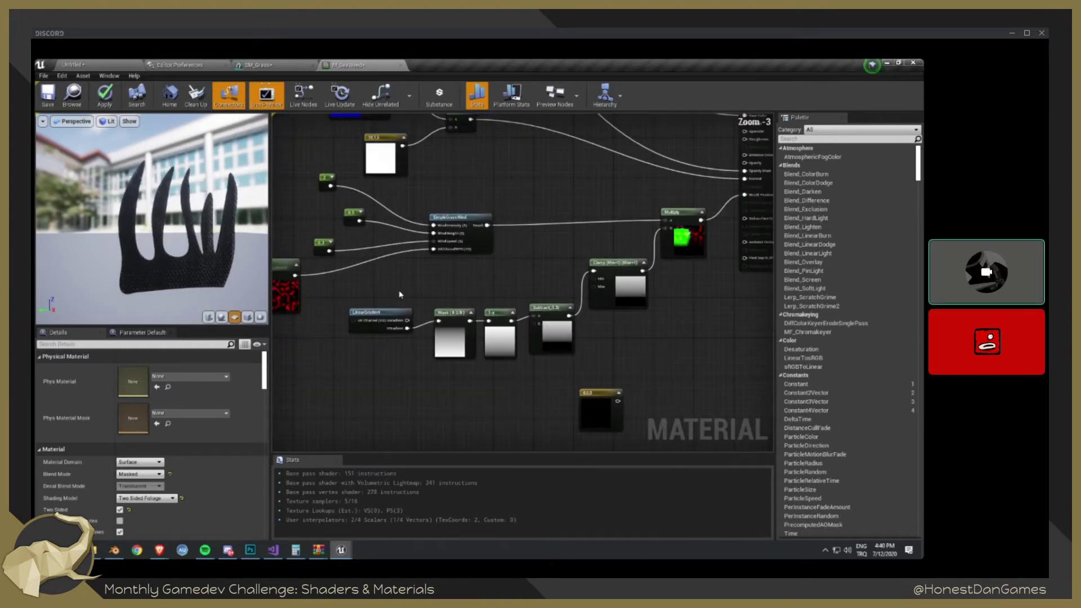
{"action": "scroll", "coordinate": [399, 293], "scroll_direction": "up", "scroll_amount": 1}
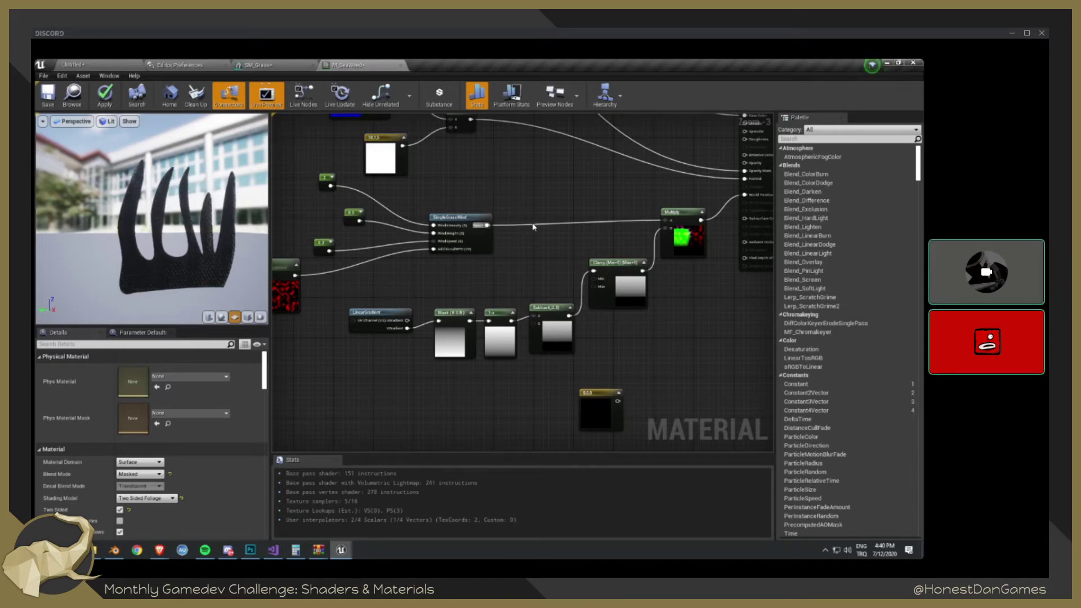
{"action": "left_click", "coordinate": [484, 225], "text": "alt"}
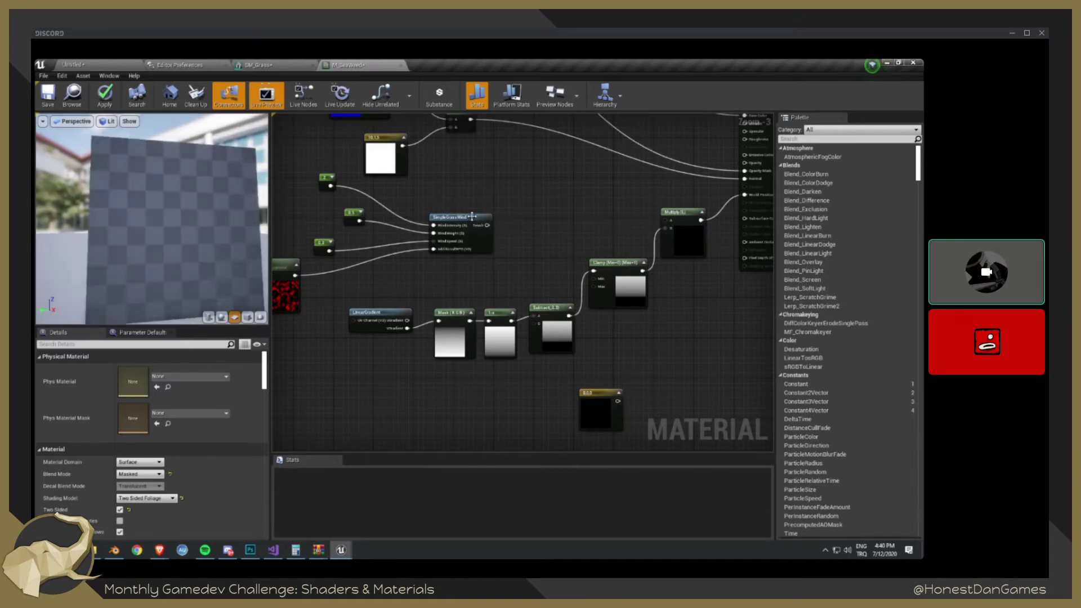
- Move the SimpleGrassWind node and its input nodes away to the left of the LinearGradient chain
{"action": "scroll", "coordinate": [470, 216], "scroll_direction": "down", "scroll_amount": 2}
{"action": "left_click_drag", "start_coordinate": [469, 254], "coordinate": [320, 164]}
{"action": "left_click", "coordinate": [373, 218]}
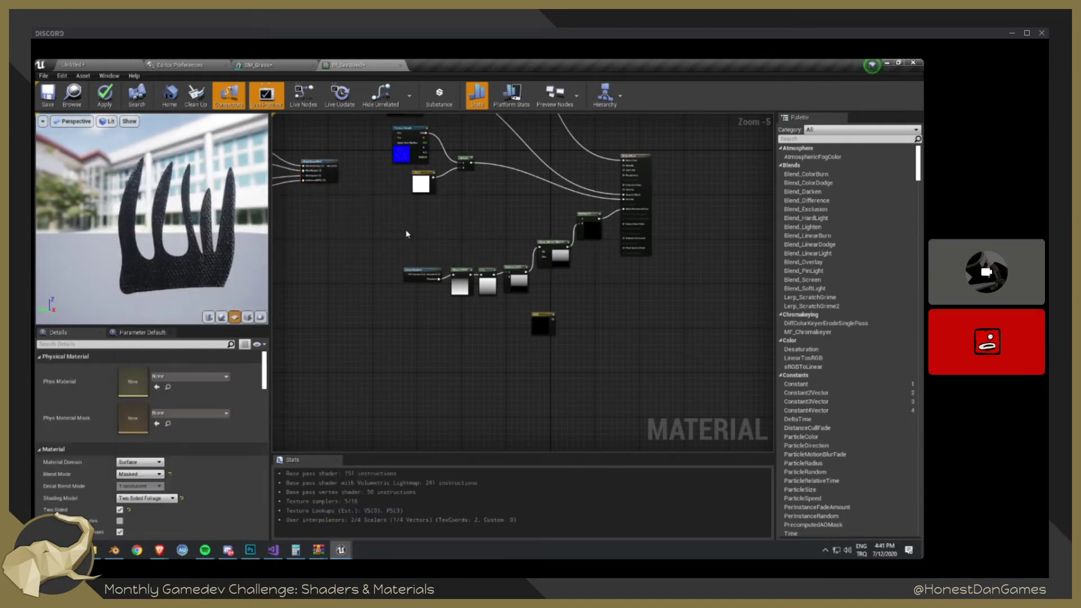
- Add a Texture Sample node in the empty graph area just above the LinearGradient node
{"action": "scroll", "coordinate": [404, 232], "scroll_direction": "up", "scroll_amount": 1}
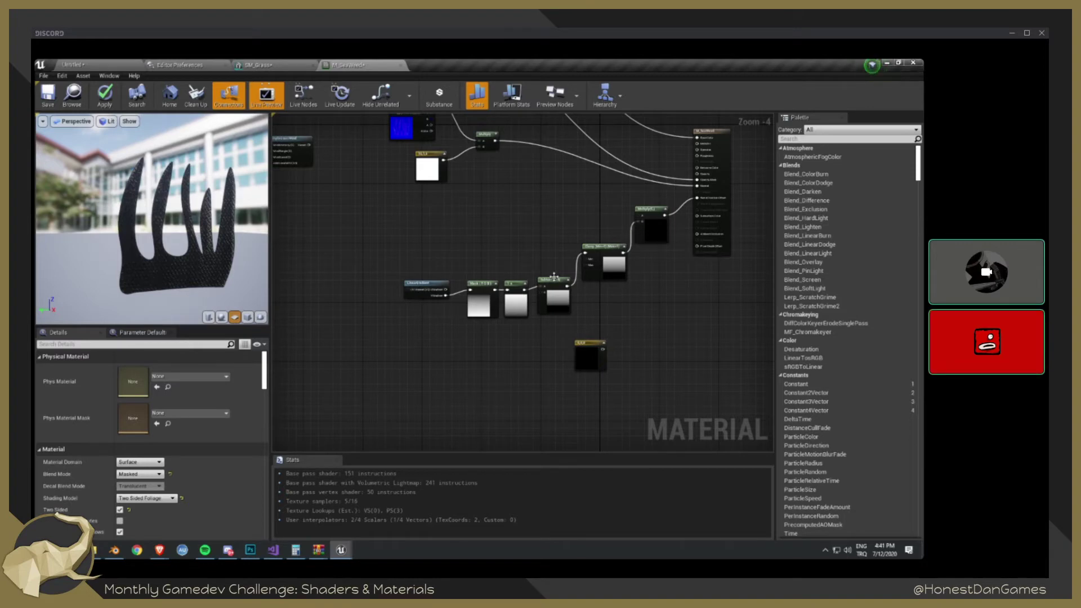
{"action": "right_click_drag", "start_coordinate": [493, 236], "coordinate": [559, 303]}
{"action": "right_click", "coordinate": [375, 294]}
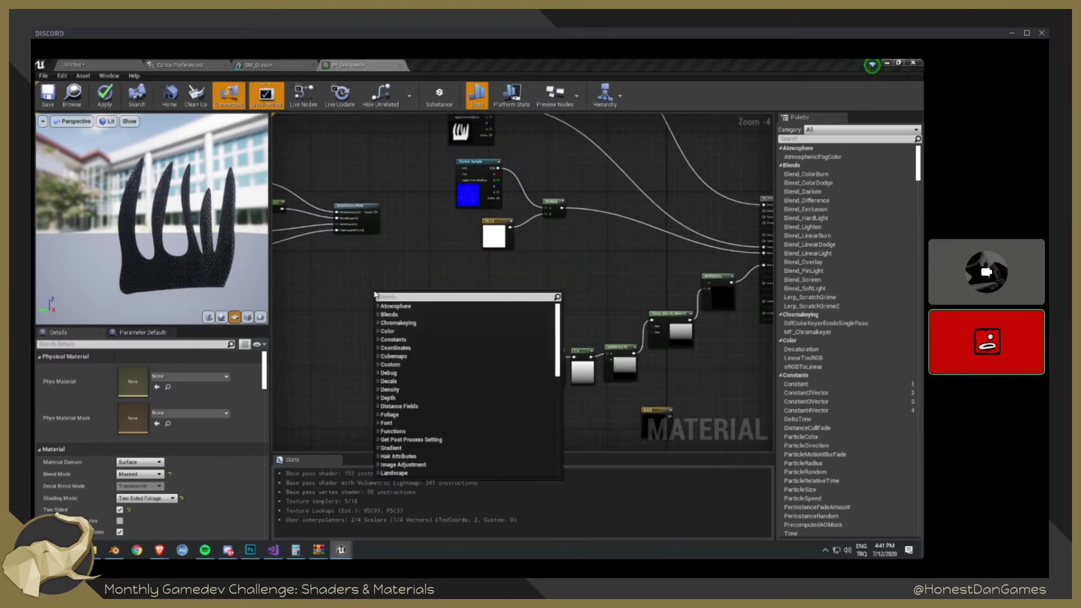
{"action": "left_click", "coordinate": [355, 292]}
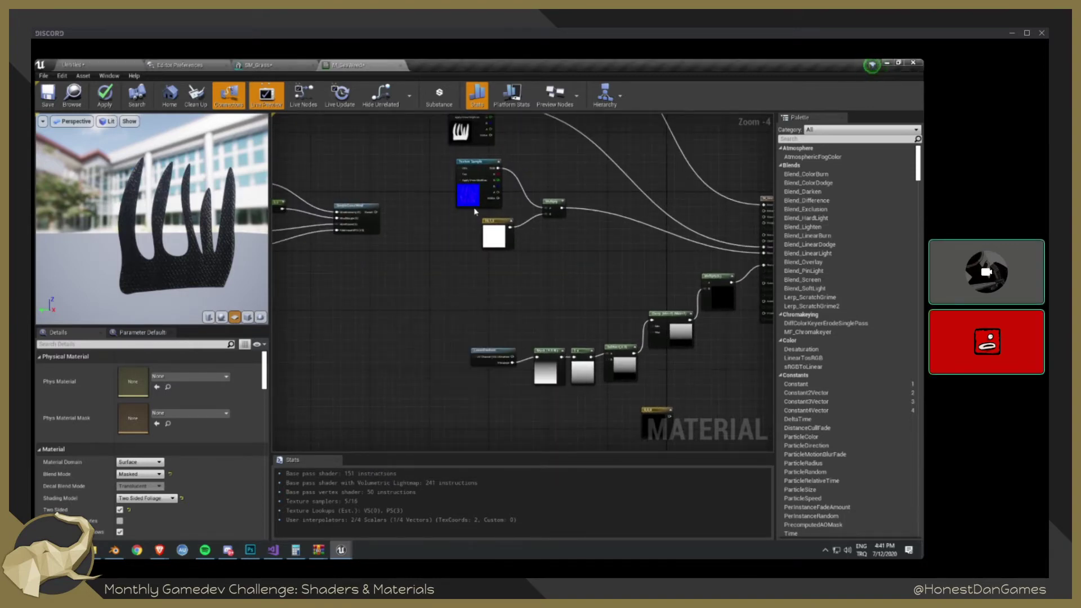
{"action": "right_click", "coordinate": [403, 280]}
{"action": "type", "text": "tex"}
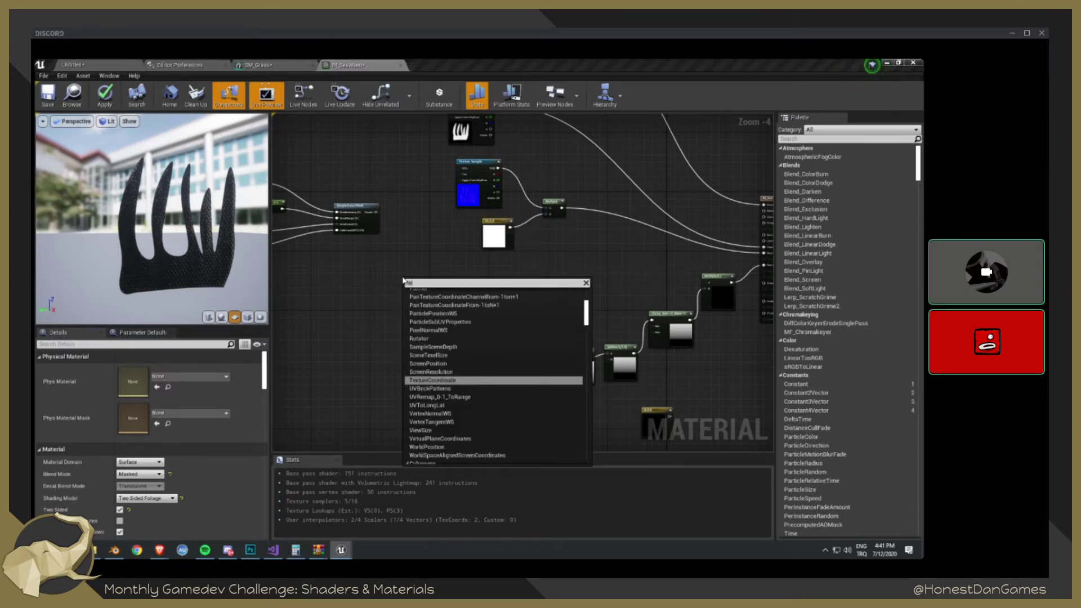
{"action": "type", "text": "turesam"}
{"action": "key", "text": "Return"}
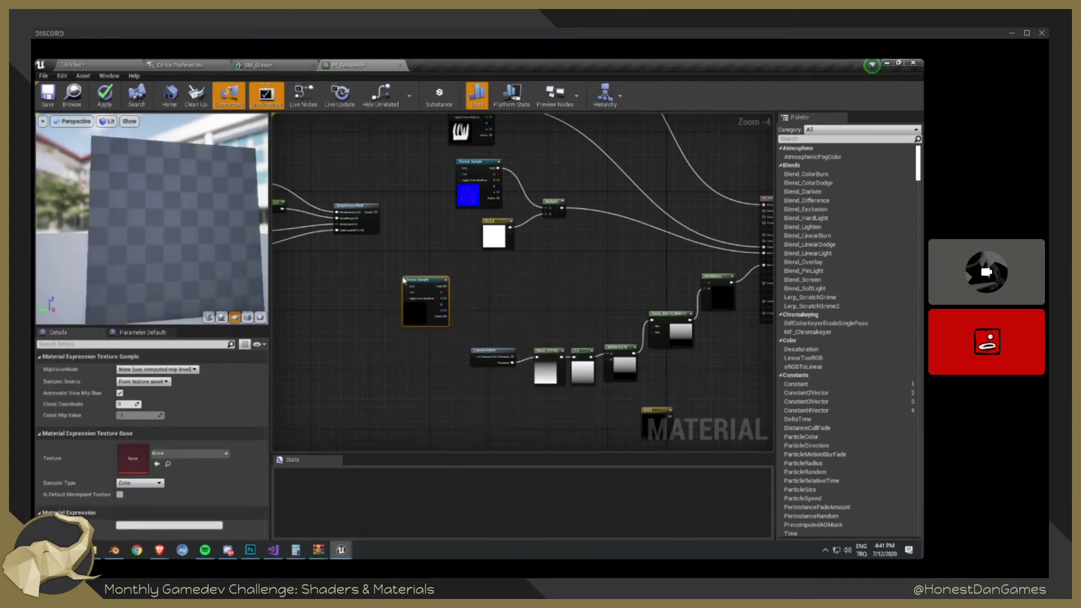
{"action": "left_click_drag", "start_coordinate": [416, 310], "coordinate": [460, 316]}
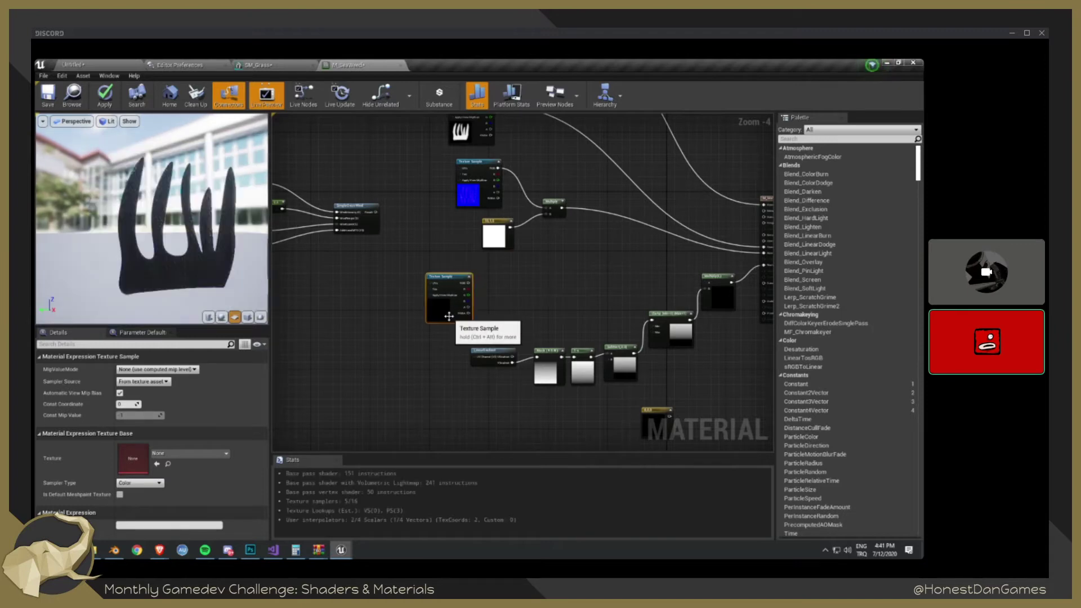
- Assign VoronoiTexture to the new Texture Sample and shift the node slightly right
{"action": "scroll", "coordinate": [415, 331], "scroll_direction": "up", "scroll_amount": 1}
{"action": "scroll", "coordinate": [415, 331], "scroll_direction": "up", "scroll_amount": 2}
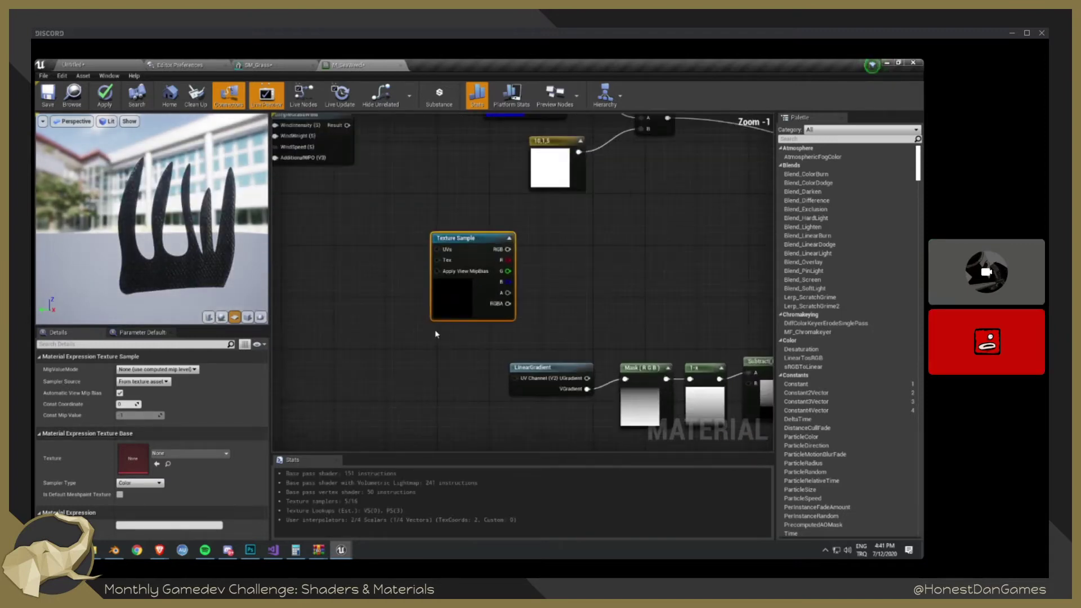
{"action": "left_click", "coordinate": [198, 454]}
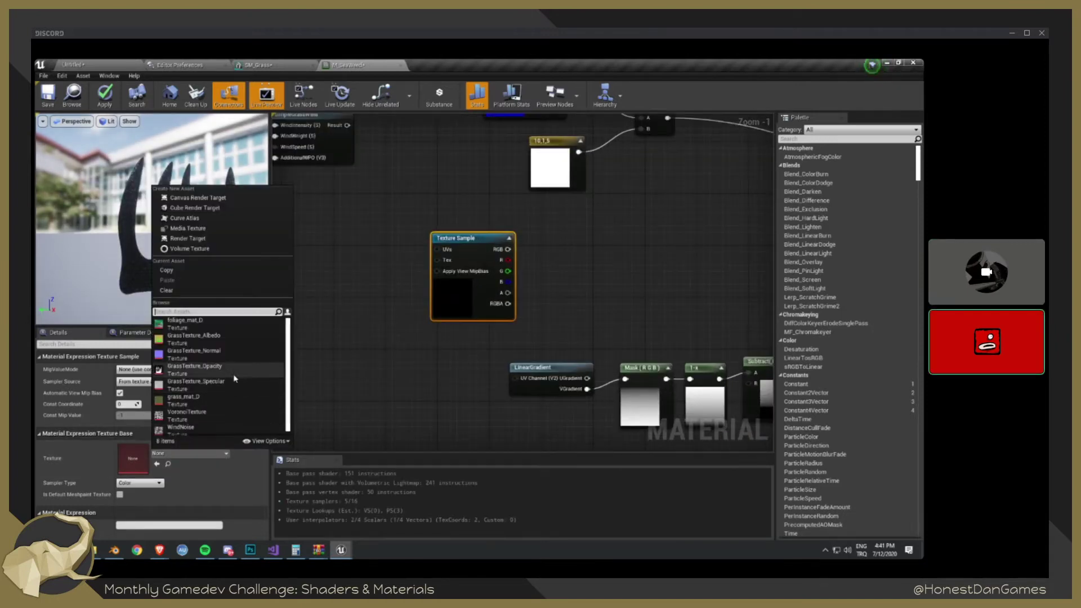
{"action": "scroll", "coordinate": [214, 423], "scroll_direction": "down", "scroll_amount": 1}
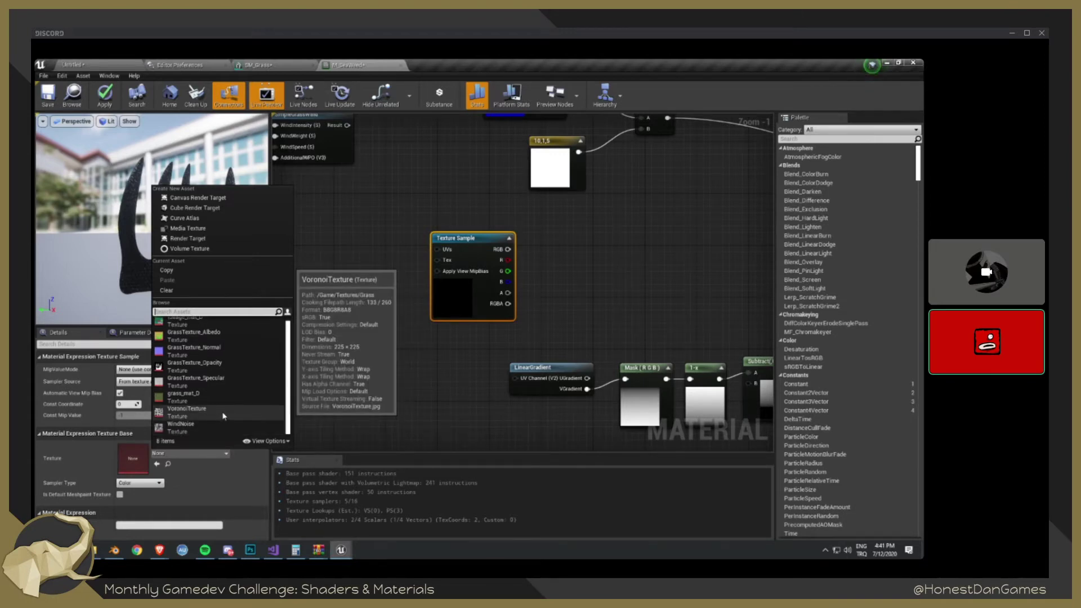
{"action": "left_click", "coordinate": [223, 414]}
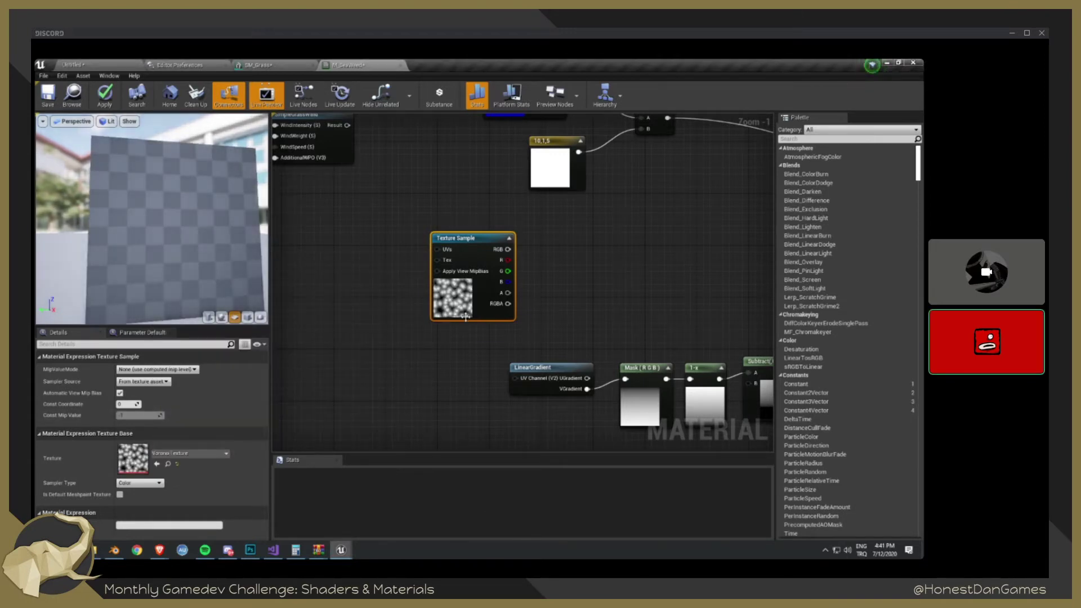
{"action": "left_click_drag", "start_coordinate": [470, 318], "coordinate": [495, 318]}
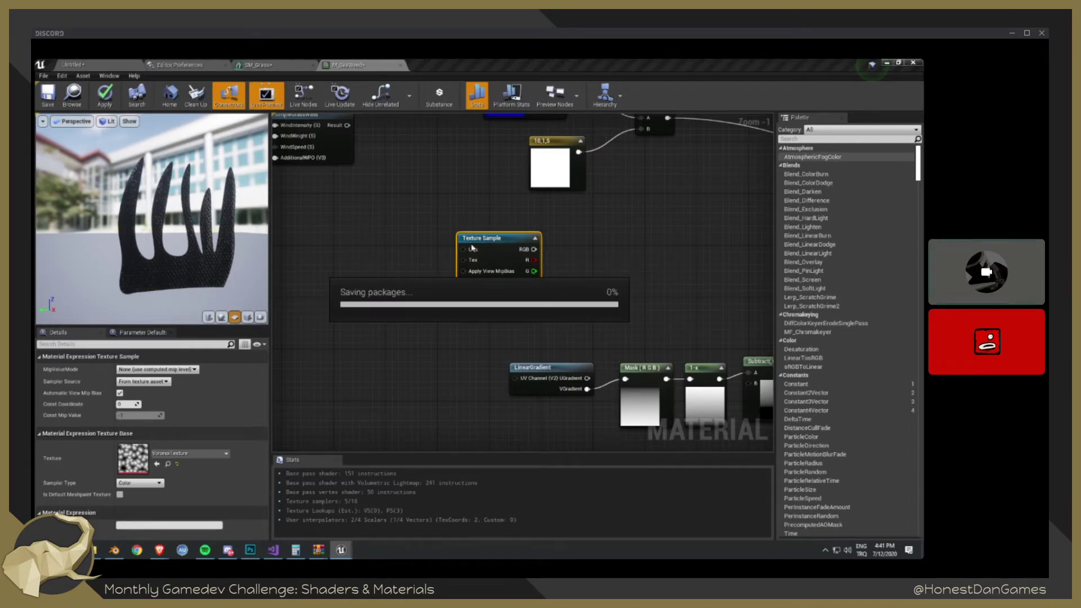
- Add a Panner node and connect its output to the UVs input of the Voronoi Texture Sample
{"action": "right_click", "coordinate": [333, 259]}
{"action": "type", "text": "panner"}
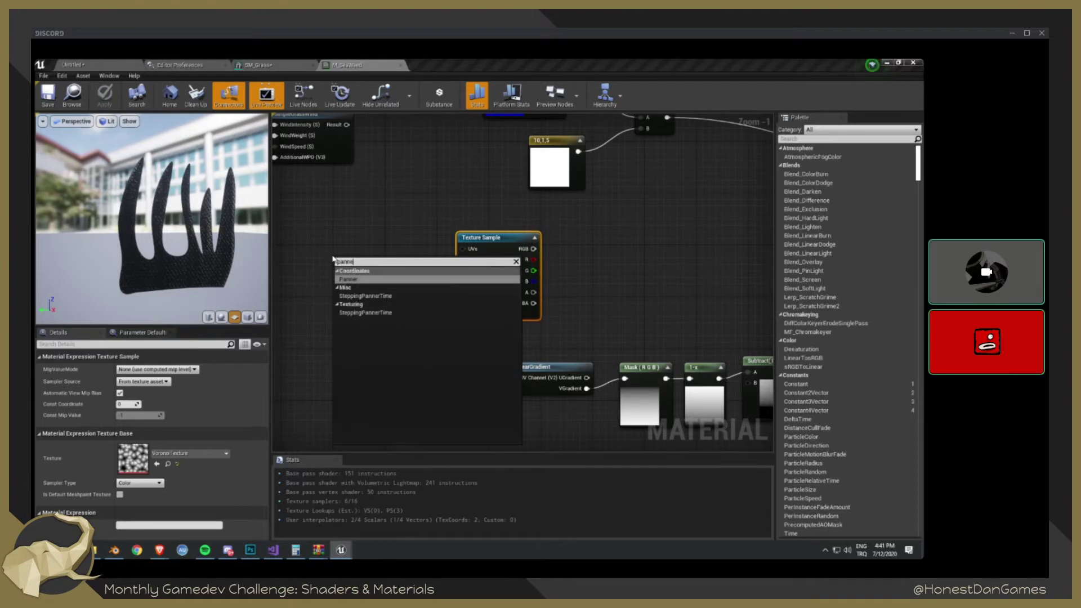
{"action": "key", "text": "Return"}
{"action": "left_click_drag", "start_coordinate": [377, 271], "coordinate": [462, 248]}
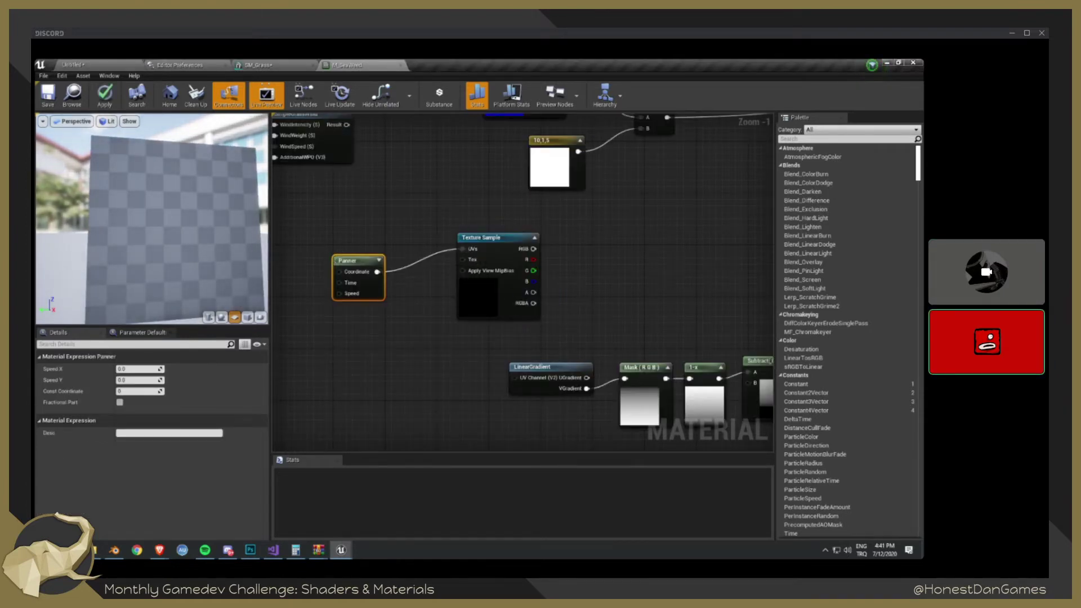
- Connect the Voronoi texture's RGB output to input A of the Multiply feeding World Position Offset, and start previewing that Multiply node
{"action": "right_click_drag", "start_coordinate": [670, 258], "coordinate": [507, 291]}
{"action": "scroll", "coordinate": [507, 290], "scroll_direction": "down", "scroll_amount": 1}
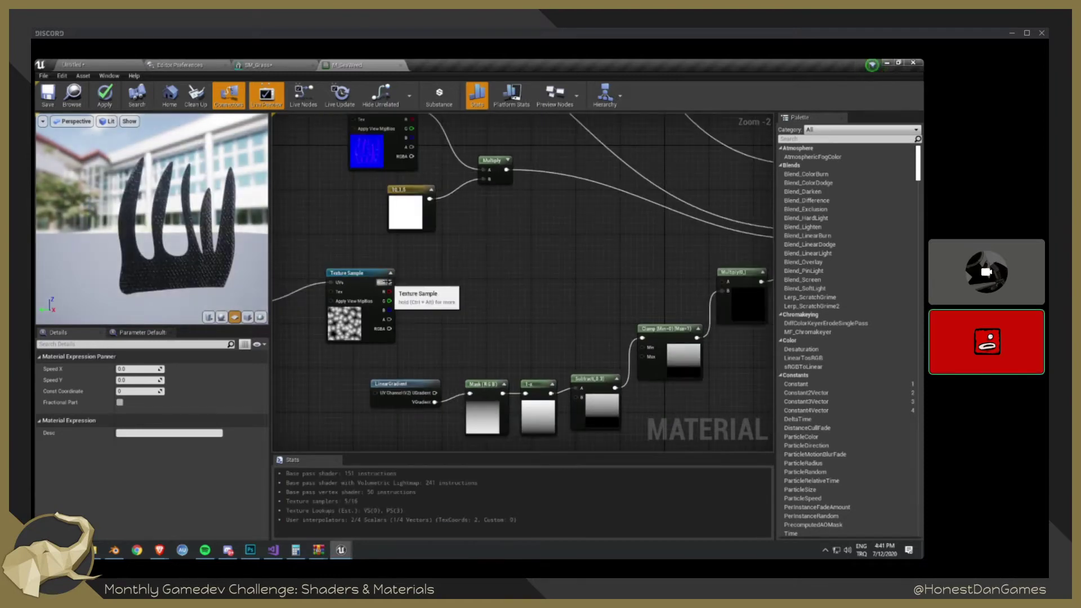
{"action": "left_click_drag", "start_coordinate": [386, 282], "coordinate": [721, 284]}
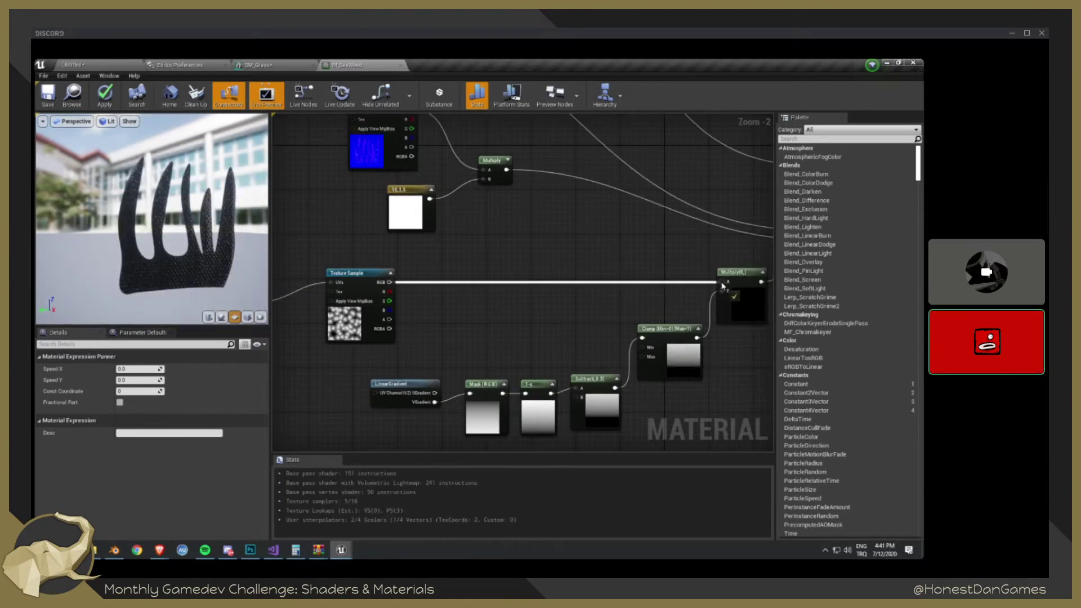
{"action": "right_click_drag", "start_coordinate": [417, 321], "coordinate": [348, 262]}
{"action": "right_click", "coordinate": [672, 237]}
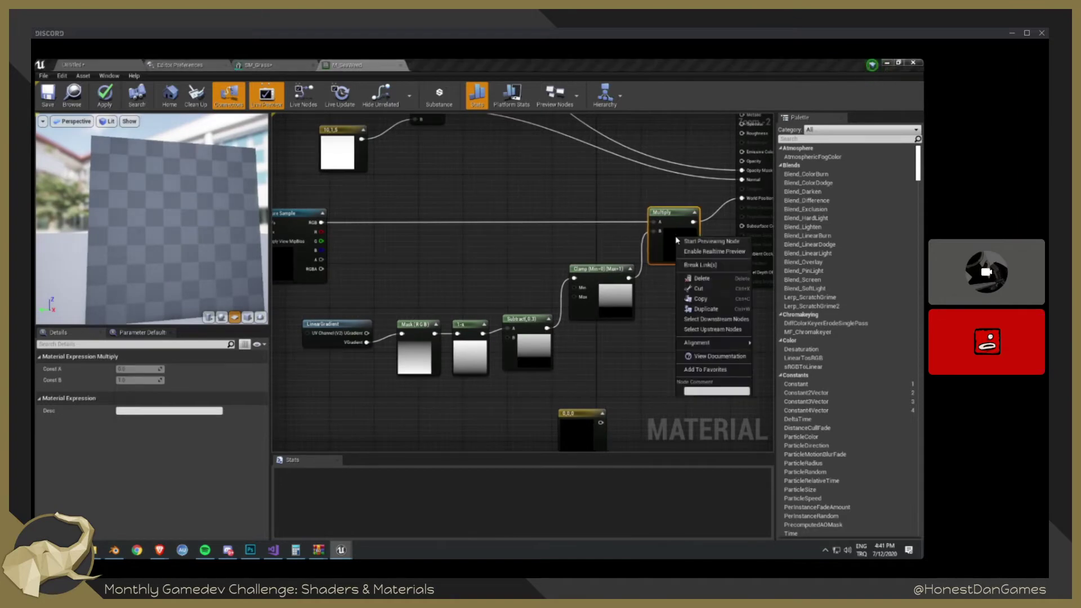
{"action": "left_click", "coordinate": [694, 238]}
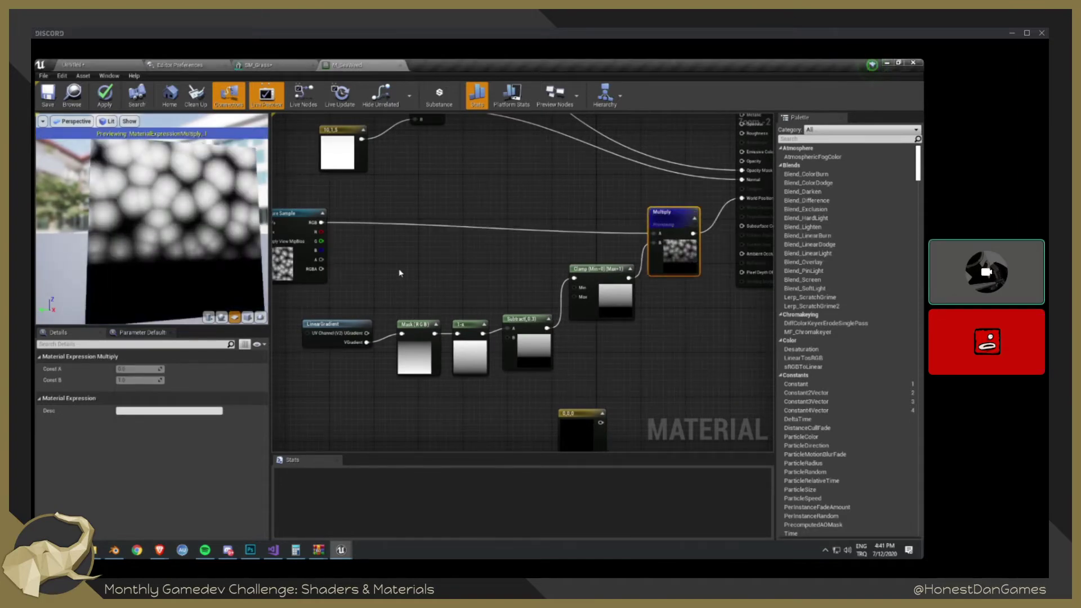
- Place the Panner closer to the Texture Sample and set its Speed X to 0.2
{"action": "right_click_drag", "start_coordinate": [398, 259], "coordinate": [533, 279]}
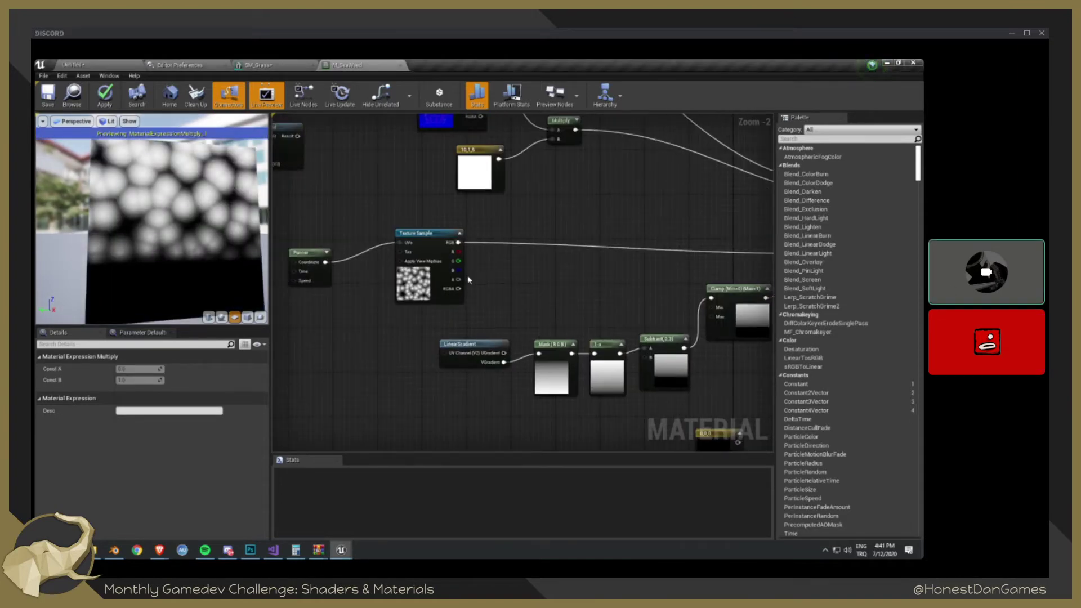
{"action": "left_click", "coordinate": [311, 251]}
{"action": "left_click_drag", "start_coordinate": [310, 249], "coordinate": [333, 241]}
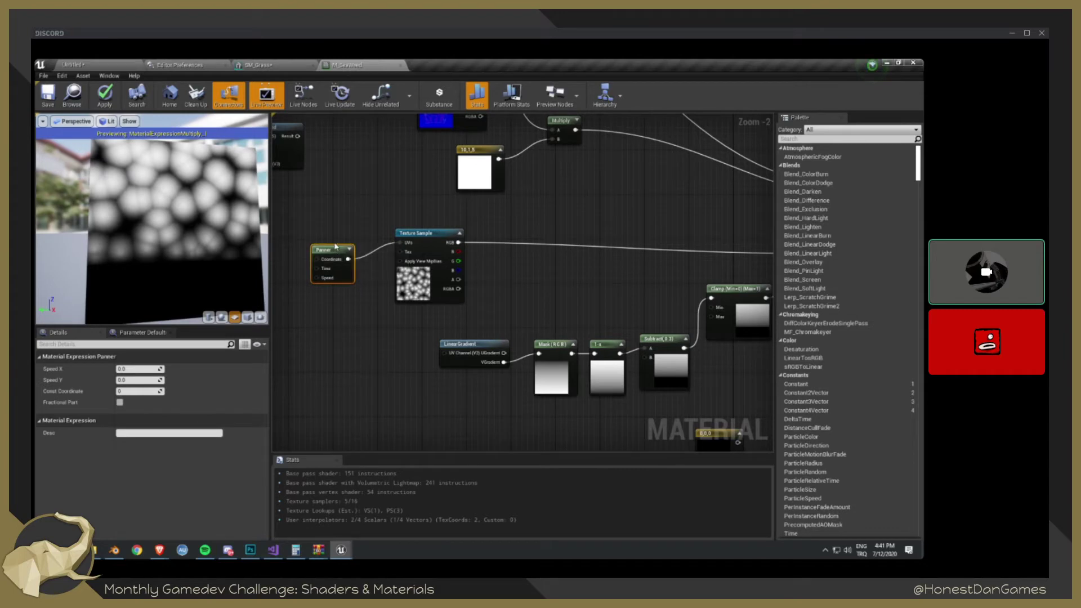
{"action": "left_click", "coordinate": [135, 369]}
{"action": "type", "text": "0."}
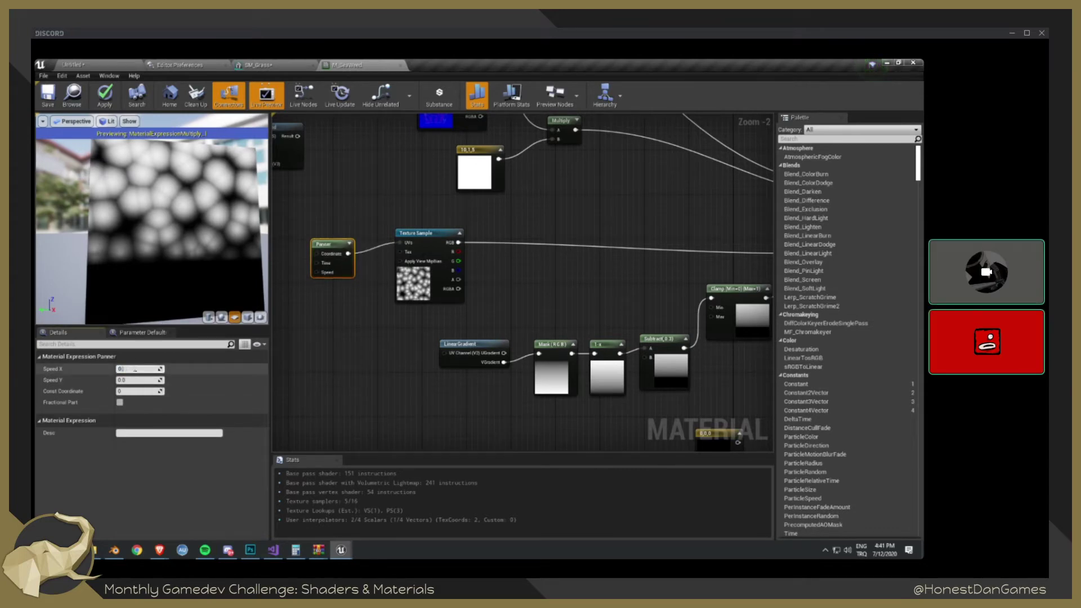
{"action": "type", "text": "2"}
{"action": "key", "text": "Return"}
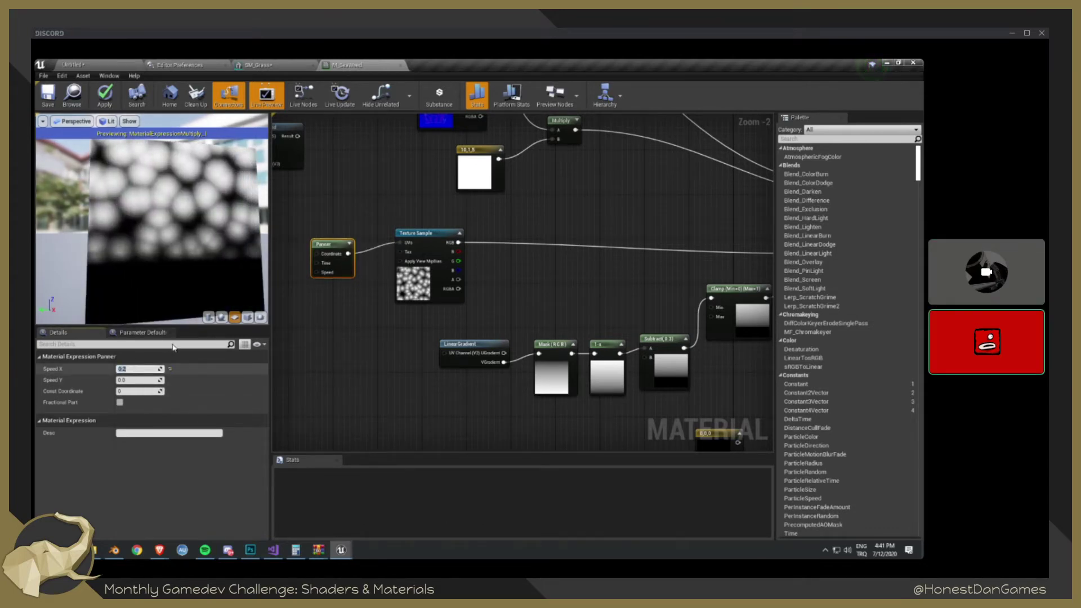
{"action": "mouse_move", "coordinate": [589, 266]}
{"action": "right_mouse_down"}
{"action": "mouse_move", "coordinate": [371, 294]}
{"action": "mouse_move", "coordinate": [604, 276]}
{"action": "right_mouse_up"}
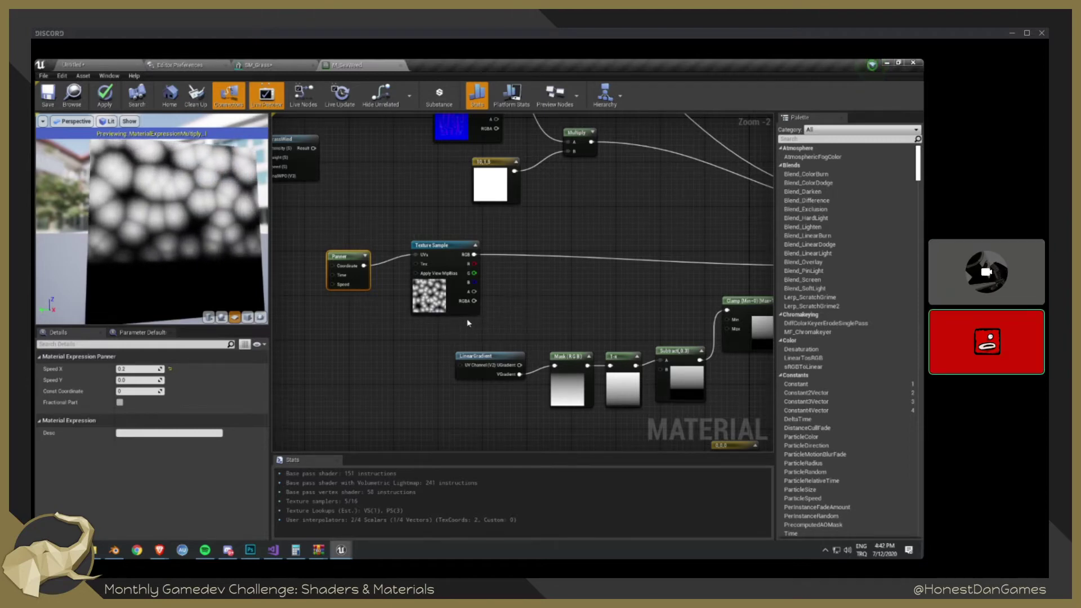
{"action": "right_click_drag", "start_coordinate": [573, 304], "coordinate": [528, 267]}
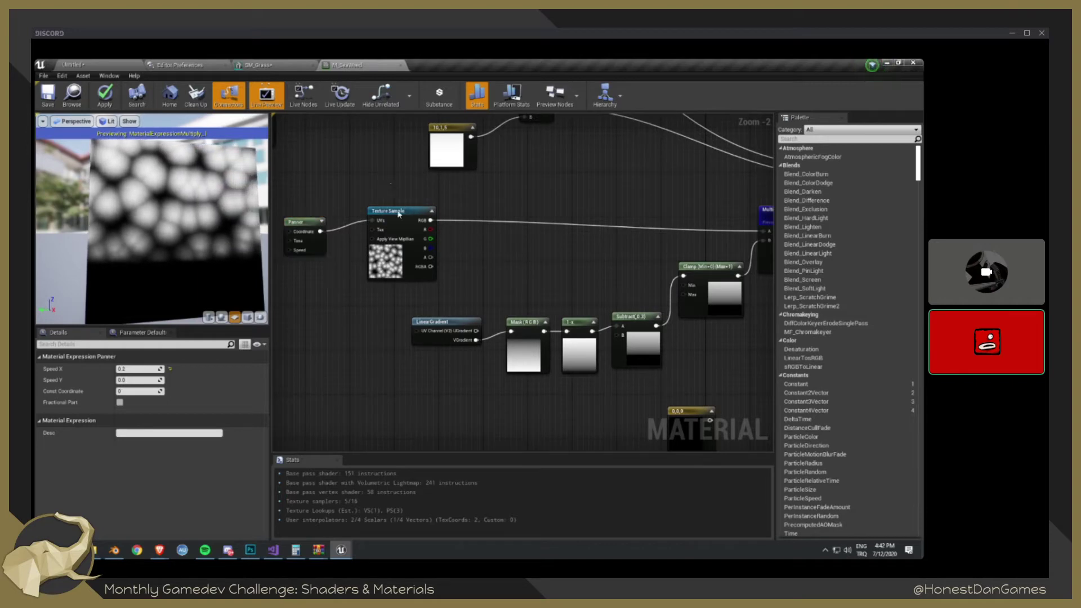
{"action": "left_click_drag", "start_coordinate": [391, 183], "coordinate": [408, 277]}
{"action": "left_click", "coordinate": [406, 274]}
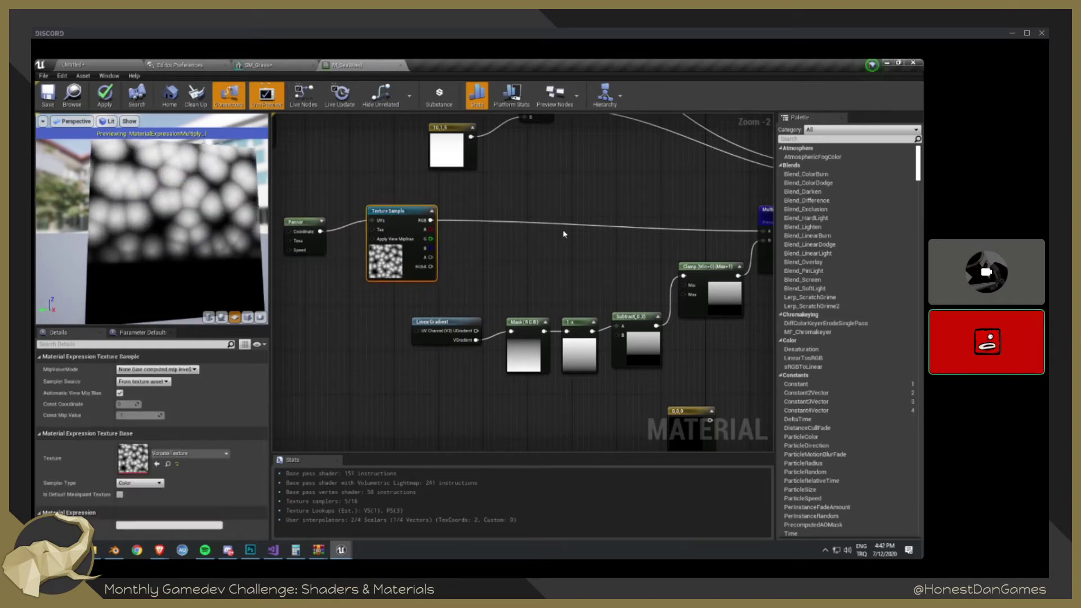
{"action": "right_click_drag", "start_coordinate": [542, 224], "coordinate": [499, 210]}
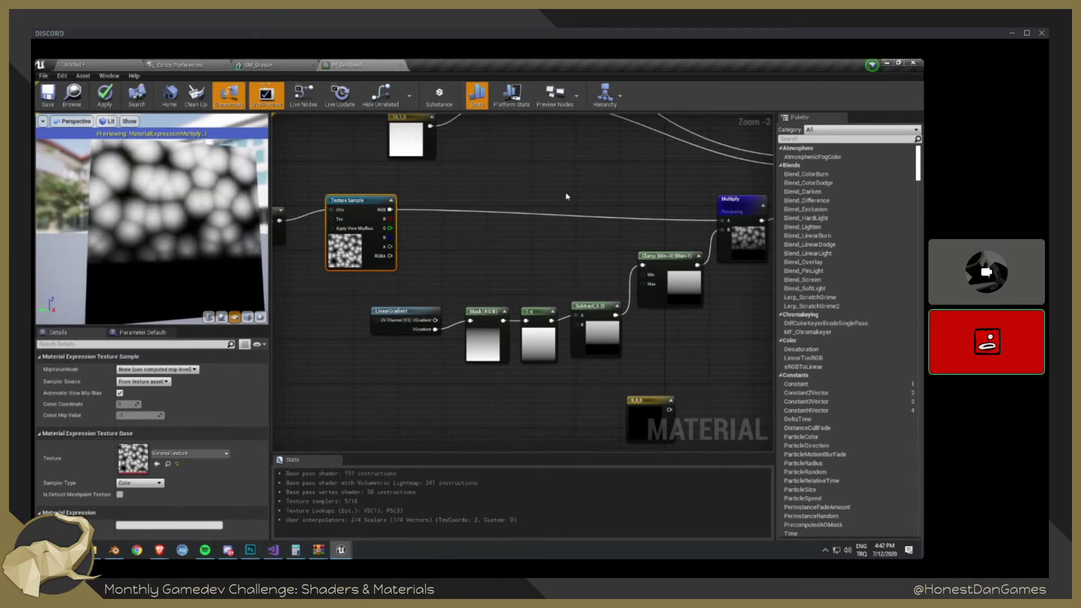
{"action": "right_click_drag", "start_coordinate": [567, 197], "coordinate": [541, 226]}
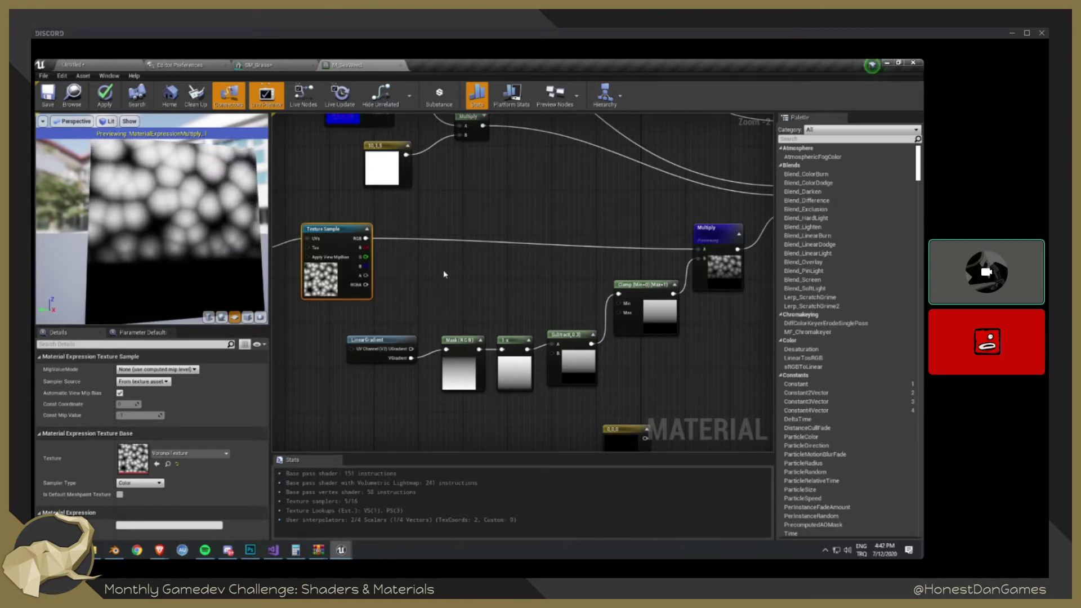
{"action": "right_click_drag", "start_coordinate": [444, 274], "coordinate": [544, 269]}
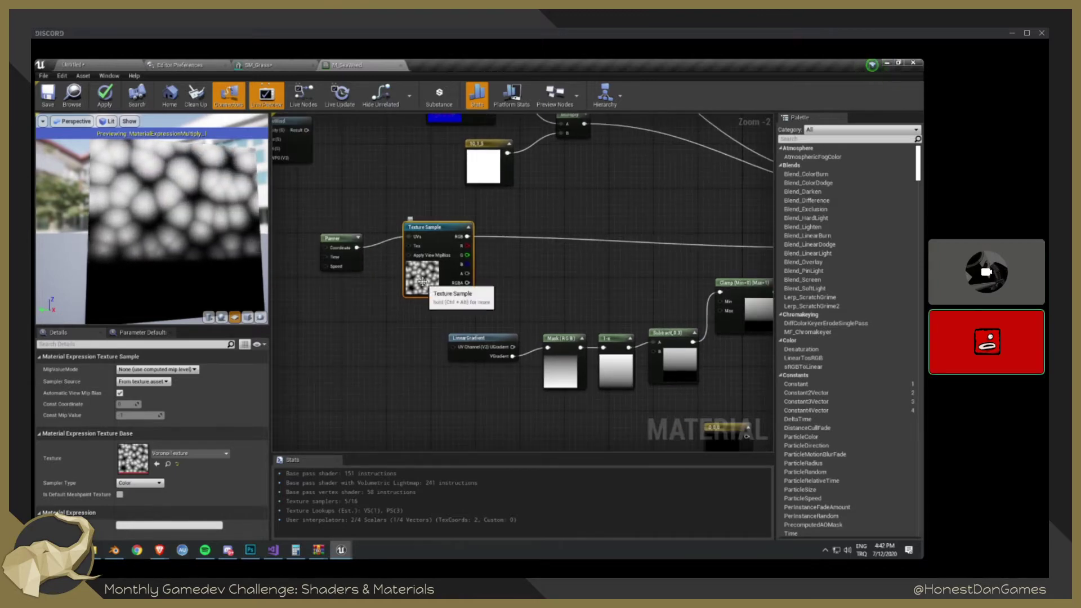
- Shift the Panner and Texture Sample nodes to the right, and delete the Voronoi Texture Sample
{"action": "left_click_drag", "start_coordinate": [352, 253], "coordinate": [344, 247]}
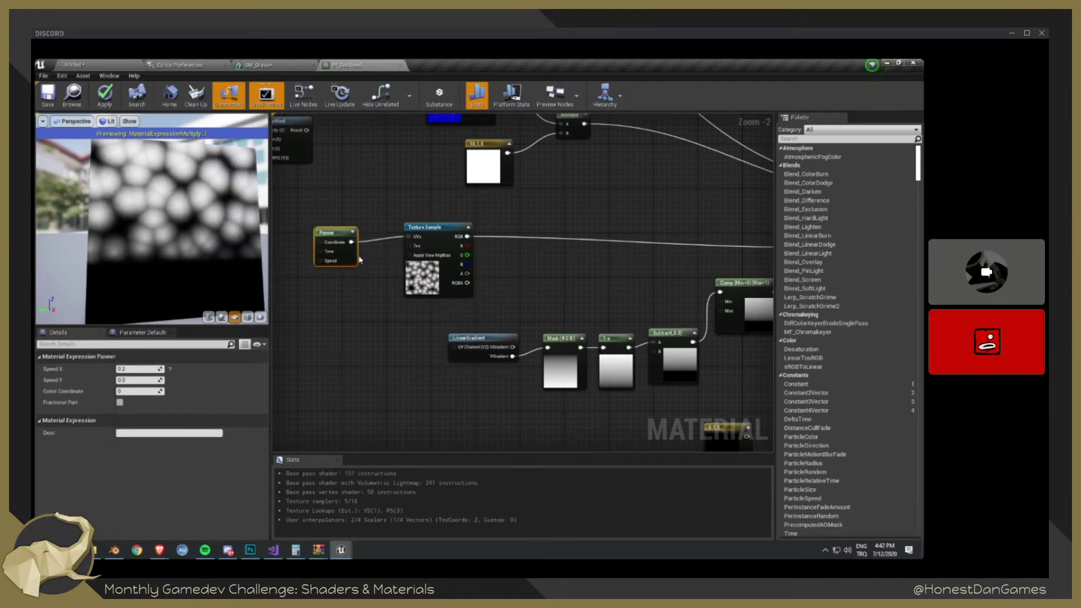
{"action": "right_click_drag", "start_coordinate": [489, 263], "coordinate": [460, 277]}
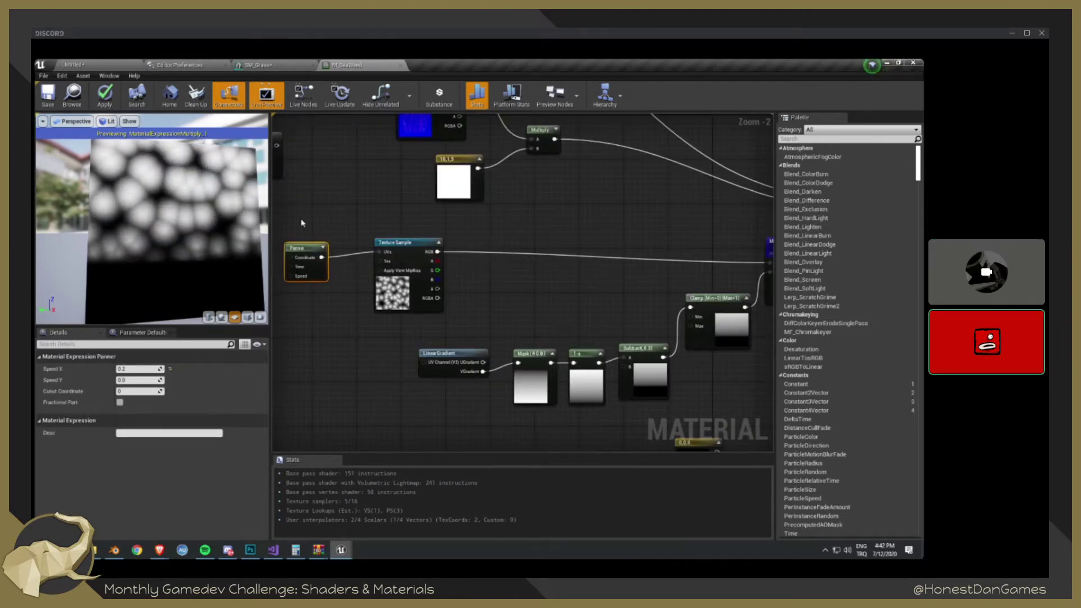
{"action": "left_click_drag", "start_coordinate": [302, 222], "coordinate": [456, 292]}
{"action": "left_click", "coordinate": [496, 277]}
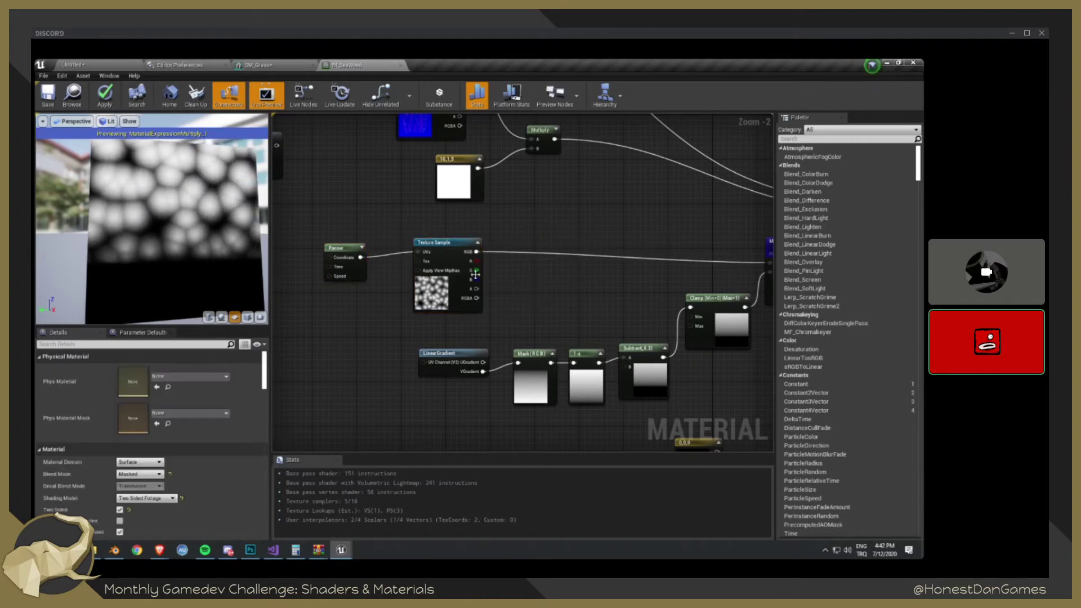
{"action": "left_click", "coordinate": [457, 293]}
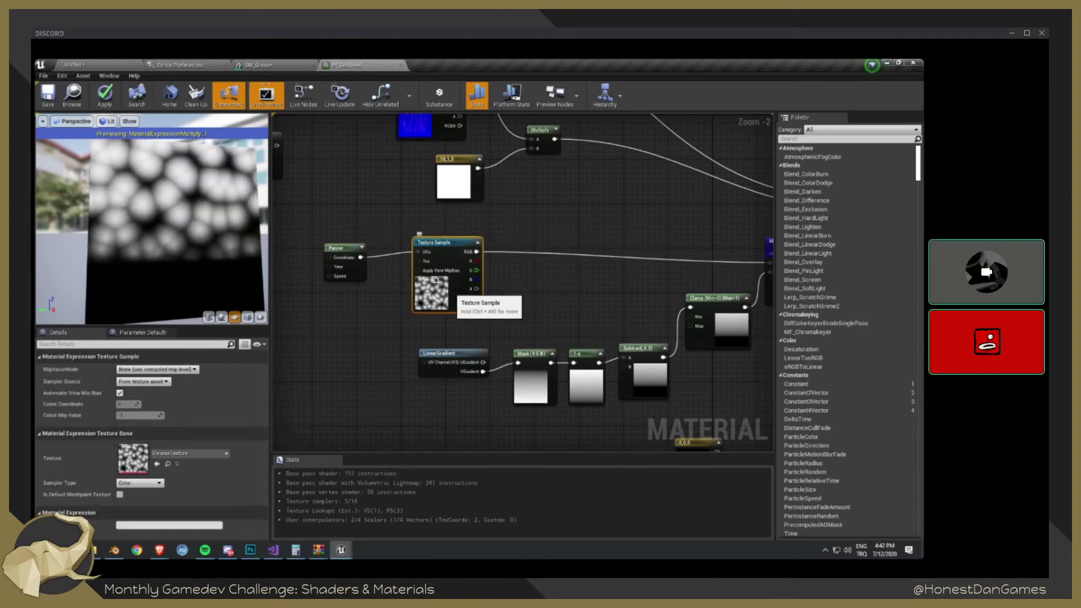
{"action": "key", "text": "Delete"}
{"action": "key", "text": "c"}
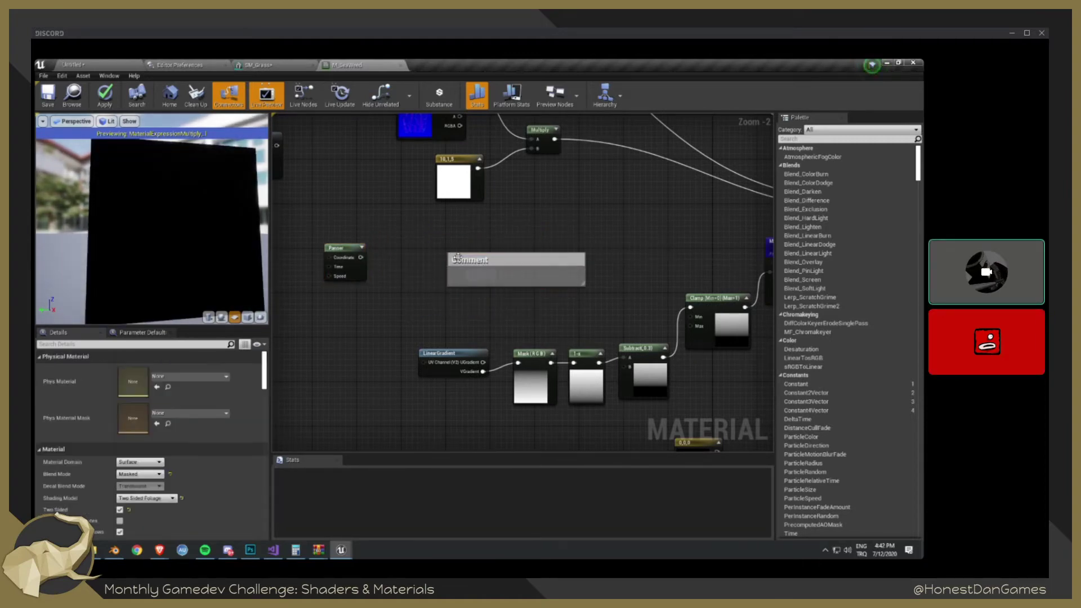
{"action": "key", "text": "ctrl+z"}
{"action": "left_click", "coordinate": [506, 256]}
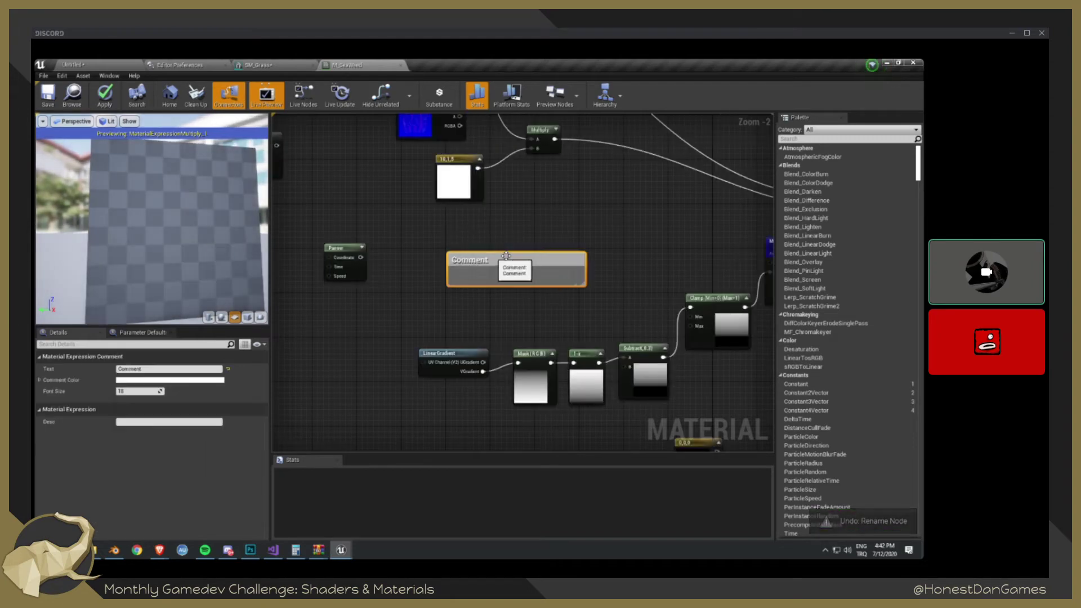
{"action": "key", "text": "Delete"}
- Try out a Constant3Vector node with R, G and B set to 1 above the gradient chain, and delete it
{"action": "left_click", "coordinate": [497, 255]}
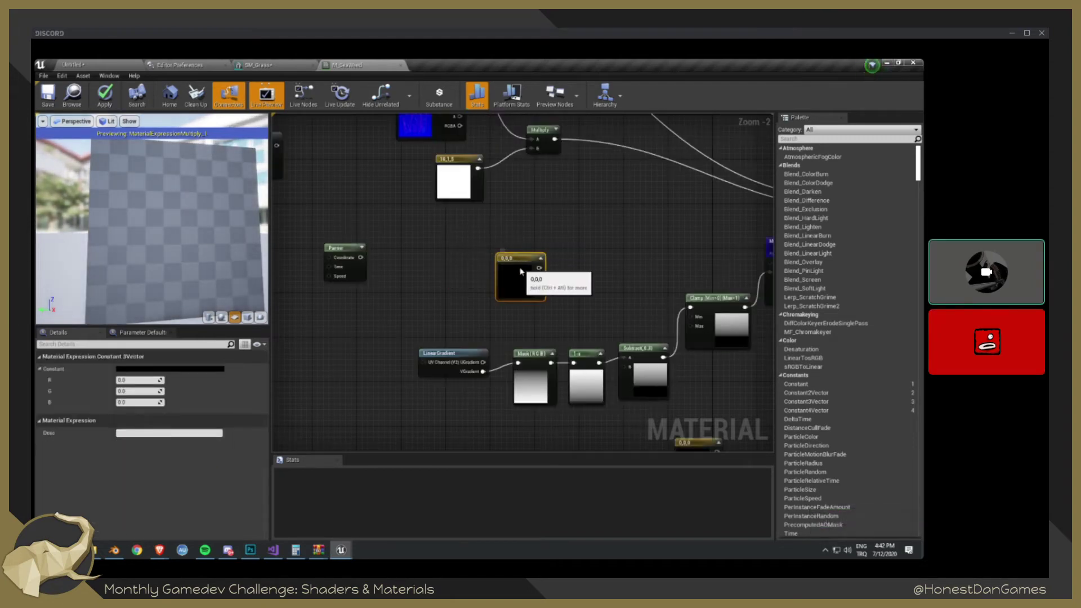
{"action": "left_click", "coordinate": [161, 380]}
{"action": "type", "text": "1"}
{"action": "key", "text": "Tab"}
{"action": "type", "text": "1"}
{"action": "key", "text": "Tab"}
{"action": "type", "text": "1"}
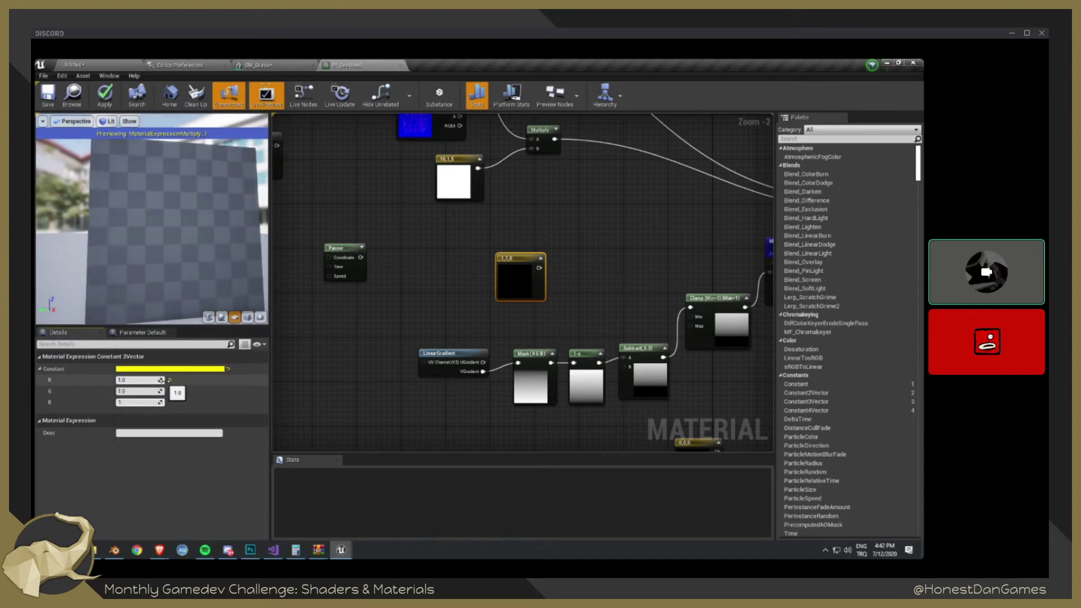
{"action": "key", "text": "Tab"}
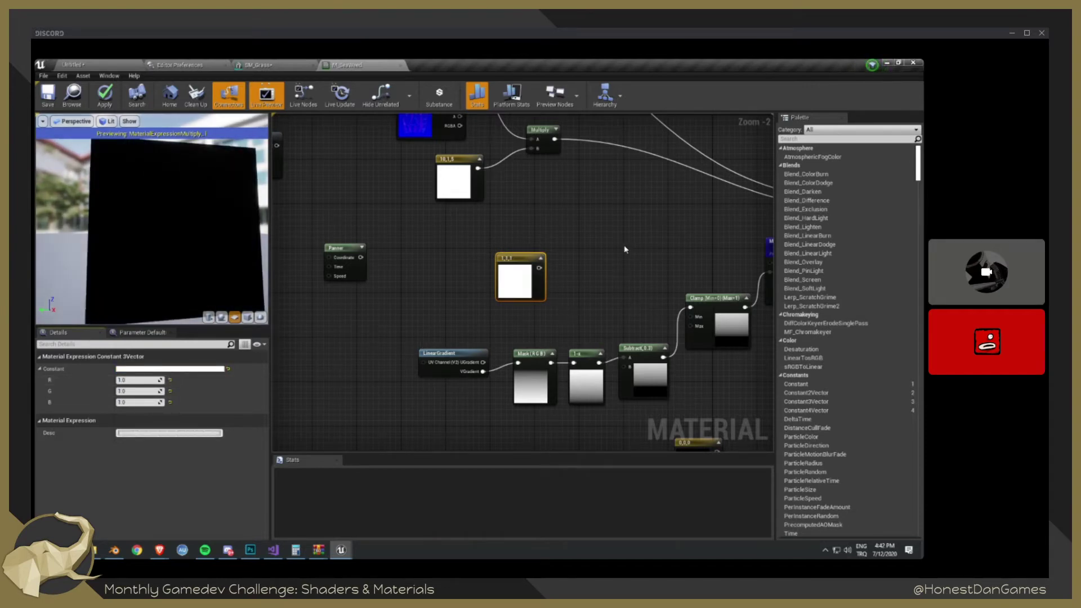
{"action": "right_click_drag", "start_coordinate": [578, 254], "coordinate": [490, 236]}
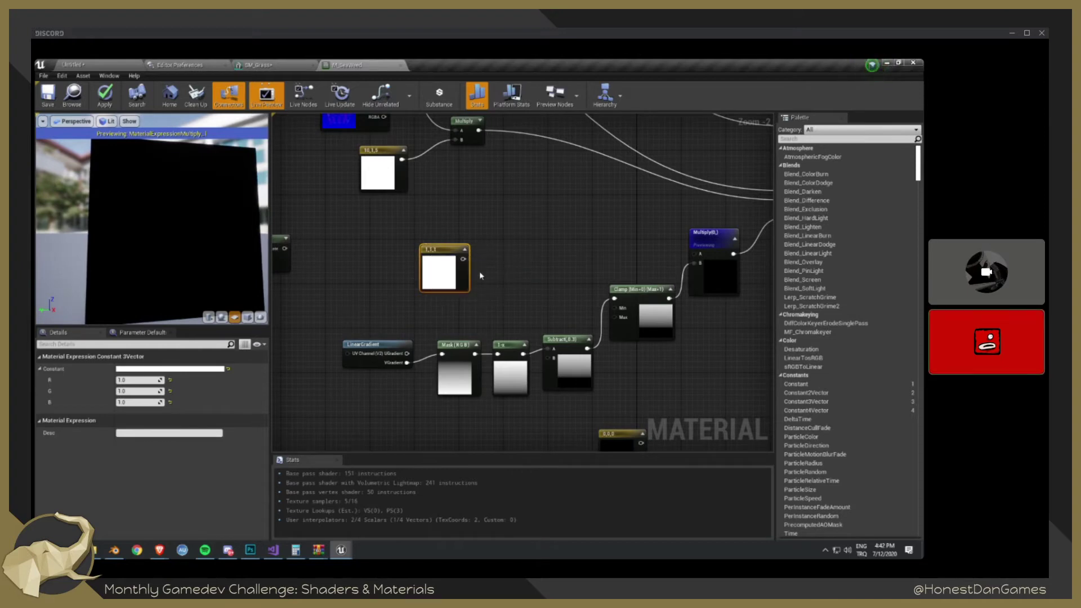
{"action": "left_click", "coordinate": [124, 380]}
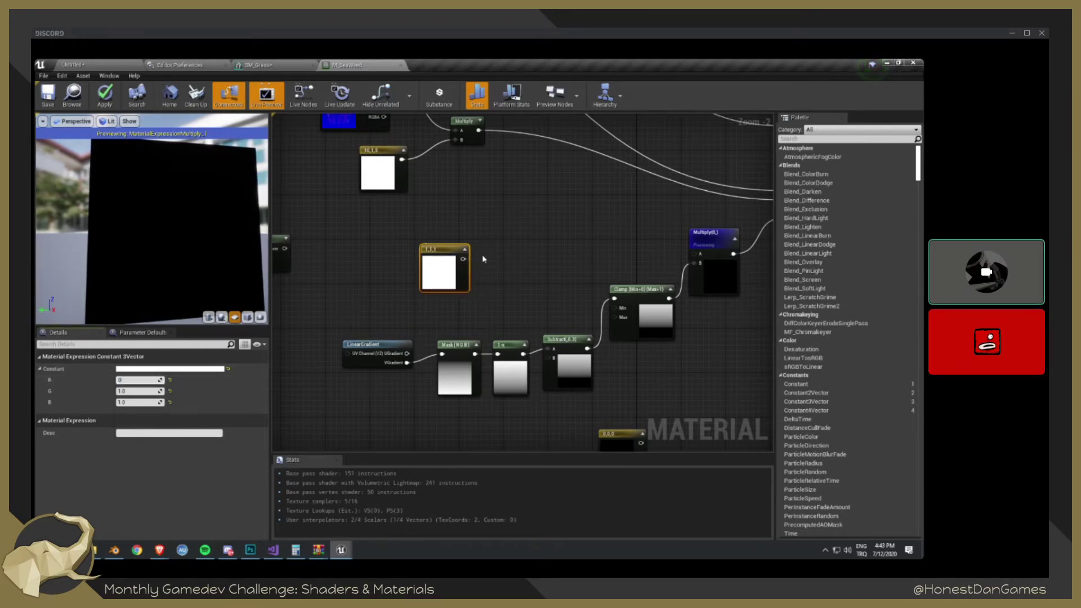
{"action": "key", "text": "Delete"}
{"action": "right_click", "coordinate": [409, 237]}
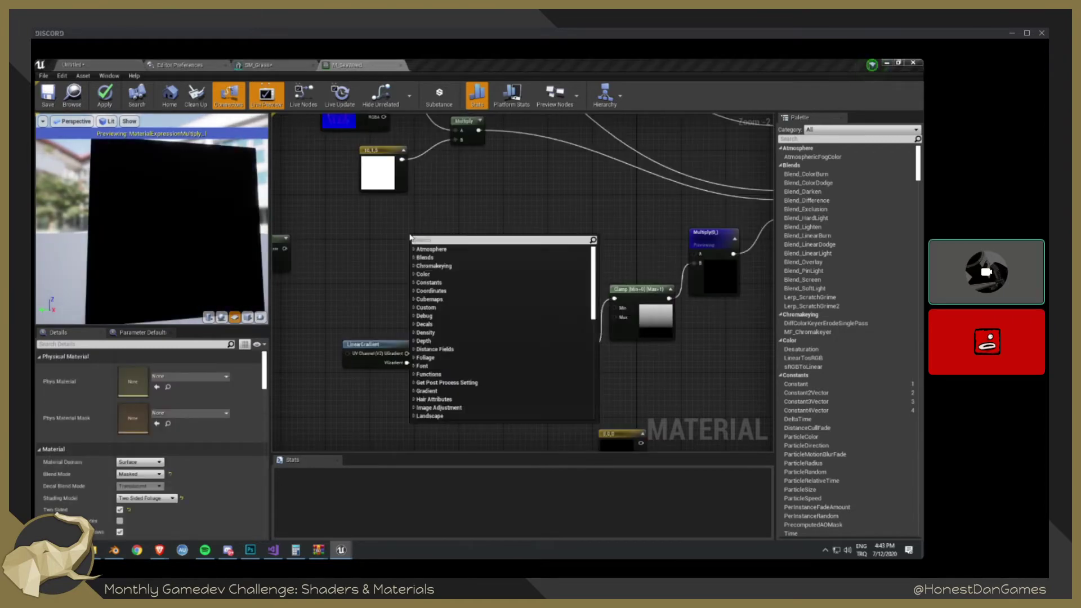
{"action": "type", "text": "texcoord"}
{"action": "key", "text": "Return"}
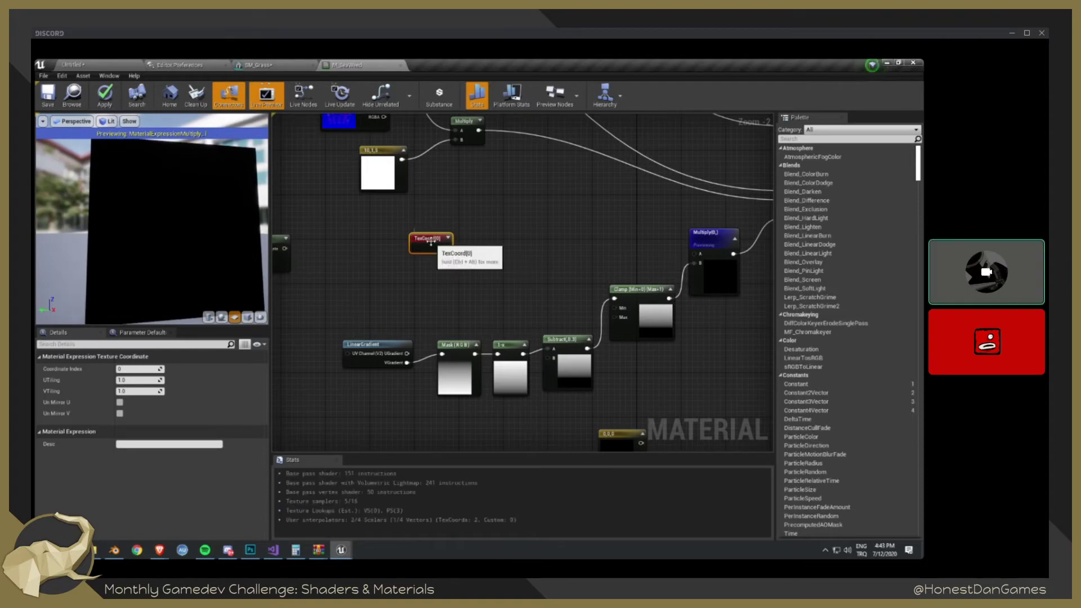
{"action": "key", "text": "Delete"}
- Expand the Panner node's preview thumbnail
{"action": "scroll", "coordinate": [512, 245], "scroll_direction": "down", "scroll_amount": 2}
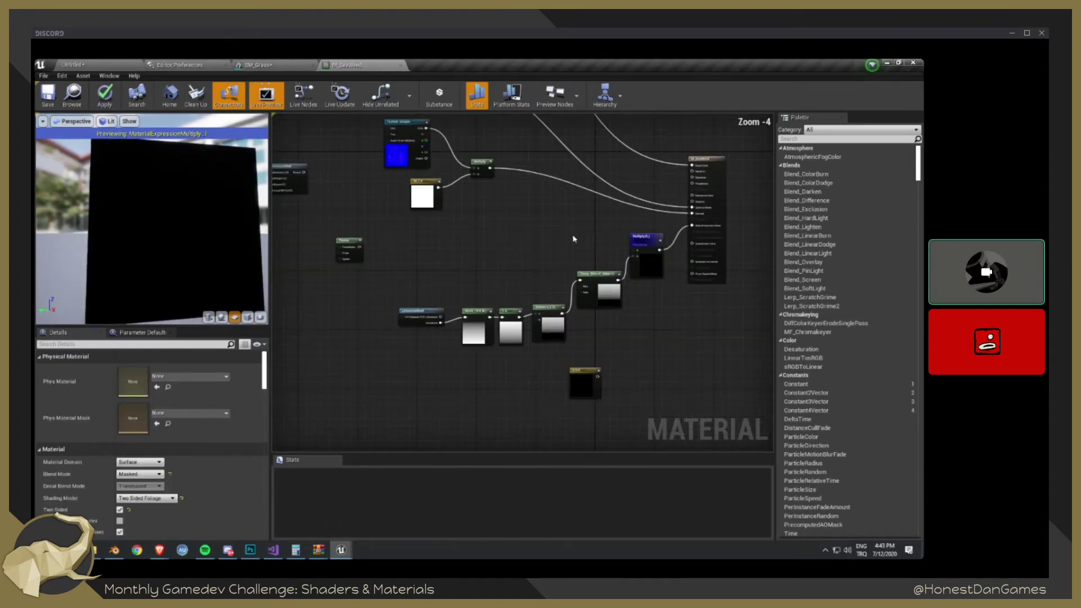
{"action": "left_click_drag", "start_coordinate": [360, 248], "coordinate": [338, 242]}
{"action": "left_click", "coordinate": [363, 239]}
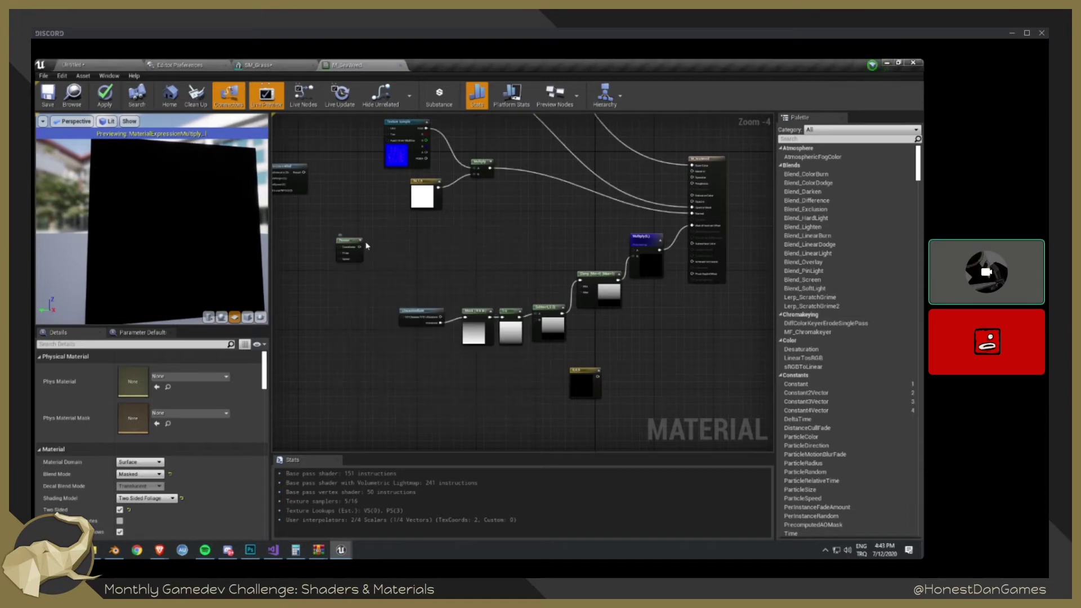
{"action": "left_click", "coordinate": [361, 241]}
{"action": "scroll", "coordinate": [473, 256], "scroll_direction": "up", "scroll_amount": 3}
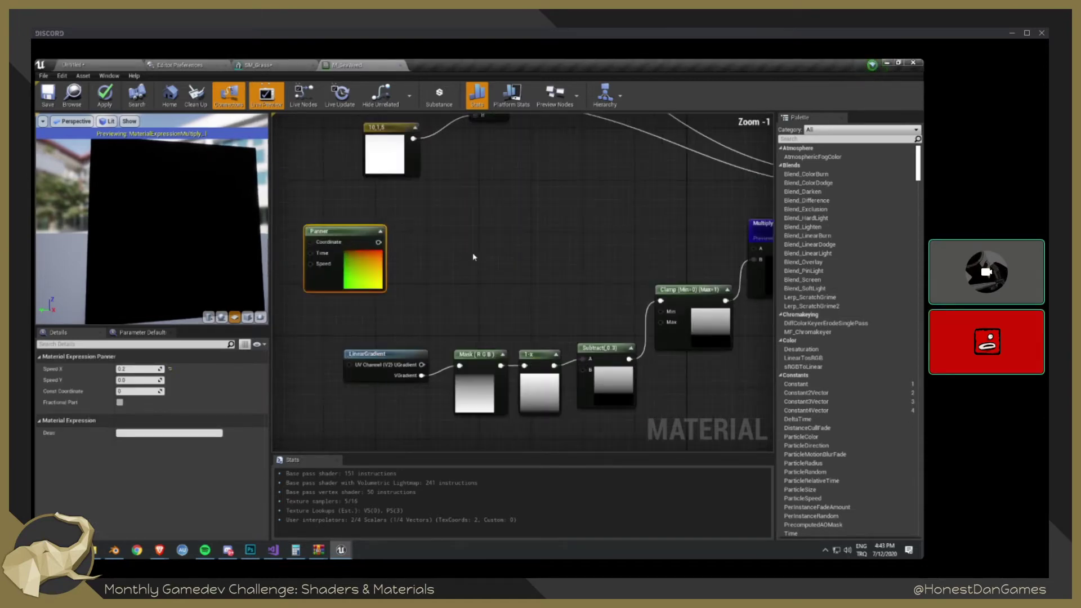
{"action": "scroll", "coordinate": [483, 278], "scroll_direction": "down", "scroll_amount": 1}
{"action": "right_click_drag", "start_coordinate": [484, 276], "coordinate": [426, 252]}
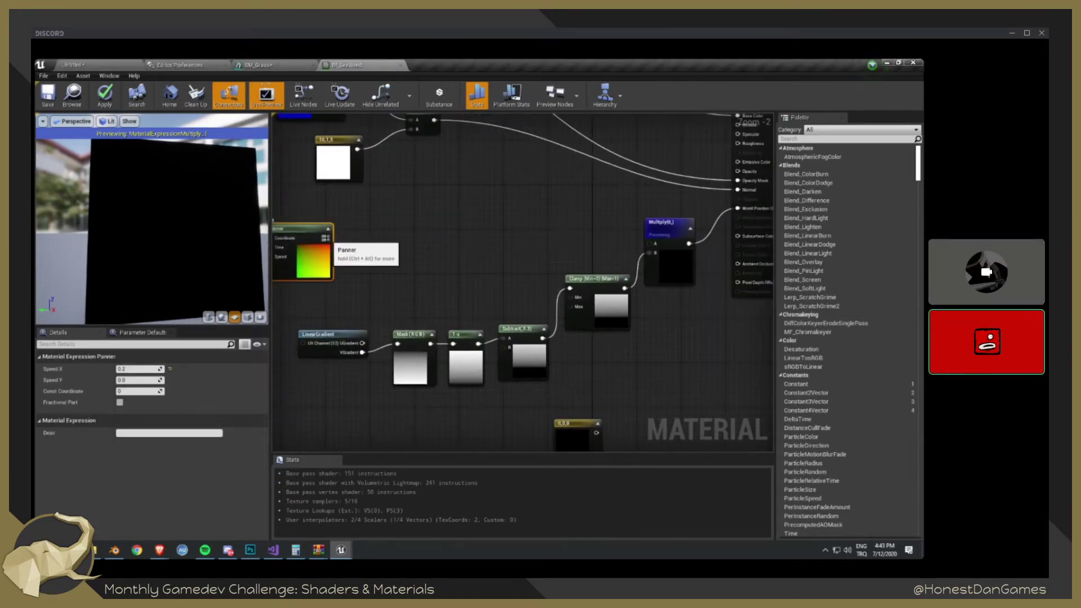
- Try to feed the Panner's output into input A of the previewed Multiply node, and break that link
{"action": "left_click_drag", "start_coordinate": [327, 238], "coordinate": [652, 248]}
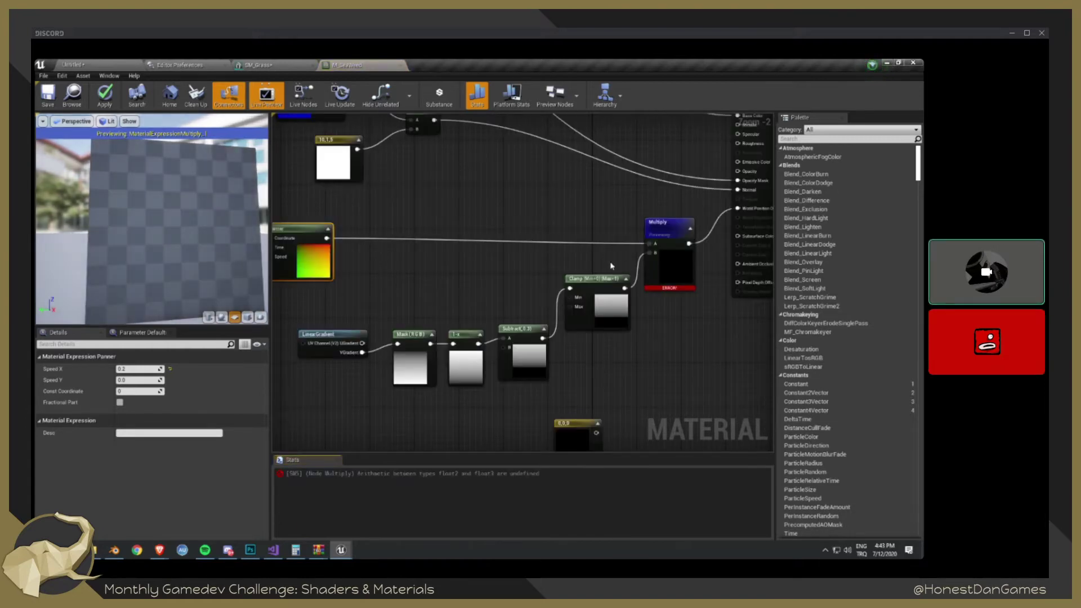
{"action": "mouse_move", "coordinate": [662, 286]}
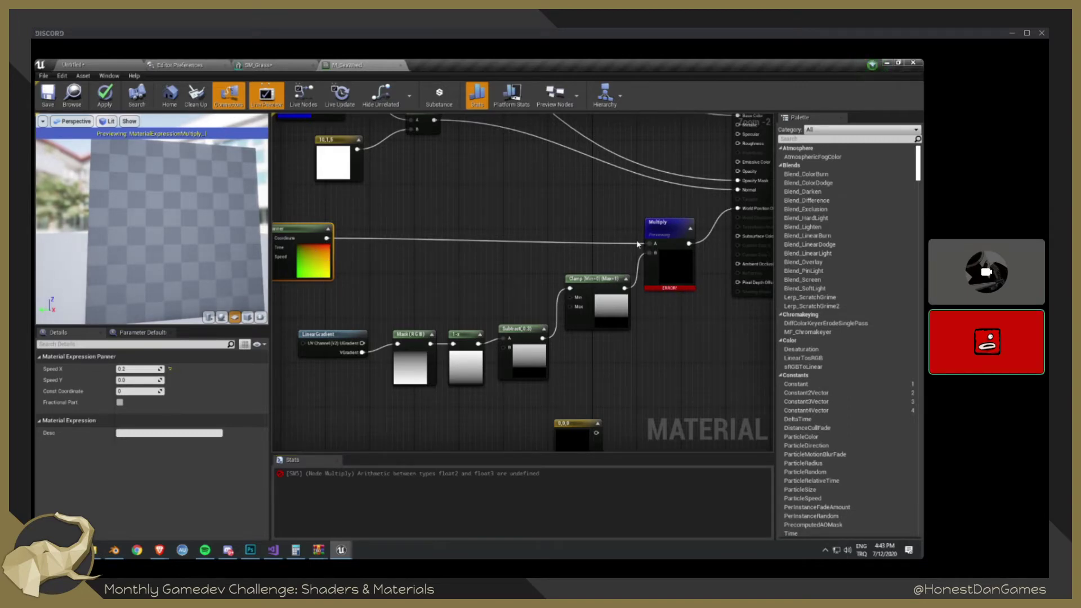
{"action": "right_click_drag", "start_coordinate": [596, 232], "coordinate": [546, 258]}
{"action": "mouse_move", "coordinate": [599, 256]}
{"action": "left_mouse_down"}
{"action": "mouse_move", "coordinate": [608, 289]}
{"action": "mouse_move", "coordinate": [602, 273]}
{"action": "left_mouse_up"}
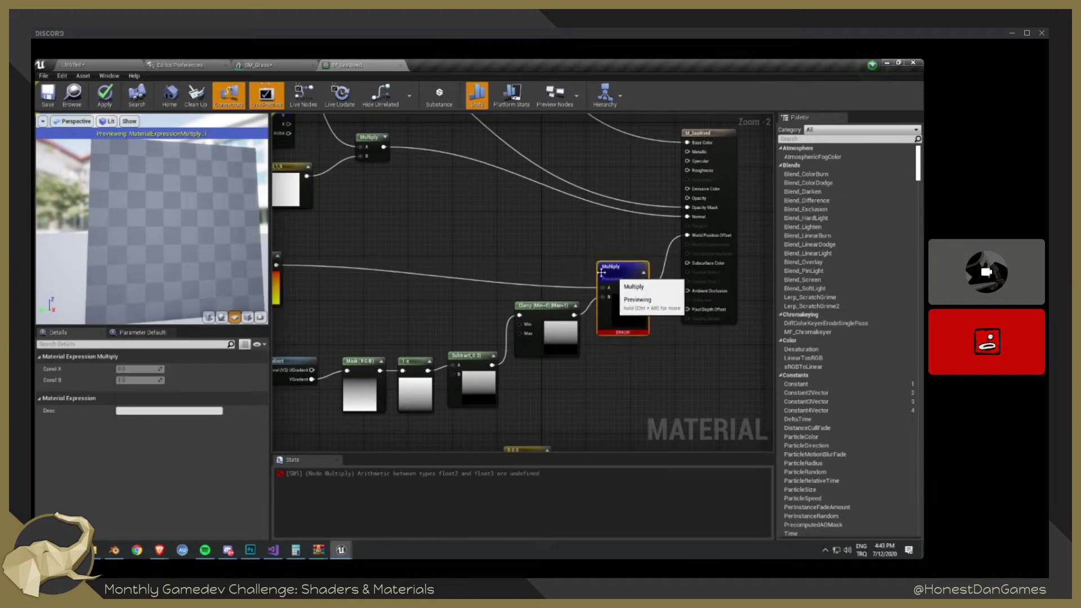
{"action": "left_click", "coordinate": [545, 289]}
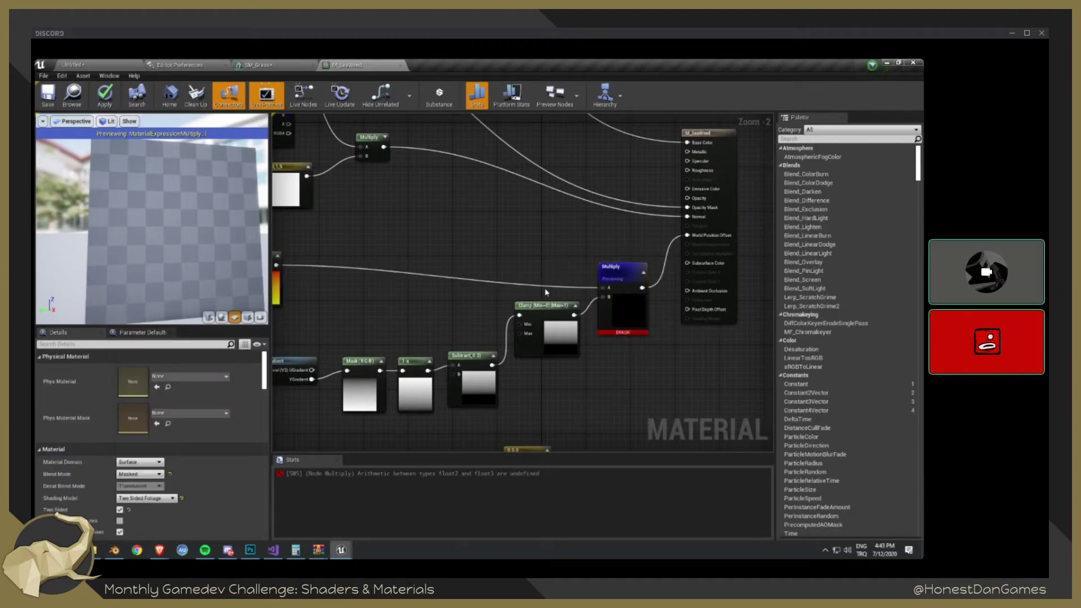
{"action": "left_click", "coordinate": [544, 288], "text": "alt"}
- Connect the Panner's output directly to the material's World Position Offset input
{"action": "right_click_drag", "start_coordinate": [449, 265], "coordinate": [495, 267]}
{"action": "left_click_drag", "start_coordinate": [321, 267], "coordinate": [713, 239]}
{"action": "right_click_drag", "start_coordinate": [518, 248], "coordinate": [565, 252]}
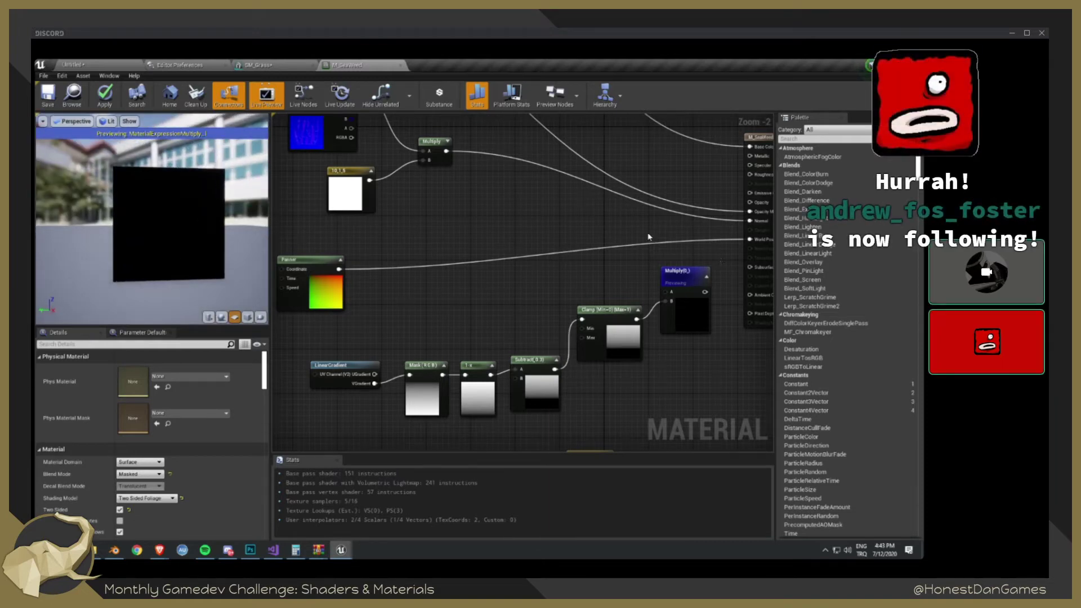
{"action": "scroll", "coordinate": [622, 235], "scroll_direction": "down", "scroll_amount": 1}
{"action": "scroll", "coordinate": [619, 234], "scroll_direction": "up", "scroll_amount": 1}
{"action": "right_click_drag", "start_coordinate": [533, 211], "coordinate": [480, 286]}
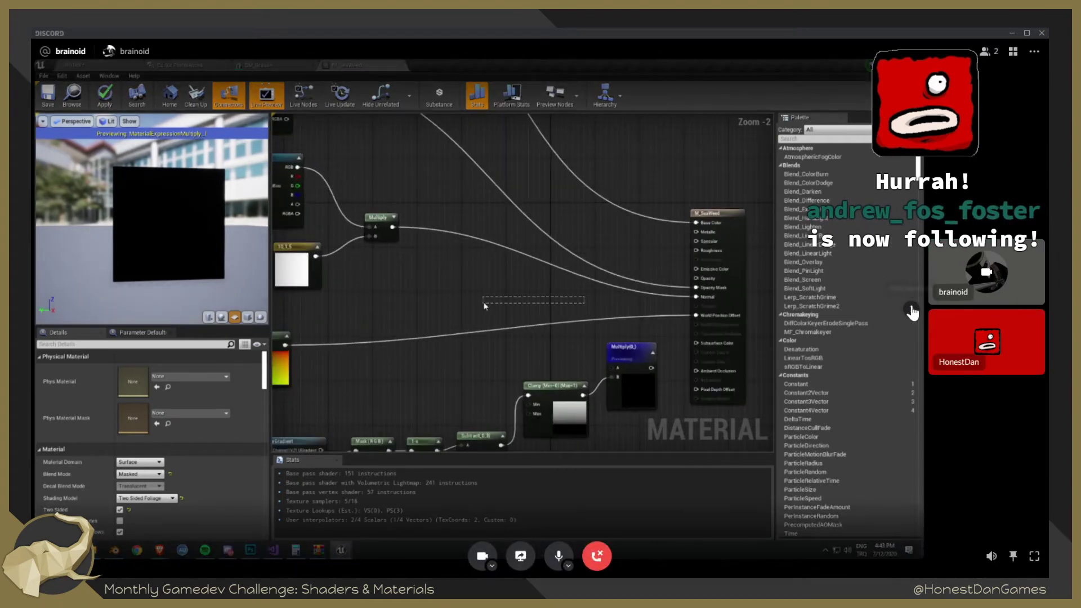
- Move the Panner node to the right, closer to the material's output node
{"action": "left_click_drag", "start_coordinate": [484, 305], "coordinate": [450, 299]}
{"action": "right_click_drag", "start_coordinate": [444, 295], "coordinate": [611, 268]}
{"action": "left_click", "coordinate": [912, 310]}
{"action": "left_click_drag", "start_coordinate": [475, 354], "coordinate": [626, 335]}
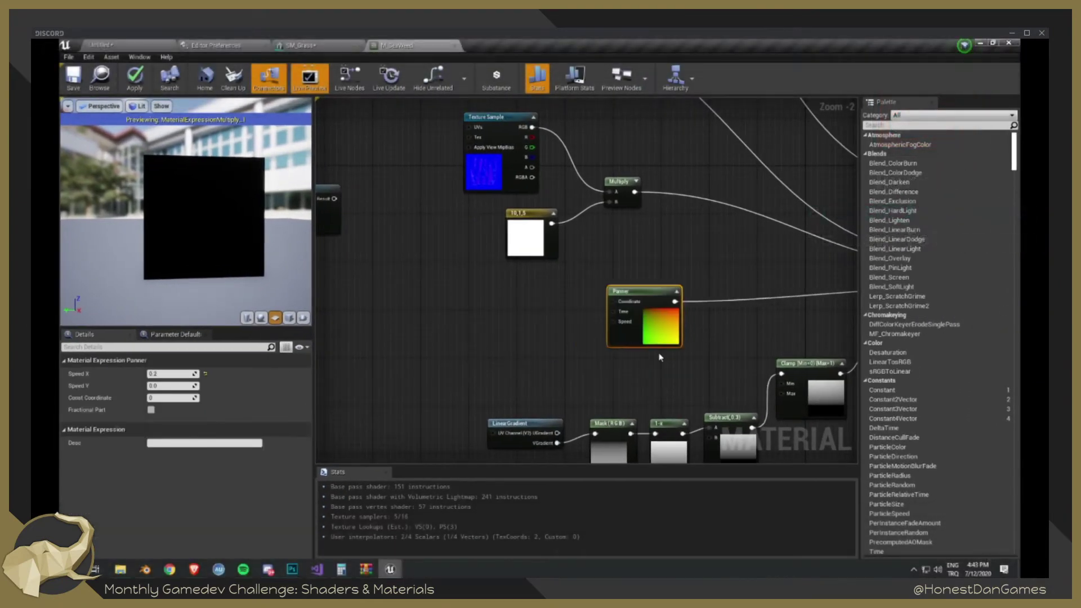
{"action": "right_click_drag", "start_coordinate": [660, 357], "coordinate": [362, 356]}
- Stop previewing the Multiply node fed by the Clamp, so the preview uses the full material
{"action": "left_click_drag", "start_coordinate": [214, 215], "coordinate": [248, 217]}
{"action": "right_click", "coordinate": [590, 342]}
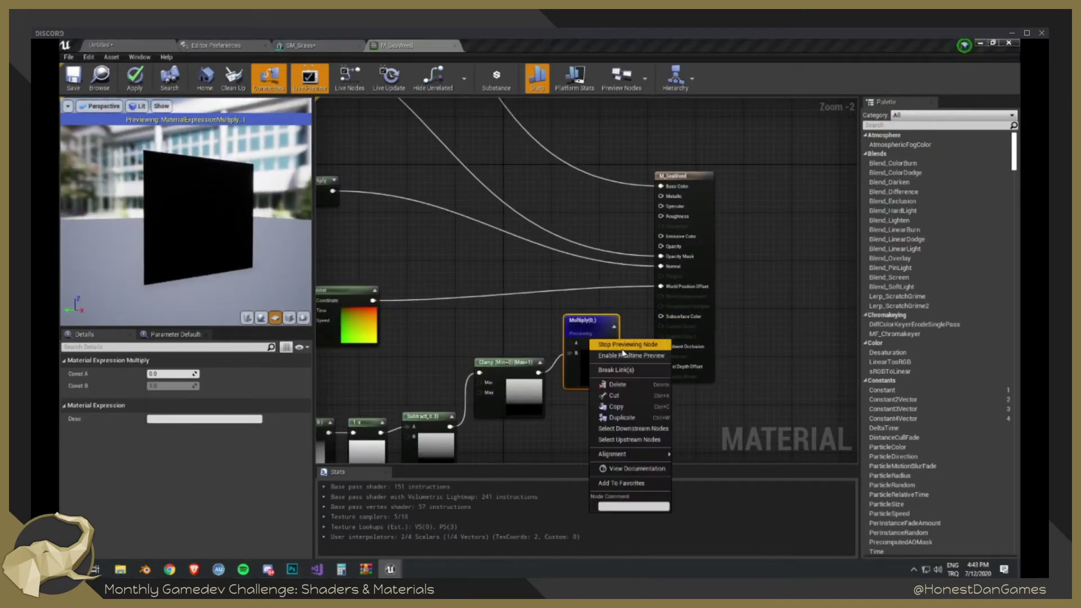
{"action": "left_click", "coordinate": [619, 344]}
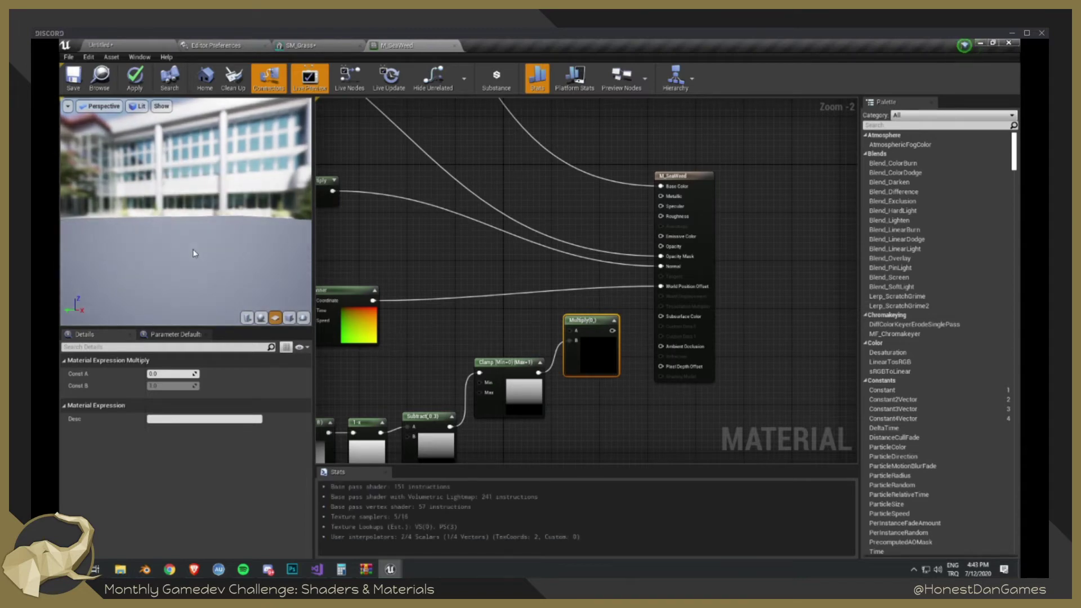
- Set the Panner's Speed X to 0
{"action": "right_click_drag", "start_coordinate": [360, 304], "coordinate": [490, 274]}
{"action": "left_click", "coordinate": [484, 281]}
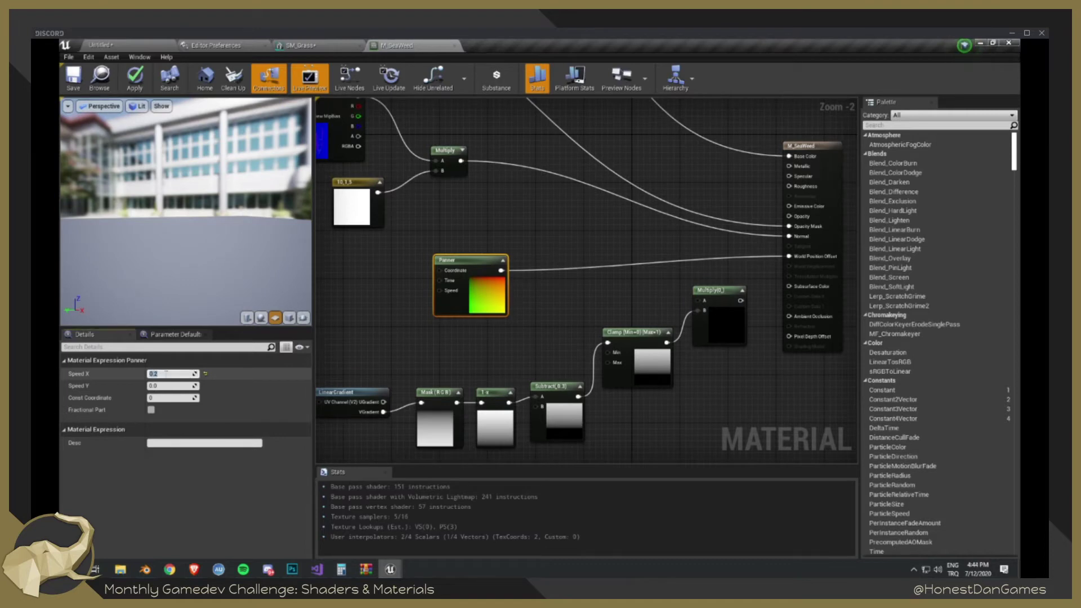
{"action": "key", "text": "Return"}
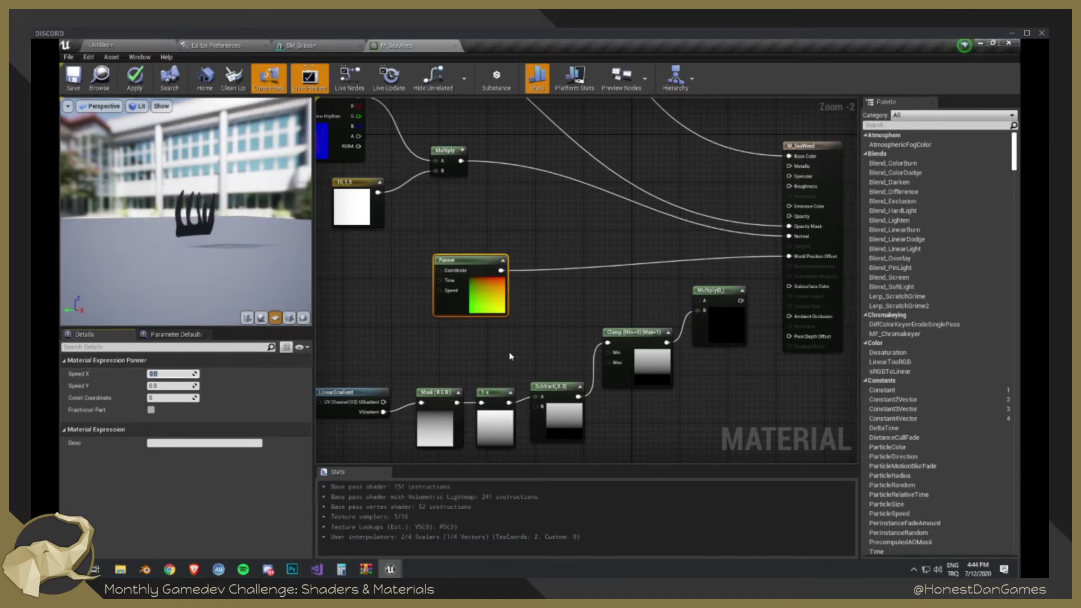
{"action": "scroll", "coordinate": [460, 327], "scroll_direction": "up", "scroll_amount": 1}
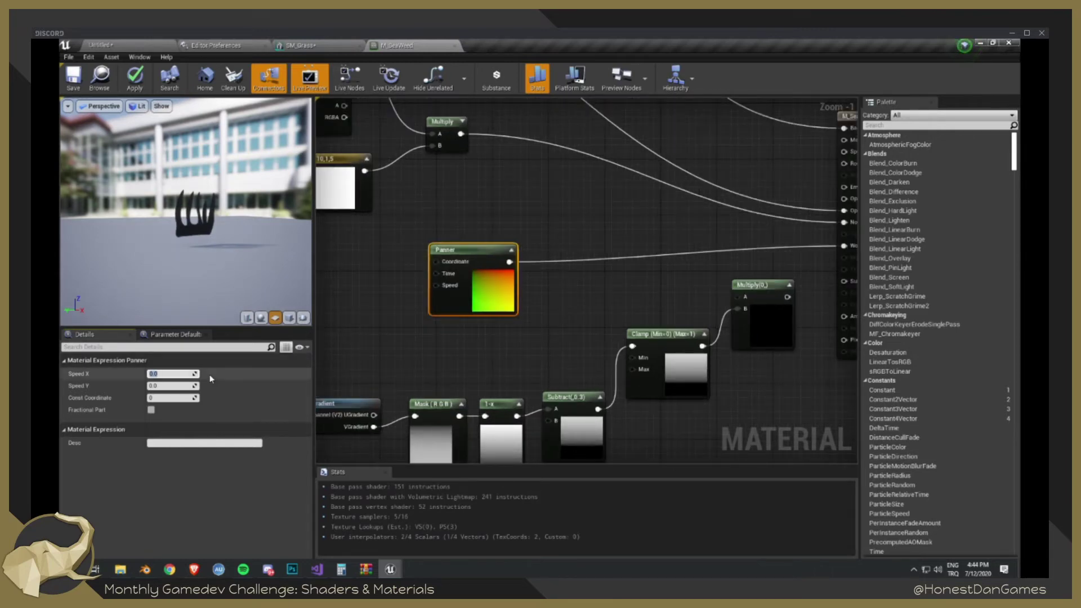
- Bring the preview mesh into close view and set the Panner's Speed X to 0.0001
{"action": "scroll", "coordinate": [231, 207], "scroll_direction": "up", "scroll_amount": 8}
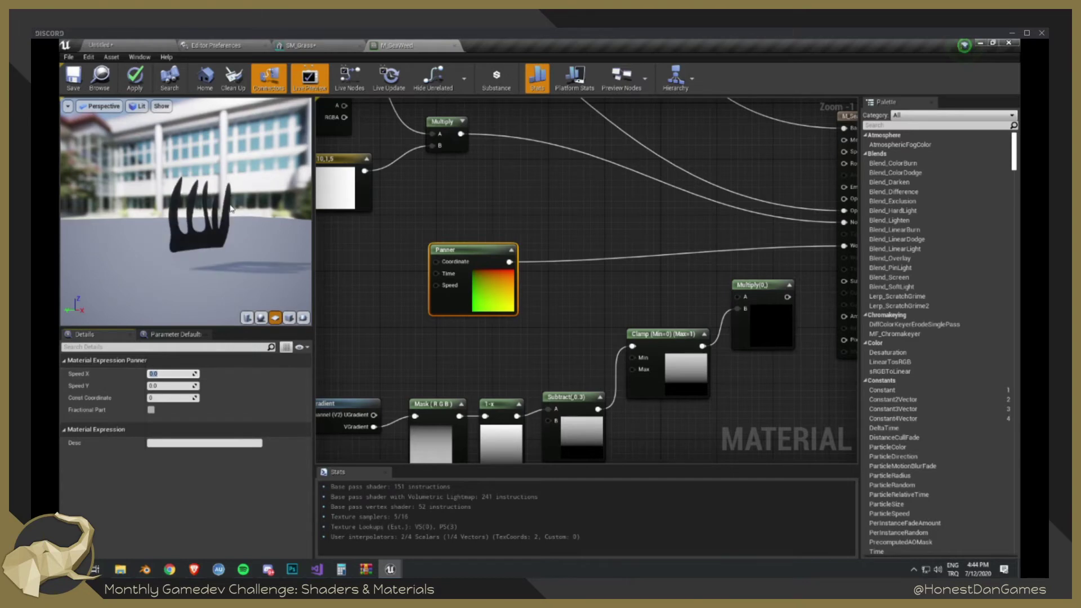
{"action": "scroll", "coordinate": [231, 207], "scroll_direction": "down", "scroll_amount": 2}
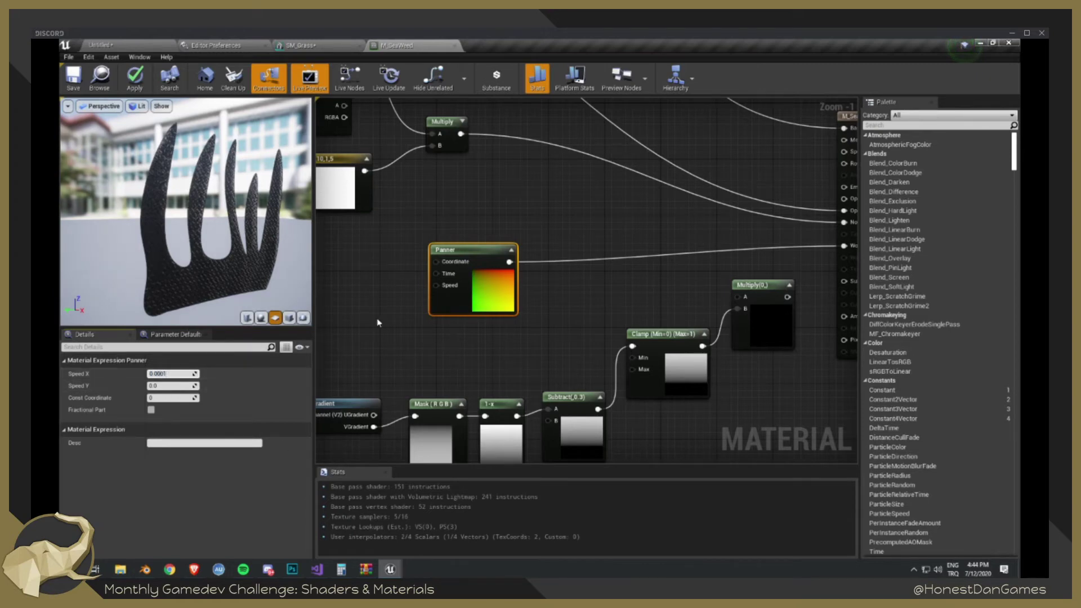
{"action": "left_click", "coordinate": [368, 301]}
- Add a Sine node to the left of the Panner
{"action": "right_click_drag", "start_coordinate": [367, 298], "coordinate": [439, 288]}
{"action": "right_click", "coordinate": [414, 275]}
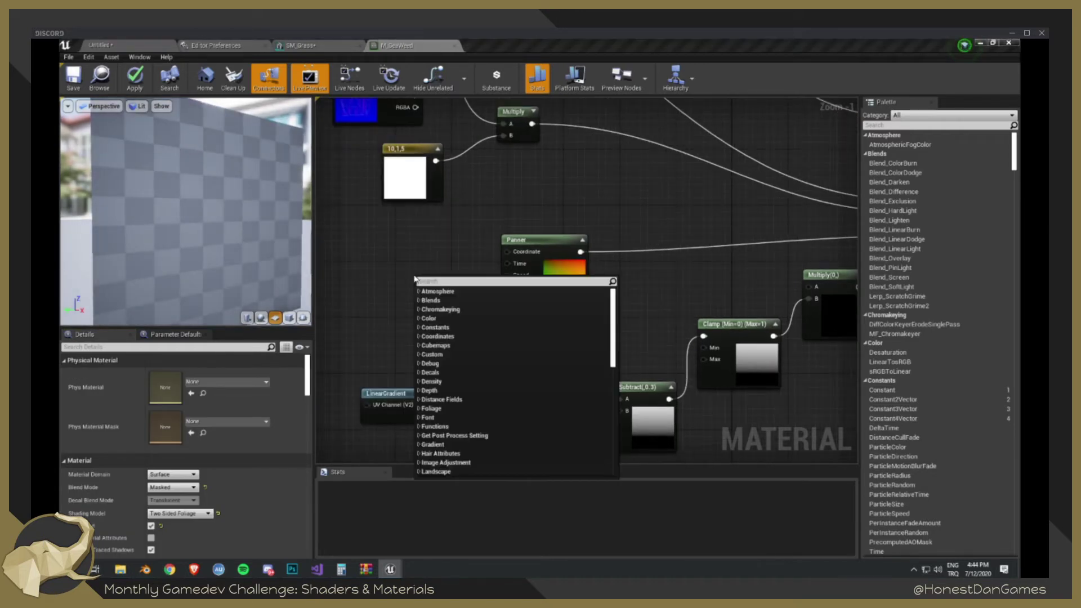
{"action": "type", "text": "sines"}
{"action": "key", "text": "BackSpace"}
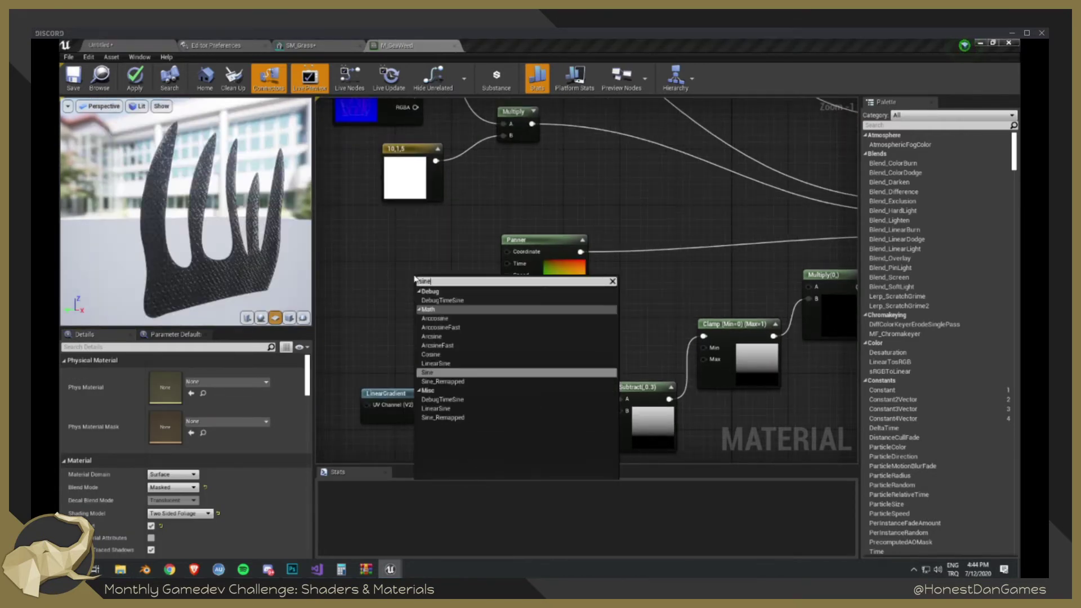
{"action": "key", "text": "Return"}
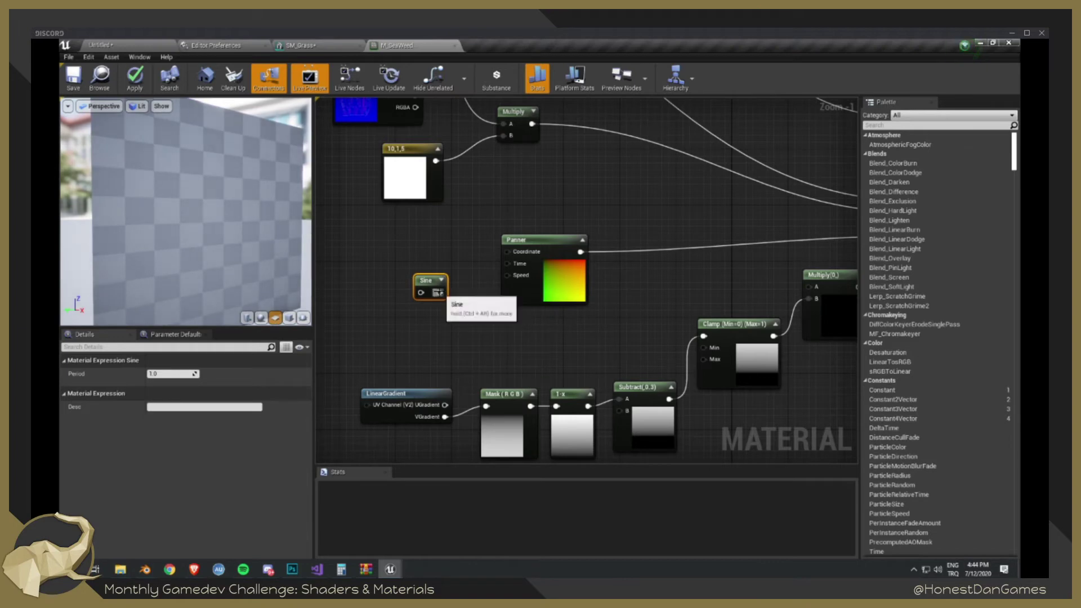
- Try connecting the Sine's output to the Panner's Time, Coordinate and Speed inputs in turn, breaking each link
{"action": "left_click_drag", "start_coordinate": [439, 292], "coordinate": [507, 263]}
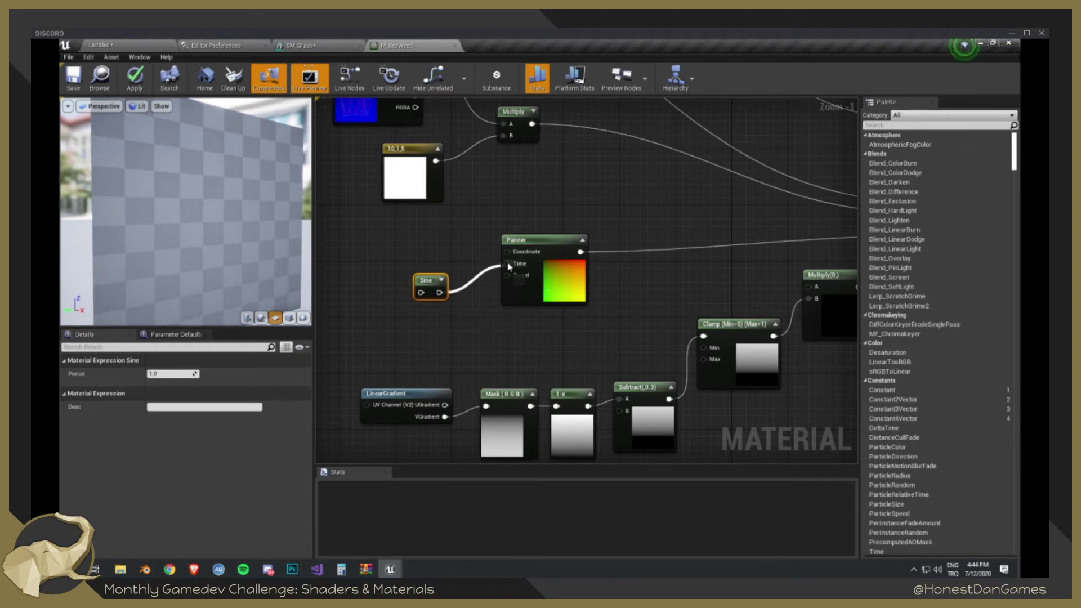
{"action": "left_click", "coordinate": [481, 279]}
{"action": "left_click", "coordinate": [440, 292], "text": "alt"}
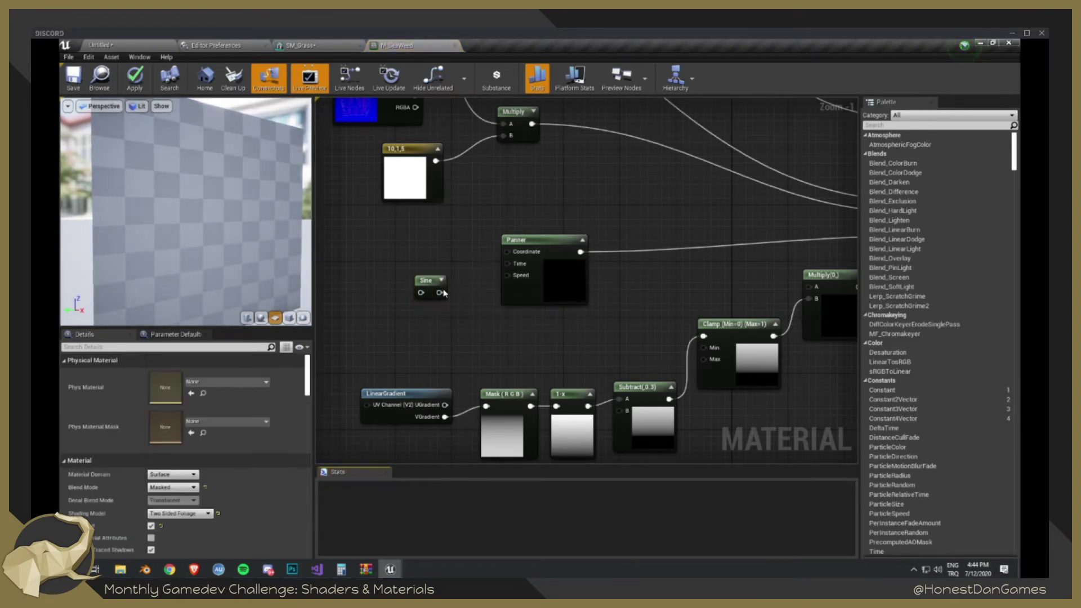
{"action": "left_click_drag", "start_coordinate": [440, 293], "coordinate": [508, 252]}
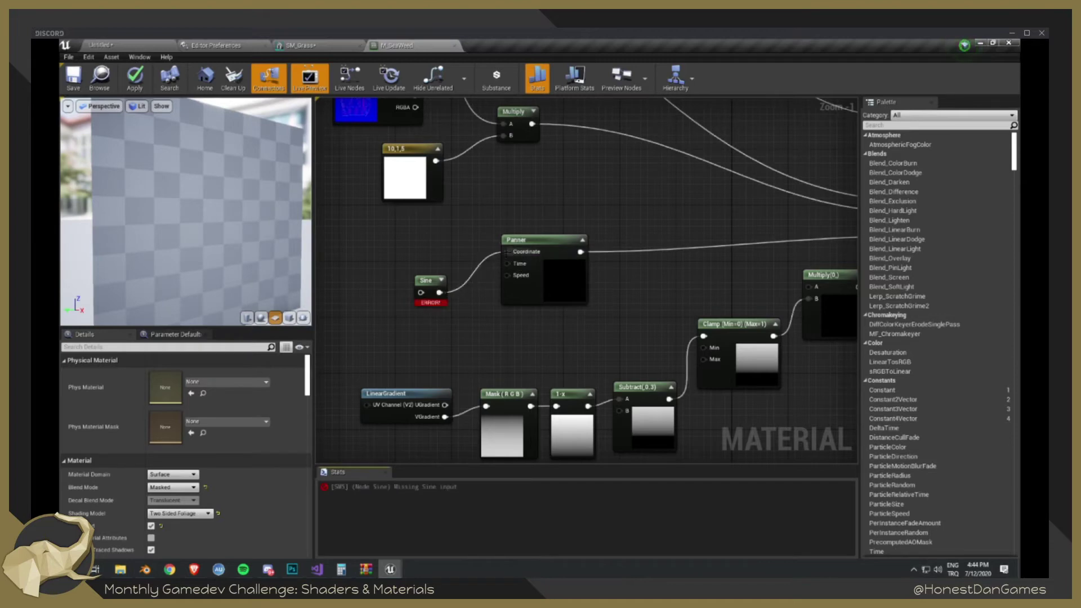
{"action": "left_click", "coordinate": [467, 282], "text": "alt"}
{"action": "left_click_drag", "start_coordinate": [439, 293], "coordinate": [501, 274]}
{"action": "left_click", "coordinate": [428, 280]}
{"action": "mouse_move", "coordinate": [428, 280]}
{"action": "left_mouse_down"}
{"action": "mouse_move", "coordinate": [428, 269]}
{"action": "mouse_move", "coordinate": [563, 271]}
{"action": "mouse_move", "coordinate": [526, 323]}
{"action": "mouse_move", "coordinate": [405, 304]}
{"action": "mouse_move", "coordinate": [413, 274]}
{"action": "left_mouse_up"}
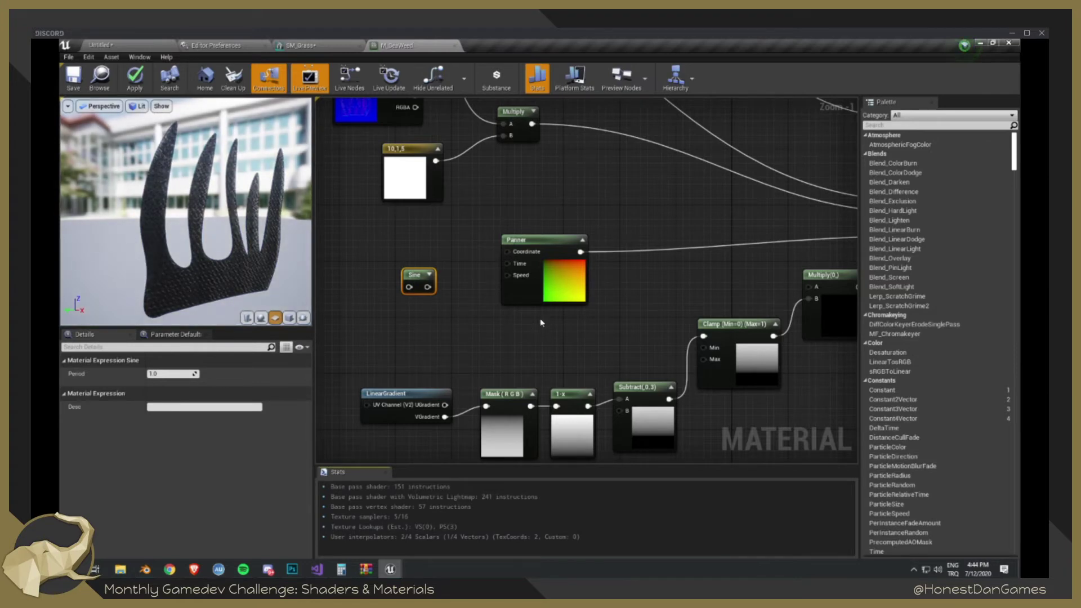
- Expand the Sine node's preview and place the node between the Panner and the material's World Position Offset input
{"action": "left_click", "coordinate": [549, 239]}
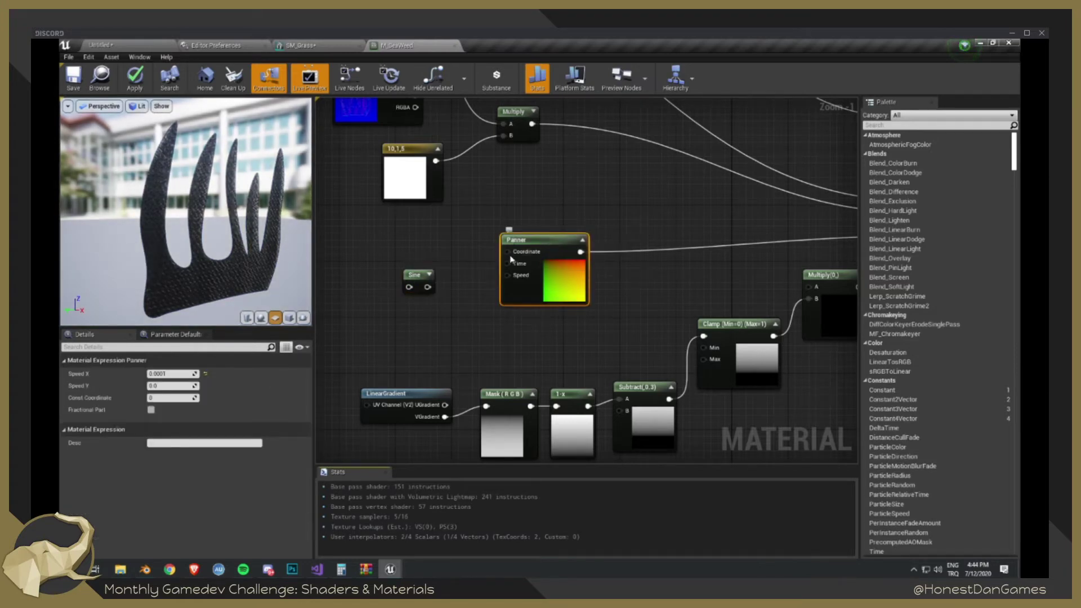
{"action": "left_click", "coordinate": [418, 275]}
{"action": "left_click", "coordinate": [429, 274]}
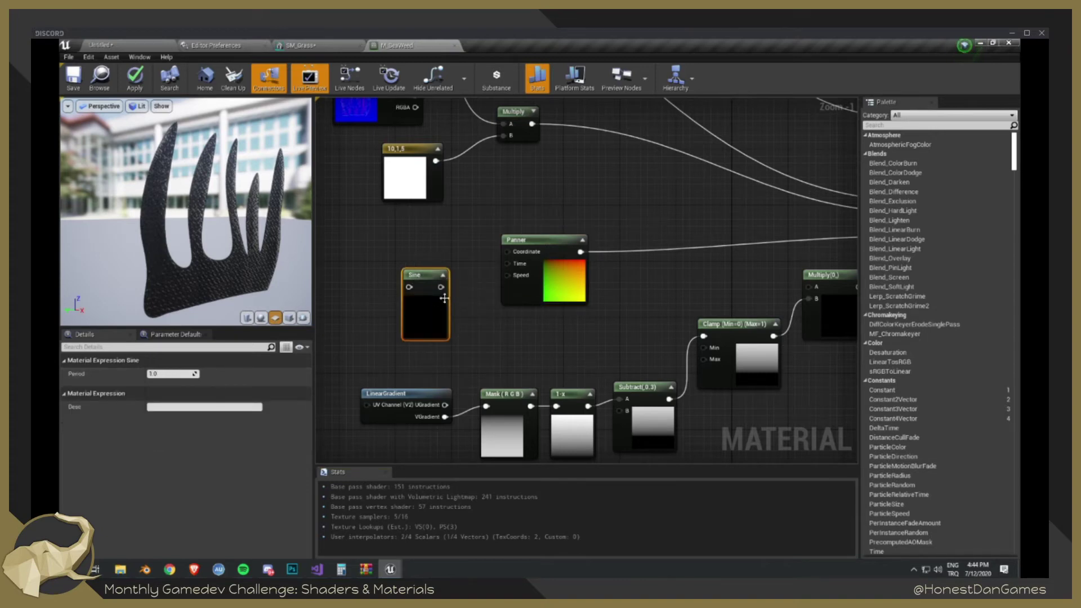
{"action": "left_click_drag", "start_coordinate": [427, 298], "coordinate": [639, 249]}
{"action": "right_click_drag", "start_coordinate": [639, 249], "coordinate": [480, 299]}
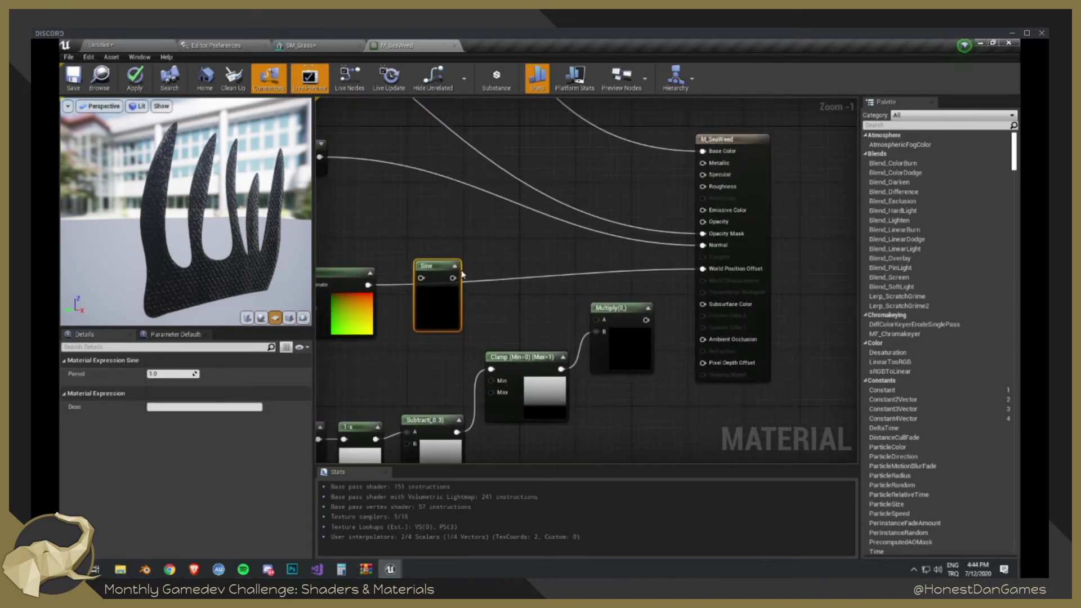
- Try feeding the Sine directly into World Position Offset, break the link, and read the Sine node's extended description
{"action": "left_click_drag", "start_coordinate": [696, 269], "coordinate": [702, 268]}
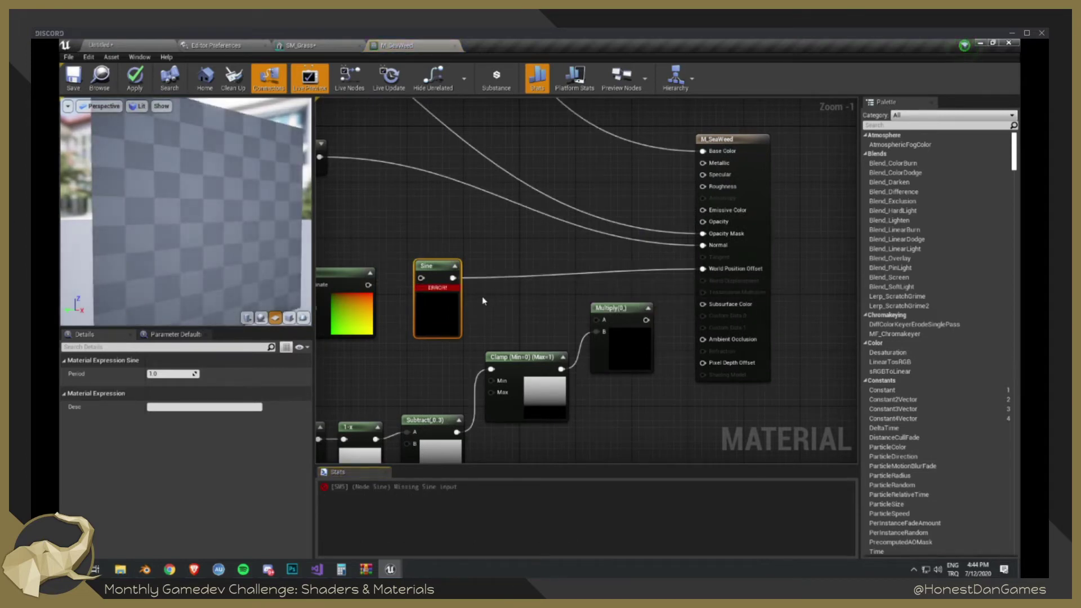
{"action": "left_click", "coordinate": [492, 276], "text": "alt"}
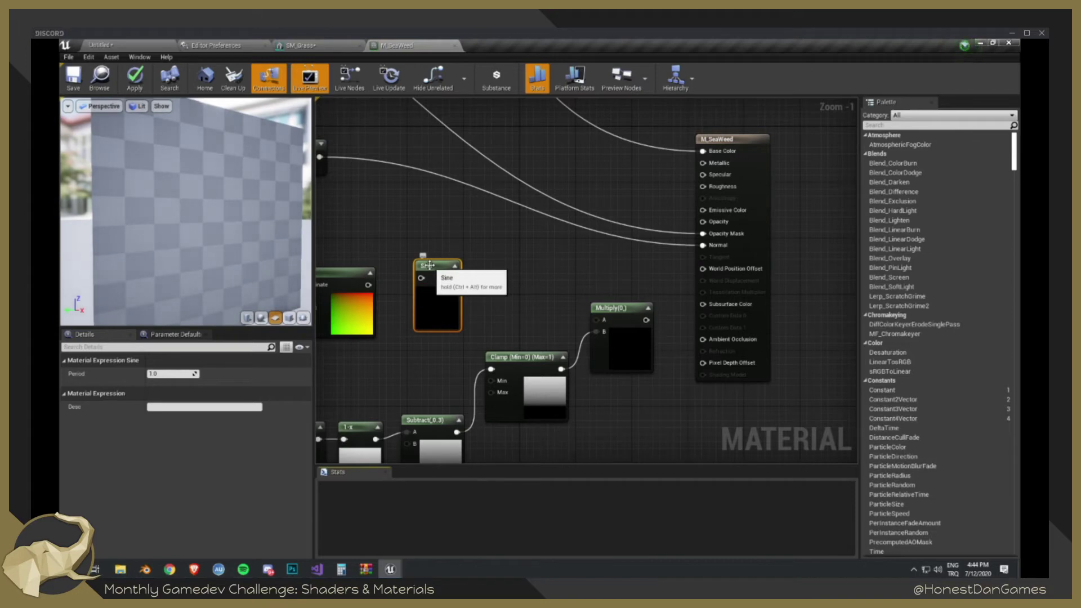
{"action": "key", "text": "ctrl+alt"}
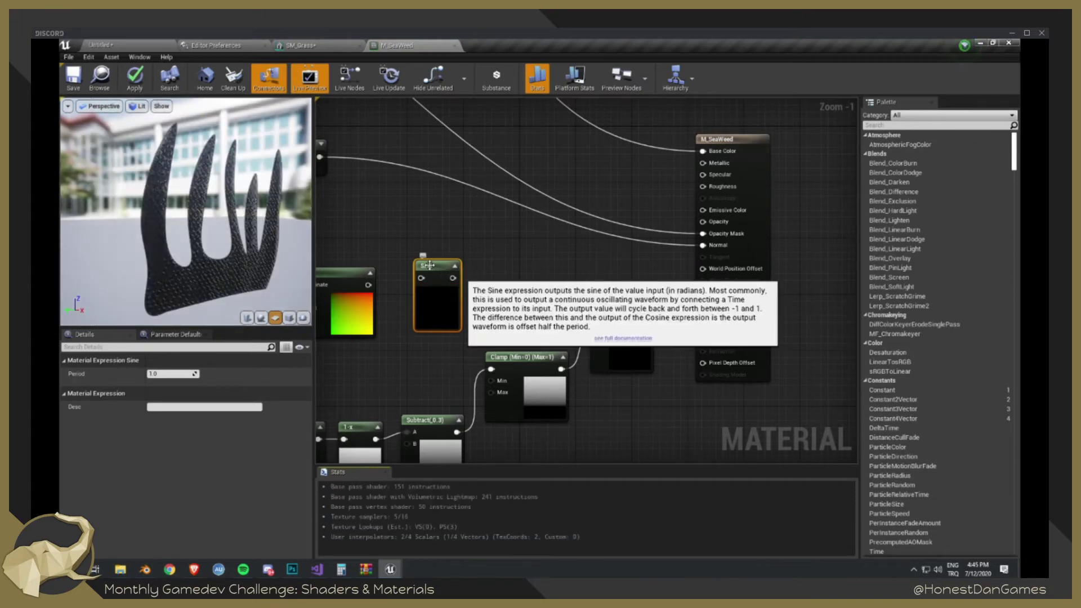
- Reposition the Sine node below the Panner, above the LinearGradient chain
{"action": "right_click_drag", "start_coordinate": [390, 248], "coordinate": [563, 243]}
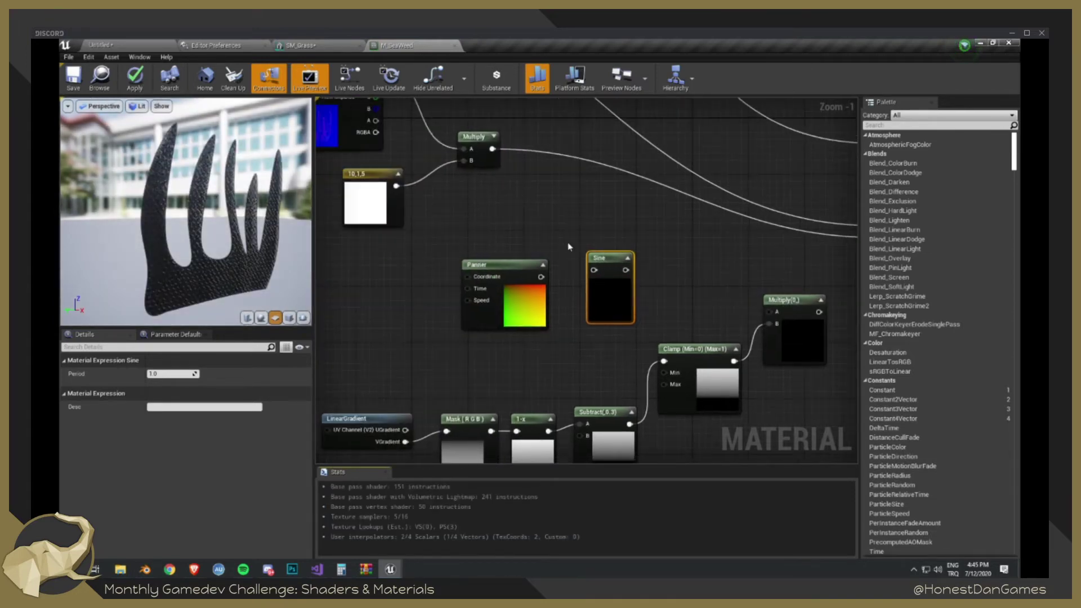
{"action": "left_click_drag", "start_coordinate": [603, 290], "coordinate": [432, 369]}
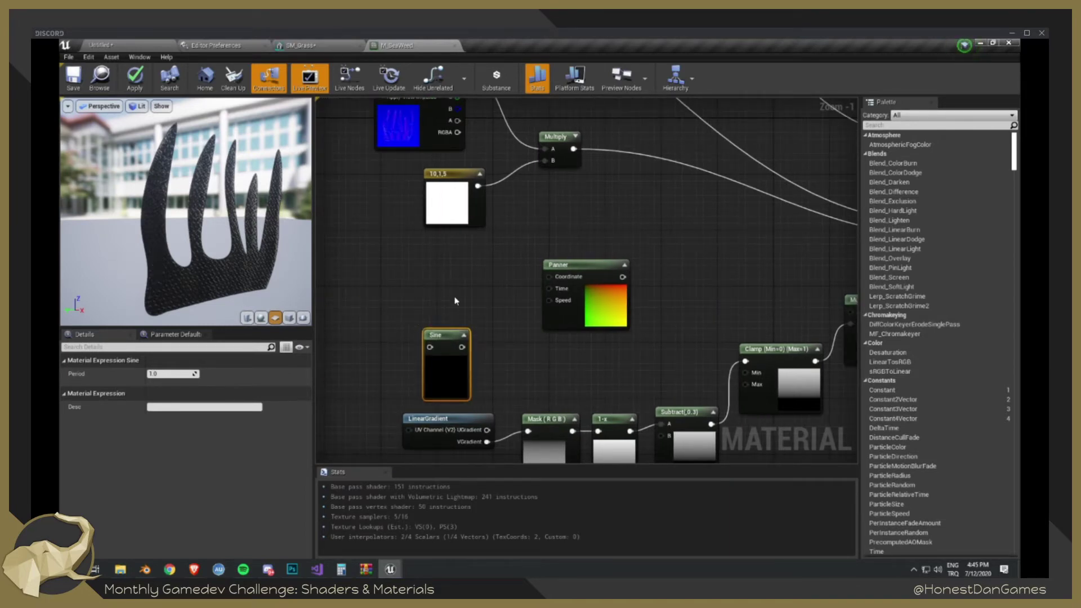
{"action": "left_click", "coordinate": [565, 284]}
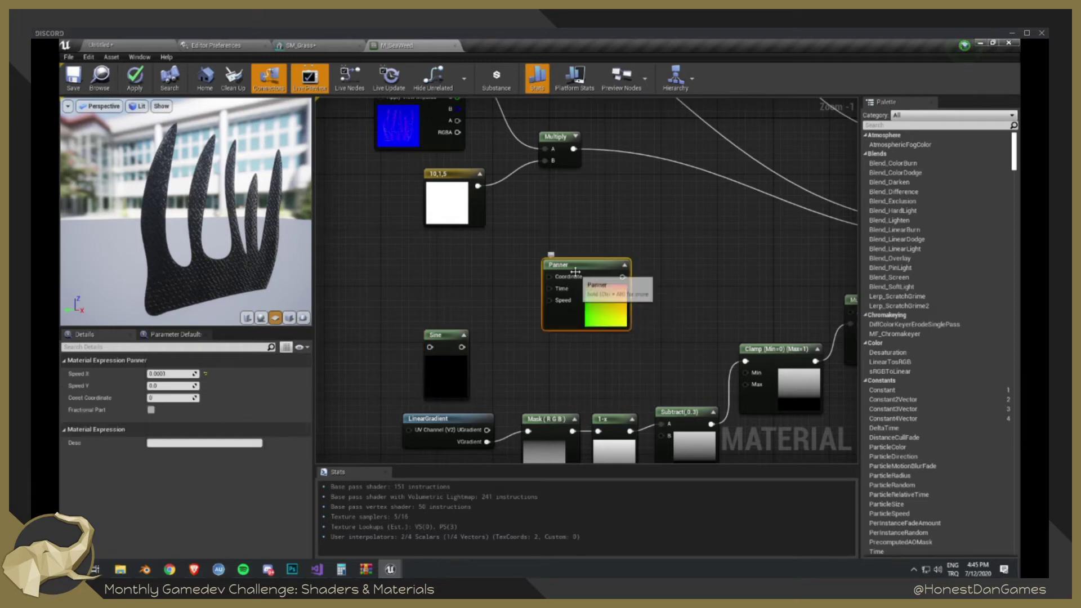
{"action": "right_click", "coordinate": [413, 283]}
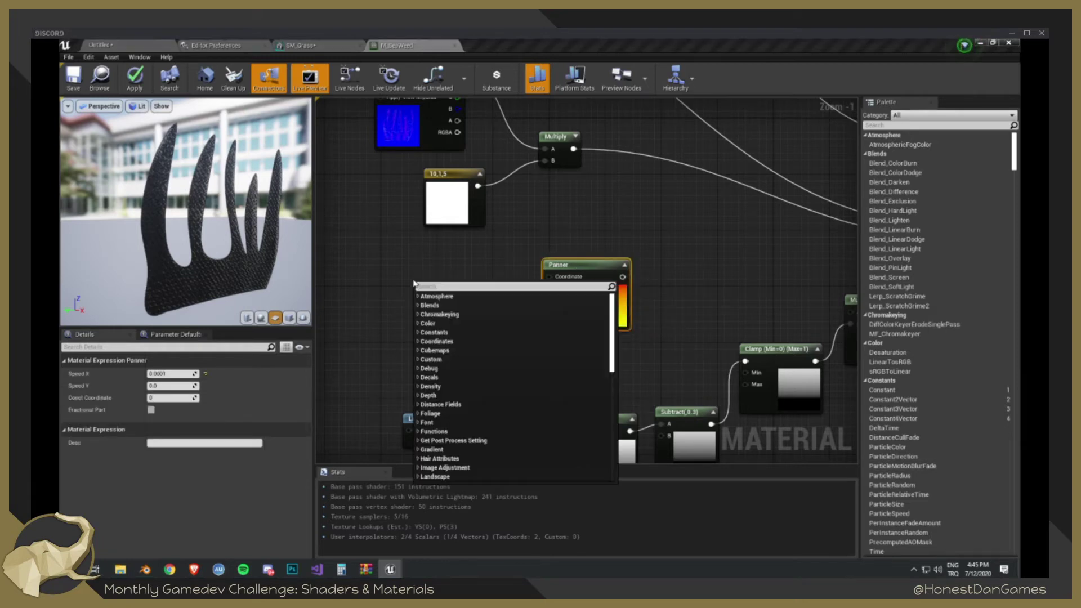
{"action": "left_click", "coordinate": [635, 283]}
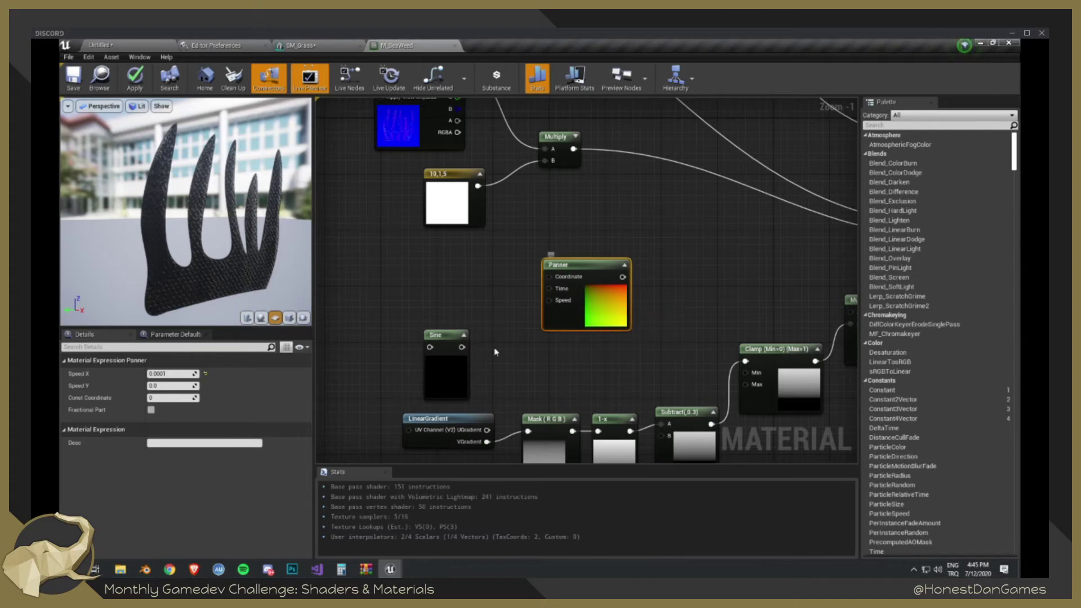
{"action": "left_click_drag", "start_coordinate": [443, 357], "coordinate": [577, 357]}
- Try multiplying the Panner's output by the Sine's output and feeding the Multiply node into World Position Offset
{"action": "left_click", "coordinate": [590, 269]}
{"action": "left_click_drag", "start_coordinate": [590, 269], "coordinate": [664, 254]}
{"action": "type", "text": "mul"}
{"action": "key", "text": "Return"}
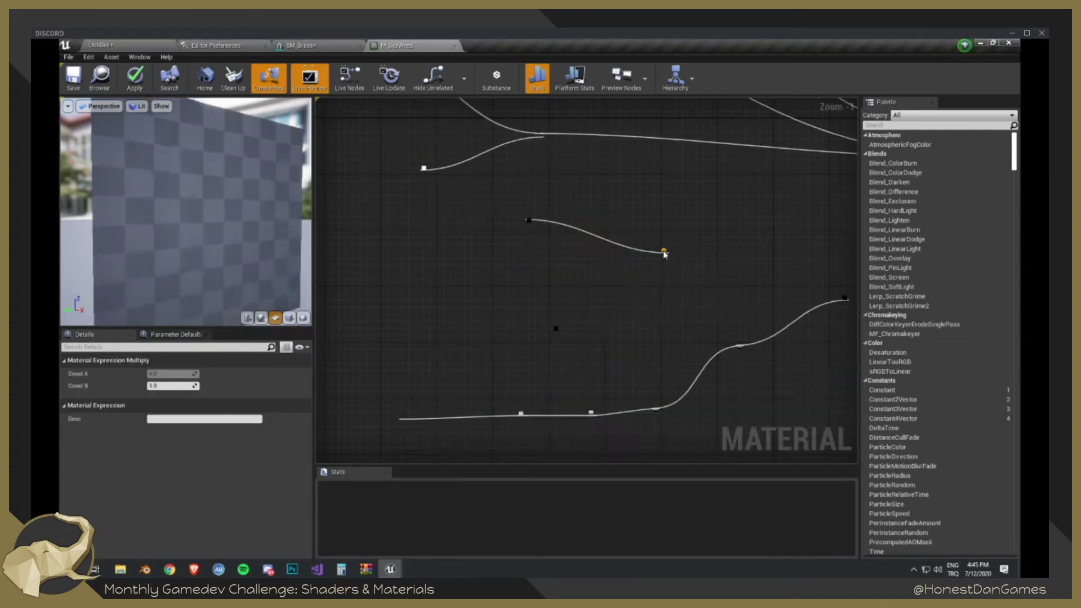
{"action": "left_click_drag", "start_coordinate": [595, 347], "coordinate": [670, 280]}
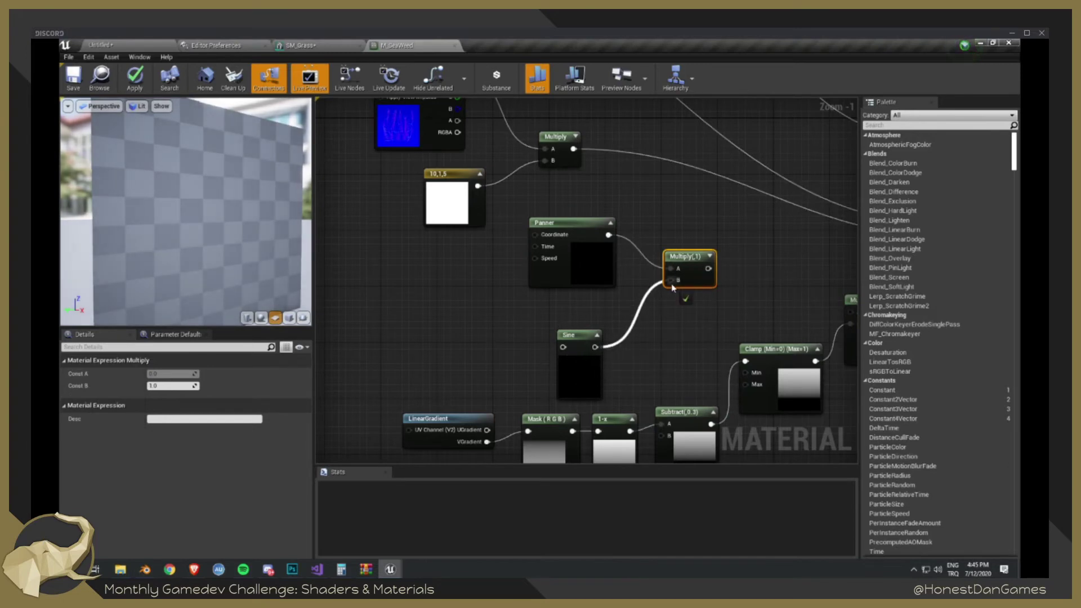
{"action": "right_click_drag", "start_coordinate": [766, 267], "coordinate": [613, 262]}
{"action": "left_click_drag", "start_coordinate": [545, 262], "coordinate": [805, 255]}
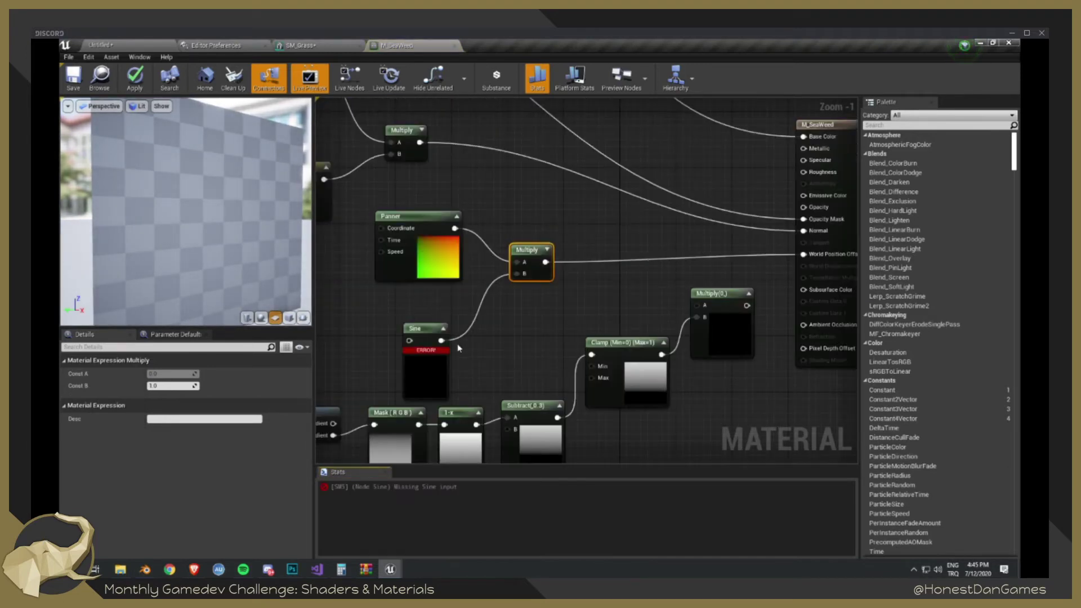
- Delete the Sine node and its Multiply node, and reconnect the Panner directly to World Position Offset
{"action": "left_click", "coordinate": [429, 361]}
{"action": "key", "text": "Delete"}
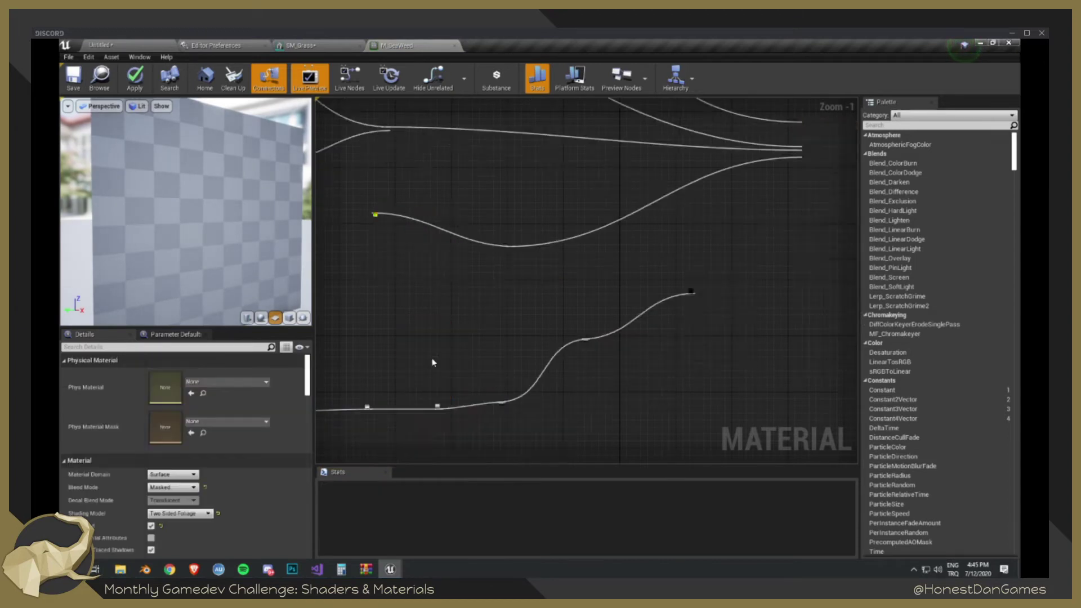
{"action": "left_click", "coordinate": [554, 269]}
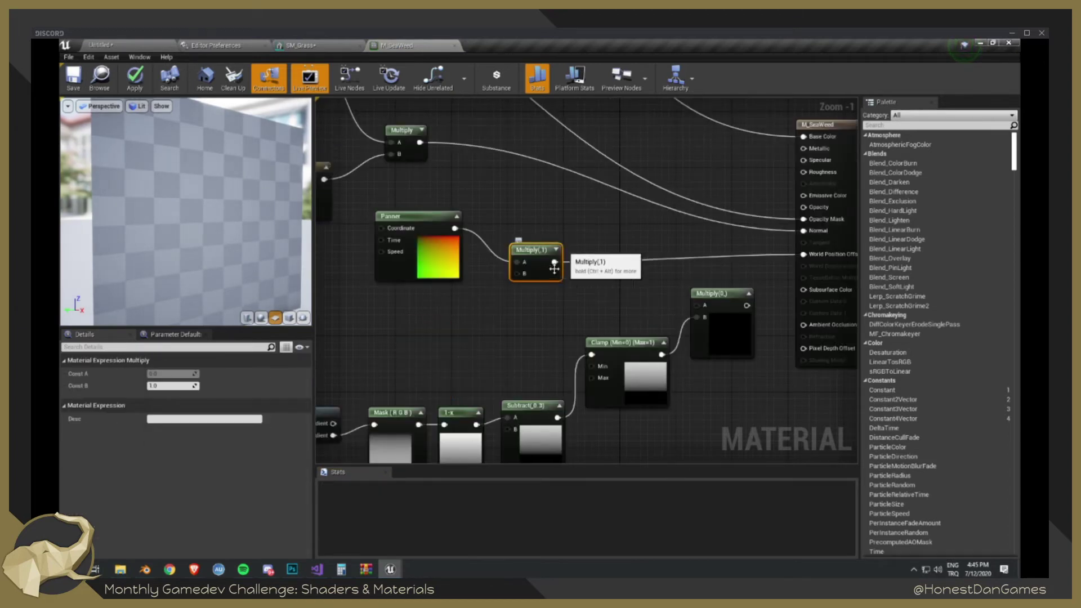
{"action": "key", "text": "Delete"}
{"action": "left_click_drag", "start_coordinate": [864, 267], "coordinate": [744, 255]}
- Nudge the Panner node and try Speed X values of 0.0004, 0.002 and 0.02 in turn
{"action": "right_click_drag", "start_coordinate": [532, 279], "coordinate": [730, 287]}
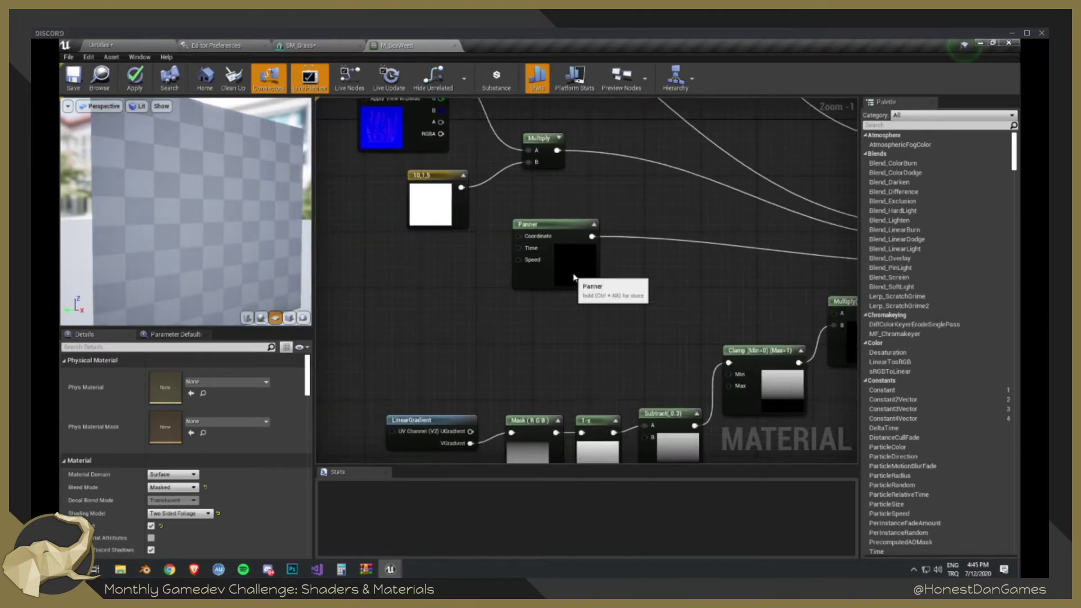
{"action": "left_click_drag", "start_coordinate": [579, 279], "coordinate": [620, 280]}
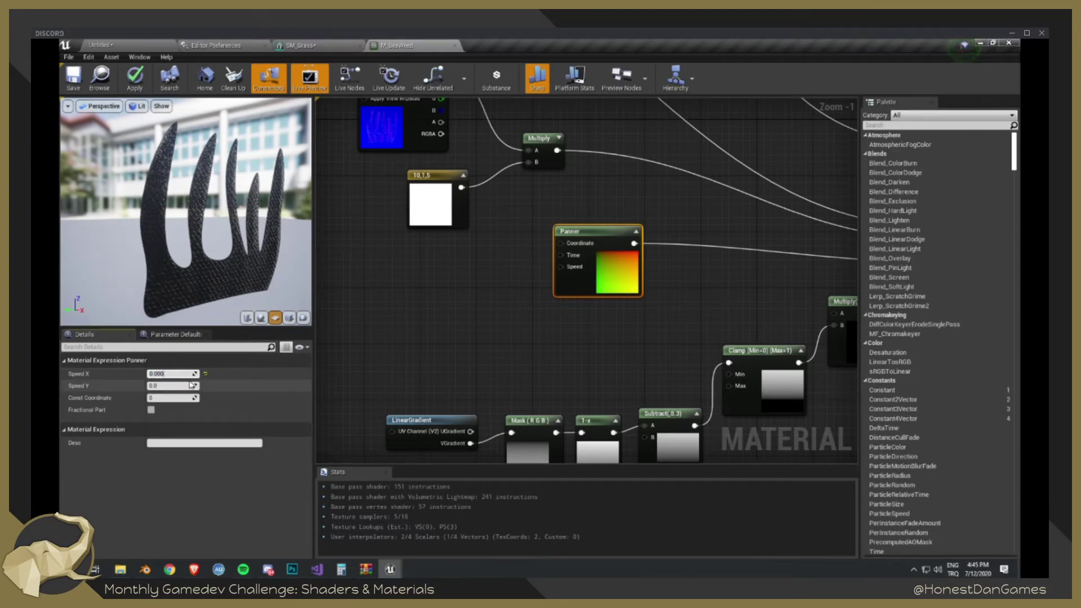
{"action": "type", "text": "4"}
{"action": "key", "text": "Return"}
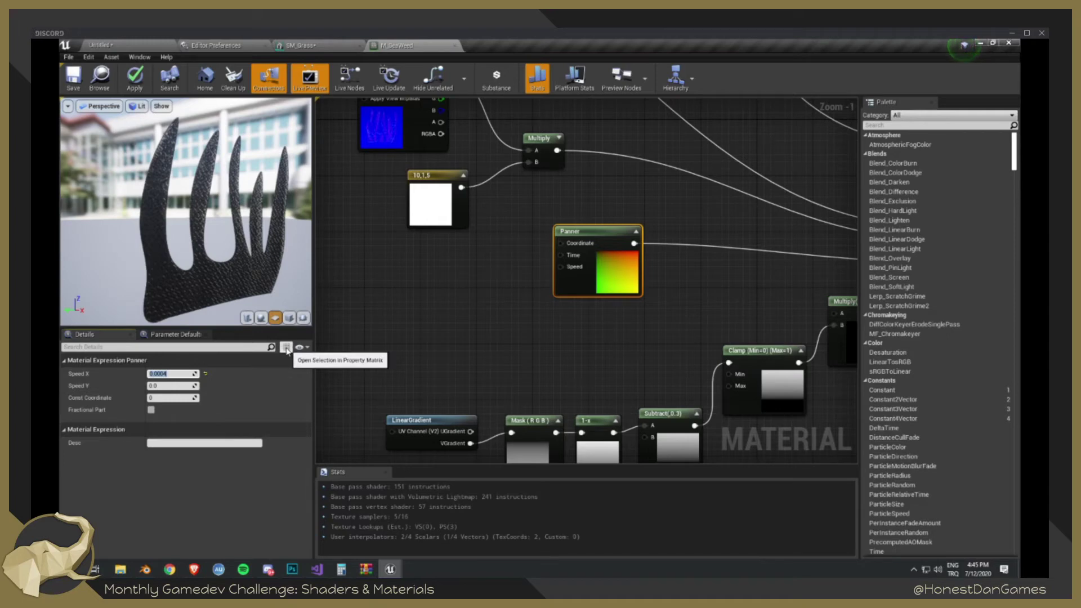
{"action": "type", "text": "2"}
{"action": "key", "text": "Return"}
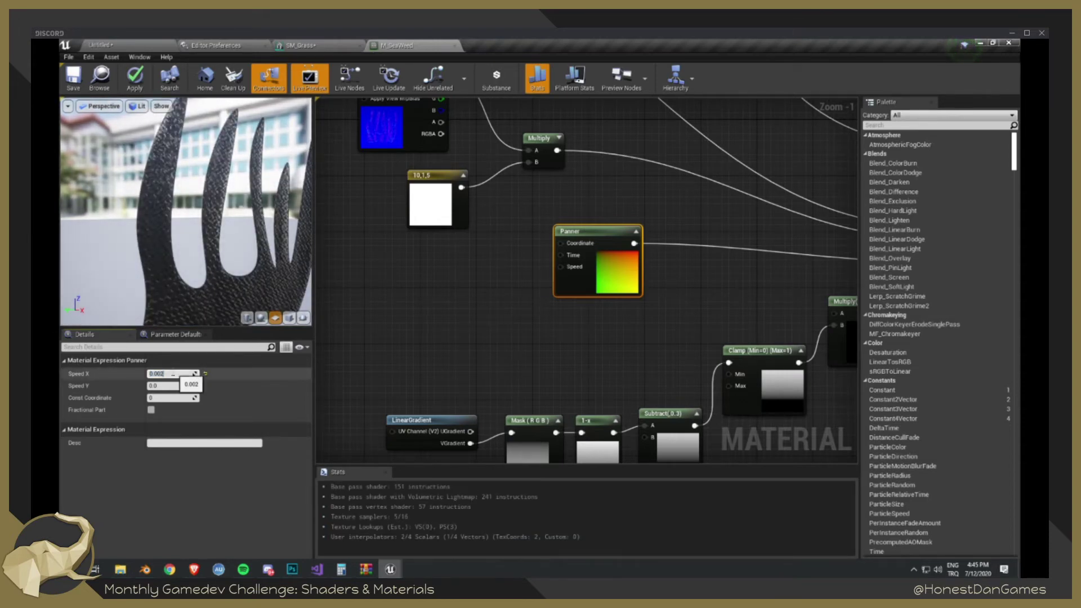
{"action": "type", "text": "0.02"}
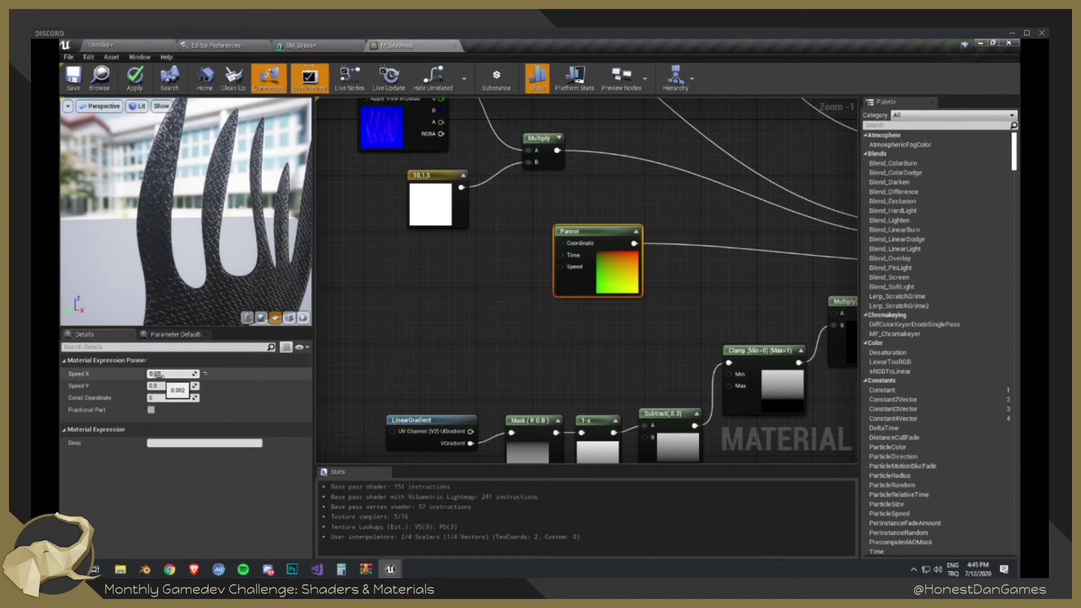
{"action": "key", "text": "Return"}
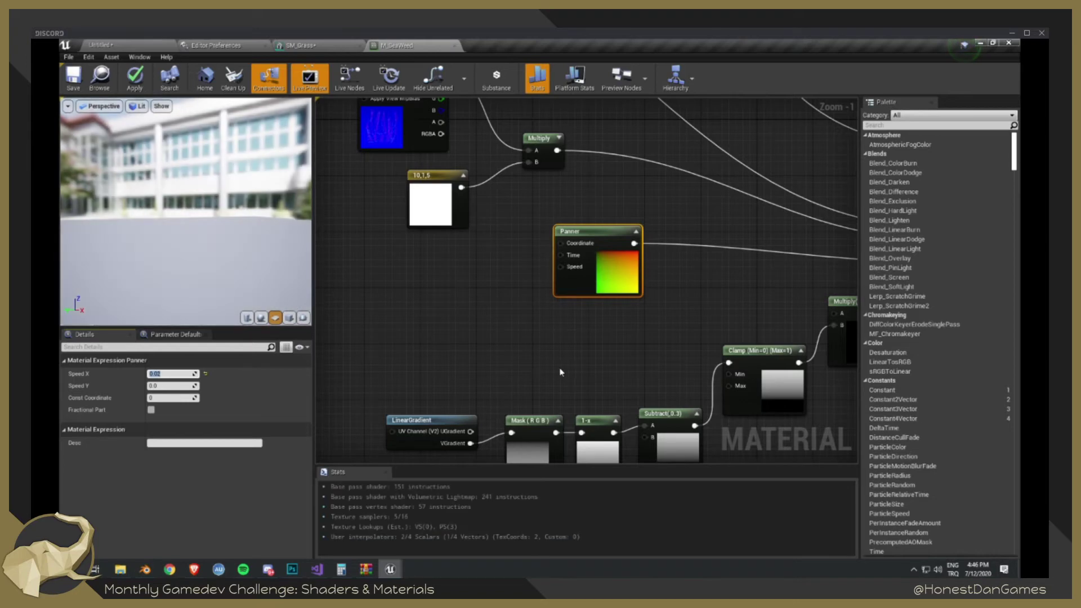
- Inspect the preview mesh's movement up close and raise the Panner's Speed X to 0.267619
{"action": "scroll", "coordinate": [540, 320], "scroll_direction": "down", "scroll_amount": 1}
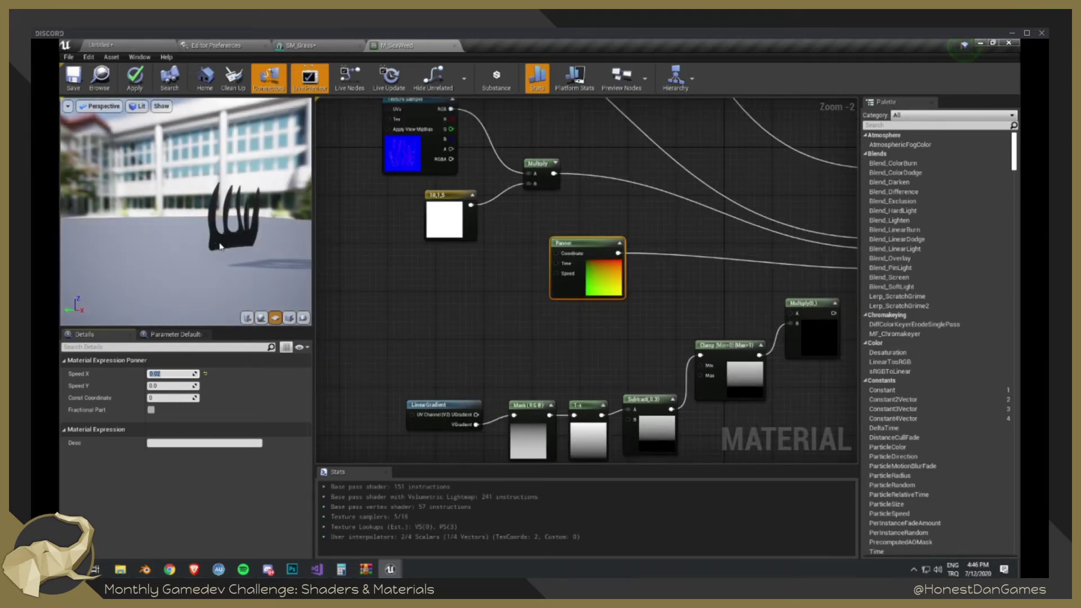
{"action": "scroll", "coordinate": [219, 244], "scroll_direction": "up", "scroll_amount": 5}
{"action": "mouse_move", "coordinate": [231, 245]}
{"action": "right_mouse_down"}
{"action": "mouse_move", "coordinate": [231, 264]}
{"action": "mouse_move", "coordinate": [231, 242]}
{"action": "right_mouse_up"}
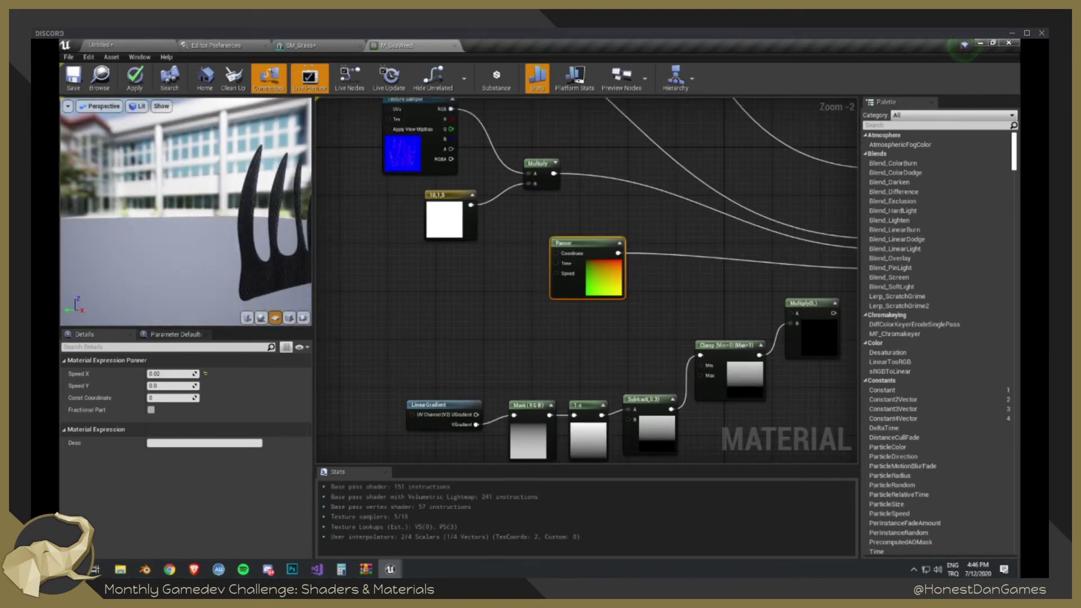
{"action": "left_click_drag", "start_coordinate": [232, 247], "coordinate": [273, 254]}
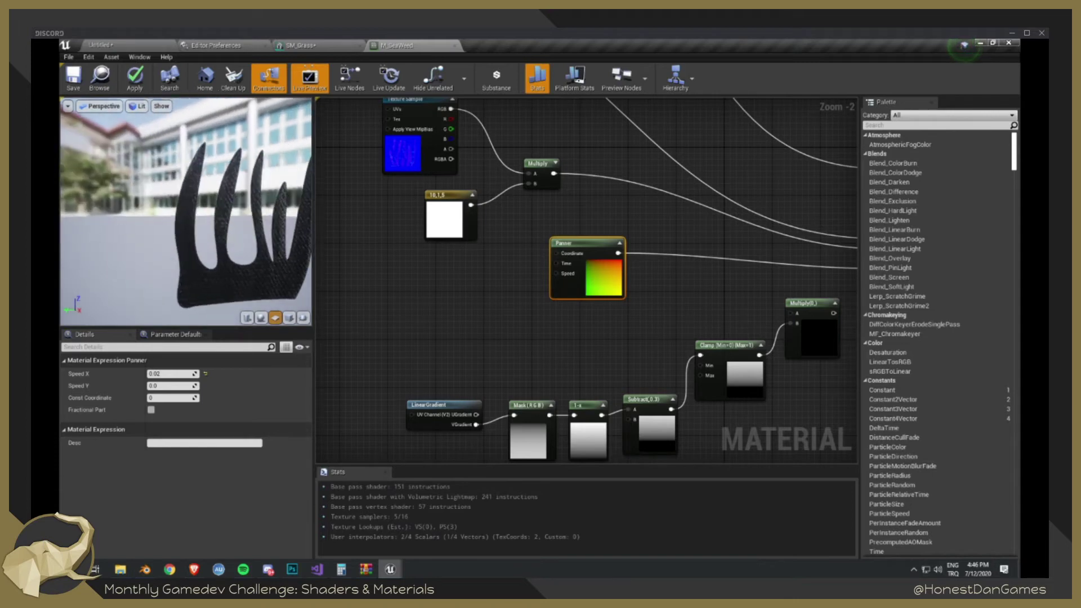
{"action": "scroll", "coordinate": [758, 267], "scroll_direction": "down", "scroll_amount": 3}
{"action": "right_click_drag", "start_coordinate": [748, 269], "coordinate": [615, 270]}
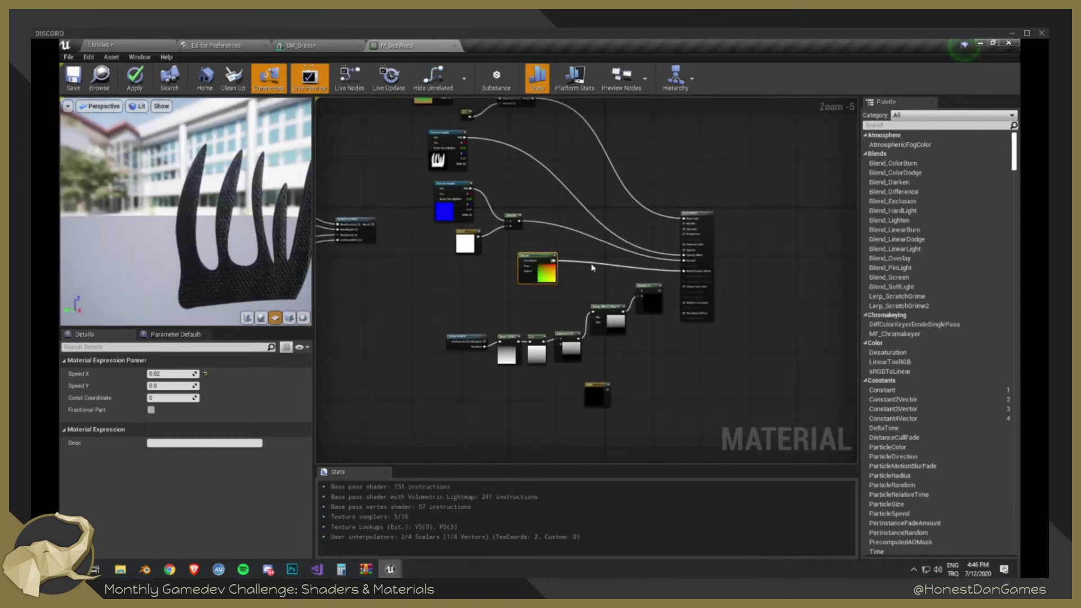
{"action": "scroll", "coordinate": [592, 266], "scroll_direction": "up", "scroll_amount": 3}
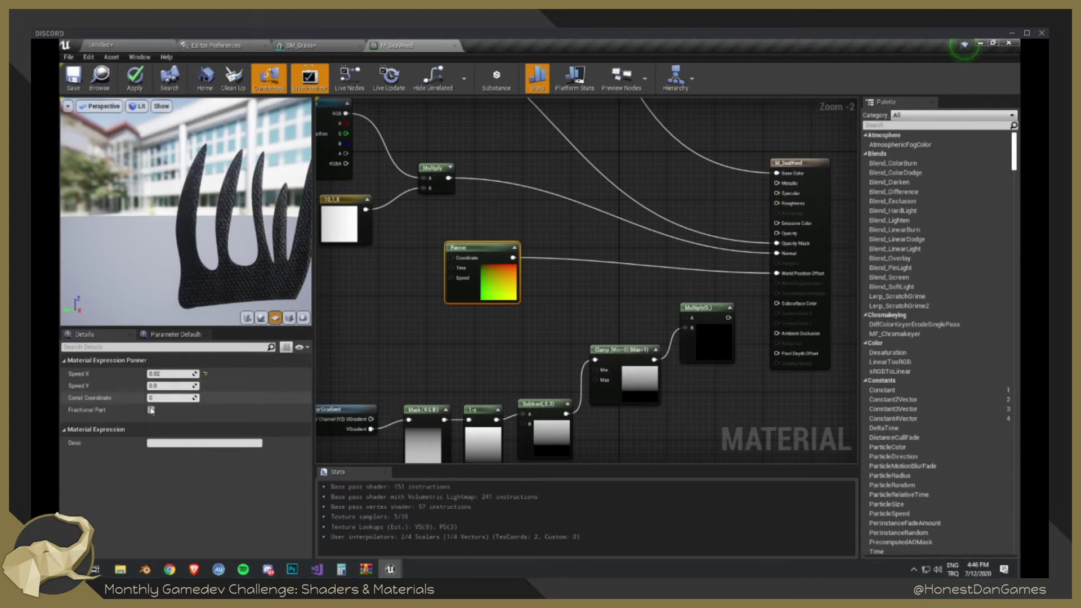
{"action": "left_click_drag", "start_coordinate": [171, 375], "coordinate": [175, 374]}
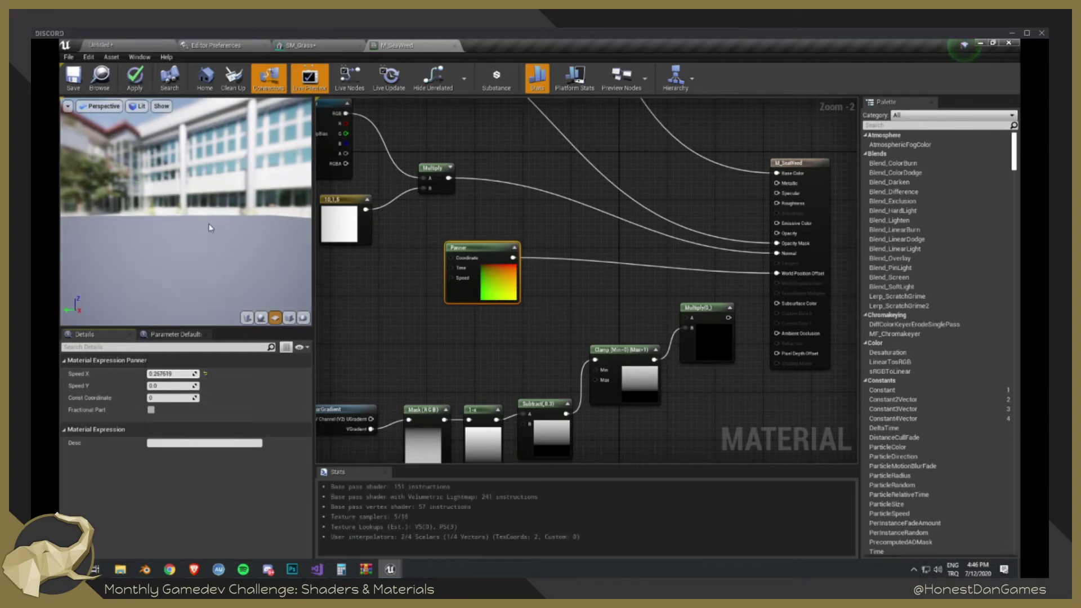
{"action": "left_click", "coordinate": [210, 230]}
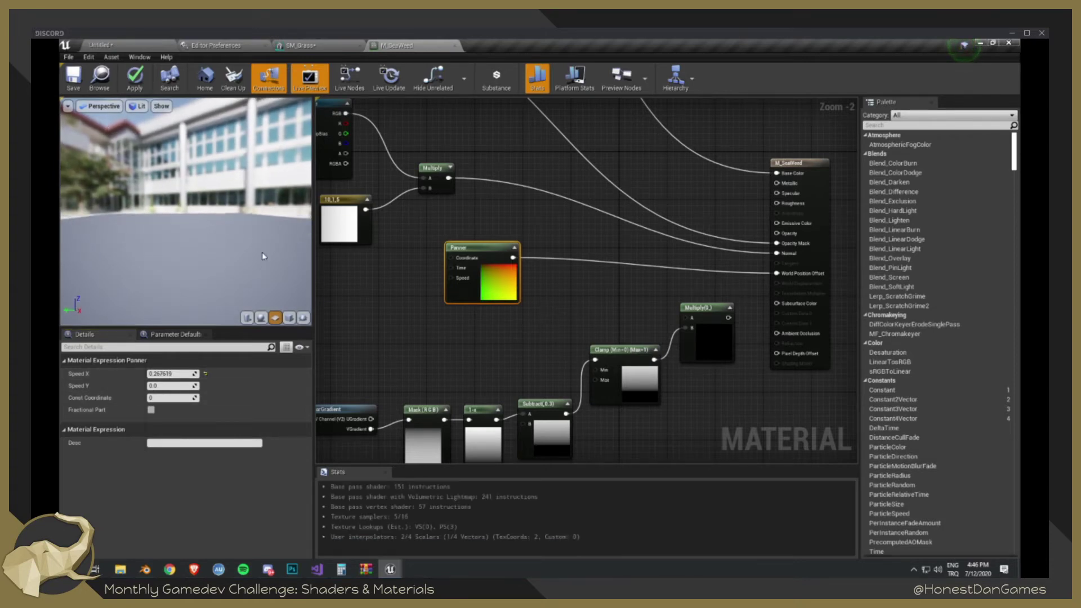
{"action": "left_click_drag", "start_coordinate": [263, 253], "coordinate": [234, 229]}
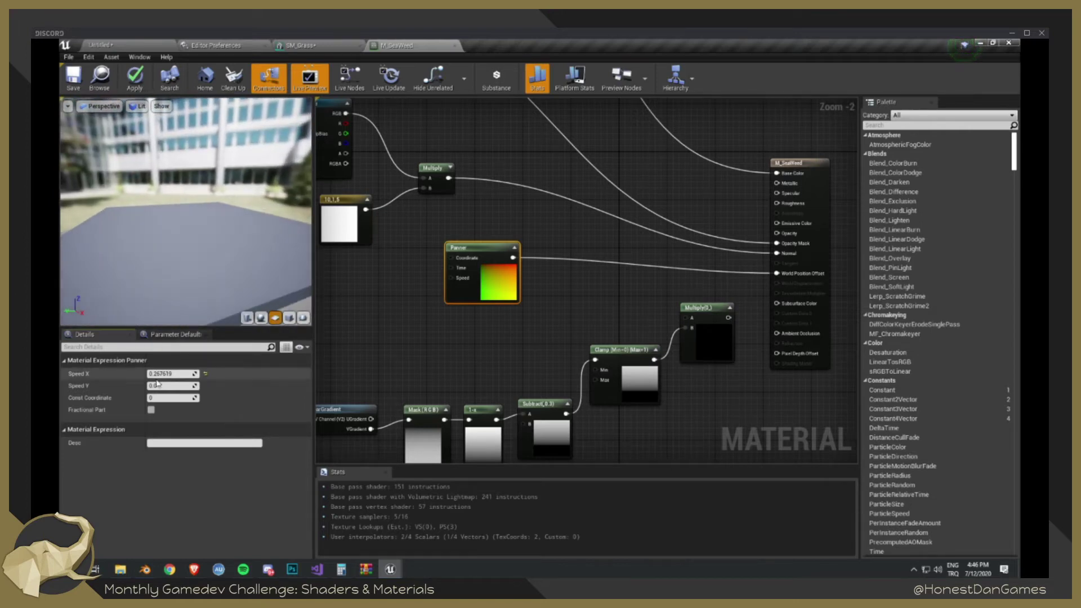
- Set the Panner's Speed X to 0 and shift the node farther away from the material's output node
{"action": "left_click", "coordinate": [190, 374]}
{"action": "type", "text": "0"}
{"action": "key", "text": "Return"}
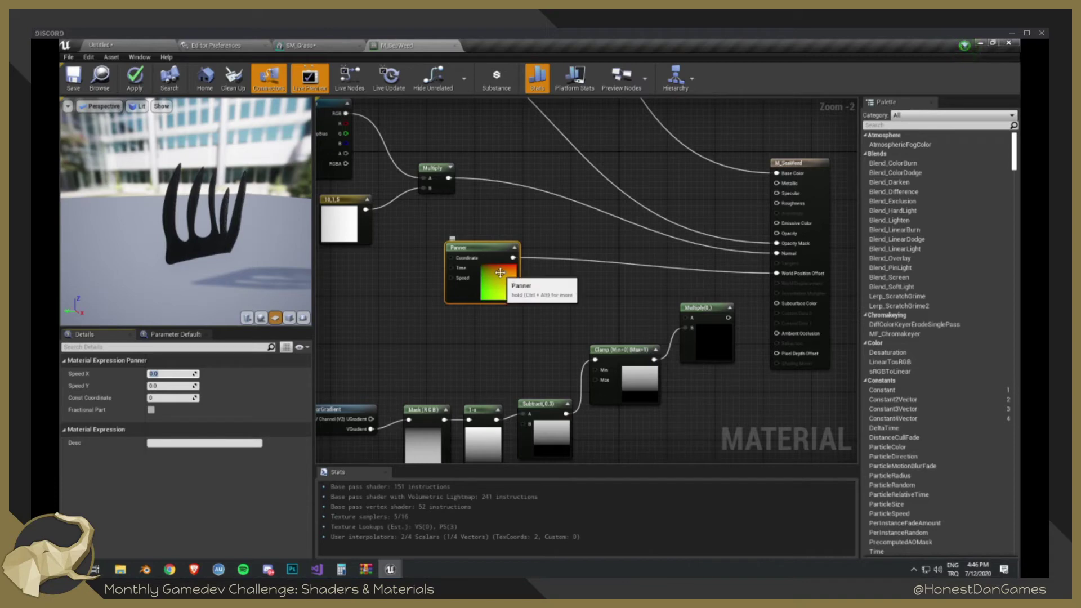
{"action": "left_click_drag", "start_coordinate": [500, 272], "coordinate": [439, 284]}
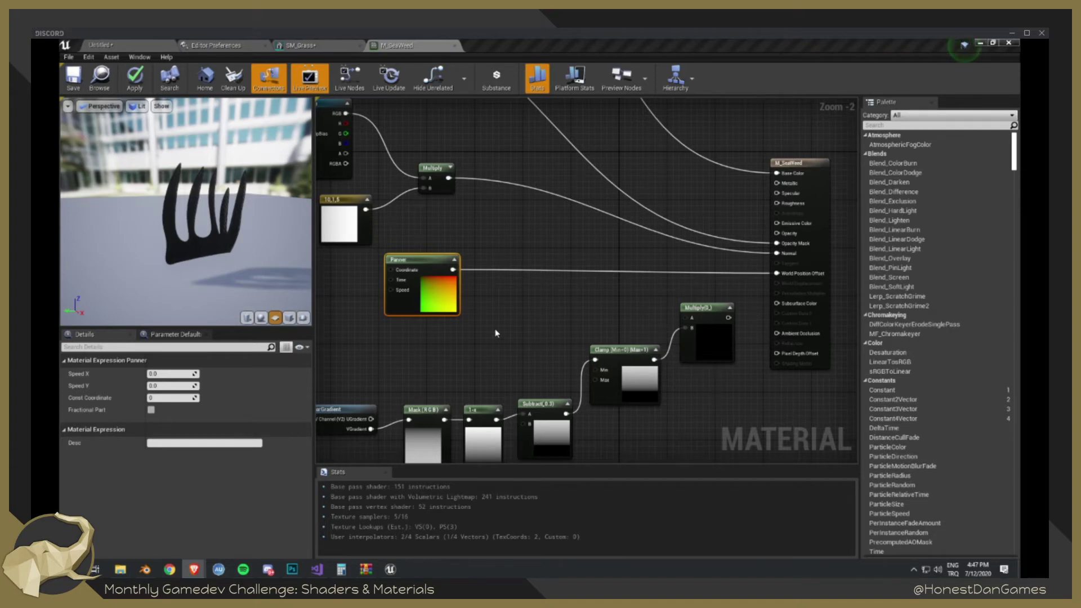
- Add a Sine node and a Time node before the Panner, chaining Time through Sine into the Panner's Time input
{"action": "right_click_drag", "start_coordinate": [496, 333], "coordinate": [654, 282]}
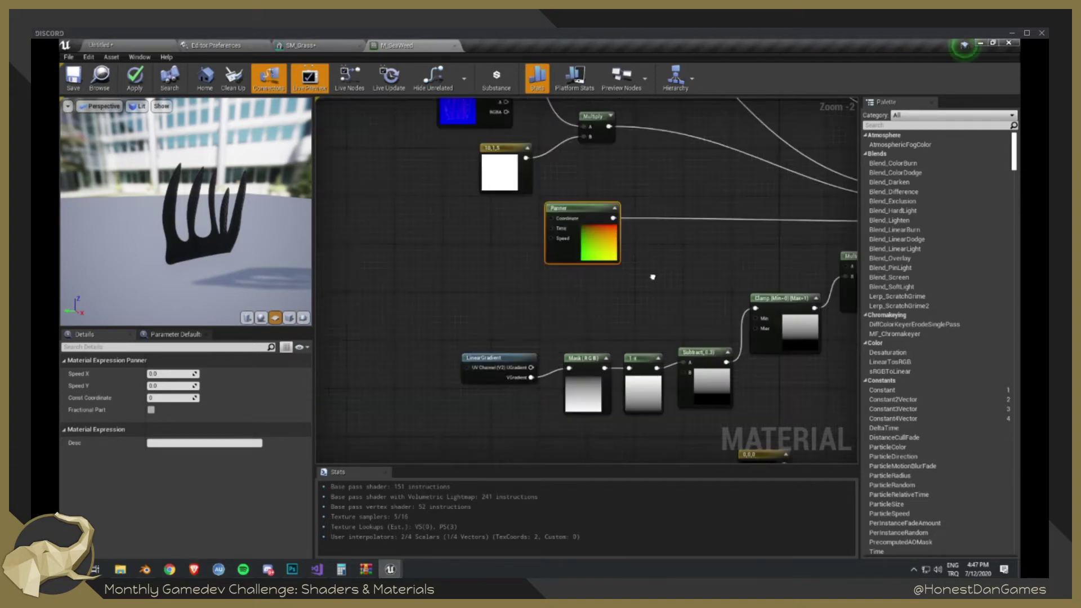
{"action": "right_click", "coordinate": [426, 253]}
{"action": "type", "text": "sine"}
{"action": "key", "text": "Return"}
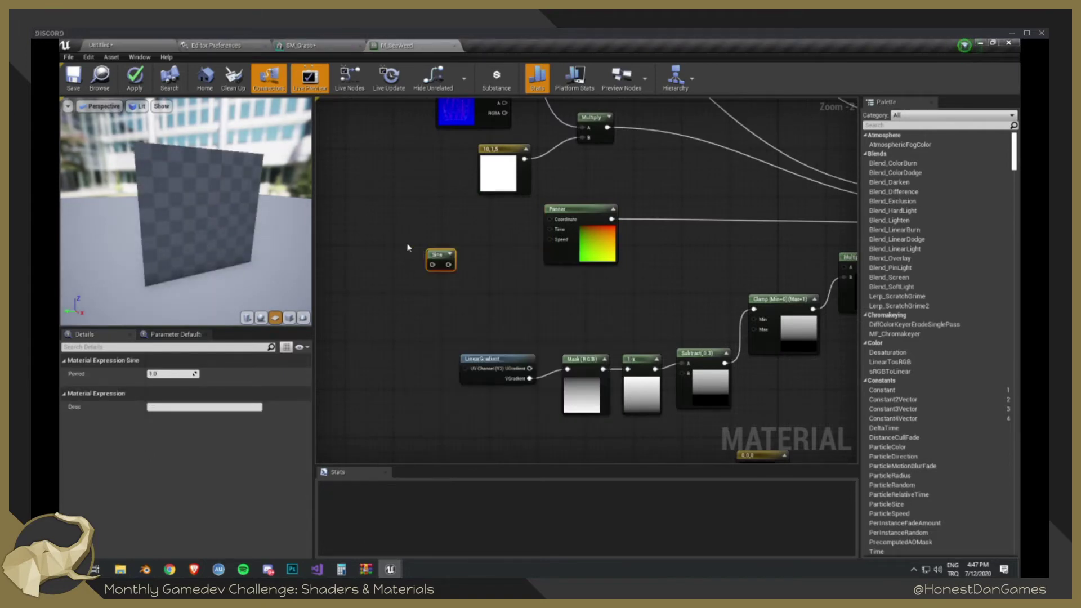
{"action": "right_click", "coordinate": [347, 241]}
{"action": "type", "text": "time"}
{"action": "key", "text": "Return"}
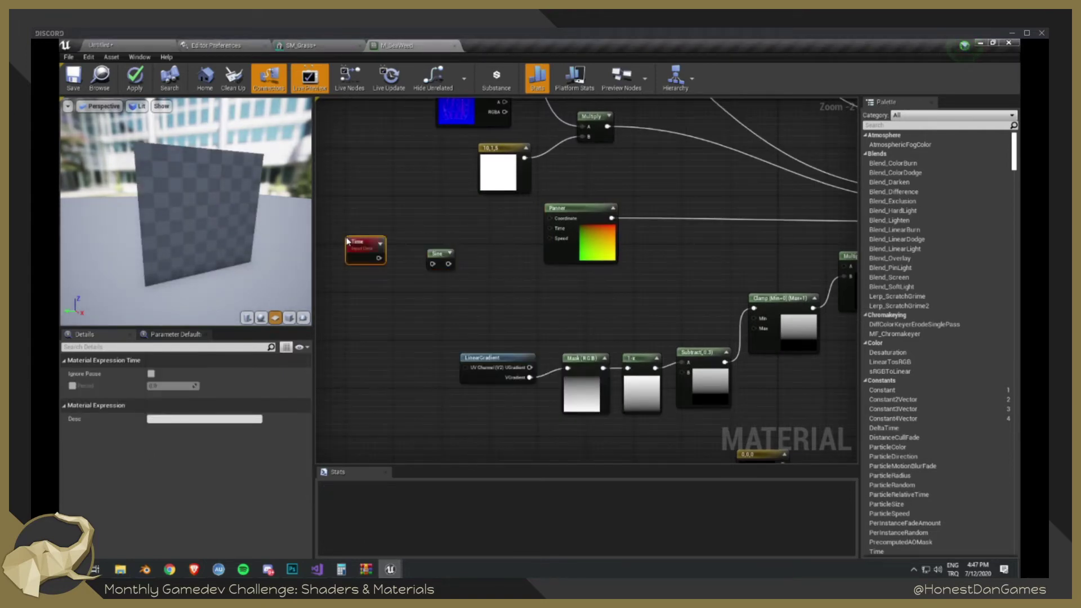
{"action": "left_click_drag", "start_coordinate": [376, 251], "coordinate": [554, 234]}
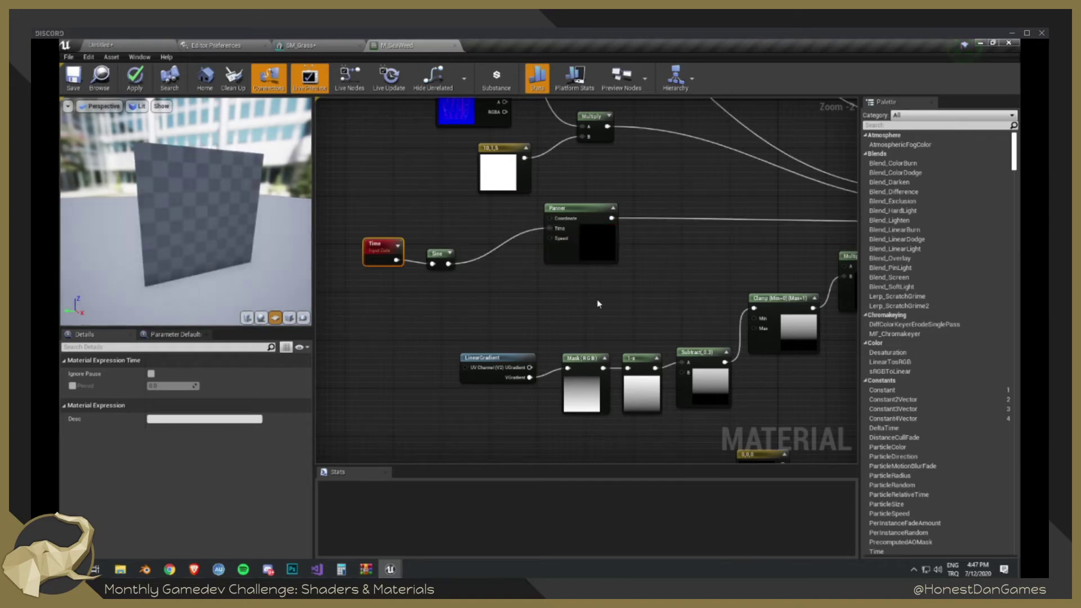
- Set the Panner's Speed X to 0.2
{"action": "left_click", "coordinate": [591, 256]}
{"action": "left_click", "coordinate": [155, 374]}
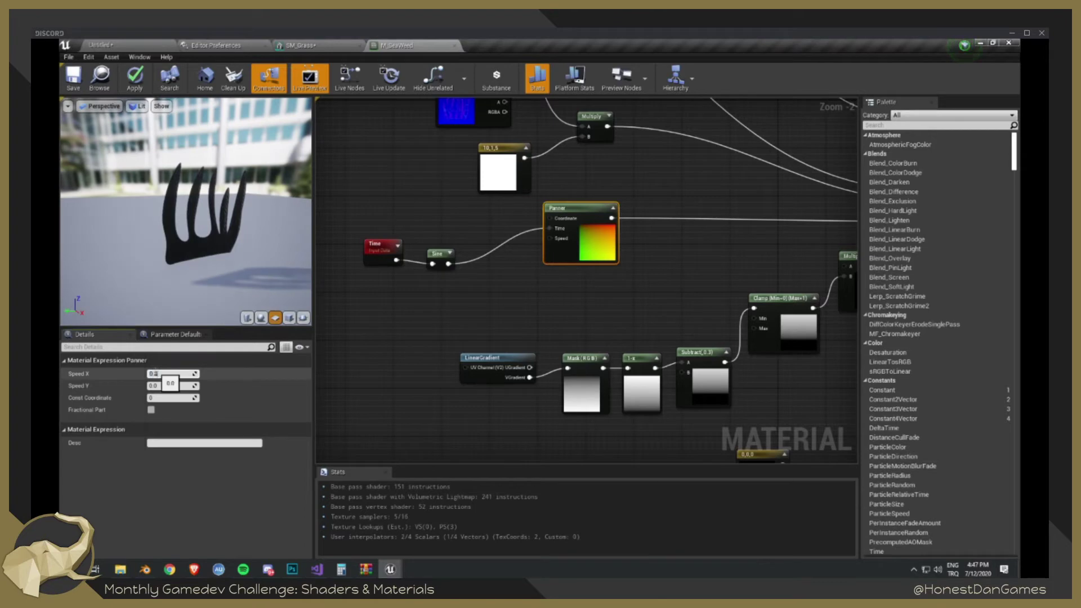
{"action": "type", "text": "0.2"}
{"action": "key", "text": "Return"}
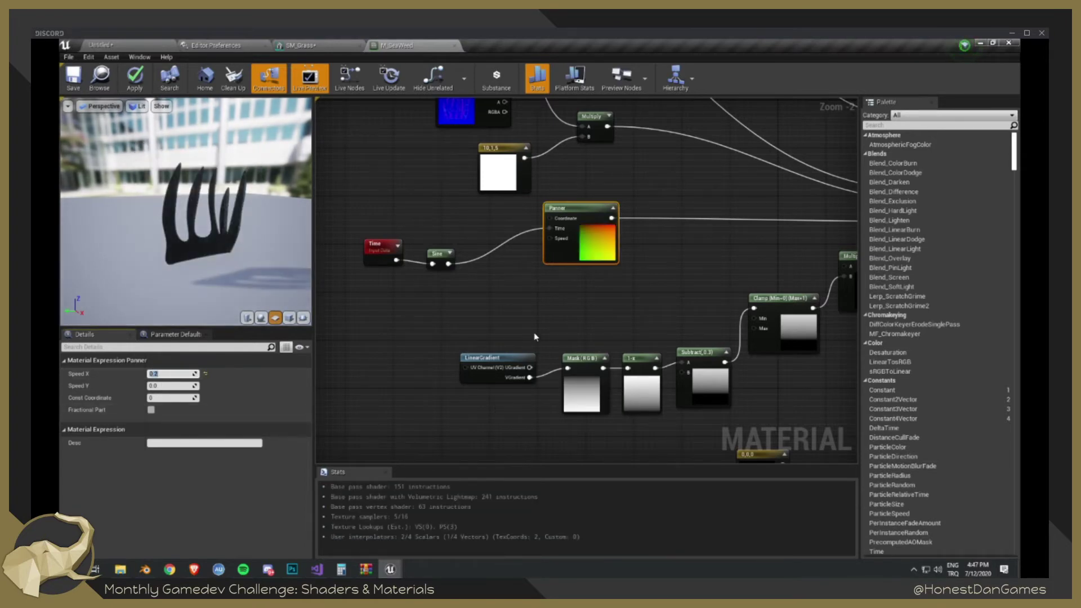
- Set the Panner's Speed X to 2.0 and check the preview mesh's movement up close and side-on
{"action": "scroll", "coordinate": [189, 242], "scroll_direction": "up", "scroll_amount": 5}
{"action": "scroll", "coordinate": [190, 242], "scroll_direction": "down", "scroll_amount": 4}
{"action": "scroll", "coordinate": [191, 243], "scroll_direction": "up", "scroll_amount": 4}
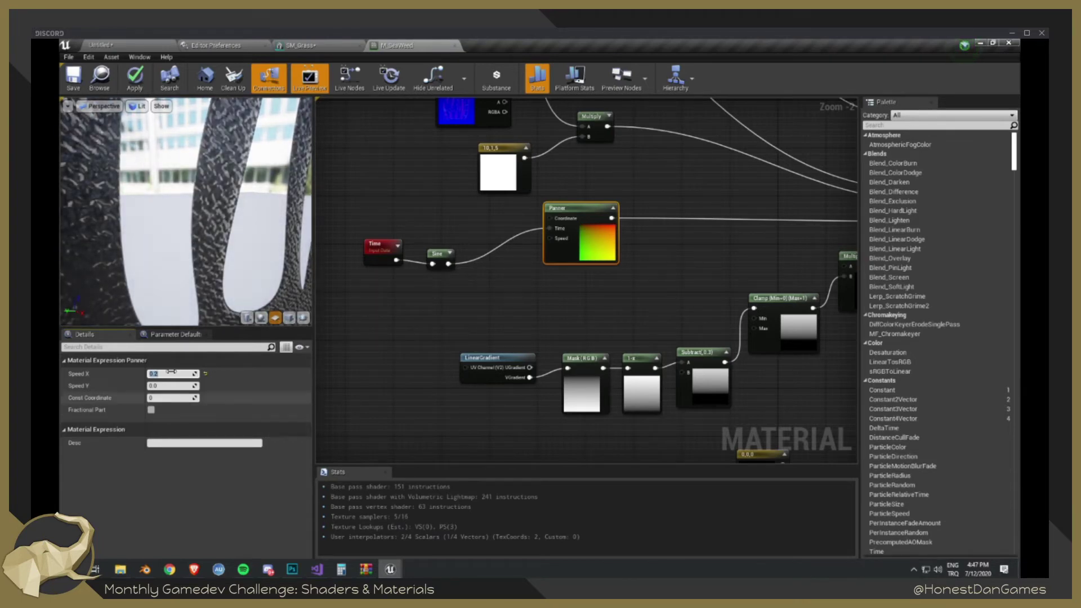
{"action": "type", "text": "2.0"}
{"action": "key", "text": "Return"}
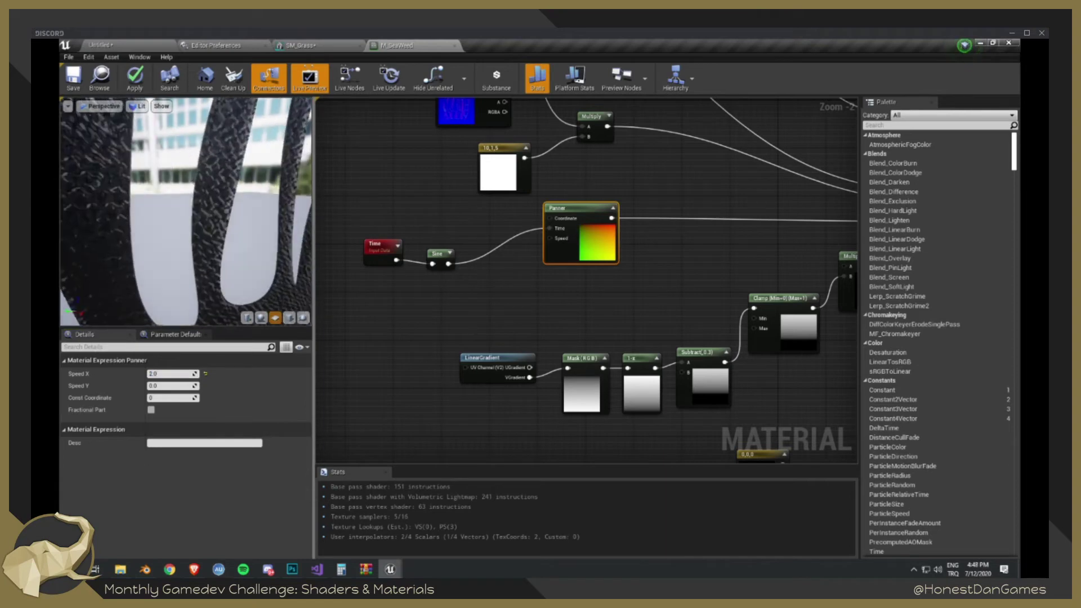
{"action": "left_click_drag", "start_coordinate": [152, 216], "coordinate": [253, 216]}
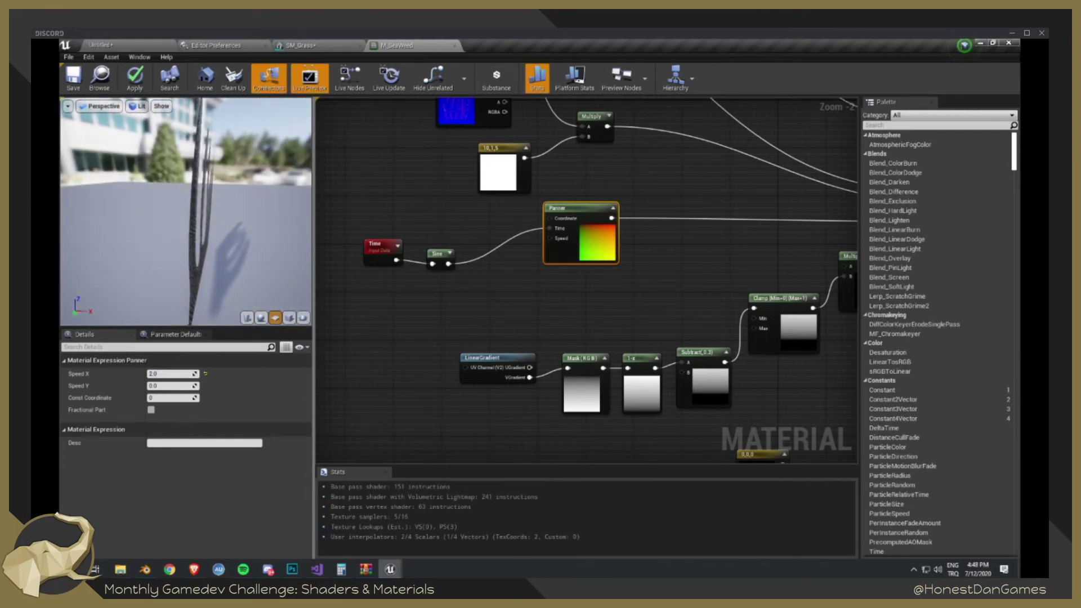
- Shift the Panner and the Multiply node after the Clamp slightly lower in the graph
{"action": "left_click_drag", "start_coordinate": [591, 254], "coordinate": [598, 283]}
{"action": "right_click_drag", "start_coordinate": [724, 271], "coordinate": [556, 278]}
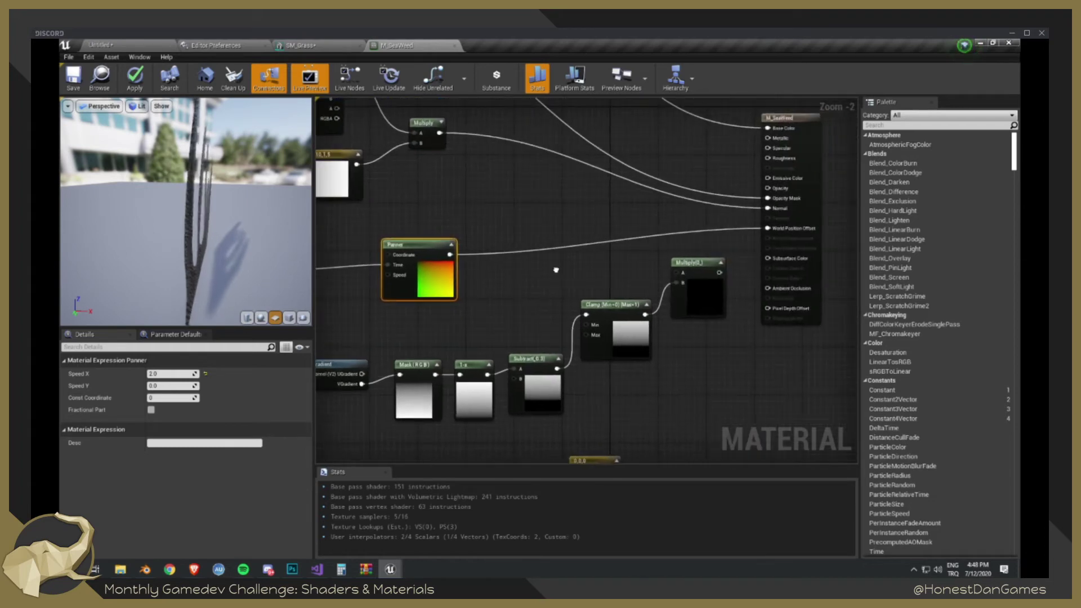
{"action": "left_click", "coordinate": [708, 309]}
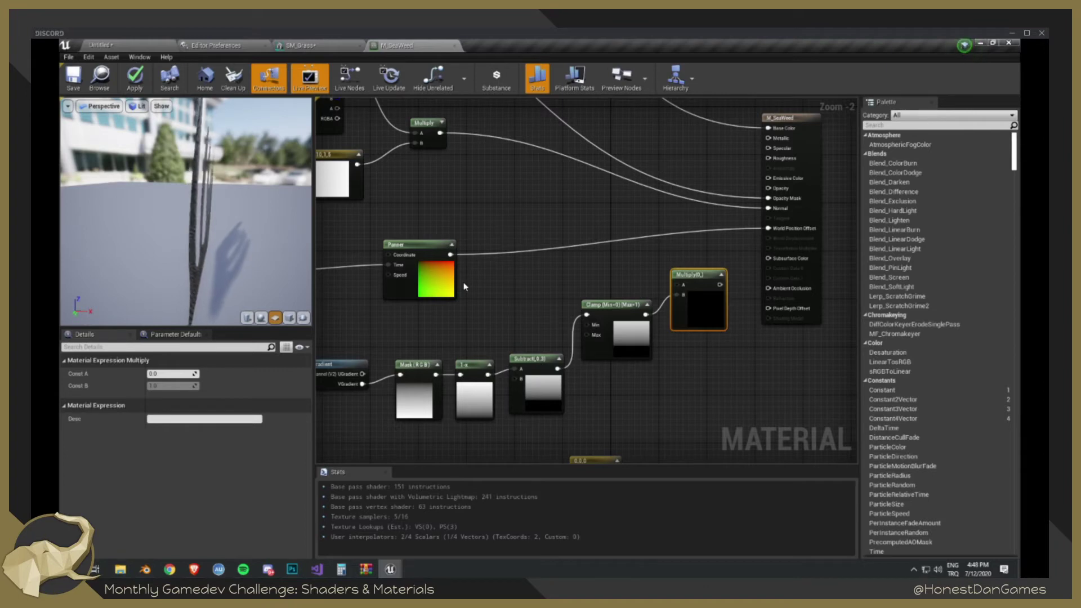
{"action": "left_click_drag", "start_coordinate": [293, 243], "coordinate": [211, 243]}
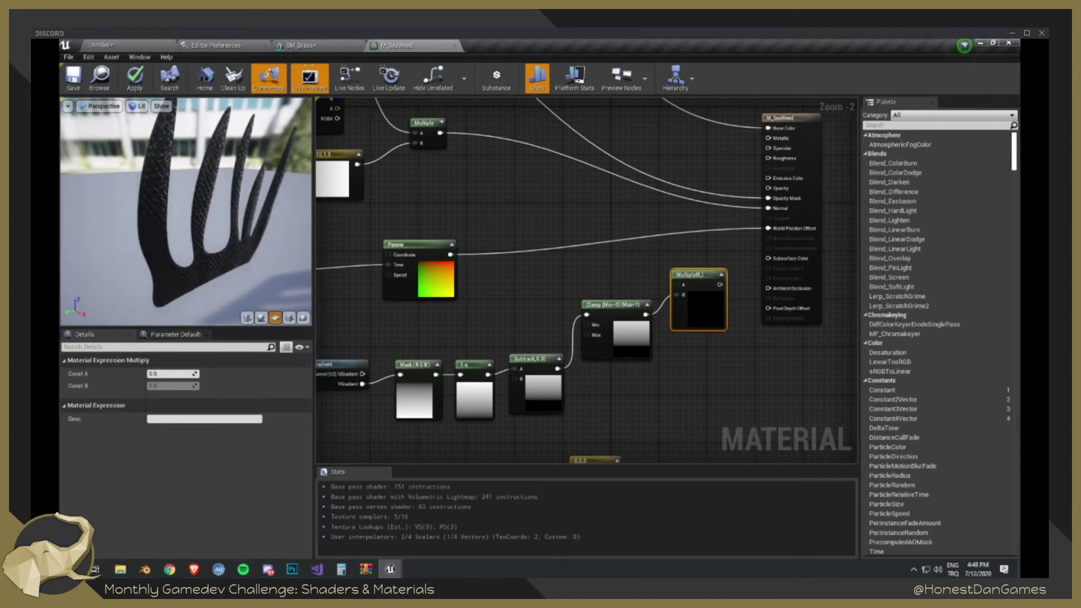
- Reposition the Time and Sine nodes together, slightly lower and closer to the Panner
{"action": "right_click_drag", "start_coordinate": [448, 267], "coordinate": [625, 223]}
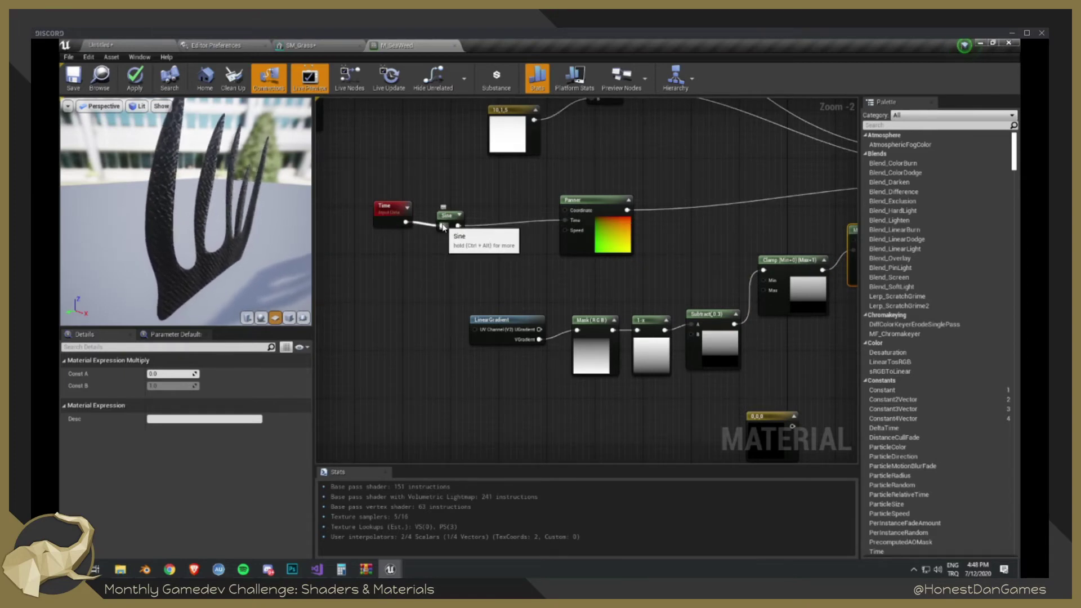
{"action": "left_click_drag", "start_coordinate": [383, 194], "coordinate": [450, 277]}
{"action": "right_click", "coordinate": [477, 237]}
{"action": "left_click_drag", "start_coordinate": [382, 190], "coordinate": [444, 225]}
{"action": "left_click", "coordinate": [447, 195]}
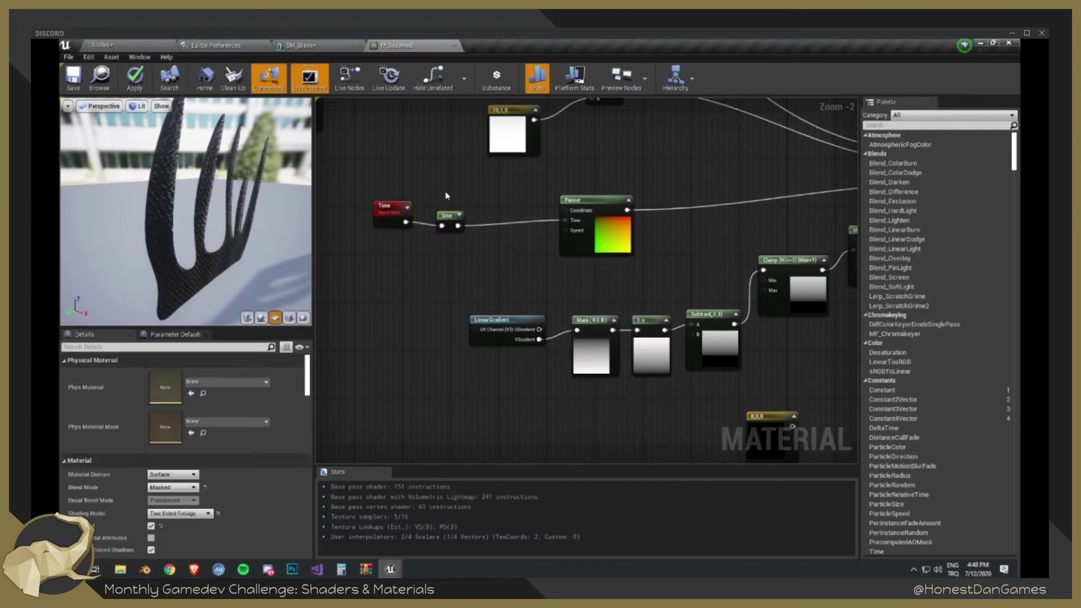
{"action": "left_click", "coordinate": [448, 216]}
{"action": "left_click_drag", "start_coordinate": [372, 179], "coordinate": [464, 237]}
{"action": "left_click_drag", "start_coordinate": [450, 222], "coordinate": [459, 239]}
{"action": "left_click", "coordinate": [458, 210]}
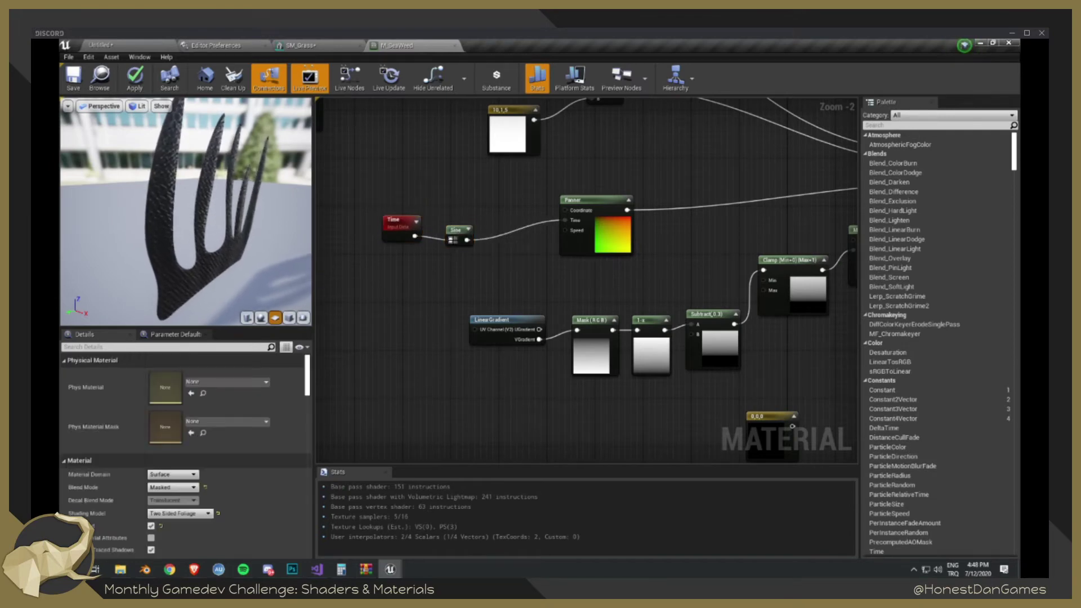
- Set the Sine node's Period to 3.0 and check the mesh's movement in the preview
{"action": "left_click", "coordinate": [458, 232]}
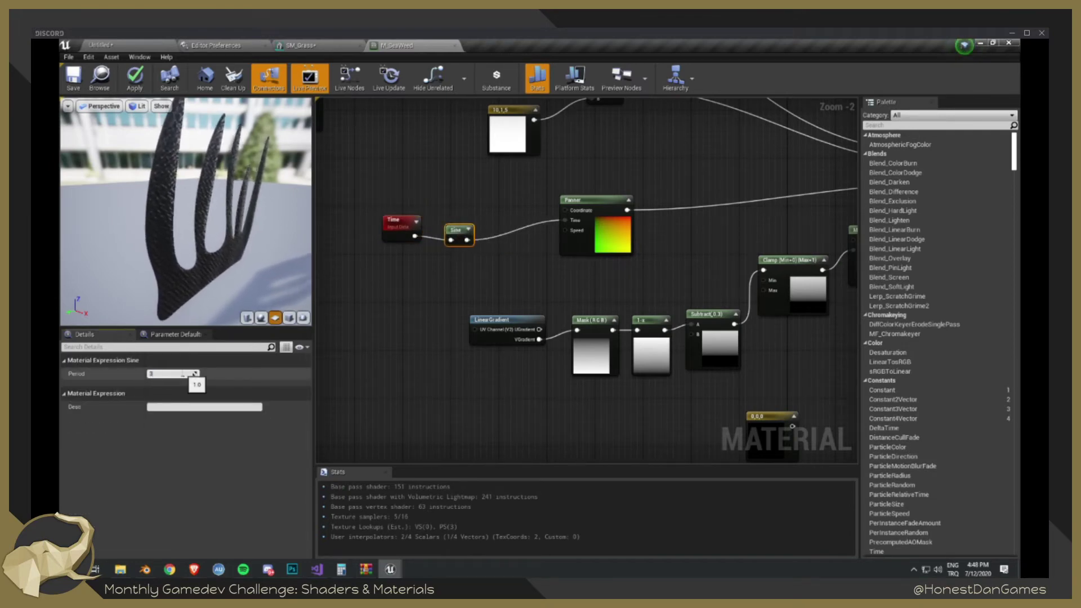
{"action": "left_click", "coordinate": [192, 373]}
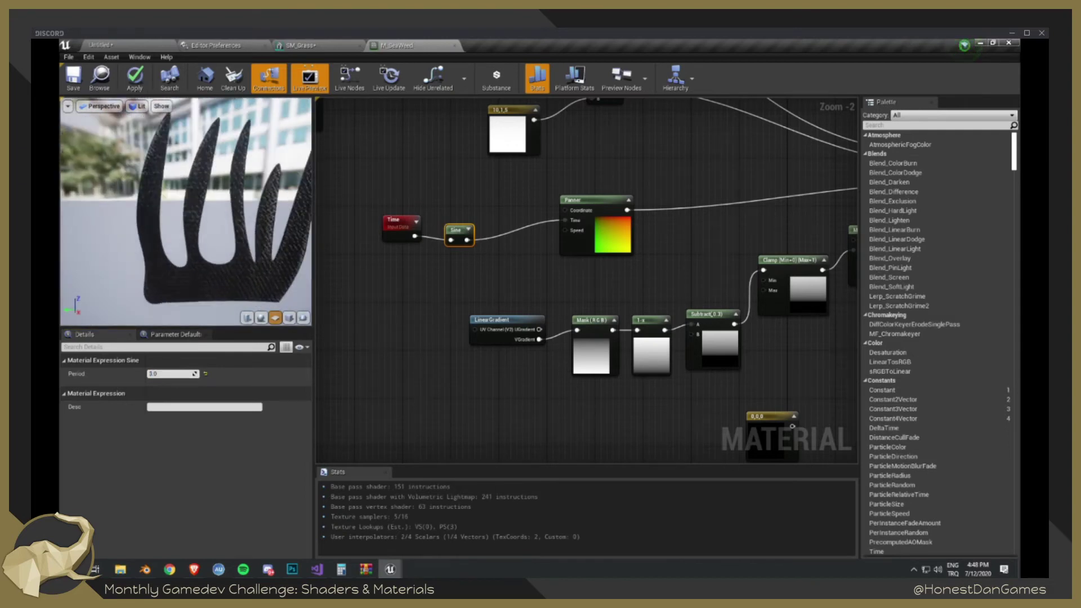
{"action": "left_click_drag", "start_coordinate": [191, 213], "coordinate": [231, 228]}
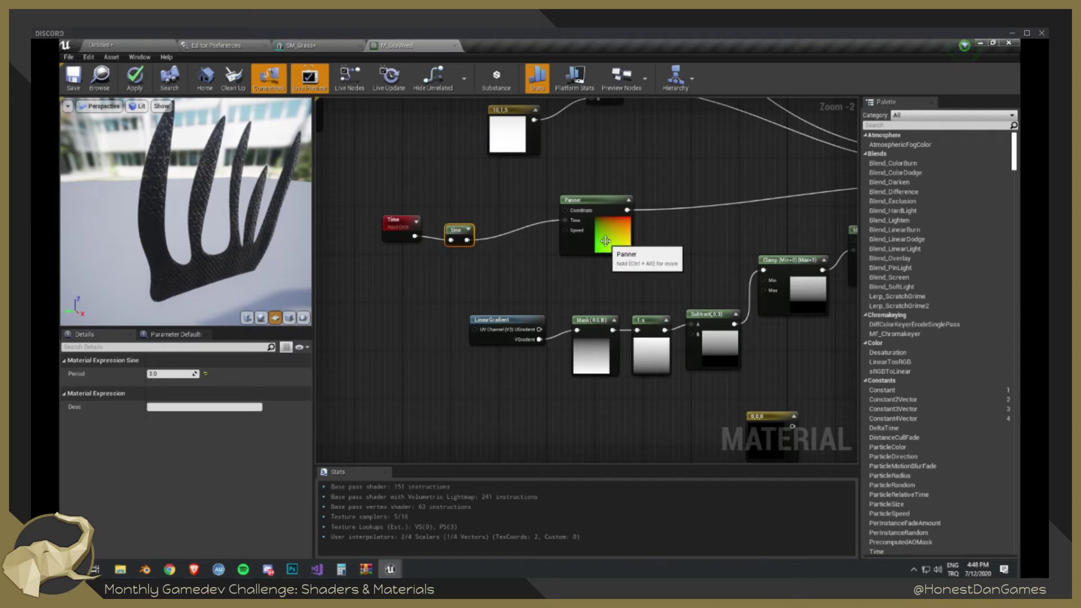
- Set the Panner's Speed Y to 2 after viewing the preview mesh from other angles
{"action": "left_click", "coordinate": [603, 239]}
{"action": "left_click_drag", "start_coordinate": [225, 214], "coordinate": [169, 242]}
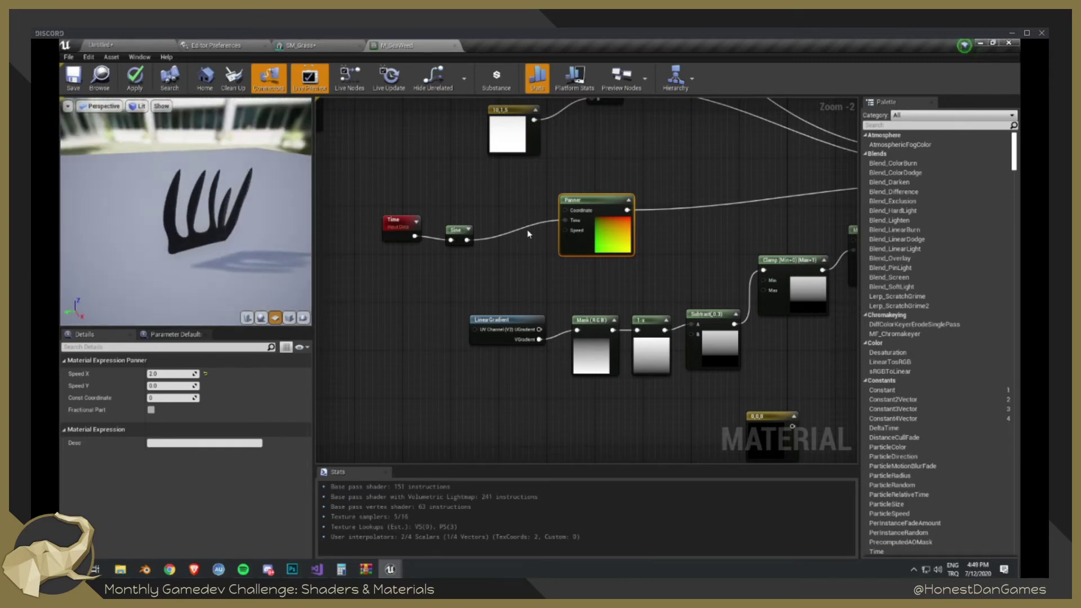
{"action": "scroll", "coordinate": [605, 235], "scroll_direction": "up", "scroll_amount": 1}
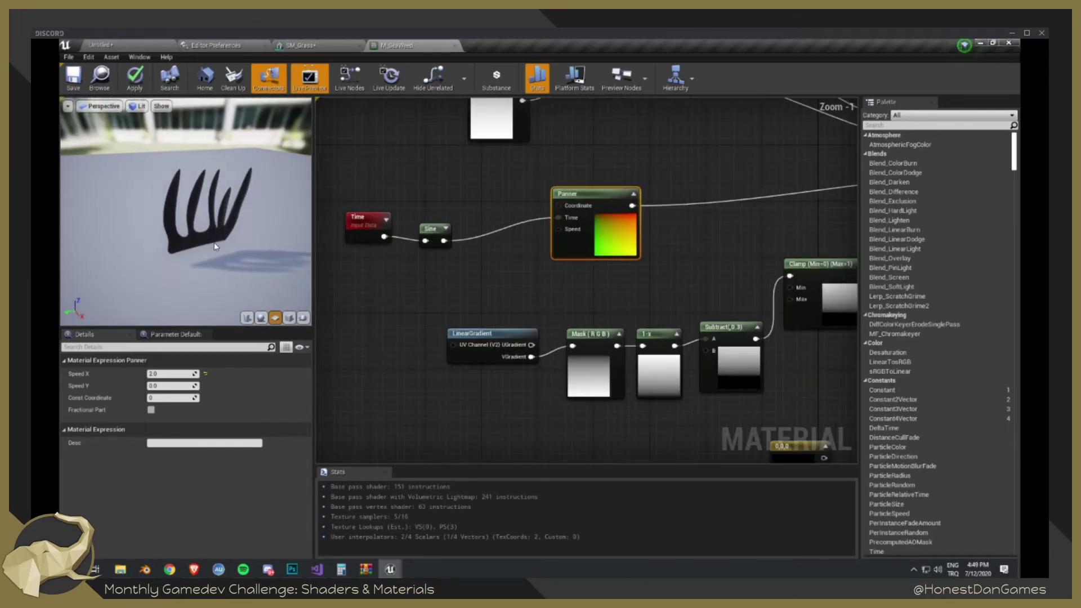
{"action": "left_click_drag", "start_coordinate": [208, 226], "coordinate": [180, 224]}
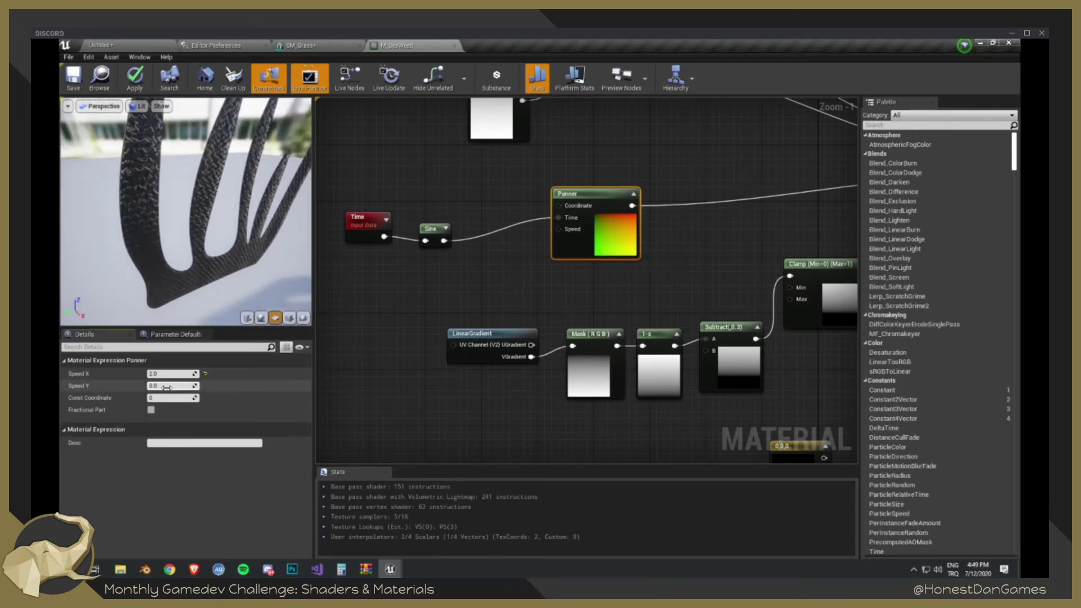
{"action": "type", "text": "2"}
{"action": "key", "text": "Return"}
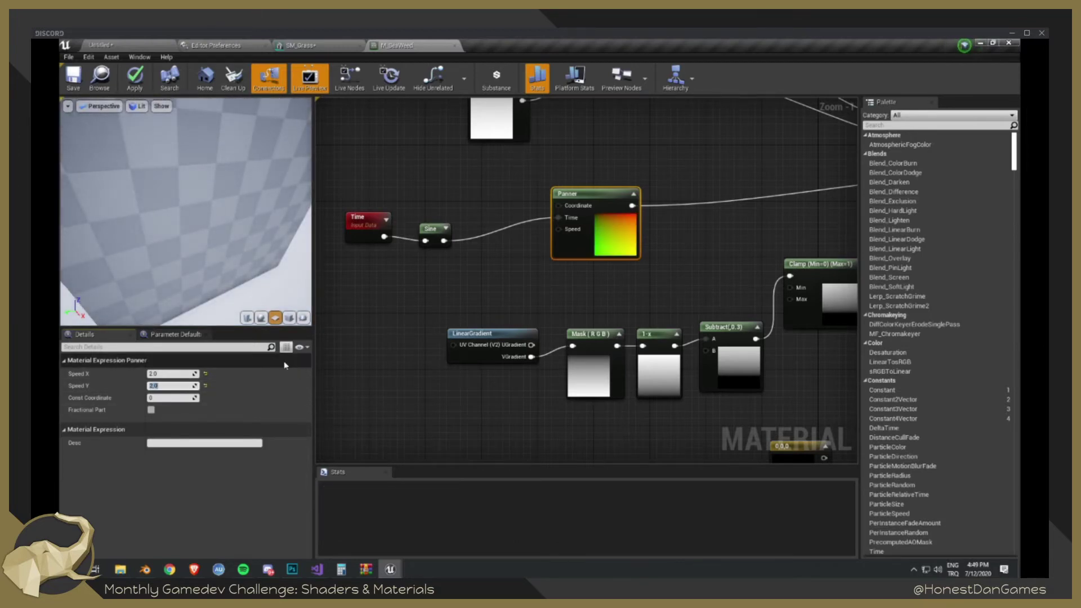
- Set the Panner's Speed X to 0 and inspect the preview mesh's movement from near and far
{"action": "left_click", "coordinate": [163, 374]}
{"action": "type", "text": "0"}
{"action": "key", "text": "Return"}
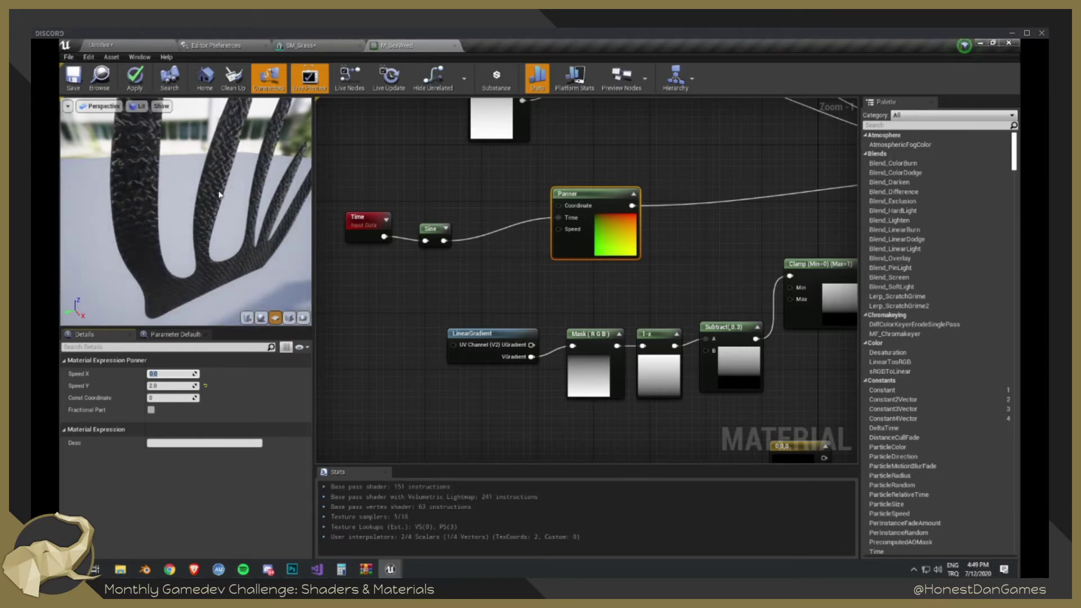
{"action": "left_click_drag", "start_coordinate": [220, 195], "coordinate": [300, 202]}
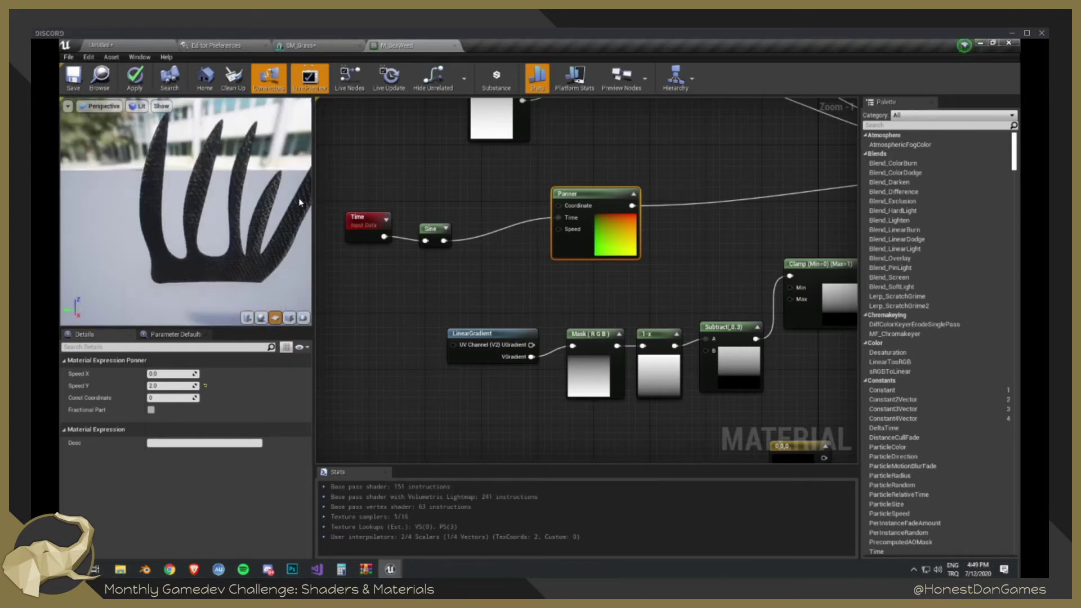
{"action": "scroll", "coordinate": [274, 200], "scroll_direction": "down", "scroll_amount": 4}
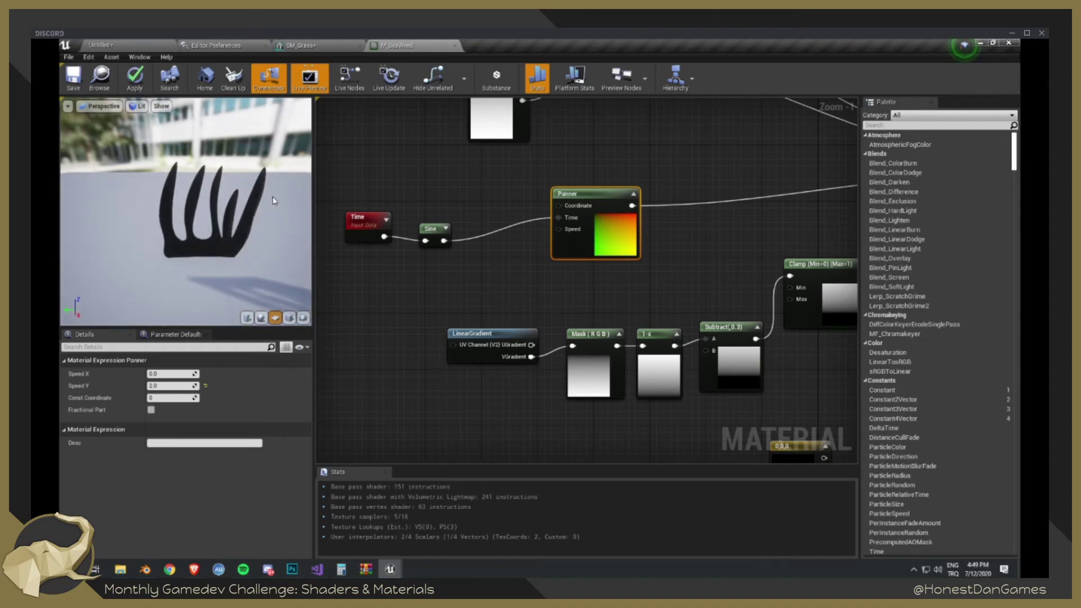
{"action": "scroll", "coordinate": [274, 201], "scroll_direction": "up", "scroll_amount": 4}
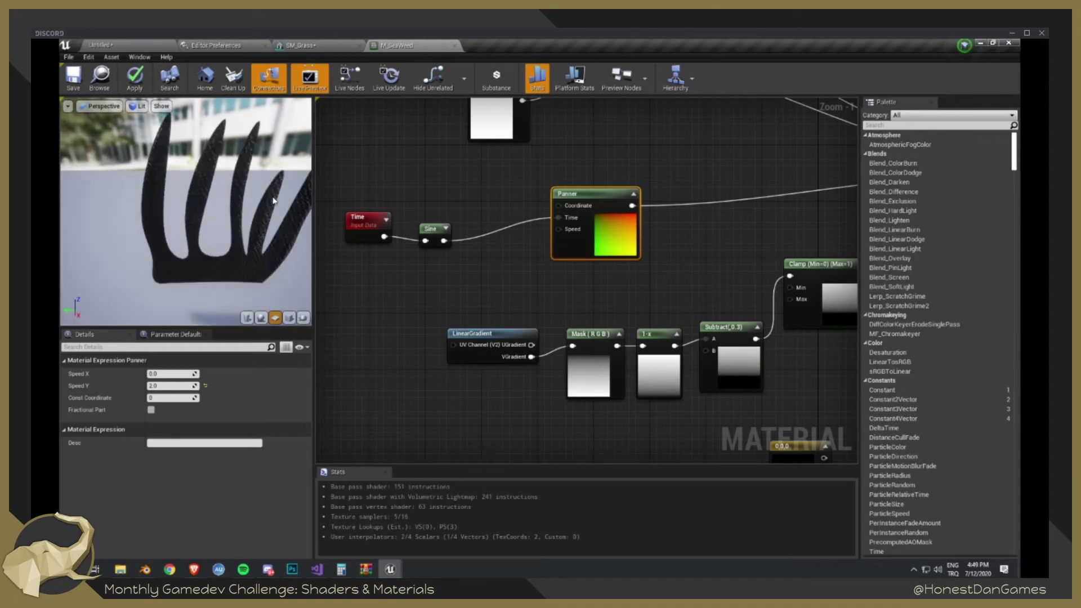
- Set the Panner's Speed Y to 50 and inspect the preview mesh's movement from several angles
{"action": "left_click", "coordinate": [166, 386]}
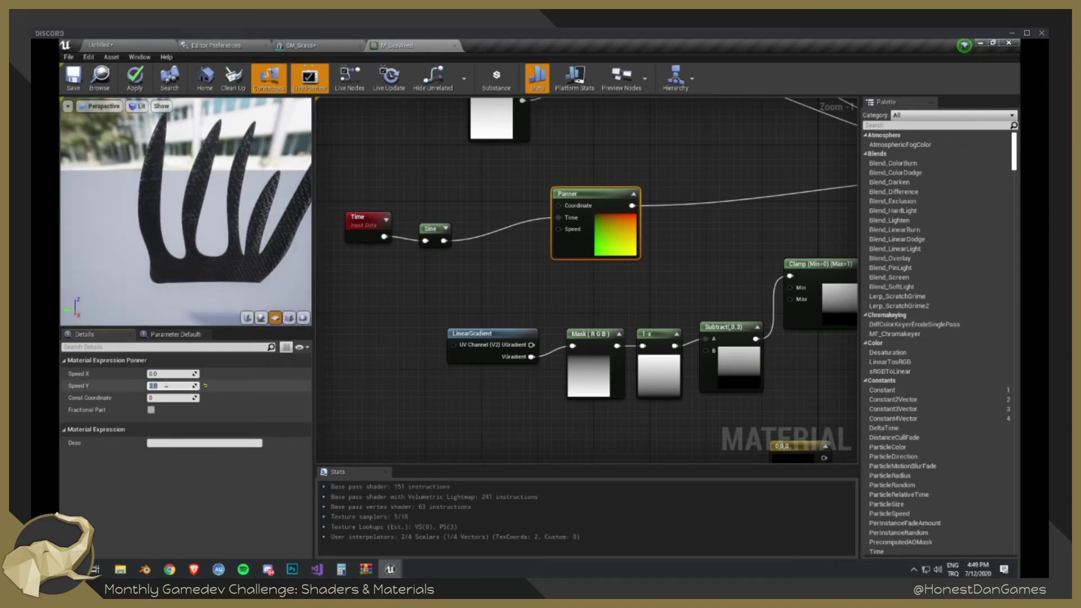
{"action": "type", "text": "50"}
{"action": "key", "text": "Return"}
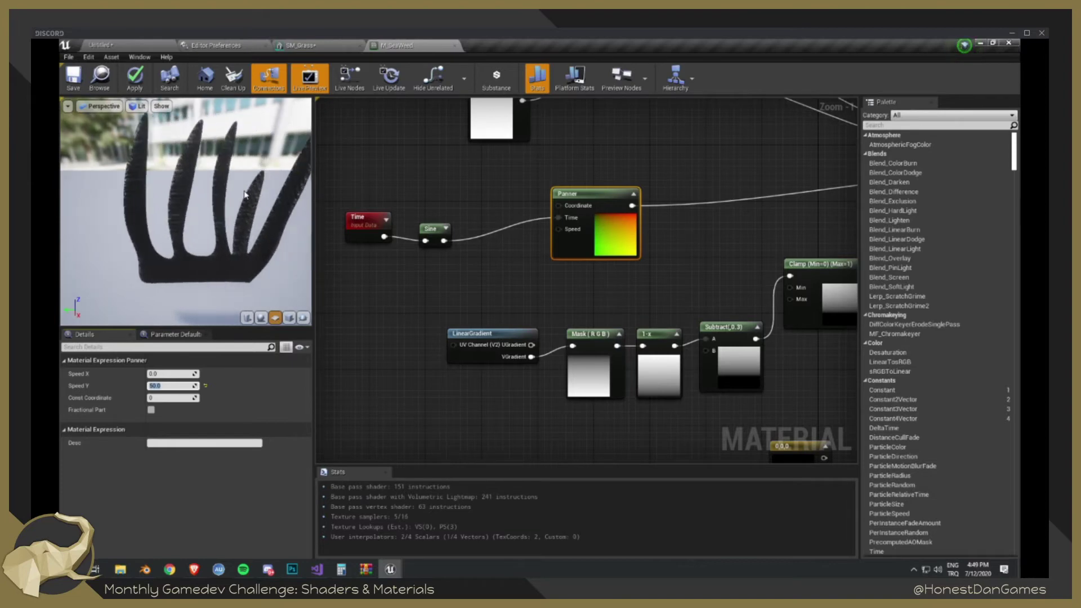
{"action": "left_click_drag", "start_coordinate": [244, 195], "coordinate": [264, 220]}
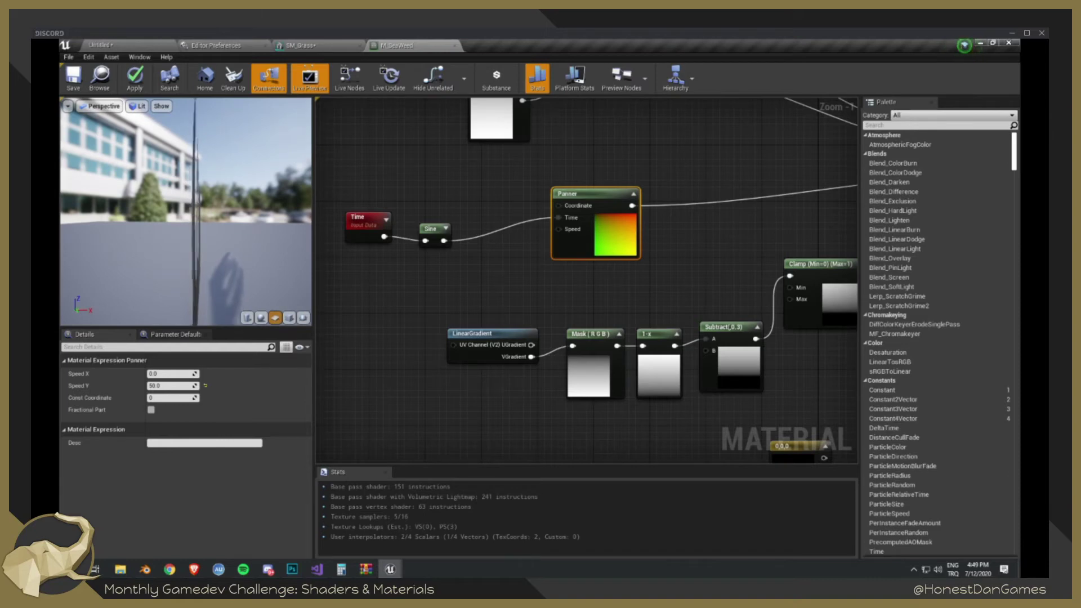
{"action": "mouse_move", "coordinate": [265, 221]}
{"action": "left_mouse_down"}
{"action": "mouse_move", "coordinate": [138, 219]}
{"action": "mouse_move", "coordinate": [251, 212]}
{"action": "left_mouse_up"}
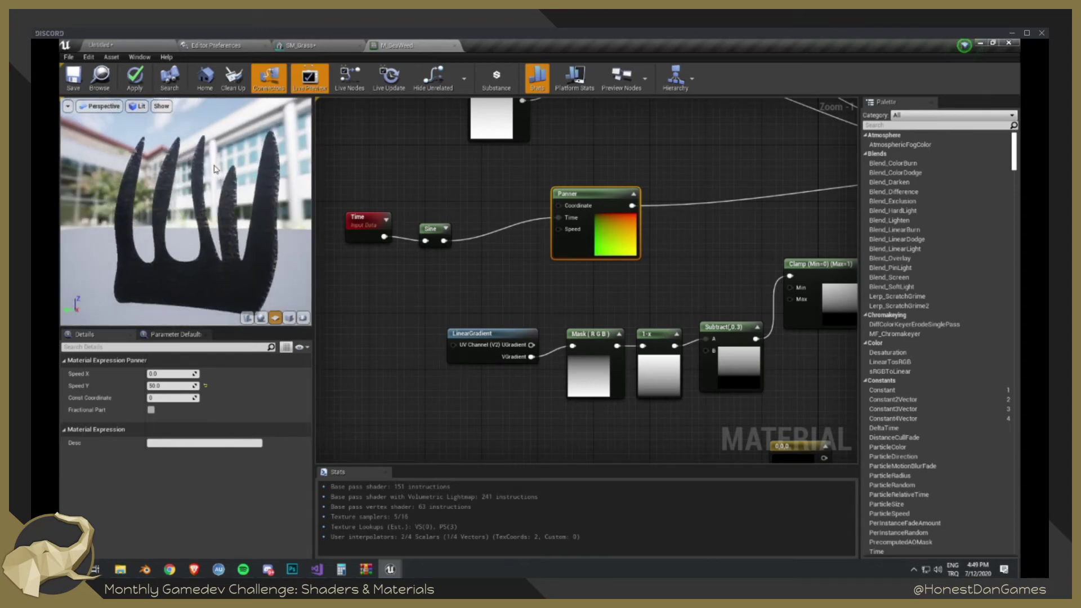
{"action": "left_click_drag", "start_coordinate": [257, 194], "coordinate": [144, 197]}
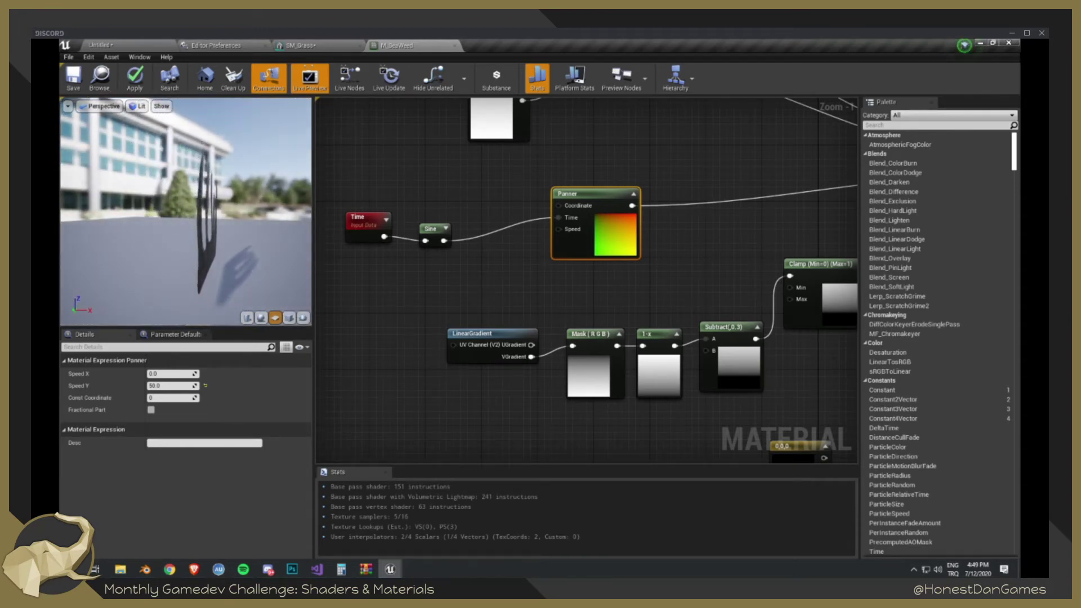
- Set the Panner's Speed X to 50 and inspect the resulting movement around the preview mesh
{"action": "left_click", "coordinate": [161, 374]}
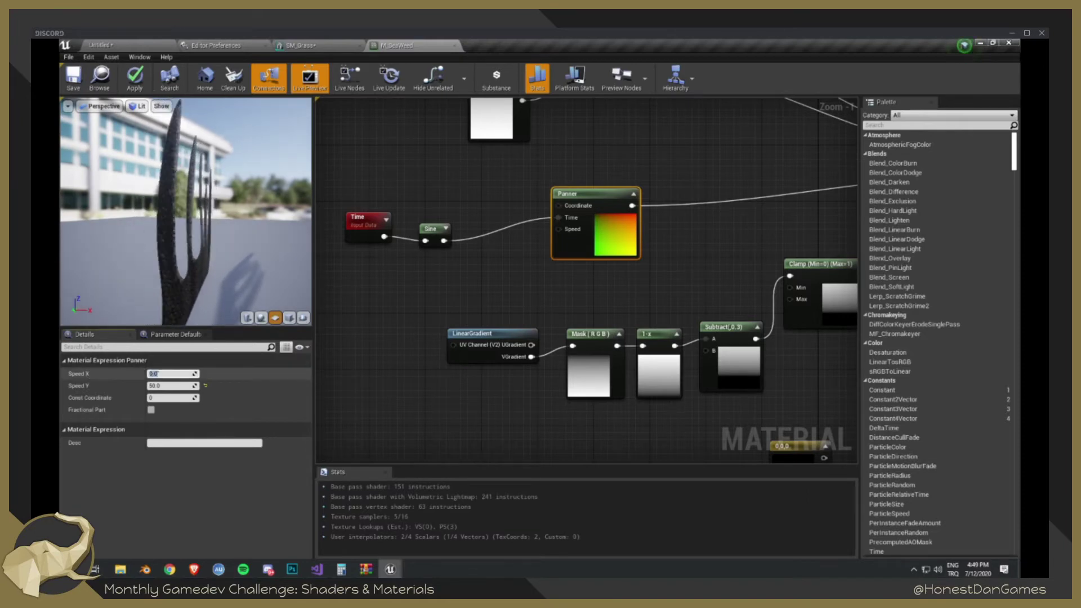
{"action": "type", "text": "50"}
{"action": "key", "text": "Return"}
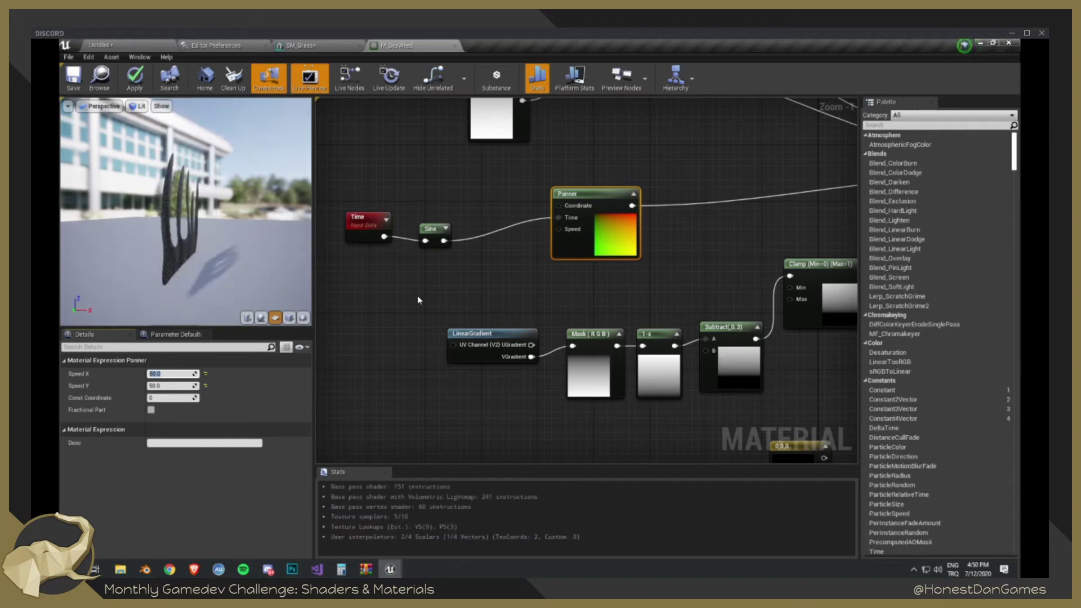
{"action": "left_click_drag", "start_coordinate": [152, 225], "coordinate": [270, 217]}
{"action": "scroll", "coordinate": [185, 214], "scroll_direction": "down", "scroll_amount": 5}
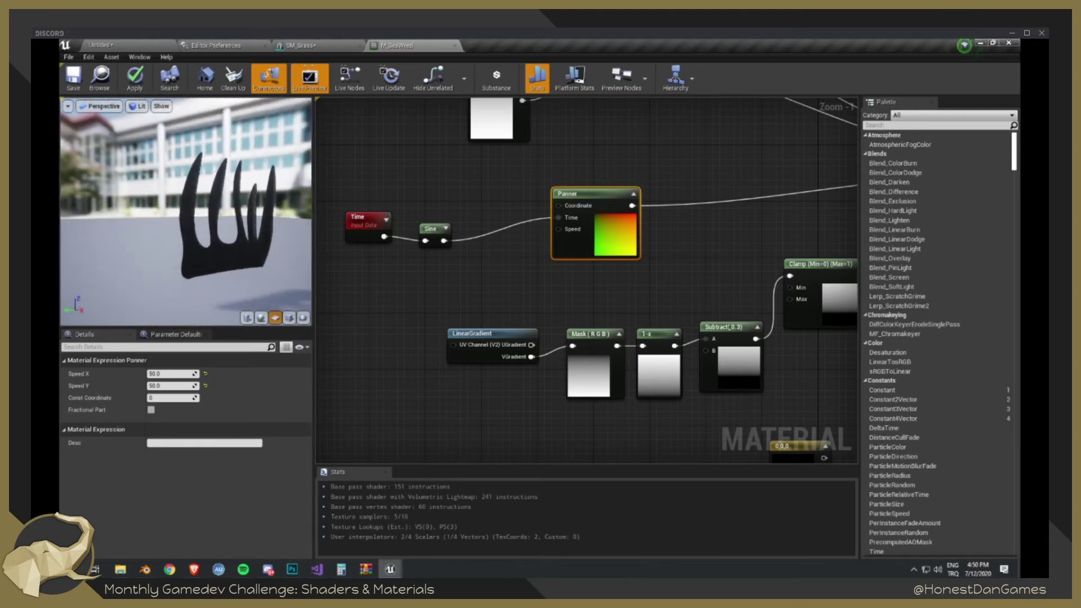
{"action": "left_click_drag", "start_coordinate": [185, 216], "coordinate": [197, 217]}
{"action": "scroll", "coordinate": [197, 217], "scroll_direction": "up", "scroll_amount": 5}
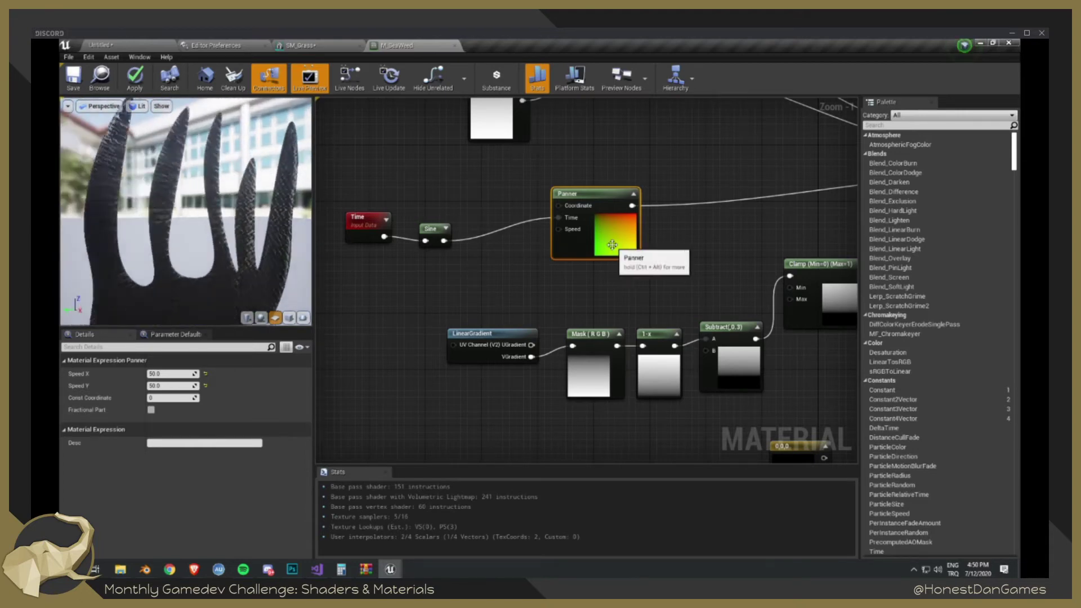
- Delete the Time and Sine nodes that feed the Panner
{"action": "scroll", "coordinate": [681, 217], "scroll_direction": "down", "scroll_amount": 2}
{"action": "right_click_drag", "start_coordinate": [713, 228], "coordinate": [683, 237]}
{"action": "left_click_drag", "start_coordinate": [352, 210], "coordinate": [447, 262]}
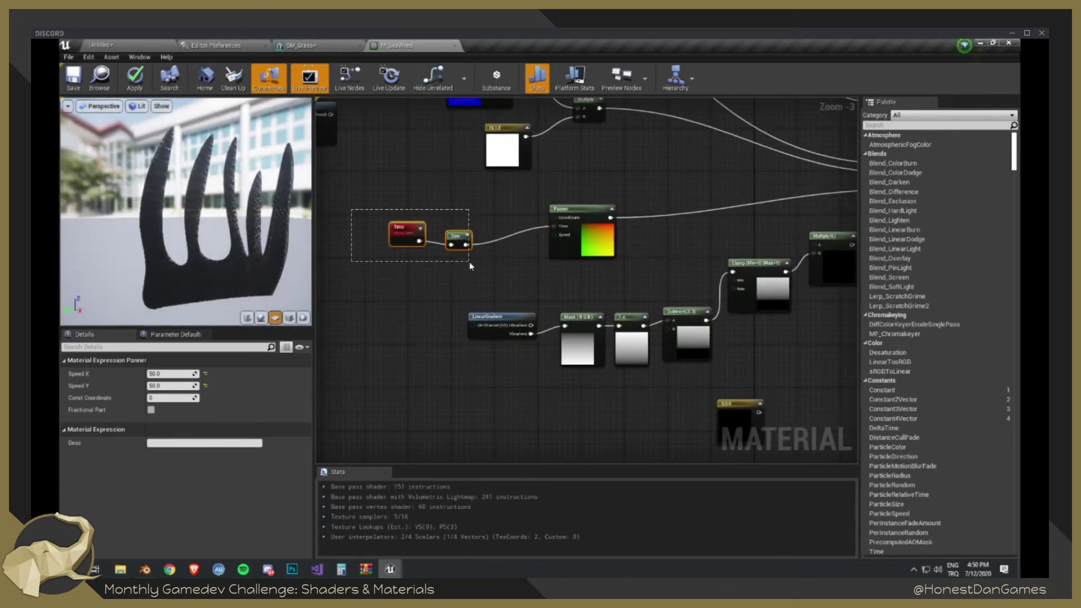
{"action": "key", "text": "Delete"}
- Move the Panner farther from the material's output node and disconnect it from World Position Offset
{"action": "left_click_drag", "start_coordinate": [585, 222], "coordinate": [471, 215]}
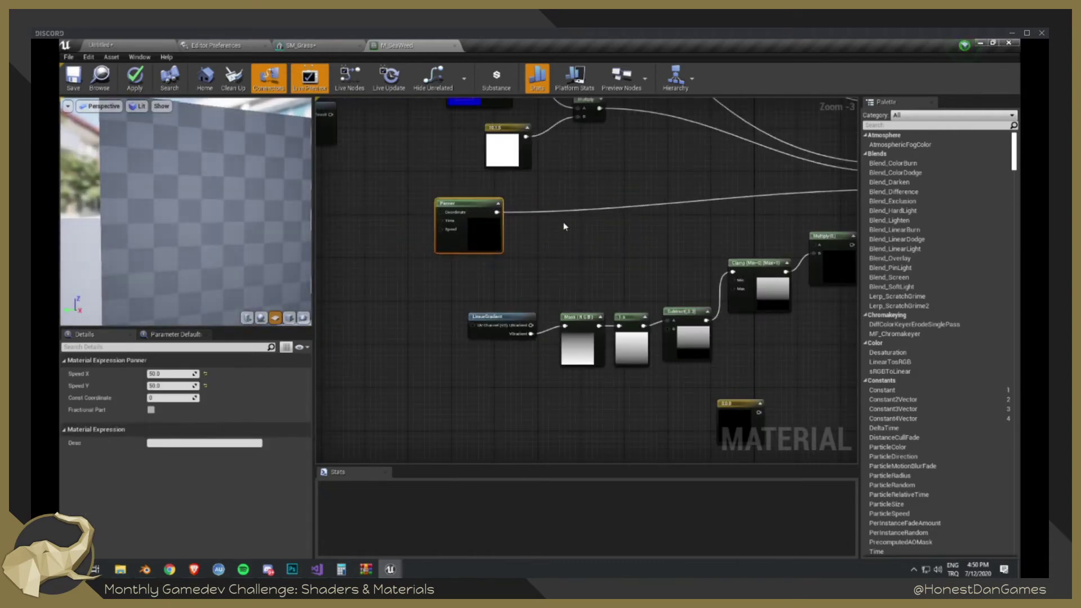
{"action": "left_click", "coordinate": [579, 207]}
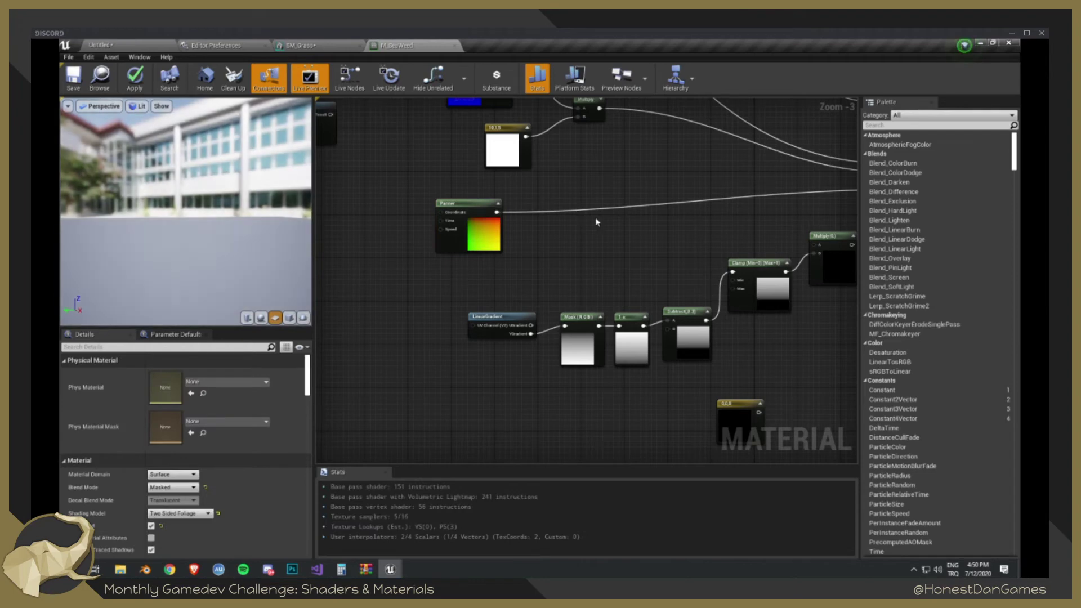
{"action": "right_click_drag", "start_coordinate": [608, 211], "coordinate": [526, 235]}
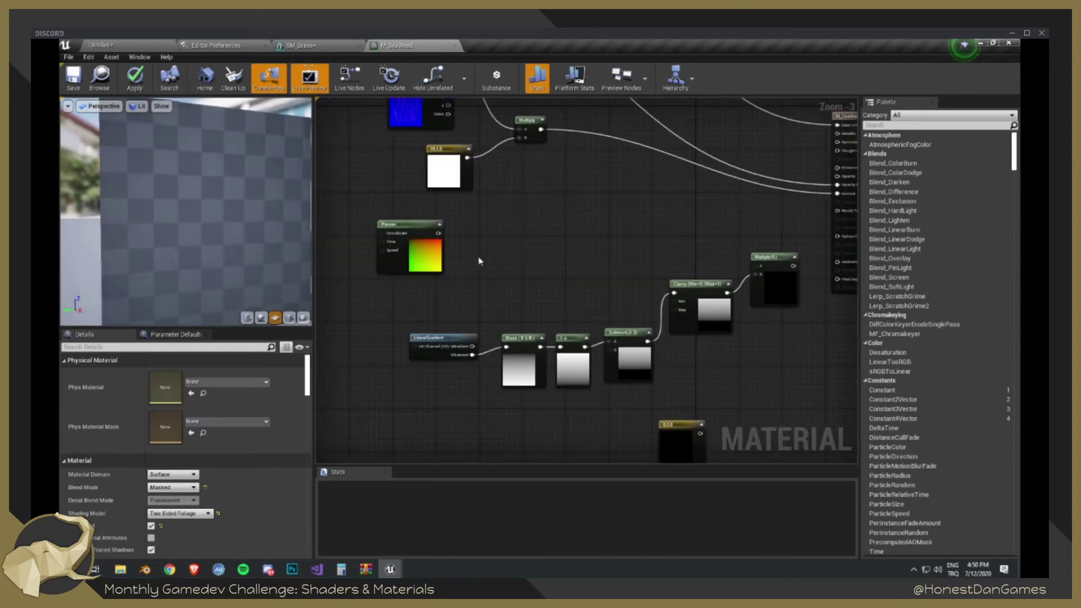
- Add a Texture Sample node that uses VoronoiTexture and place it beside the Panner
{"action": "right_click", "coordinate": [525, 235]}
{"action": "type", "text": "texture sa"}
{"action": "key", "text": "Return"}
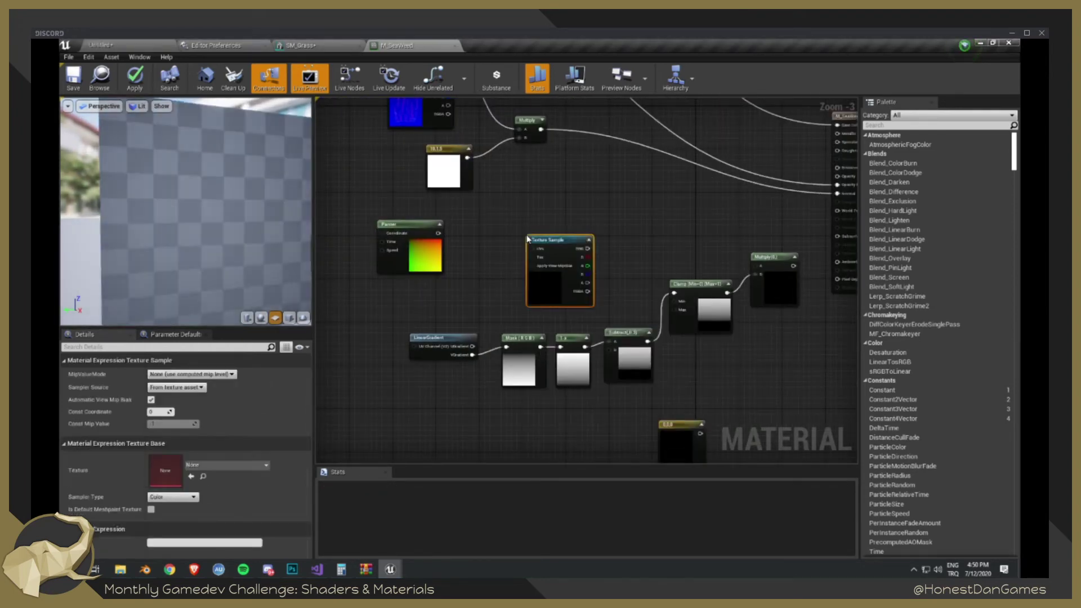
{"action": "left_click", "coordinate": [248, 465]}
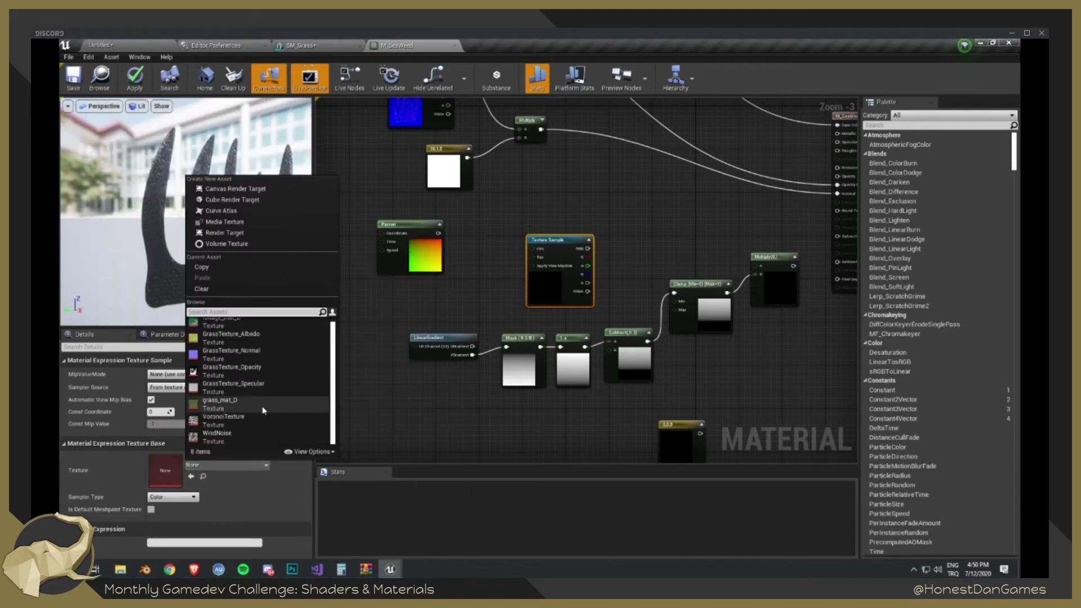
{"action": "left_click", "coordinate": [232, 421]}
{"action": "left_click_drag", "start_coordinate": [557, 262], "coordinate": [542, 236]}
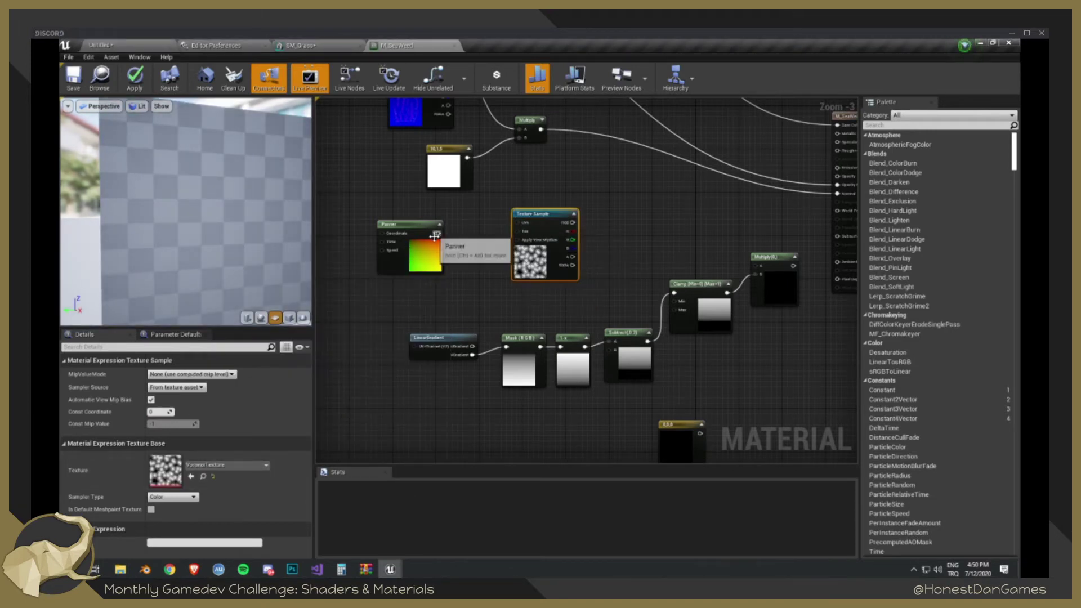
- Feed the Panner into the Texture Sample's UVs and connect its RGB output to World Position Offset
{"action": "left_click_drag", "start_coordinate": [437, 233], "coordinate": [542, 230]}
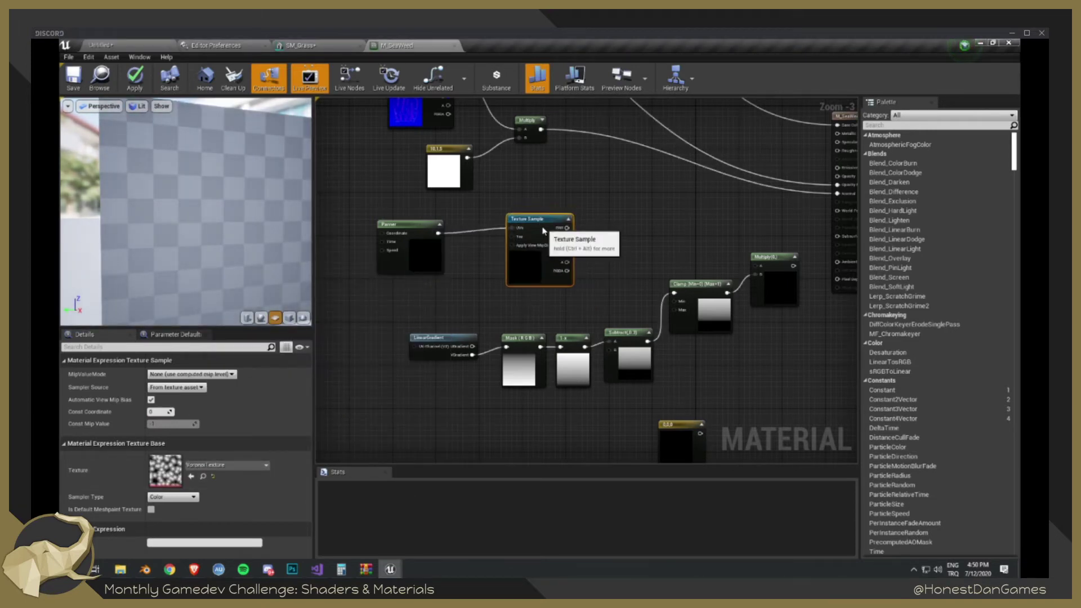
{"action": "left_click_drag", "start_coordinate": [365, 207], "coordinate": [664, 239]}
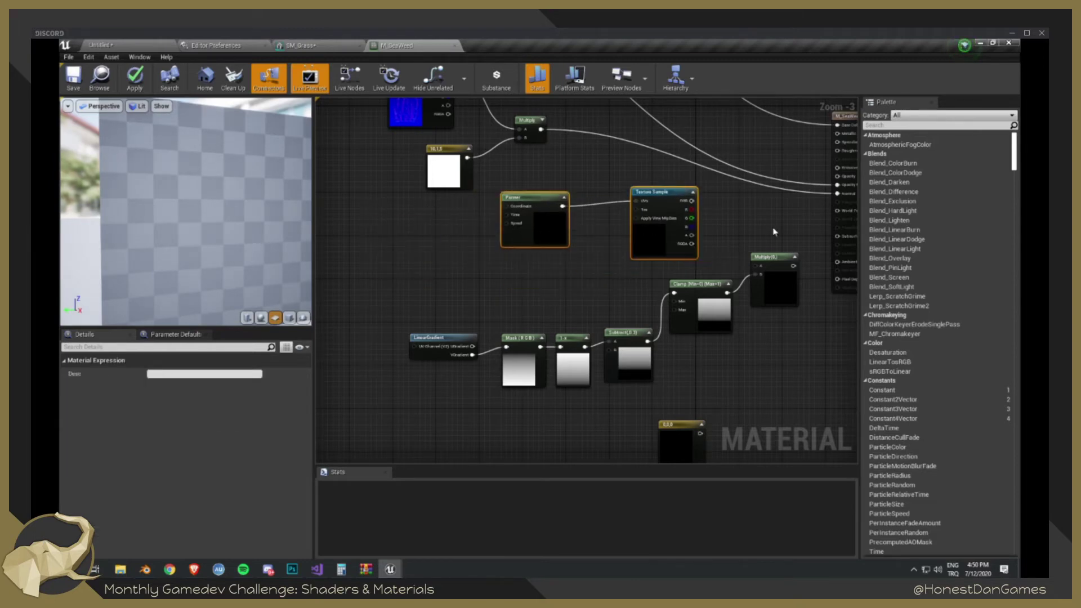
{"action": "right_click_drag", "start_coordinate": [773, 230], "coordinate": [561, 233]}
{"action": "left_click_drag", "start_coordinate": [480, 204], "coordinate": [629, 216]}
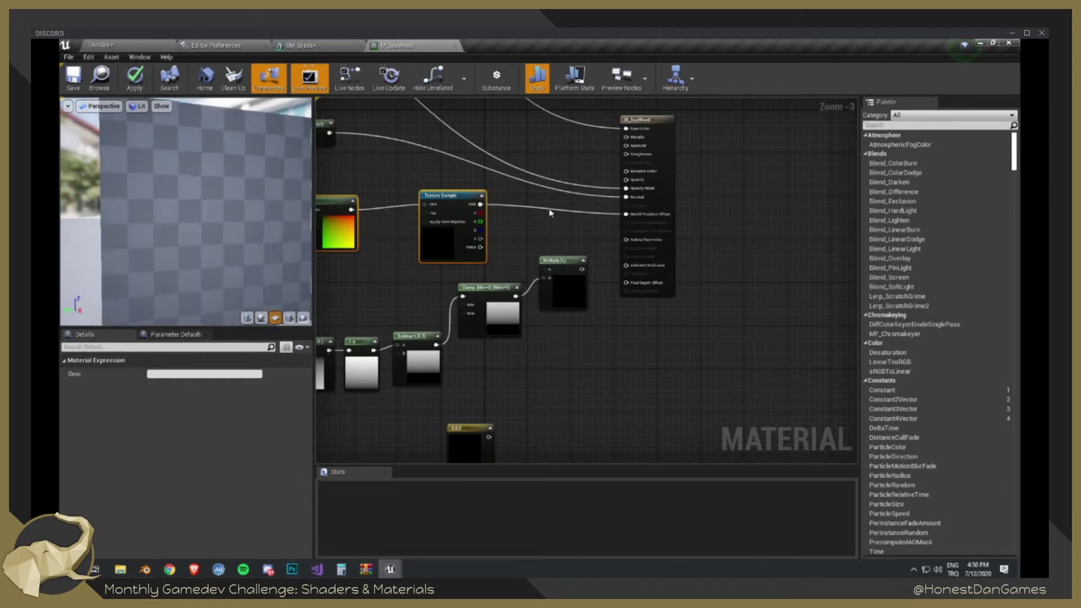
- Move the Panner and Texture Sample farther from the material output node and apply the material changes
{"action": "right_click_drag", "start_coordinate": [423, 234], "coordinate": [552, 246]}
{"action": "left_click", "coordinate": [456, 247]}
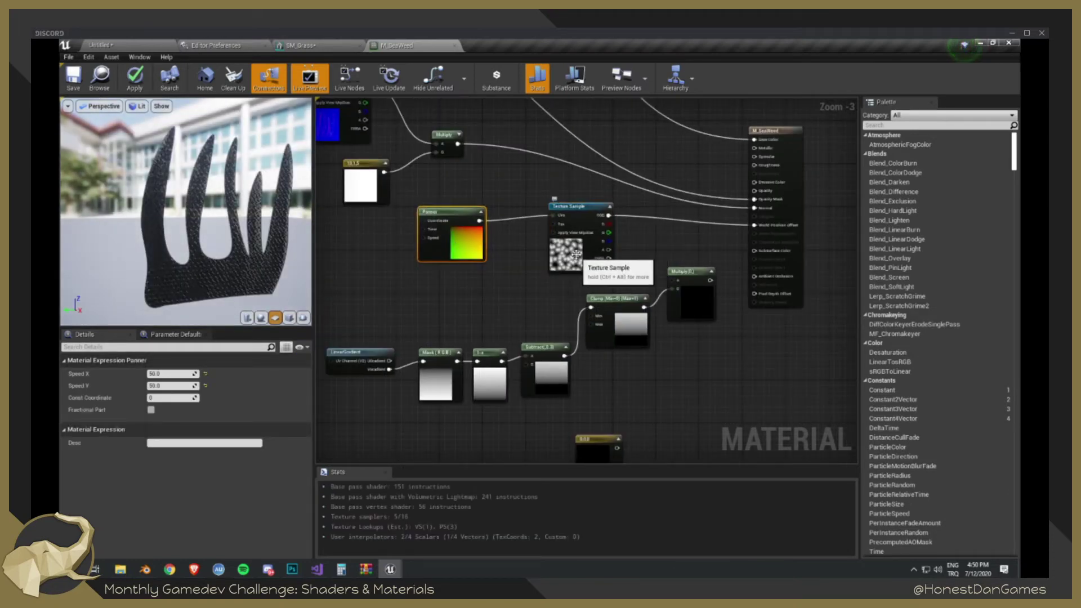
{"action": "left_click_drag", "start_coordinate": [564, 251], "coordinate": [523, 267]}
{"action": "left_click", "coordinate": [556, 262], "text": "ctrl"}
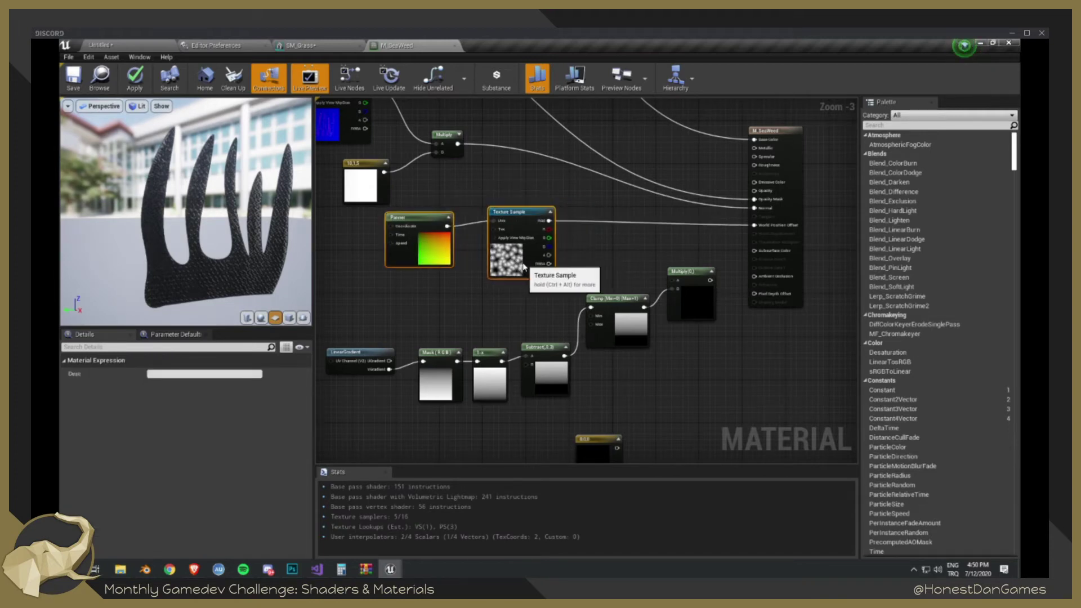
{"action": "left_click", "coordinate": [615, 255]}
{"action": "left_click_drag", "start_coordinate": [417, 267], "coordinate": [398, 276]}
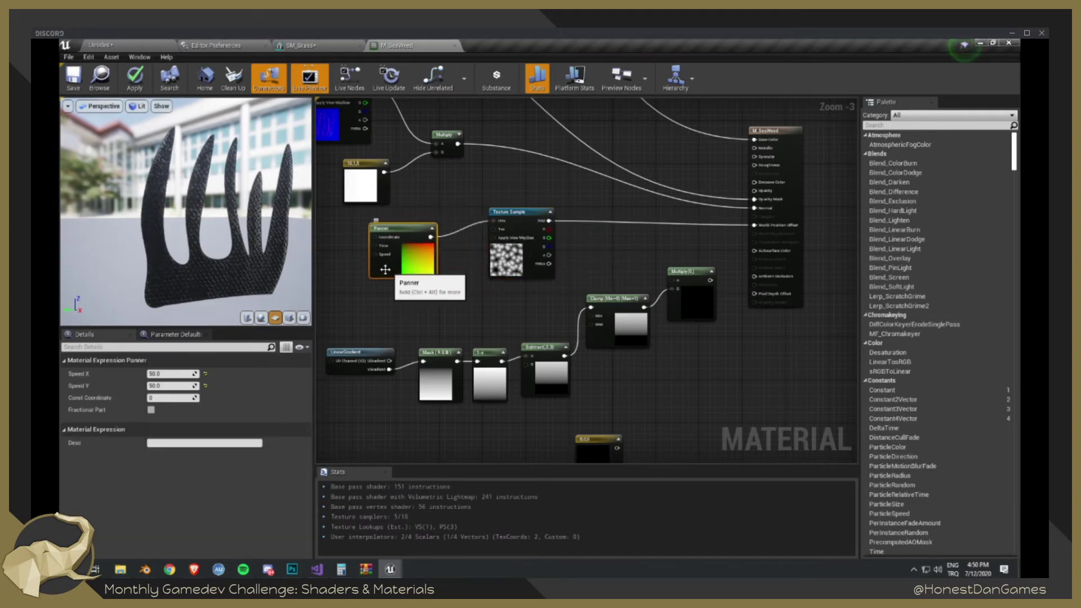
{"action": "right_click_drag", "start_coordinate": [414, 268], "coordinate": [479, 264]}
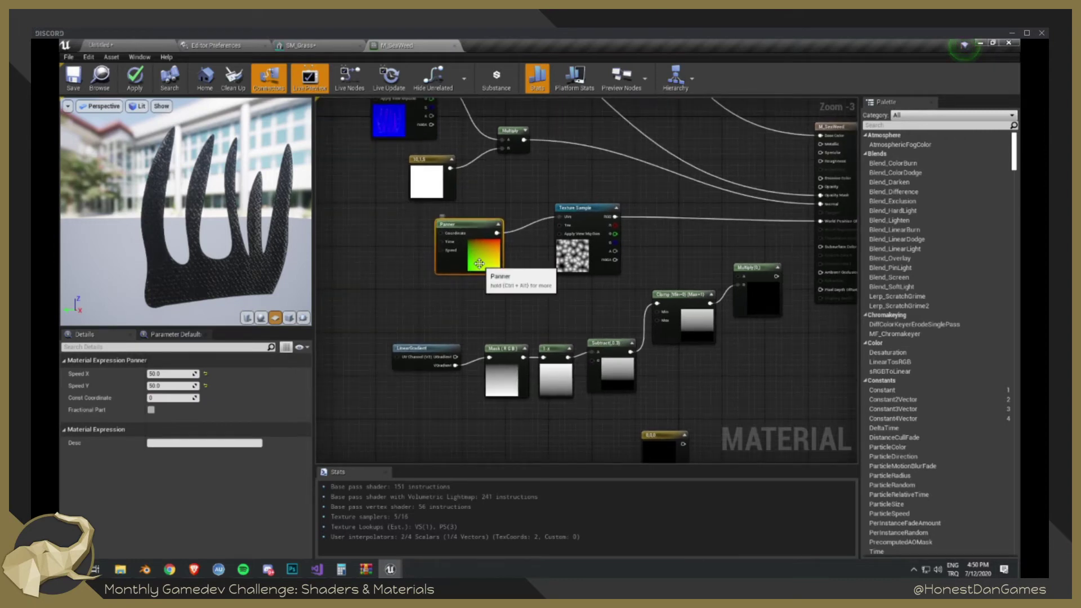
{"action": "left_click", "coordinate": [597, 246]}
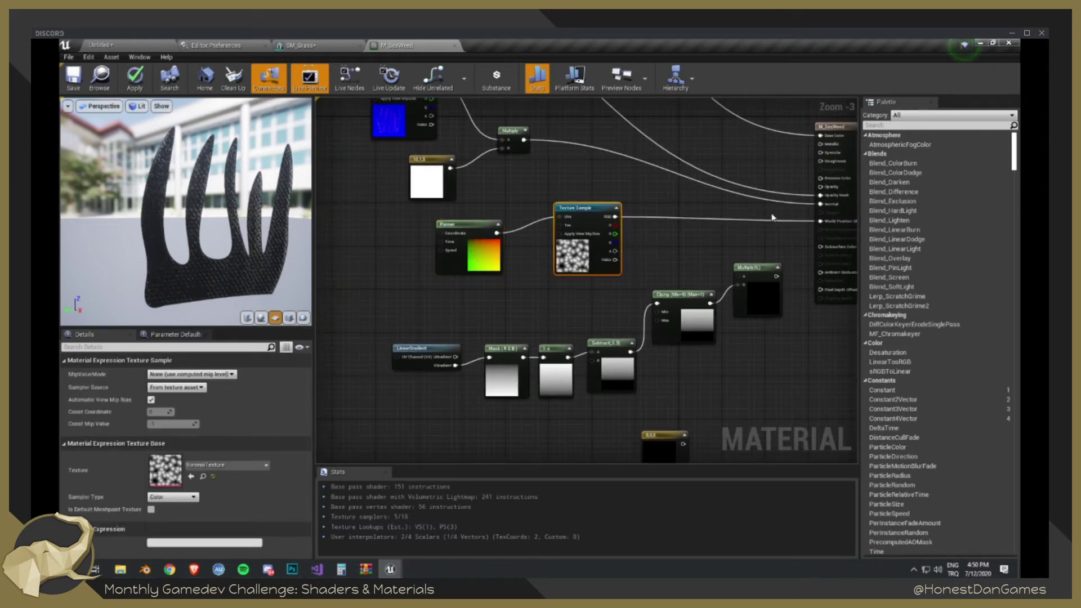
{"action": "right_click_drag", "start_coordinate": [678, 254], "coordinate": [628, 279]}
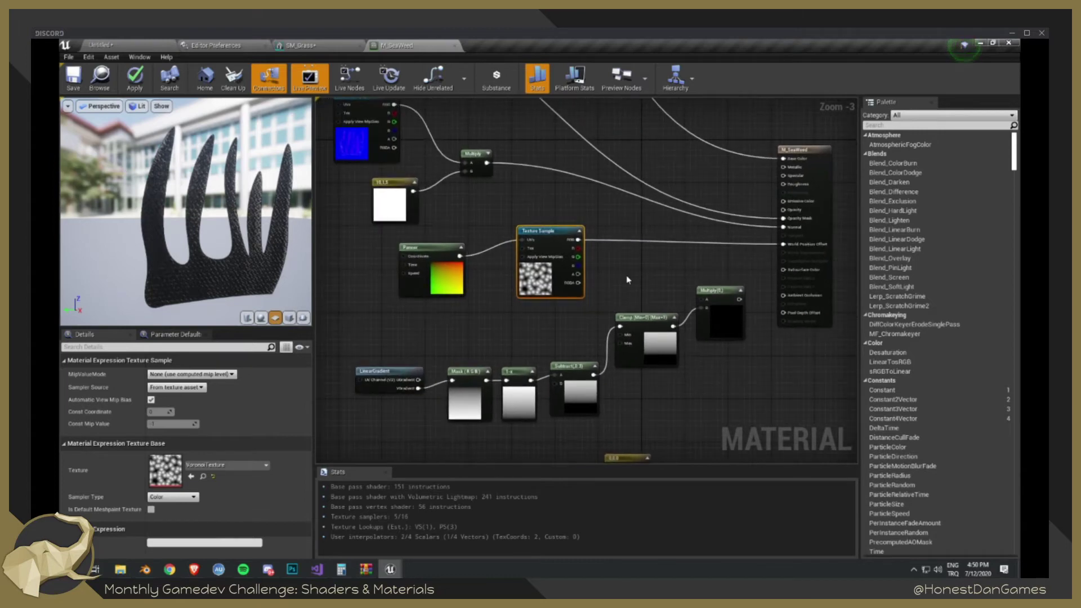
{"action": "left_click", "coordinate": [140, 90]}
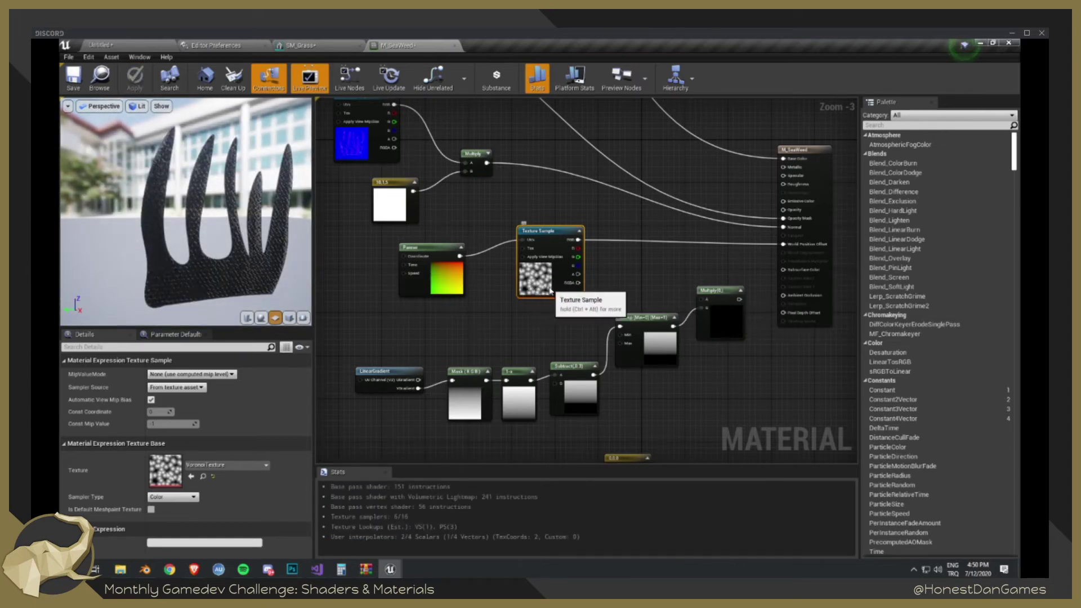
- Preview the Voronoi Texture Sample node's output on the preview mesh
{"action": "left_click_drag", "start_coordinate": [549, 291], "coordinate": [550, 303]}
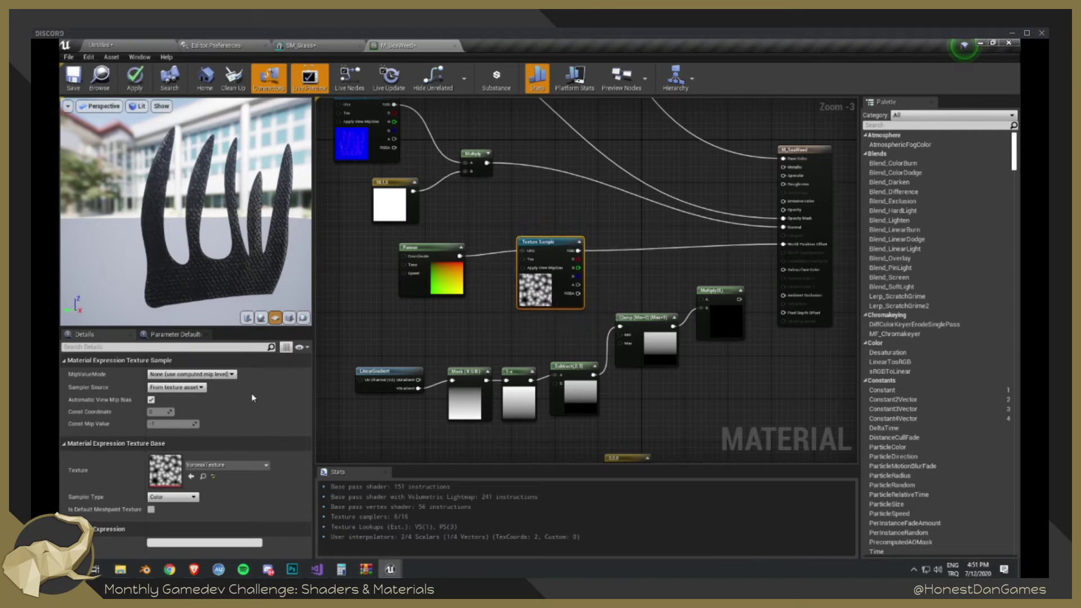
{"action": "left_click", "coordinate": [426, 267]}
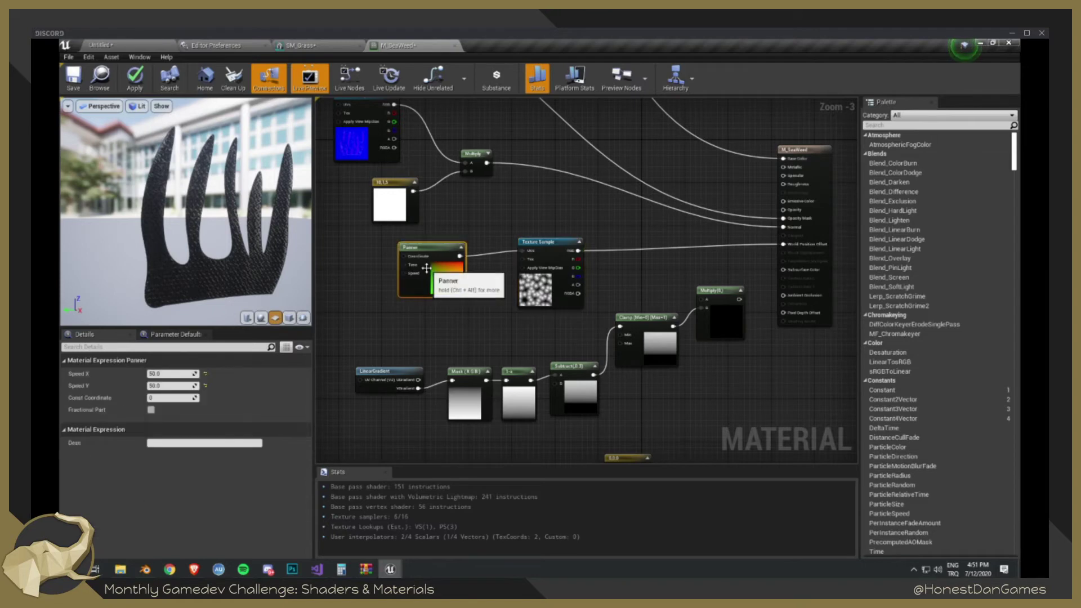
{"action": "left_click", "coordinate": [530, 291]}
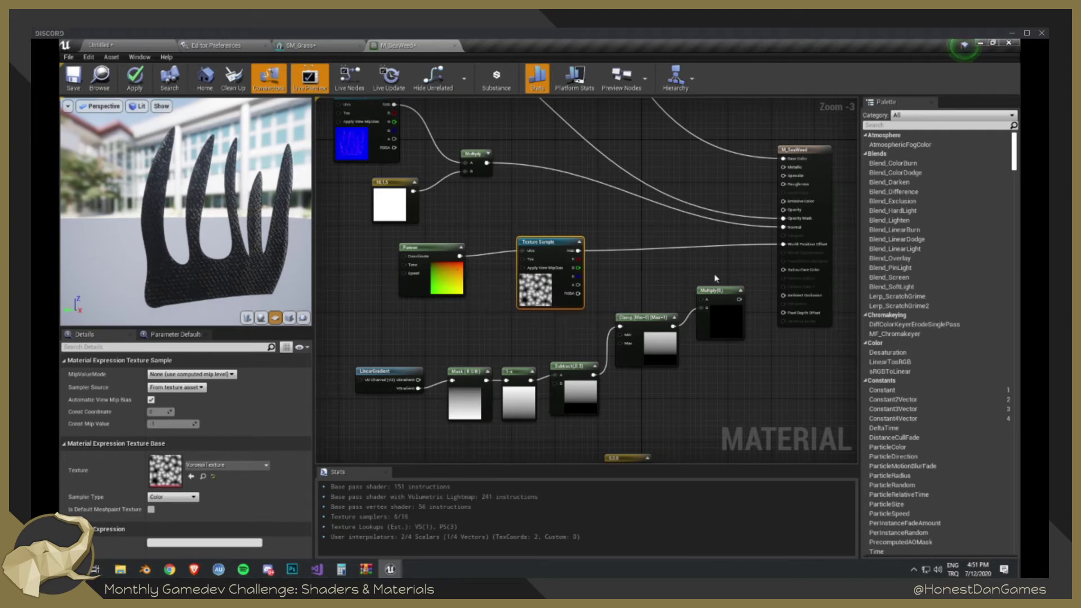
{"action": "right_click", "coordinate": [577, 288]}
{"action": "right_click", "coordinate": [555, 285]}
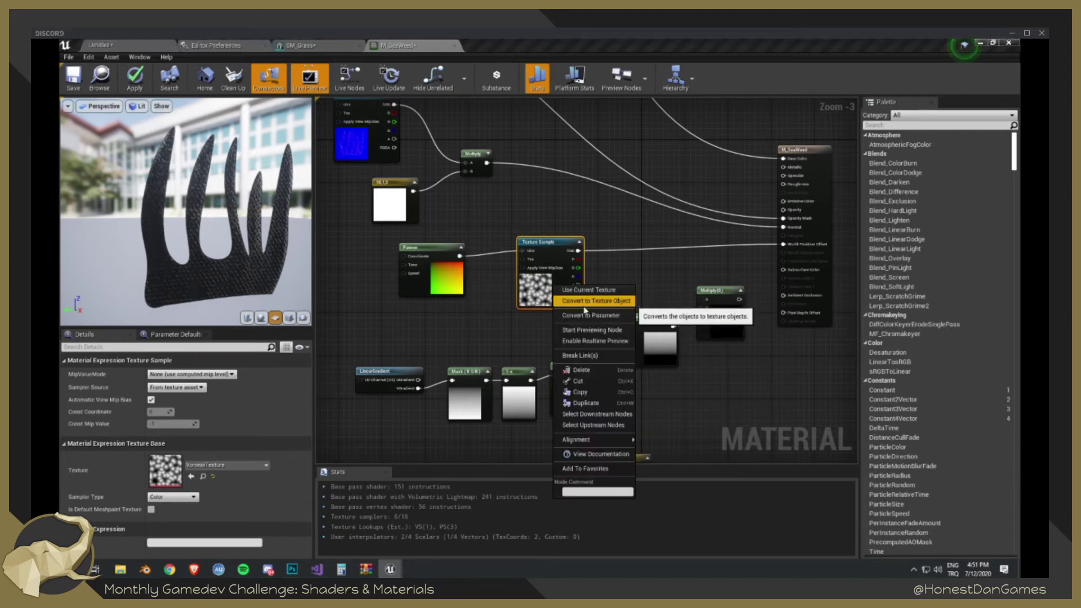
{"action": "left_click", "coordinate": [584, 333]}
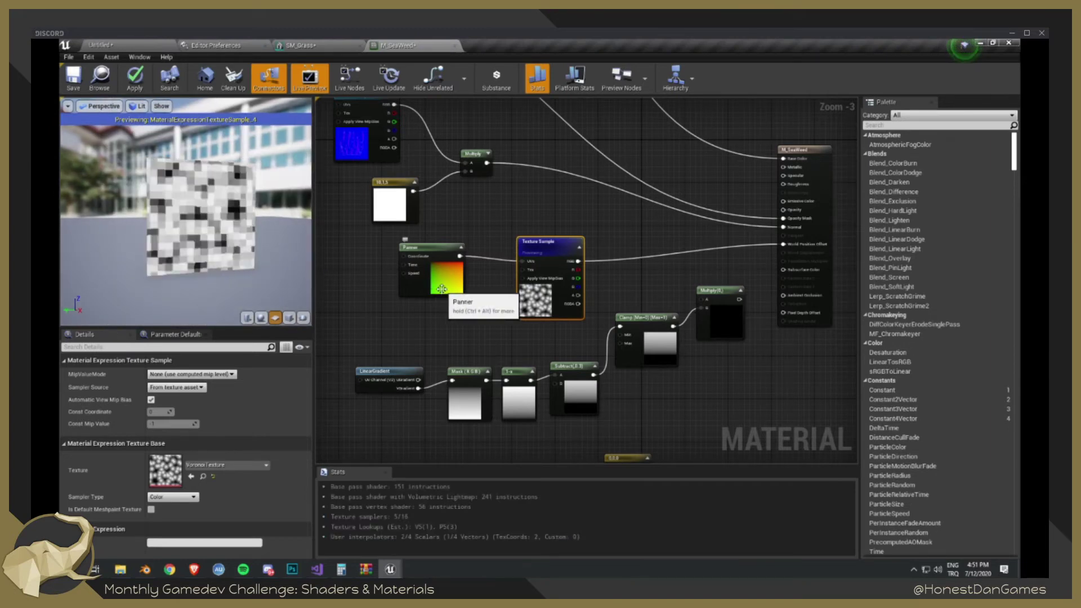
- Set the Panner's Speed X and Speed Y to 5
{"action": "left_click", "coordinate": [449, 263]}
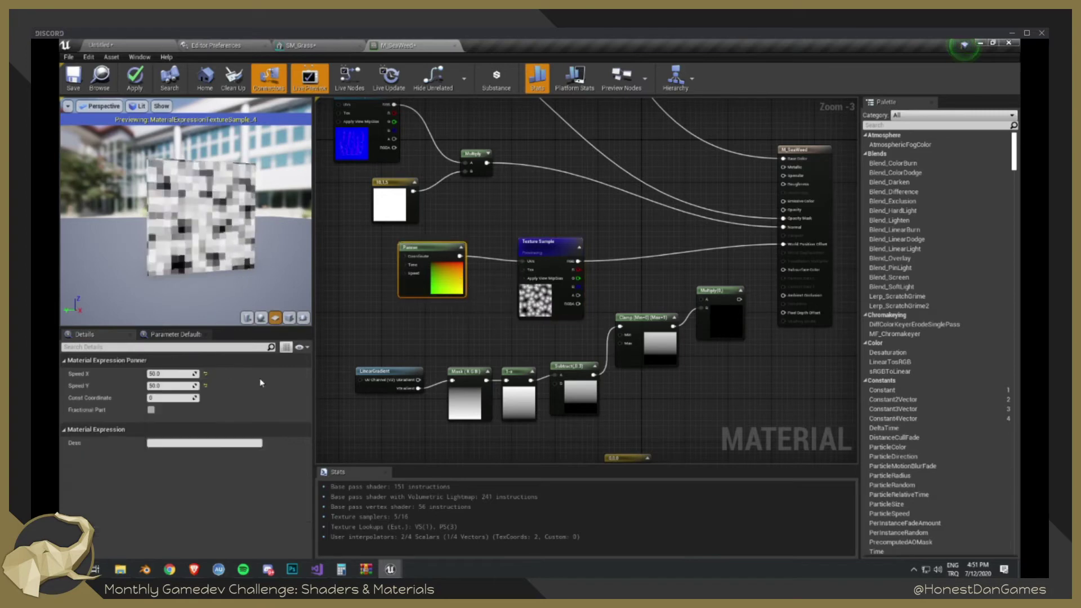
{"action": "left_click", "coordinate": [176, 375]}
{"action": "type", "text": "5.0"}
{"action": "key", "text": "Tab"}
{"action": "type", "text": "5"}
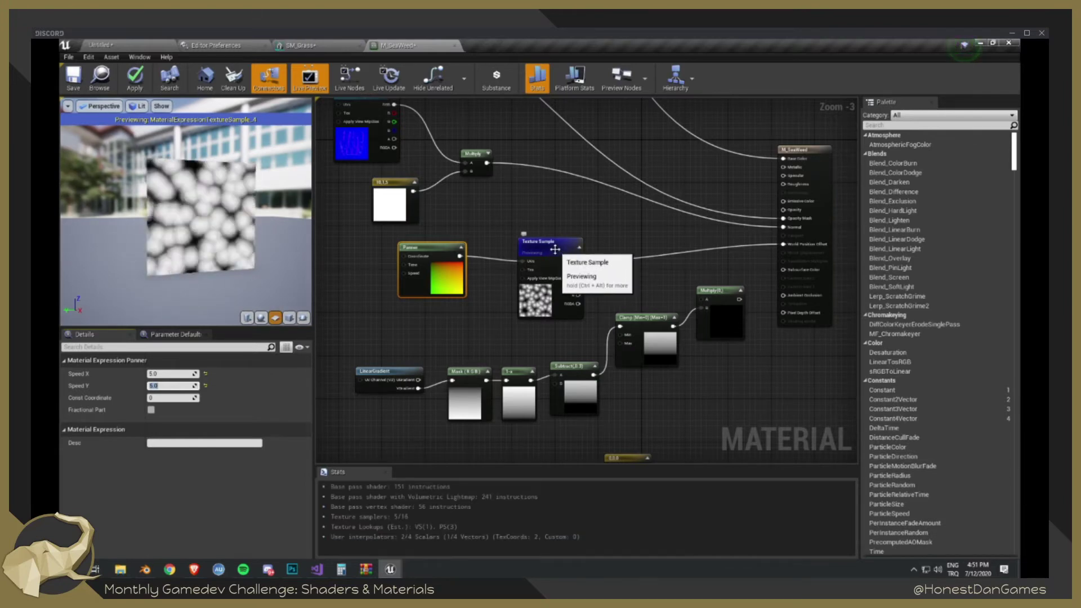
- Stop previewing the Texture Sample node and save the M_SeaWeed material
{"action": "left_click", "coordinate": [555, 250]}
{"action": "right_click", "coordinate": [557, 252]}
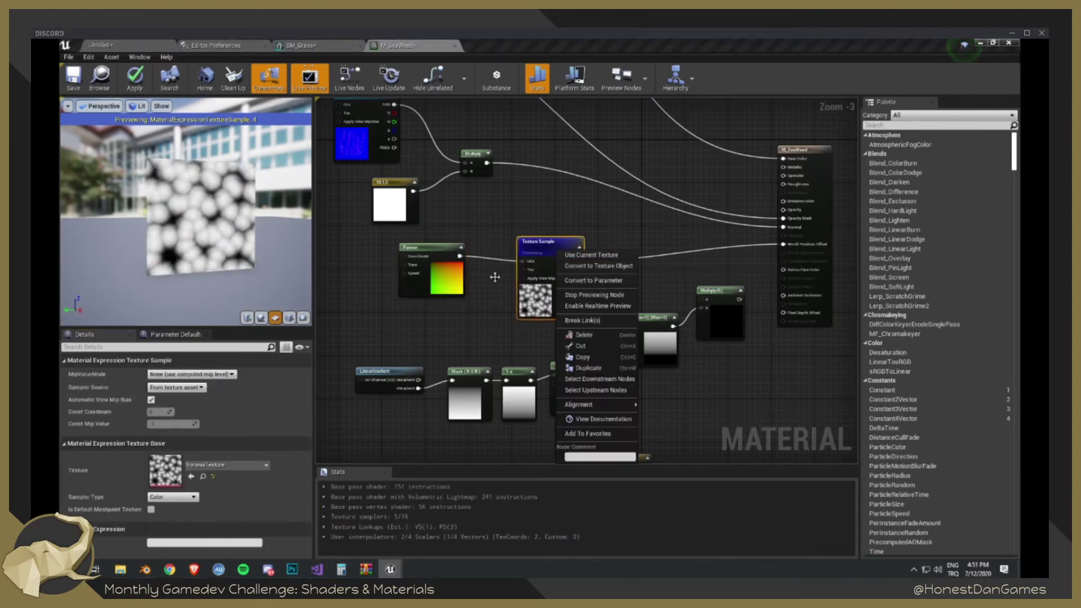
{"action": "left_click", "coordinate": [594, 295]}
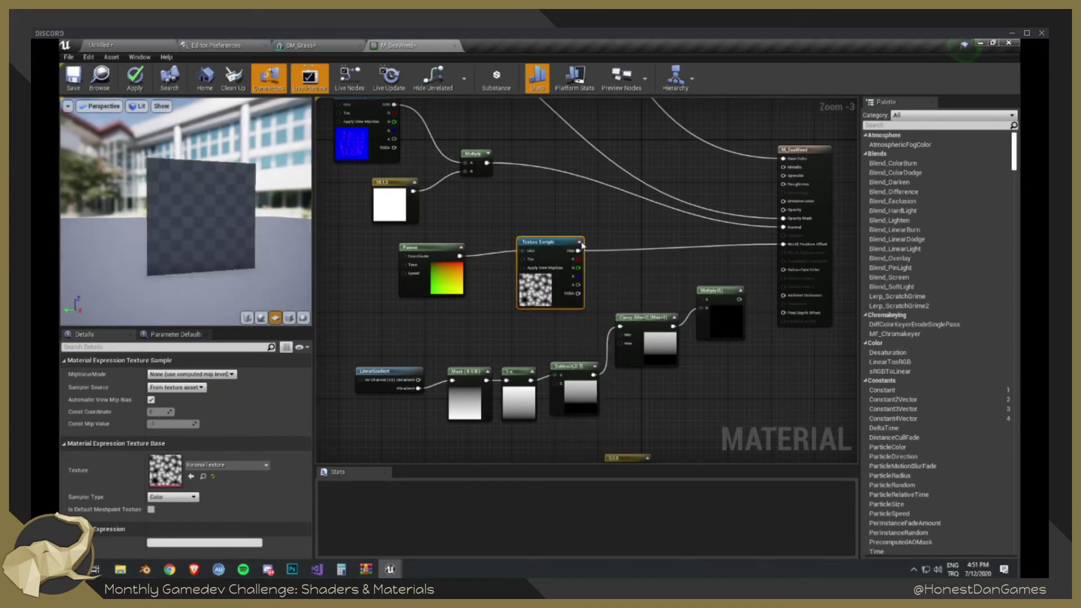
{"action": "left_click", "coordinate": [602, 267]}
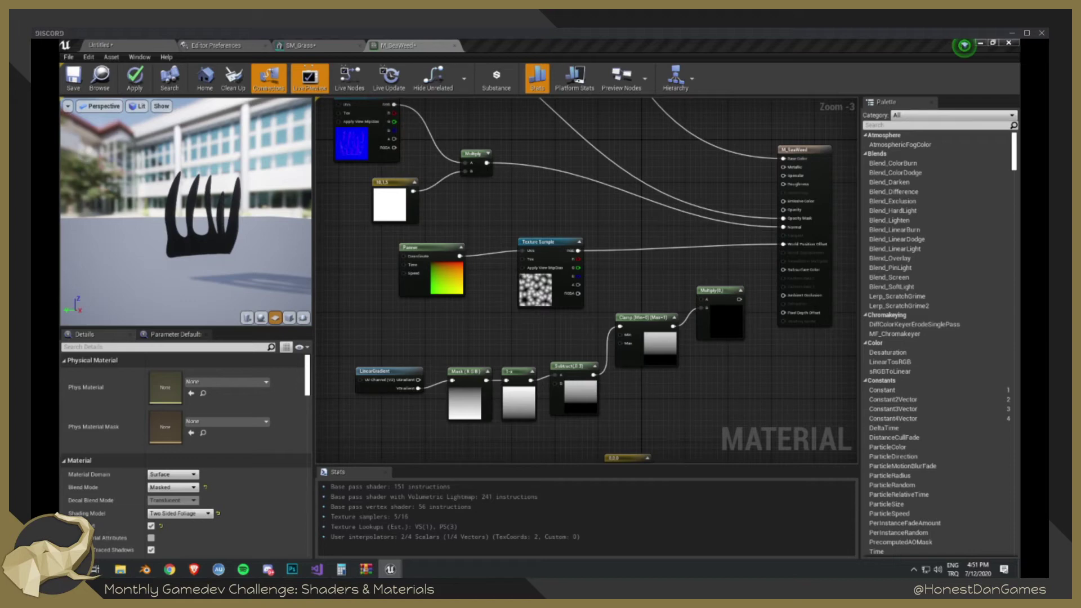
{"action": "key", "text": "ctrl+s"}
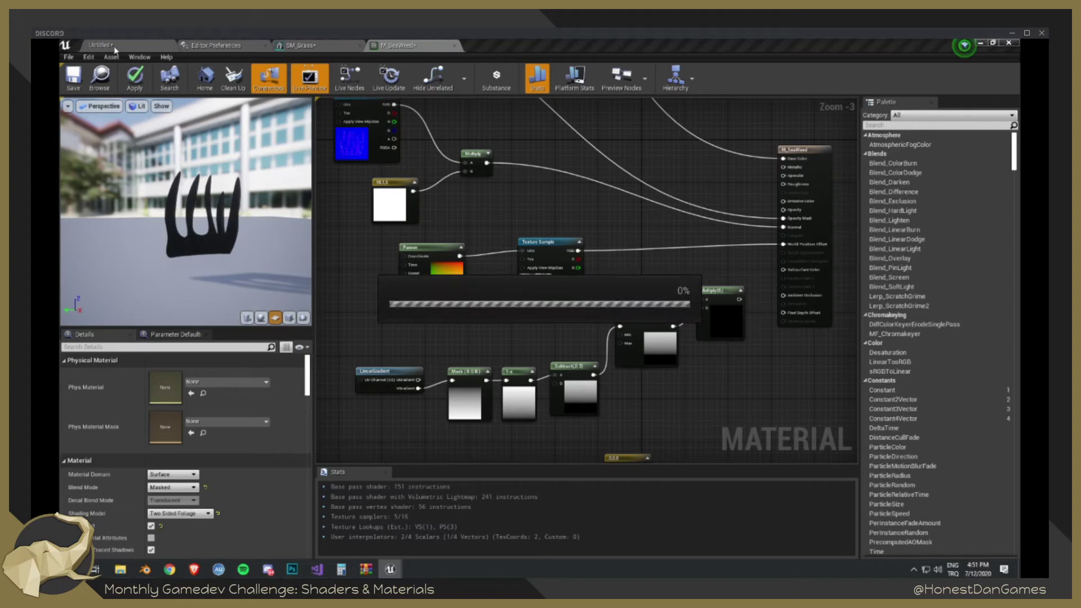
- Open the M_Grass2 material from the Content folder and move it in its own window away from the M_SeaWeed editor
{"action": "left_click", "coordinate": [132, 43]}
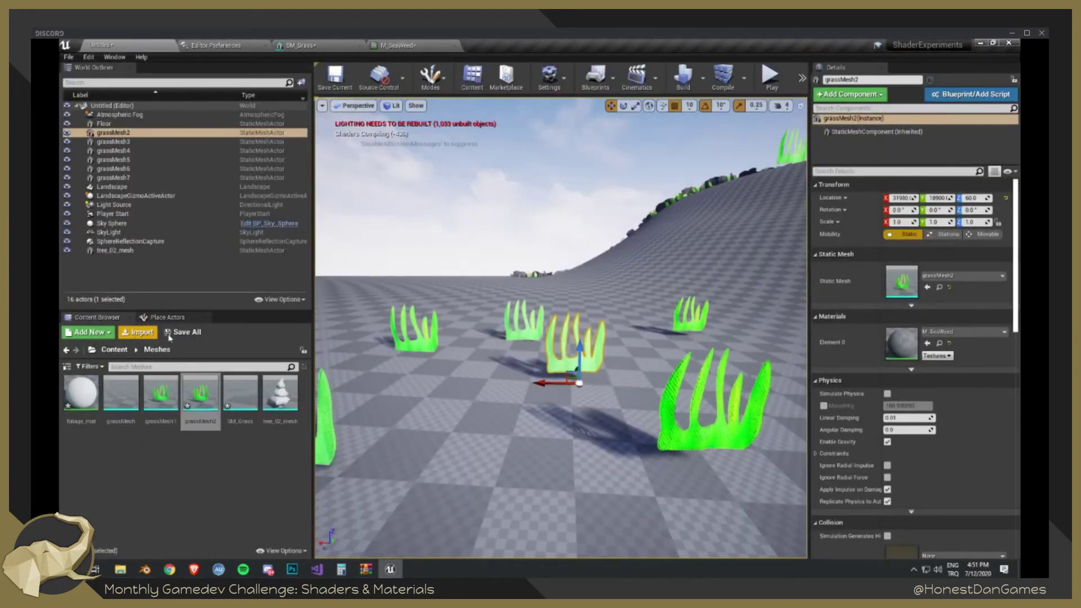
{"action": "left_click", "coordinate": [67, 349]}
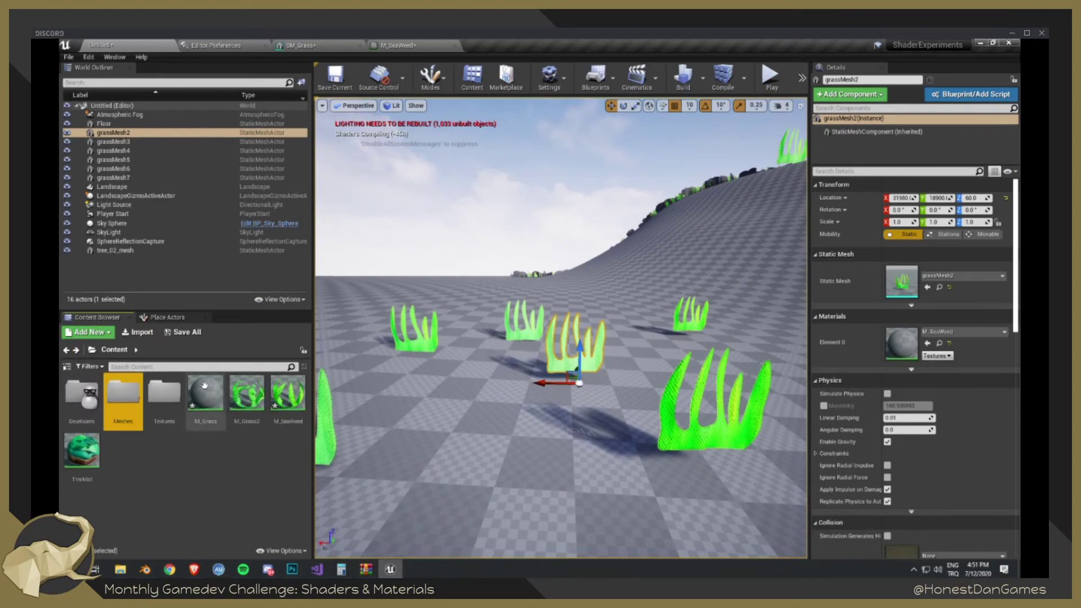
{"action": "double_click", "coordinate": [246, 394]}
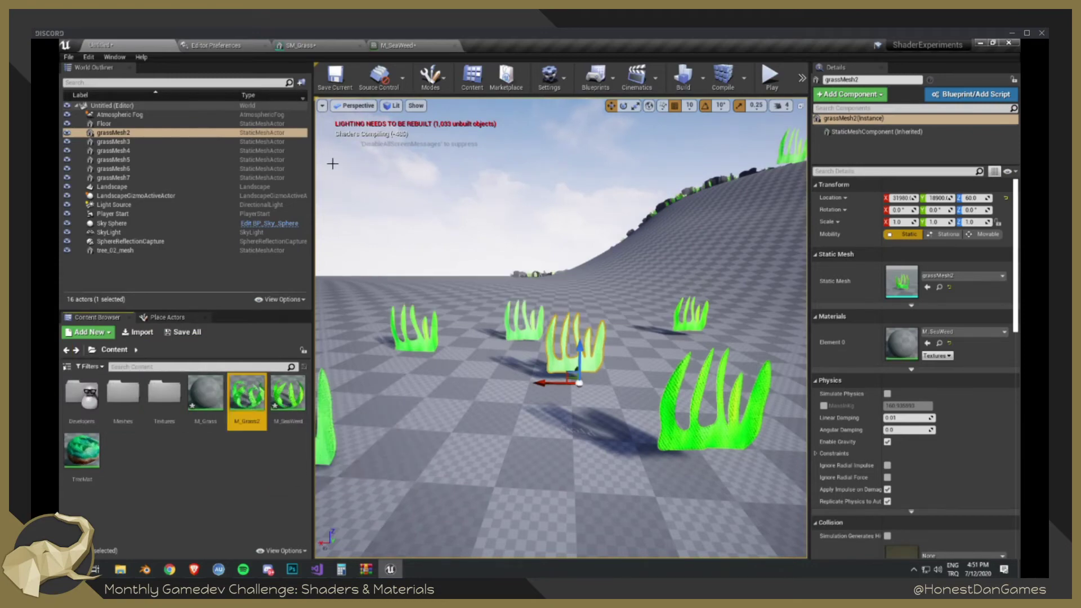
{"action": "left_click_drag", "start_coordinate": [509, 46], "coordinate": [414, 195]}
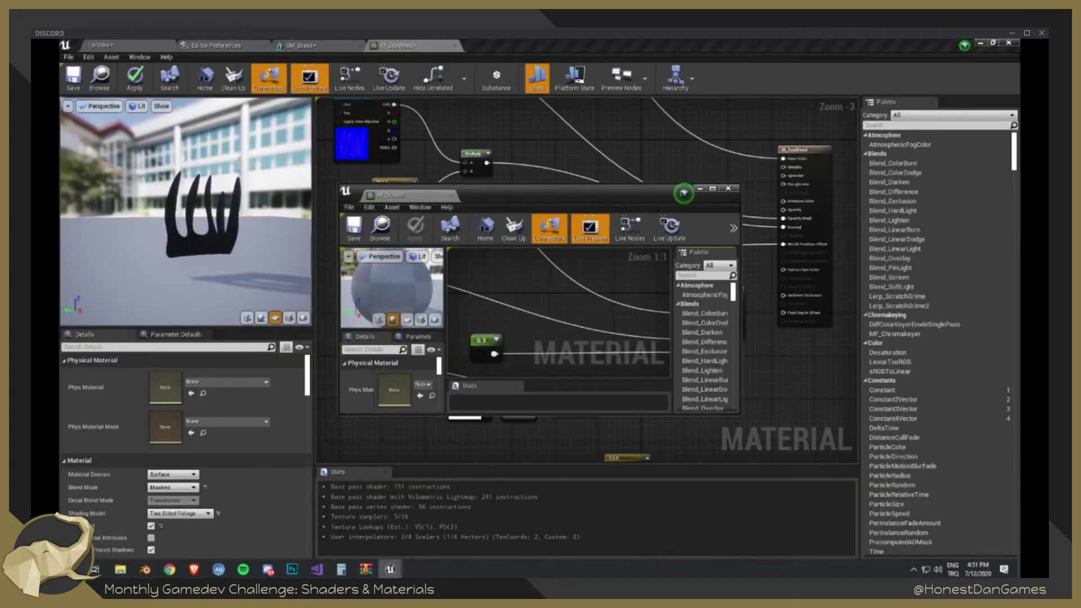
{"action": "left_click_drag", "start_coordinate": [651, 188], "coordinate": [1018, 189]}
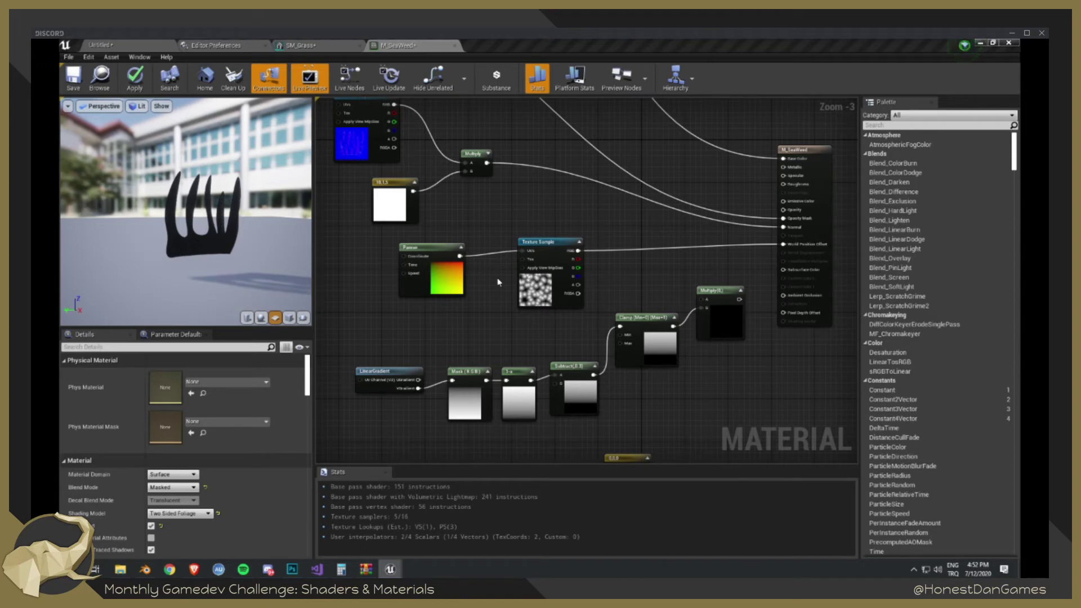
- Inspect the preview mesh up close and set the Panner's Speed X and Speed Y to 0.5
{"action": "scroll", "coordinate": [234, 249], "scroll_direction": "up", "scroll_amount": 6}
{"action": "scroll", "coordinate": [234, 249], "scroll_direction": "down", "scroll_amount": 2}
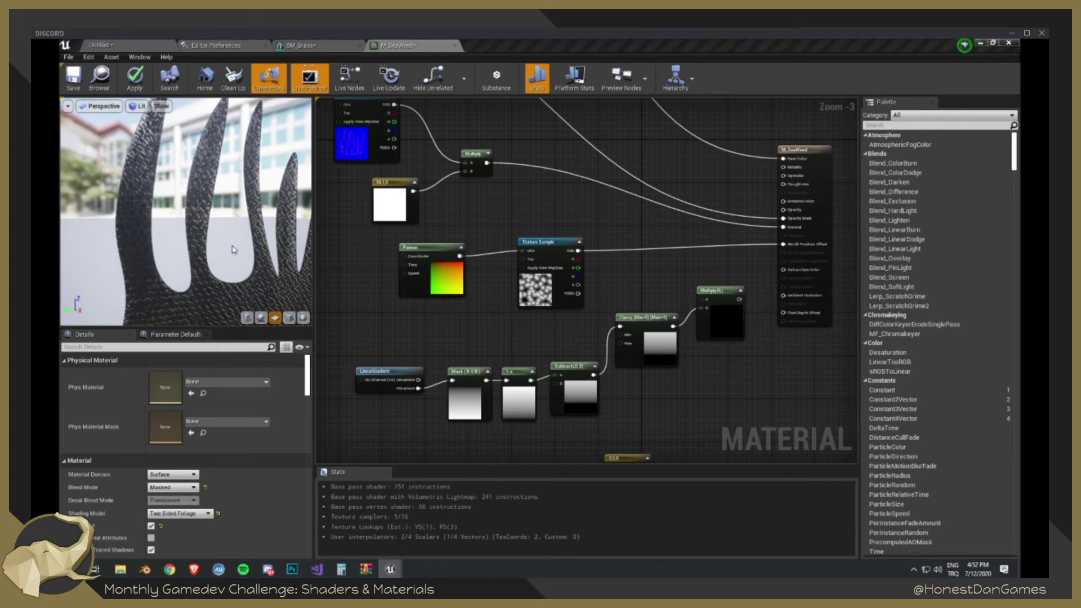
{"action": "scroll", "coordinate": [565, 307], "scroll_direction": "up", "scroll_amount": 3}
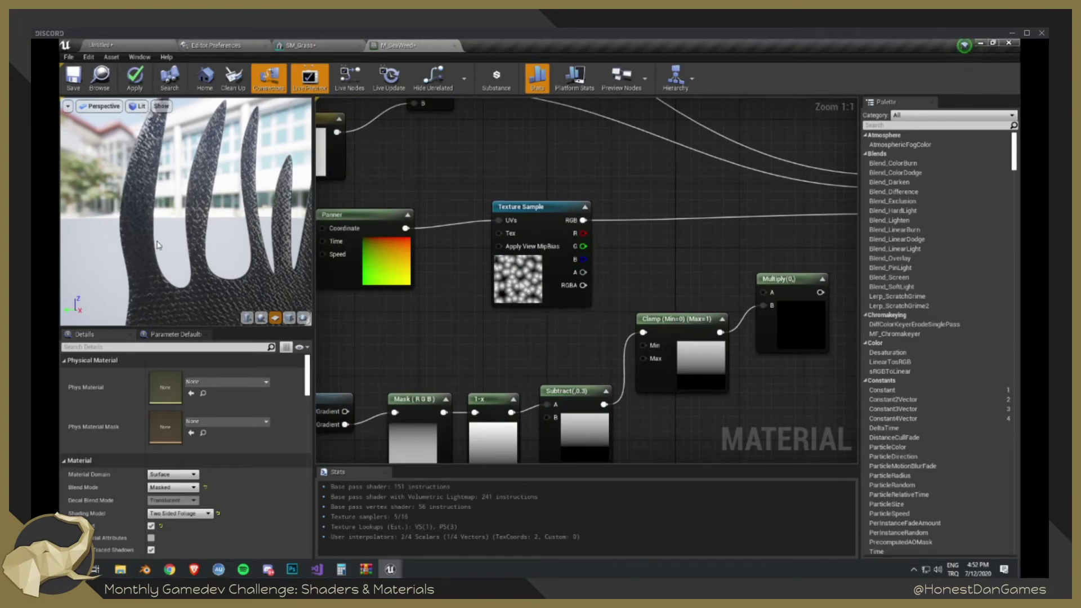
{"action": "left_click", "coordinate": [396, 286]}
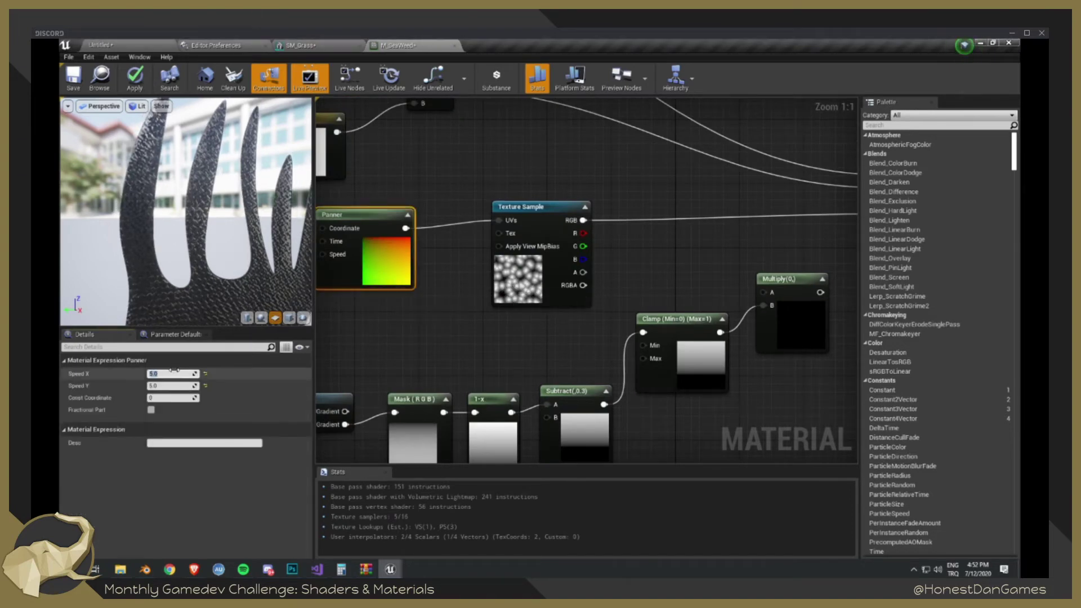
{"action": "key", "text": "Tab"}
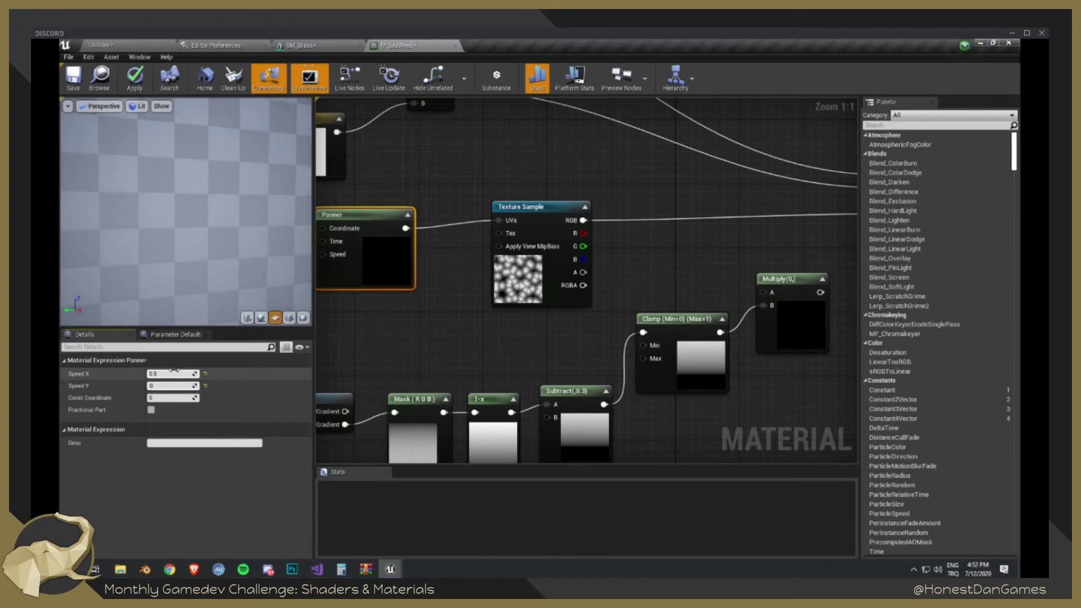
{"action": "type", "text": "0.5"}
{"action": "key", "text": "Return"}
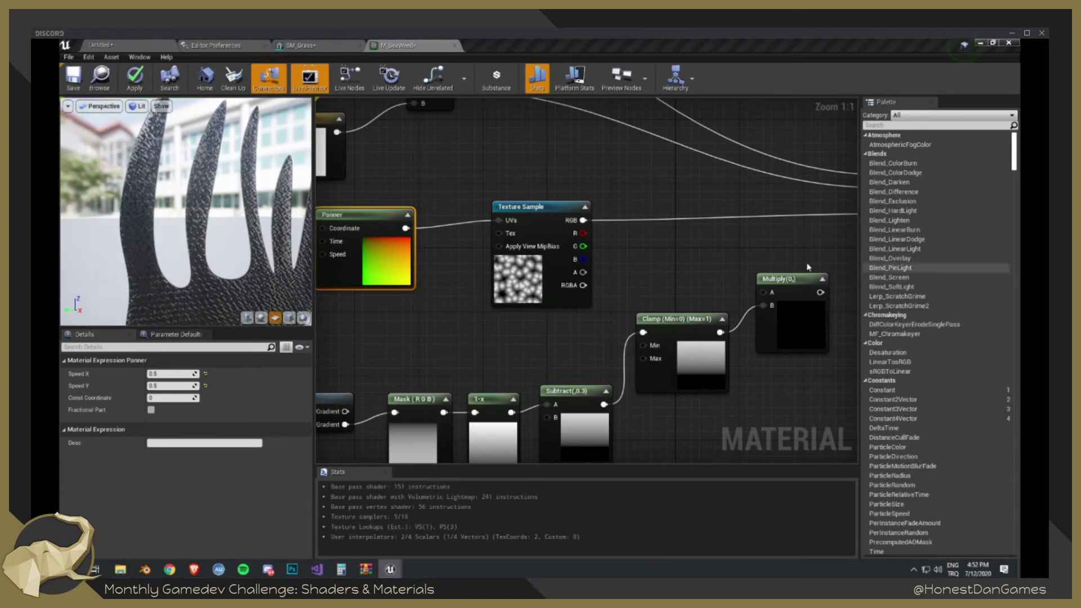
- Make room between the node groups by raising the Panner and Texture Sample and lowering the Clamp and Multiply nodes
{"action": "left_click", "coordinate": [525, 283], "text": "ctrl"}
{"action": "left_click_drag", "start_coordinate": [525, 283], "coordinate": [557, 249]}
{"action": "left_click_drag", "start_coordinate": [668, 262], "coordinate": [797, 432]}
{"action": "left_click", "coordinate": [744, 392]}
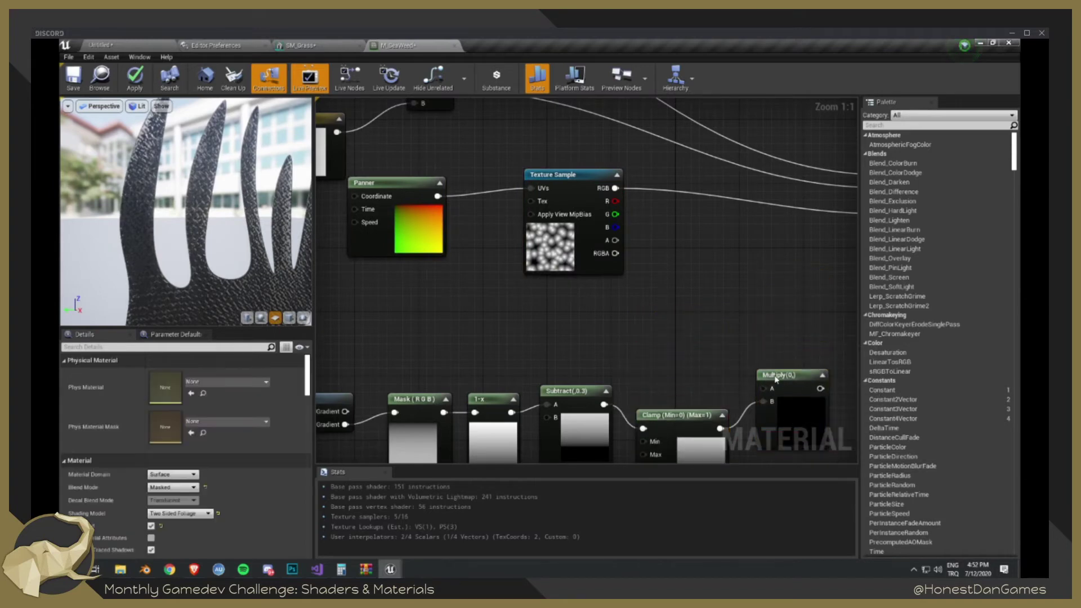
- Lower the Multiply node at the end of the gradient mask chain and inspect the deformation on the preview mesh
{"action": "left_click_drag", "start_coordinate": [795, 387], "coordinate": [804, 429]}
{"action": "right_click_drag", "start_coordinate": [716, 283], "coordinate": [606, 305]}
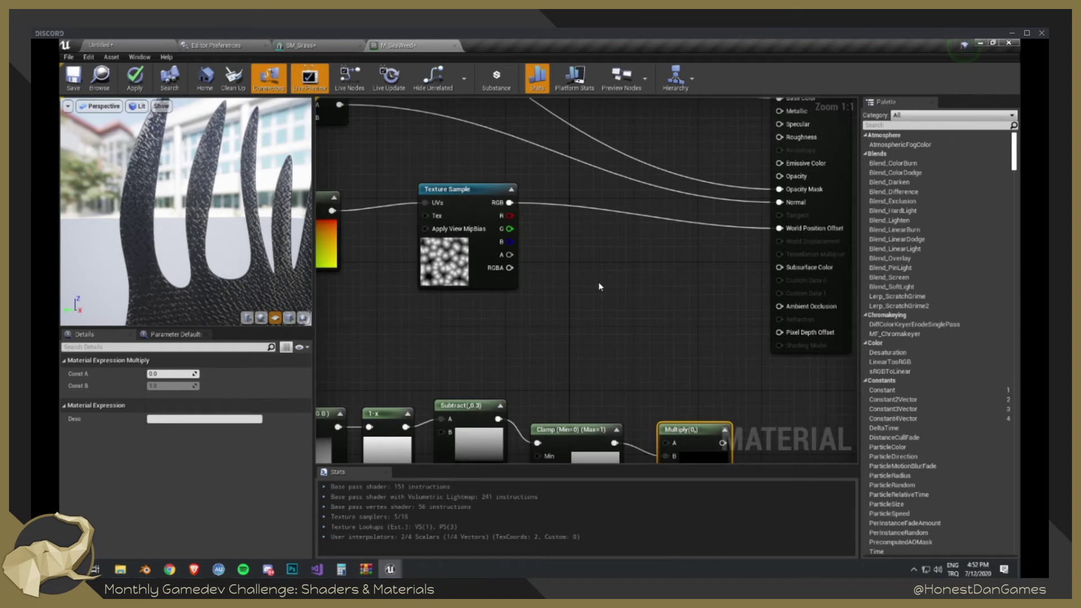
{"action": "right_click", "coordinate": [599, 283]}
{"action": "left_click", "coordinate": [568, 271]}
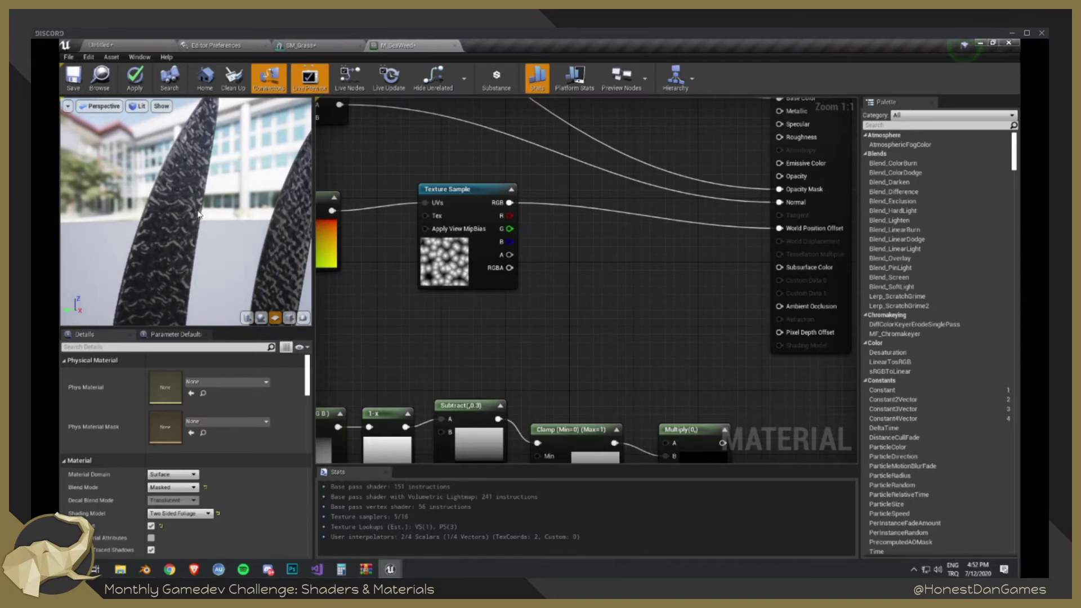
{"action": "scroll", "coordinate": [198, 215], "scroll_direction": "down", "scroll_amount": 5}
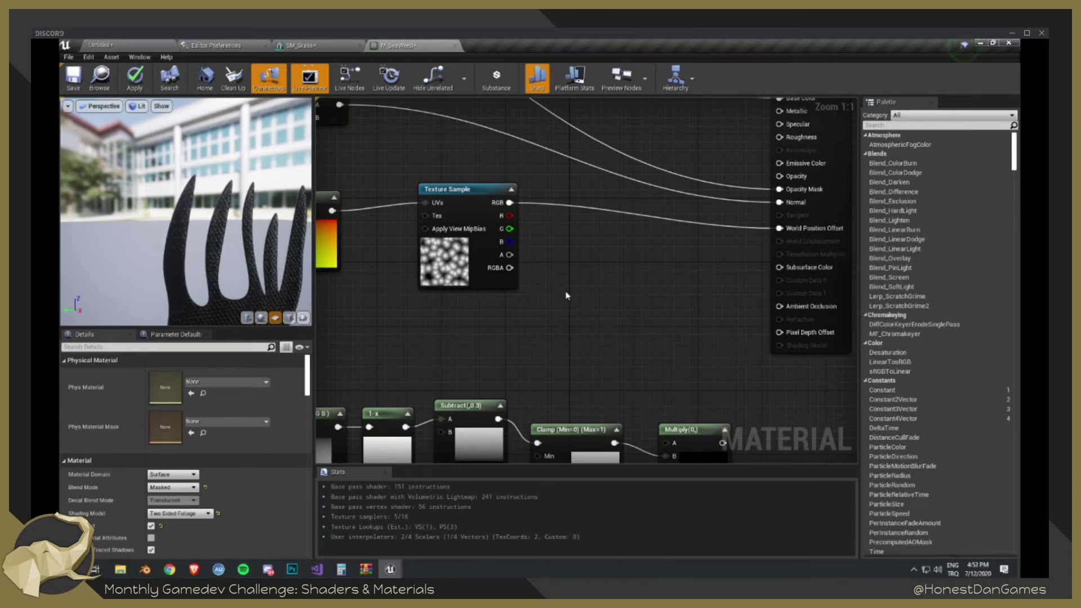
- Add a Constant3Vector below the Texture Sample and set its R value to 200
{"action": "left_click", "coordinate": [591, 307]}
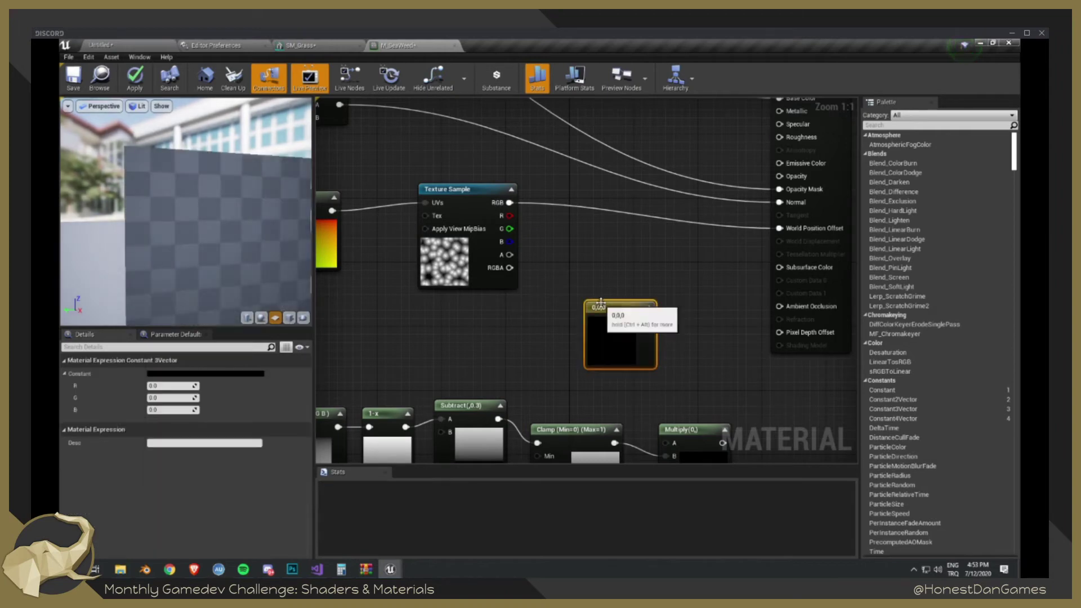
{"action": "left_click_drag", "start_coordinate": [616, 311], "coordinate": [643, 308]}
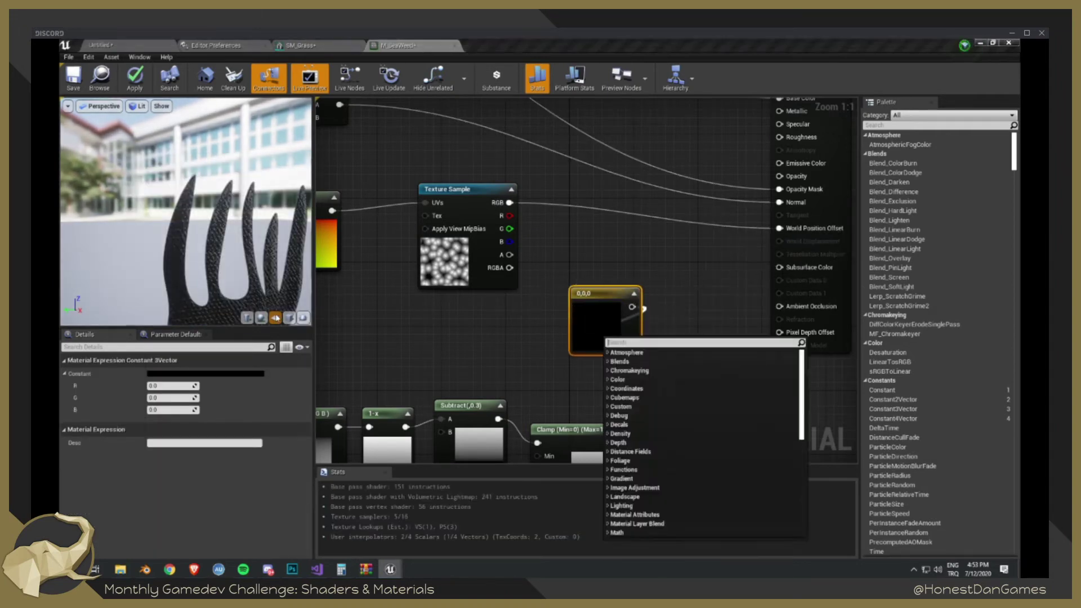
{"action": "left_click", "coordinate": [663, 305]}
{"action": "left_click", "coordinate": [600, 313]}
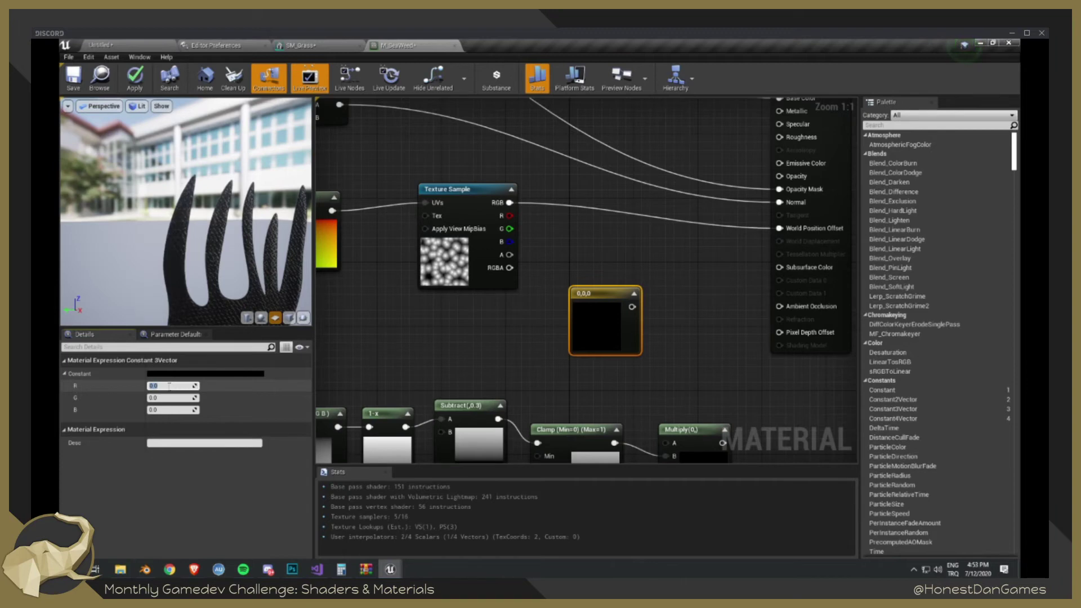
{"action": "key", "text": "Return"}
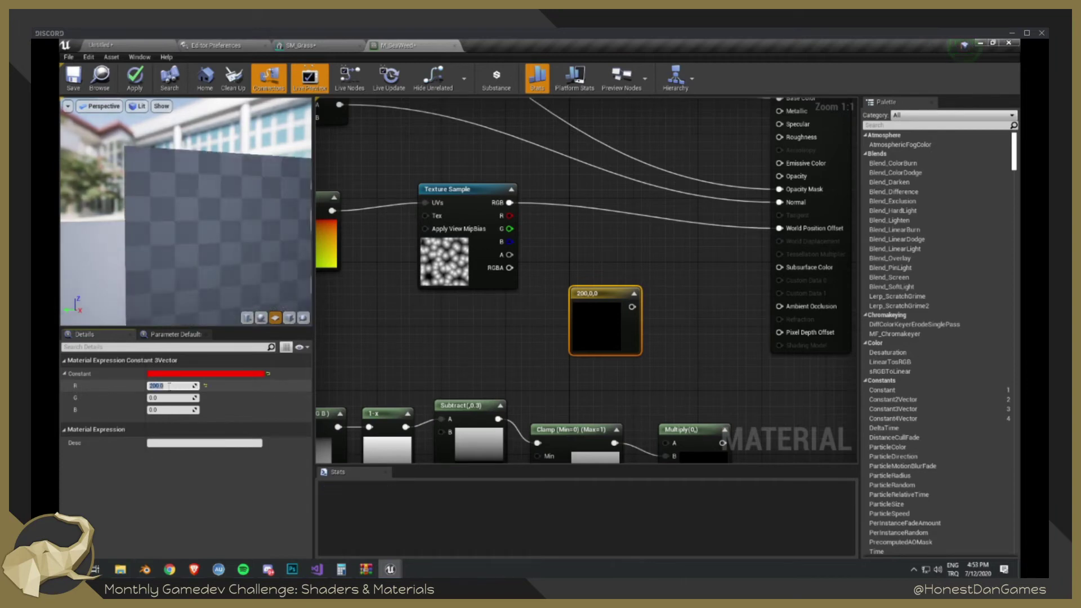
{"action": "left_click_drag", "start_coordinate": [621, 306], "coordinate": [565, 316]}
- Multiply the Texture Sample's RGB by the Constant3Vector and connect the product to World Position Offset
{"action": "left_click_drag", "start_coordinate": [510, 202], "coordinate": [596, 238]}
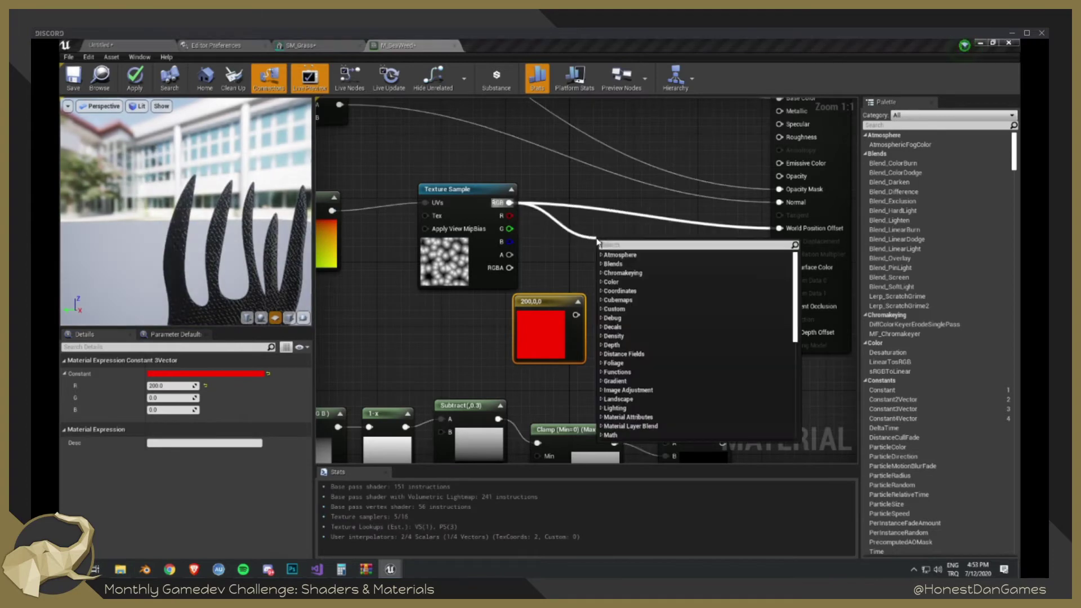
{"action": "type", "text": "multipl"}
{"action": "key", "text": "Return"}
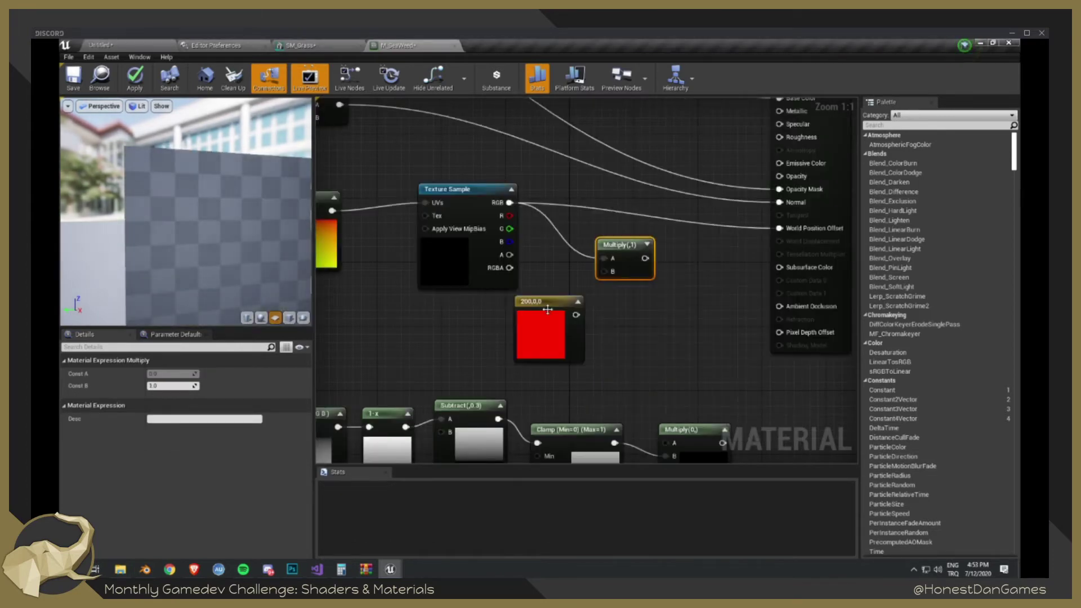
{"action": "left_click_drag", "start_coordinate": [576, 314], "coordinate": [604, 271]}
{"action": "left_click_drag", "start_coordinate": [549, 318], "coordinate": [509, 318]}
{"action": "left_click_drag", "start_coordinate": [634, 258], "coordinate": [781, 228]}
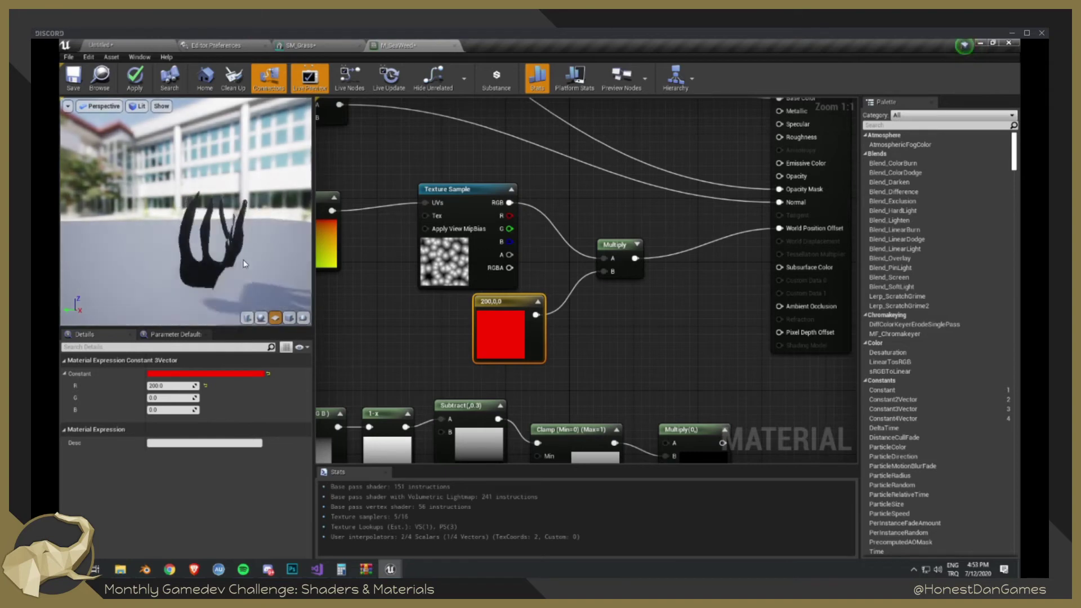
- Reduce the Constant3Vector's R value to 20
{"action": "left_click", "coordinate": [169, 385]}
{"action": "type", "text": "20"}
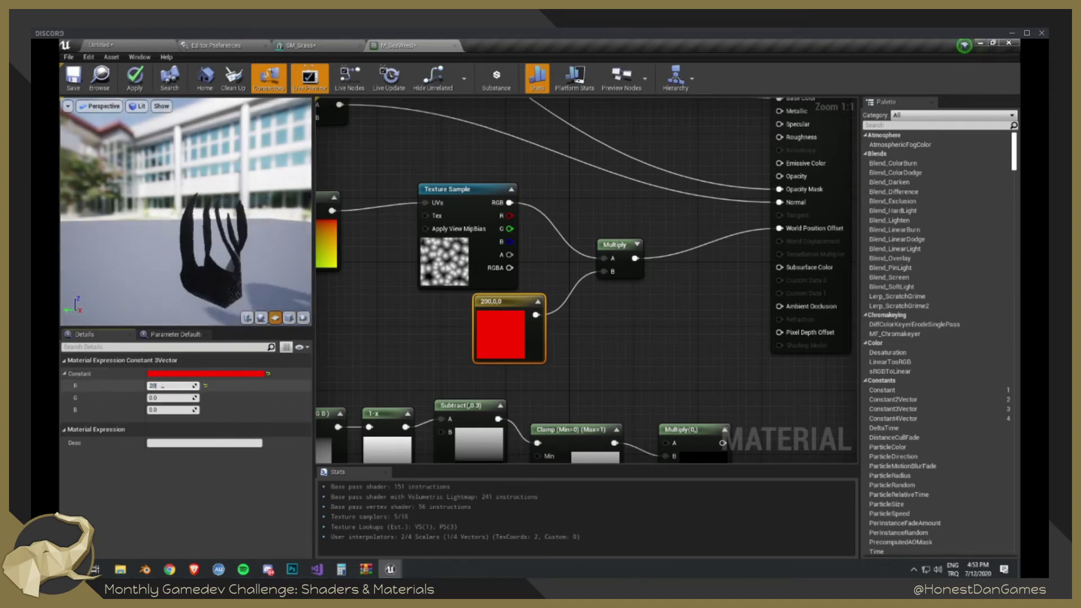
{"action": "key", "text": "Return"}
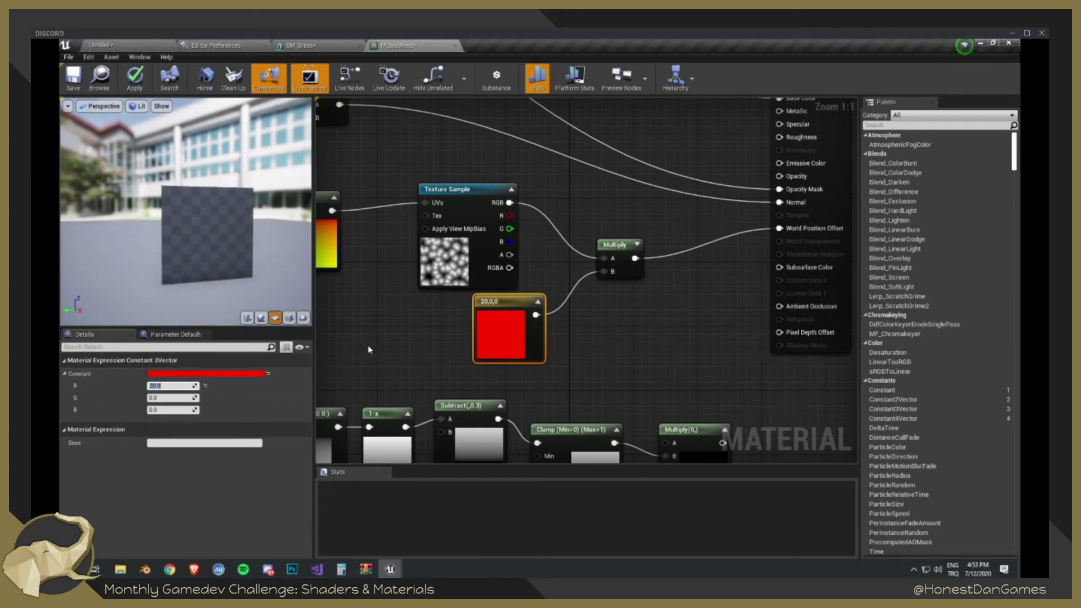
- Set the Panner's Speed Y to 0
{"action": "right_click_drag", "start_coordinate": [374, 344], "coordinate": [475, 313]}
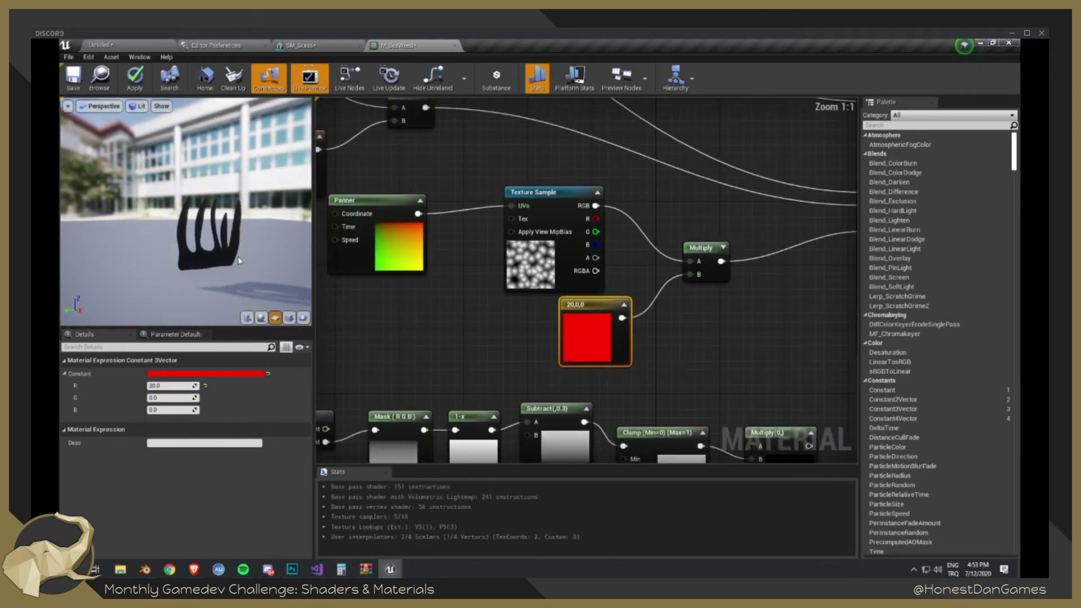
{"action": "left_click", "coordinate": [363, 265]}
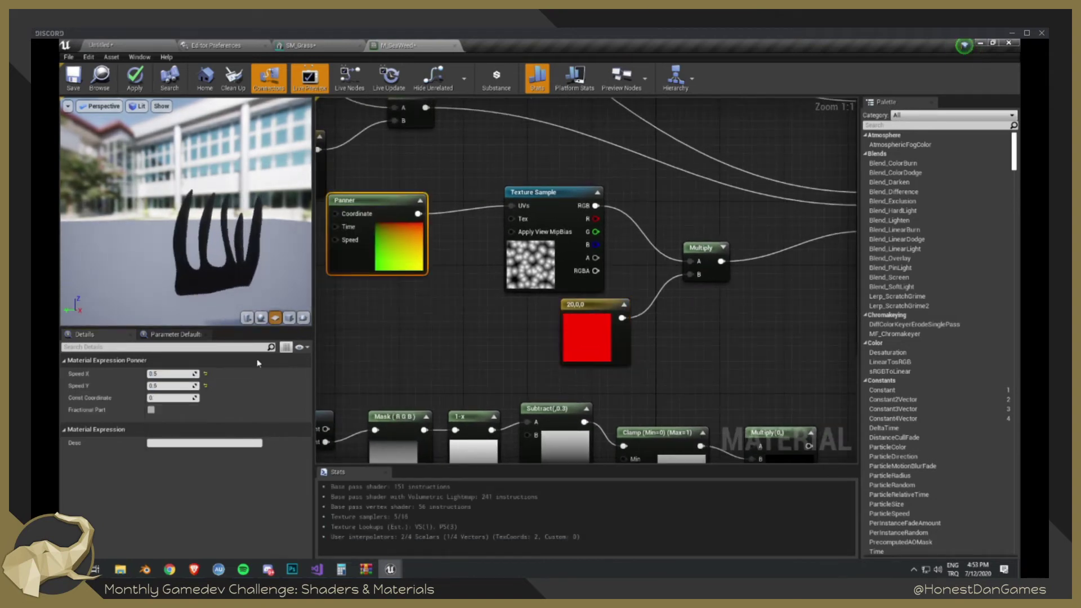
{"action": "left_click", "coordinate": [173, 385]}
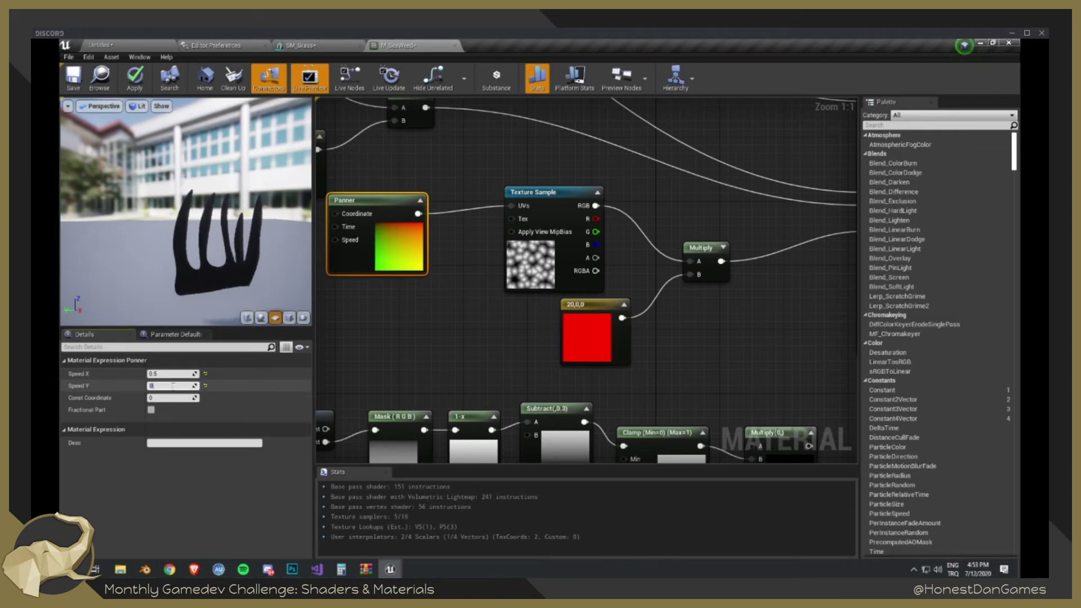
{"action": "key", "text": "Return"}
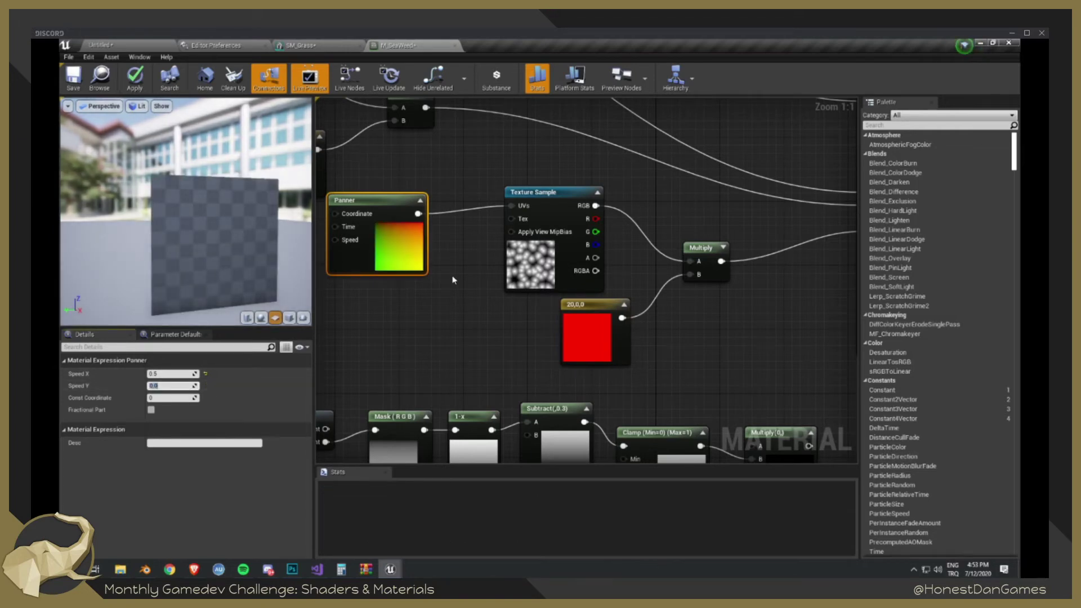
{"action": "left_click", "coordinate": [441, 350]}
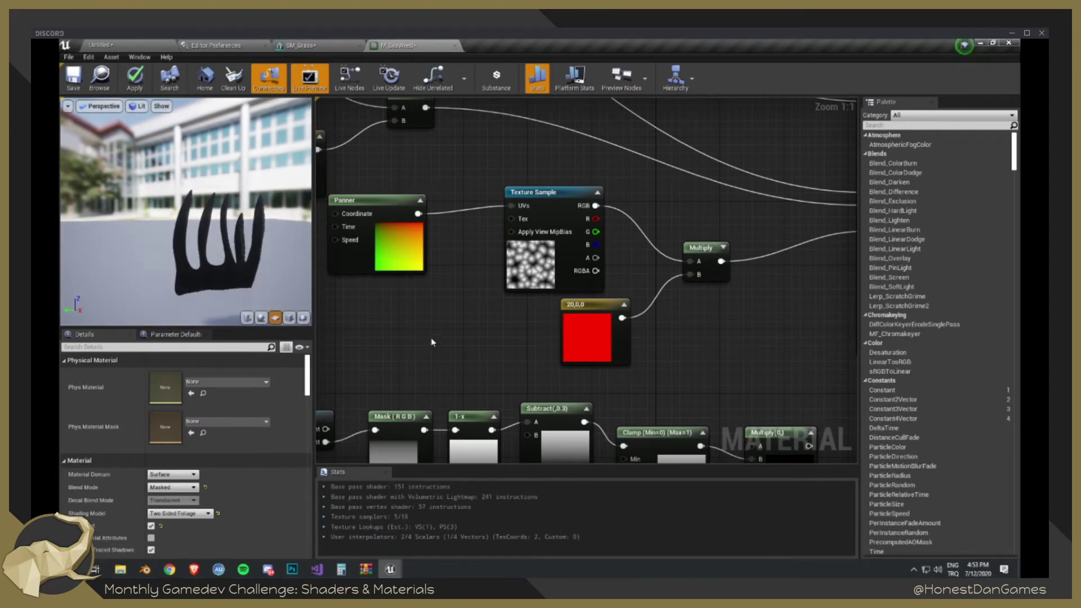
- Align the Panner with the Texture Sample, then apply and save the M_SeaWeed material along with the SM_Grass mesh
{"action": "right_click_drag", "start_coordinate": [395, 307], "coordinate": [513, 321]}
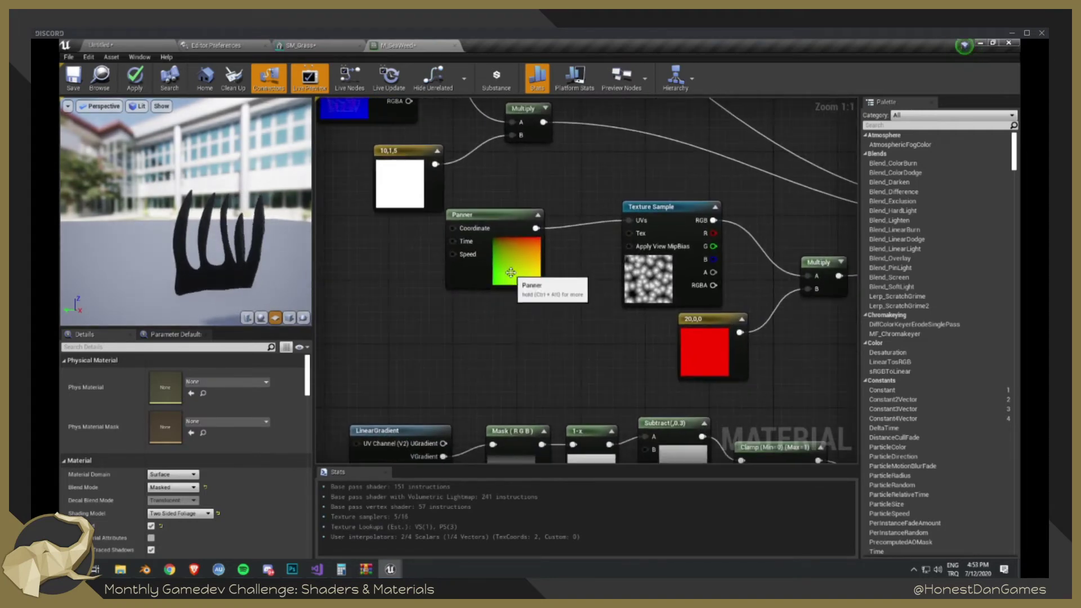
{"action": "left_click_drag", "start_coordinate": [511, 270], "coordinate": [538, 268]}
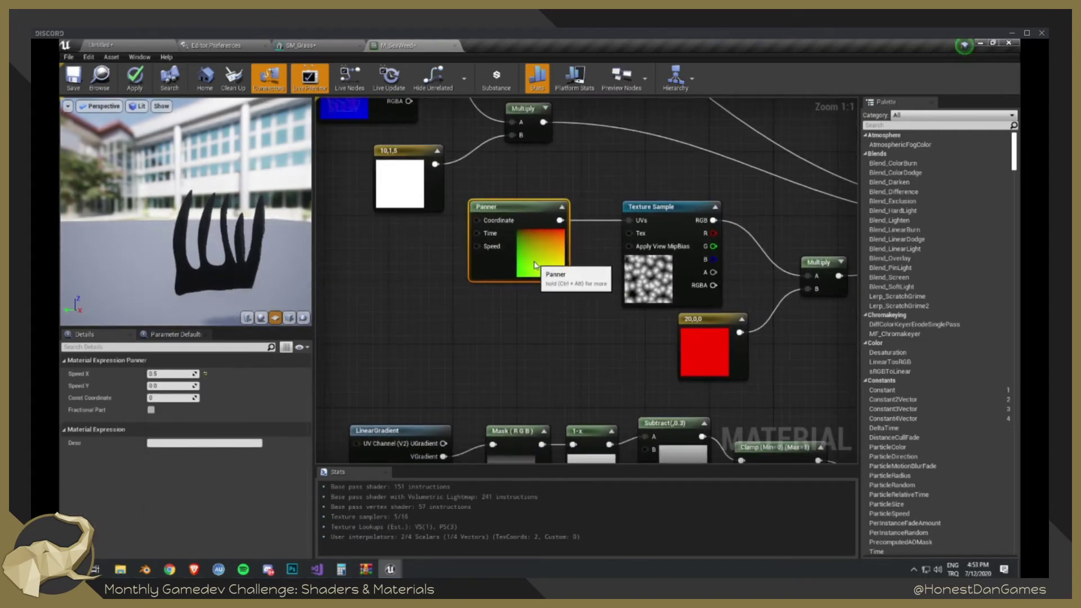
{"action": "left_click", "coordinate": [132, 75]}
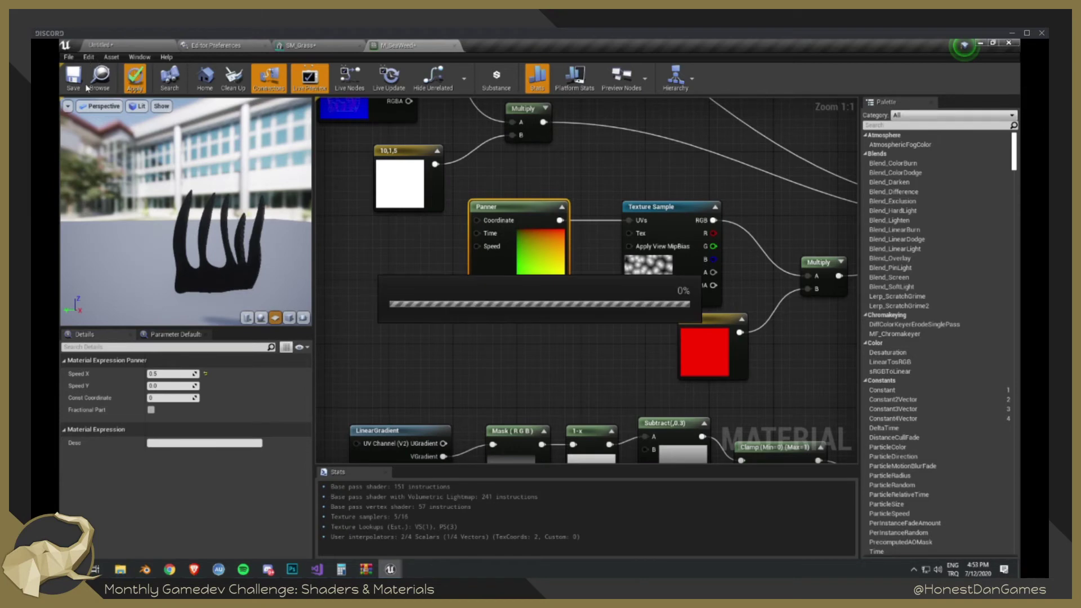
{"action": "left_click", "coordinate": [294, 45]}
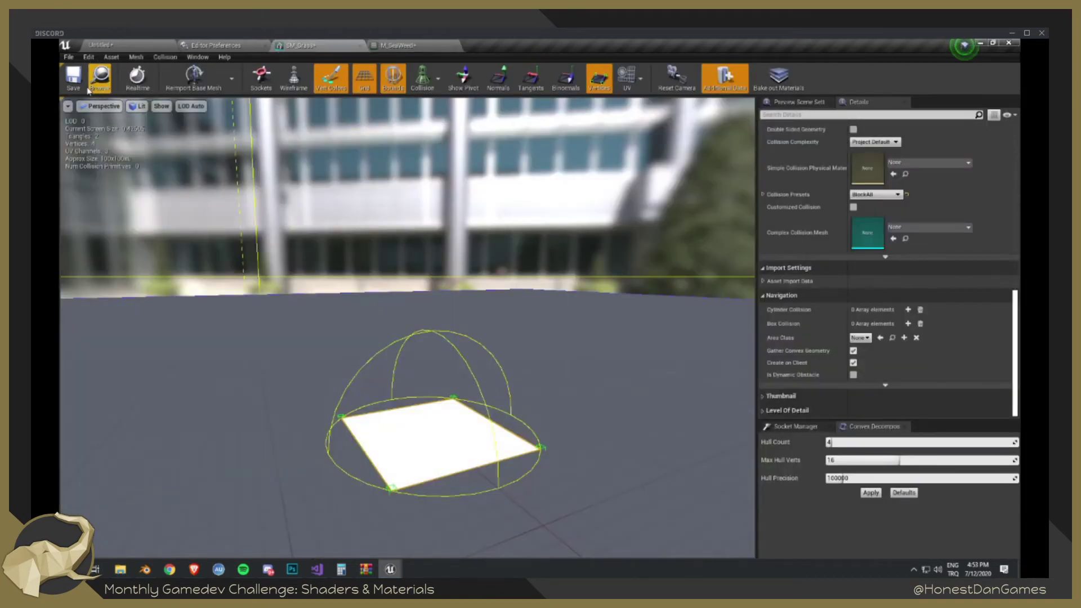
{"action": "left_click", "coordinate": [392, 45]}
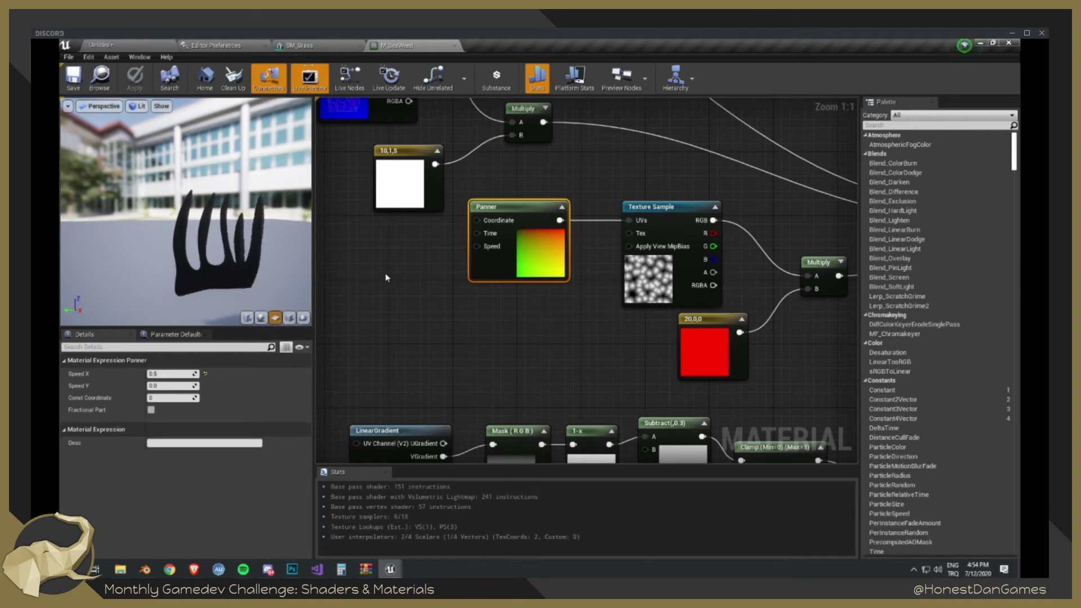
- Try moving the offset to the Y axis by setting the Constant3Vector to 0, 20, 0 and examine the preview mesh
{"action": "left_click", "coordinate": [719, 351]}
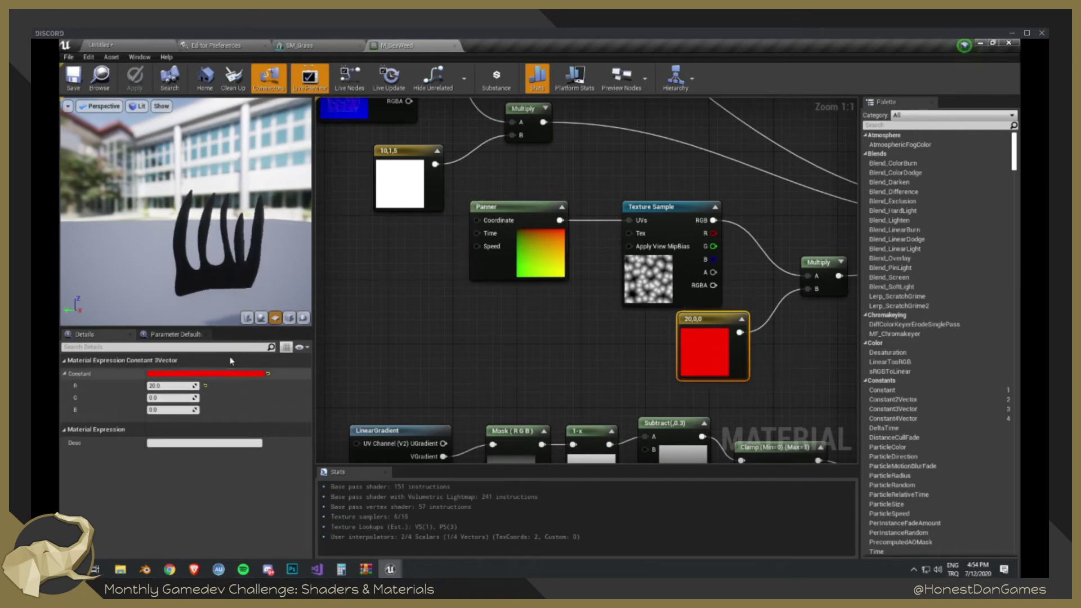
{"action": "left_click_drag", "start_coordinate": [248, 276], "coordinate": [391, 278]}
{"action": "left_click_drag", "start_coordinate": [199, 269], "coordinate": [160, 270]}
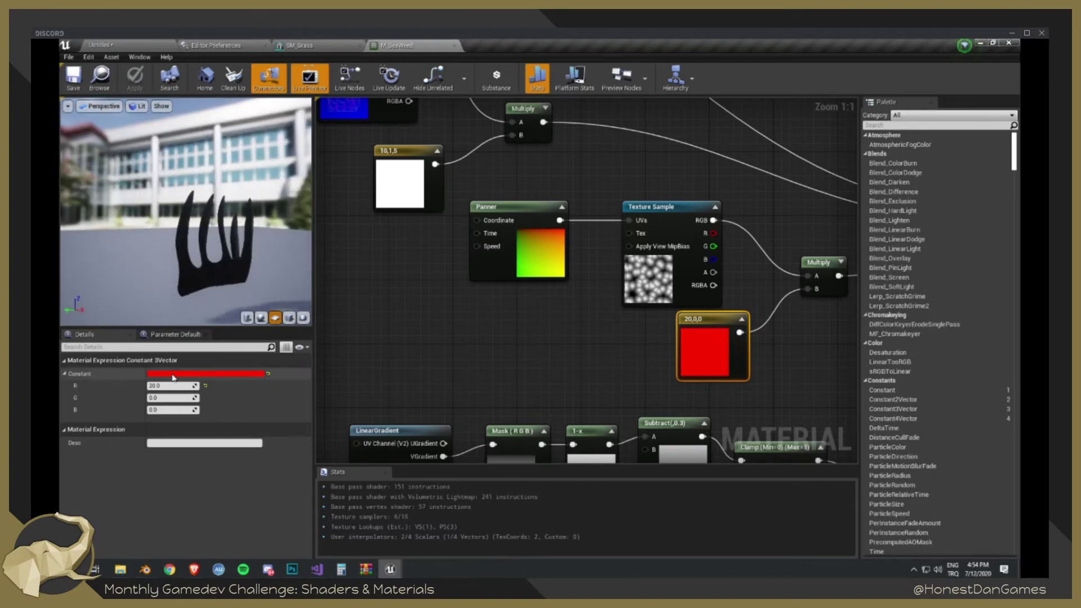
{"action": "left_click", "coordinate": [170, 386]}
{"action": "type", "text": "0"}
{"action": "key", "text": "Tab"}
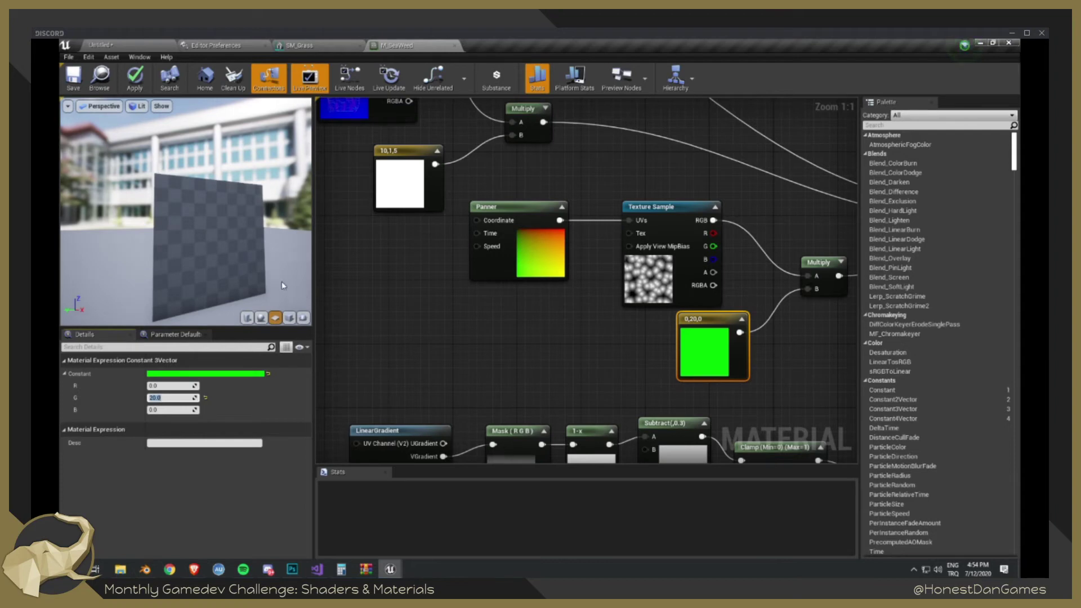
{"action": "mouse_move", "coordinate": [258, 272]}
{"action": "left_mouse_down"}
{"action": "mouse_move", "coordinate": [219, 276]}
{"action": "mouse_move", "coordinate": [264, 268]}
{"action": "left_mouse_up"}
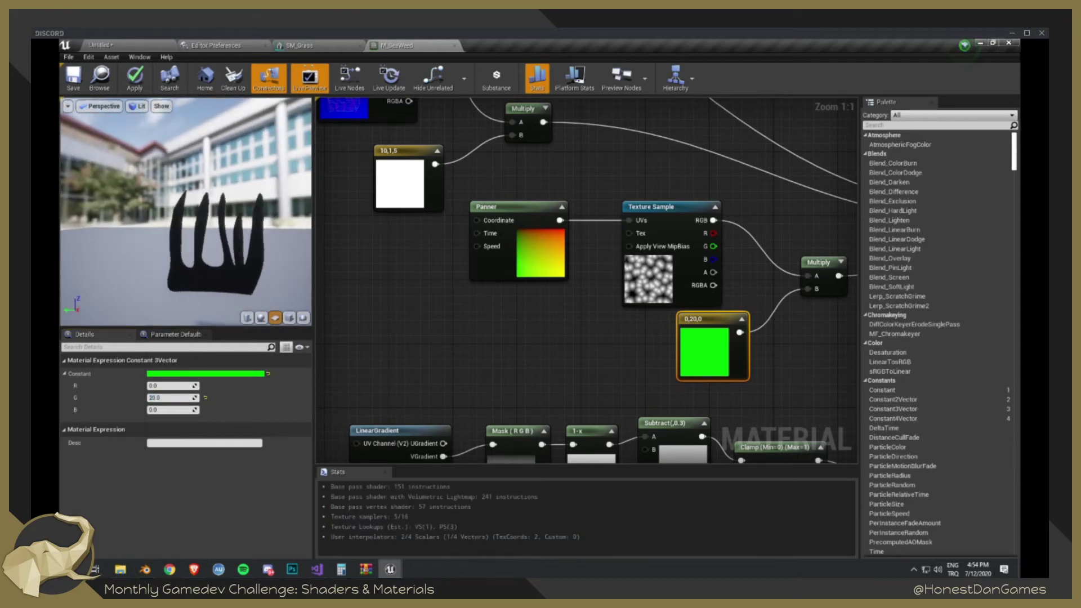
{"action": "scroll", "coordinate": [206, 251], "scroll_direction": "down", "scroll_amount": 5}
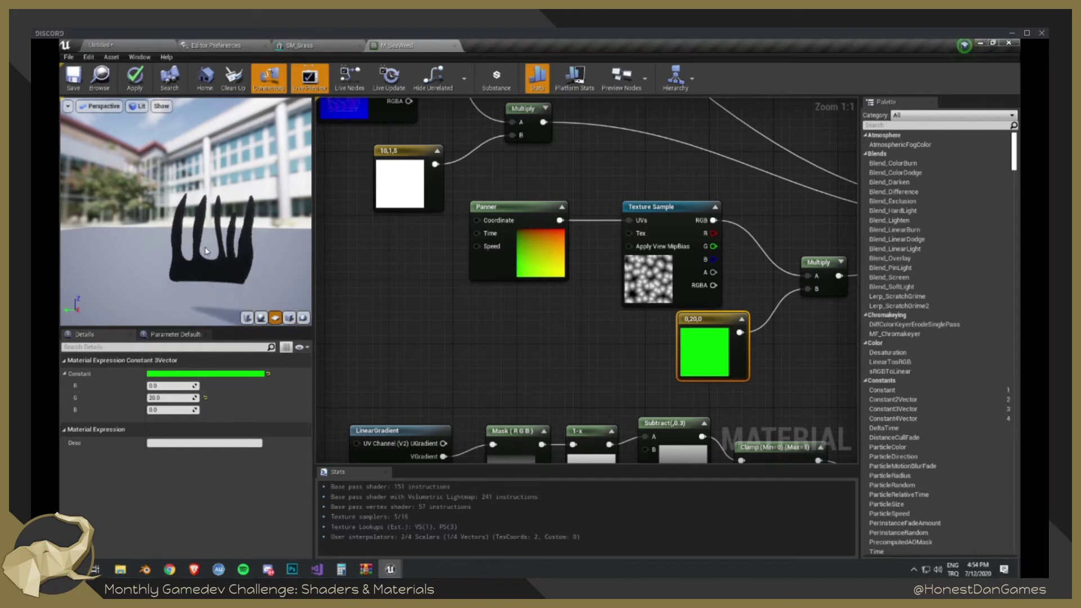
{"action": "scroll", "coordinate": [206, 251], "scroll_direction": "up", "scroll_amount": 6}
{"action": "scroll", "coordinate": [206, 251], "scroll_direction": "down", "scroll_amount": 2}
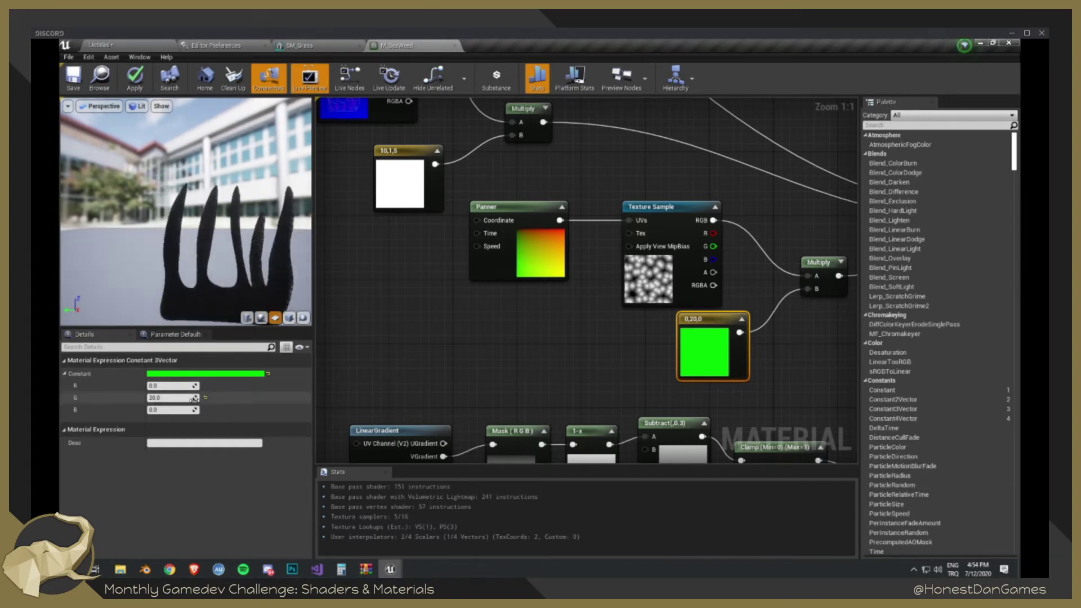
- Try a vertical offset by setting the Constant3Vector to 0, 0, 20
{"action": "left_click", "coordinate": [163, 398]}
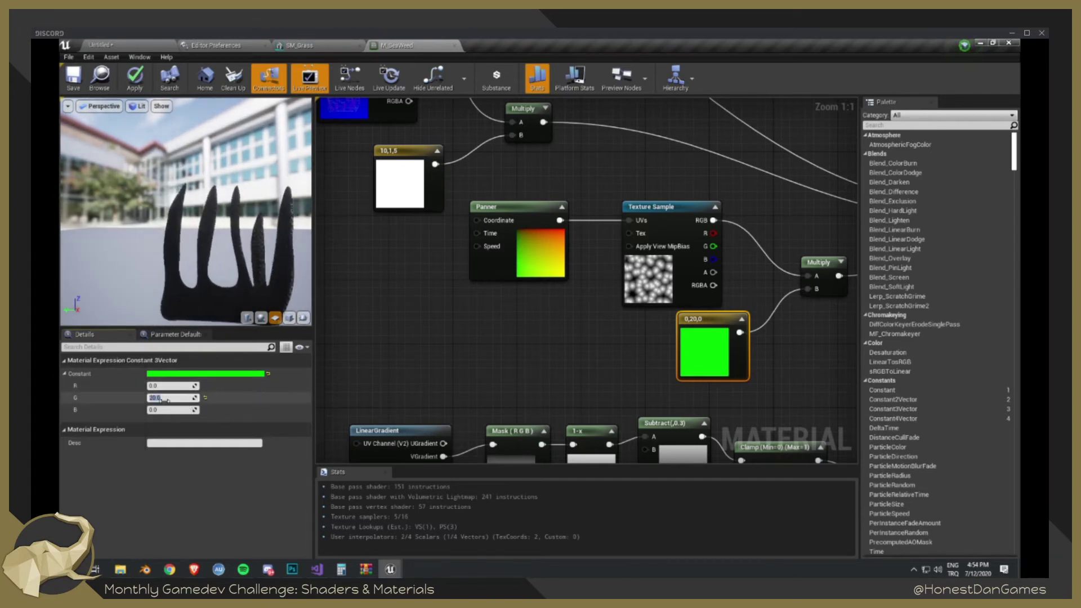
{"action": "type", "text": "0"}
{"action": "key", "text": "Tab"}
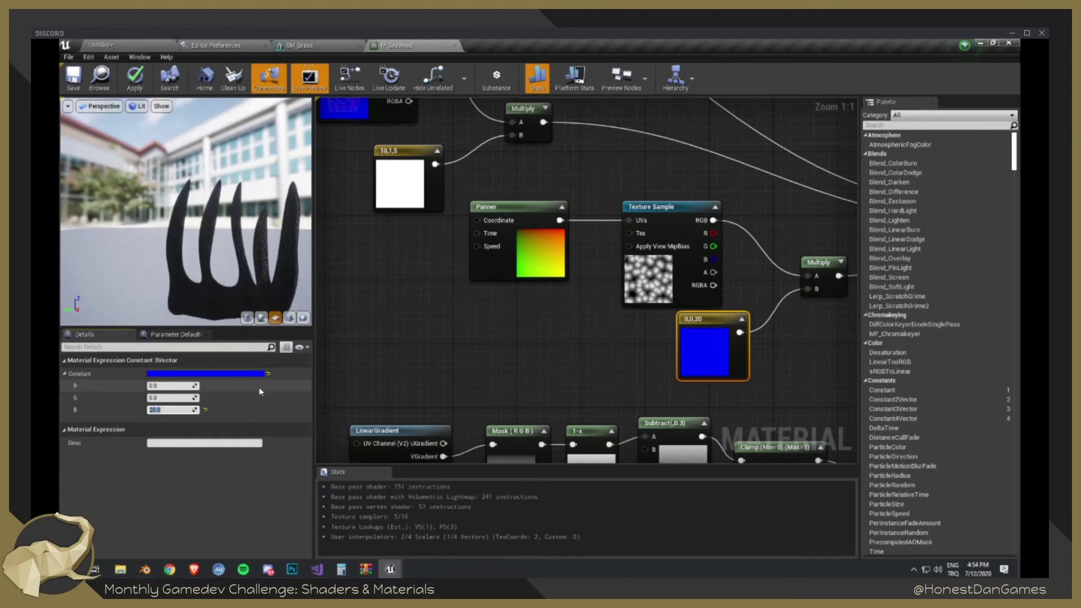
- Return the Constant3Vector to 20, 0, 0 and examine the sideways movement from around the preview mesh
{"action": "type", "text": "0"}
{"action": "key", "text": "Return"}
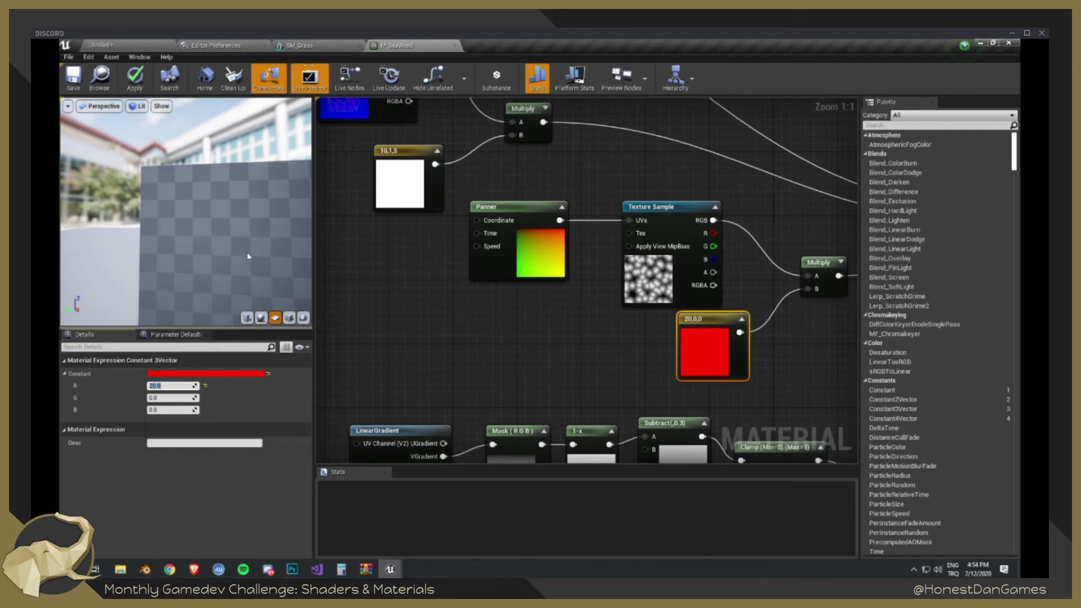
{"action": "mouse_move", "coordinate": [220, 265]}
{"action": "left_mouse_down"}
{"action": "mouse_move", "coordinate": [321, 264]}
{"action": "mouse_move", "coordinate": [208, 266]}
{"action": "mouse_move", "coordinate": [220, 268]}
{"action": "left_mouse_up"}
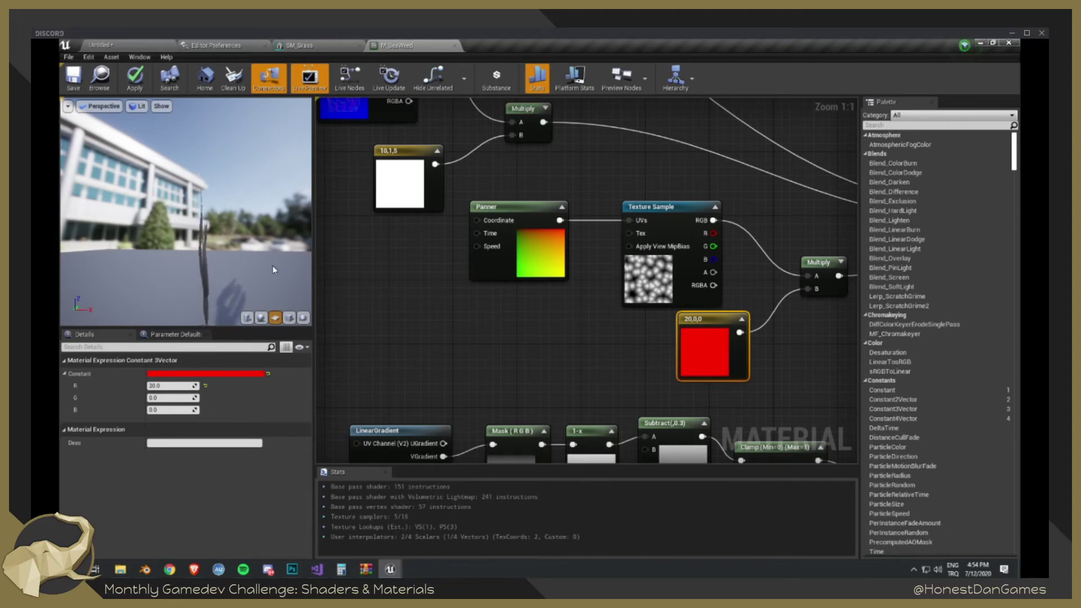
{"action": "mouse_move", "coordinate": [276, 267]}
{"action": "left_mouse_down"}
{"action": "mouse_move", "coordinate": [247, 268]}
{"action": "mouse_move", "coordinate": [307, 268]}
{"action": "mouse_move", "coordinate": [246, 268]}
{"action": "mouse_move", "coordinate": [275, 267]}
{"action": "left_mouse_up"}
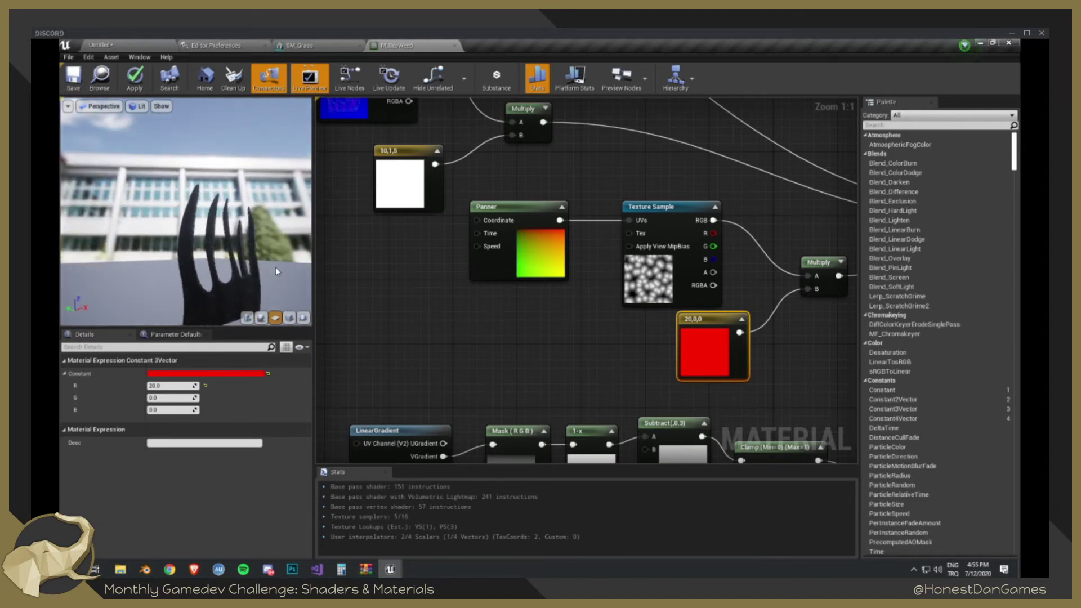
- Set the Panner's Speed Y to 0.5 and examine the movement from around the preview mesh
{"action": "left_click", "coordinate": [492, 262]}
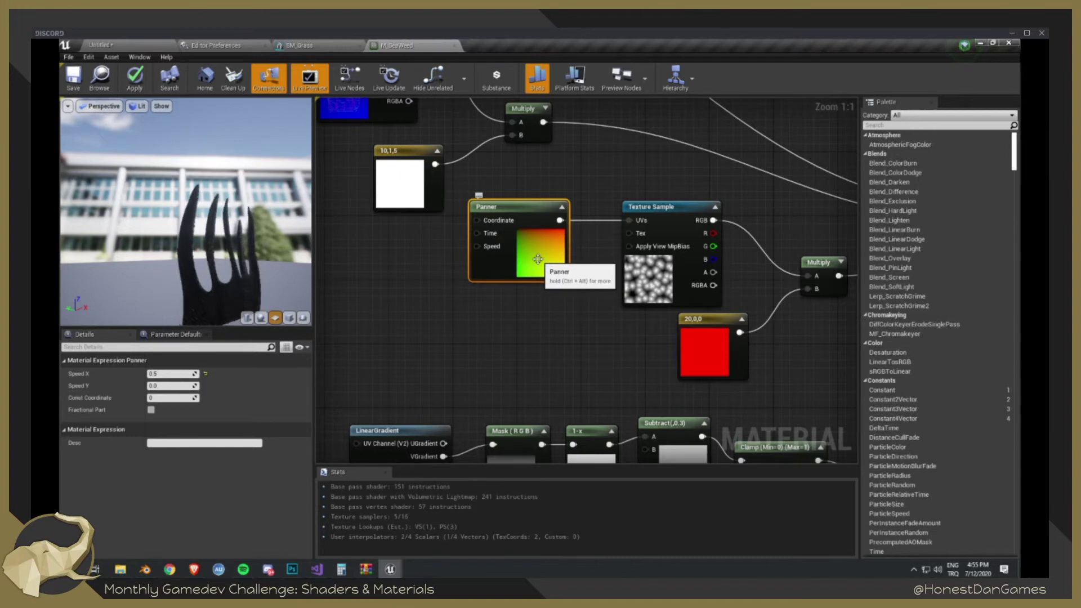
{"action": "left_click", "coordinate": [167, 386]}
{"action": "type", "text": "0.5"}
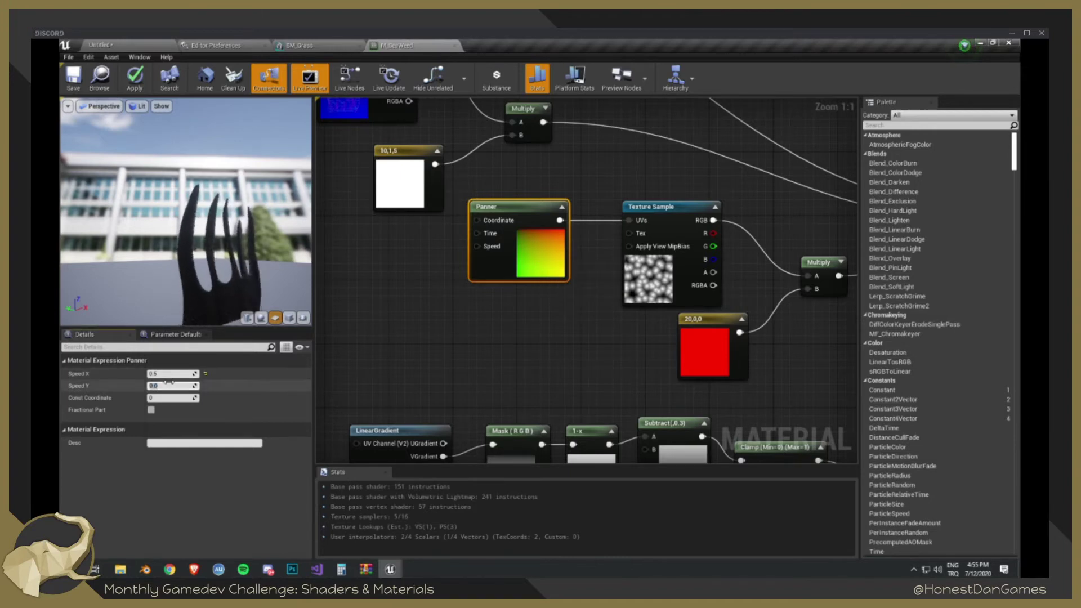
{"action": "key", "text": "Return"}
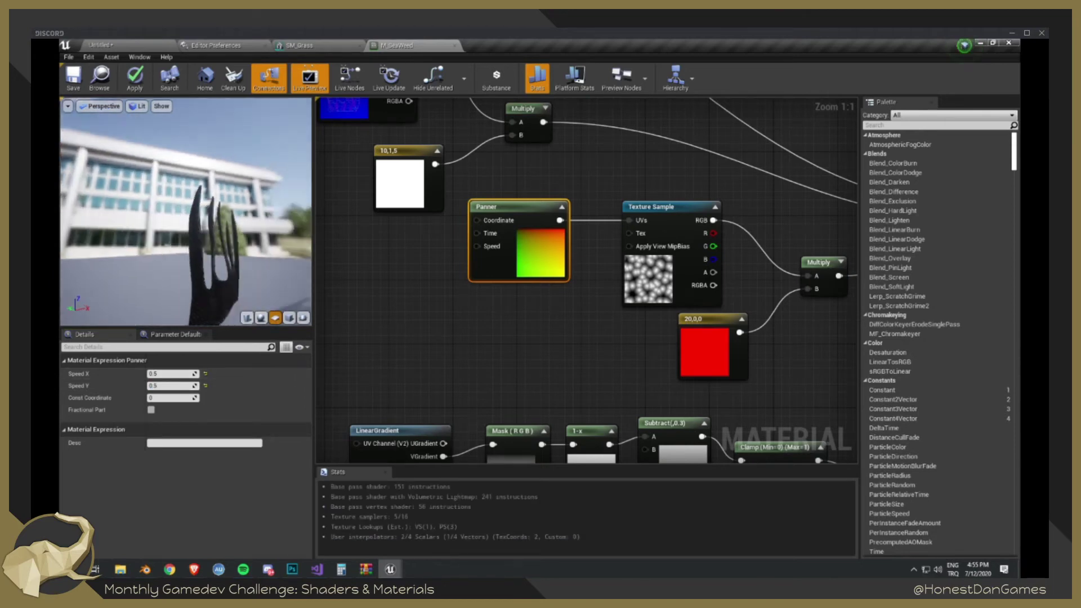
{"action": "left_click_drag", "start_coordinate": [169, 220], "coordinate": [247, 223]}
- Try a Y-axis offset by setting the Constant3Vector to 0, 20, 0 and examine the preview mesh from the front and side
{"action": "left_click", "coordinate": [698, 354]}
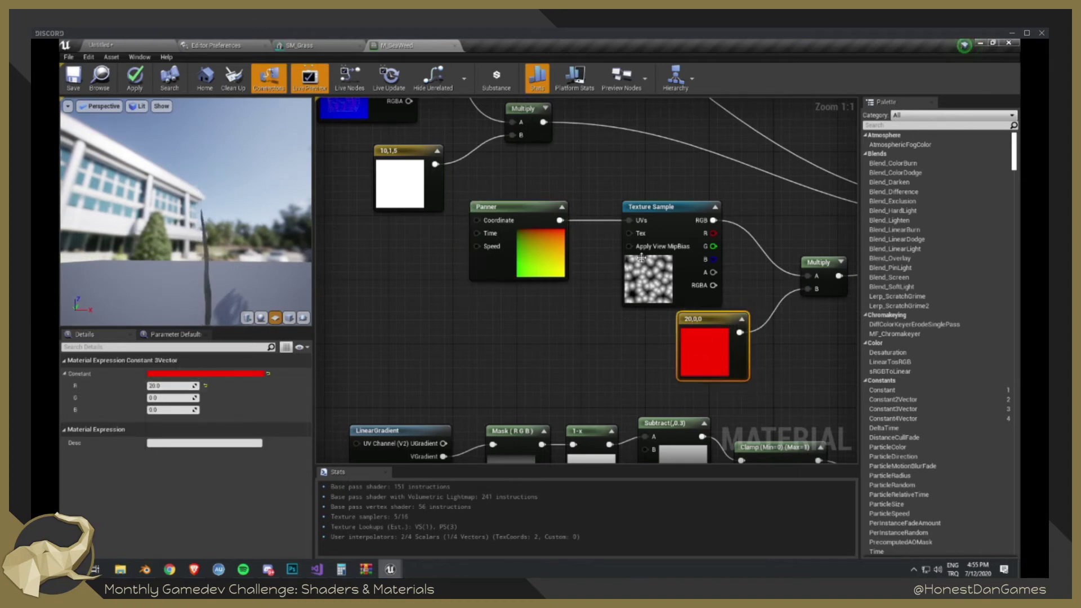
{"action": "left_click_drag", "start_coordinate": [254, 282], "coordinate": [275, 240]}
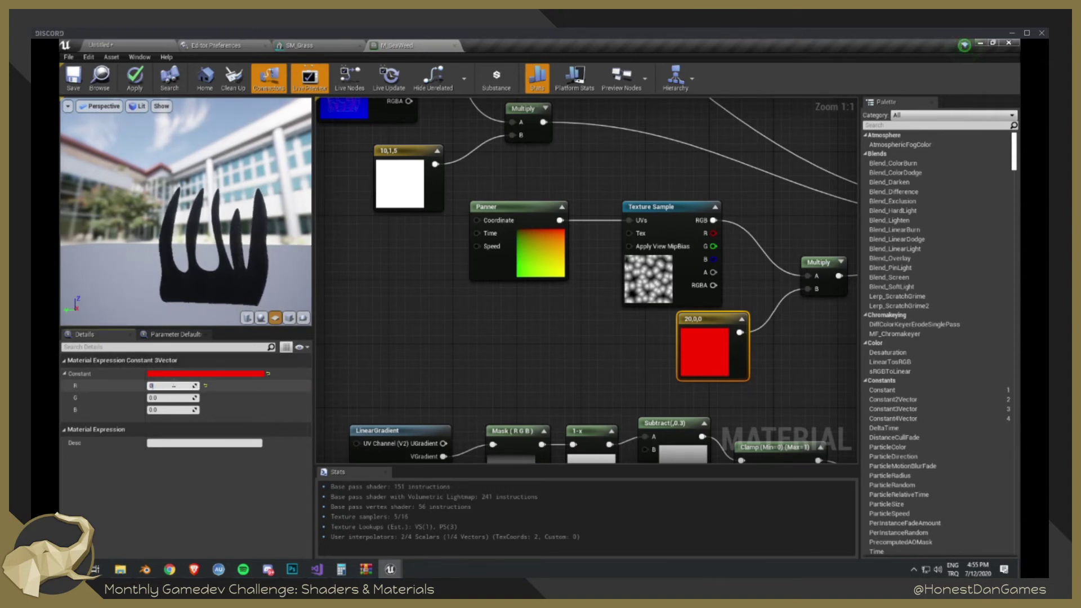
{"action": "type", "text": "0"}
{"action": "key", "text": "Tab"}
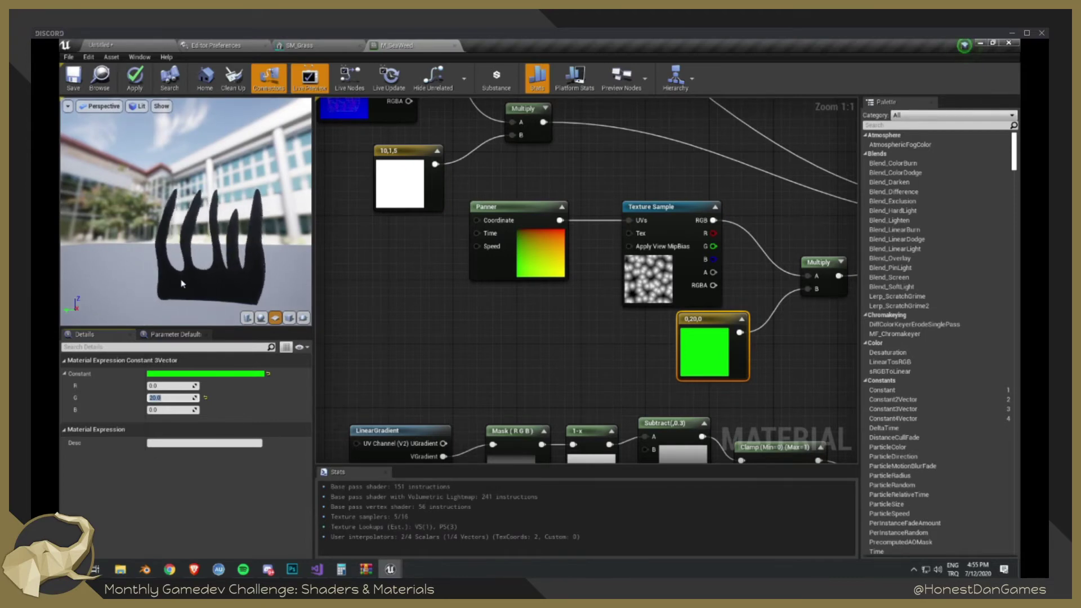
{"action": "scroll", "coordinate": [181, 279], "scroll_direction": "down", "scroll_amount": 5}
{"action": "left_click_drag", "start_coordinate": [181, 280], "coordinate": [242, 280]}
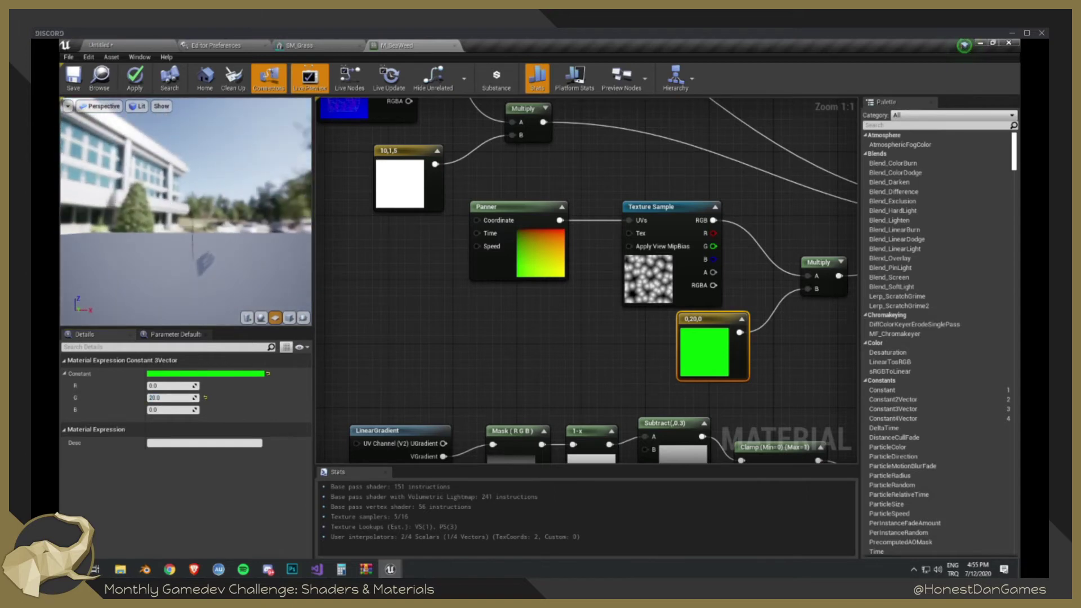
{"action": "scroll", "coordinate": [170, 260], "scroll_direction": "up", "scroll_amount": 8}
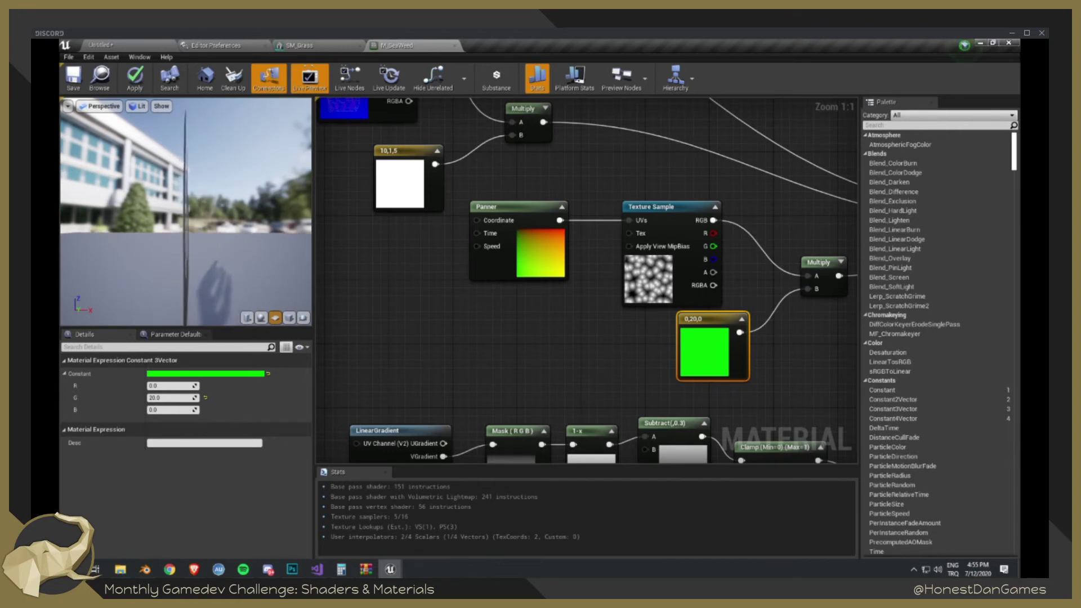
{"action": "left_click_drag", "start_coordinate": [255, 232], "coordinate": [124, 244]}
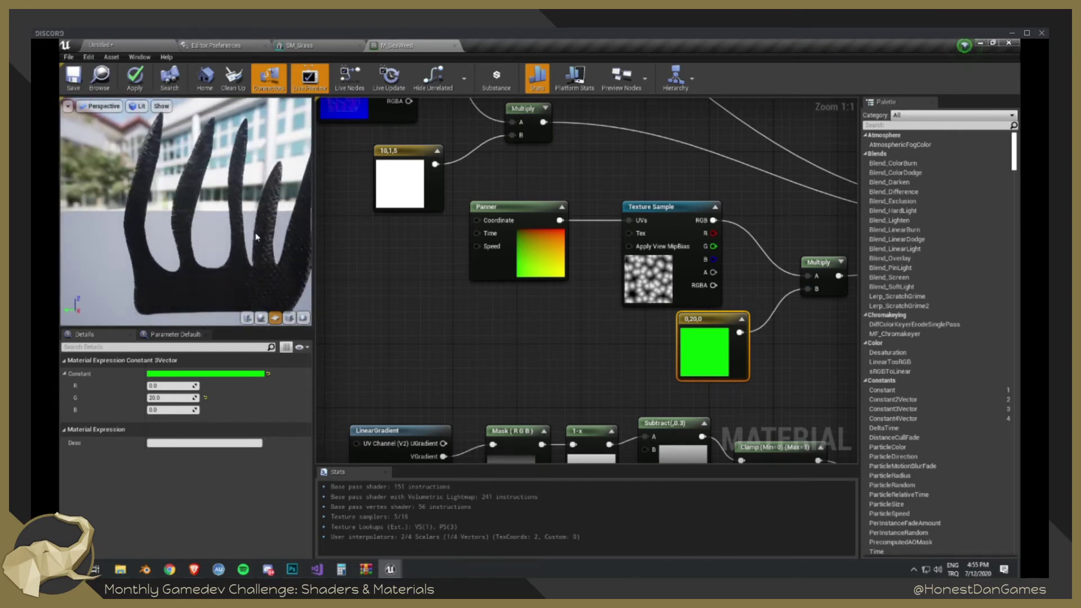
- Try a vertical offset again by setting the Constant3Vector feeding the Multiply to 0, 0, 20
{"action": "scroll", "coordinate": [283, 228], "scroll_direction": "down", "scroll_amount": 3}
{"action": "left_click", "coordinate": [180, 398]}
{"action": "type", "text": "0"}
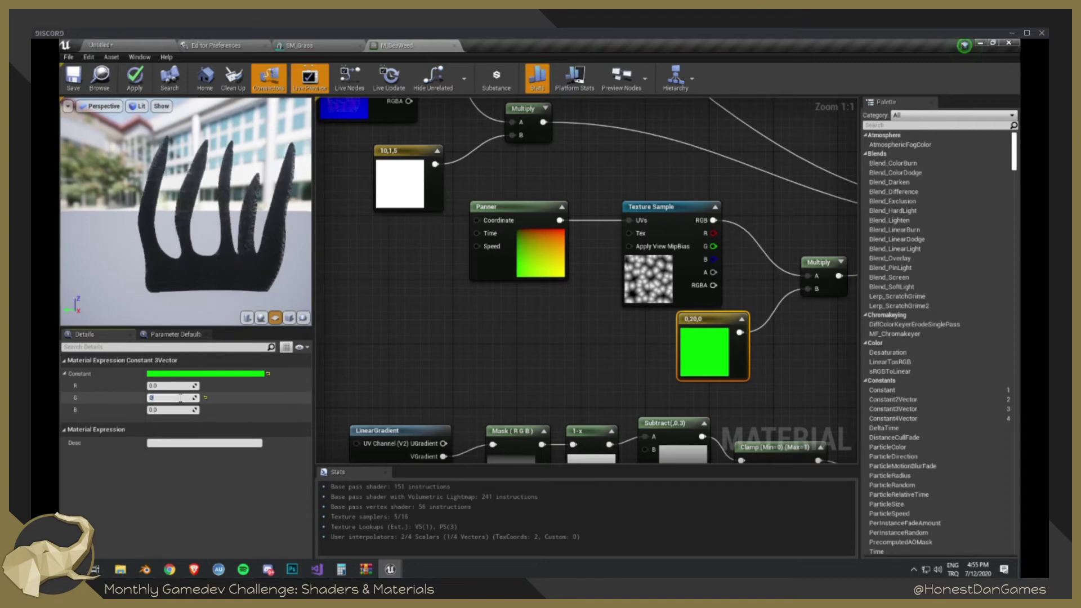
{"action": "key", "text": "Tab"}
{"action": "type", "text": "20"}
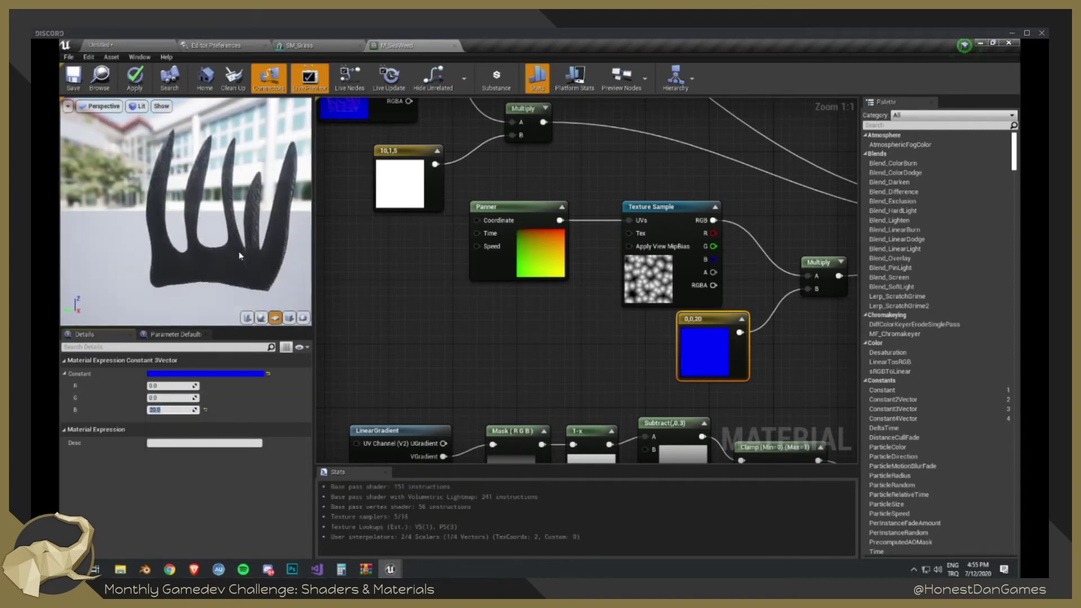
{"action": "mouse_move", "coordinate": [274, 258]}
{"action": "left_mouse_down"}
{"action": "mouse_move", "coordinate": [303, 256]}
{"action": "mouse_move", "coordinate": [274, 257]}
{"action": "left_mouse_up"}
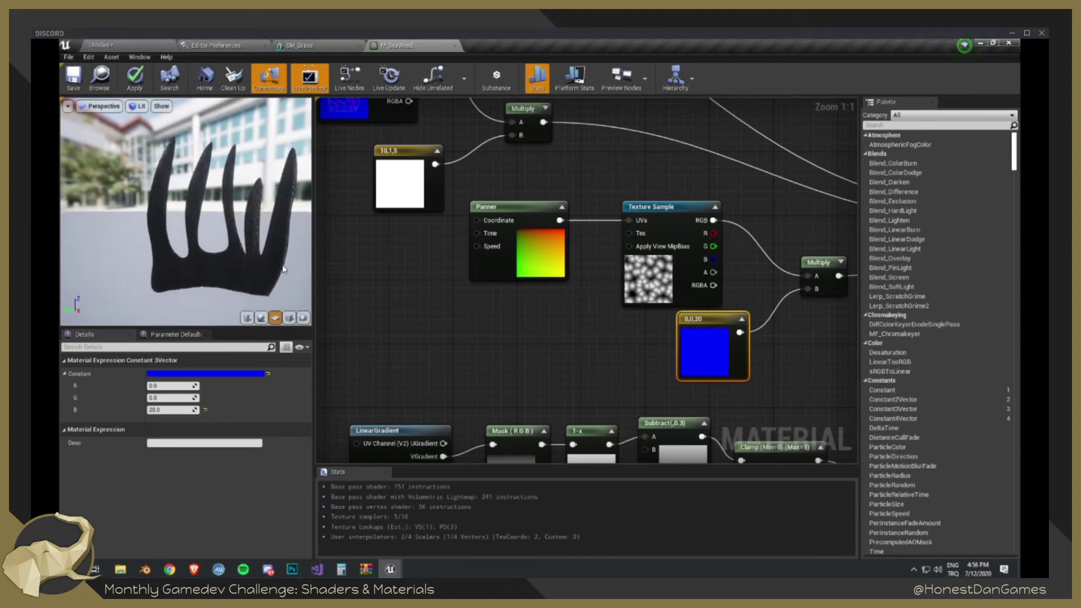
- Slow down the Panner by setting its Speed X to 0.1
{"action": "left_click", "coordinate": [499, 270]}
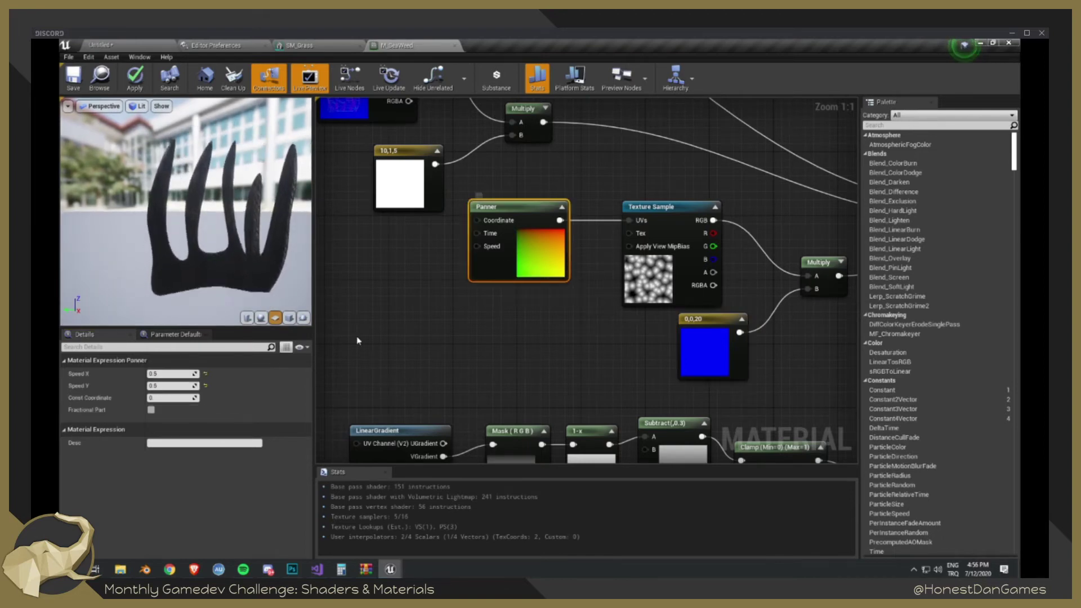
{"action": "left_click", "coordinate": [180, 374]}
{"action": "type", "text": "0.2"}
{"action": "key", "text": "Tab"}
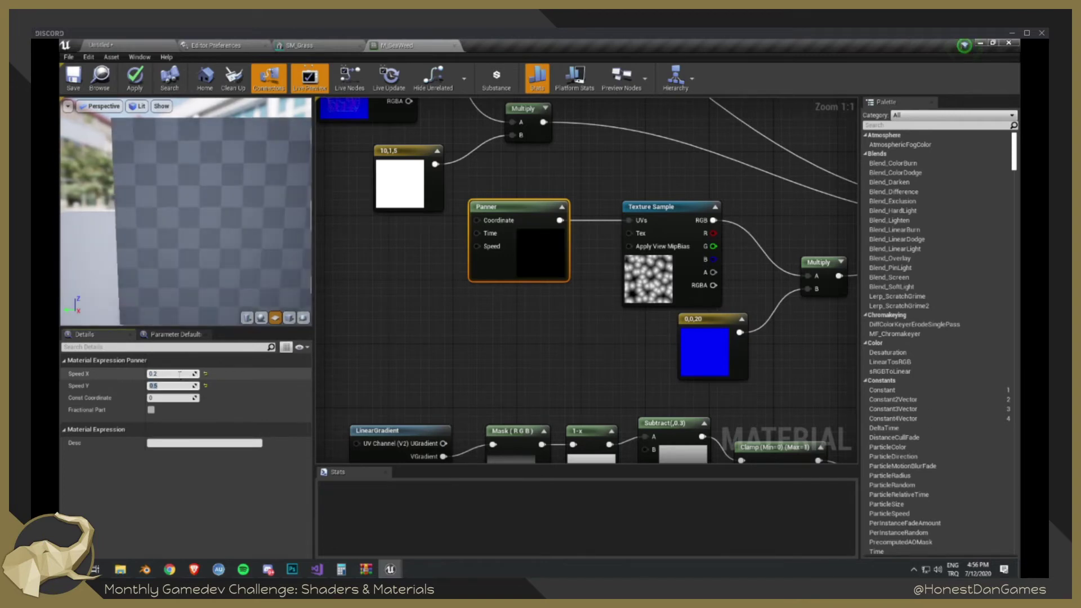
{"action": "left_click", "coordinate": [180, 374]}
{"action": "type", "text": "0.1"}
{"action": "key", "text": "Tab"}
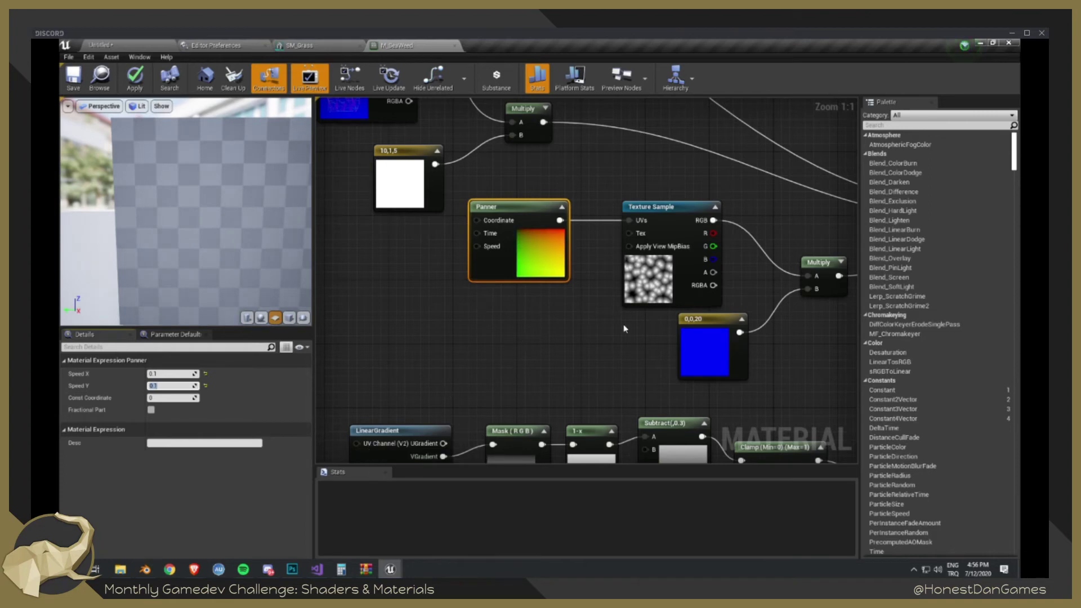
- Raise the Multiply node slightly and set the G value of the connected Constant3Vector to 40
{"action": "left_click", "coordinate": [691, 297]}
{"action": "left_click", "coordinate": [707, 350]}
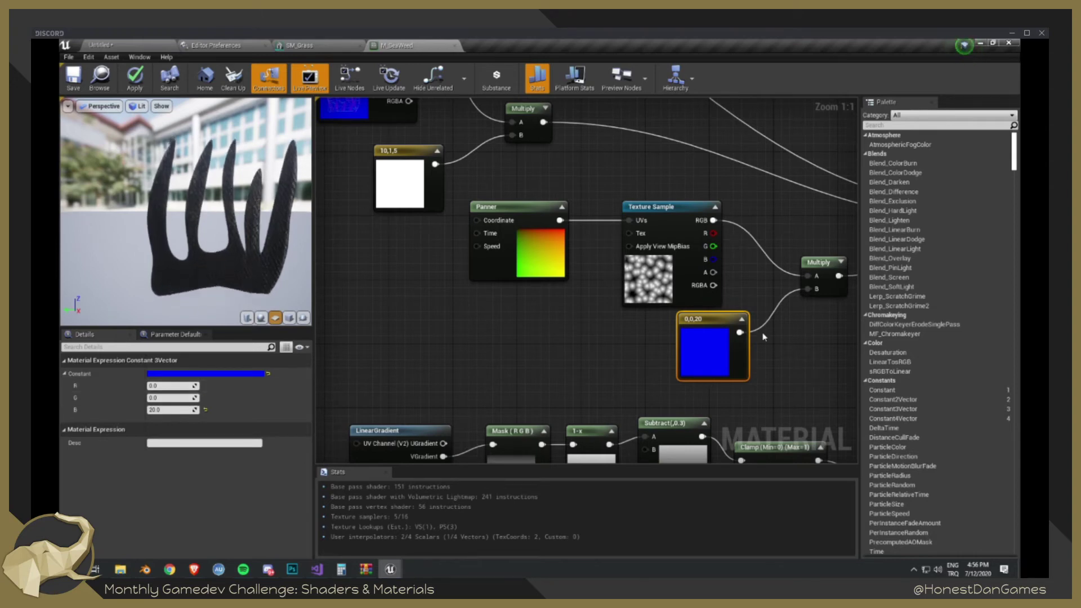
{"action": "right_click_drag", "start_coordinate": [763, 337], "coordinate": [535, 354]}
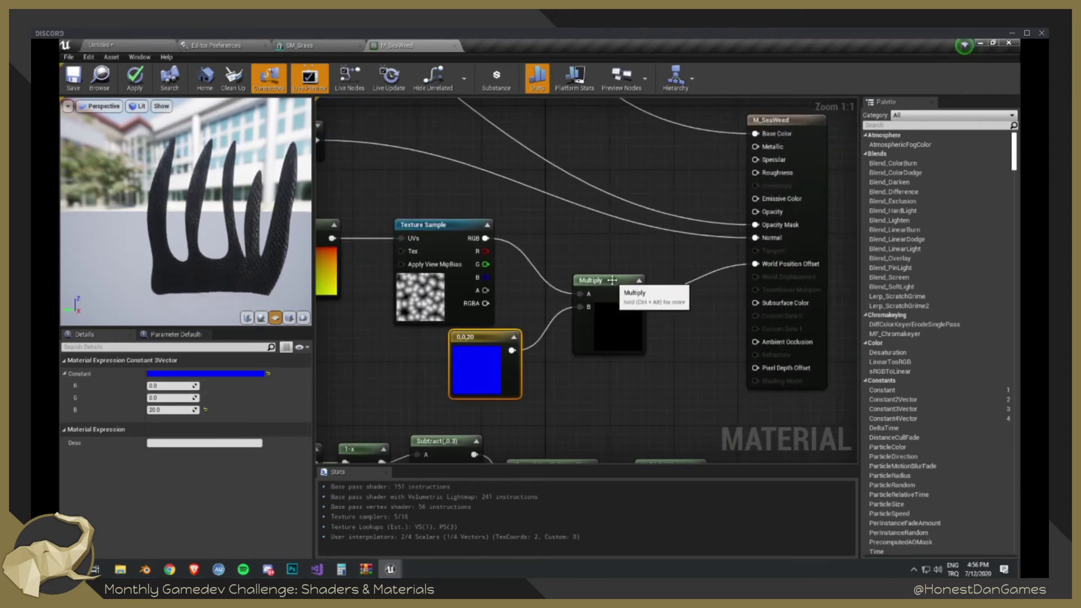
{"action": "left_click_drag", "start_coordinate": [611, 280], "coordinate": [616, 265]}
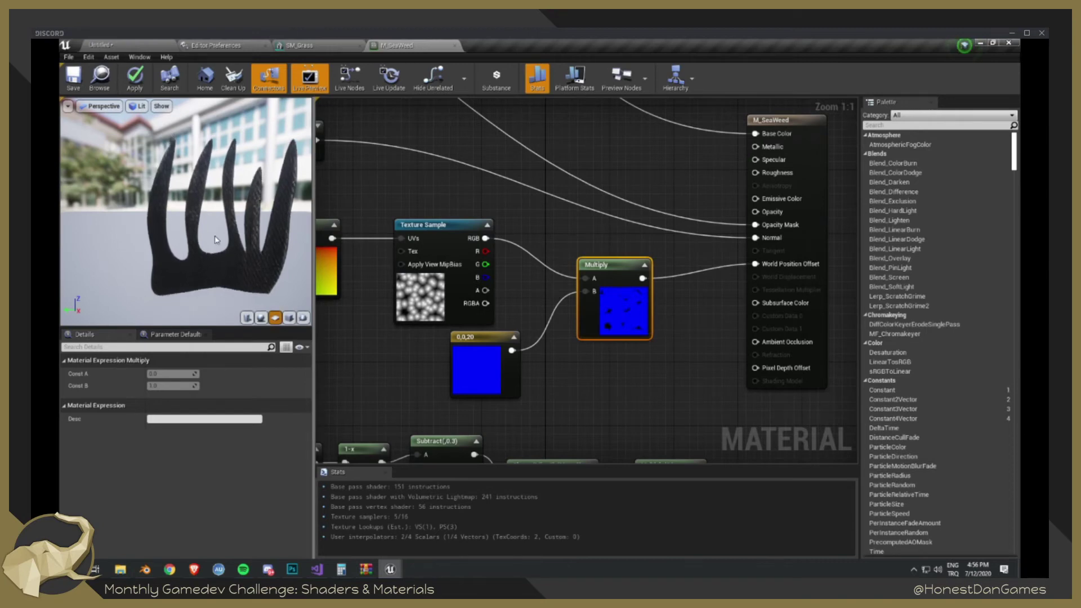
{"action": "left_click", "coordinate": [489, 369]}
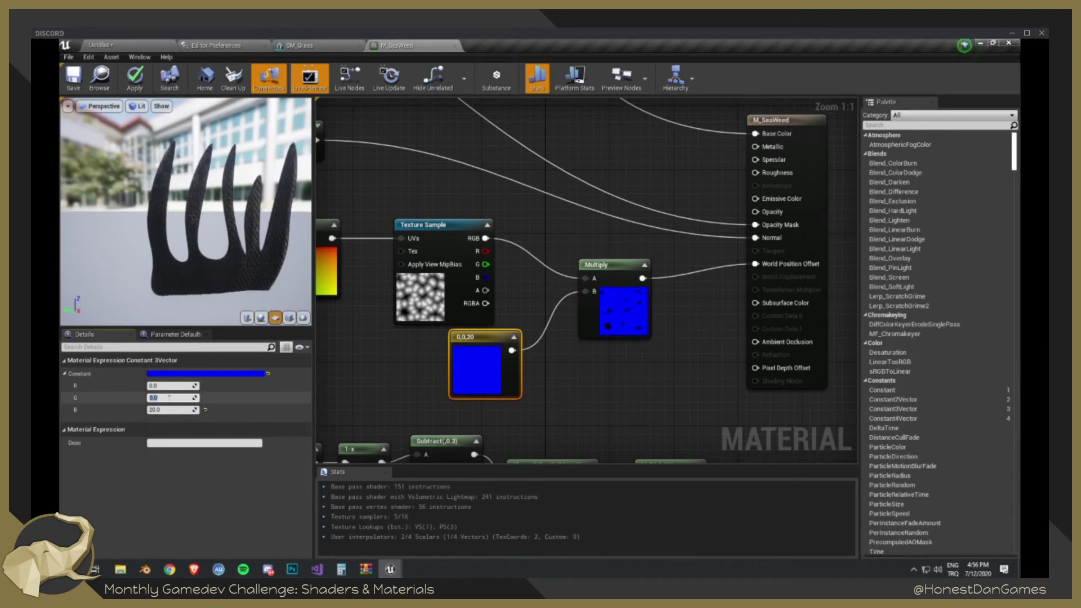
{"action": "type", "text": "4"}
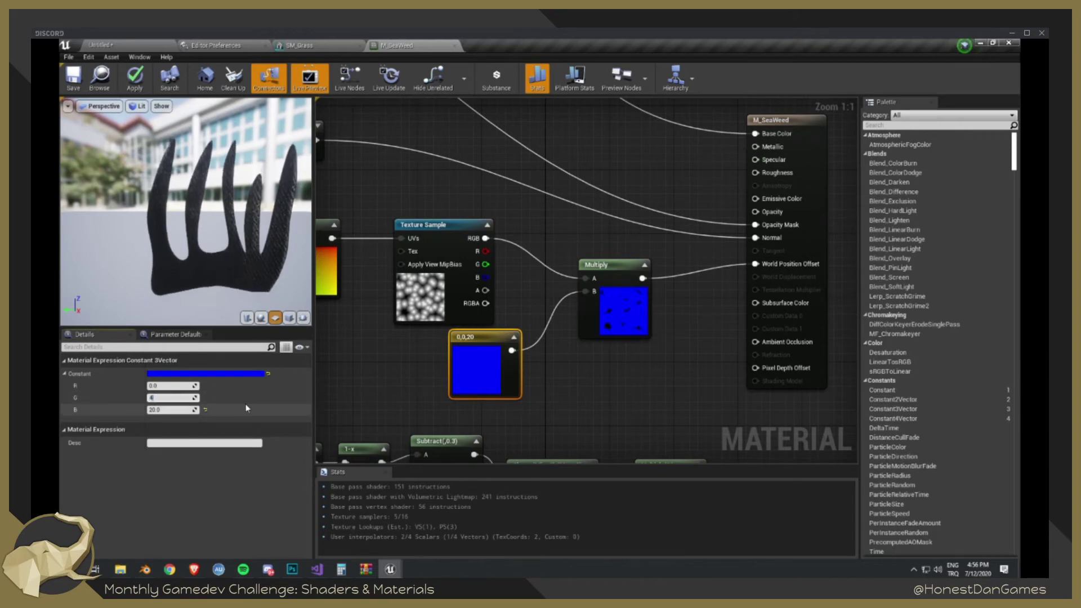
{"action": "type", "text": "0"}
{"action": "key", "text": "Return"}
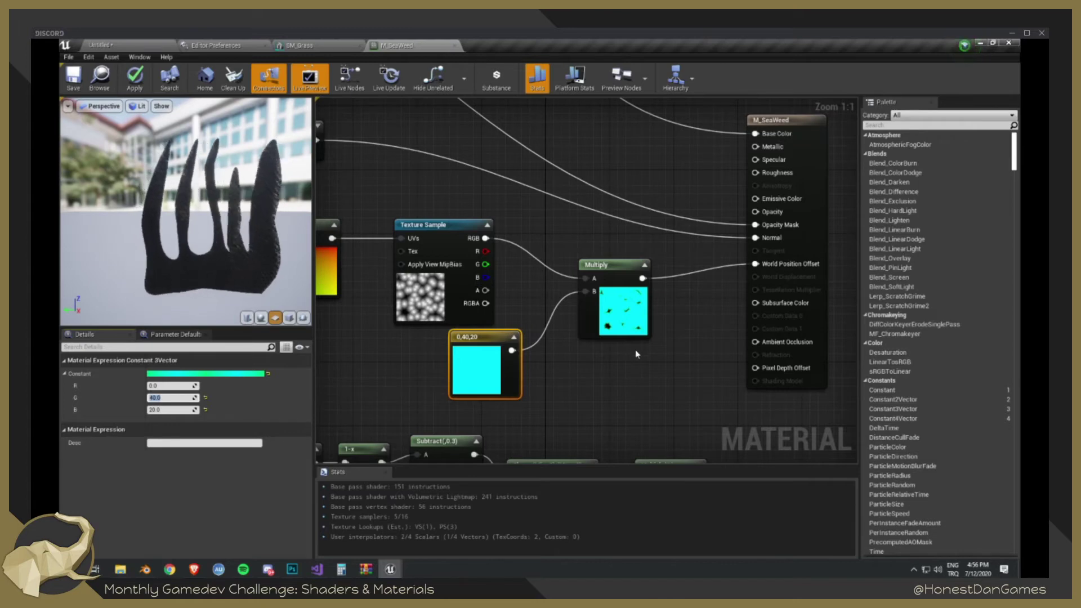
- Insert the gradient mask's Multiply between the direction Multiply and World Position Offset, with the clamped gradient as its B input
{"action": "left_click", "coordinate": [611, 318]}
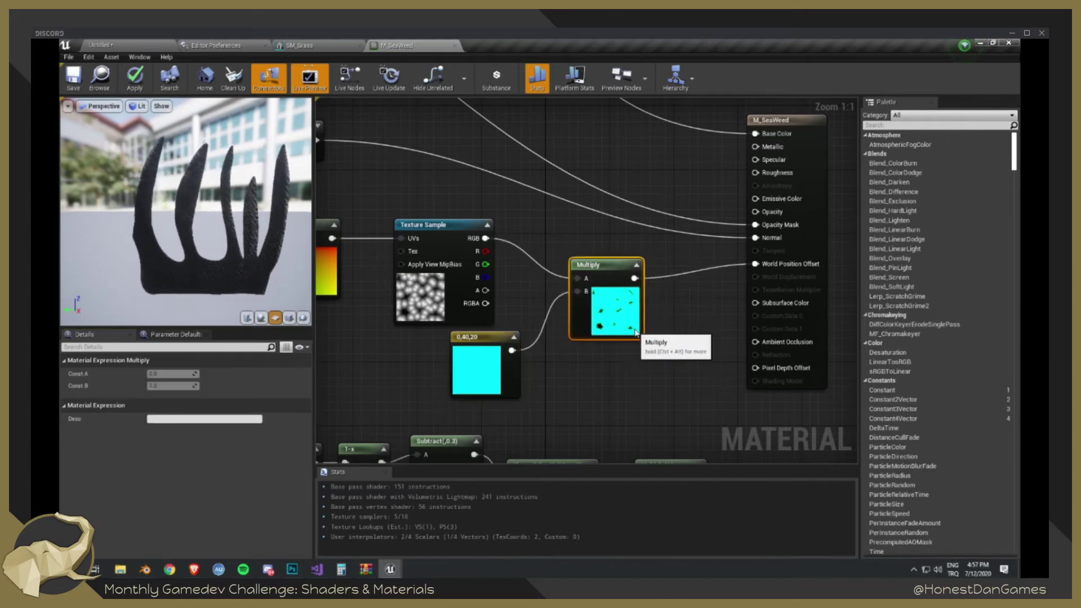
{"action": "right_click_drag", "start_coordinate": [645, 319], "coordinate": [629, 296]}
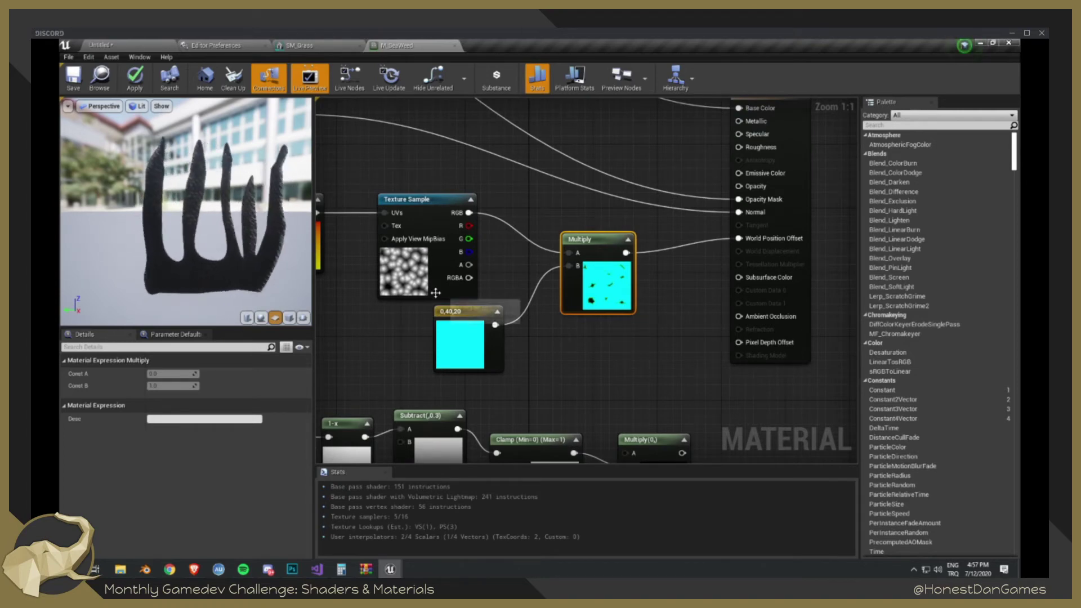
{"action": "left_click_drag", "start_coordinate": [433, 291], "coordinate": [434, 275]}
{"action": "right_click_drag", "start_coordinate": [327, 356], "coordinate": [382, 271]}
{"action": "scroll", "coordinate": [639, 313], "scroll_direction": "down", "scroll_amount": 1}
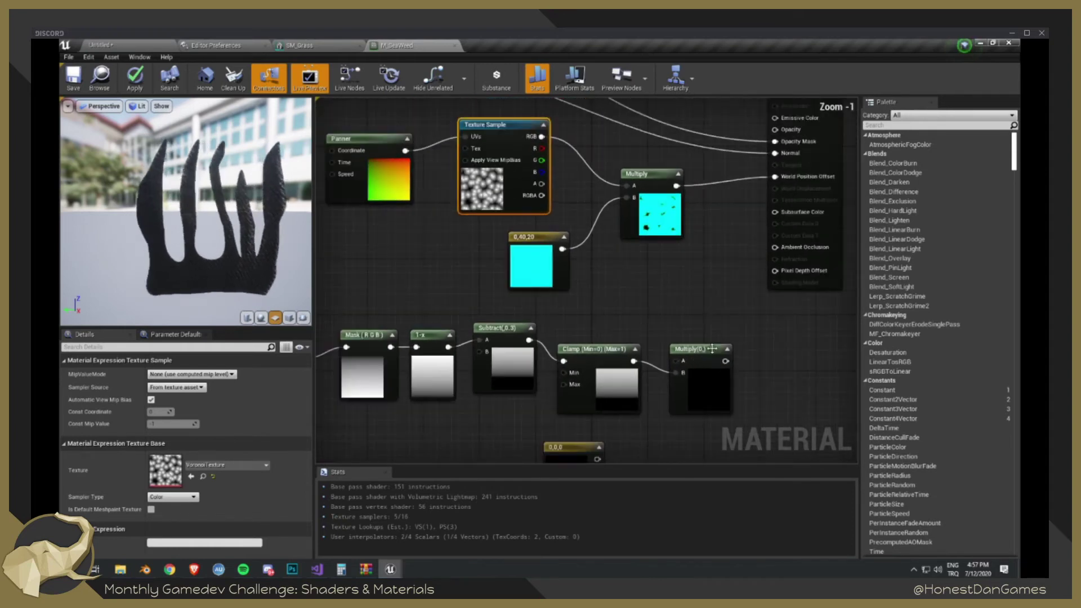
{"action": "left_click_drag", "start_coordinate": [704, 349], "coordinate": [704, 261]}
{"action": "left_click_drag", "start_coordinate": [681, 173], "coordinate": [775, 177]}
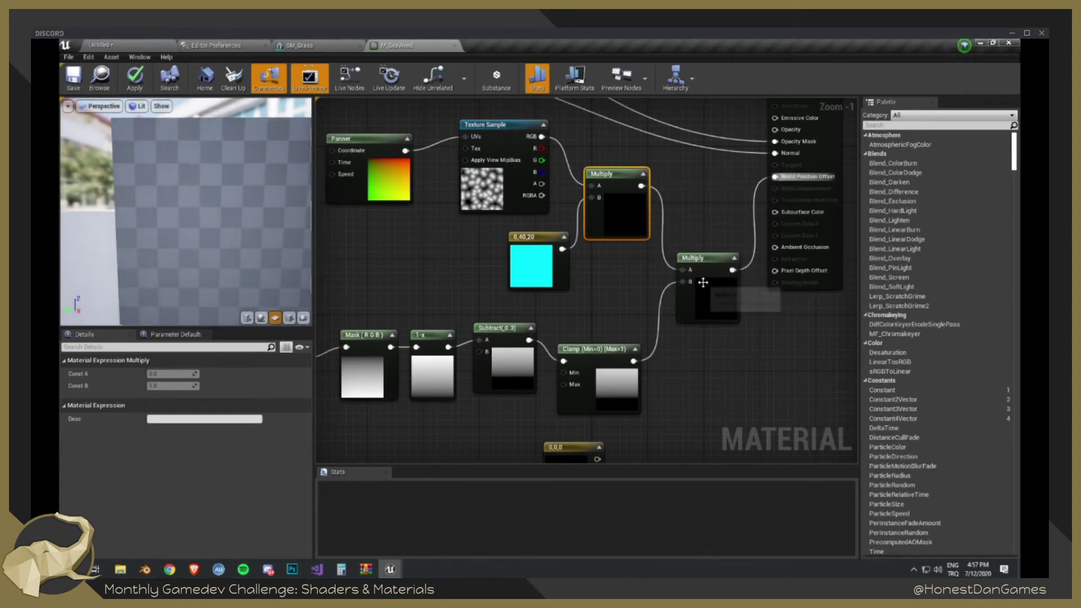
{"action": "left_click_drag", "start_coordinate": [702, 282], "coordinate": [710, 213]}
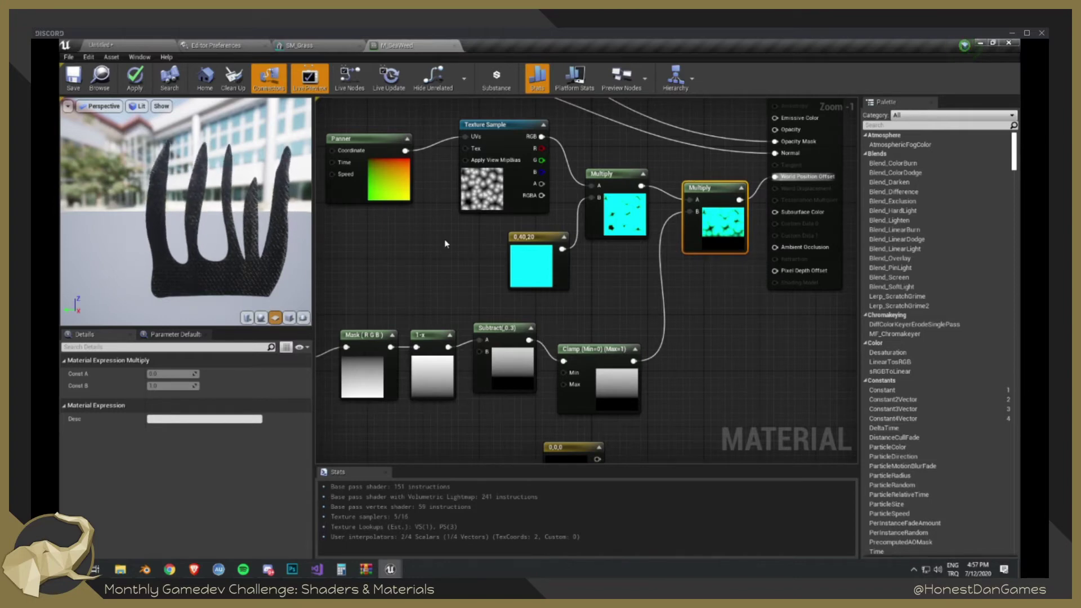
- Move the Clamp node in line with the gradient chain and delete the unused 0,0,0 Constant3Vector
{"action": "left_click_drag", "start_coordinate": [598, 379], "coordinate": [613, 351]}
{"action": "left_click", "coordinate": [566, 447]}
{"action": "key", "text": "Delete"}
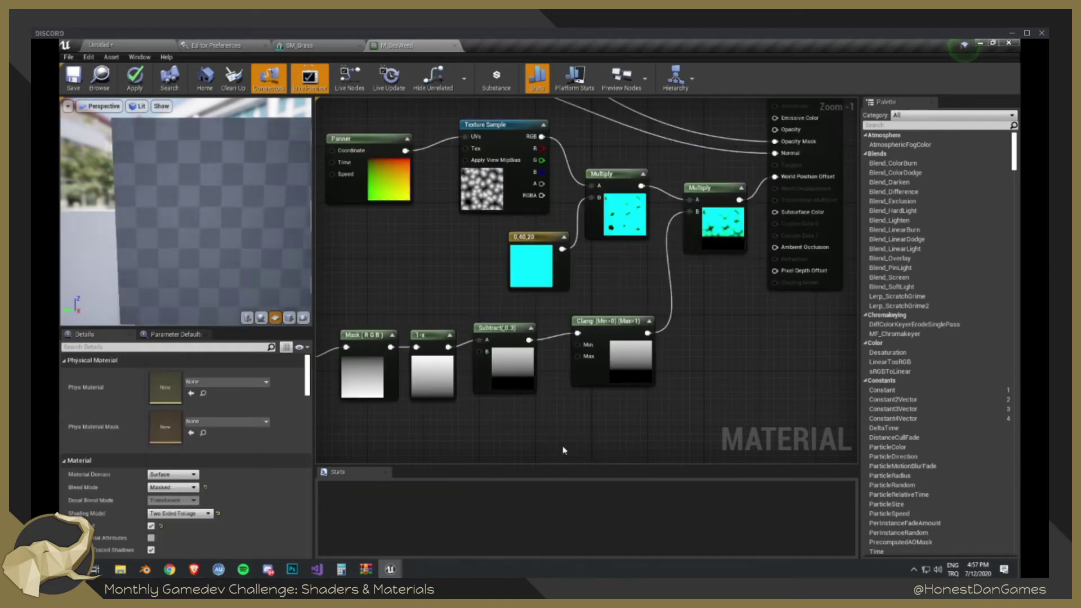
- Set the direction Constant3Vector's B value to 80 and examine the masked movement from the side
{"action": "left_click", "coordinate": [618, 228]}
{"action": "left_click", "coordinate": [555, 247]}
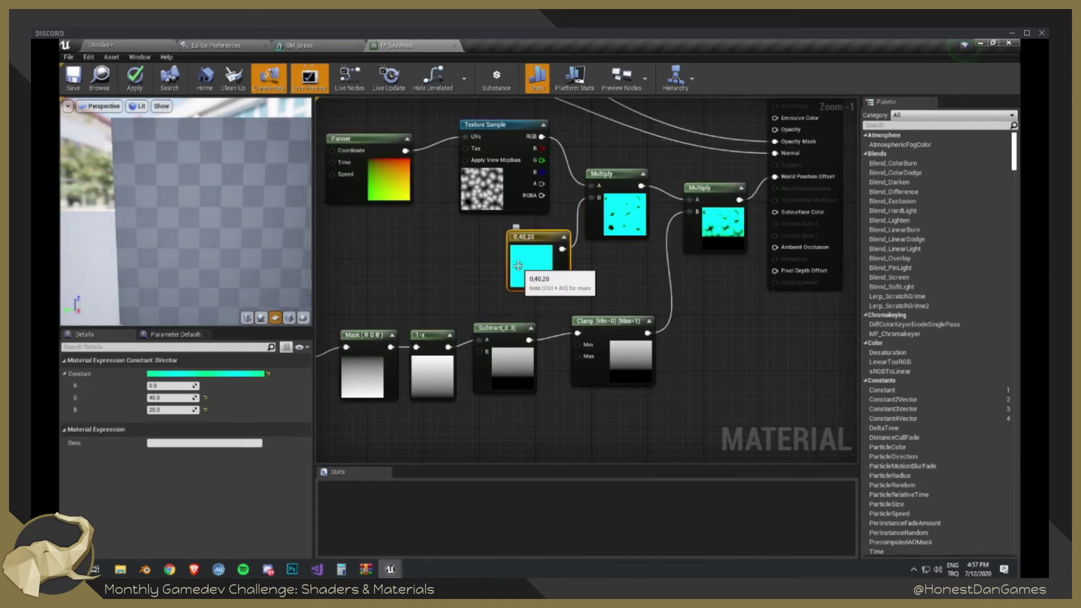
{"action": "left_click", "coordinate": [168, 411]}
{"action": "type", "text": "80"}
{"action": "key", "text": "Return"}
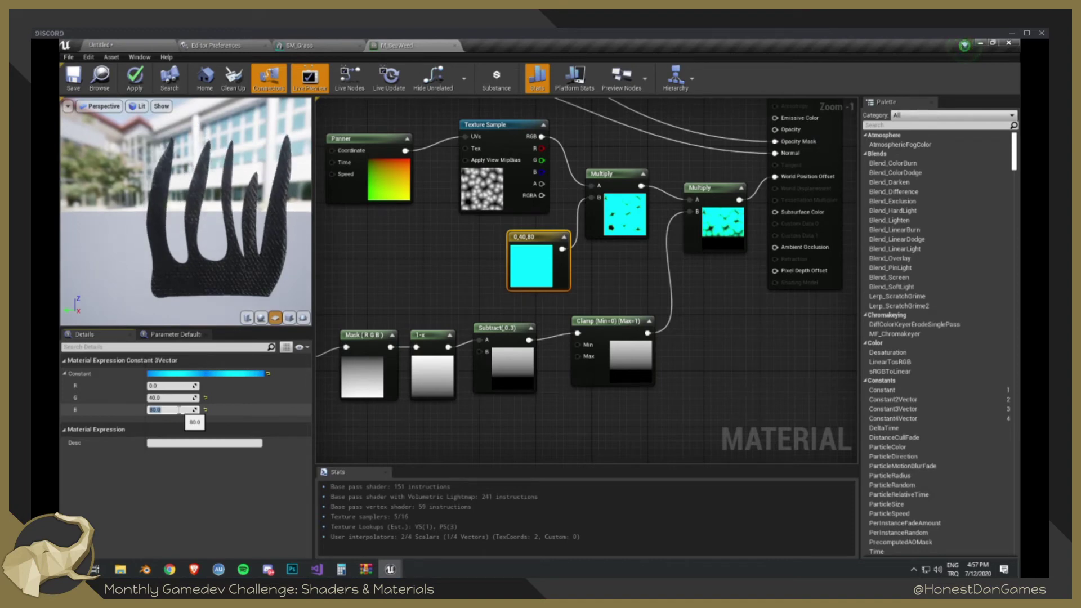
{"action": "right_click_drag", "start_coordinate": [212, 248], "coordinate": [237, 225]}
{"action": "left_click_drag", "start_coordinate": [212, 248], "coordinate": [282, 248]}
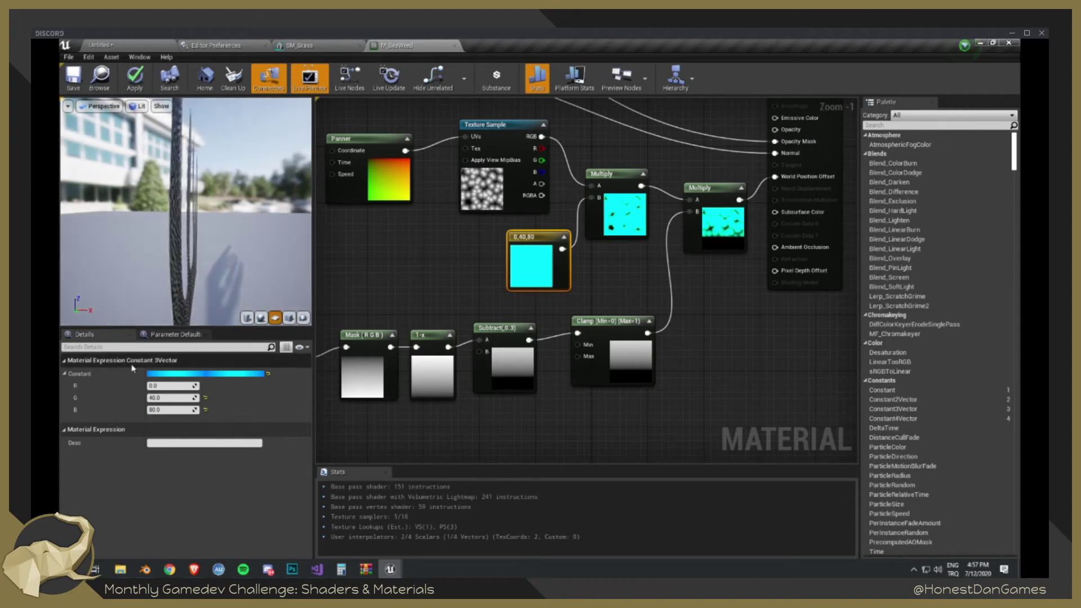
- Try a stronger X offset by setting the direction vector's R value to 100 and examine the preview mesh
{"action": "left_click", "coordinate": [162, 386]}
{"action": "type", "text": "100"}
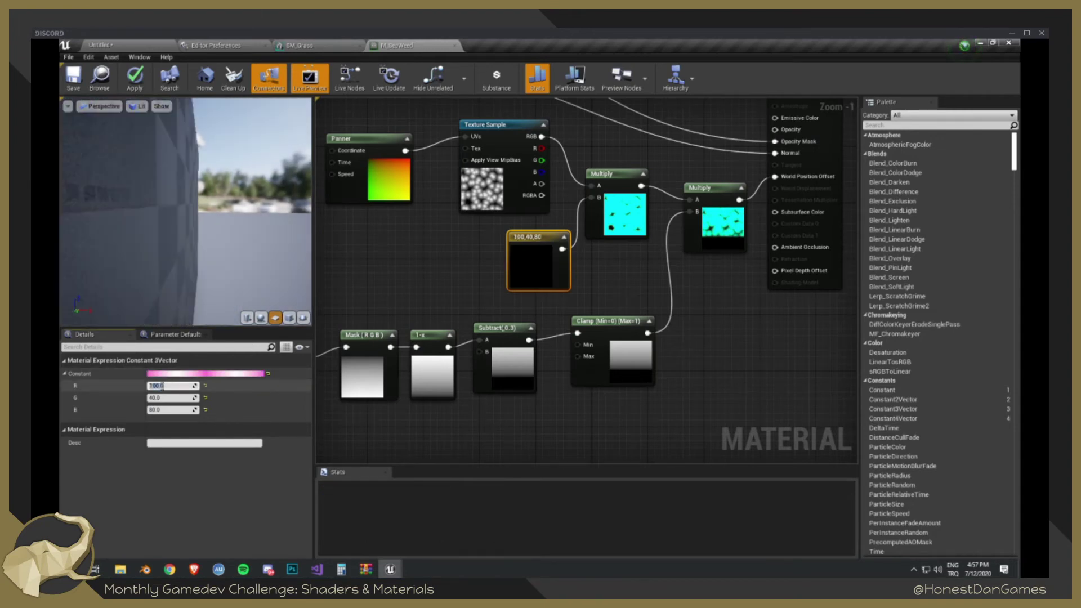
{"action": "key", "text": "Return"}
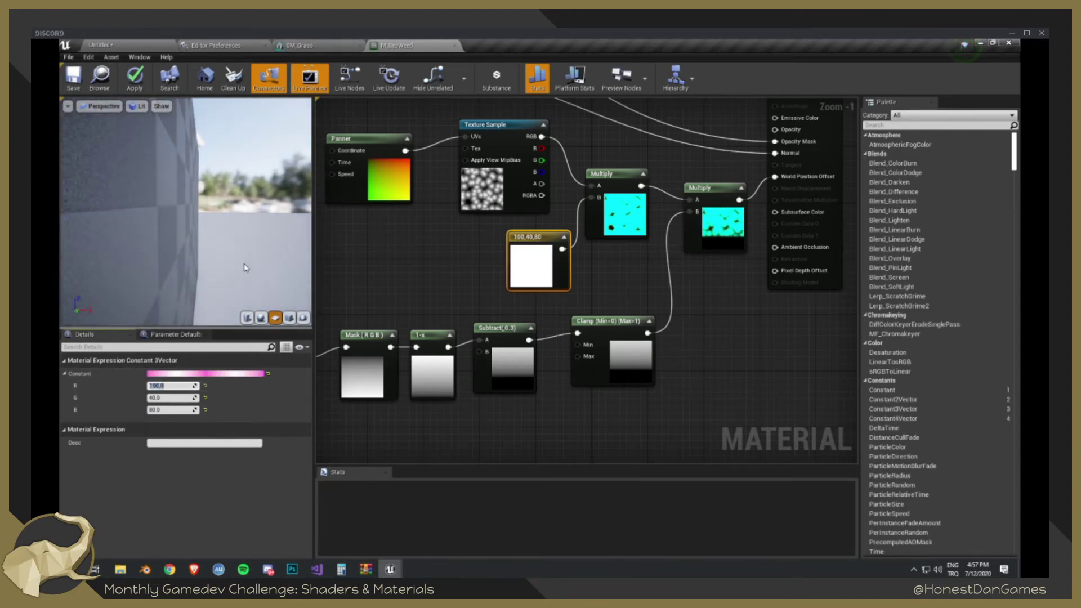
{"action": "left_click_drag", "start_coordinate": [249, 246], "coordinate": [175, 246]}
{"action": "scroll", "coordinate": [264, 238], "scroll_direction": "down", "scroll_amount": 5}
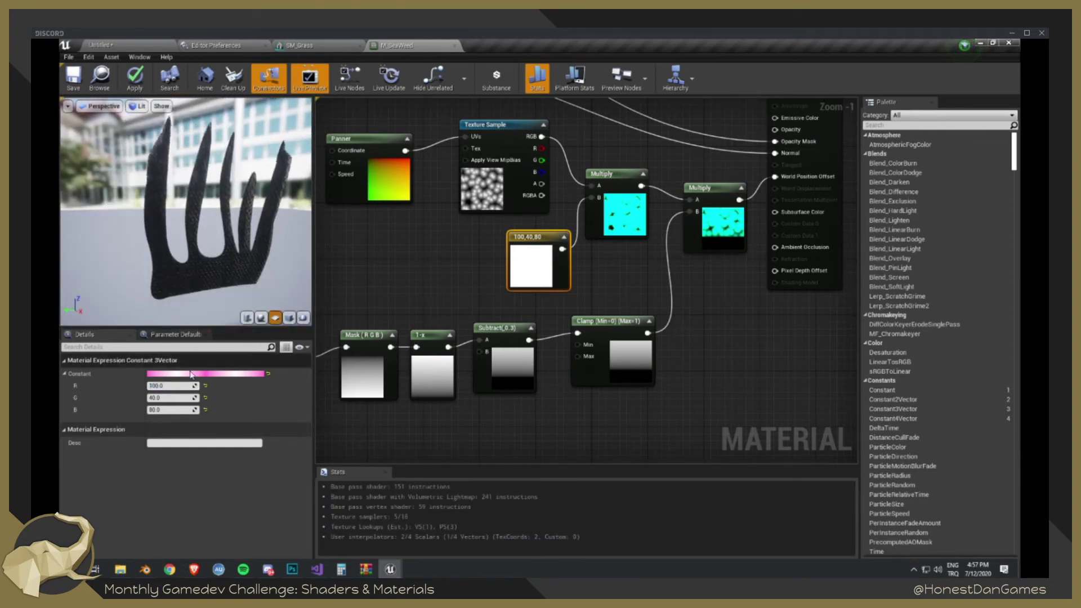
- Set the direction Constant3Vector's R value to 30
{"action": "left_click", "coordinate": [179, 386]}
{"action": "type", "text": "30"}
{"action": "key", "text": "Return"}
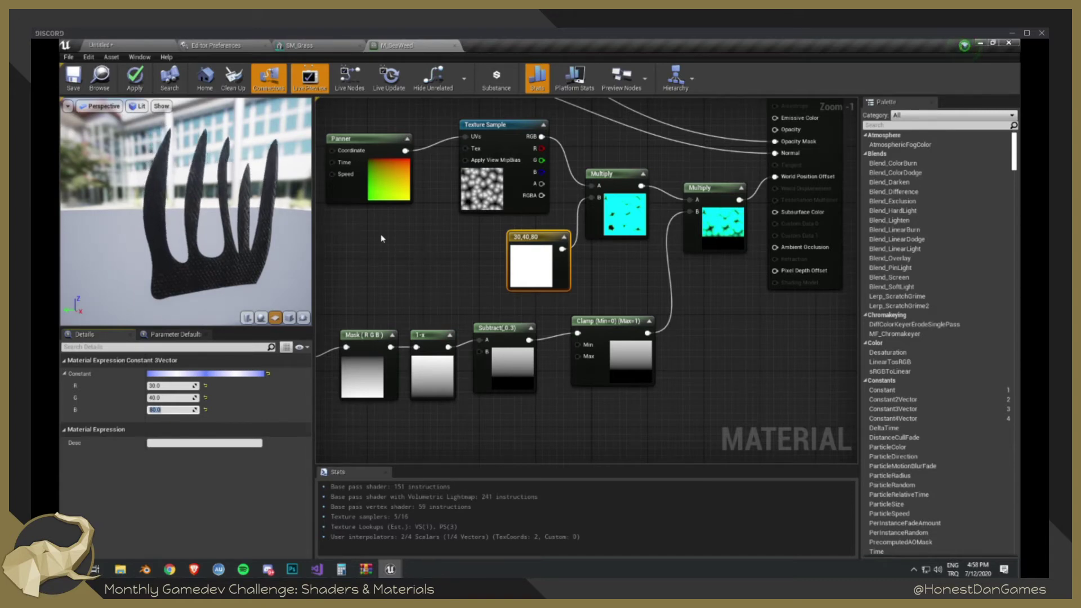
{"action": "scroll", "coordinate": [422, 253], "scroll_direction": "down", "scroll_amount": 4}
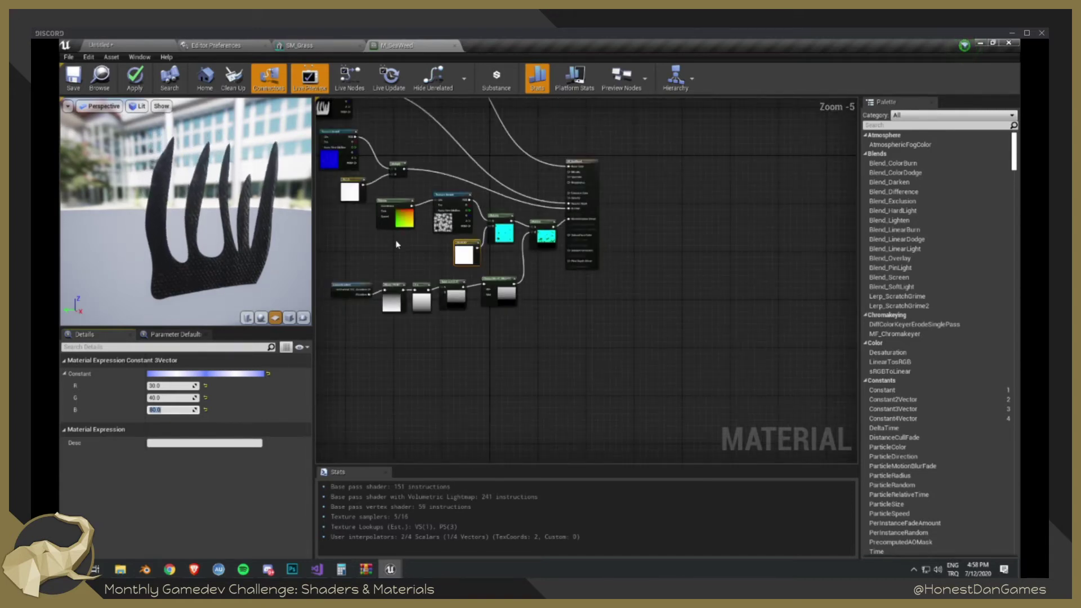
- Shift the Panner and Voronoi Texture Sample nodes away from the Multiply node to space out the movement chain
{"action": "right_click_drag", "start_coordinate": [435, 216], "coordinate": [500, 243]}
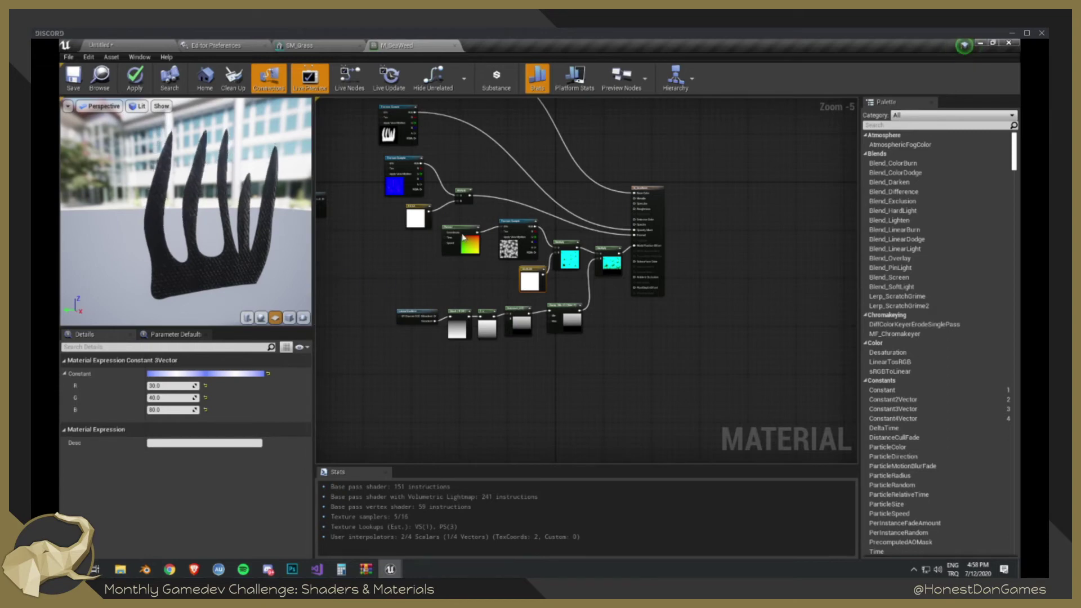
{"action": "left_click_drag", "start_coordinate": [507, 246], "coordinate": [443, 252]}
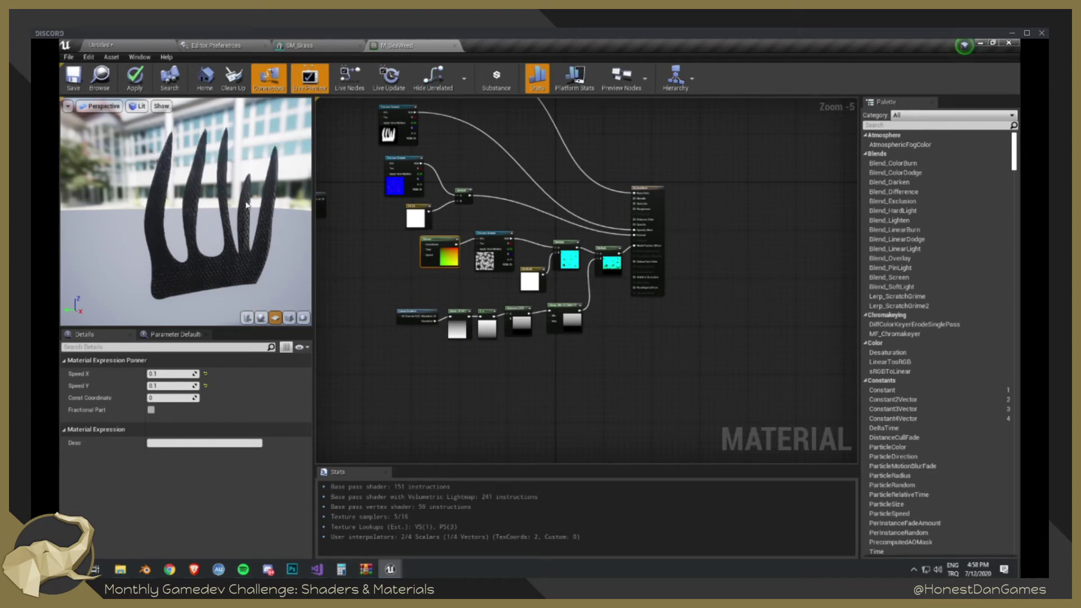
{"action": "scroll", "coordinate": [460, 258], "scroll_direction": "up", "scroll_amount": 2}
{"action": "left_click", "coordinate": [483, 252]}
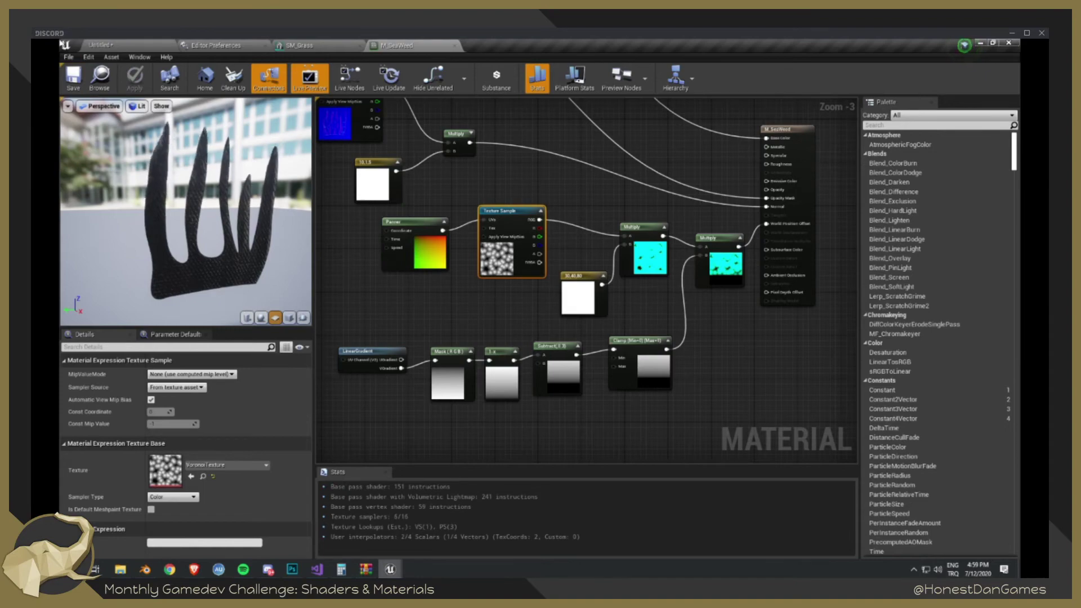
- Switch to the level, select grassMesh2 through grassMesh7, and examine the M_SeaWeed movement on them
{"action": "left_click", "coordinate": [139, 44]}
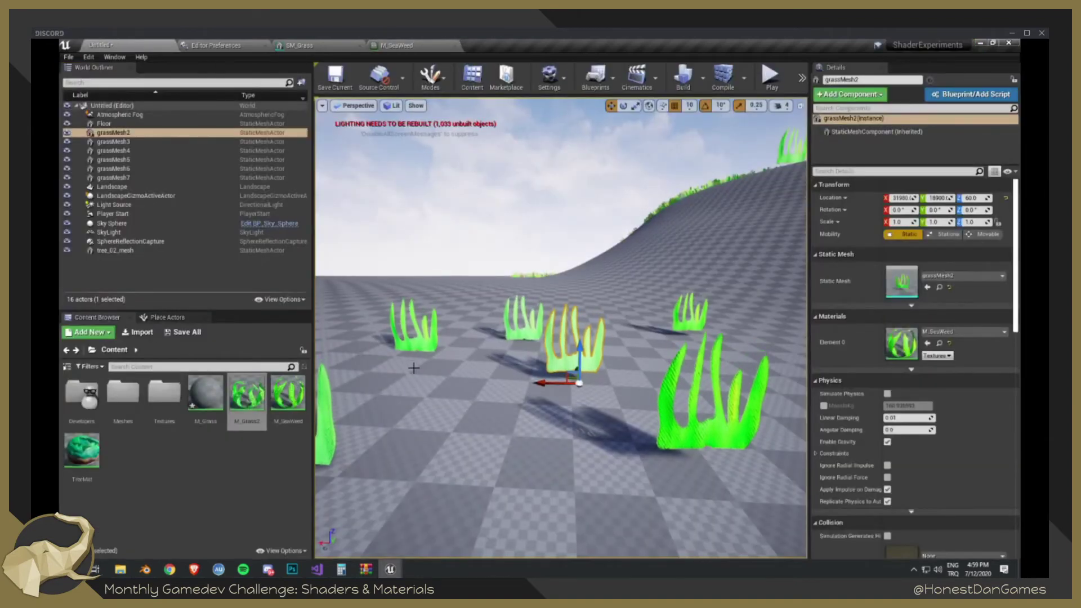
{"action": "right_click_drag", "start_coordinate": [672, 396], "coordinate": [574, 388]}
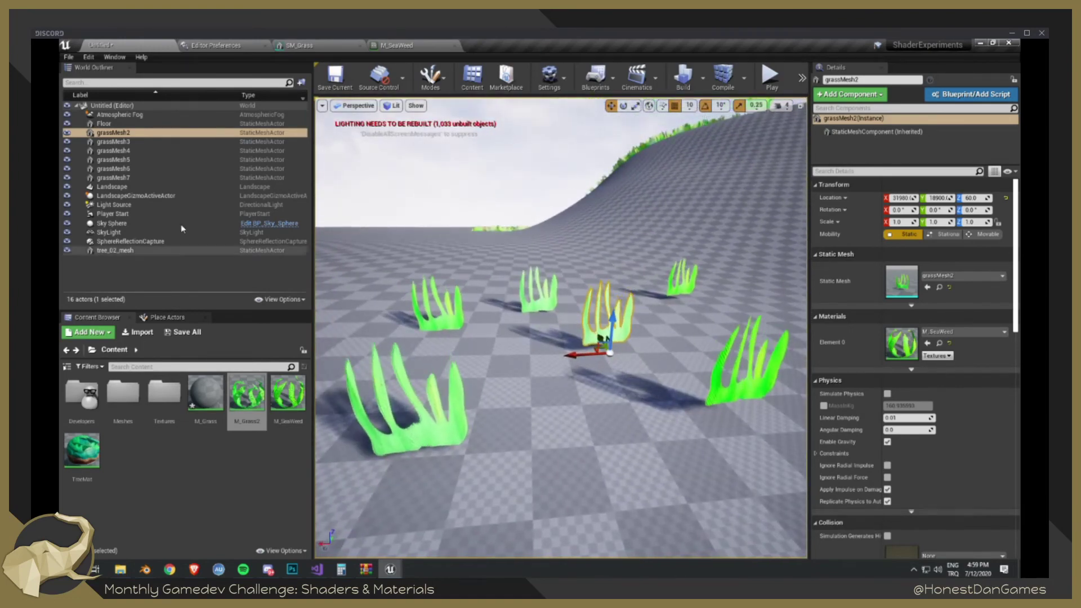
{"action": "left_click", "coordinate": [168, 178], "text": "shift"}
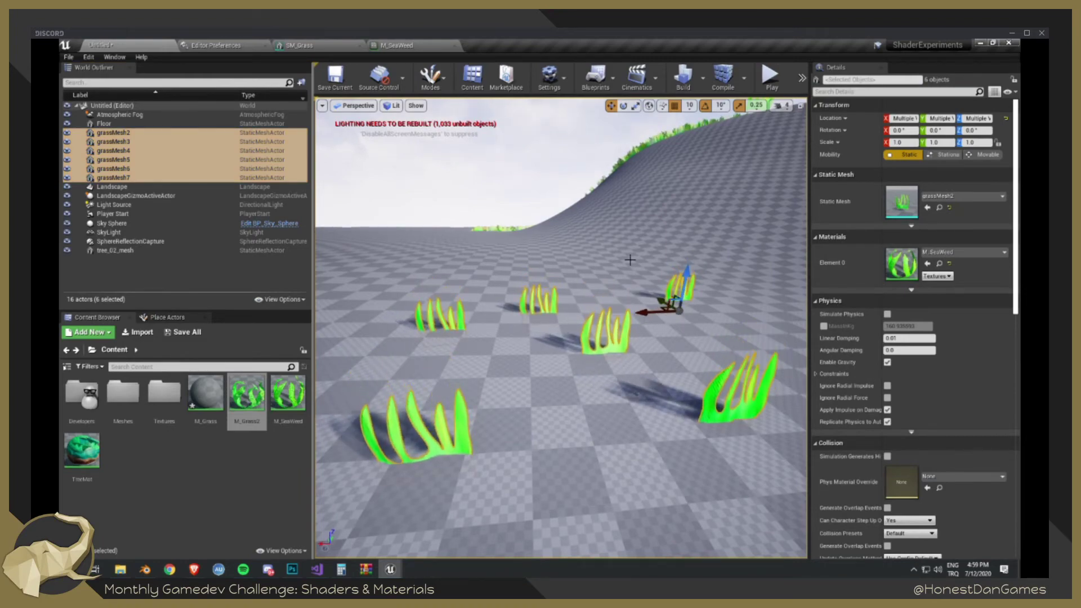
{"action": "right_click_drag", "start_coordinate": [566, 309], "coordinate": [544, 296]}
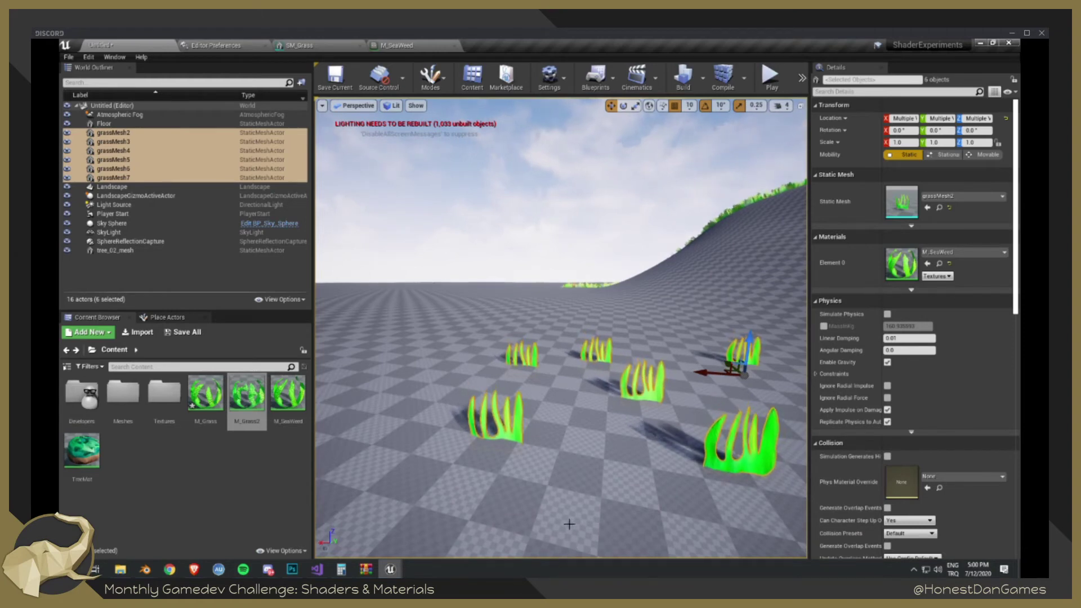
- Create a material instance from M_Grass, open it to examine its parameters, and return to the level
{"action": "left_click", "coordinate": [417, 42]}
{"action": "left_click", "coordinate": [92, 44]}
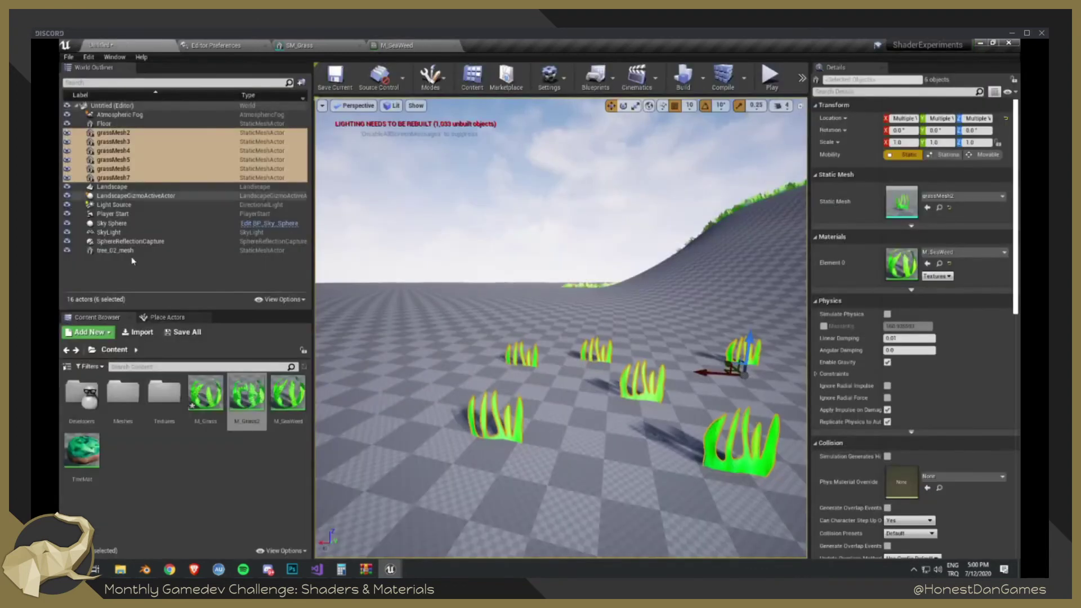
{"action": "right_click", "coordinate": [209, 394]}
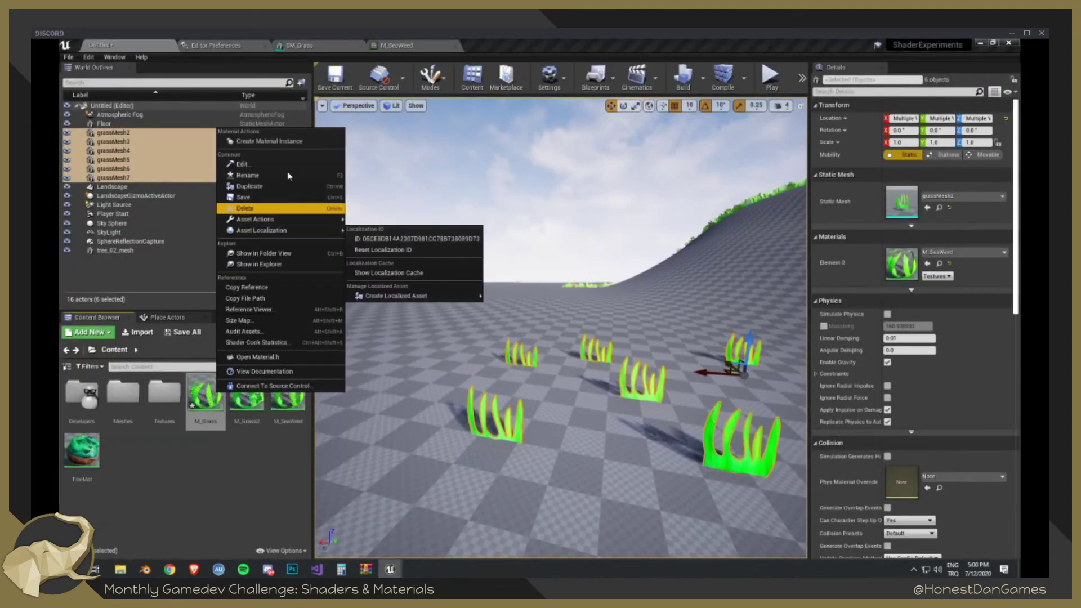
{"action": "left_click", "coordinate": [280, 142]}
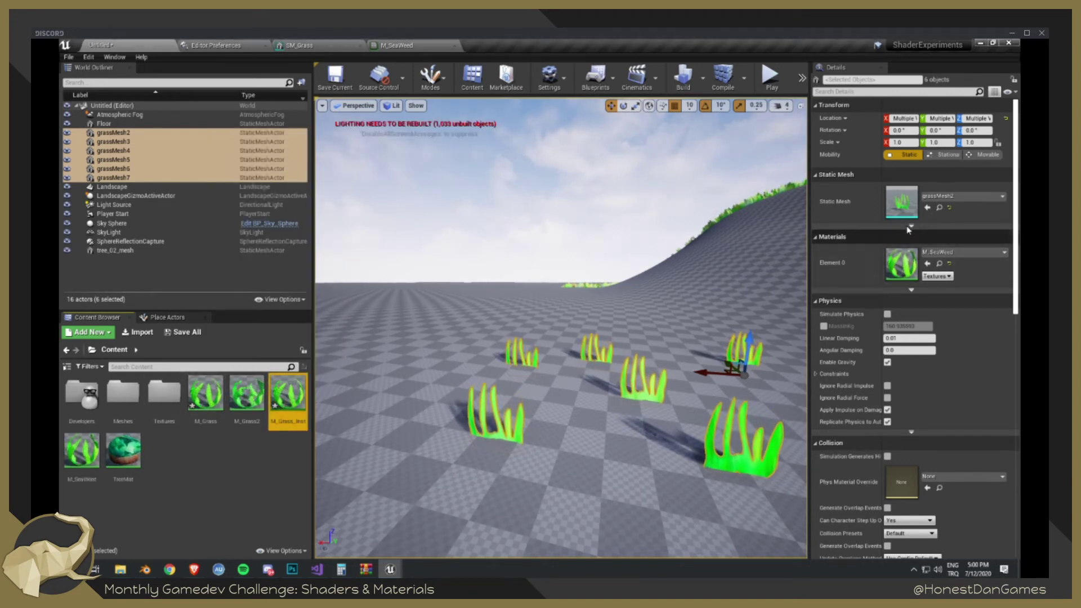
{"action": "scroll", "coordinate": [908, 229], "scroll_direction": "down", "scroll_amount": 3}
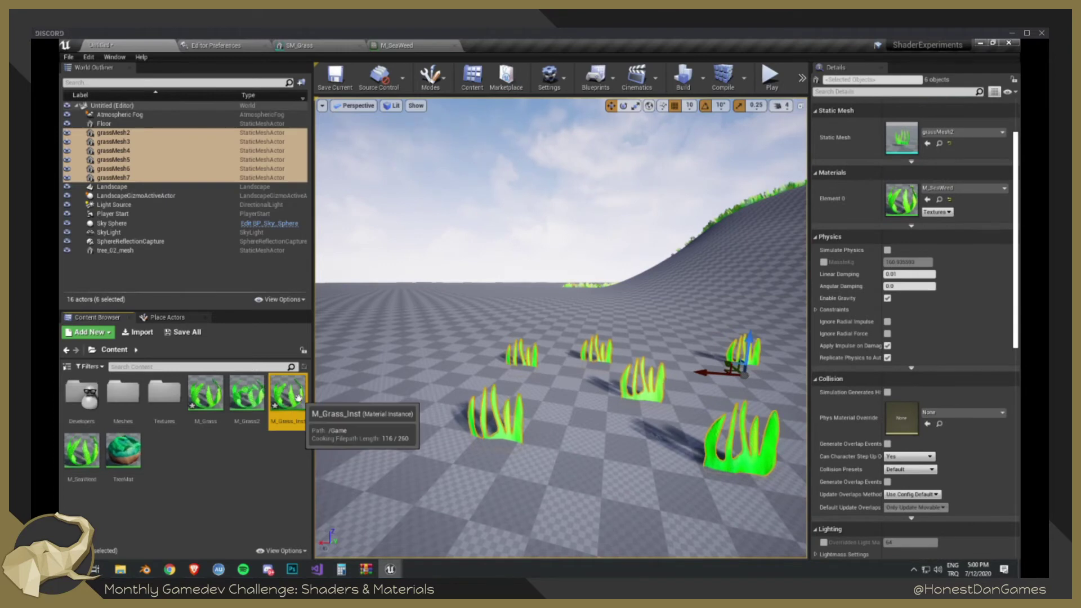
{"action": "double_click", "coordinate": [288, 394]}
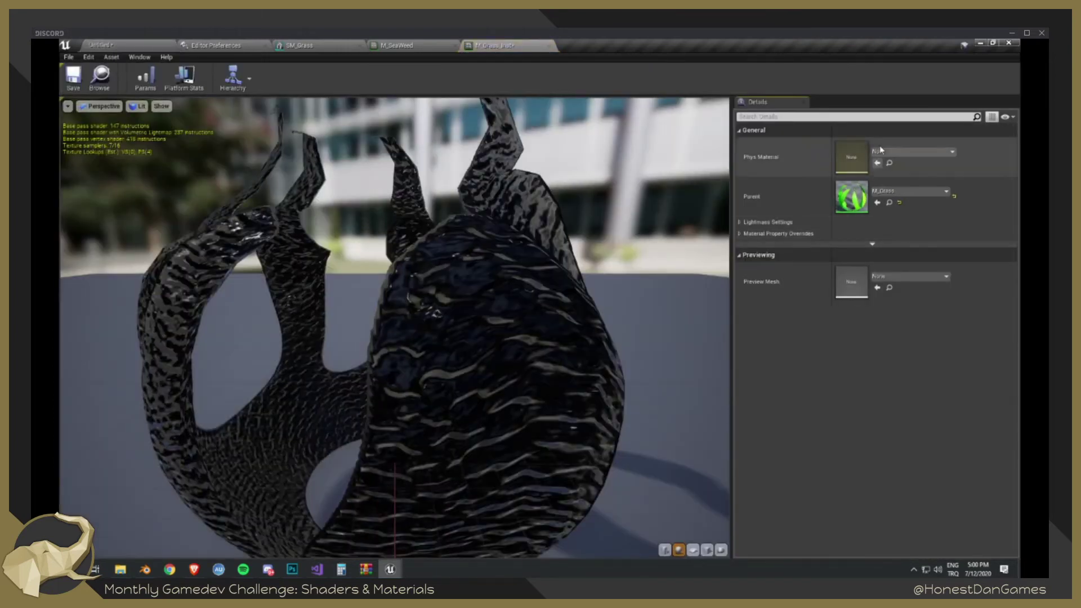
{"action": "left_click", "coordinate": [548, 45]}
{"action": "left_click", "coordinate": [82, 44]}
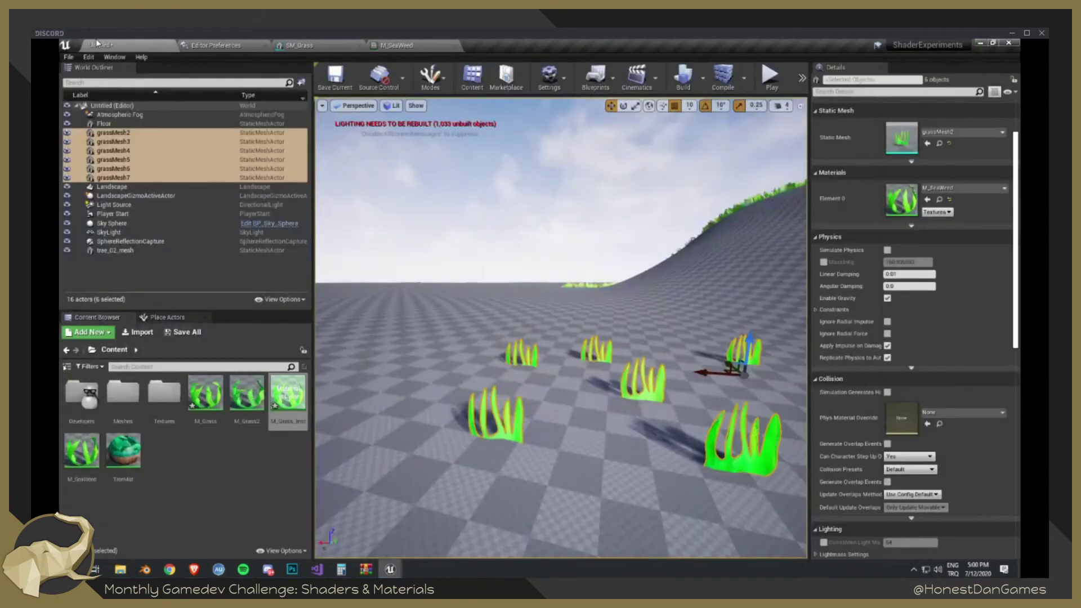
- Delete the material instance made from M_Grass
{"action": "left_click", "coordinate": [285, 395]}
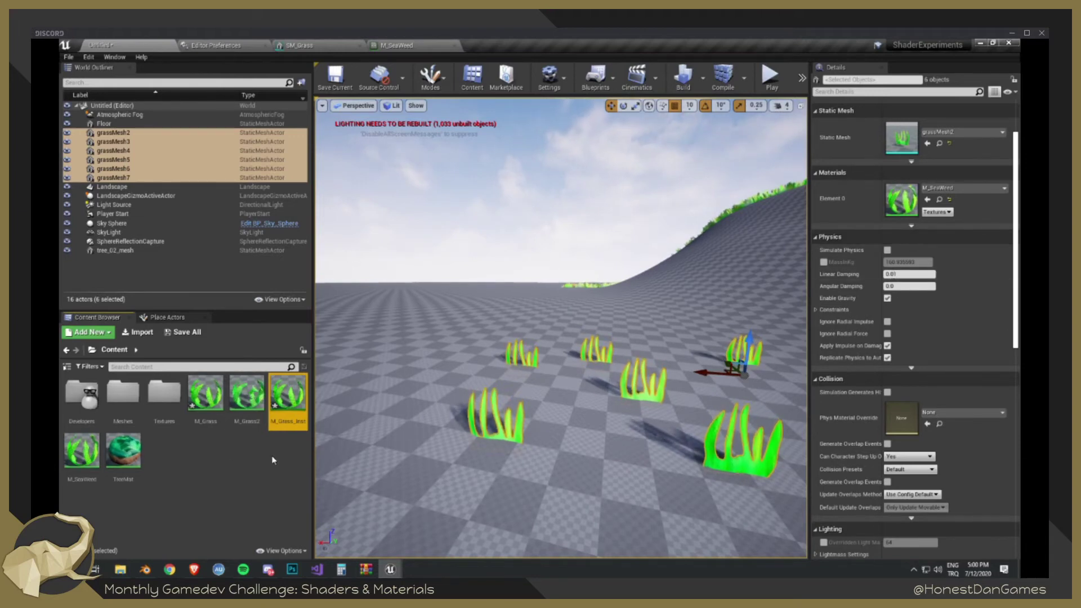
{"action": "key", "text": "Delete"}
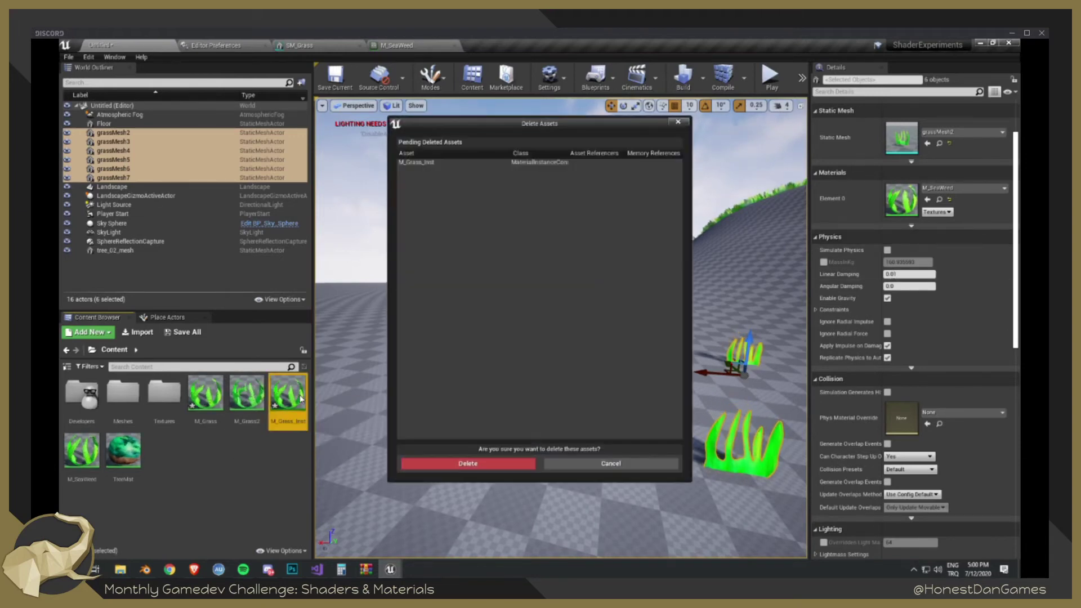
{"action": "left_click", "coordinate": [501, 464]}
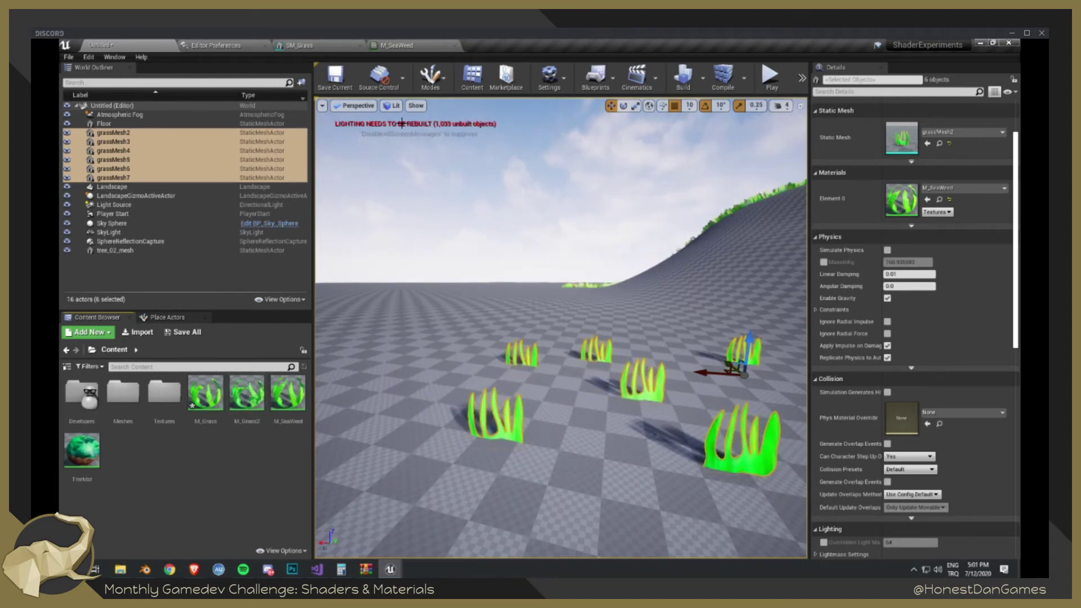
- Examine the seaweed meshes' movement up close in the level
{"action": "right_click_drag", "start_coordinate": [439, 163], "coordinate": [447, 188]}
{"action": "key", "text": "w"}
{"action": "key", "text": "s"}
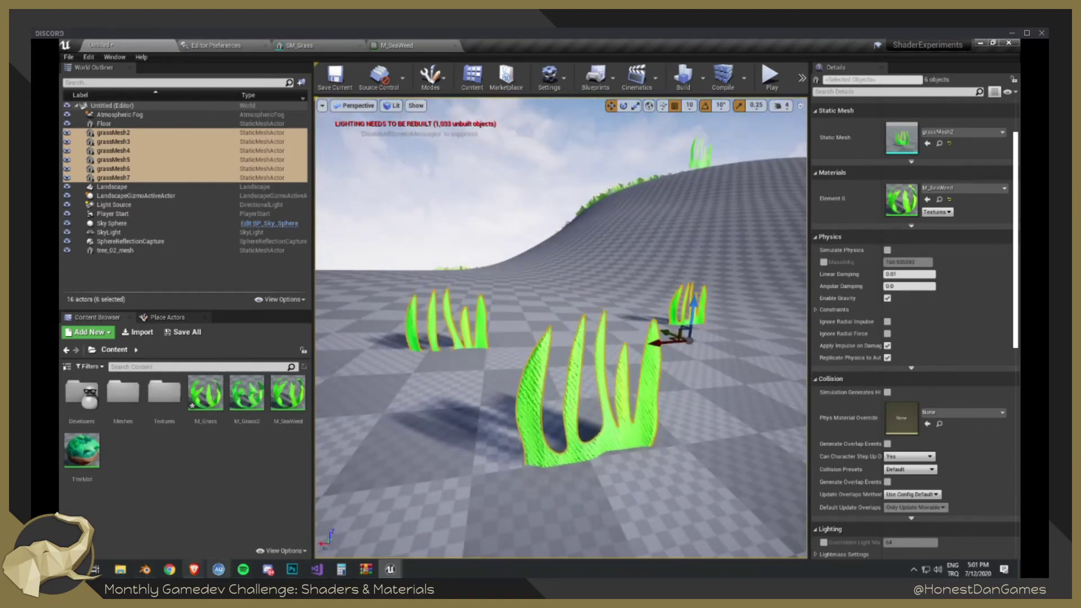
- Switch to the Brave browser and search the web for "unity shader code" in a new tab
{"action": "mouse_move", "coordinate": [193, 569]}
{"action": "left_click", "coordinate": [152, 550]}
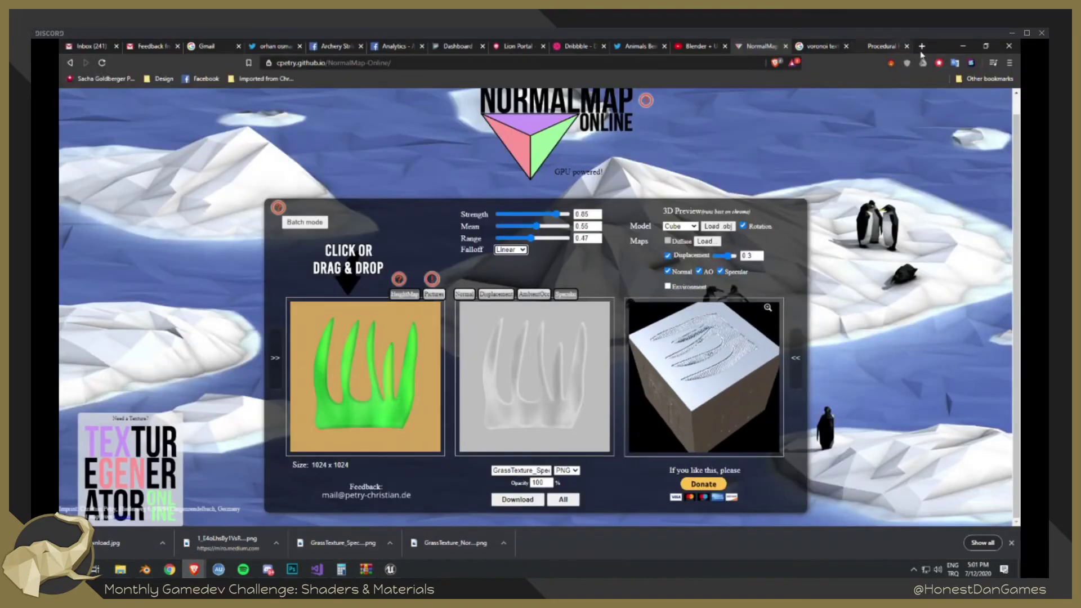
{"action": "left_click", "coordinate": [922, 46]}
{"action": "type", "text": "u"}
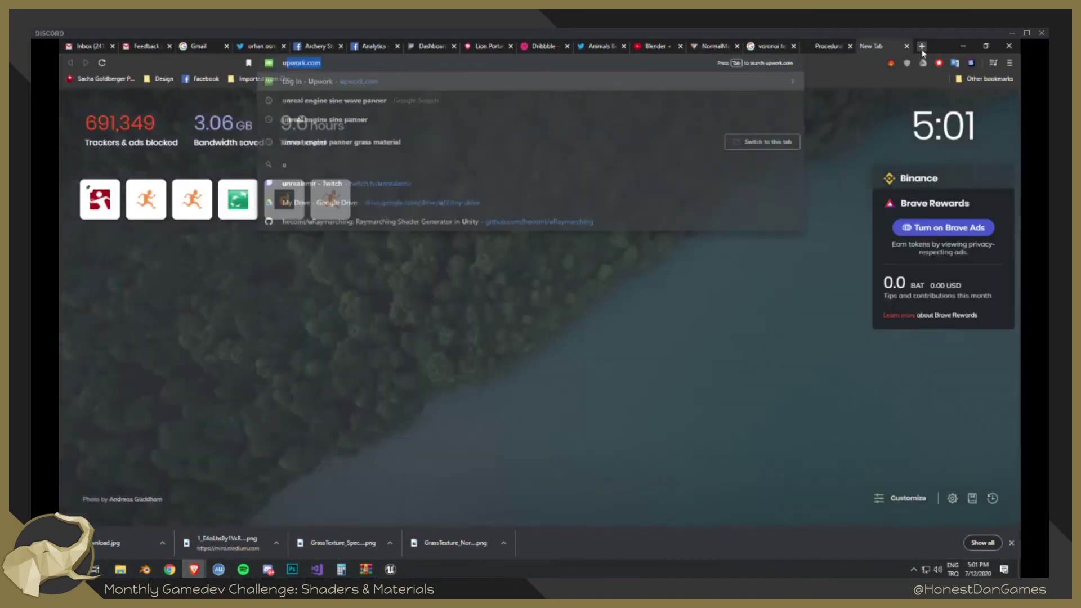
{"action": "type", "text": "nity shader code"}
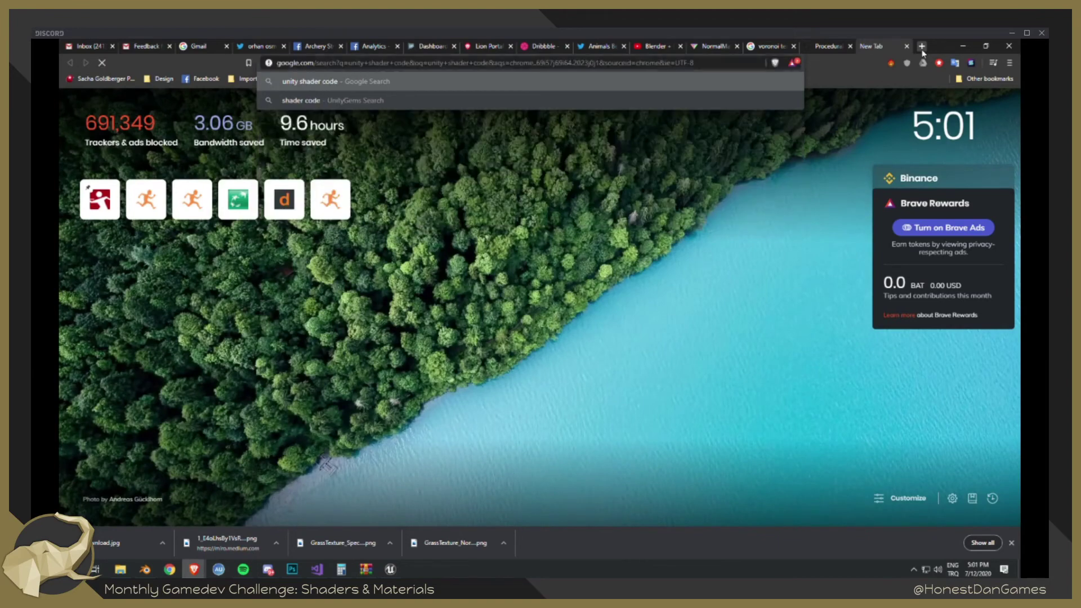
{"action": "key", "text": "Return"}
{"action": "scroll", "coordinate": [415, 251], "scroll_direction": "down", "scroll_amount": 3}
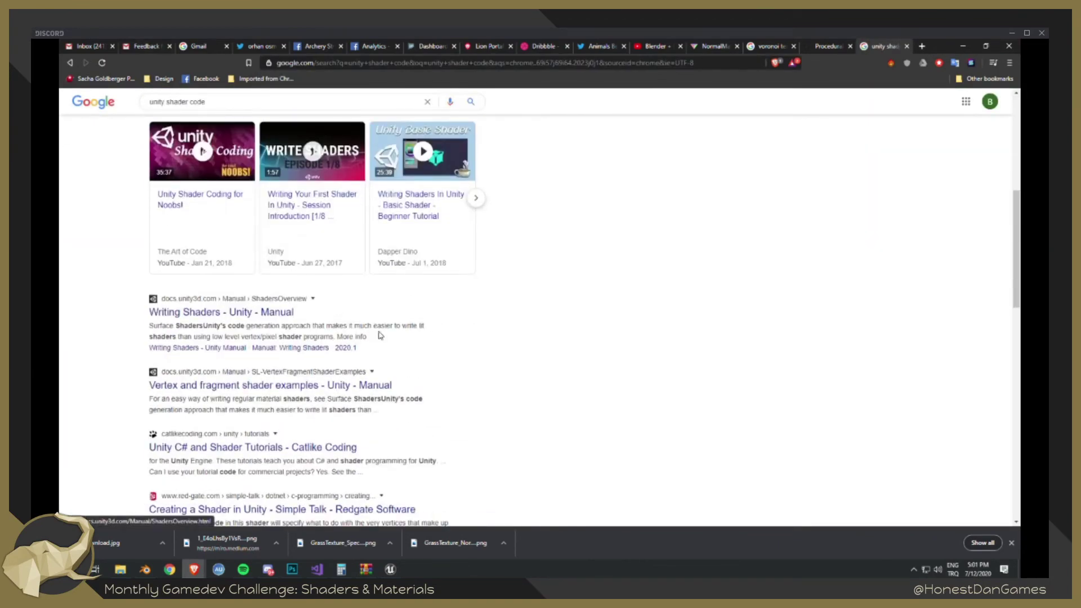
- Read Unity's Writing Shaders manual page and return to the search results
{"action": "left_click", "coordinate": [259, 313]}
{"action": "scroll", "coordinate": [779, 247], "scroll_direction": "down", "scroll_amount": 10}
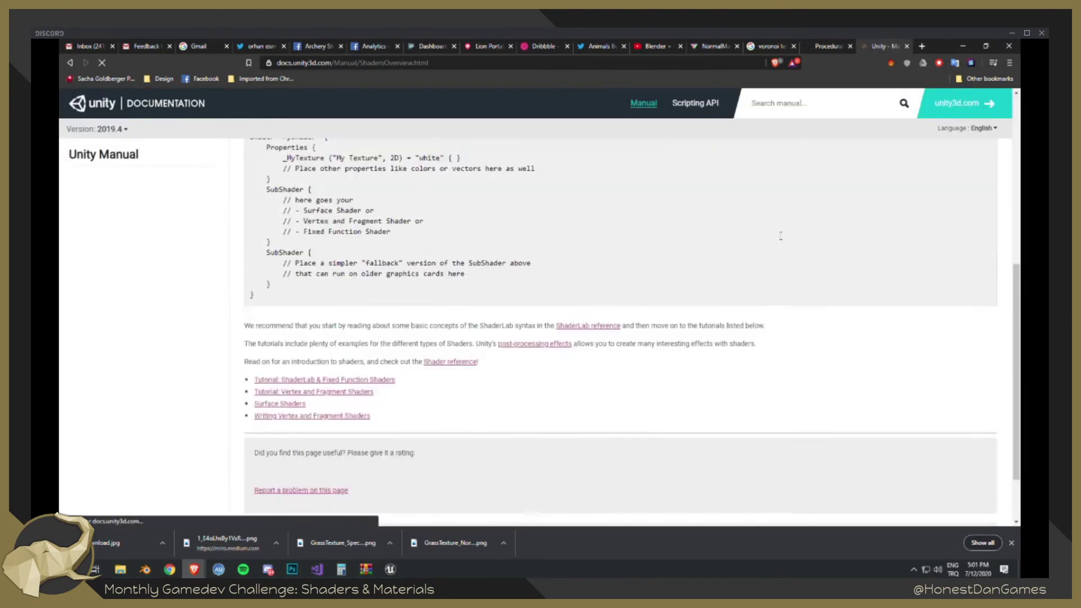
{"action": "scroll", "coordinate": [777, 270], "scroll_direction": "up", "scroll_amount": 2}
{"action": "scroll", "coordinate": [765, 279], "scroll_direction": "down", "scroll_amount": 3}
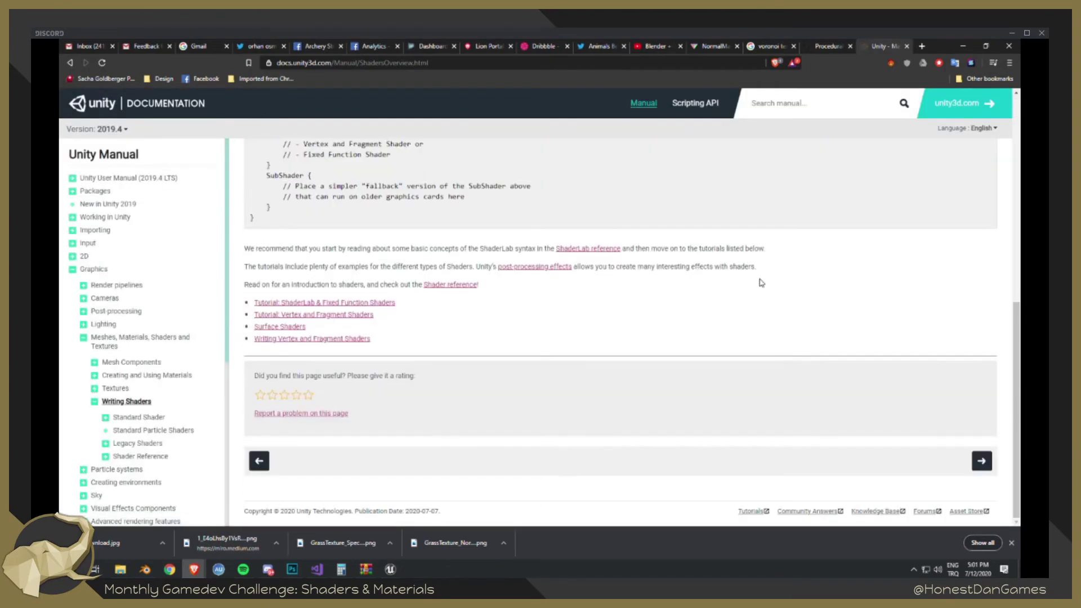
{"action": "left_click", "coordinate": [68, 63]}
{"action": "scroll", "coordinate": [490, 320], "scroll_direction": "down", "scroll_amount": 3}
{"action": "scroll", "coordinate": [223, 125], "scroll_direction": "up", "scroll_amount": 3}
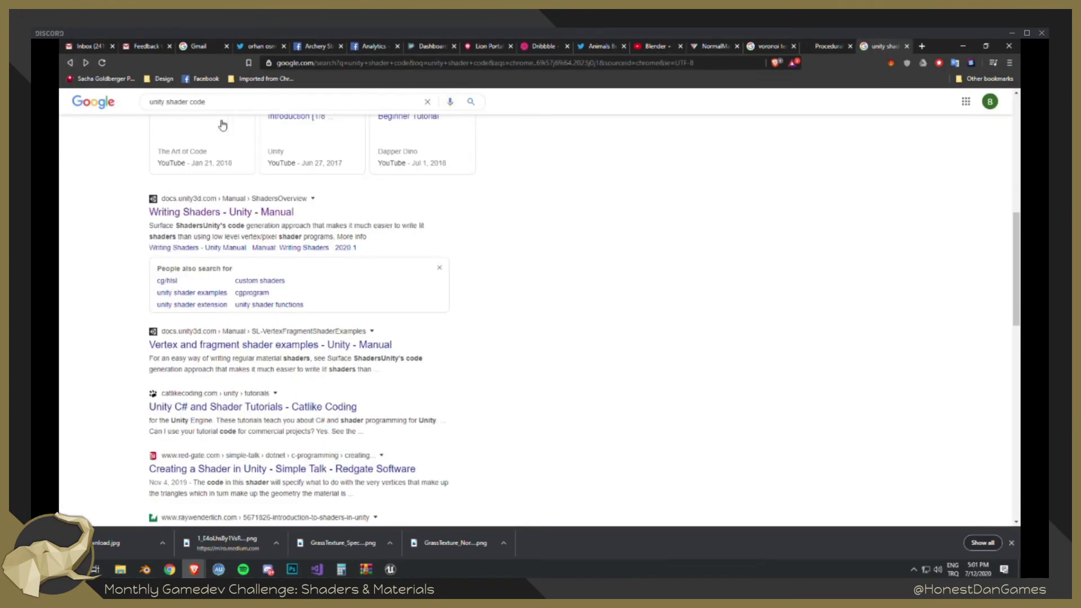
- Examine the sample shader code on Unity's Vertex and fragment shader examples page, and return to the Unreal level
{"action": "left_click", "coordinate": [277, 345]}
{"action": "scroll", "coordinate": [746, 246], "scroll_direction": "down", "scroll_amount": 5}
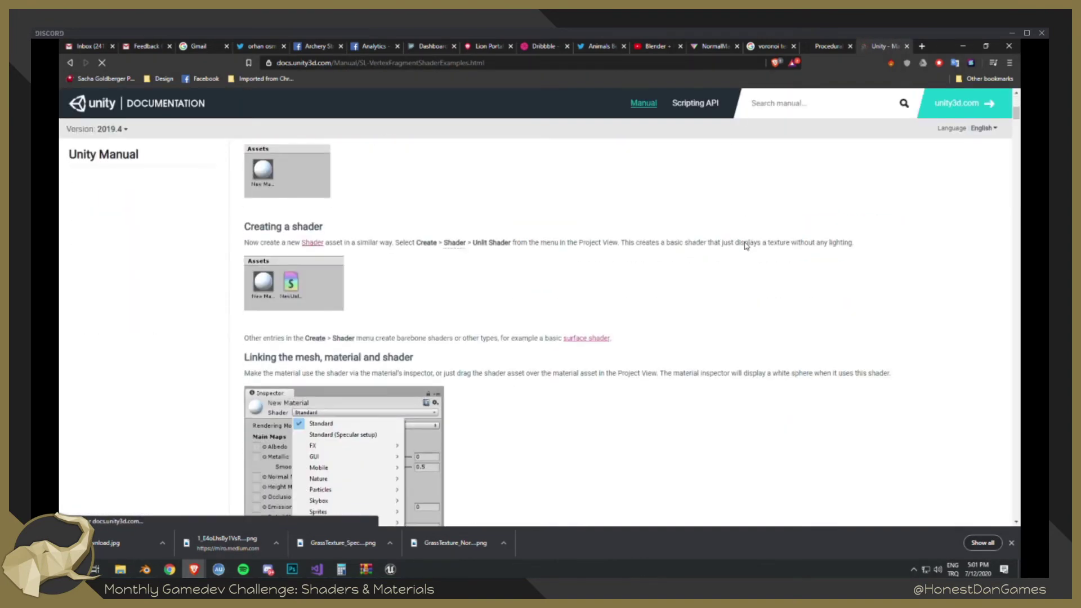
{"action": "scroll", "coordinate": [746, 246], "scroll_direction": "down", "scroll_amount": 15}
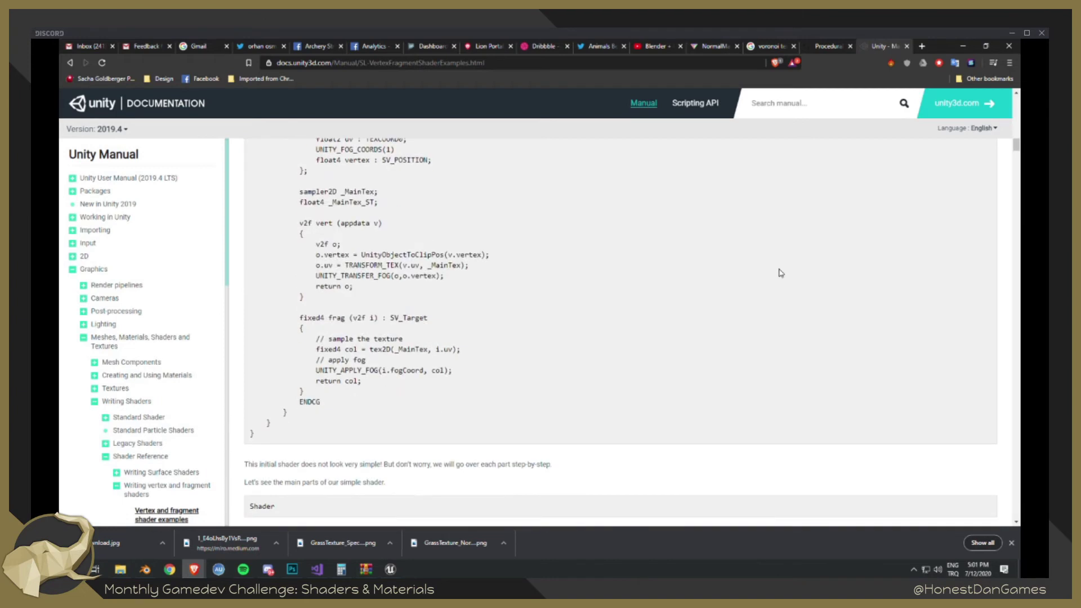
{"action": "scroll", "coordinate": [779, 273], "scroll_direction": "up", "scroll_amount": 1}
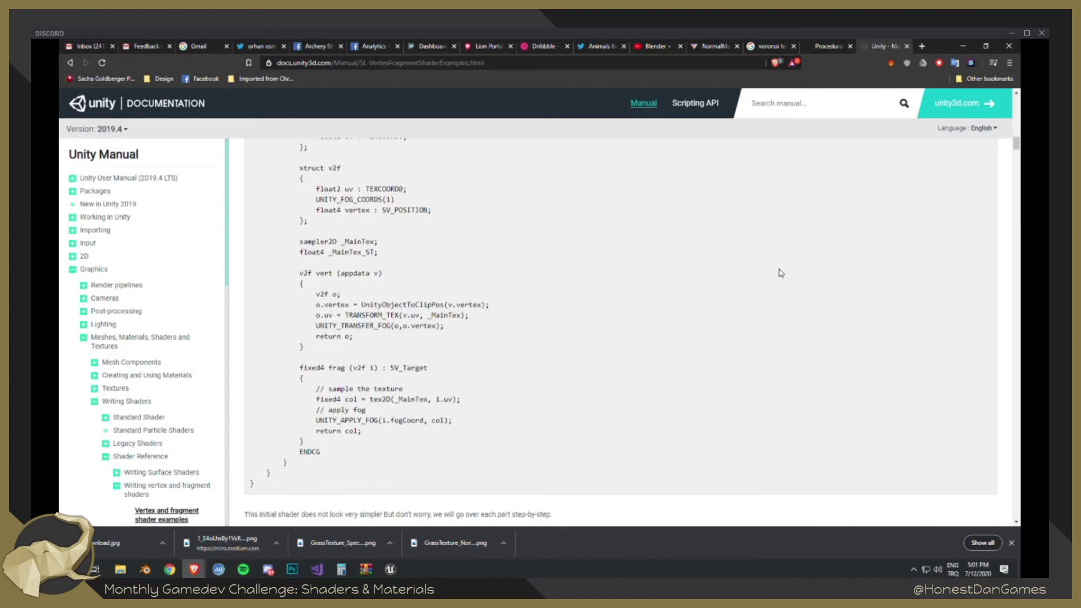
{"action": "scroll", "coordinate": [780, 273], "scroll_direction": "up", "scroll_amount": 3}
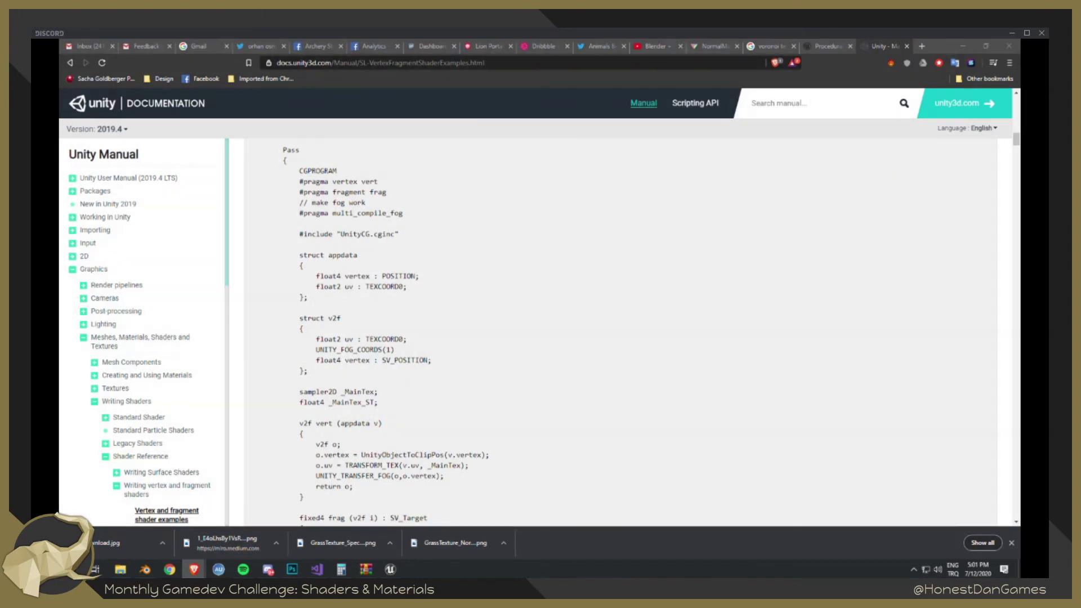
{"action": "left_click", "coordinate": [962, 46]}
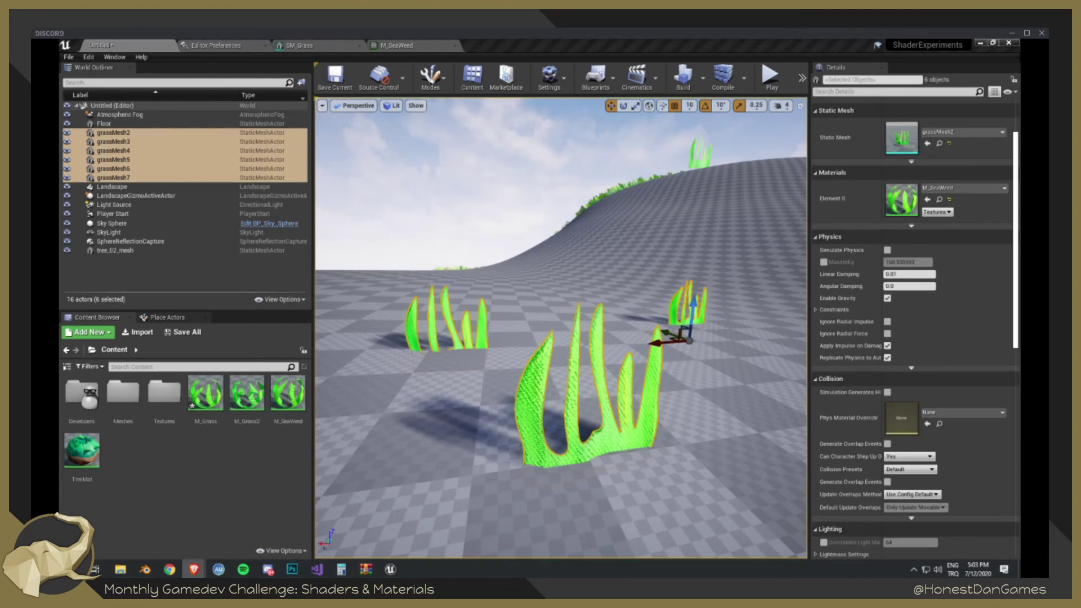
- Examine the grass foliage along the landscape hill from a distance
{"action": "right_click", "coordinate": [390, 241]}
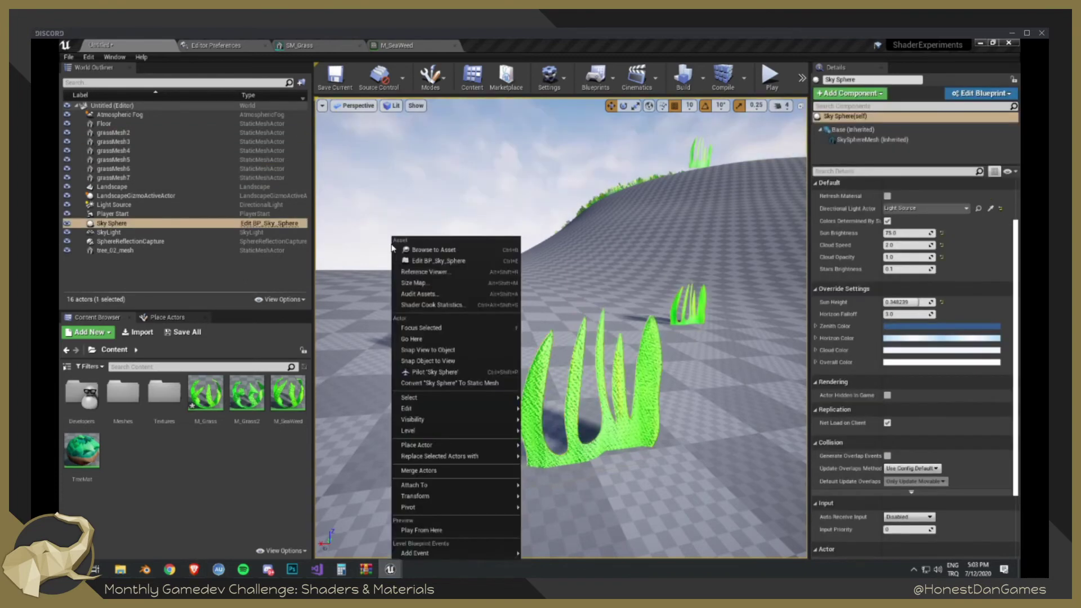
{"action": "right_click_drag", "start_coordinate": [455, 209], "coordinate": [381, 154]}
{"action": "key", "text": "s"}
{"action": "key", "text": "w"}
{"action": "key", "text": "w"}
{"action": "key", "text": "s"}
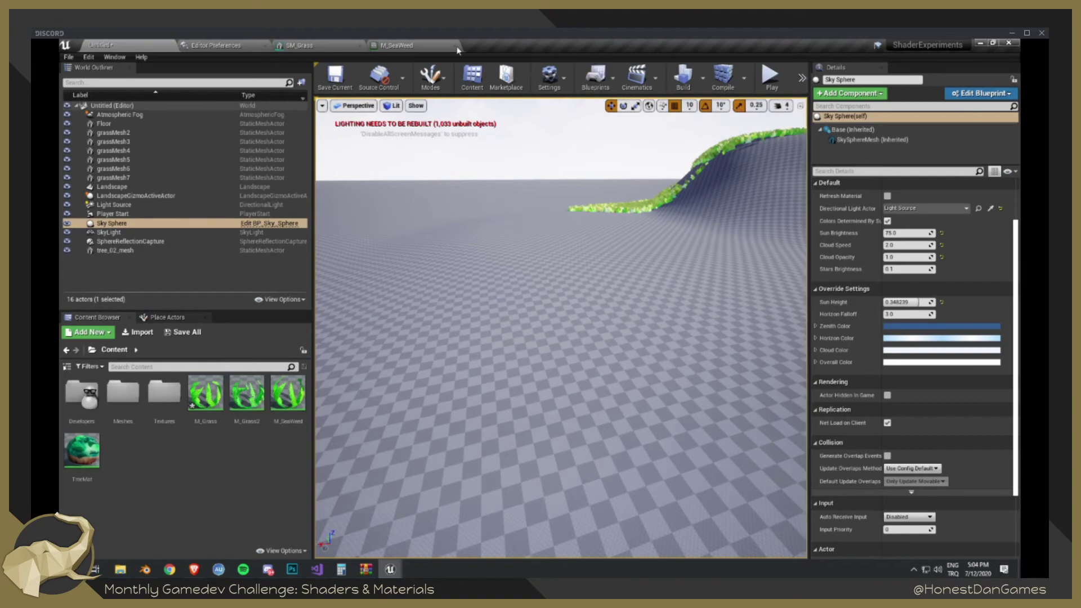
- Check the experimental editor preferences for Procedural Foliage and switch the level editor to Foliage mode
{"action": "left_click", "coordinate": [217, 44]}
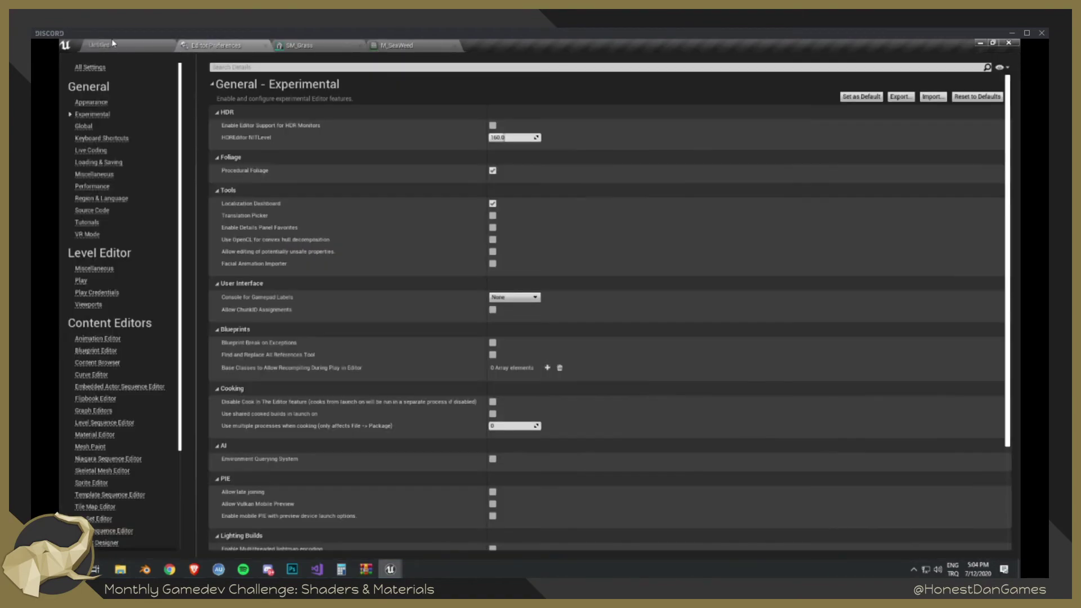
{"action": "left_click", "coordinate": [110, 42]}
{"action": "right_click_drag", "start_coordinate": [655, 197], "coordinate": [608, 184]}
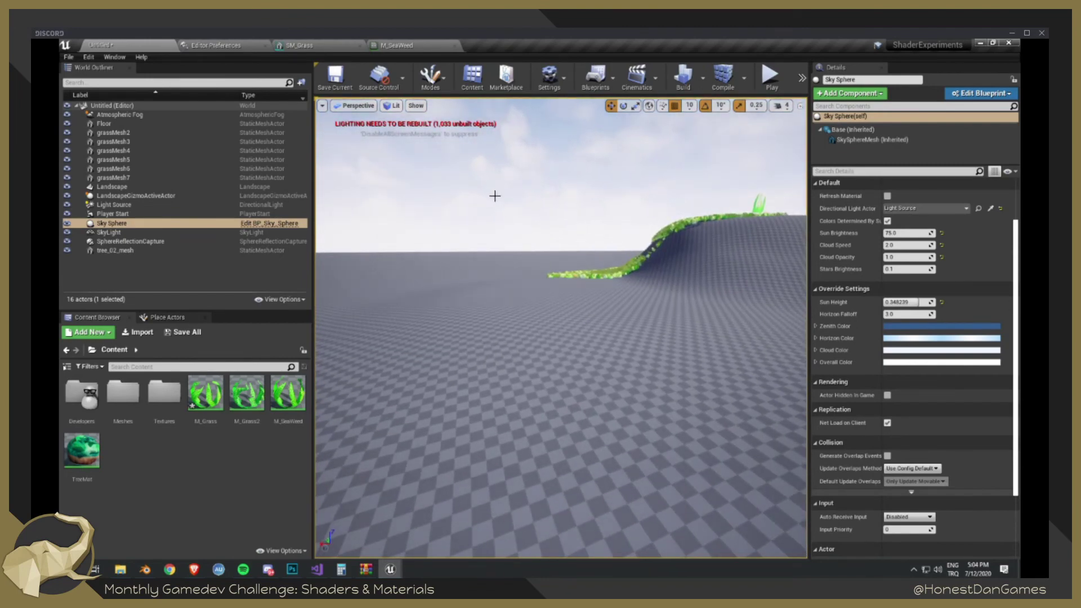
{"action": "left_click", "coordinate": [442, 85]}
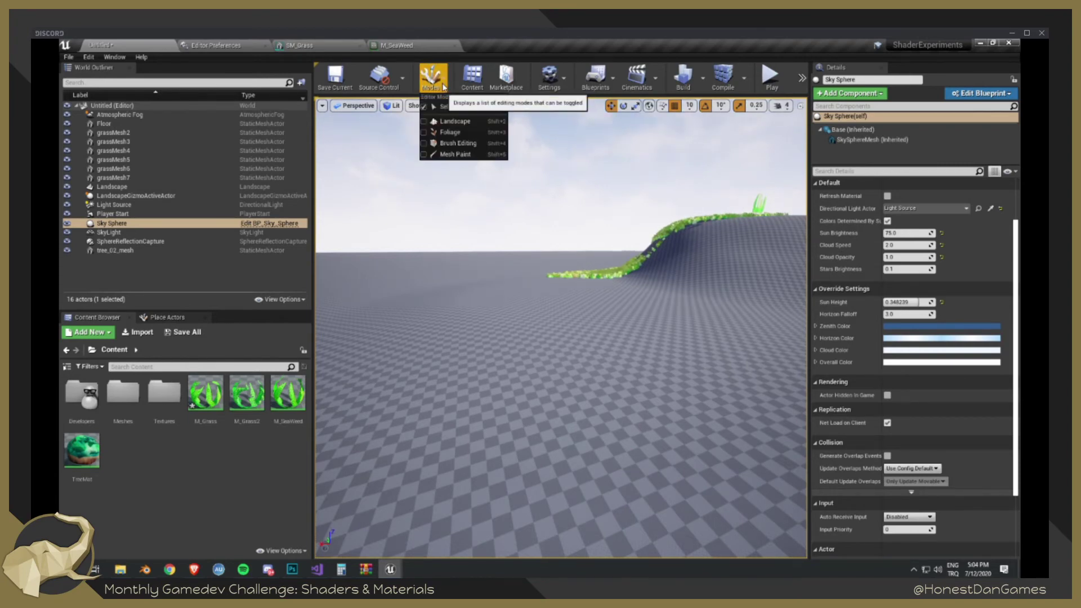
{"action": "left_click", "coordinate": [457, 131]}
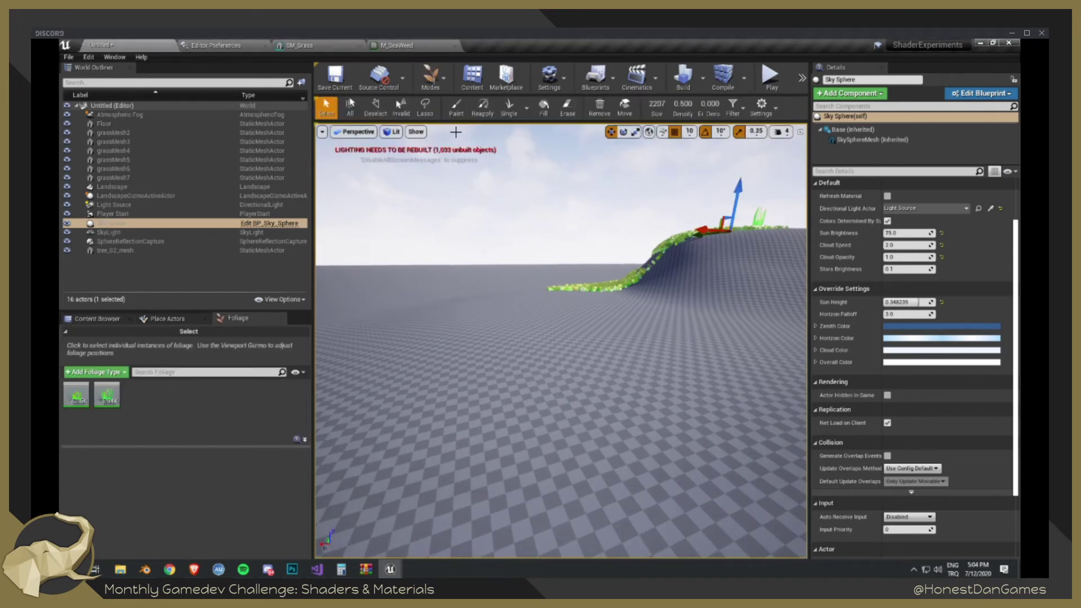
- Try to add the M_SeaWeed material from the Content folder to the foliage list, and check the options for adding a foliage type
{"action": "left_click", "coordinate": [98, 318]}
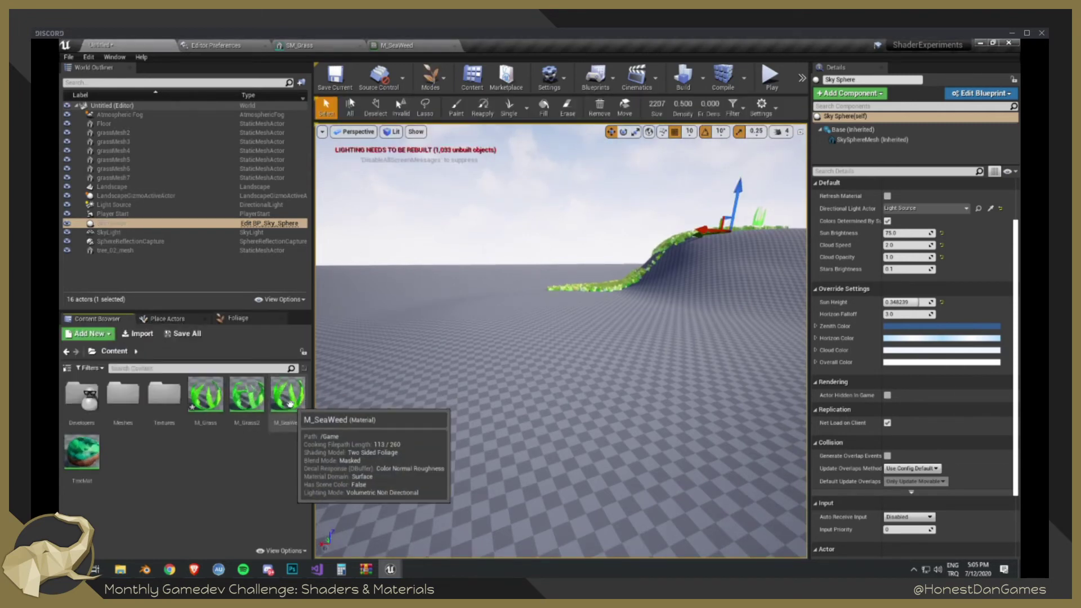
{"action": "left_click_drag", "start_coordinate": [287, 394], "coordinate": [233, 466]}
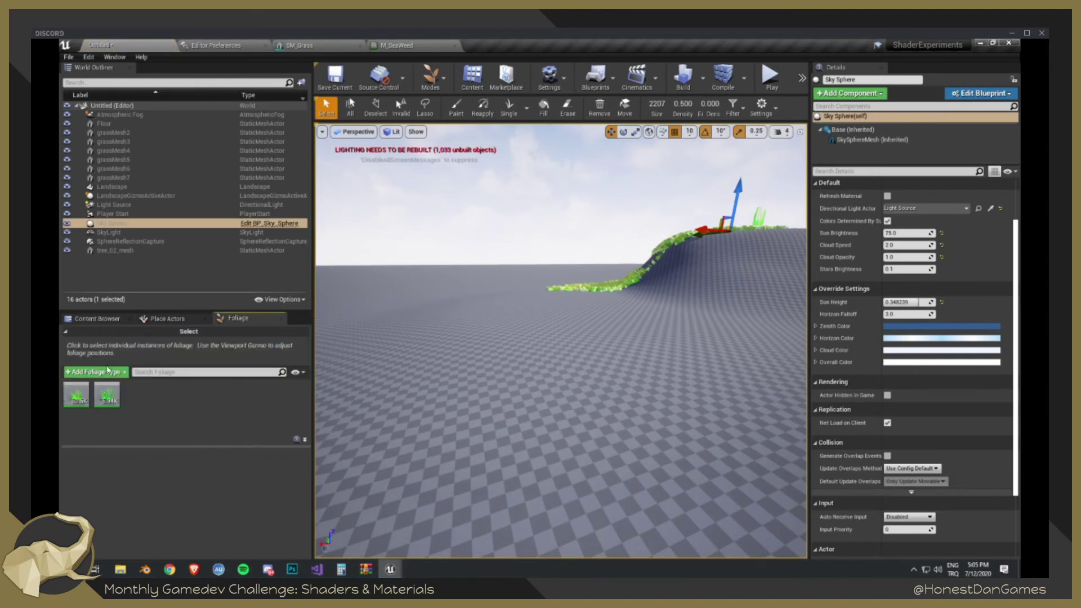
{"action": "left_click", "coordinate": [107, 372]}
{"action": "left_click", "coordinate": [186, 405]}
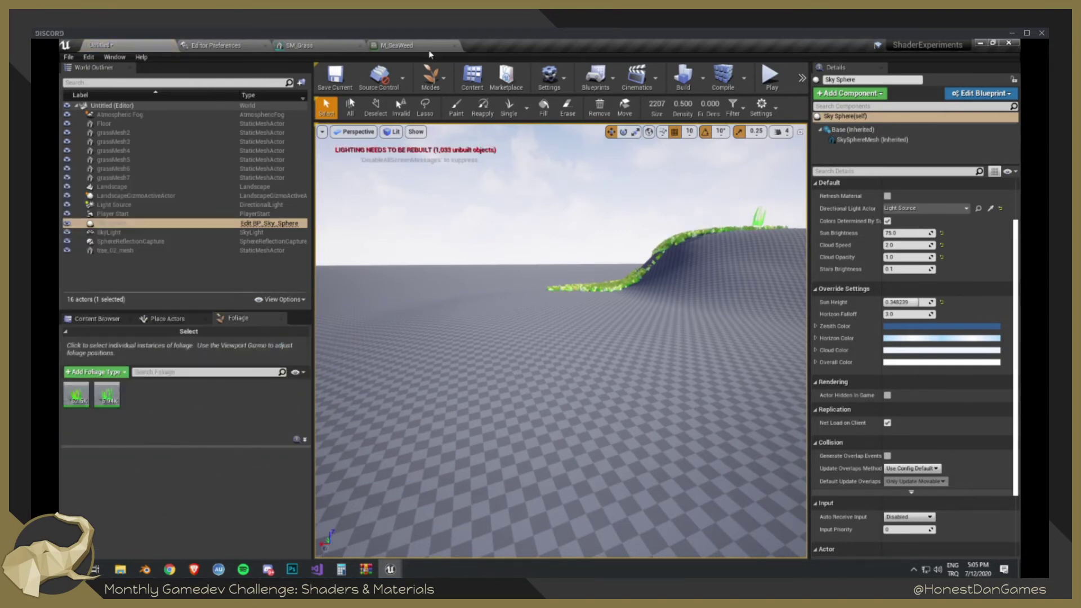
- Activate the foliage Paint tool and try to add the M_SeaWeed material from the Content folder as a paintable foliage type
{"action": "left_click", "coordinate": [456, 106]}
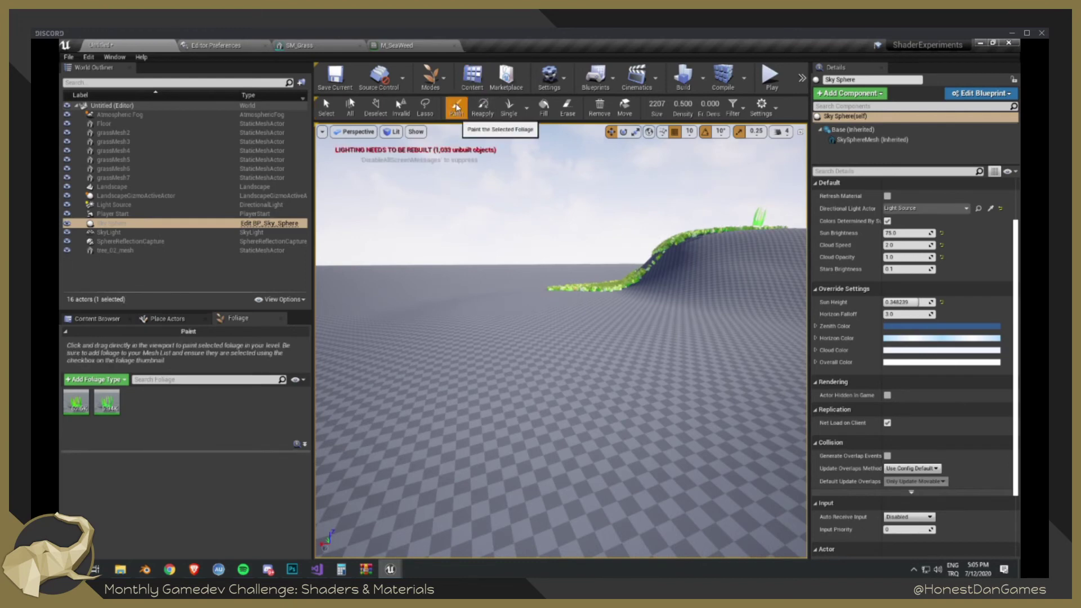
{"action": "left_click", "coordinate": [90, 380]}
{"action": "left_click", "coordinate": [91, 381]}
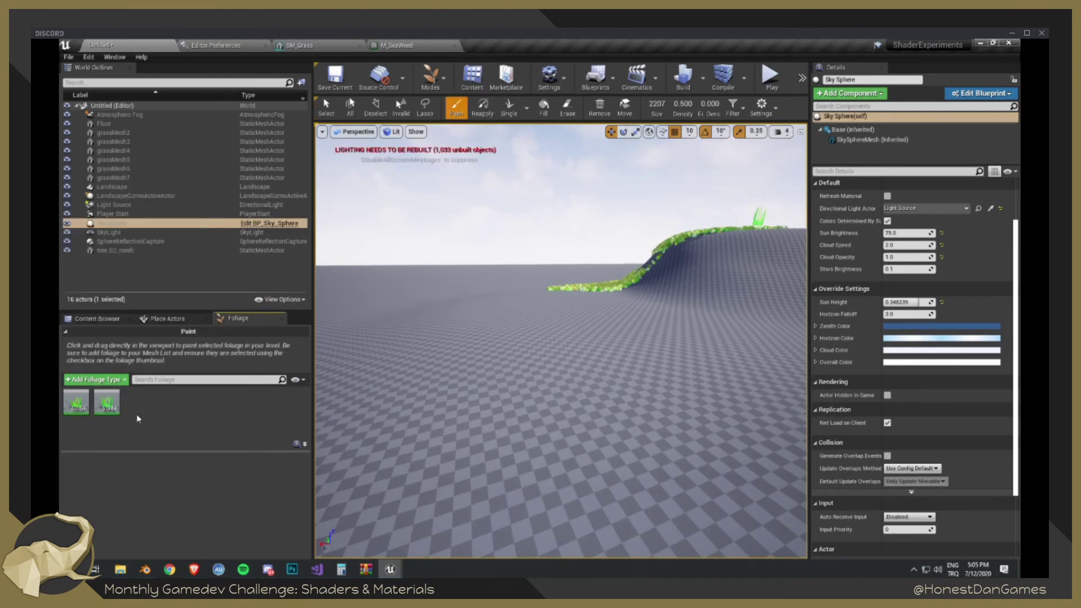
{"action": "left_click", "coordinate": [105, 320]}
{"action": "left_click_drag", "start_coordinate": [288, 394], "coordinate": [138, 439]}
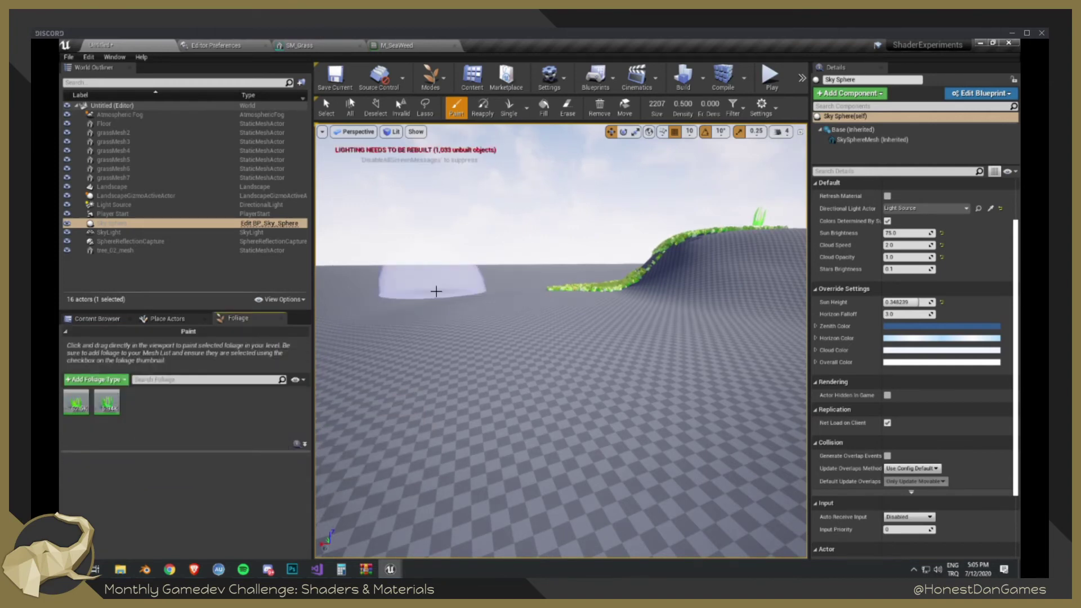
- Return to the project's Content folder to look for a foliage mesh in the Meshes folder
{"action": "left_click", "coordinate": [116, 319]}
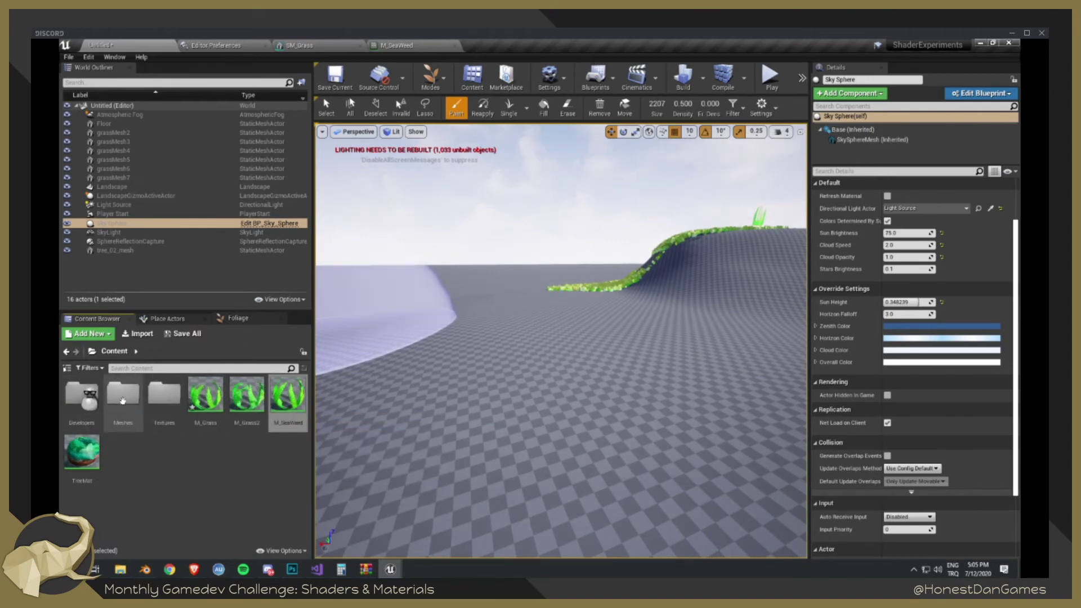
- Select the grassMesh2 foliage type and bring up its painting settings
{"action": "double_click", "coordinate": [164, 393]}
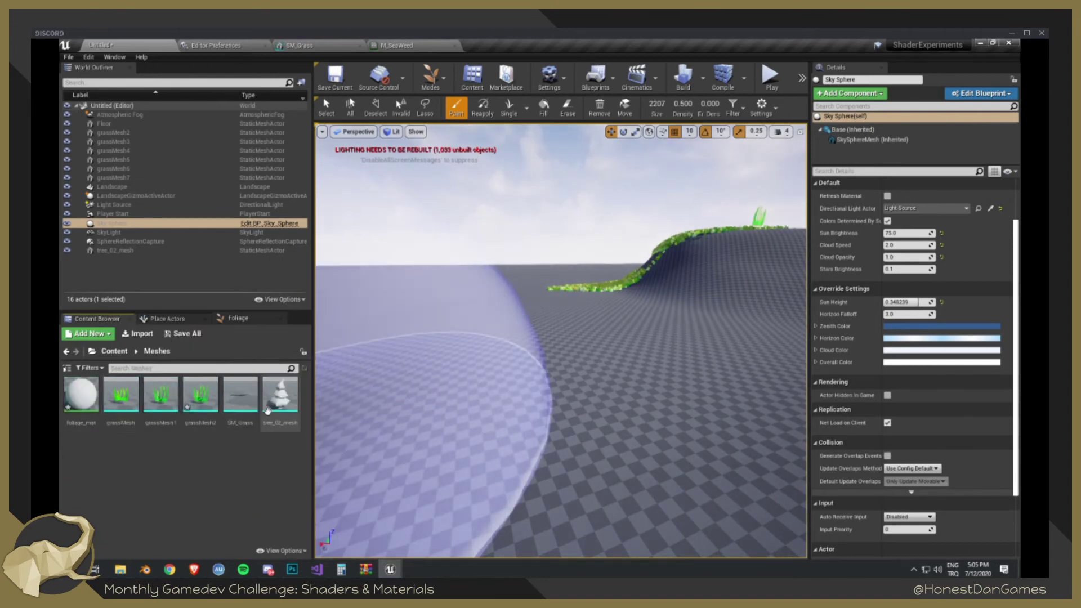
{"action": "left_click_drag", "start_coordinate": [214, 392], "coordinate": [199, 427]}
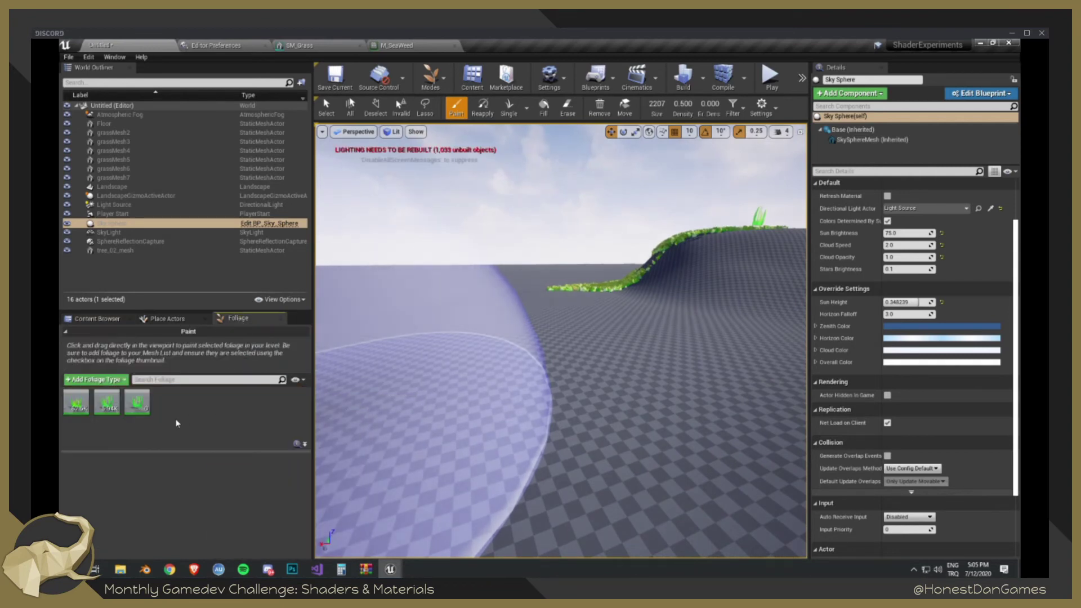
{"action": "left_click", "coordinate": [145, 409]}
{"action": "scroll", "coordinate": [222, 502], "scroll_direction": "down", "scroll_amount": 3}
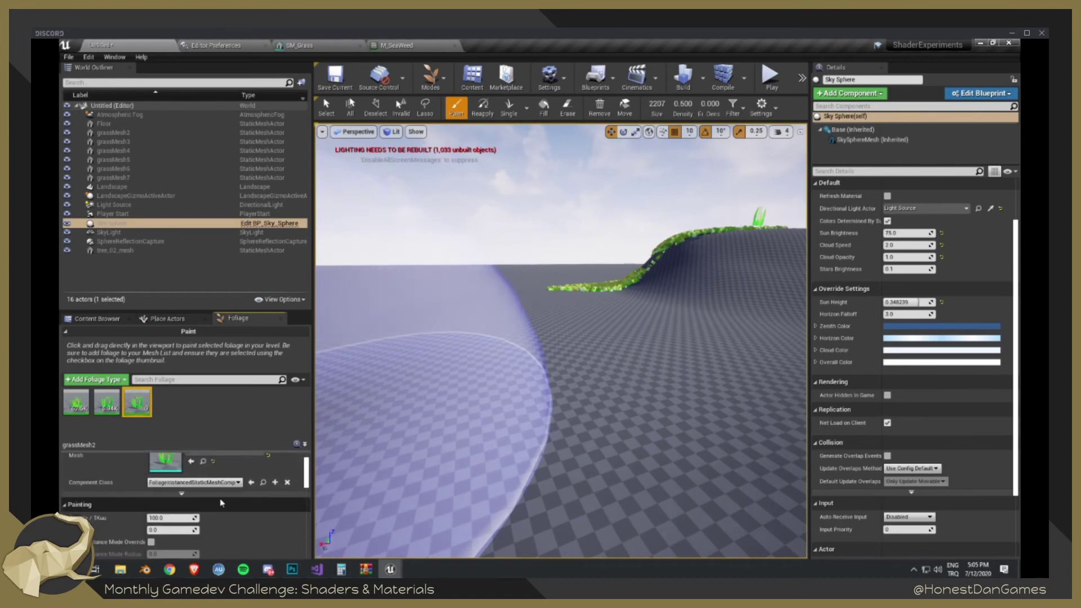
- Try a brush stroke of grassMesh2 foliage on the bare landscape, and undo it
{"action": "mouse_move", "coordinate": [528, 434]}
{"action": "left_mouse_down"}
{"action": "mouse_move", "coordinate": [482, 456]}
{"action": "mouse_move", "coordinate": [555, 337]}
{"action": "mouse_move", "coordinate": [319, 360]}
{"action": "mouse_move", "coordinate": [510, 363]}
{"action": "left_mouse_up"}
{"action": "mouse_move", "coordinate": [555, 355]}
{"action": "right_mouse_down"}
{"action": "mouse_move", "coordinate": [648, 358]}
{"action": "mouse_move", "coordinate": [556, 355]}
{"action": "mouse_move", "coordinate": [597, 391]}
{"action": "mouse_move", "coordinate": [523, 360]}
{"action": "mouse_move", "coordinate": [451, 391]}
{"action": "right_mouse_up"}
{"action": "key", "text": "ctrl+z"}
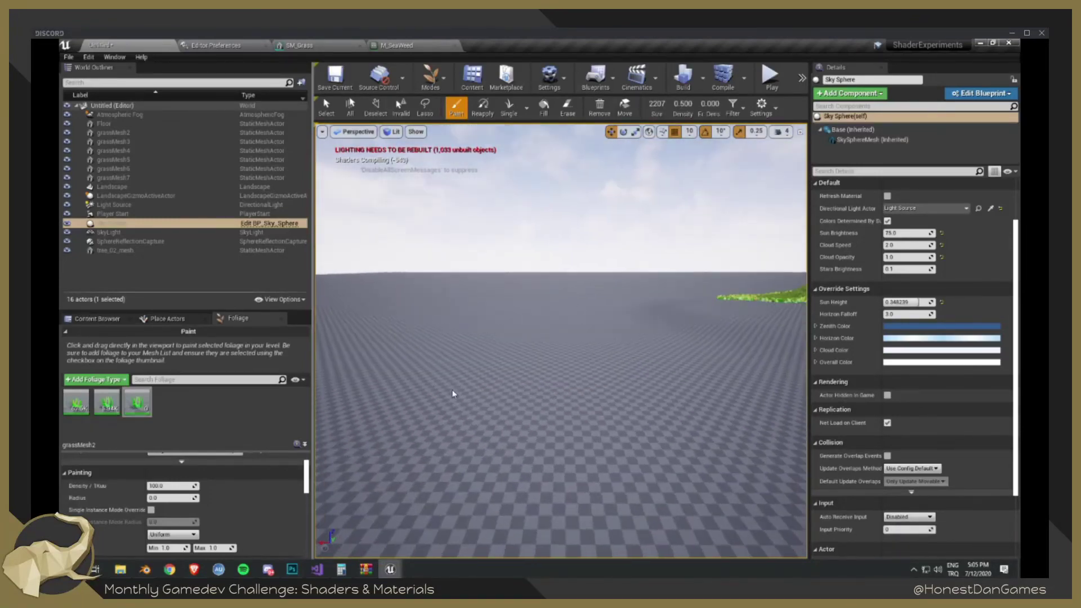
- Set grassMesh2's Scale X range to 0.5 minimum and 1.5 maximum, and paint a patch of grass on the landscape
{"action": "scroll", "coordinate": [166, 516], "scroll_direction": "down", "scroll_amount": 3}
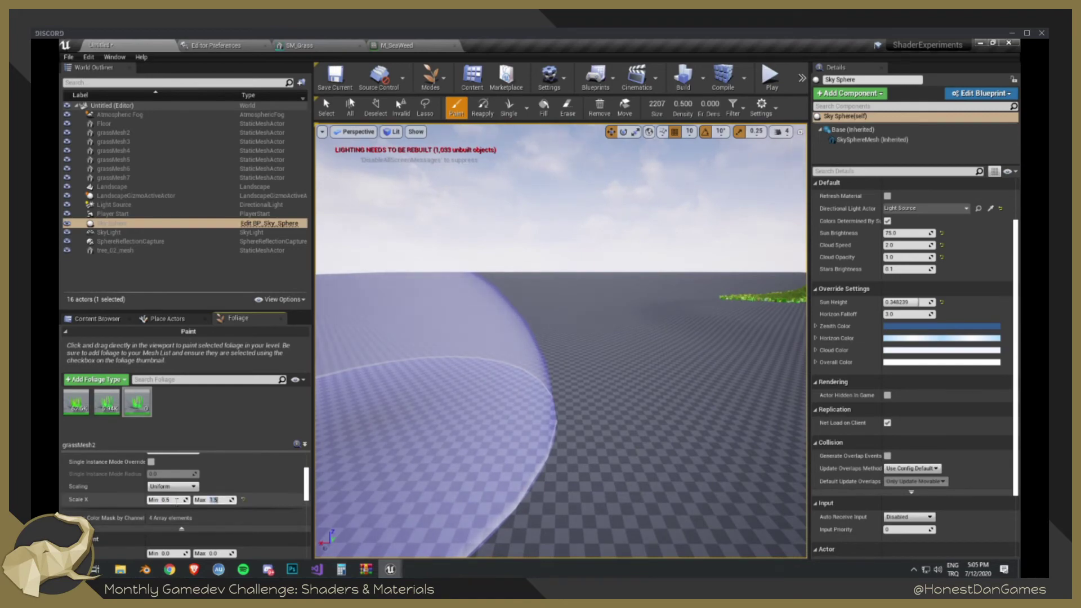
{"action": "left_click_drag", "start_coordinate": [555, 445], "coordinate": [538, 386]}
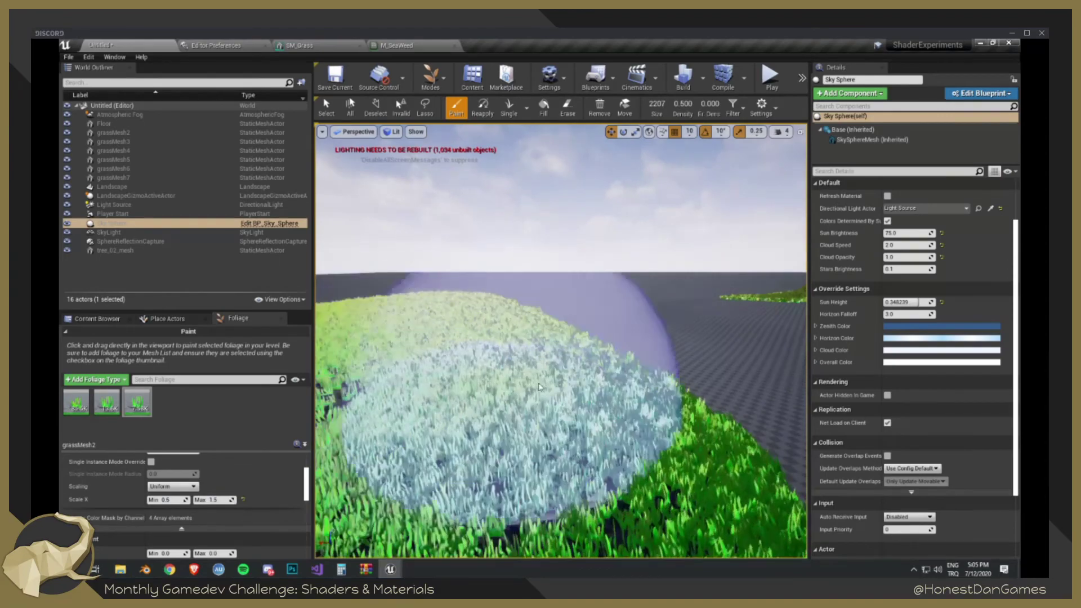
- Inspect the painted grass and the surrounding hills from several viewpoints
{"action": "mouse_move", "coordinate": [461, 409]}
{"action": "right_mouse_down"}
{"action": "mouse_move", "coordinate": [450, 450]}
{"action": "mouse_move", "coordinate": [462, 413]}
{"action": "mouse_move", "coordinate": [478, 413]}
{"action": "mouse_move", "coordinate": [478, 388]}
{"action": "mouse_move", "coordinate": [502, 414]}
{"action": "mouse_move", "coordinate": [489, 397]}
{"action": "mouse_move", "coordinate": [465, 401]}
{"action": "mouse_move", "coordinate": [464, 389]}
{"action": "mouse_move", "coordinate": [591, 390]}
{"action": "mouse_move", "coordinate": [601, 403]}
{"action": "mouse_move", "coordinate": [563, 397]}
{"action": "right_mouse_up"}
{"action": "key", "text": "w"}
{"action": "key", "text": "w"}
{"action": "key", "text": "w"}
{"action": "key", "text": "w"}
{"action": "key", "text": "w"}
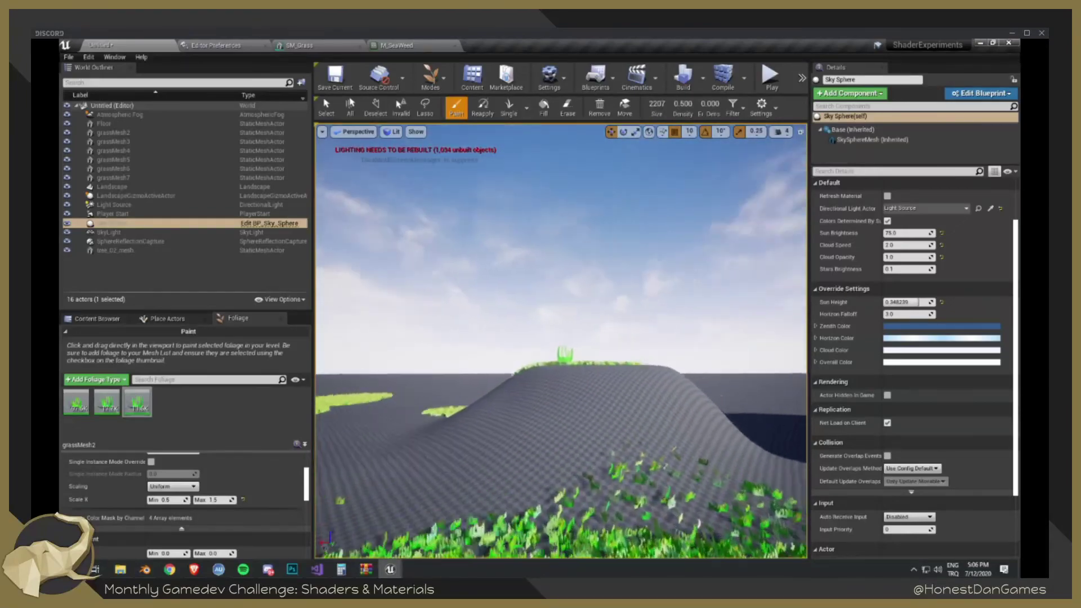
{"action": "right_click_drag", "start_coordinate": [560, 340], "coordinate": [233, 300]}
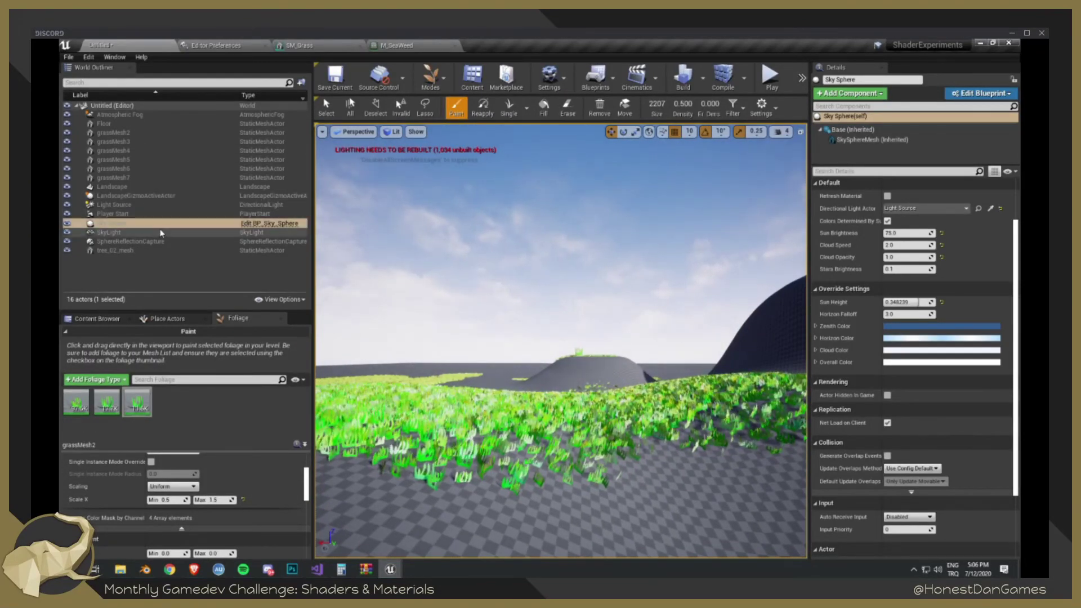
{"action": "double_click", "coordinate": [113, 224]}
{"action": "mouse_move", "coordinate": [421, 379]}
{"action": "right_mouse_down"}
{"action": "mouse_move", "coordinate": [555, 372]}
{"action": "mouse_move", "coordinate": [408, 377]}
{"action": "mouse_move", "coordinate": [478, 372]}
{"action": "right_mouse_up"}
{"action": "key", "text": "s"}
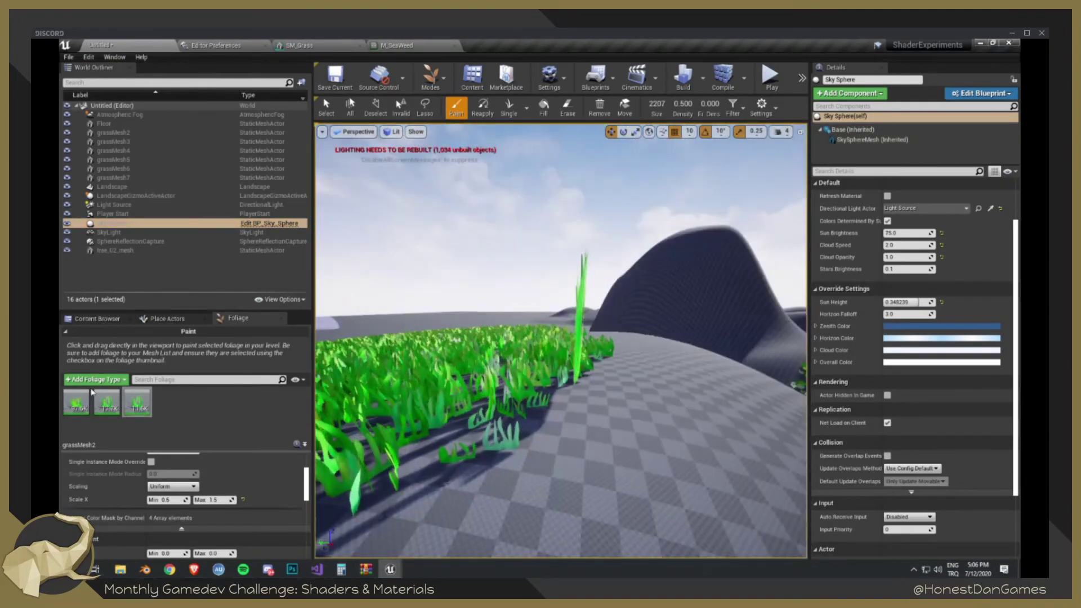
- Place a tree_02_mesh from the Meshes folder on the ground beside the grass
{"action": "left_click", "coordinate": [93, 318]}
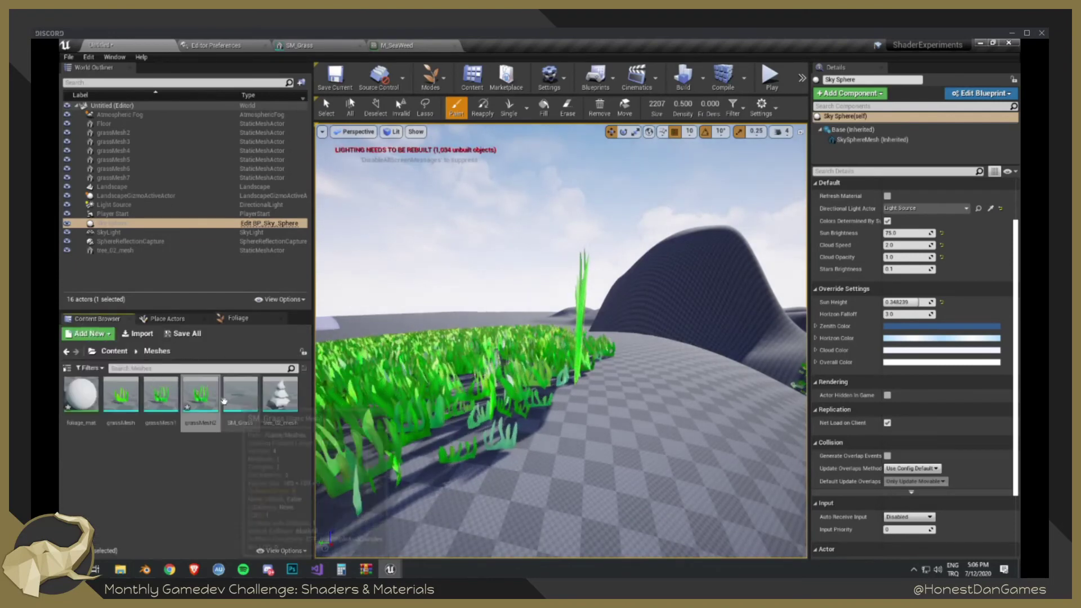
{"action": "left_click_drag", "start_coordinate": [279, 397], "coordinate": [579, 450]}
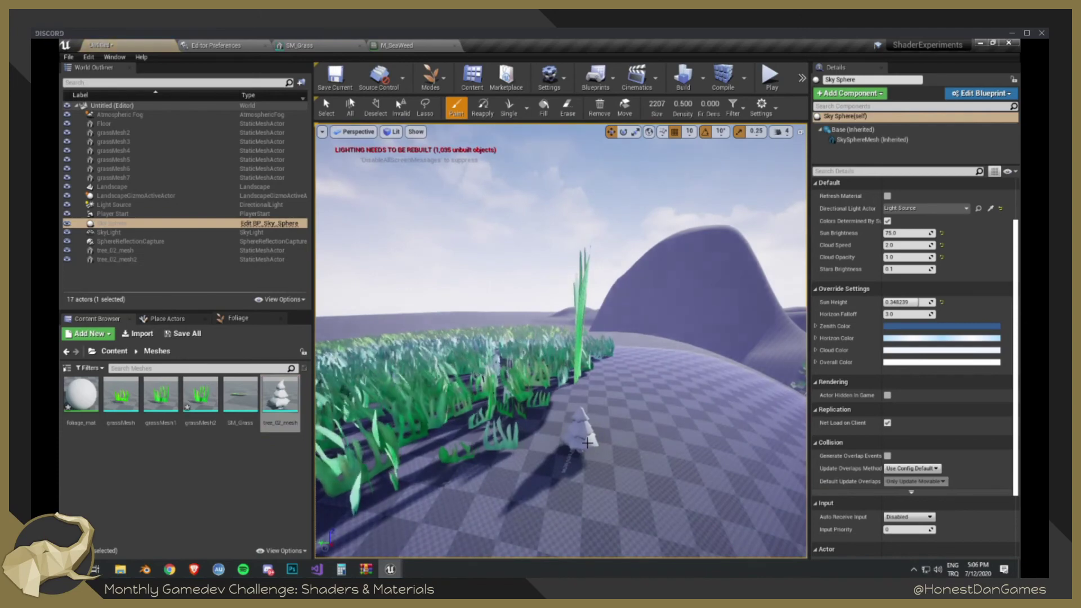
{"action": "key", "text": "r"}
{"action": "left_click", "coordinate": [484, 394]}
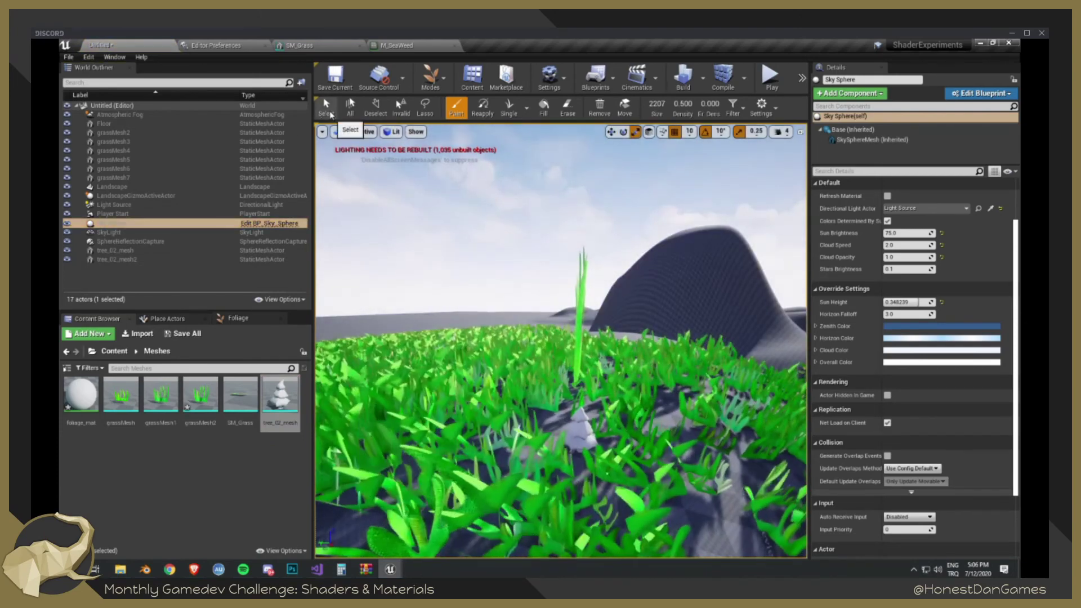
- Leave Foliage mode for Select mode and scale up the newly placed tree
{"action": "left_click", "coordinate": [330, 112]}
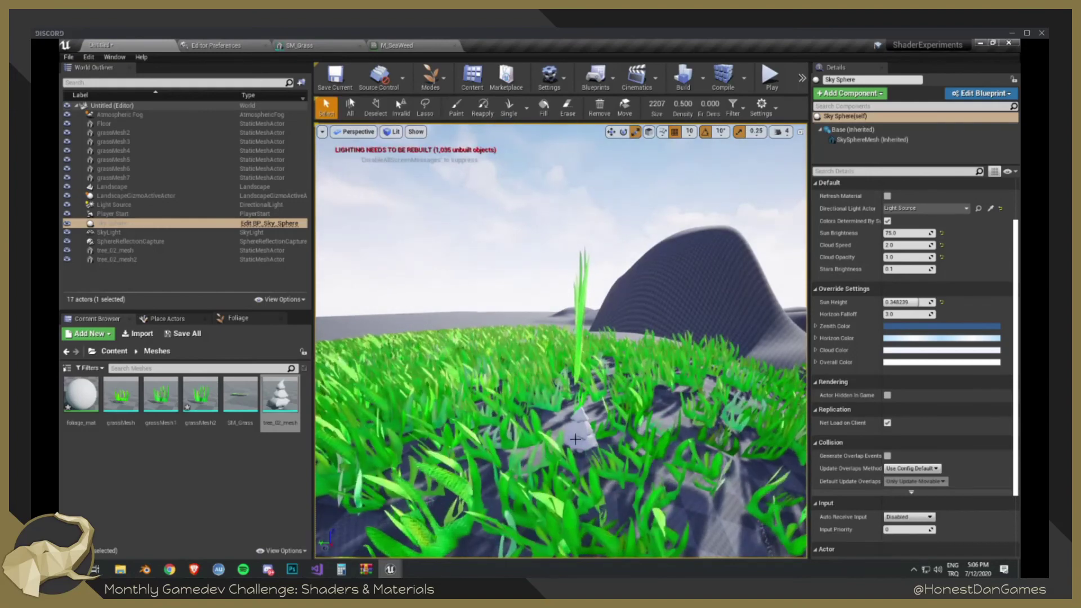
{"action": "left_click", "coordinate": [432, 84]}
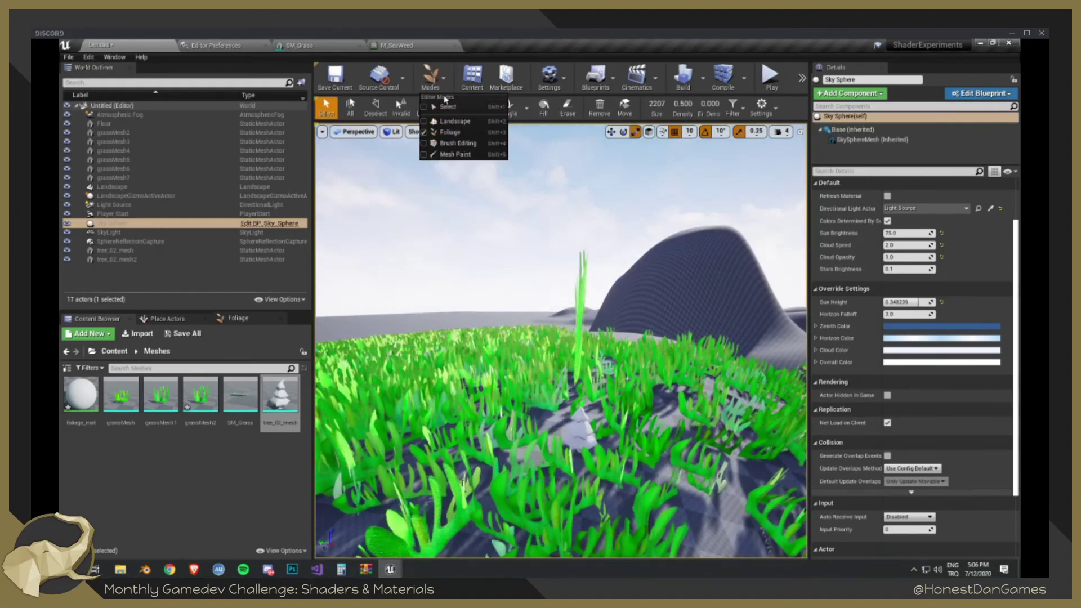
{"action": "left_click", "coordinate": [441, 107]}
{"action": "left_click", "coordinate": [580, 428]}
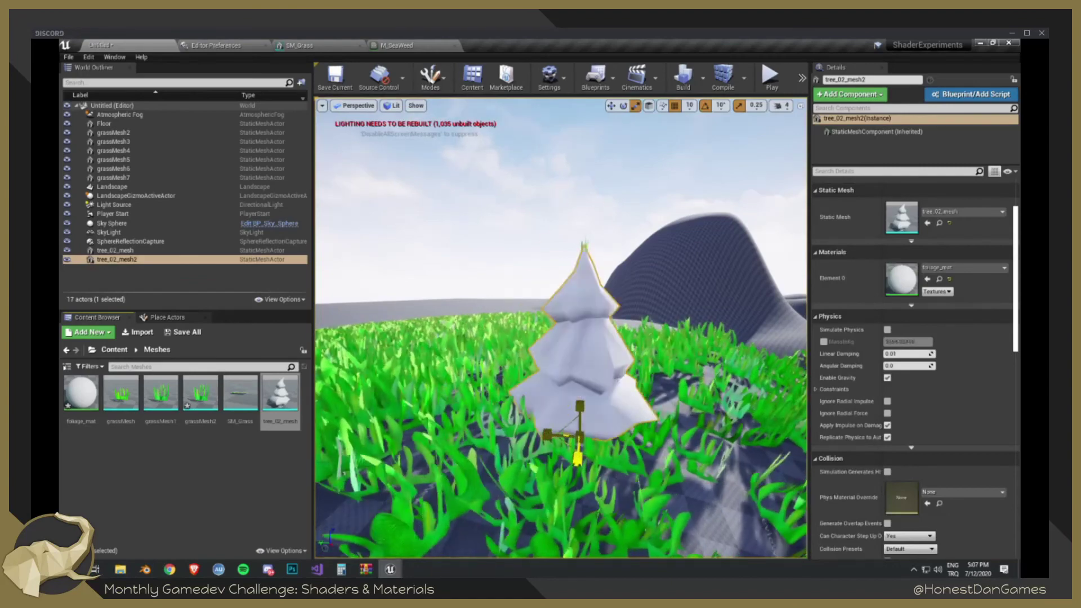
{"action": "key", "text": "f"}
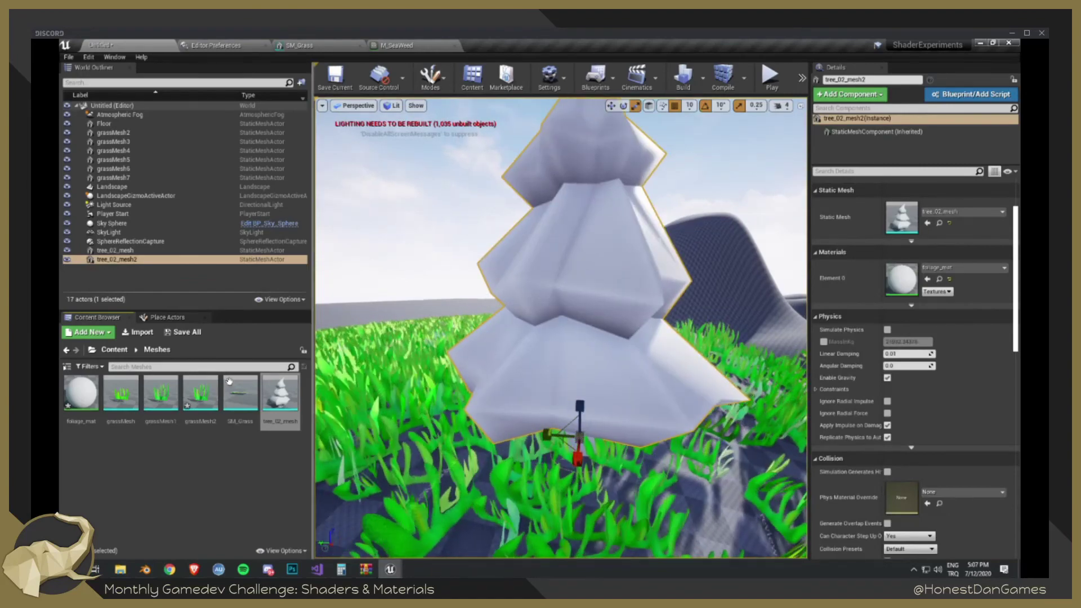
- Assign the TreeMat material to Element 0 of the enlarged tree
{"action": "left_click", "coordinate": [114, 349]}
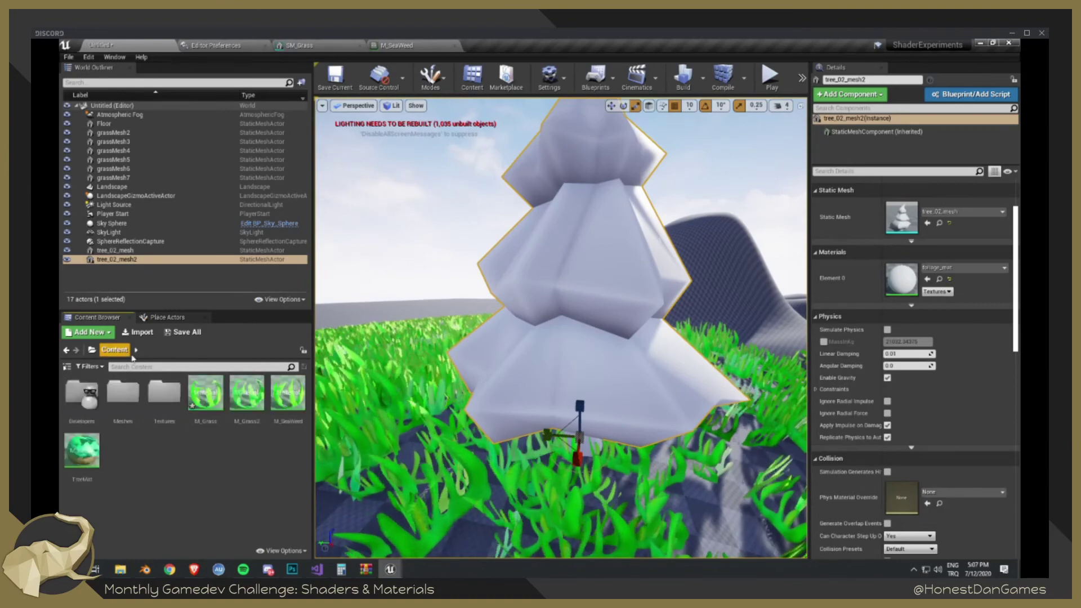
{"action": "left_click_drag", "start_coordinate": [82, 450], "coordinate": [899, 279]}
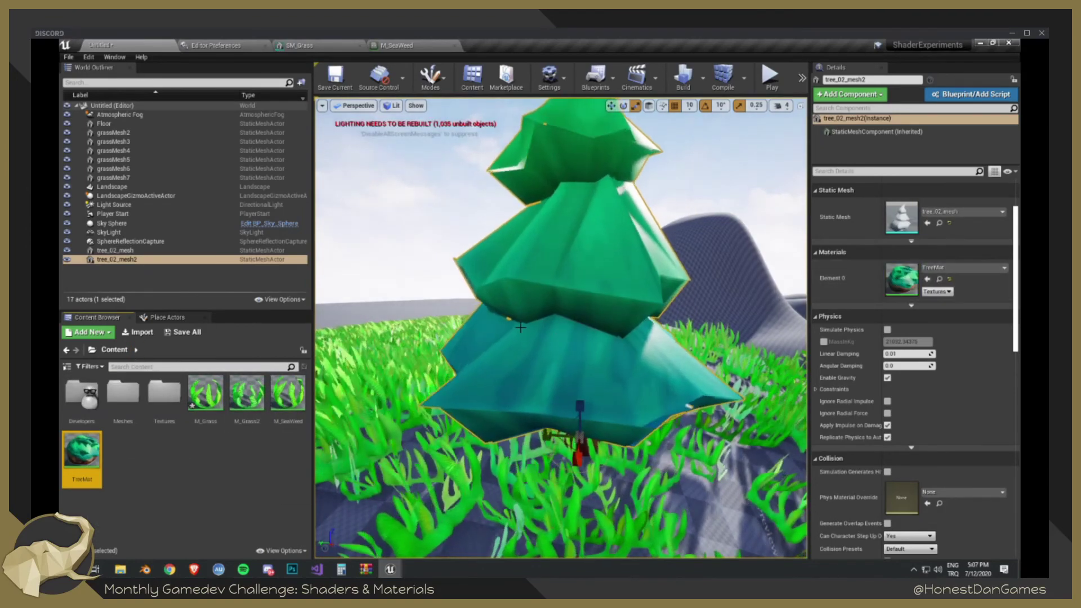
- Examine the tree's material and swaying motion from different angles
{"action": "right_click_drag", "start_coordinate": [647, 270], "coordinate": [715, 290]}
{"action": "key", "text": "s"}
{"action": "key", "text": "w"}
{"action": "right_click_drag", "start_coordinate": [563, 326], "coordinate": [468, 264]}
{"action": "key", "text": "s"}
{"action": "key", "text": "w"}
{"action": "key", "text": "d"}
{"action": "key", "text": "s"}
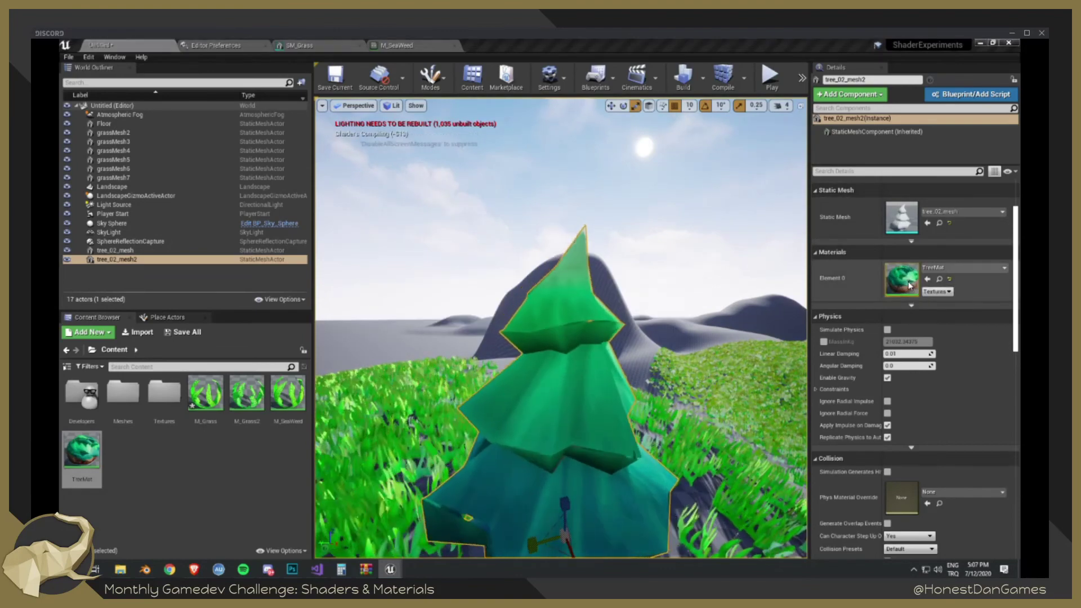
- Open the TreeMat material and change the texture of the Texture Sample after the Panner to WindNoise
{"action": "left_click_drag", "start_coordinate": [360, 169], "coordinate": [467, 55]}
{"action": "right_click_drag", "start_coordinate": [455, 308], "coordinate": [793, 257]}
{"action": "scroll", "coordinate": [699, 254], "scroll_direction": "down", "scroll_amount": 2}
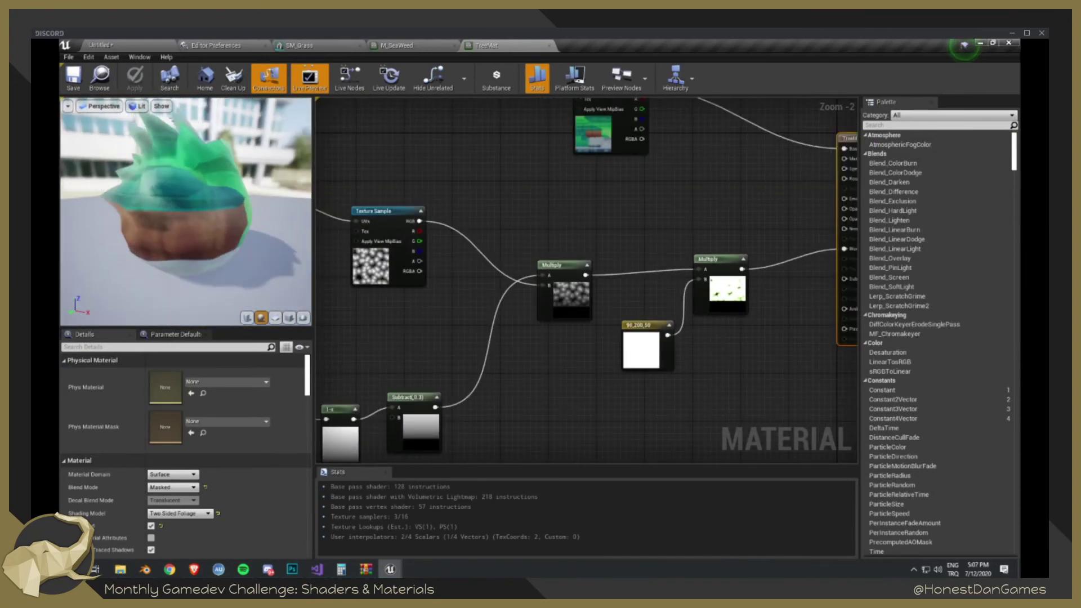
{"action": "right_click_drag", "start_coordinate": [411, 254], "coordinate": [556, 253]}
{"action": "left_click", "coordinate": [532, 262]}
{"action": "left_click", "coordinate": [225, 464]}
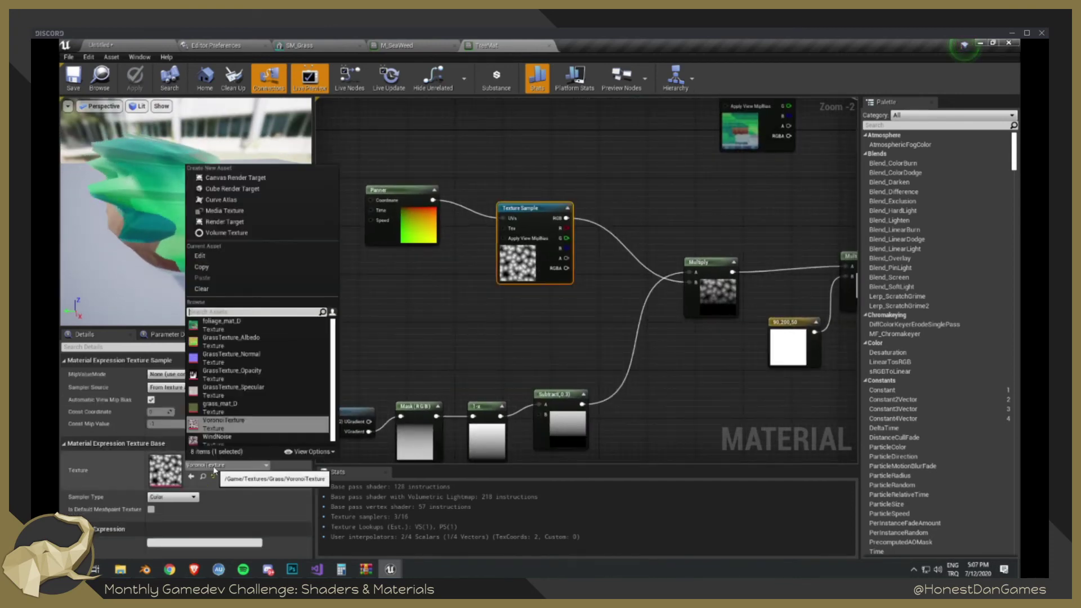
{"action": "left_click", "coordinate": [317, 411]}
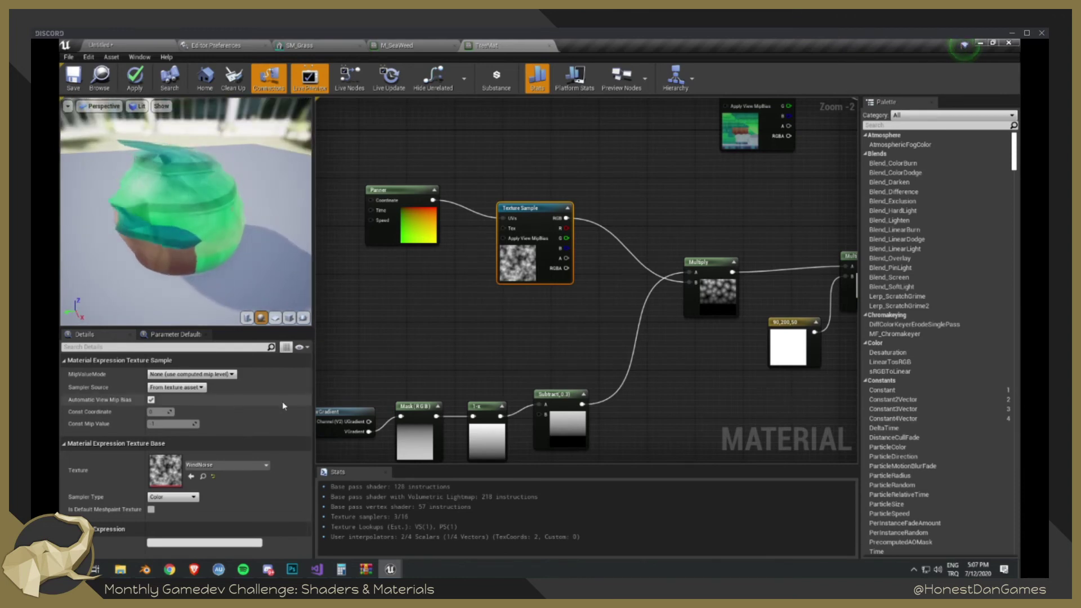
- Set the Panner's Speed X to 0.05 and apply the changes to TreeMat
{"action": "left_click", "coordinate": [423, 216]}
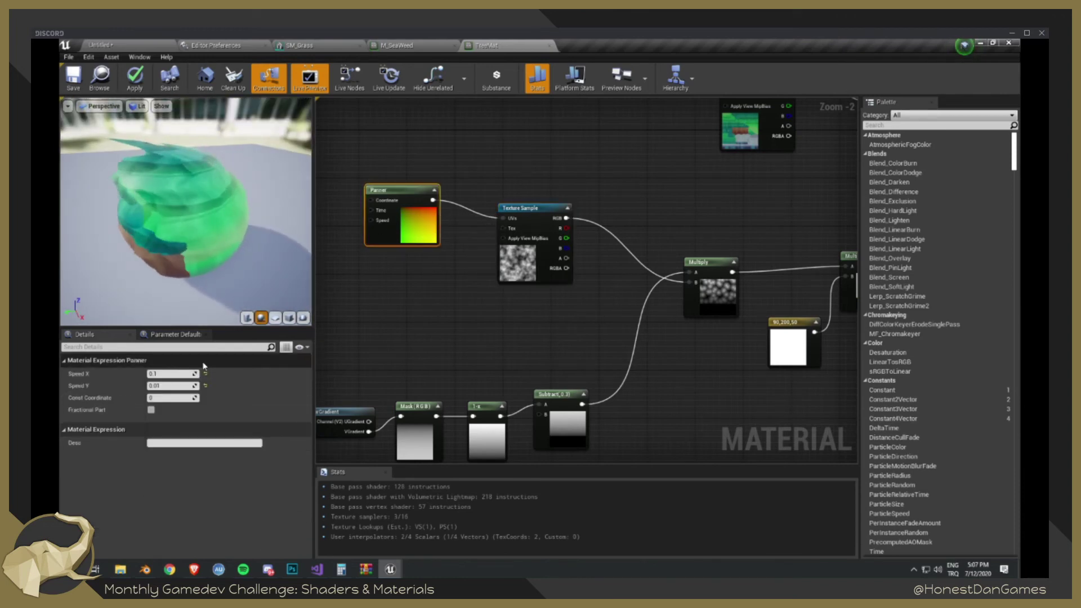
{"action": "left_click", "coordinate": [166, 373]}
{"action": "type", "text": "0.05"}
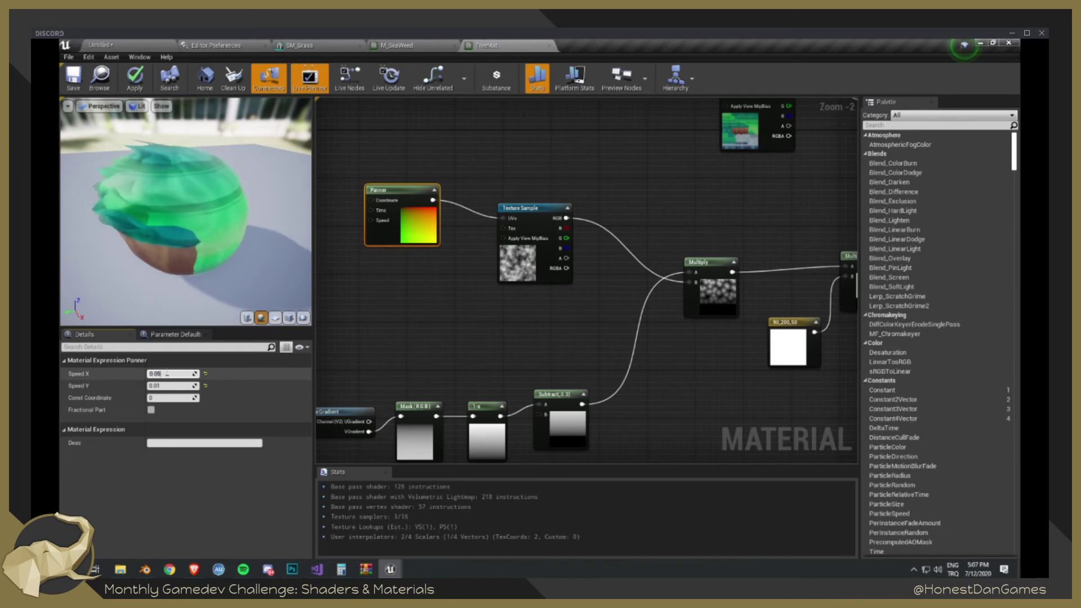
{"action": "key", "text": "Return"}
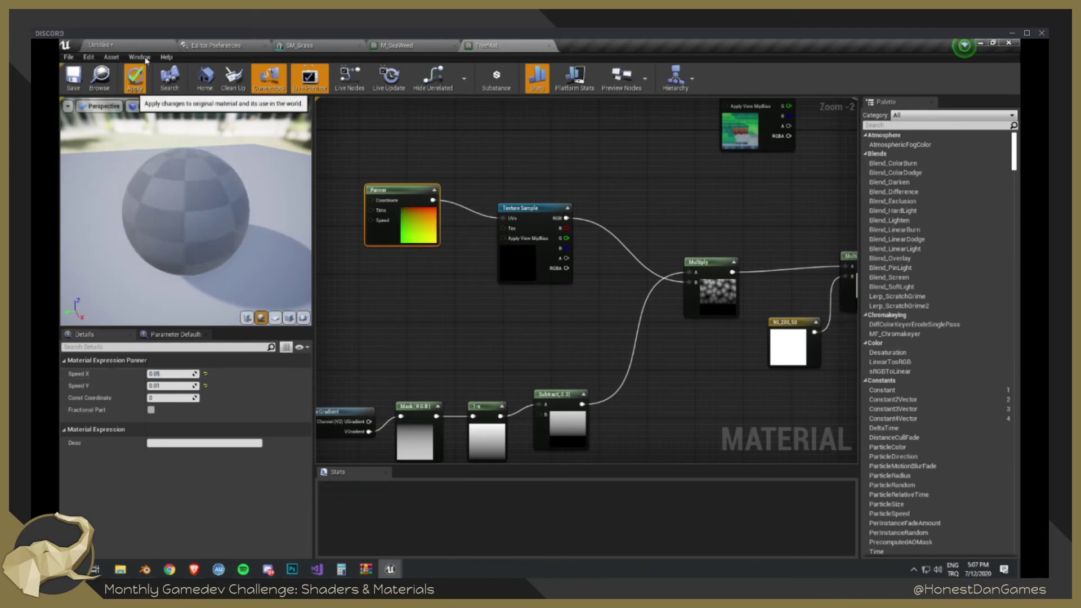
{"action": "left_click", "coordinate": [135, 77]}
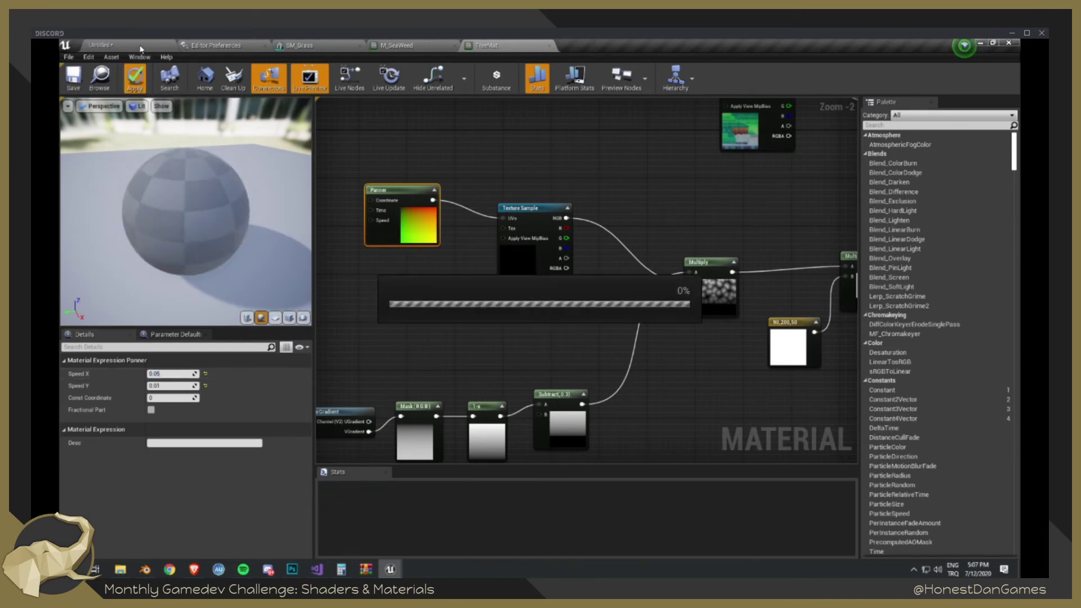
- Return to the level and examine the tree's updated wind motion from several angles and distances
{"action": "left_click", "coordinate": [140, 46]}
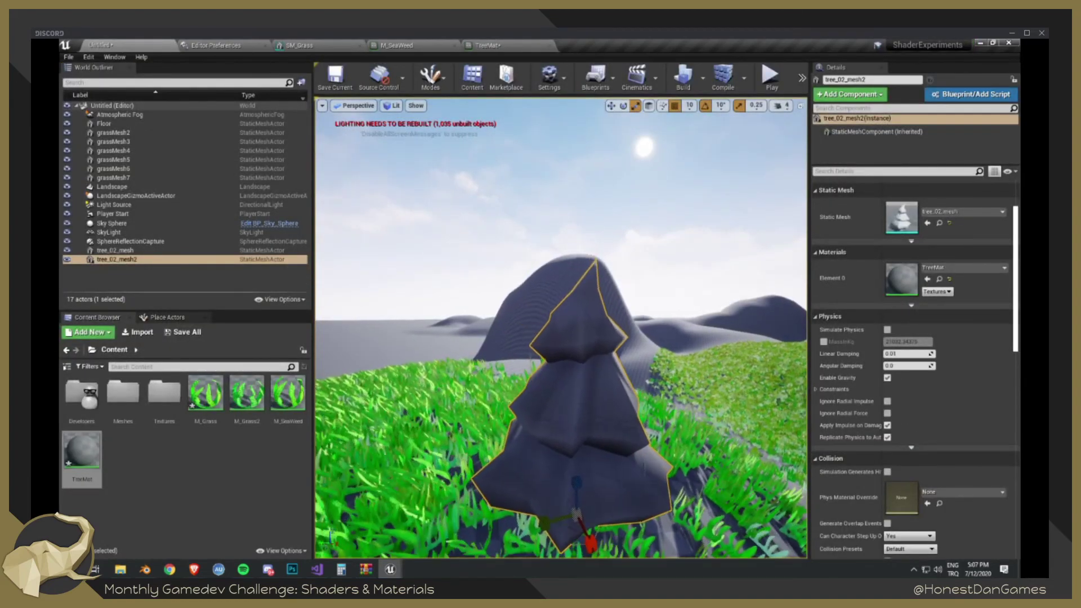
{"action": "key", "text": "q"}
{"action": "right_click_drag", "start_coordinate": [560, 328], "coordinate": [641, 320]}
{"action": "key", "text": "a"}
{"action": "key", "text": "w"}
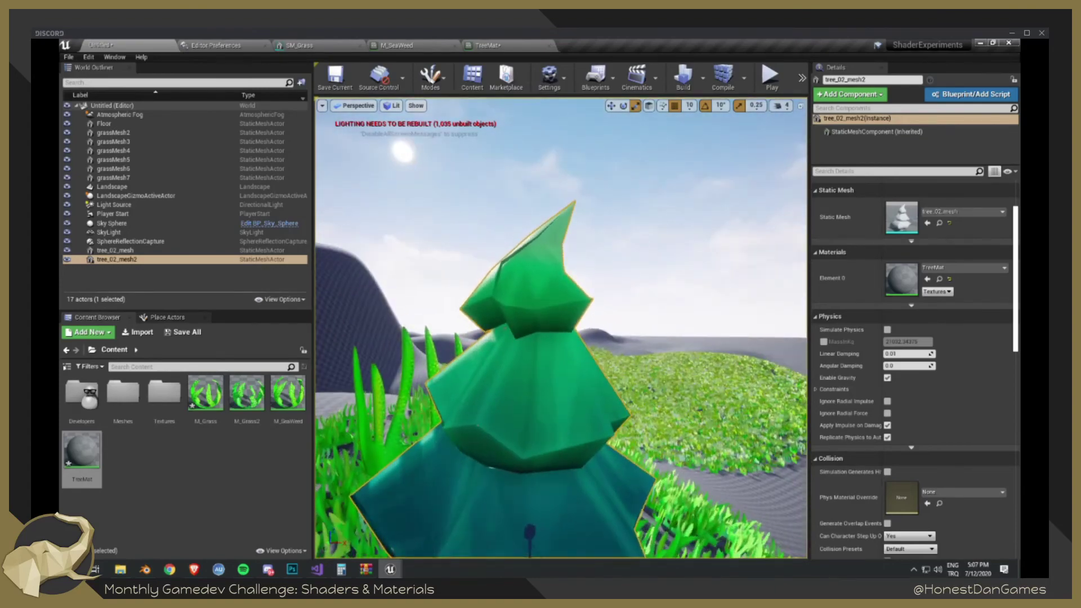
{"action": "key", "text": "s"}
{"action": "right_click_drag", "start_coordinate": [561, 328], "coordinate": [495, 319]}
{"action": "key", "text": "w"}
{"action": "key", "text": "a"}
{"action": "key", "text": "w"}
{"action": "key", "text": "d"}
{"action": "key", "text": "w"}
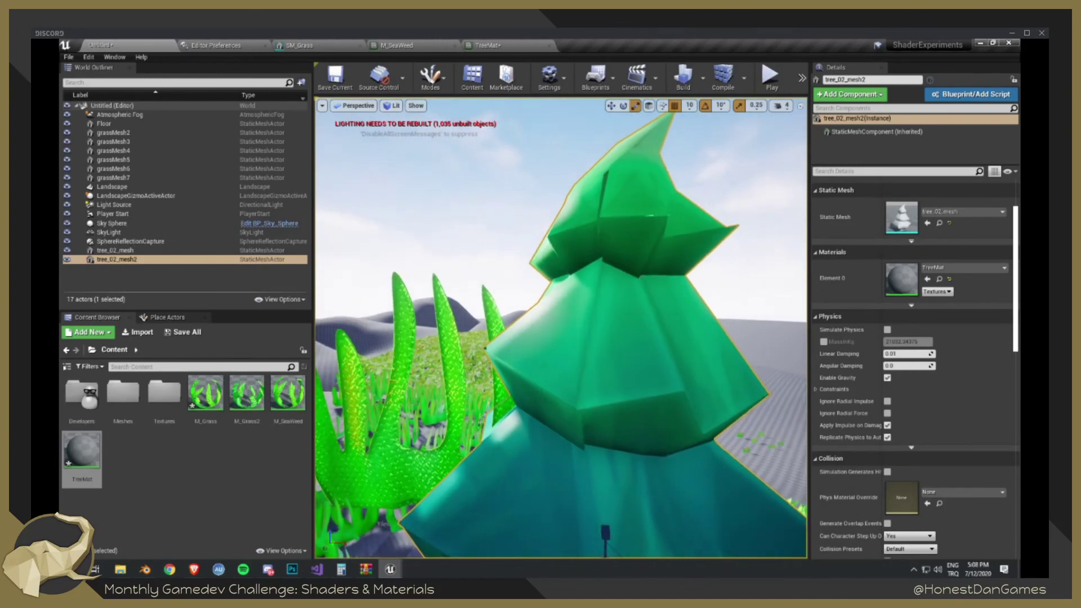
{"action": "key", "text": "w"}
{"action": "right_click_drag", "start_coordinate": [560, 328], "coordinate": [597, 331]}
{"action": "key", "text": "s"}
{"action": "key", "text": "w"}
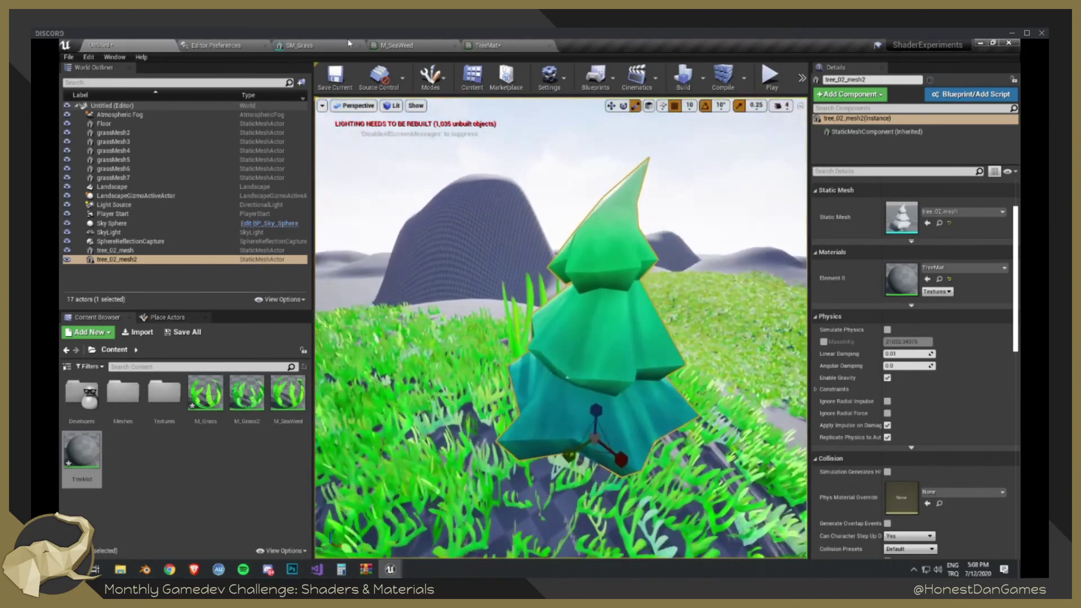
- Delete the Texture Sample node between the Panner and the first Multiply in the TreeMat graph
{"action": "left_click", "coordinate": [483, 44]}
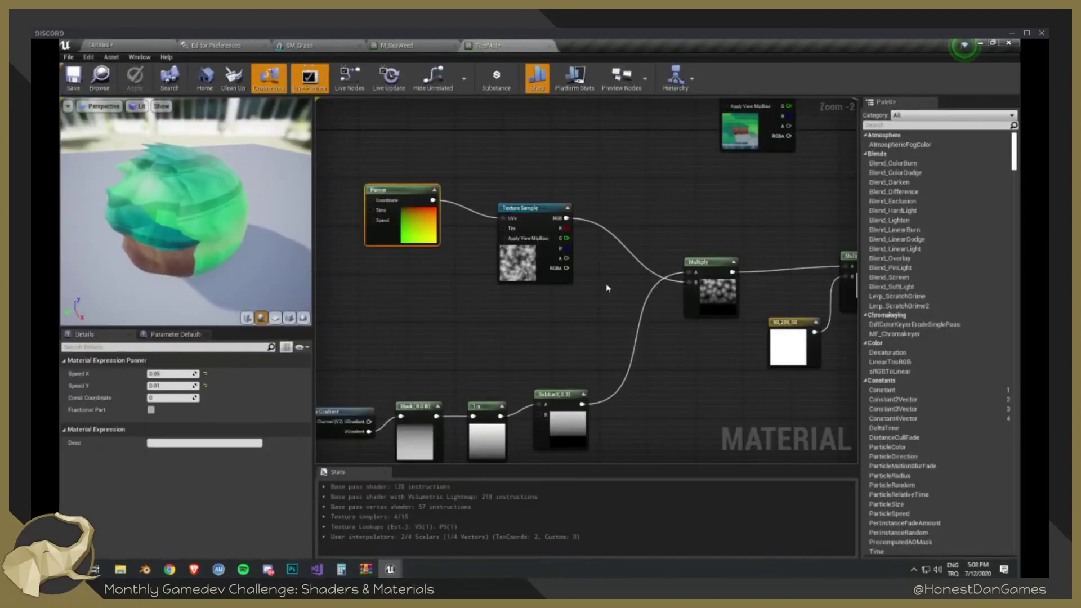
{"action": "left_click", "coordinate": [557, 266]}
{"action": "right_click_drag", "start_coordinate": [557, 266], "coordinate": [530, 174]}
{"action": "key", "text": "Delete"}
- Try connecting the Panner's output directly to the first Multiply's B input, and break the link
{"action": "scroll", "coordinate": [475, 222], "scroll_direction": "down", "scroll_amount": 1}
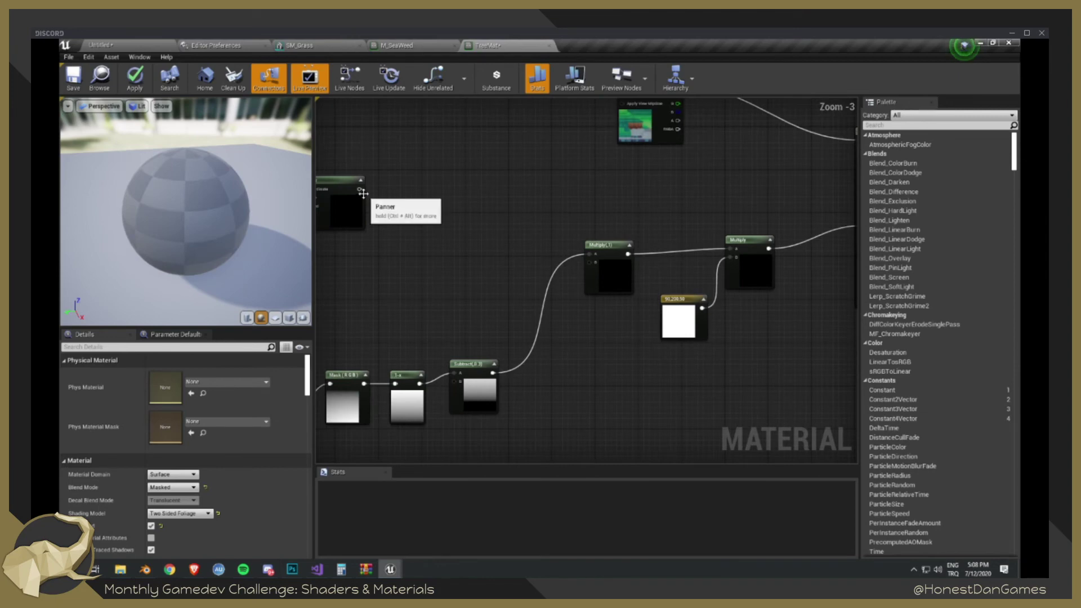
{"action": "left_click_drag", "start_coordinate": [363, 193], "coordinate": [591, 257]}
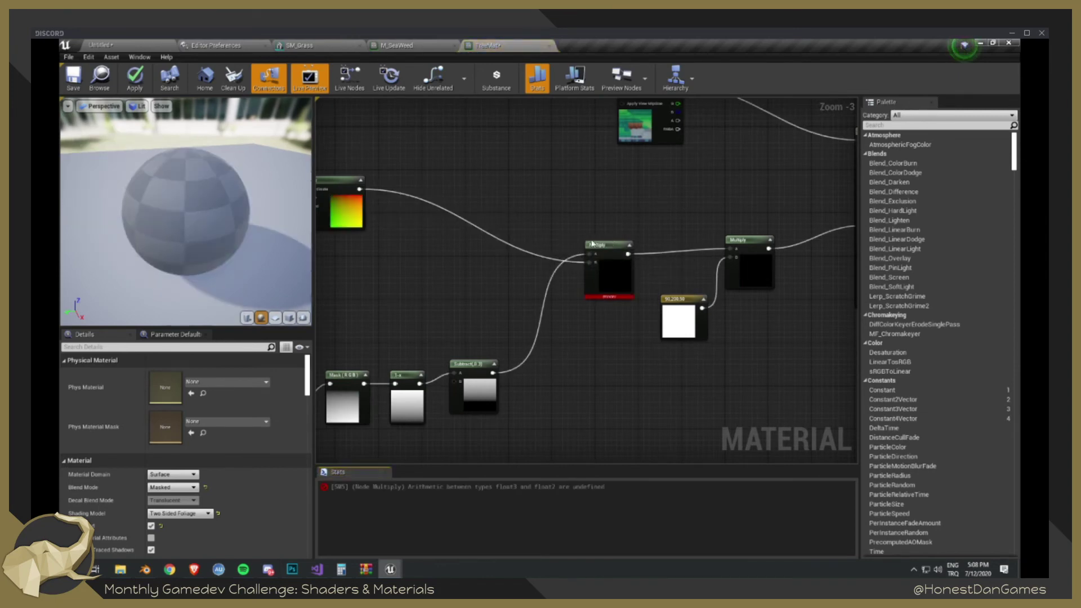
{"action": "left_click", "coordinate": [462, 221], "text": "alt"}
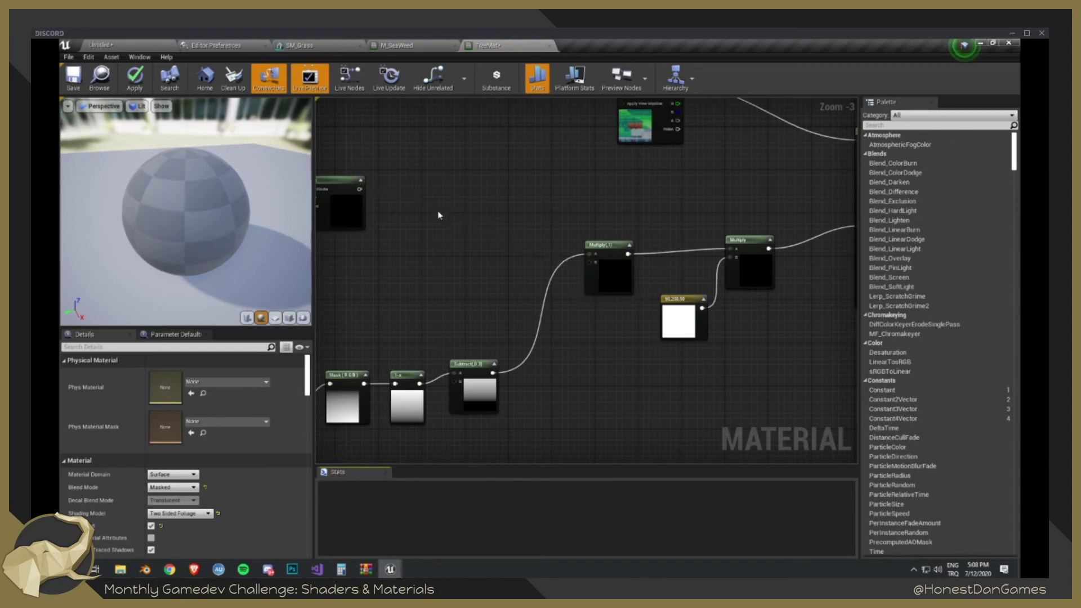
- Try splitting the Panner's output with a new BreakOutFloat3Components node
{"action": "right_click_drag", "start_coordinate": [439, 214], "coordinate": [567, 223]}
{"action": "left_click_drag", "start_coordinate": [488, 198], "coordinate": [557, 223]}
{"action": "type", "text": "break"}
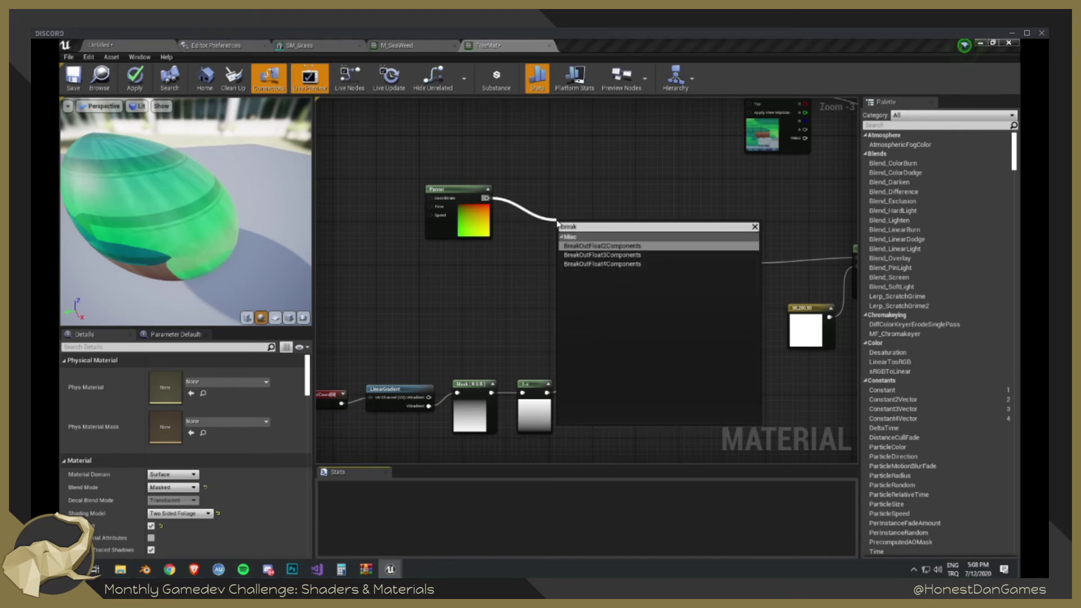
{"action": "key", "text": "Down"}
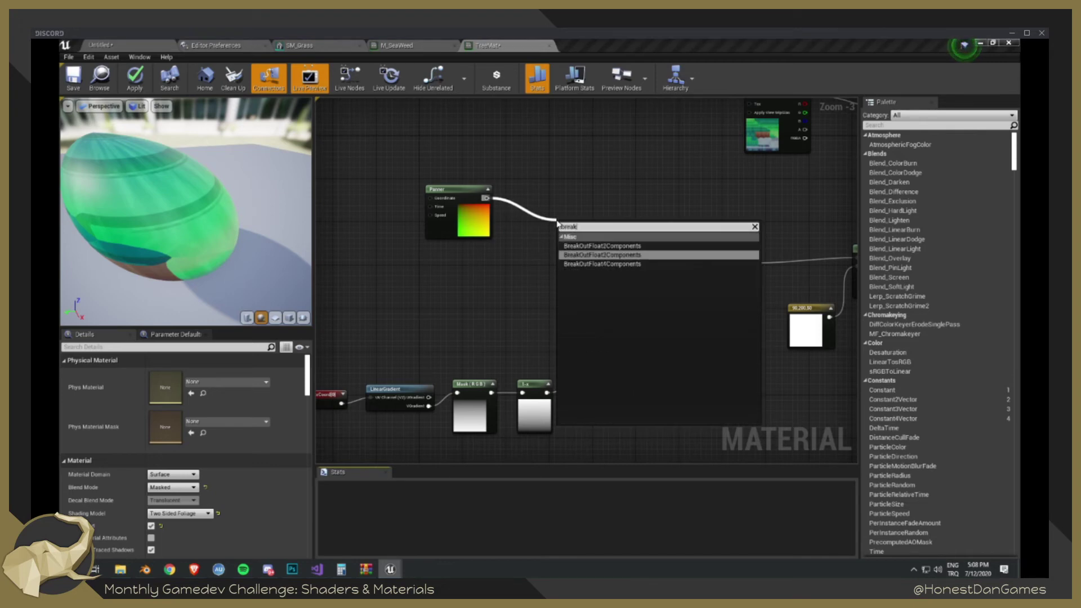
{"action": "key", "text": "Return"}
{"action": "left_click_drag", "start_coordinate": [557, 223], "coordinate": [529, 225]}
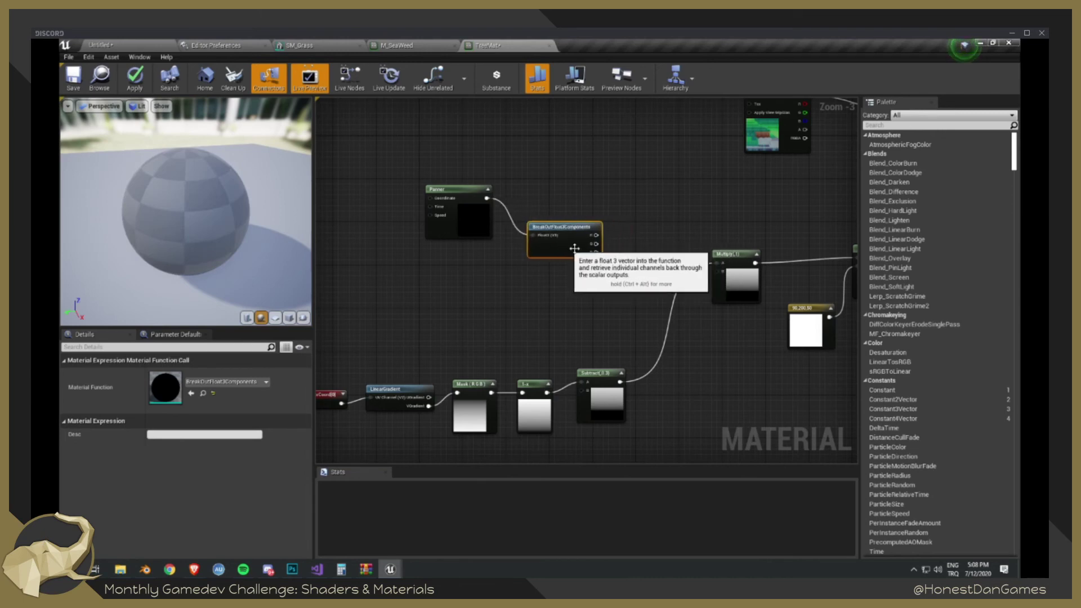
- Try routing the first two split components through a new MakeFloat2 node into the first Multiply's B input
{"action": "right_click", "coordinate": [638, 256]}
{"action": "type", "text": "make"}
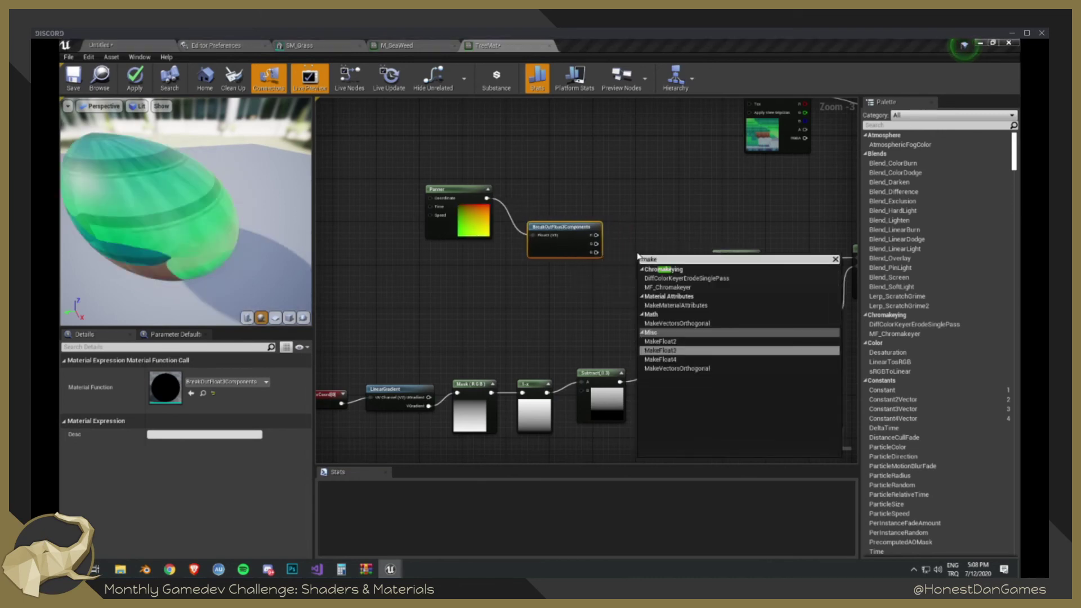
{"action": "key", "text": "Up"}
{"action": "key", "text": "Return"}
{"action": "left_click_drag", "start_coordinate": [596, 235], "coordinate": [719, 275]}
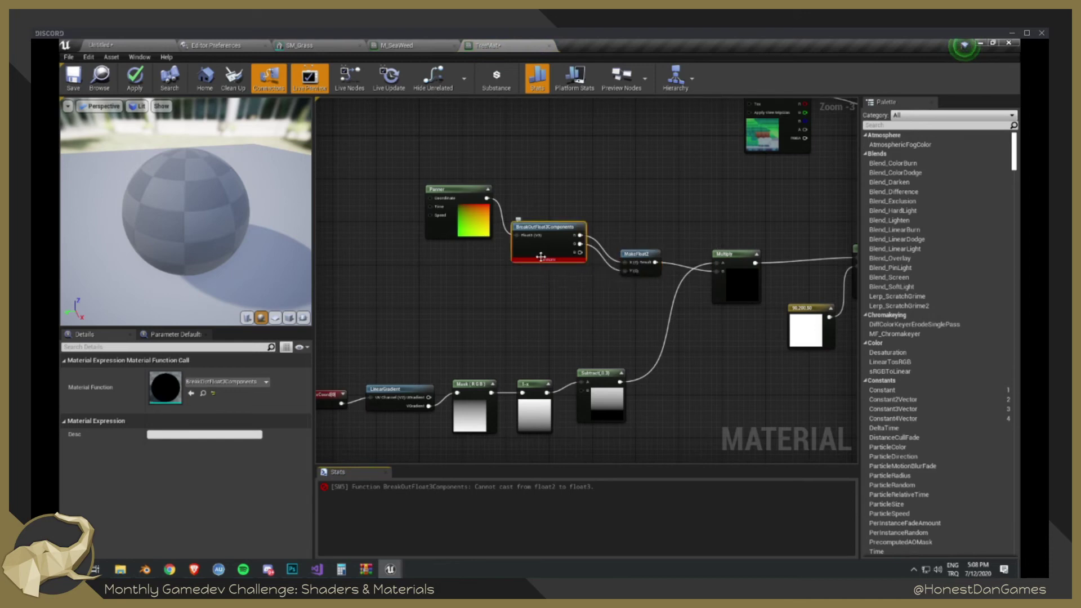
- Delete the BreakOutFloat3Components and MakeFloat2 nodes from the graph
{"action": "key", "text": "Delete"}
{"action": "left_click", "coordinate": [639, 253]}
{"action": "key", "text": "Delete"}
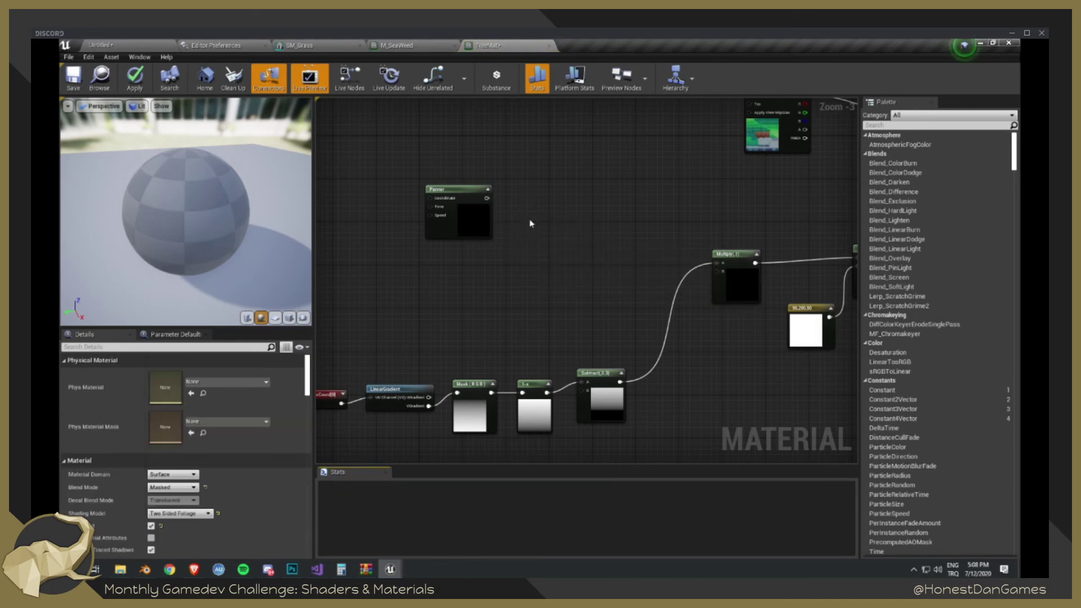
- Try splitting the Panner's output with a BreakOutFloat2Components node placed between the Panner and the first Multiply
{"action": "left_click_drag", "start_coordinate": [487, 199], "coordinate": [564, 233]}
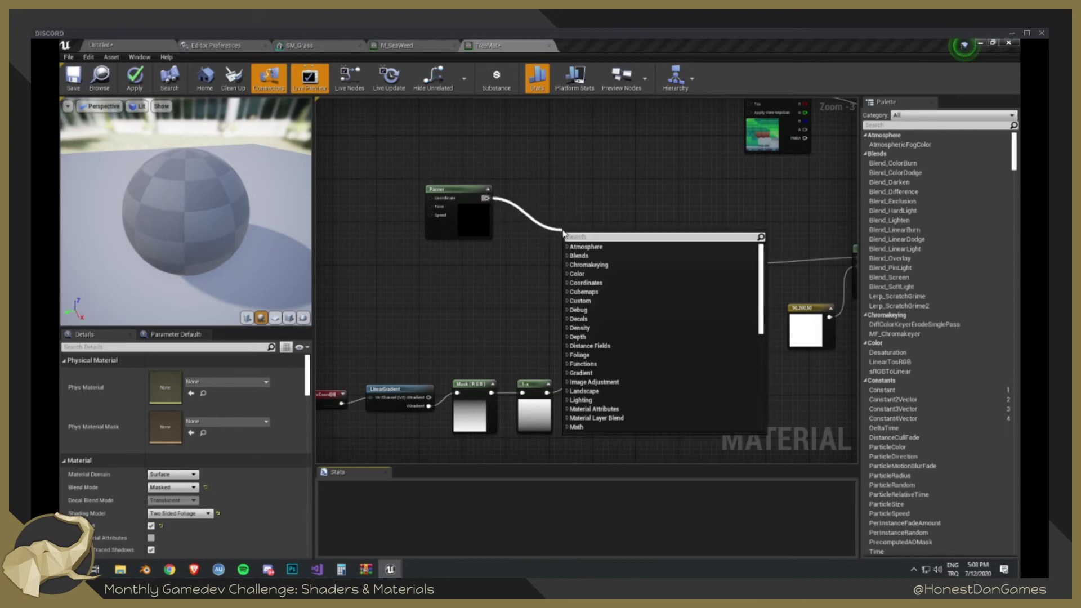
{"action": "key", "text": "Escape"}
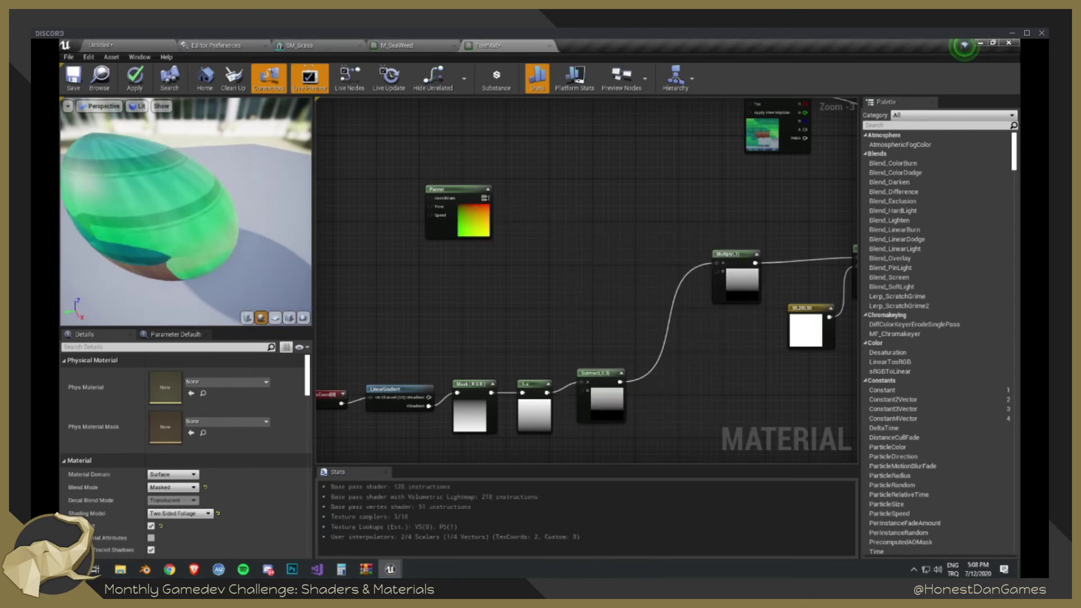
{"action": "left_click_drag", "start_coordinate": [486, 198], "coordinate": [550, 218]}
{"action": "type", "text": "float2"}
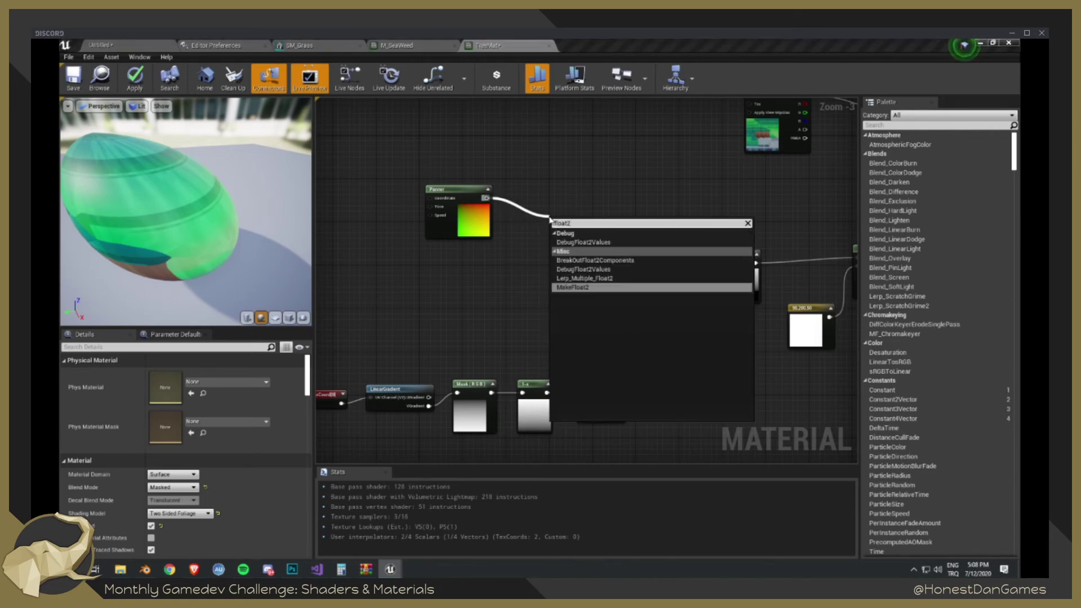
{"action": "key", "text": "Up"}
{"action": "key", "text": "Return"}
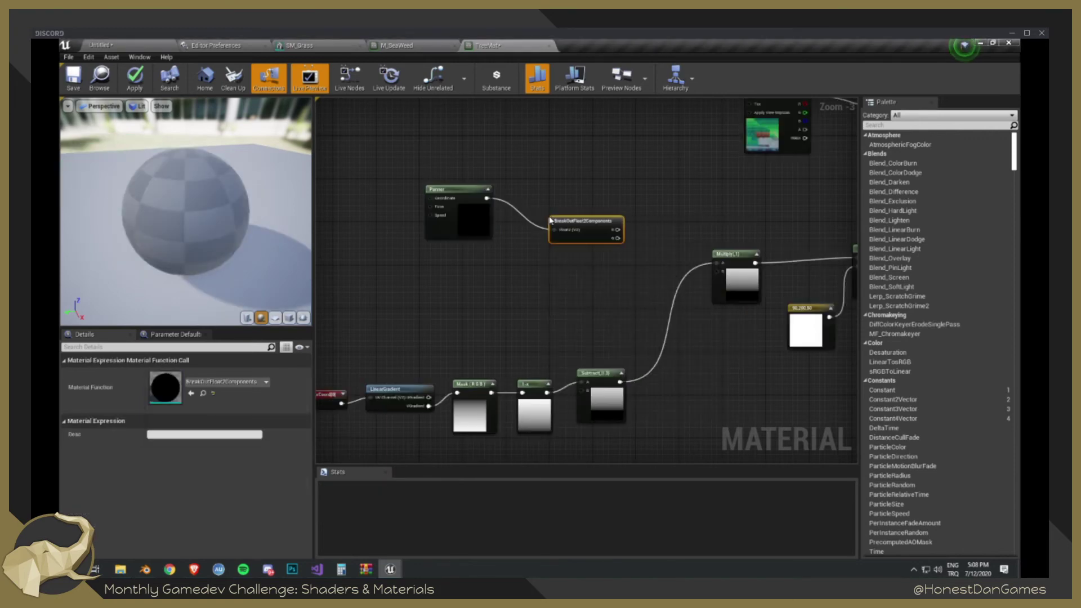
{"action": "left_click_drag", "start_coordinate": [588, 231], "coordinate": [566, 242]}
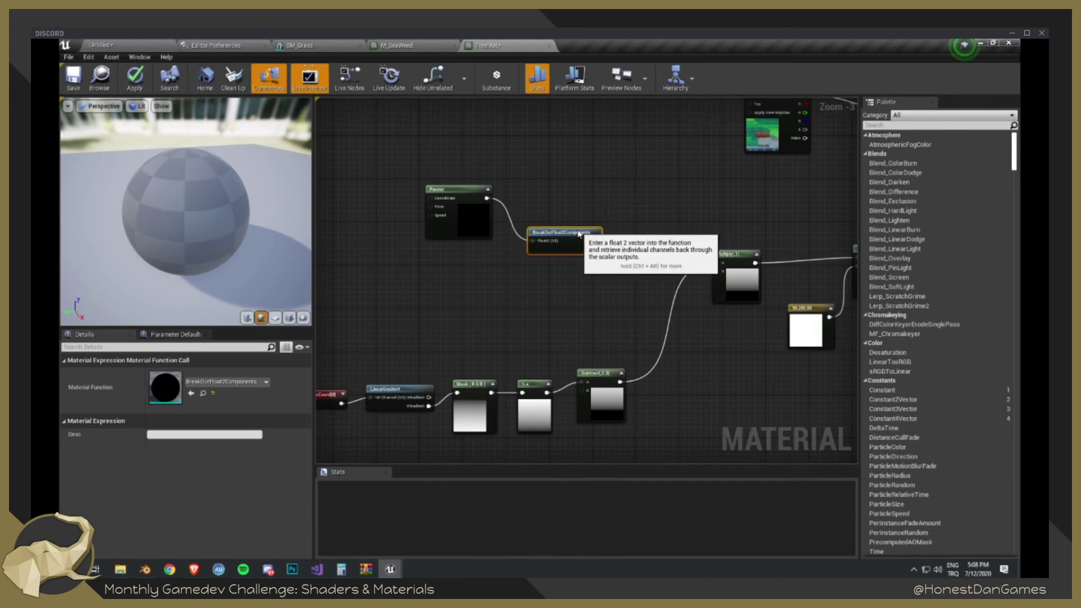
- Try adding a MakeFloat3 node and connecting the first split component to its X input
{"action": "right_click", "coordinate": [640, 257]}
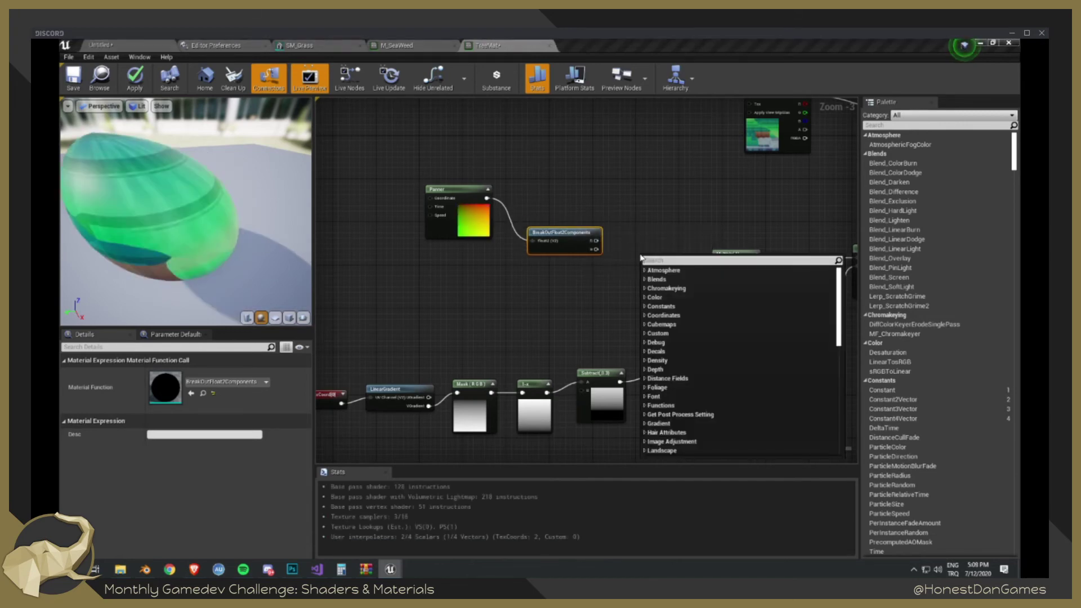
{"action": "type", "text": "makeflo"}
{"action": "key", "text": "Return"}
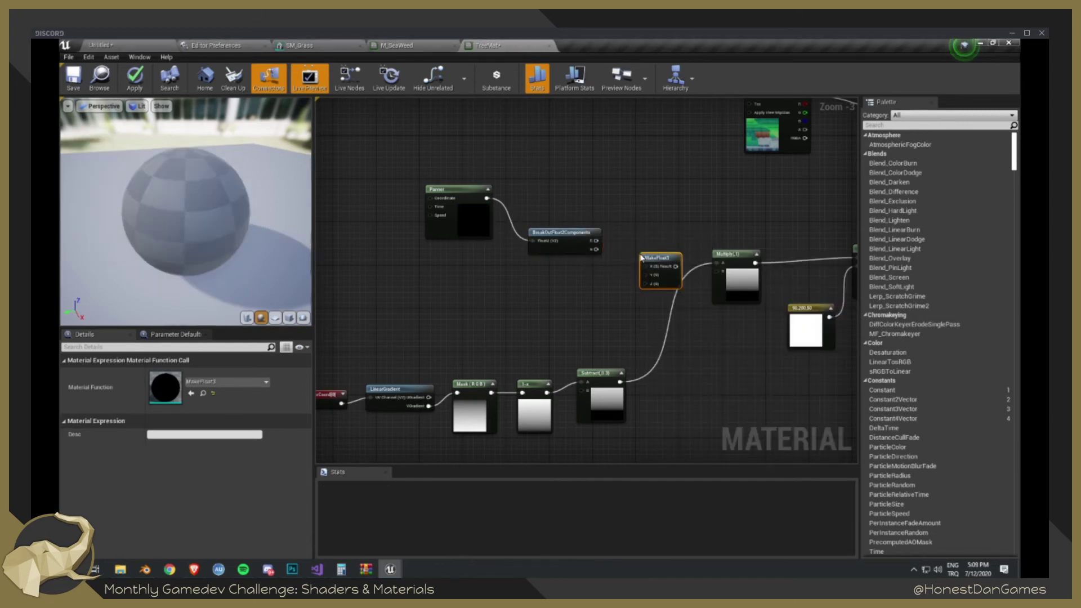
{"action": "left_click_drag", "start_coordinate": [691, 274], "coordinate": [674, 267]}
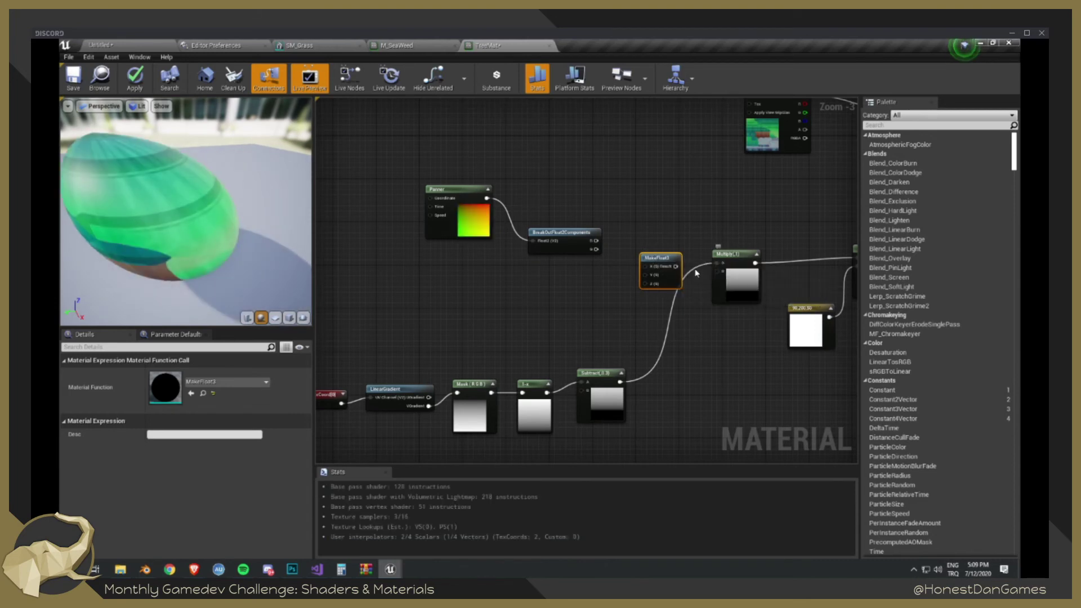
{"action": "left_click_drag", "start_coordinate": [664, 262], "coordinate": [661, 253]}
{"action": "left_click_drag", "start_coordinate": [595, 241], "coordinate": [643, 258]}
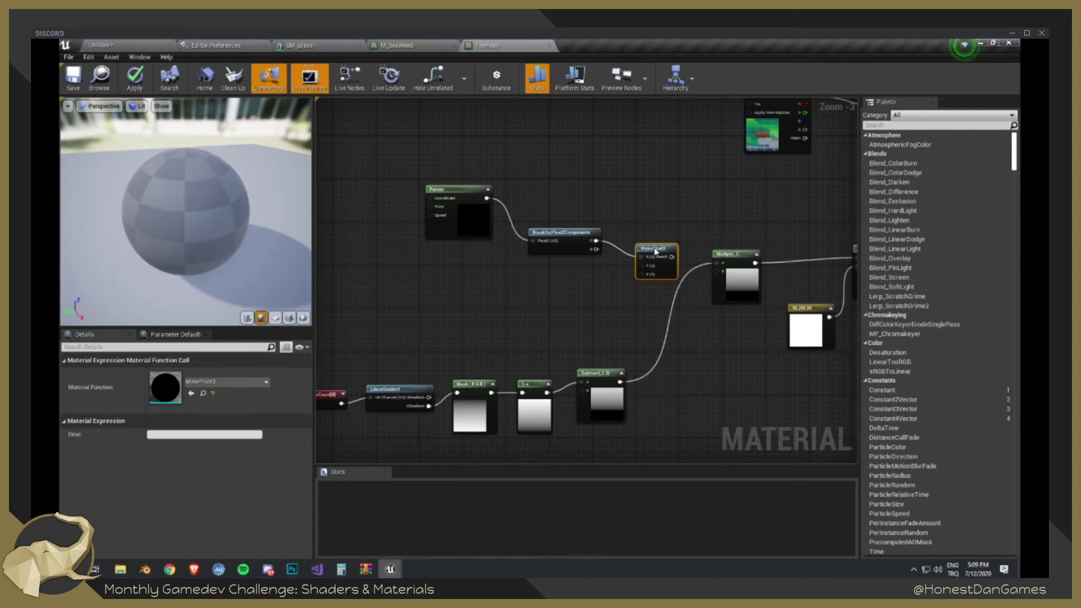
- Delete the MakeFloat3 and BreakOutFloat2Components nodes from the graph
{"action": "key", "text": "Delete"}
{"action": "left_click", "coordinate": [573, 232]}
{"action": "key", "text": "Delete"}
- Connect the Panner's output to the first Multiply's B input and turn off the Mask node's B channel
{"action": "left_click_drag", "start_coordinate": [486, 199], "coordinate": [717, 263]}
{"action": "left_click", "coordinate": [713, 293]}
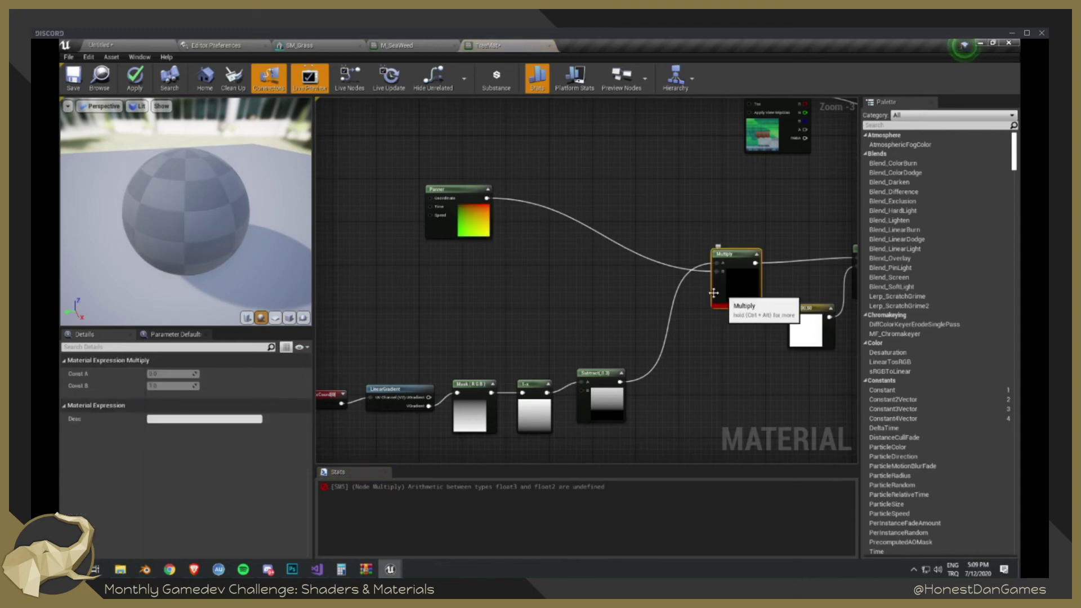
{"action": "left_click", "coordinate": [462, 401]}
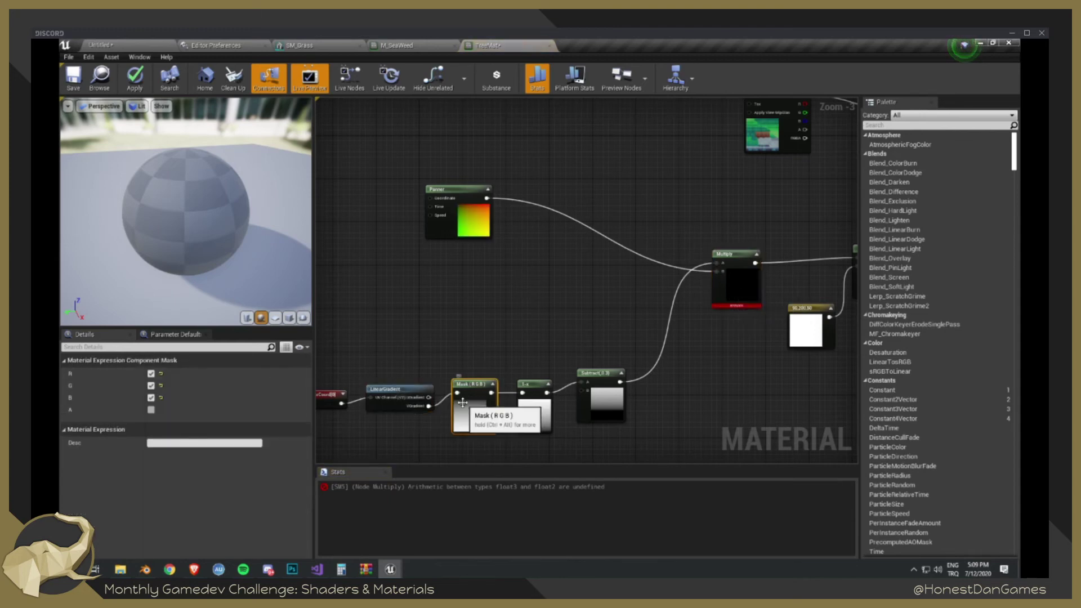
{"action": "left_click", "coordinate": [151, 398]}
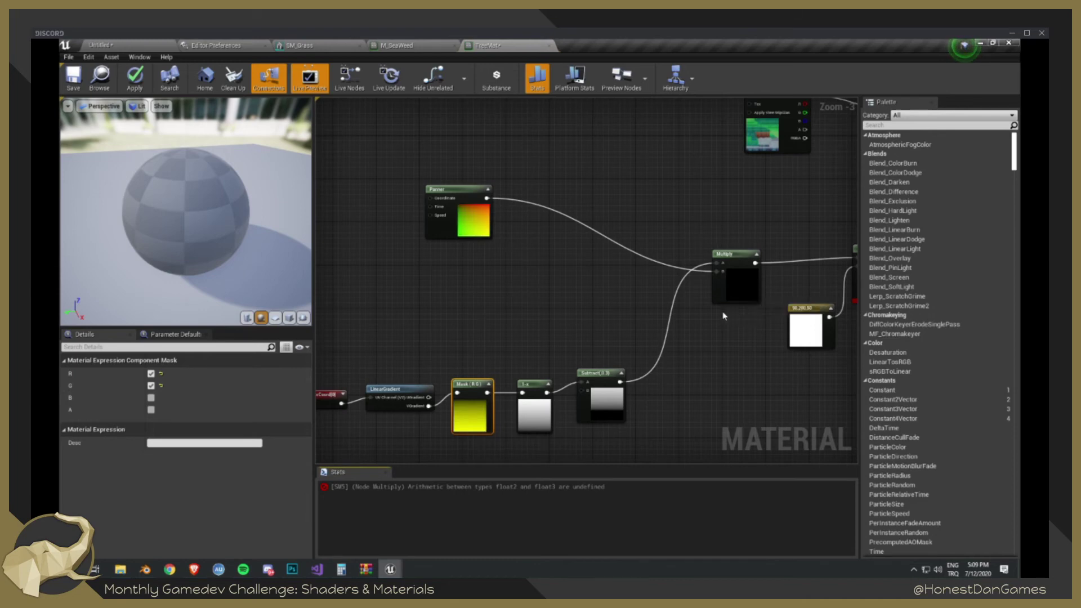
- Move the 90,200,50 vector constant aside and disconnect it from the second Multiply
{"action": "right_click_drag", "start_coordinate": [723, 319], "coordinate": [584, 312]}
{"action": "left_click", "coordinate": [596, 292]}
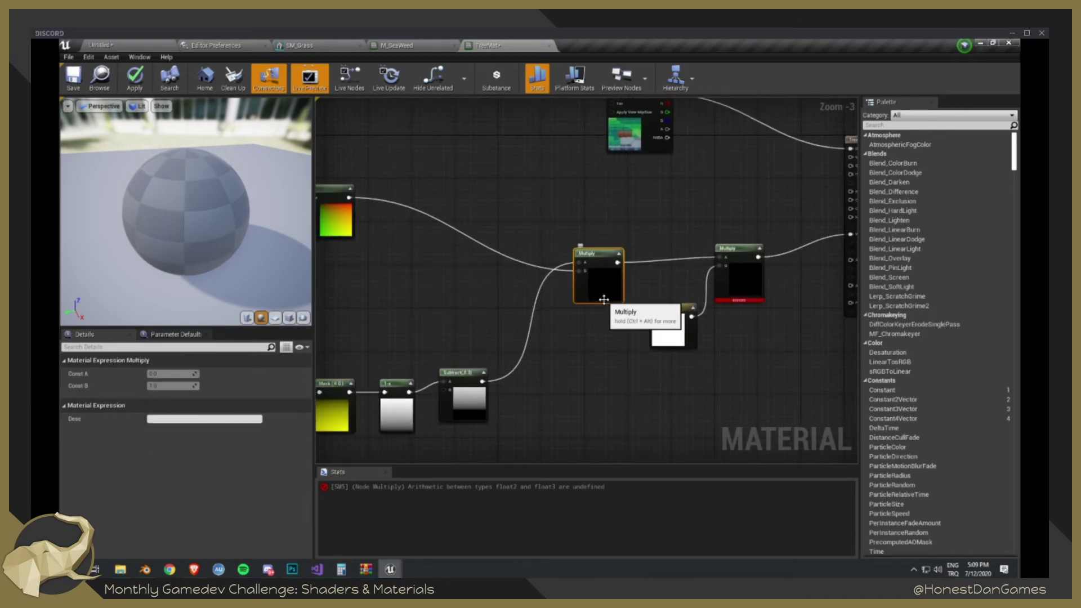
{"action": "left_click", "coordinate": [619, 255]}
{"action": "left_click", "coordinate": [603, 253]}
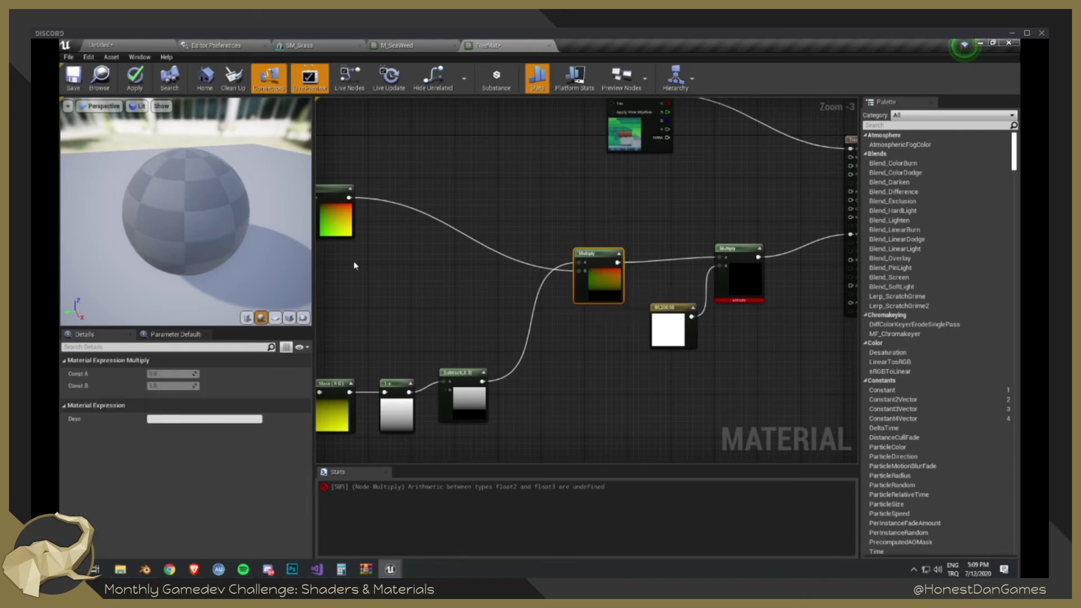
{"action": "left_click", "coordinate": [760, 300]}
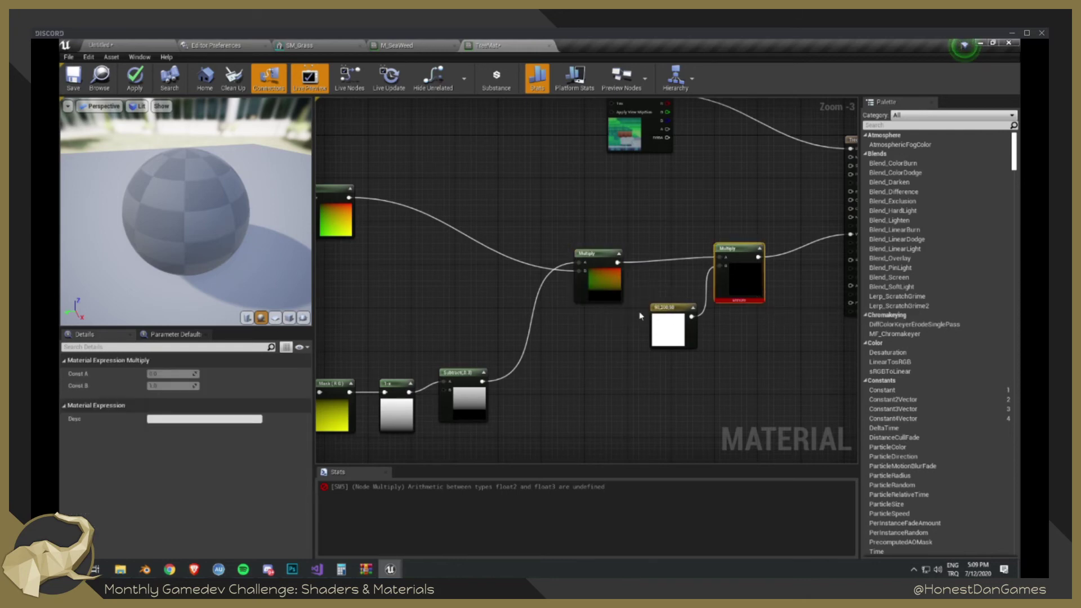
{"action": "right_click_drag", "start_coordinate": [639, 312], "coordinate": [614, 343]}
{"action": "left_click", "coordinate": [545, 347]}
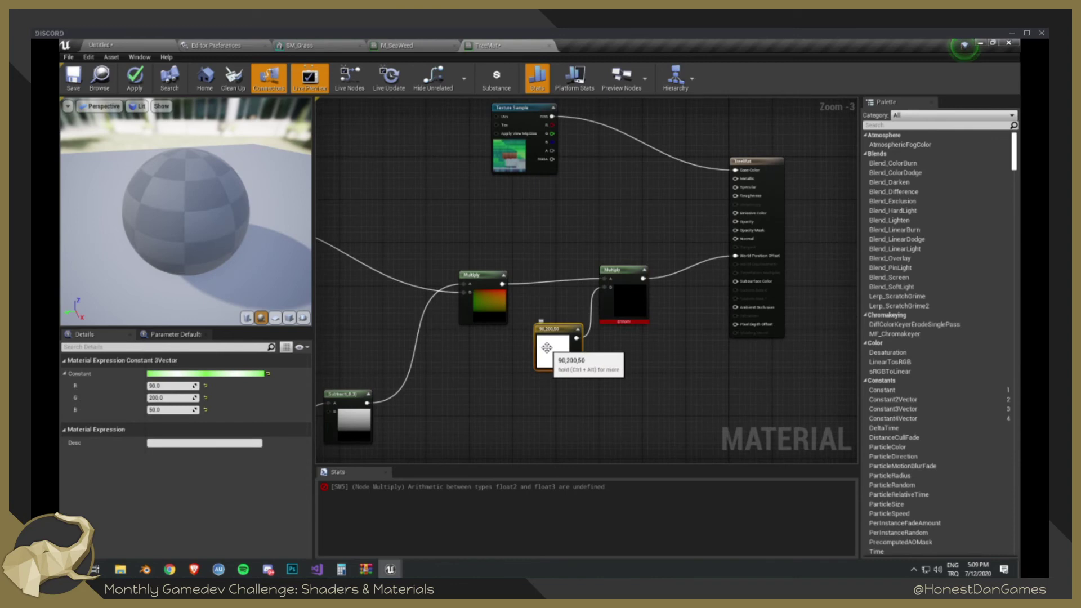
{"action": "left_click_drag", "start_coordinate": [546, 348], "coordinate": [502, 392]}
{"action": "left_click", "coordinate": [564, 365], "text": "alt"}
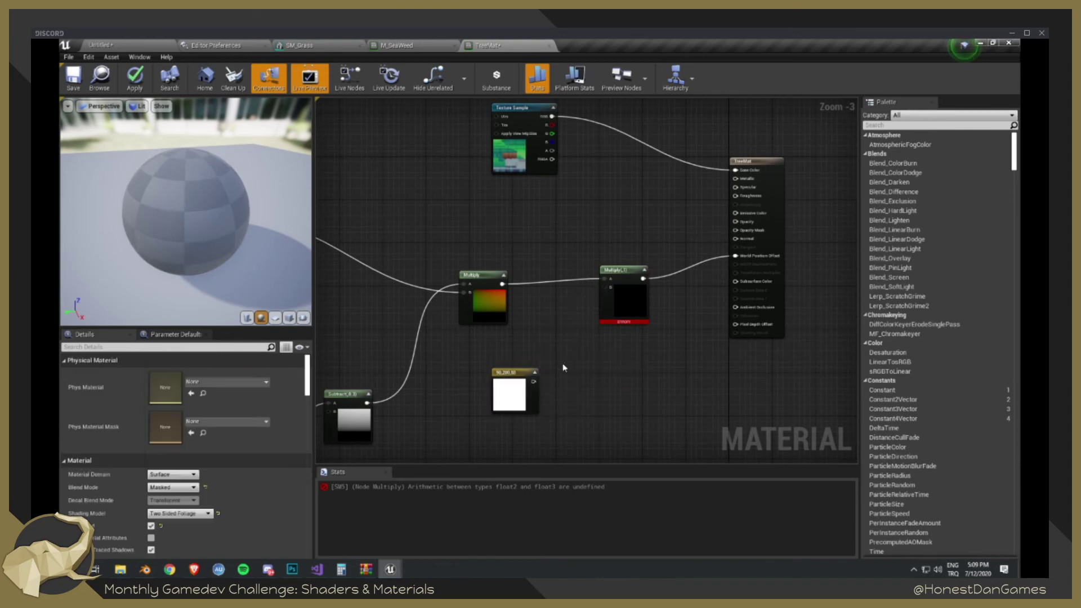
- Add a Constant2Vector with R 100 and G 50, and connect it to the second Multiply's B input
{"action": "left_click", "coordinate": [573, 351]}
{"action": "left_click_drag", "start_coordinate": [574, 353], "coordinate": [534, 338]}
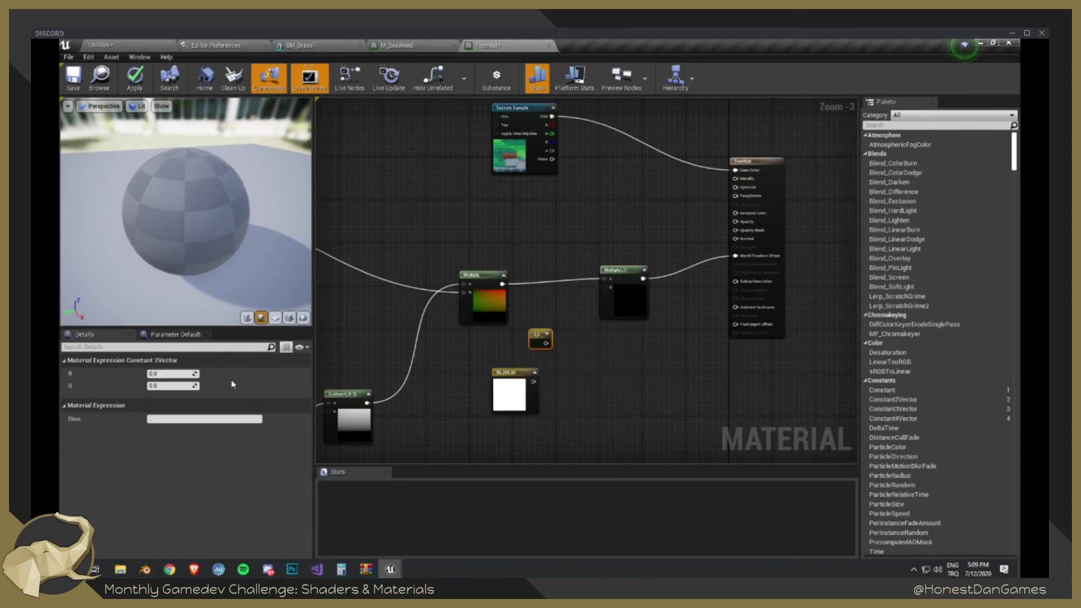
{"action": "type", "text": "100"}
{"action": "key", "text": "Return"}
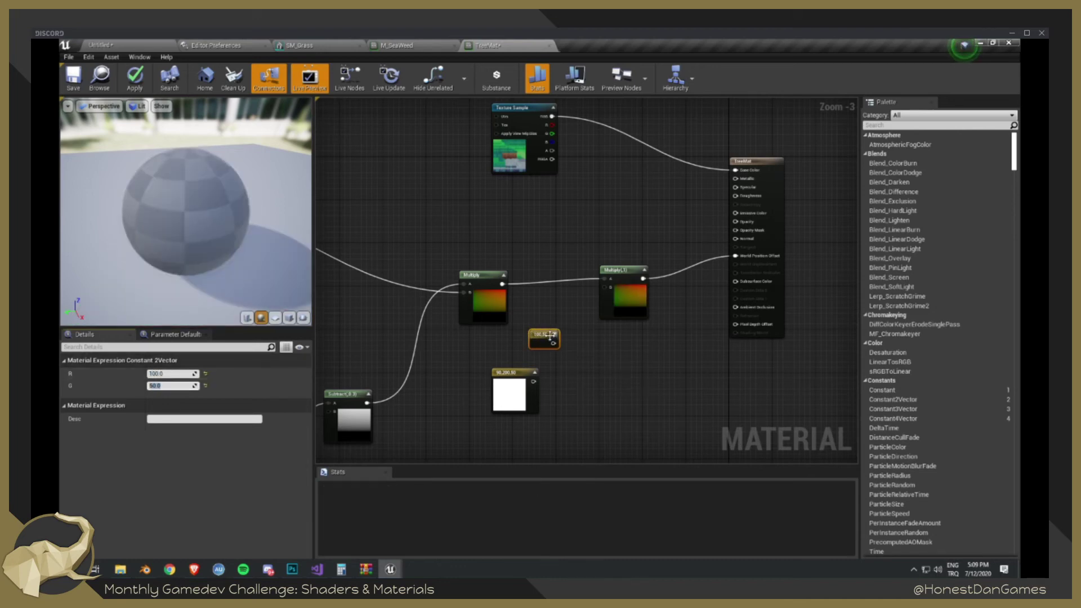
{"action": "left_click_drag", "start_coordinate": [552, 342], "coordinate": [609, 290]}
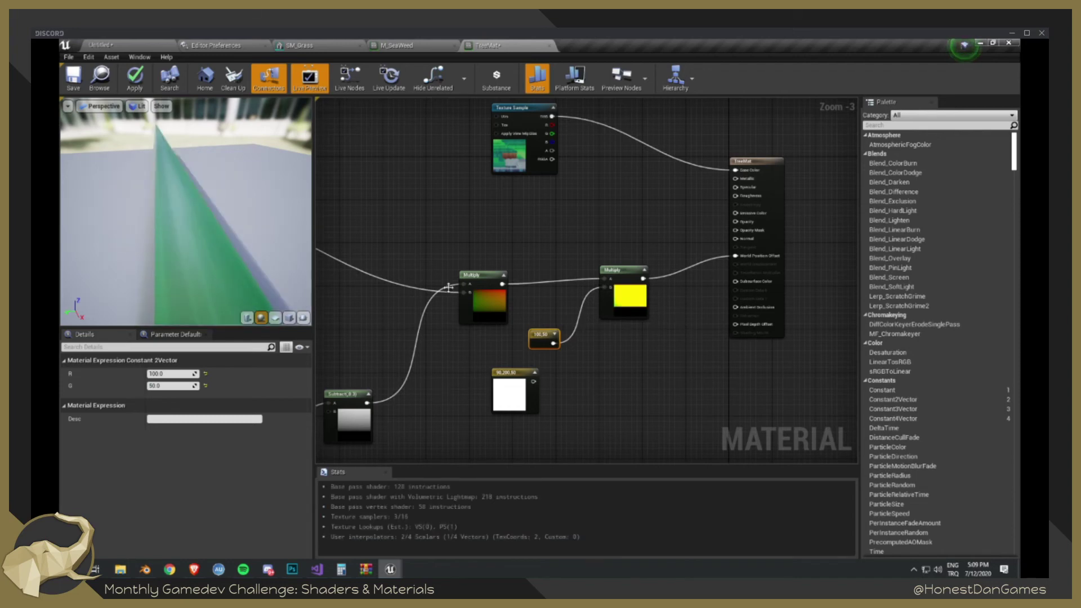
- Set the Constant2Vector's R to 1.0 and G to 0.5
{"action": "scroll", "coordinate": [209, 228], "scroll_direction": "down", "scroll_amount": 5}
{"action": "right_click_drag", "start_coordinate": [227, 206], "coordinate": [227, 169]}
{"action": "left_click_drag", "start_coordinate": [171, 231], "coordinate": [276, 189]}
{"action": "left_click_drag", "start_coordinate": [186, 202], "coordinate": [242, 222]}
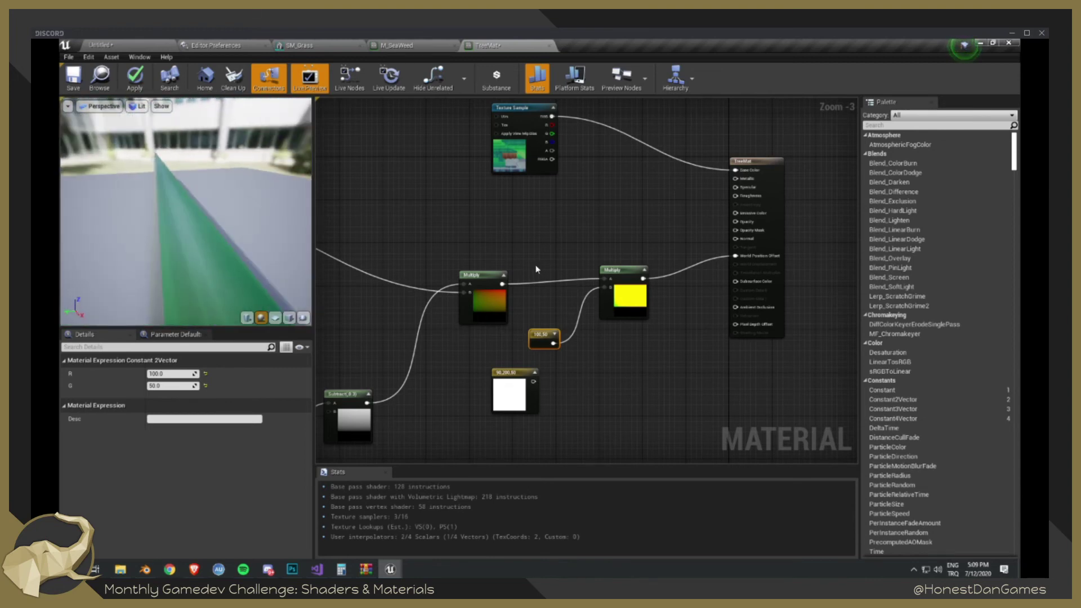
{"action": "left_click", "coordinate": [169, 374]}
{"action": "type", "text": "1"}
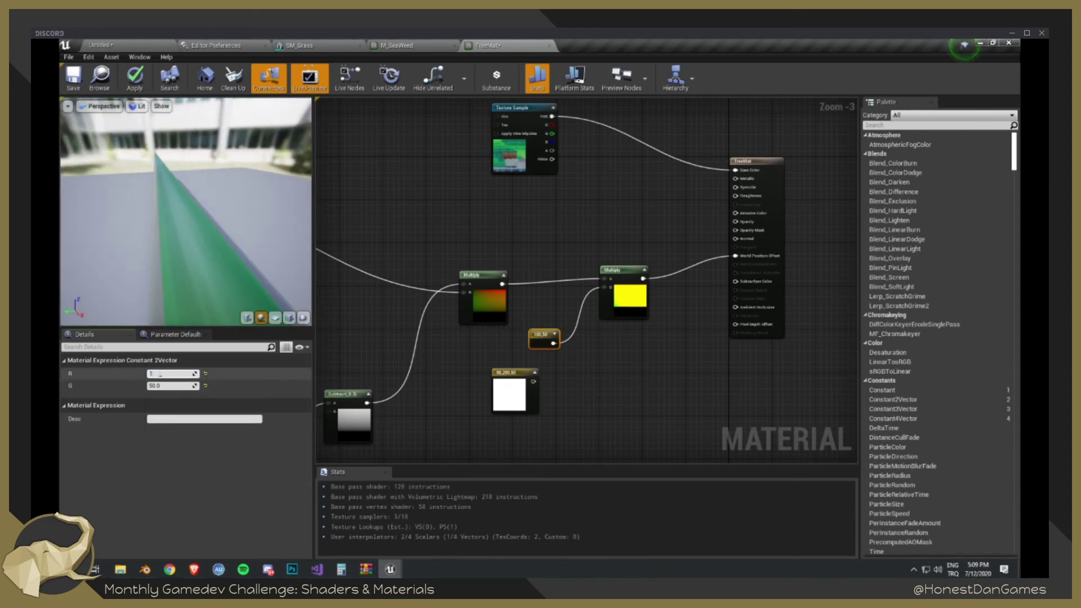
{"action": "key", "text": "Tab"}
{"action": "type", "text": "0"}
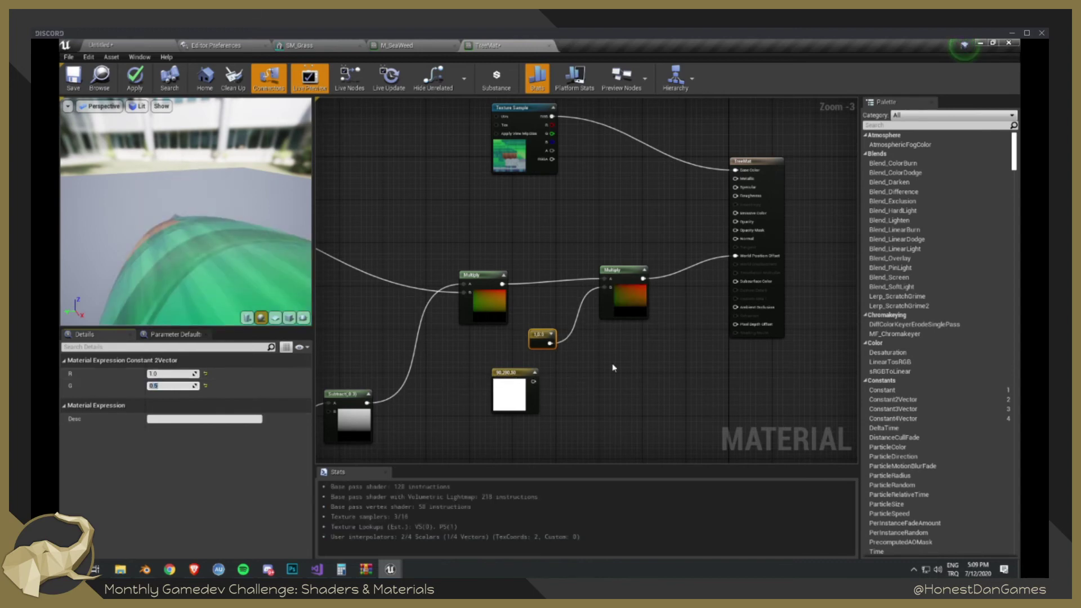
- Set the Constant2Vector's R to 0.2 and G to 0.1
{"action": "left_click_drag", "start_coordinate": [165, 238], "coordinate": [295, 199]}
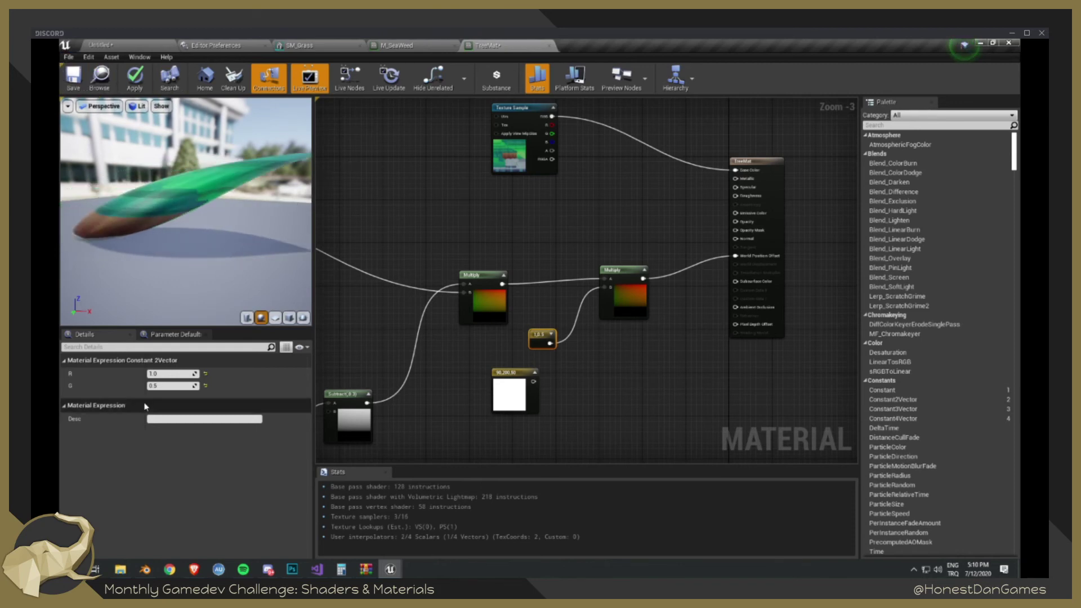
{"action": "left_click", "coordinate": [163, 374]}
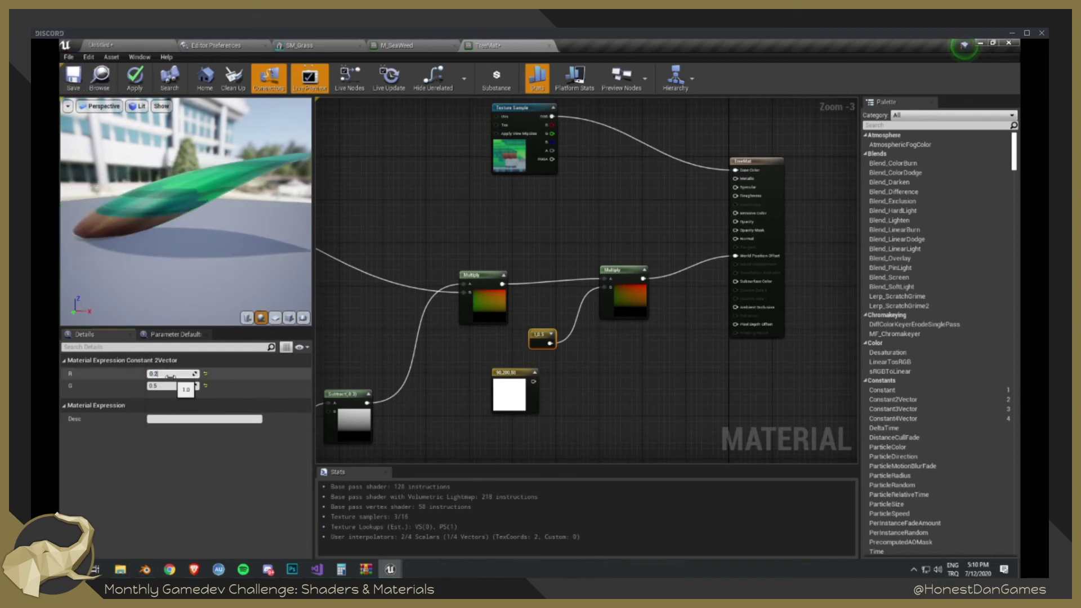
{"action": "type", "text": "0.2"}
{"action": "key", "text": "Tab"}
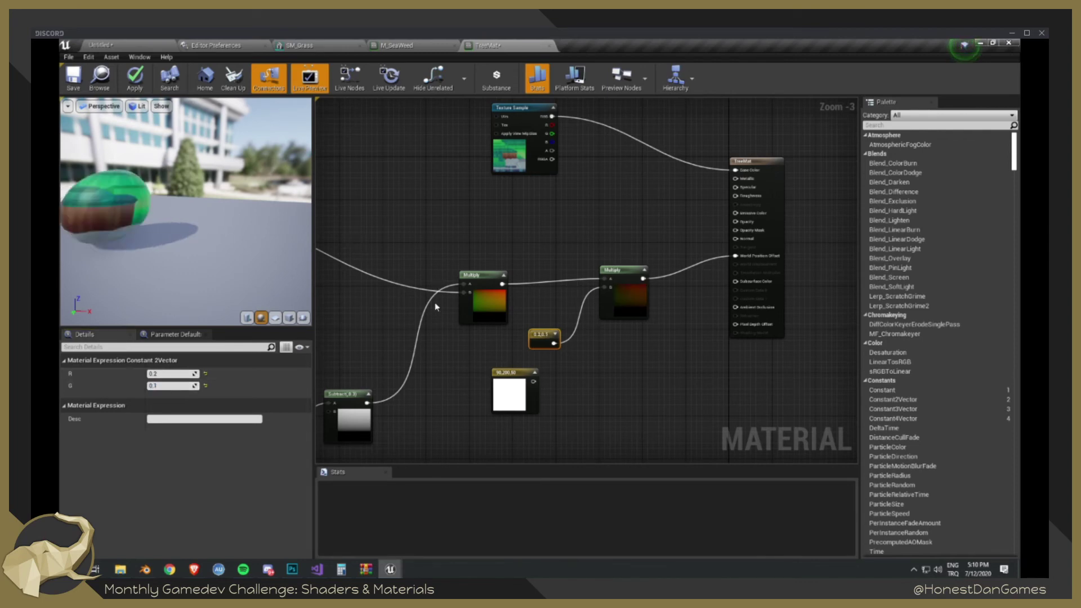
- Inspect the deformed preview sphere, and move the Panner node closer to the first Multiply
{"action": "scroll", "coordinate": [112, 195], "scroll_direction": "up", "scroll_amount": 2}
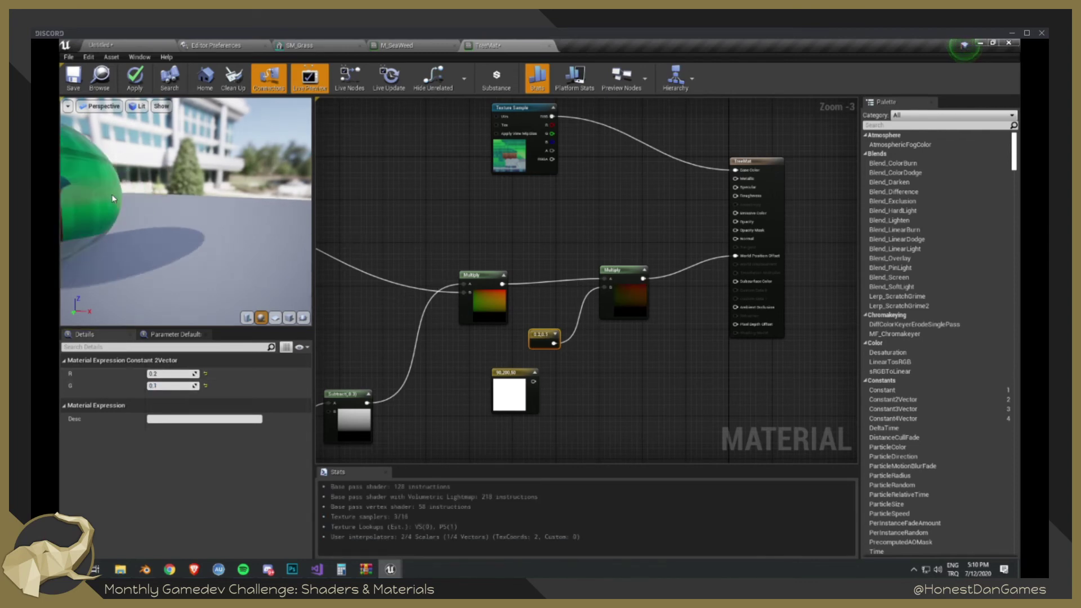
{"action": "scroll", "coordinate": [158, 203], "scroll_direction": "up", "scroll_amount": 1}
{"action": "scroll", "coordinate": [157, 203], "scroll_direction": "down", "scroll_amount": 1}
{"action": "mouse_move", "coordinate": [157, 203]}
{"action": "left_mouse_down"}
{"action": "mouse_move", "coordinate": [142, 204]}
{"action": "mouse_move", "coordinate": [177, 200]}
{"action": "left_mouse_up"}
{"action": "scroll", "coordinate": [141, 204], "scroll_direction": "down", "scroll_amount": 2}
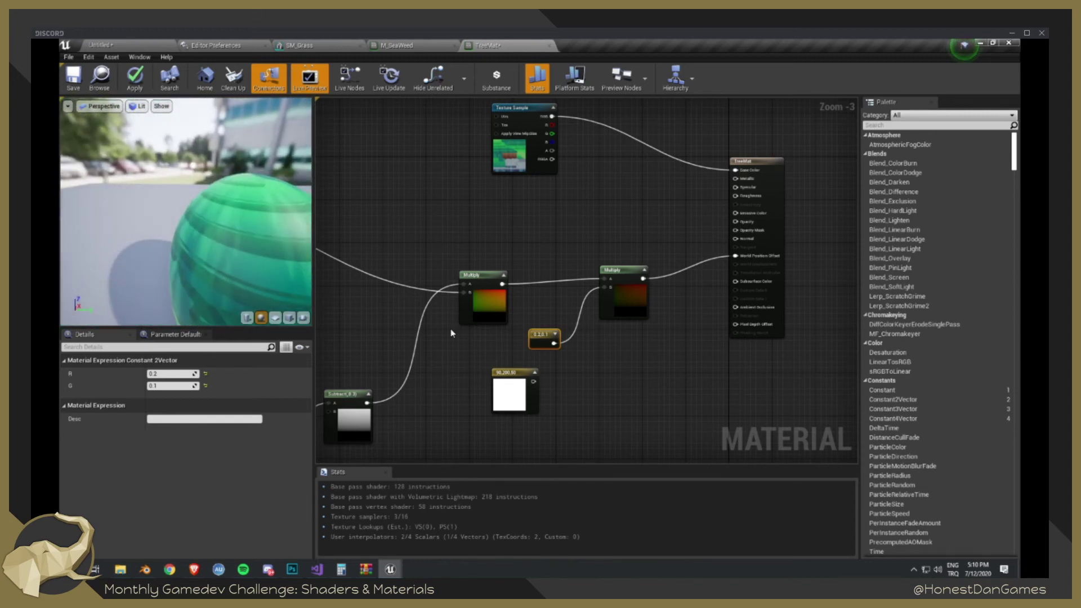
{"action": "right_click_drag", "start_coordinate": [452, 332], "coordinate": [694, 334]}
{"action": "left_click_drag", "start_coordinate": [468, 238], "coordinate": [544, 271]}
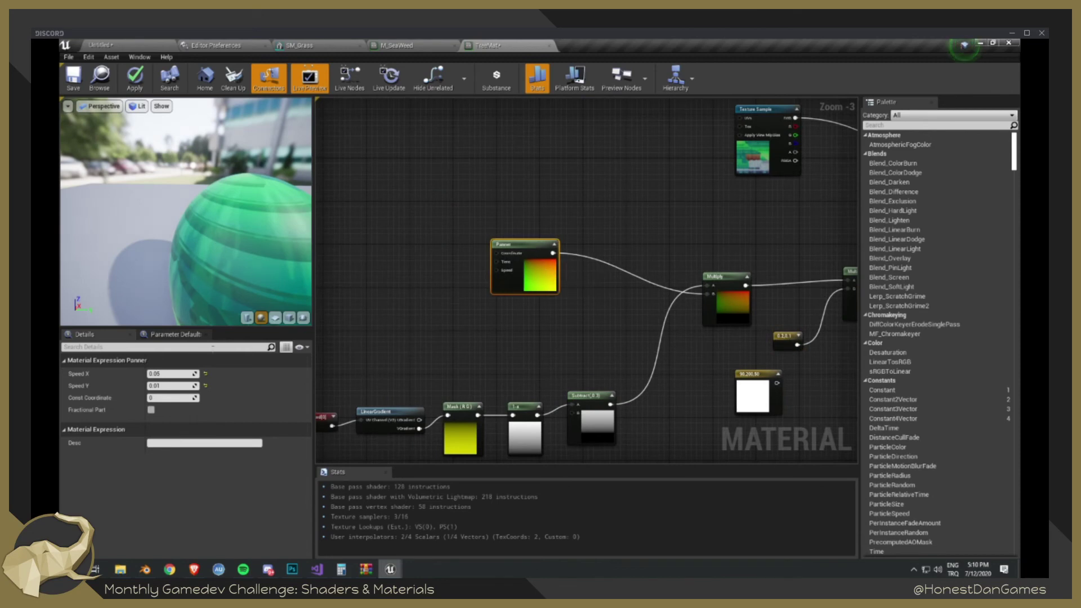
- Set the Panner's Speed X to 5.0 and inspect the preview sphere's deformation from another angle
{"action": "left_click", "coordinate": [169, 374]}
{"action": "type", "text": "5"}
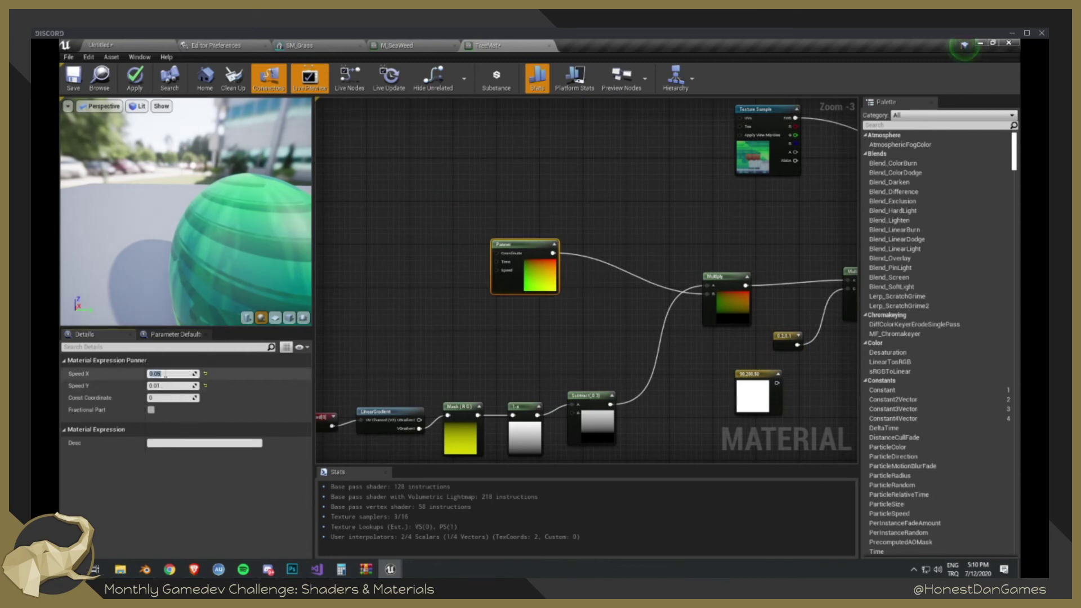
{"action": "key", "text": "Return"}
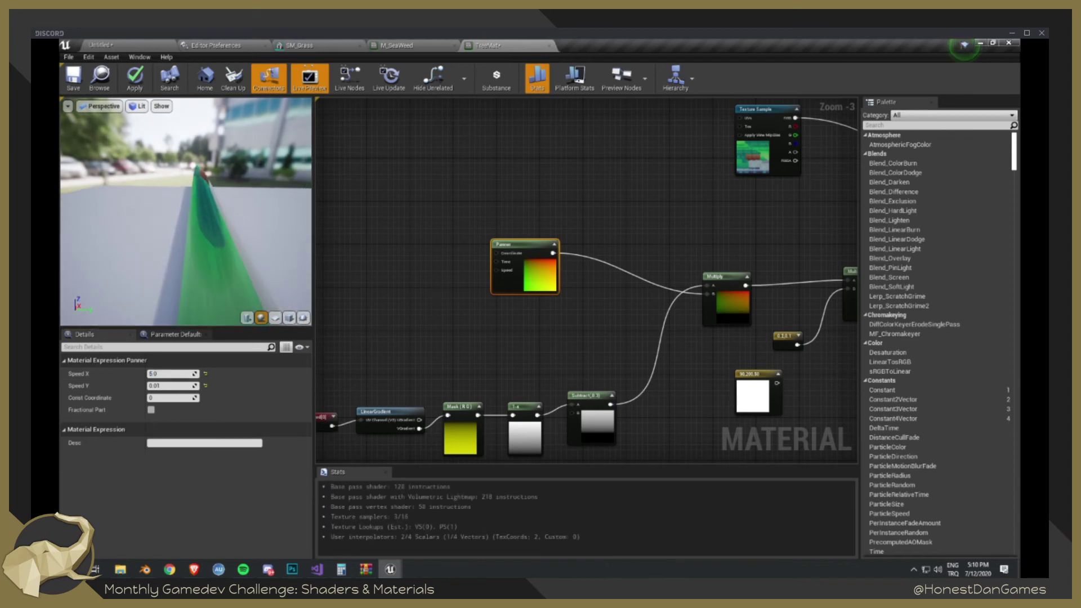
{"action": "left_click_drag", "start_coordinate": [140, 246], "coordinate": [270, 240]}
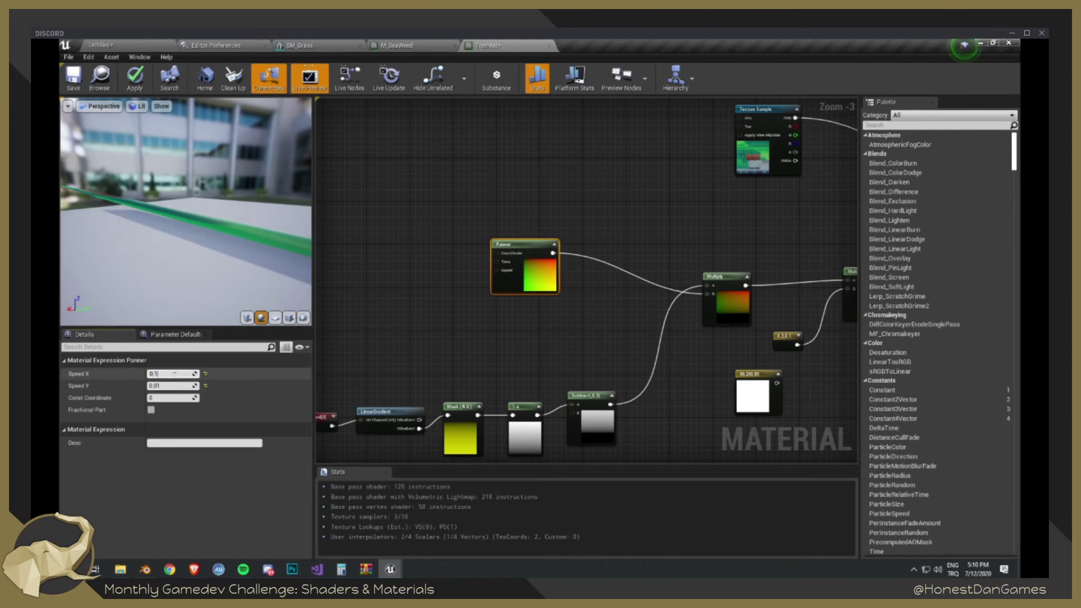
- Set the Panner's Speed X to 0.1 and apply the material changes
{"action": "key", "text": "Return"}
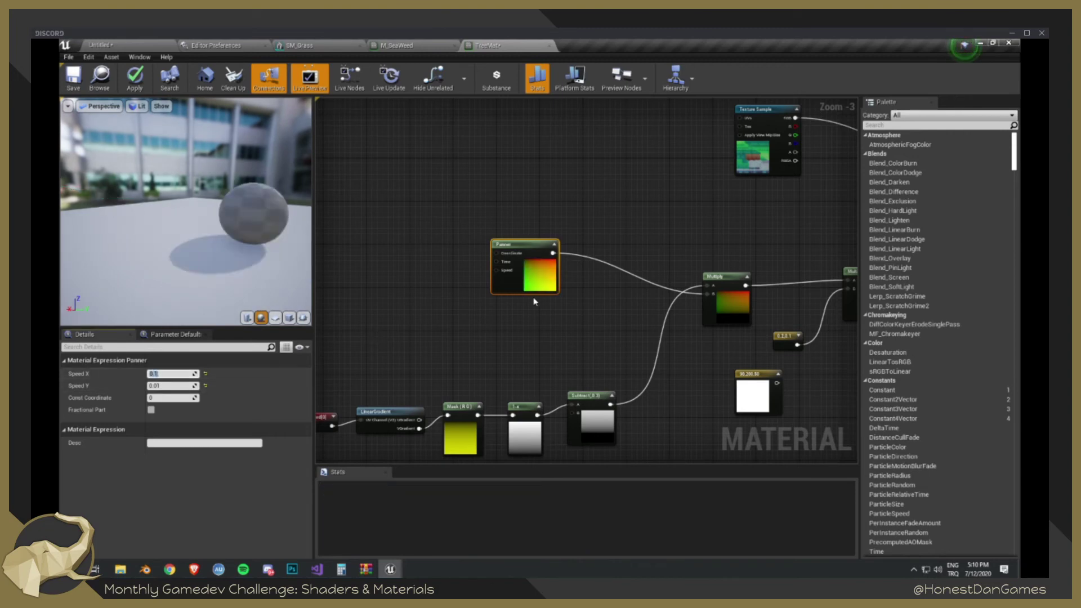
{"action": "right_click_drag", "start_coordinate": [670, 325], "coordinate": [394, 295]}
{"action": "left_click", "coordinate": [133, 74]}
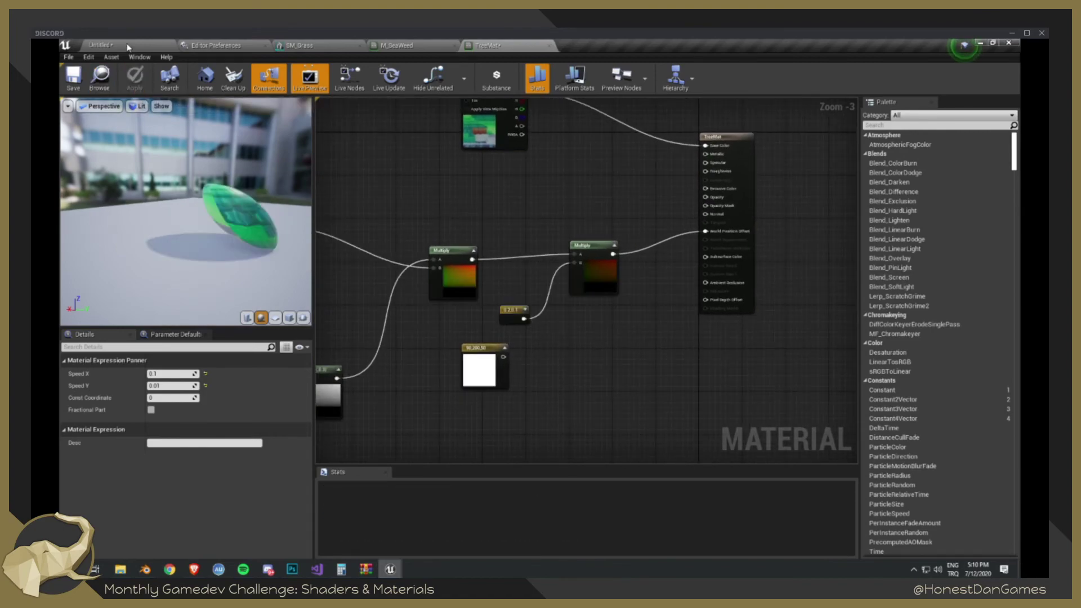
- Check the tree's movement in the level, and save the TreeMat material
{"action": "left_click", "coordinate": [128, 47]}
{"action": "right_click_drag", "start_coordinate": [554, 333], "coordinate": [490, 402]}
{"action": "left_click", "coordinate": [487, 45]}
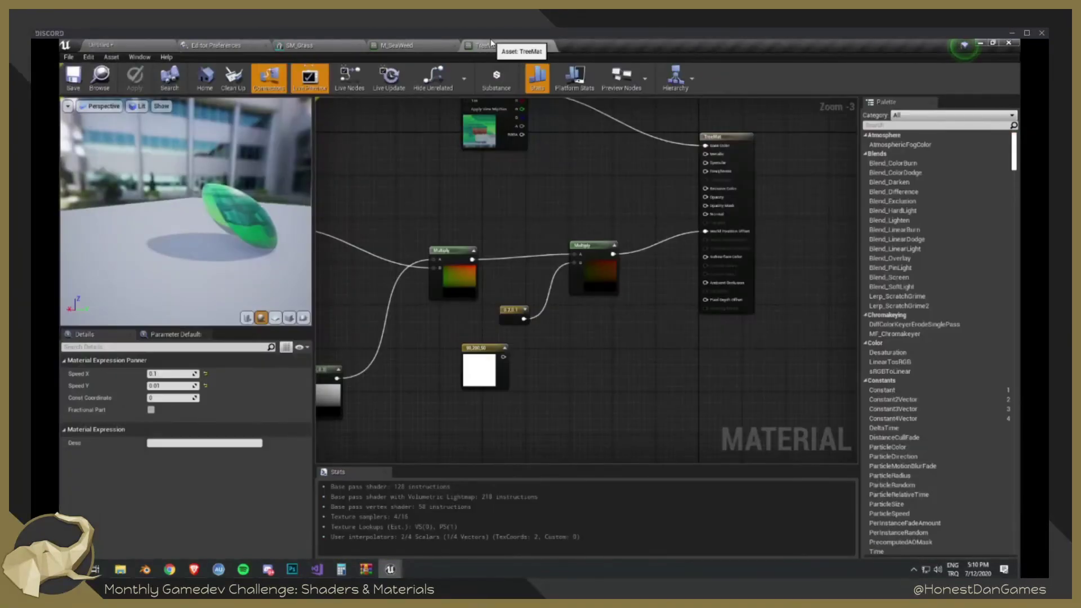
{"action": "left_click", "coordinate": [82, 73]}
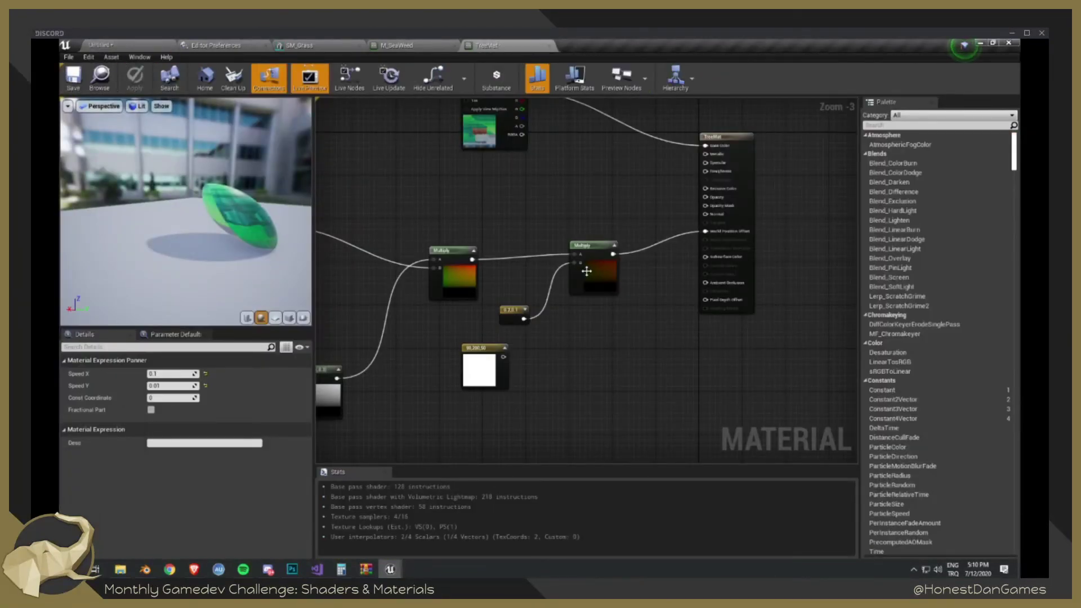
- Set the R value of the Constant2Vector feeding the second Multiply to 3.0, and apply the material
{"action": "left_click", "coordinate": [515, 313]}
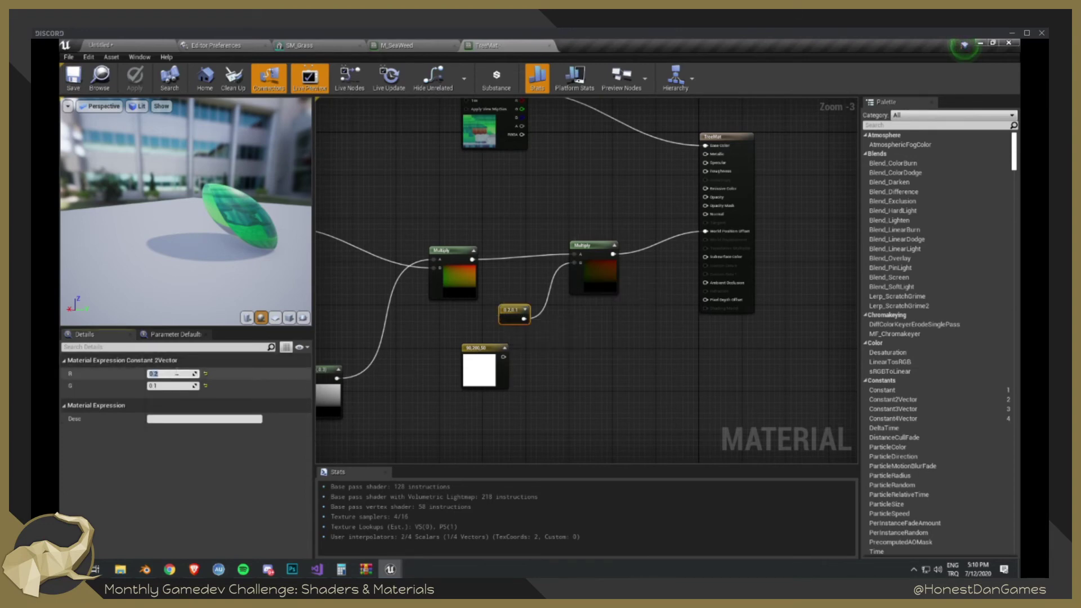
{"action": "type", "text": "3"}
{"action": "key", "text": "Return"}
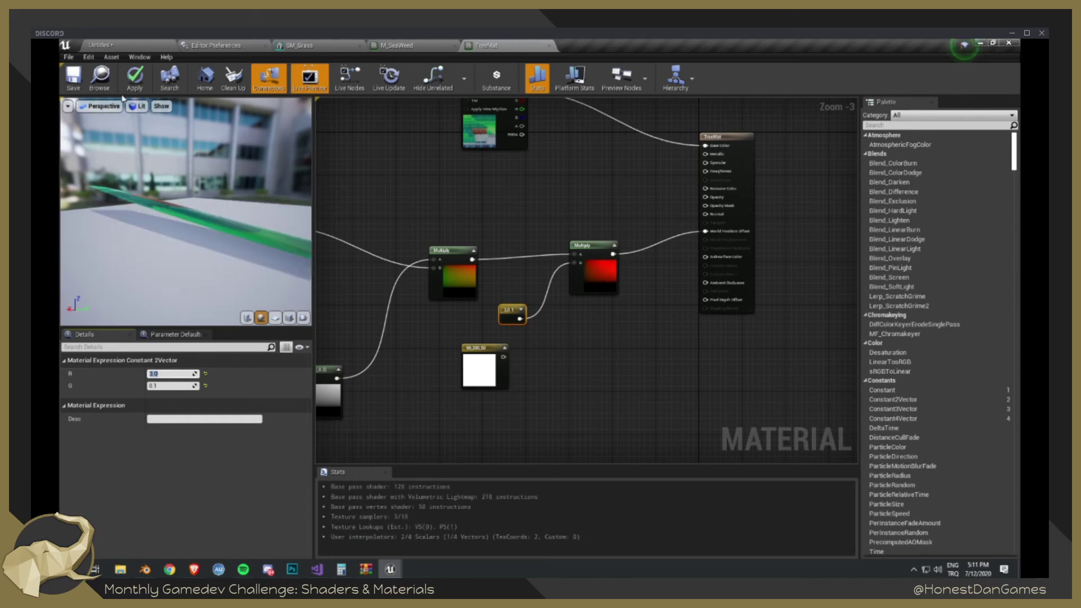
{"action": "left_click", "coordinate": [132, 80]}
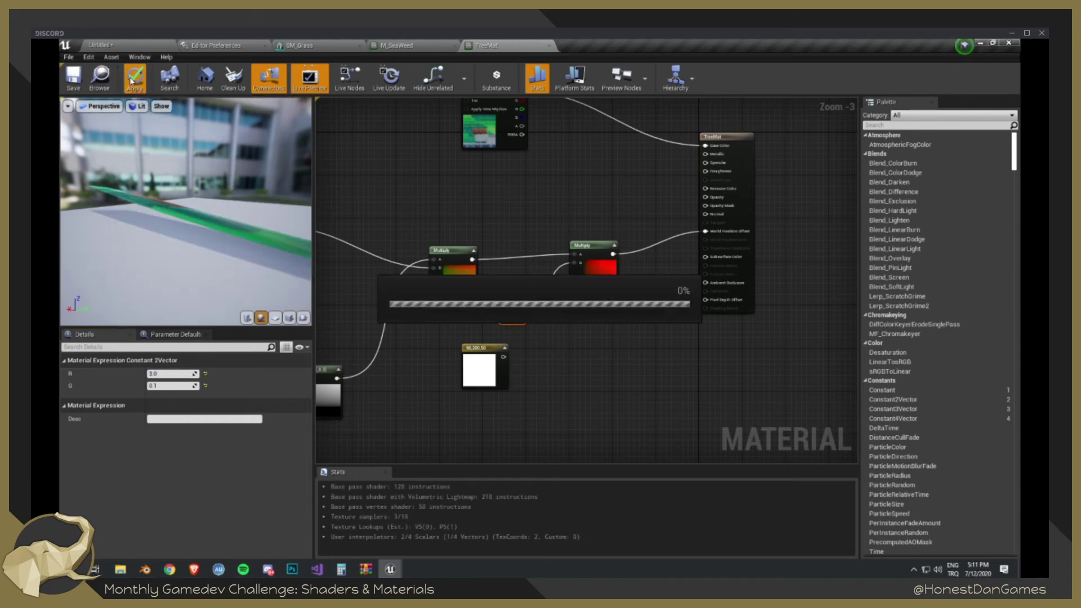
{"action": "left_click", "coordinate": [521, 233]}
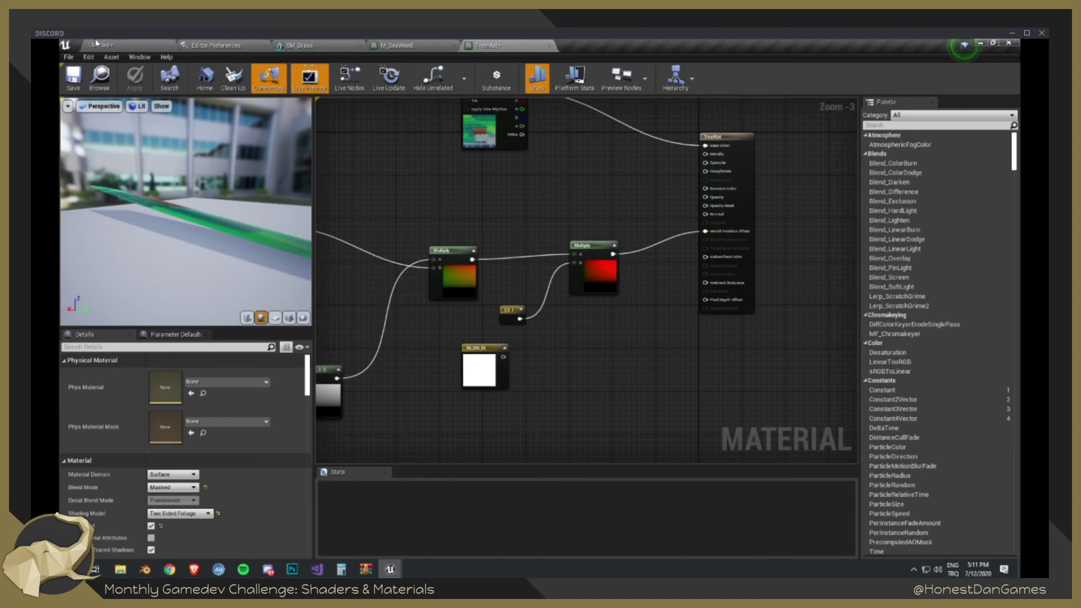
- Examine how the tree deforms in the level with the applied material
{"action": "left_click", "coordinate": [110, 49]}
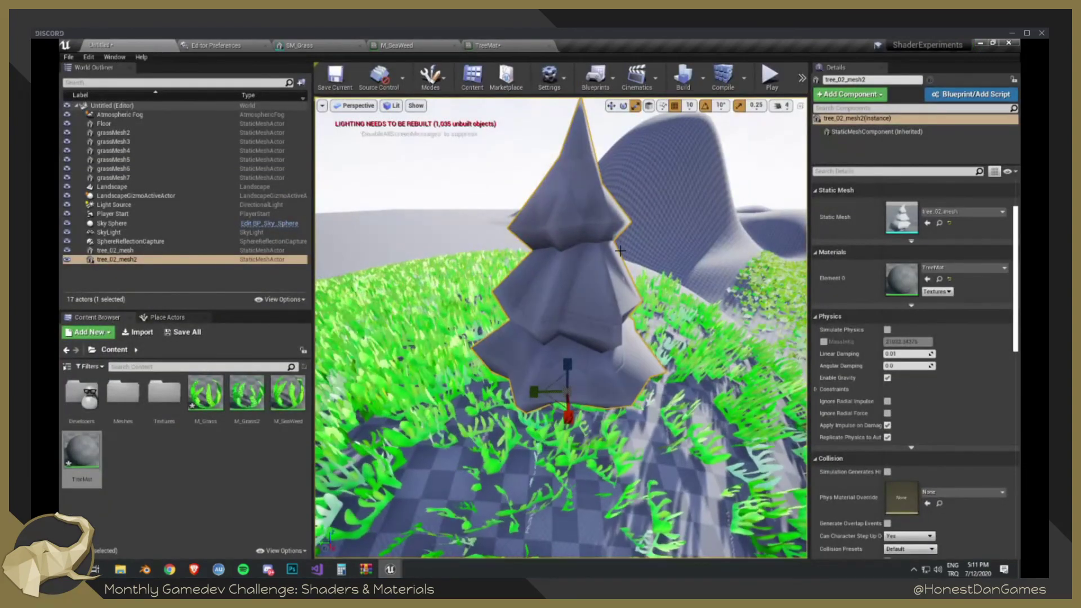
{"action": "right_click_drag", "start_coordinate": [613, 248], "coordinate": [667, 220]}
{"action": "left_click", "coordinate": [505, 44]}
- Move the first Multiply node closer to the Panner in the TreeMat graph
{"action": "right_click_drag", "start_coordinate": [453, 248], "coordinate": [628, 246]}
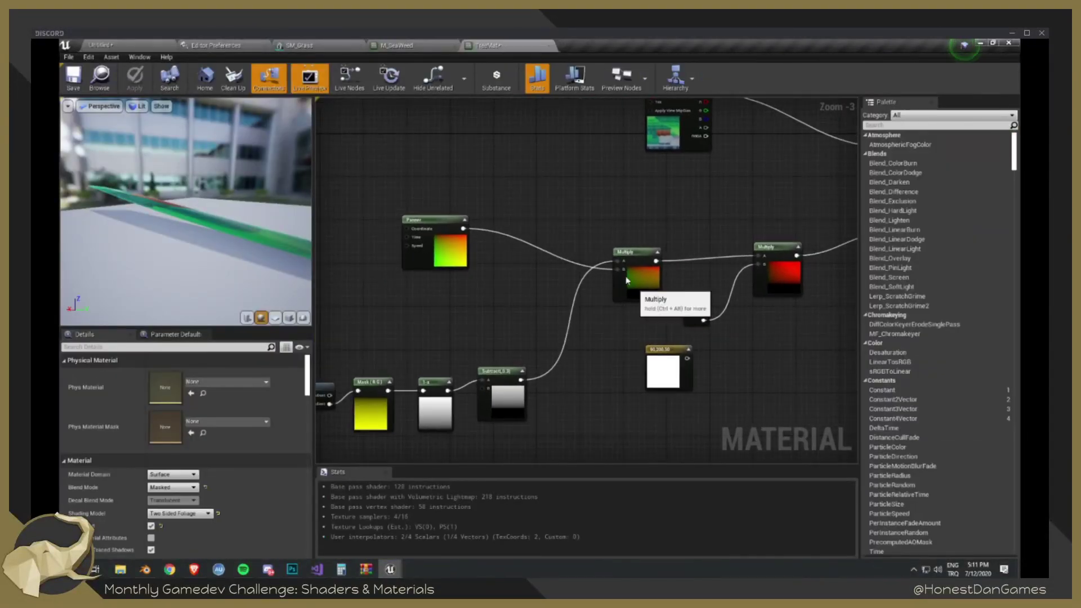
{"action": "left_click_drag", "start_coordinate": [626, 275], "coordinate": [581, 281]}
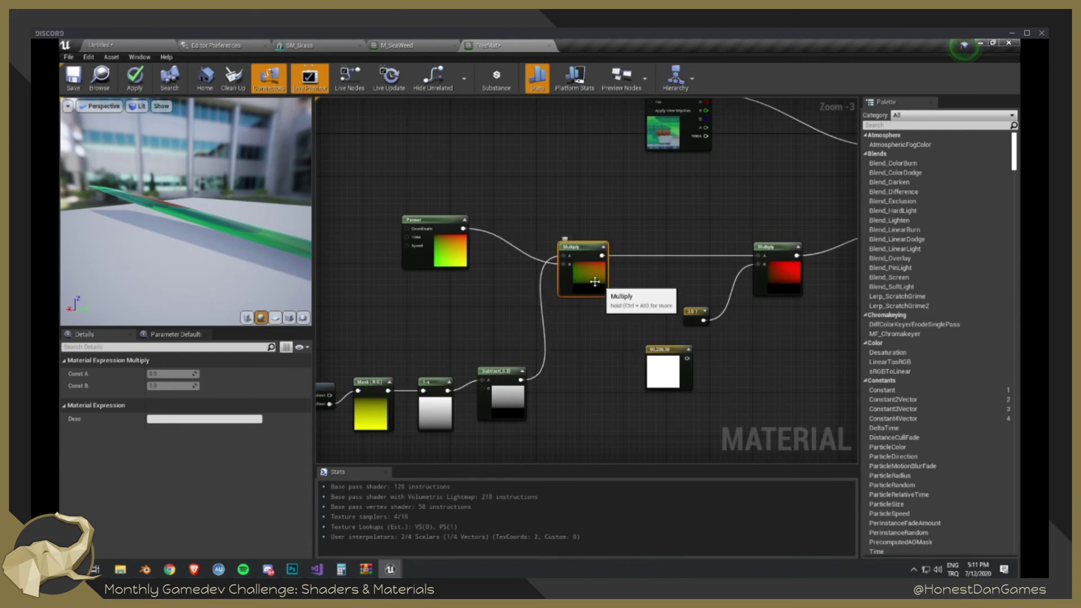
{"action": "right_click_drag", "start_coordinate": [474, 282], "coordinate": [531, 291]}
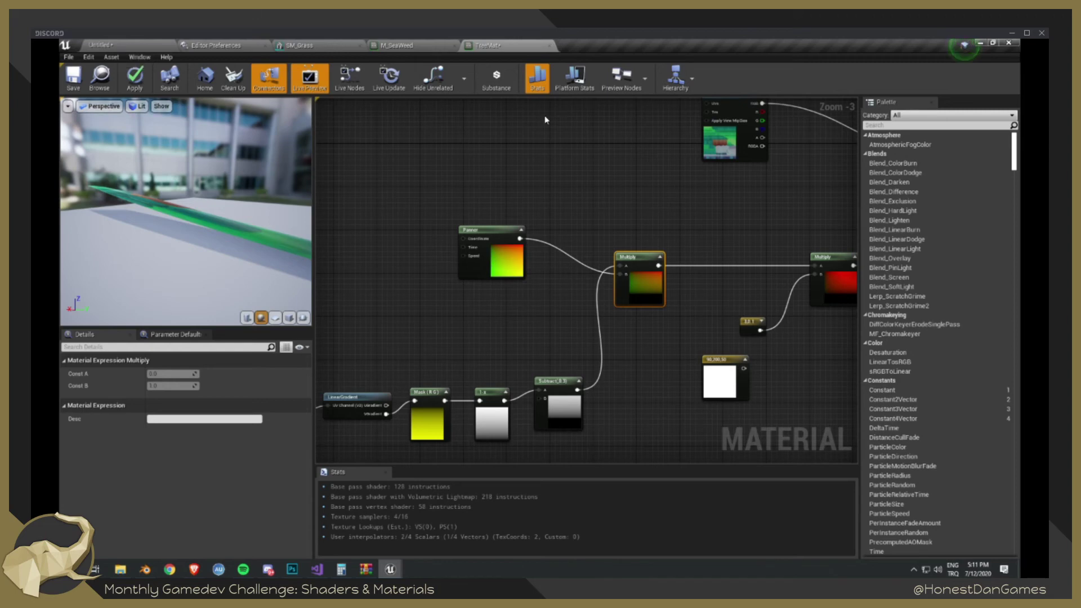
- Delete the second Multiply node together with its Constant2Vector
{"action": "right_click_drag", "start_coordinate": [793, 280], "coordinate": [556, 250]}
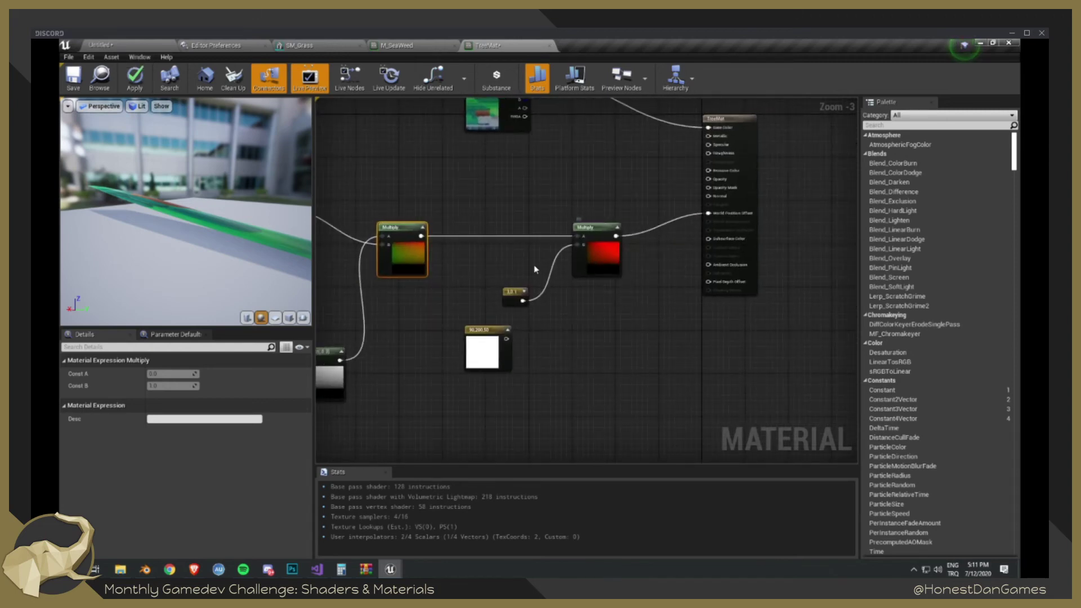
{"action": "left_click_drag", "start_coordinate": [496, 262], "coordinate": [619, 327]}
{"action": "key", "text": "Delete"}
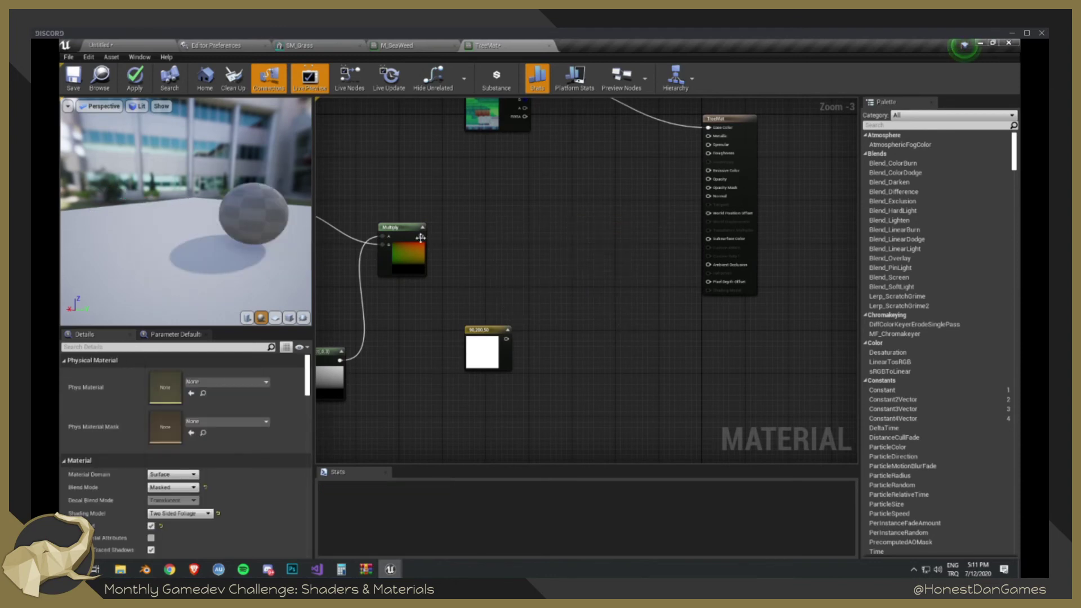
- Disconnect the Subtract node from the remaining Multiply; delete that Multiply and undo its deletion
{"action": "right_click_drag", "start_coordinate": [359, 330], "coordinate": [456, 322]}
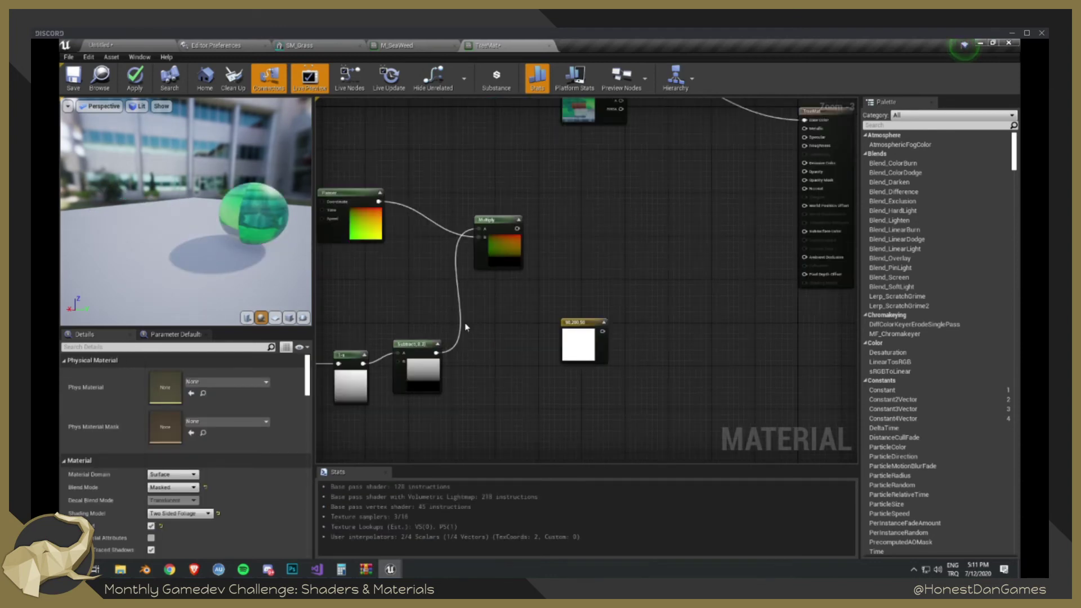
{"action": "left_click", "coordinate": [460, 333], "text": "alt"}
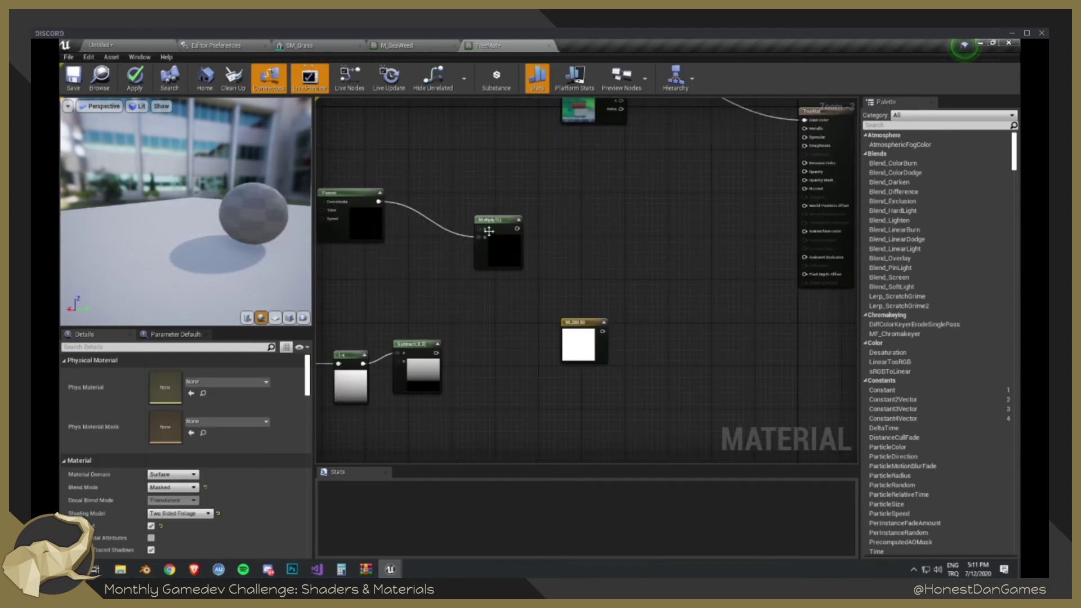
{"action": "key", "text": "Delete"}
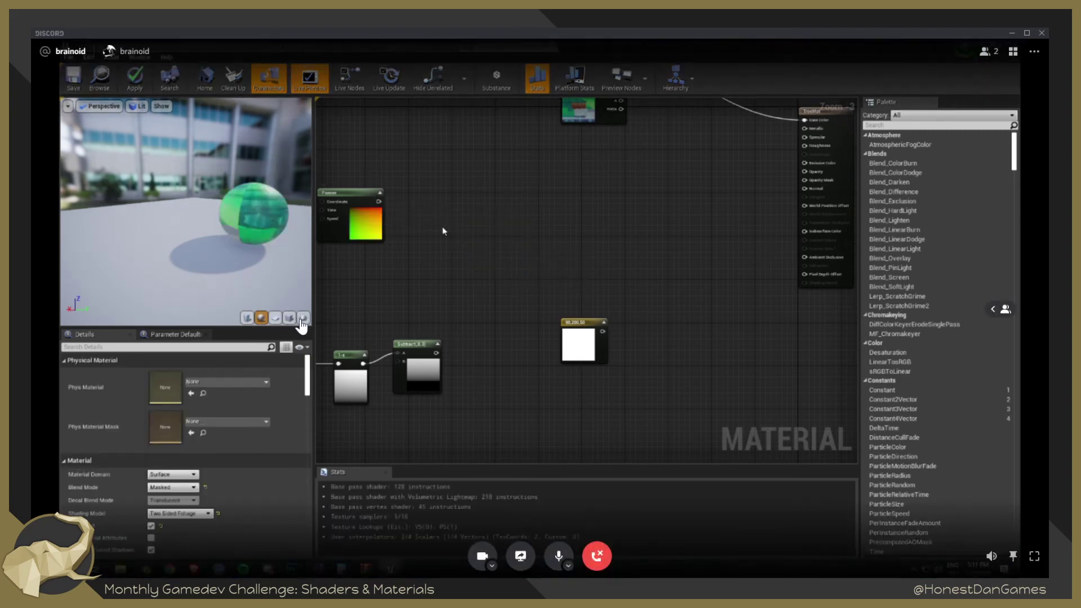
{"action": "key", "text": "ctrl+z"}
- Use tree_02_mesh from the Content/Meshes folder as the TreeMat preview mesh, and frame the tree in the preview
{"action": "left_click", "coordinate": [303, 318]}
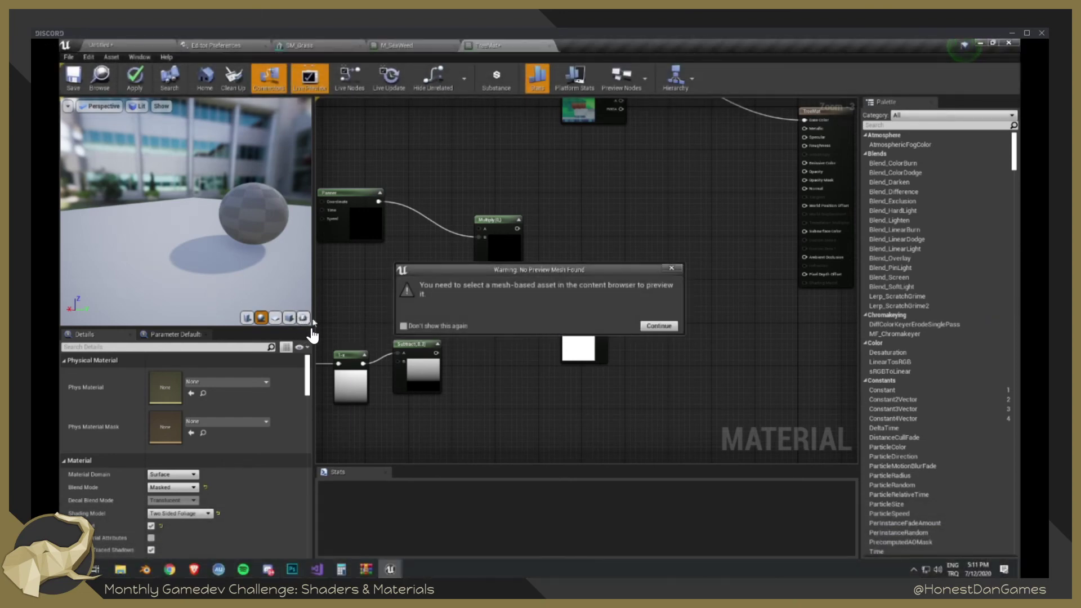
{"action": "left_click", "coordinate": [657, 326]}
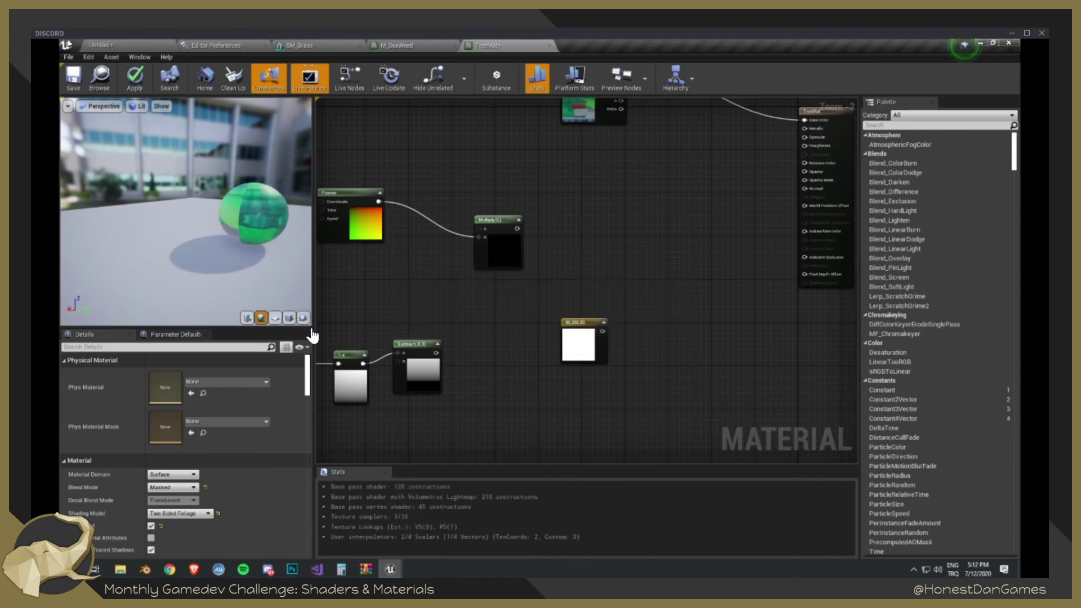
{"action": "left_click", "coordinate": [112, 45]}
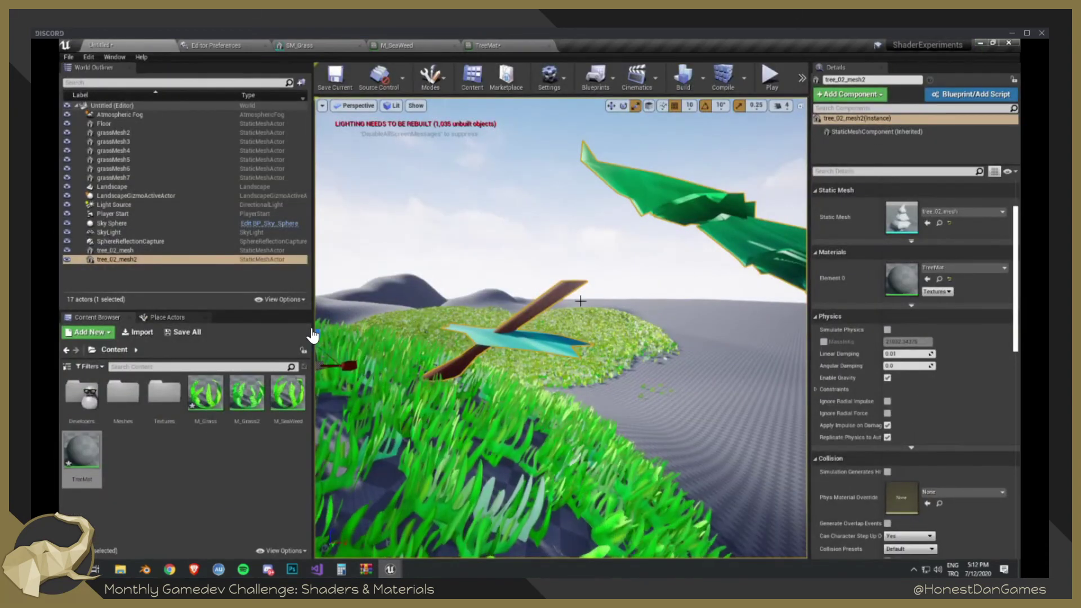
{"action": "left_click", "coordinate": [120, 251]}
{"action": "left_click", "coordinate": [120, 260]}
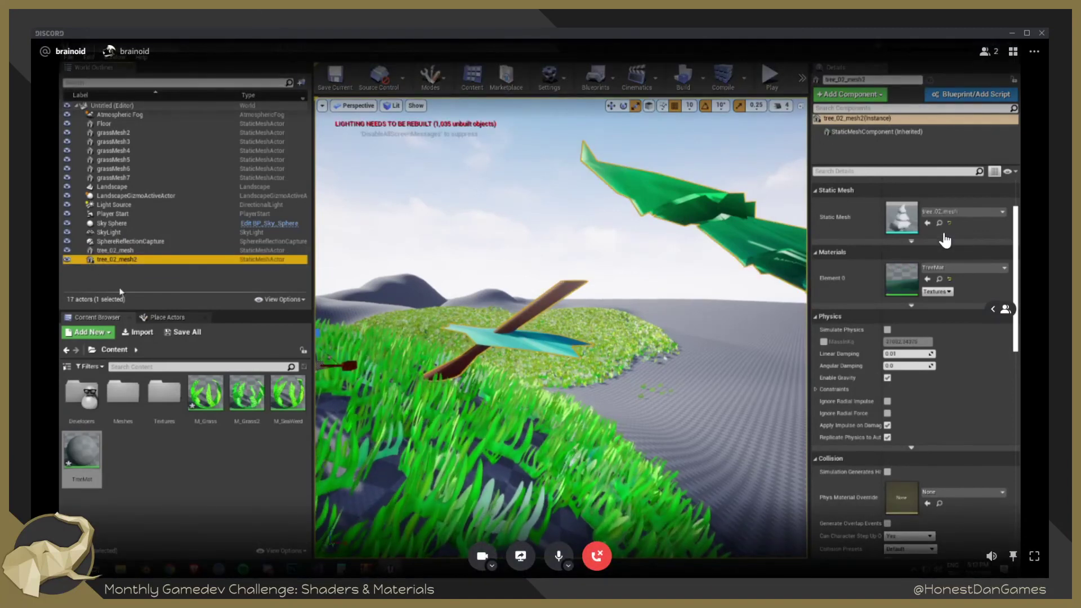
{"action": "double_click", "coordinate": [124, 404]}
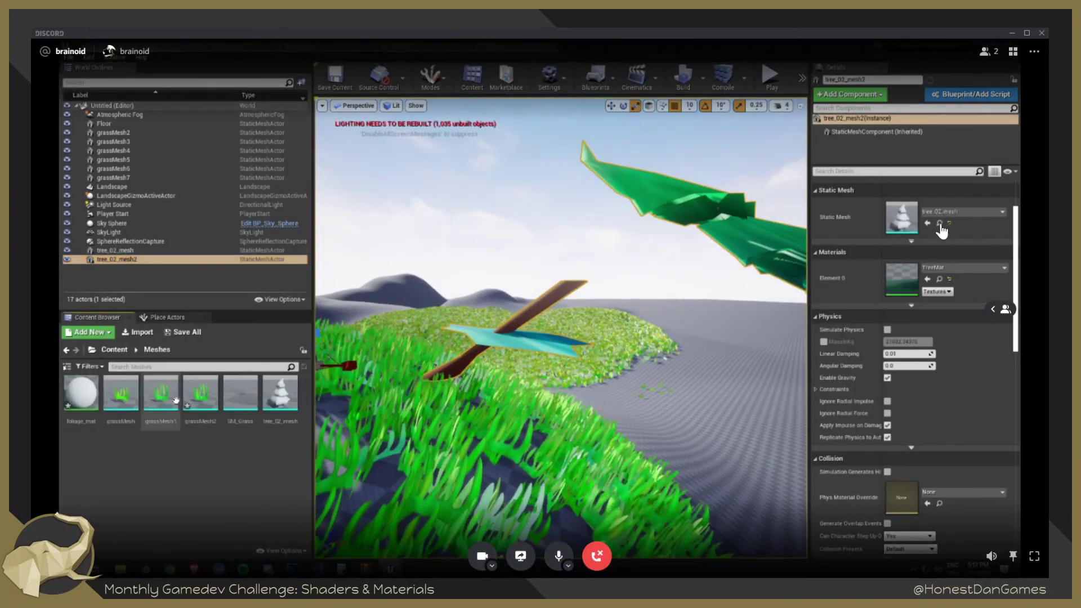
{"action": "left_click", "coordinate": [276, 399]}
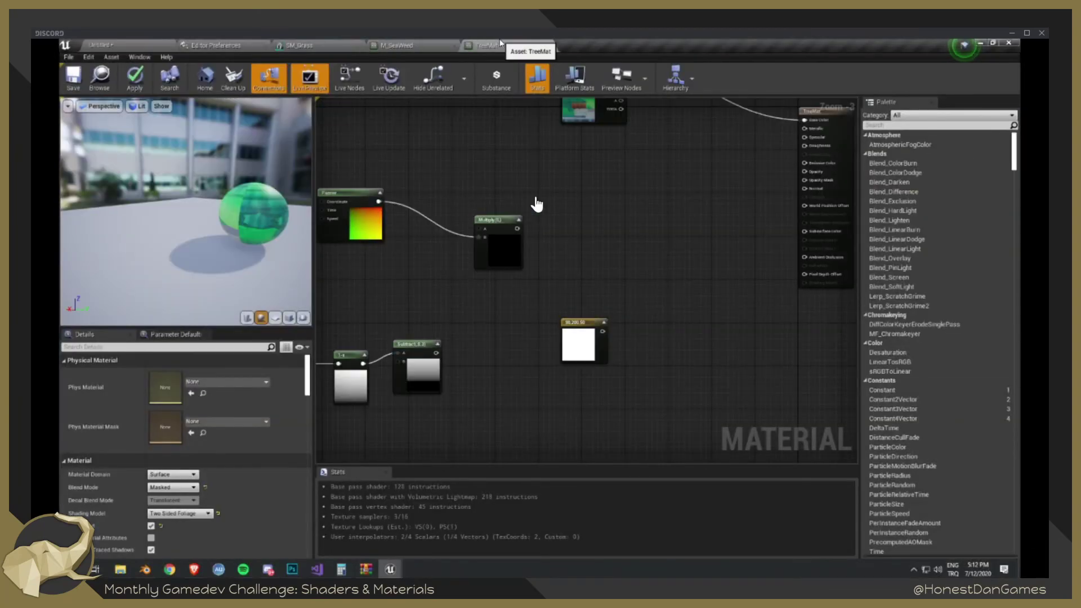
{"action": "left_click", "coordinate": [302, 318]}
{"action": "scroll", "coordinate": [271, 210], "scroll_direction": "up", "scroll_amount": 5}
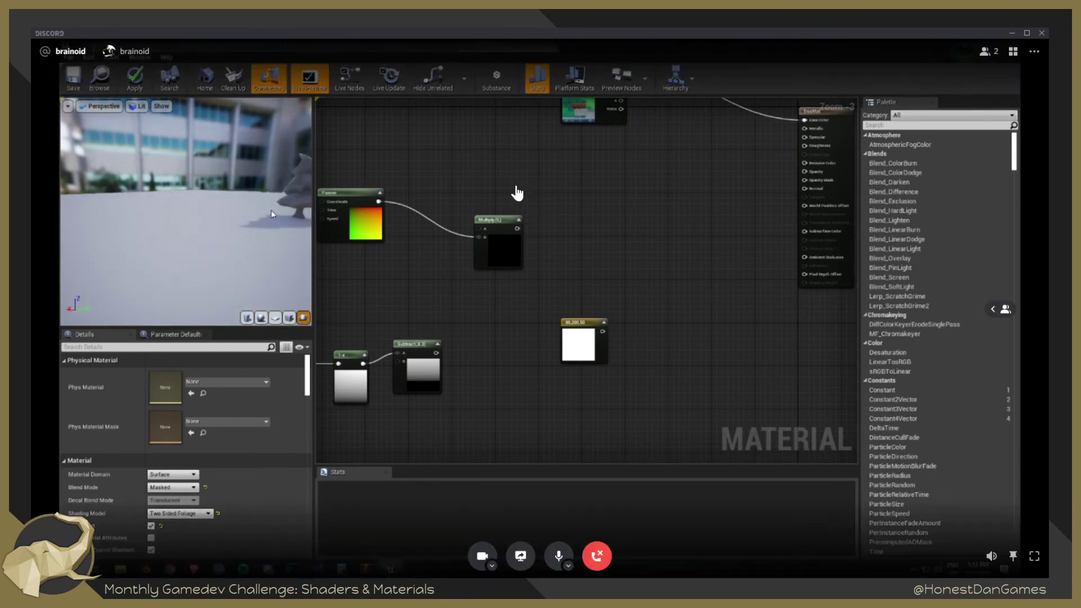
{"action": "mouse_move", "coordinate": [236, 233]}
{"action": "right_mouse_down"}
{"action": "mouse_move", "coordinate": [237, 270]}
{"action": "mouse_move", "coordinate": [236, 202]}
{"action": "mouse_move", "coordinate": [237, 234]}
{"action": "right_mouse_up"}
{"action": "mouse_move", "coordinate": [236, 236]}
{"action": "middle_mouse_down"}
{"action": "mouse_move", "coordinate": [250, 215]}
{"action": "mouse_move", "coordinate": [251, 230]}
{"action": "middle_mouse_up"}
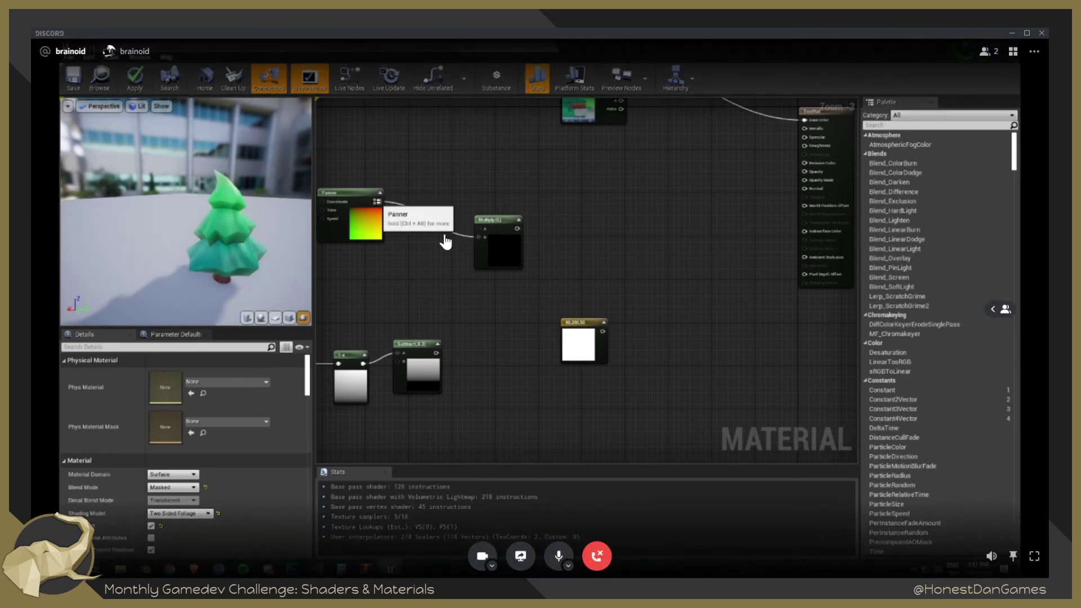
- Connect the Panner's output directly to the material's World Position Offset input
{"action": "left_click_drag", "start_coordinate": [379, 201], "coordinate": [804, 205]}
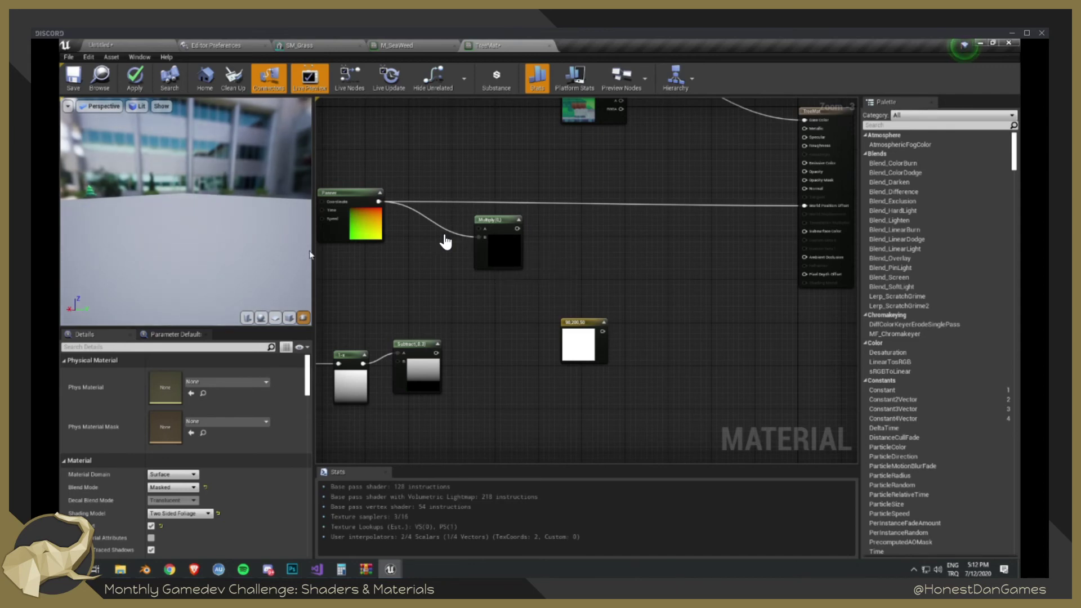
{"action": "left_click", "coordinate": [365, 233]}
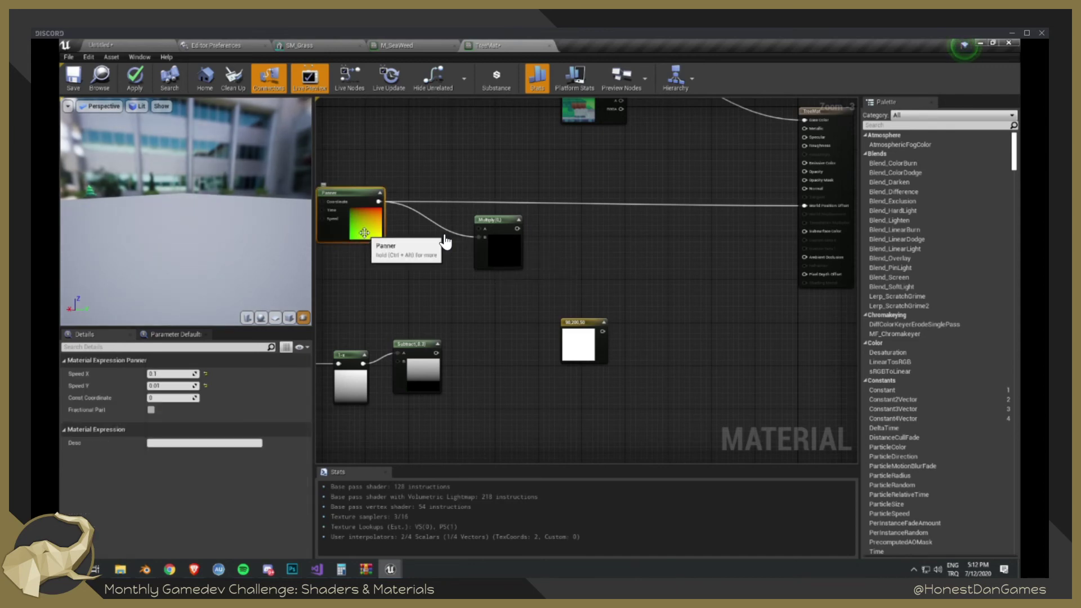
{"action": "right_click_drag", "start_coordinate": [364, 278], "coordinate": [463, 273]}
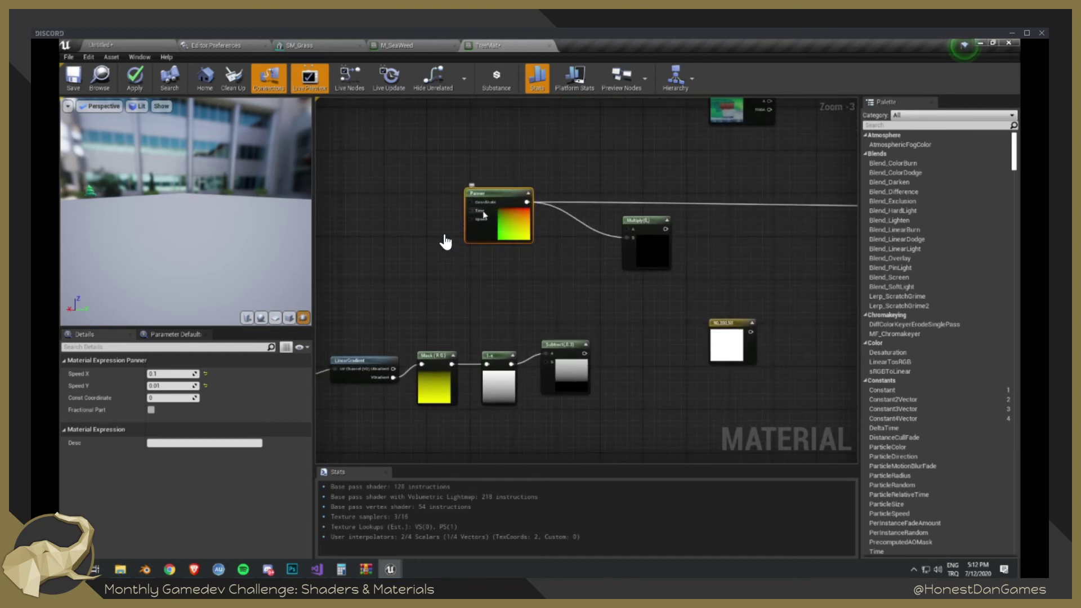
- Try a Time node connected to the Panner's Time input, and delete the node again
{"action": "right_click", "coordinate": [387, 225]}
{"action": "type", "text": "time"}
{"action": "key", "text": "Return"}
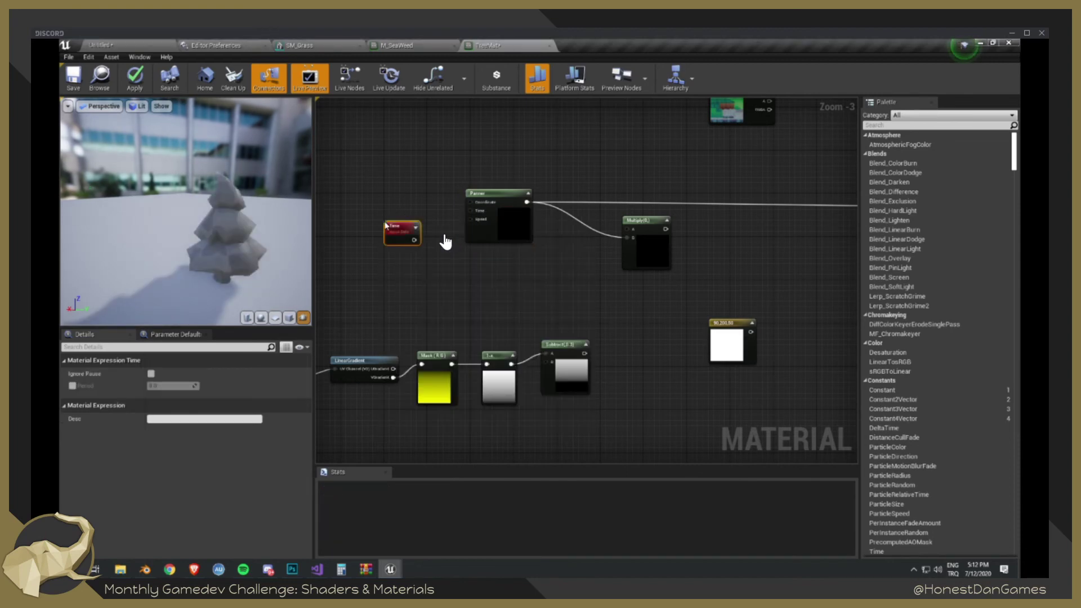
{"action": "left_click_drag", "start_coordinate": [414, 241], "coordinate": [470, 211]}
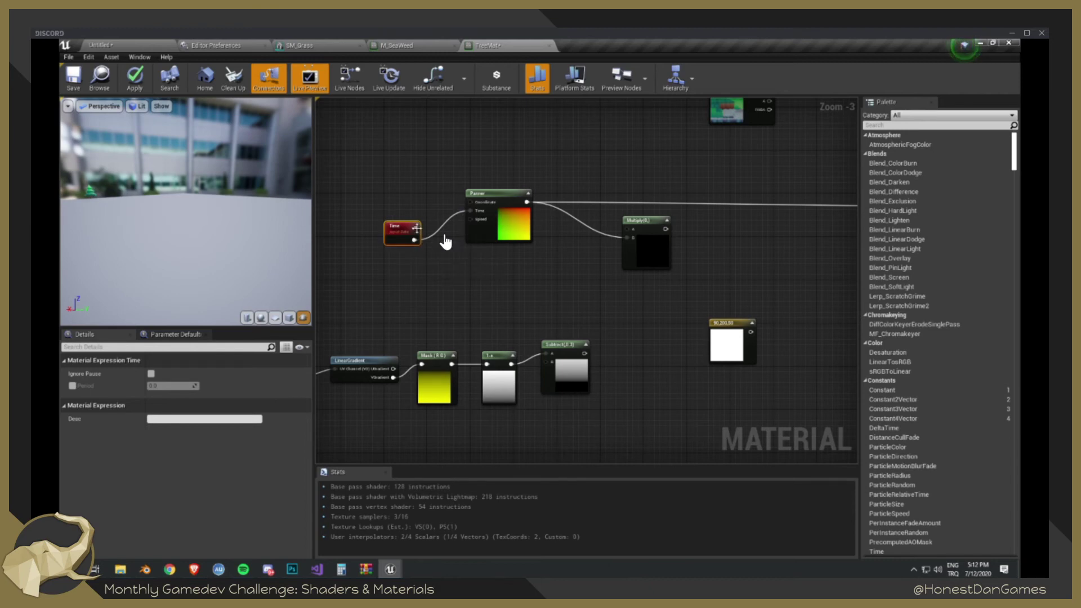
{"action": "key", "text": "Delete"}
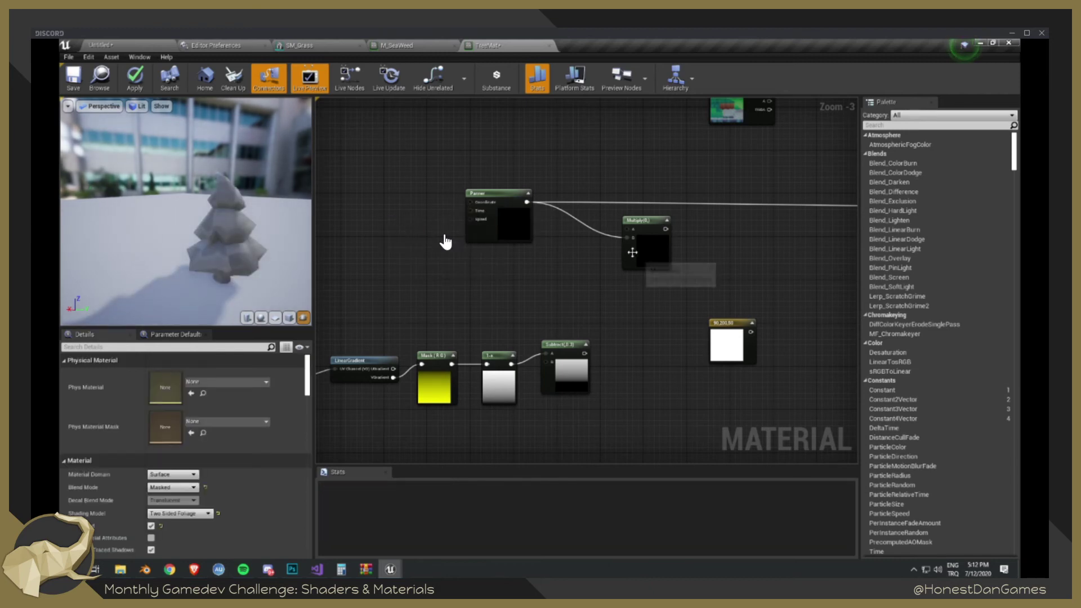
- Add a Time node and a Sine node, and chain Time through Sine into the Panner's Time input
{"action": "right_click", "coordinate": [362, 224]}
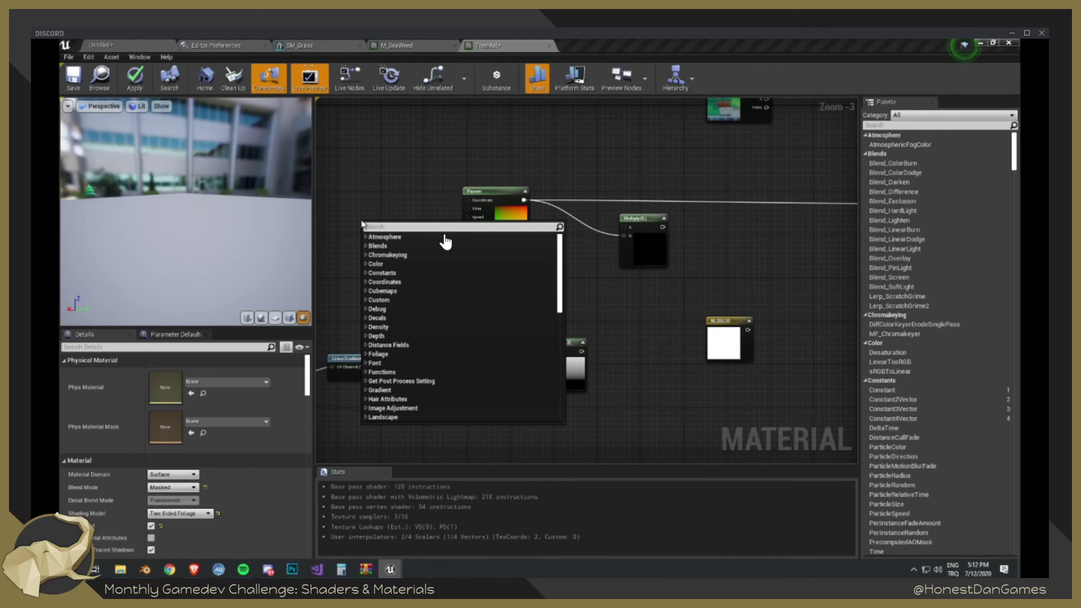
{"action": "type", "text": "sine"}
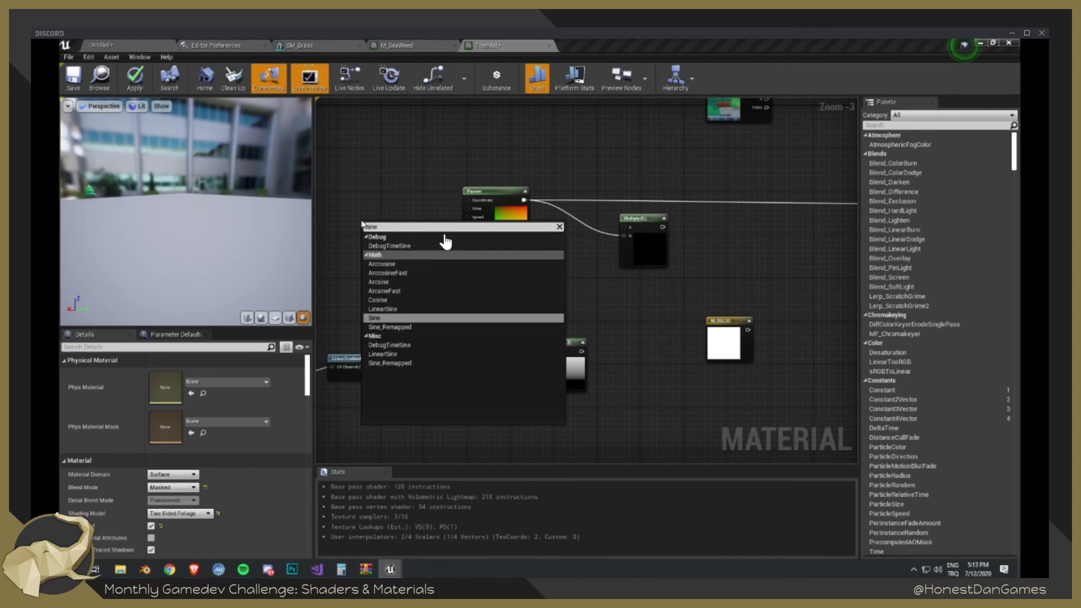
{"action": "key", "text": "Return"}
{"action": "right_click_drag", "start_coordinate": [348, 331], "coordinate": [450, 355]}
{"action": "right_click", "coordinate": [387, 247]}
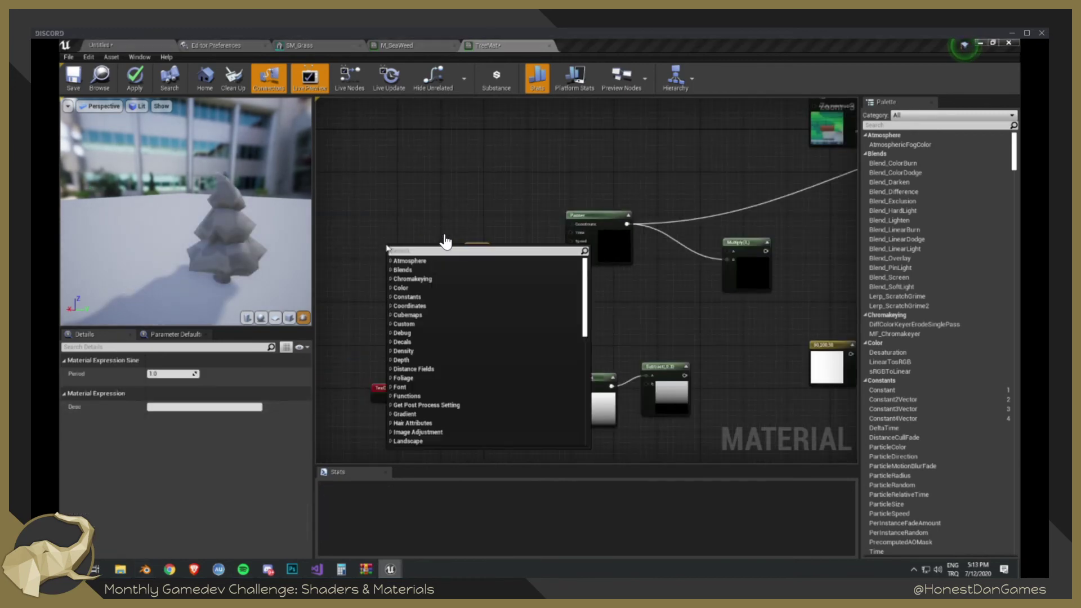
{"action": "type", "text": "time"}
{"action": "key", "text": "Return"}
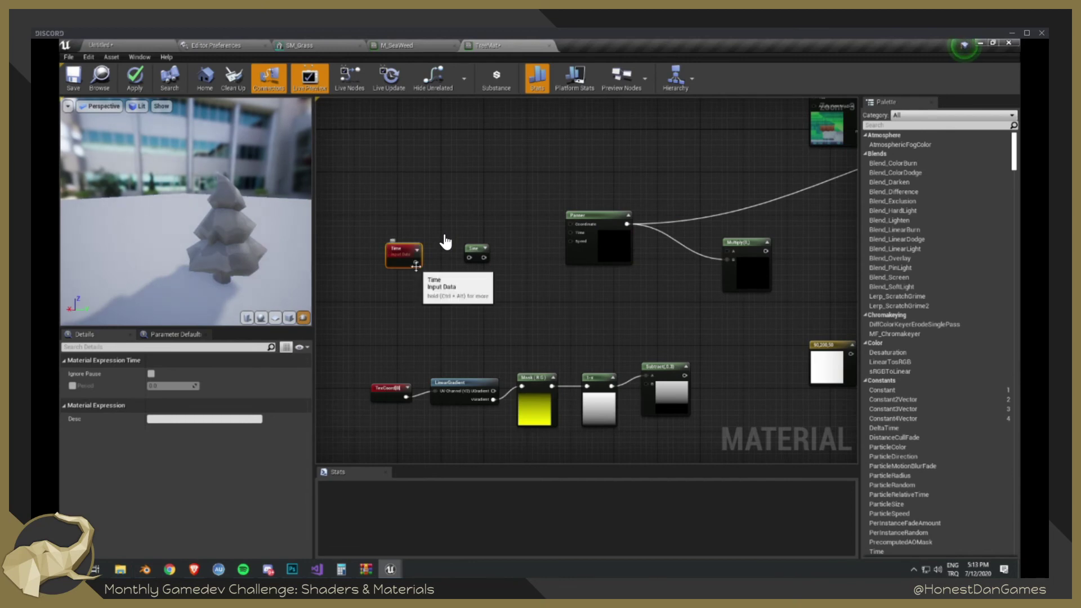
{"action": "left_click_drag", "start_coordinate": [415, 262], "coordinate": [572, 232]}
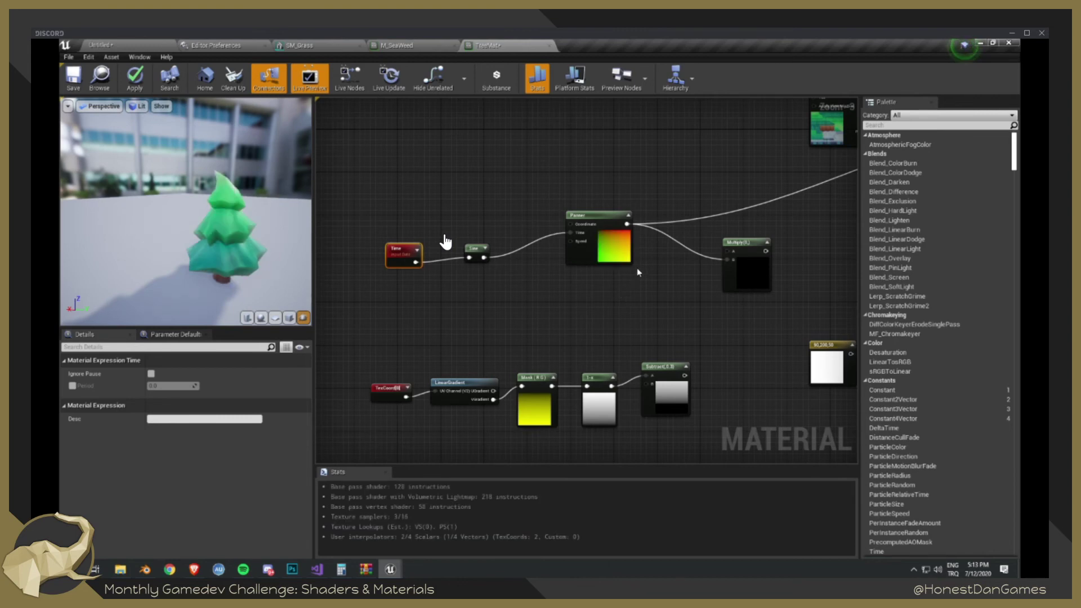
{"action": "scroll", "coordinate": [242, 242], "scroll_direction": "up", "scroll_amount": 3}
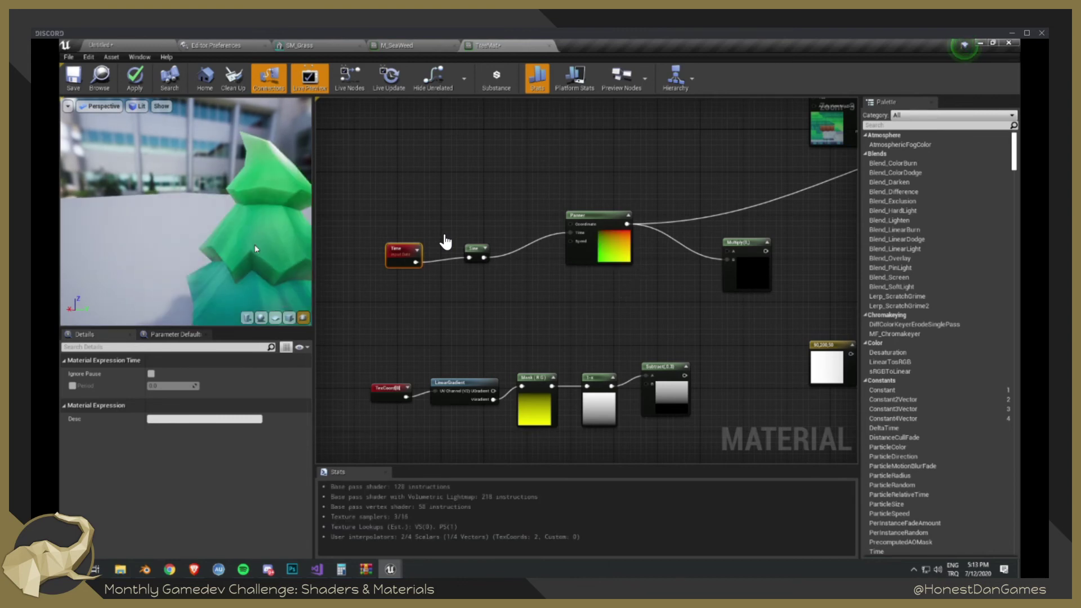
{"action": "scroll", "coordinate": [254, 246], "scroll_direction": "down", "scroll_amount": 4}
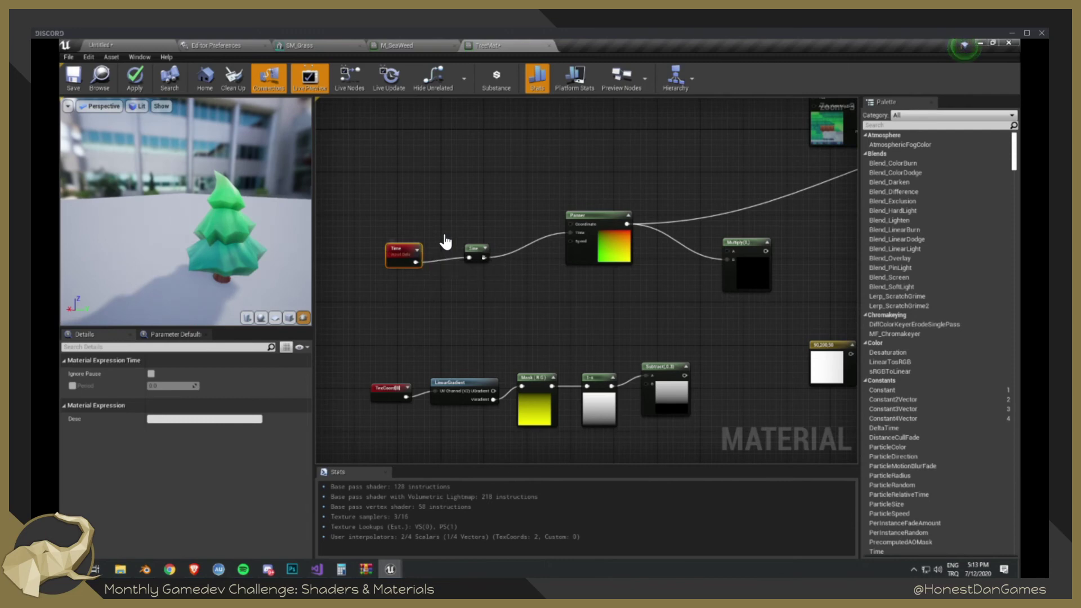
- Try a period of 5 on the Sine node, and set the period back to 1
{"action": "left_click", "coordinate": [479, 250]}
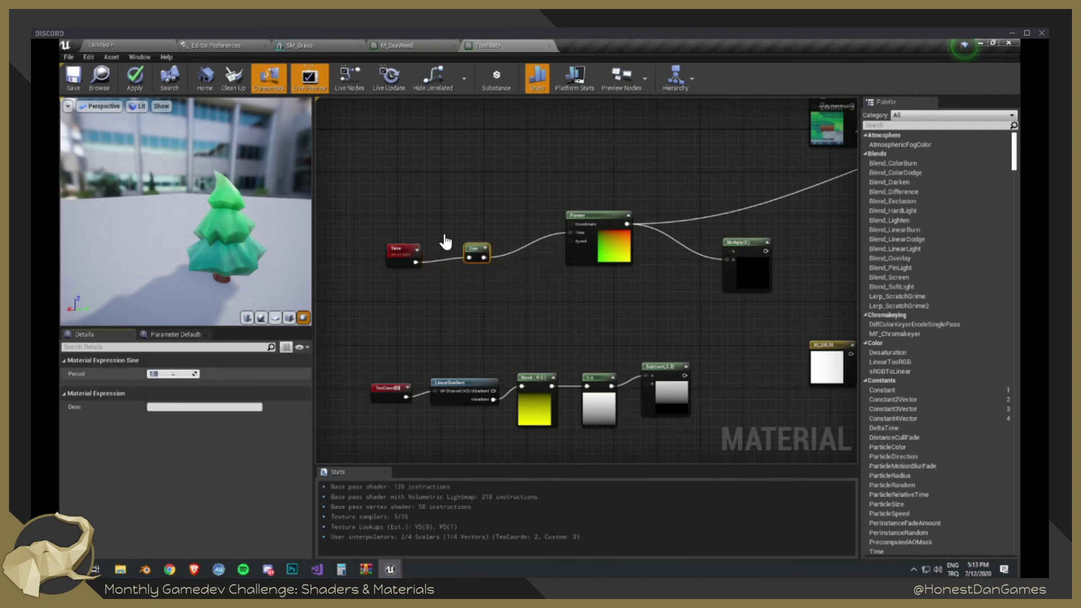
{"action": "type", "text": "5"}
{"action": "key", "text": "Return"}
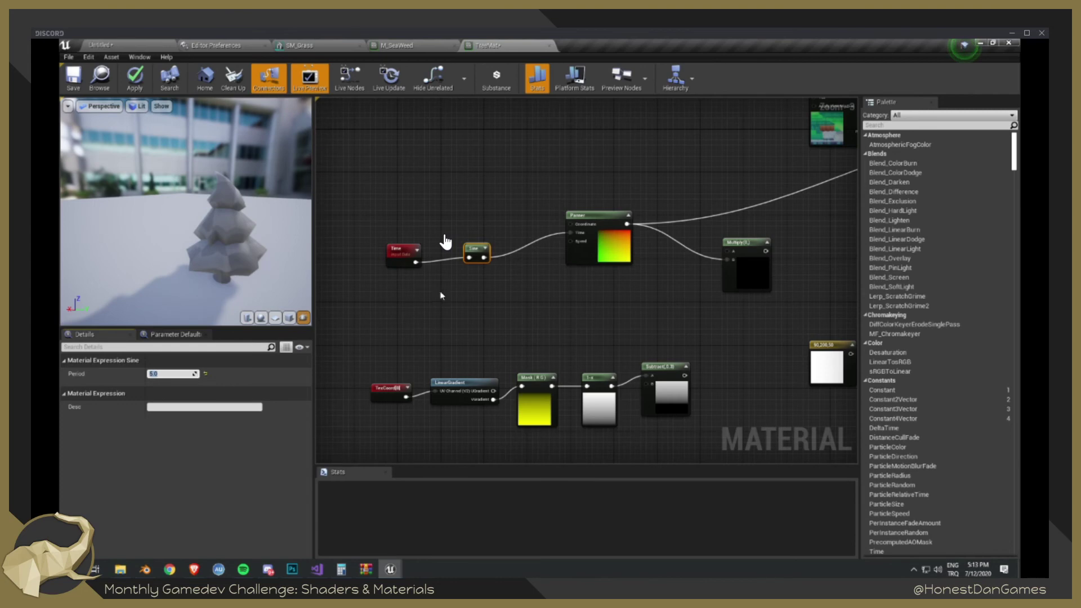
{"action": "scroll", "coordinate": [225, 255], "scroll_direction": "up", "scroll_amount": 5}
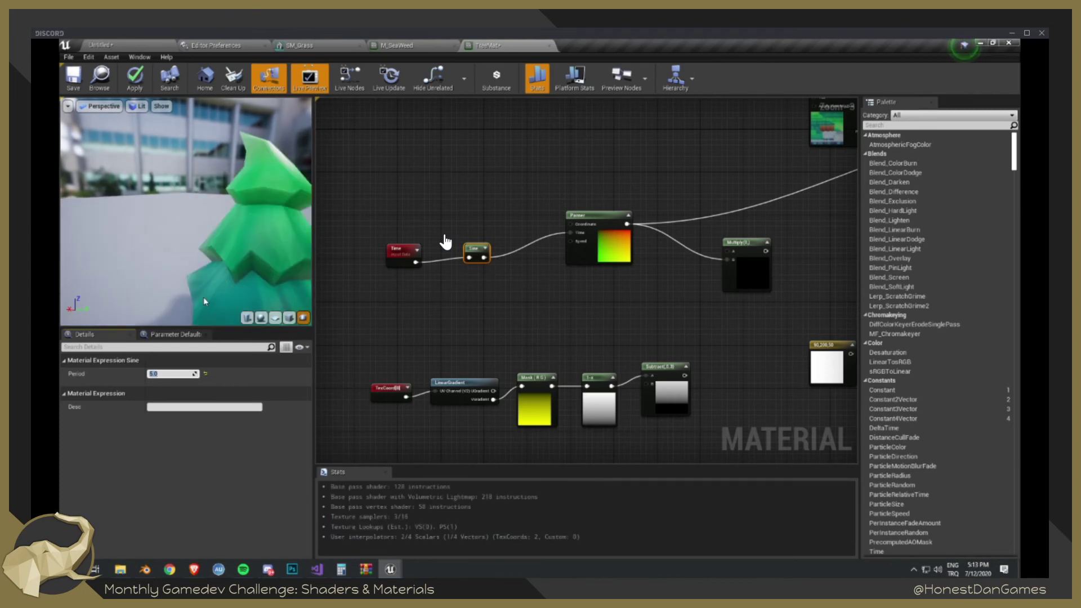
{"action": "type", "text": "1"}
{"action": "key", "text": "Return"}
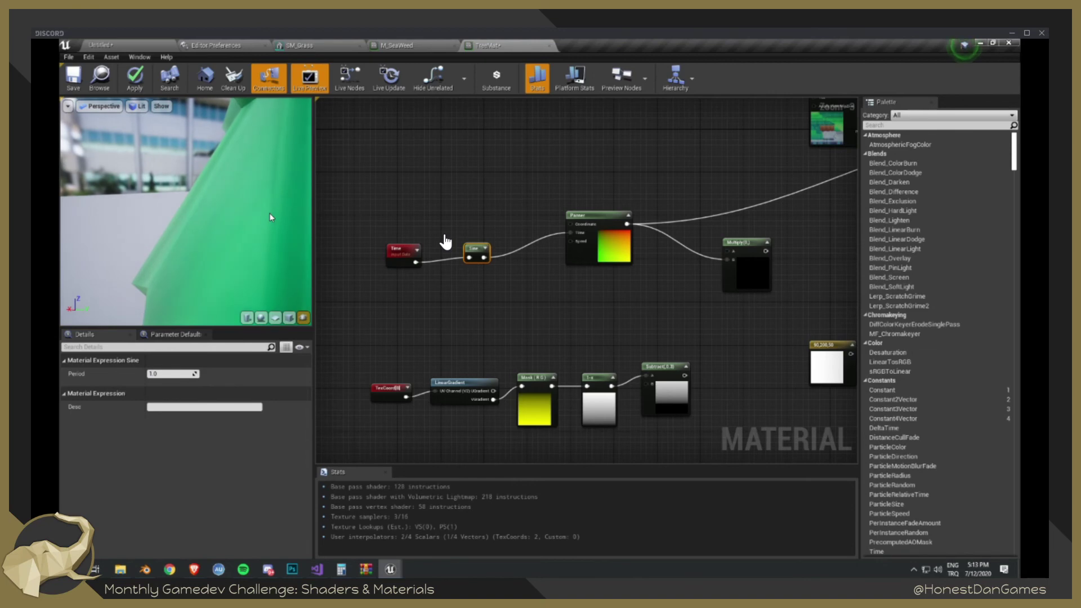
- Disconnect the Panner from World Position Offset and the Multiply's B input, and connect it to the Multiply's A input
{"action": "left_click", "coordinate": [744, 281]}
{"action": "left_click", "coordinate": [705, 258]}
{"action": "left_click", "coordinate": [697, 252], "text": "alt"}
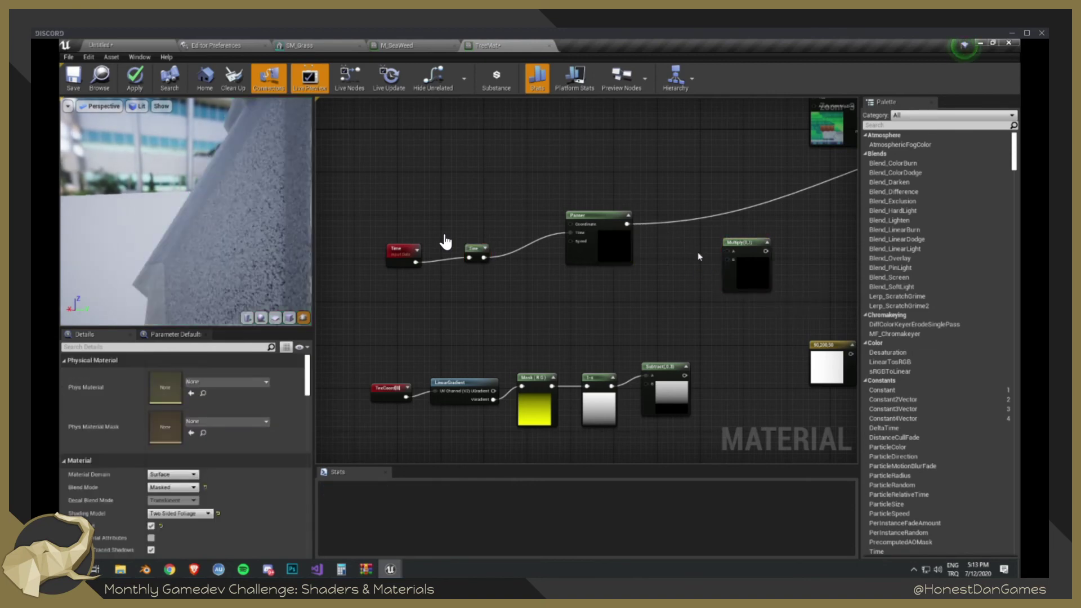
{"action": "right_click_drag", "start_coordinate": [650, 230], "coordinate": [497, 276]}
{"action": "left_click", "coordinate": [474, 269], "text": "alt"}
{"action": "left_click_drag", "start_coordinate": [473, 269], "coordinate": [574, 295]}
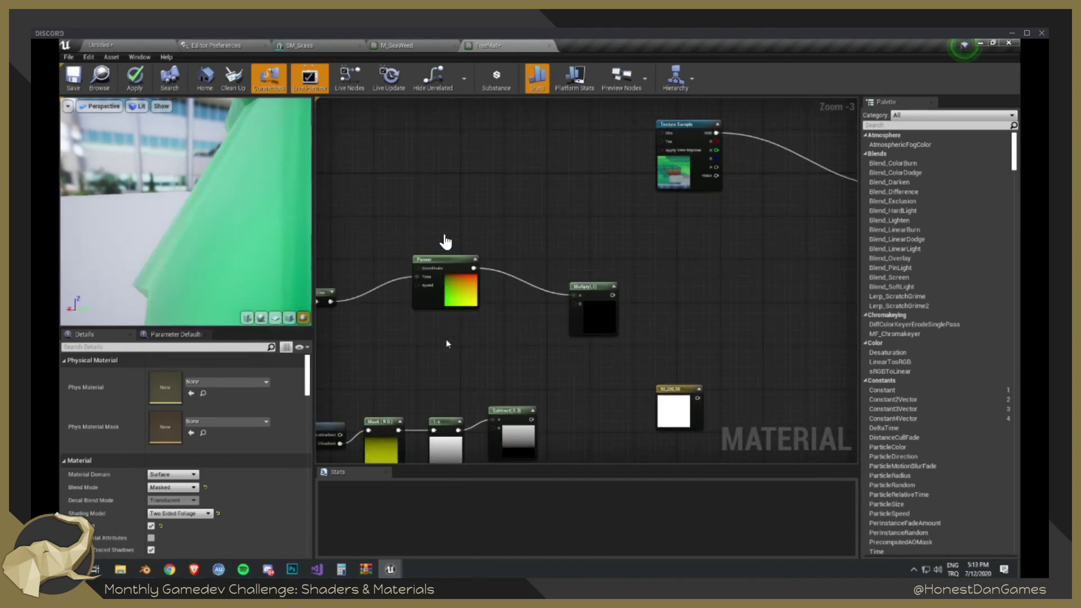
- Add a Constant2Vector node with R 10 and G 2, connected to the Multiply's B input
{"action": "right_click_drag", "start_coordinate": [446, 339], "coordinate": [511, 316]}
{"action": "left_click", "coordinate": [545, 311]}
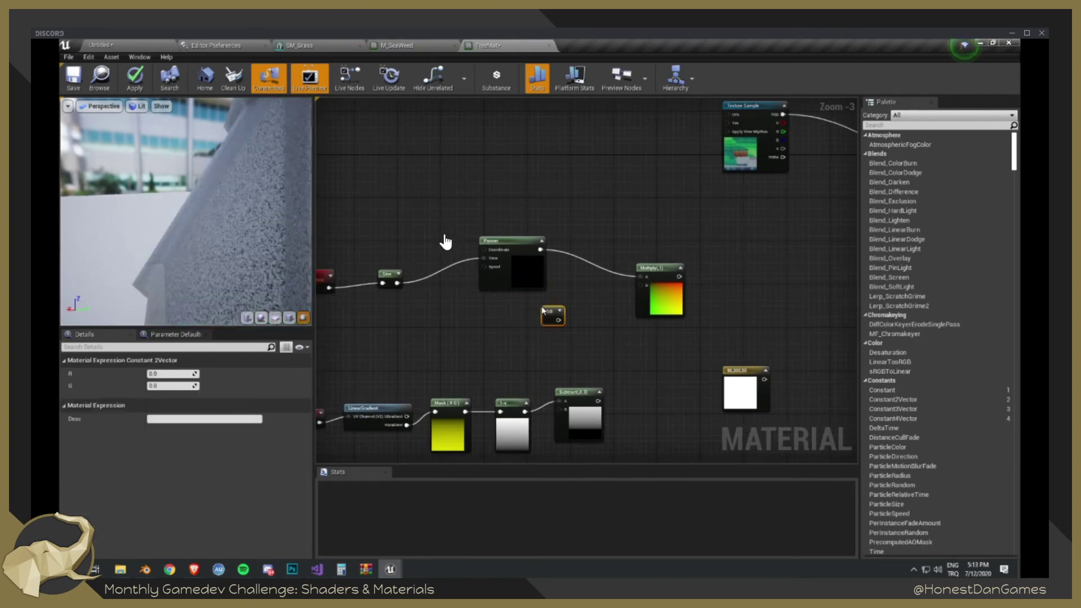
{"action": "left_click_drag", "start_coordinate": [559, 320], "coordinate": [644, 290]}
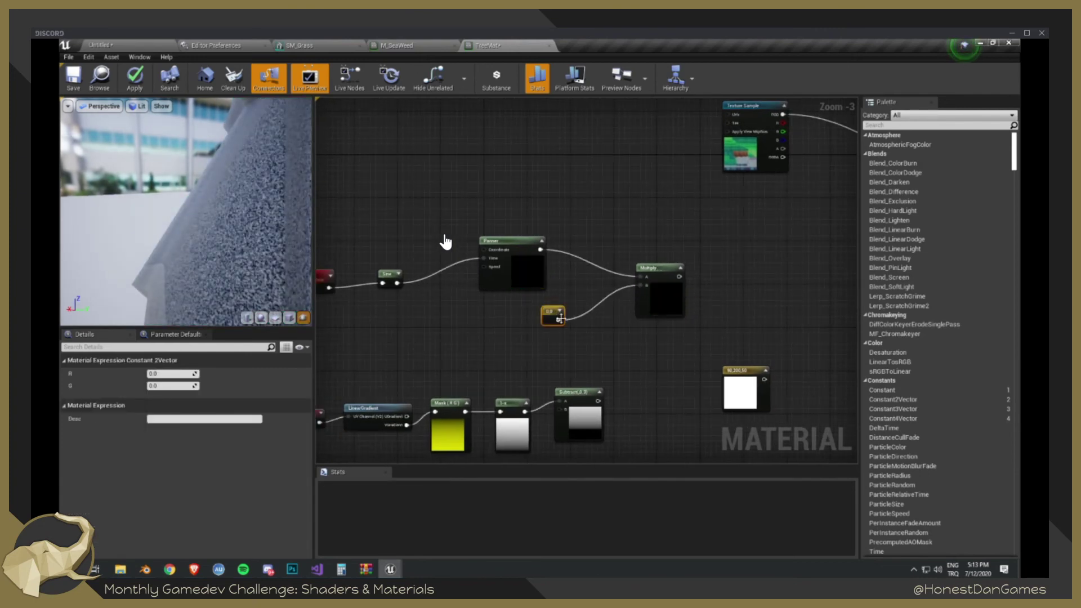
{"action": "left_click", "coordinate": [161, 373]}
{"action": "type", "text": "10"}
{"action": "key", "text": "Tab"}
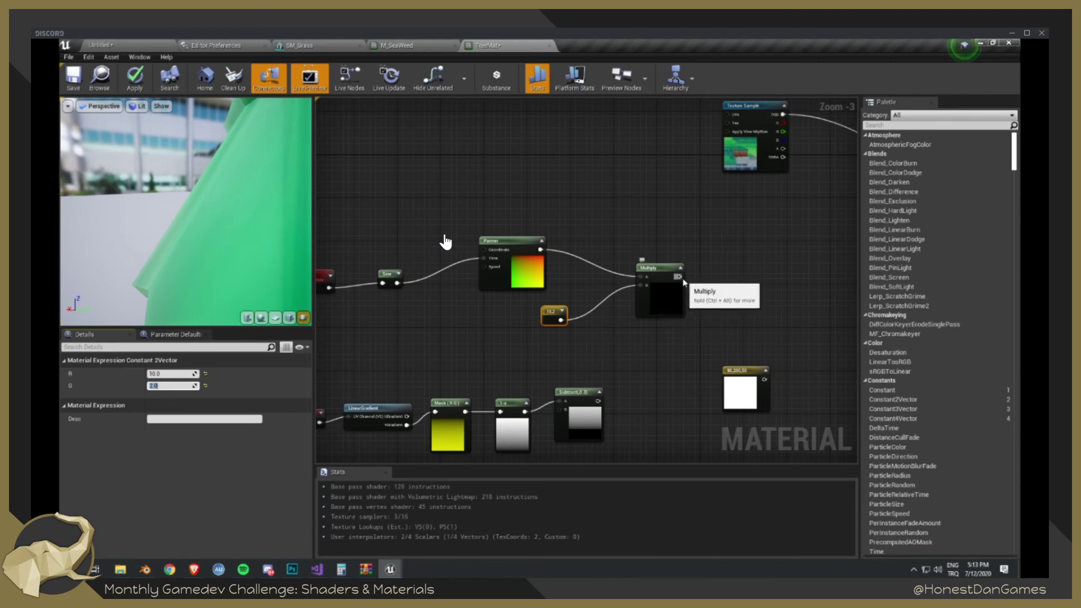
- Connect the Multiply's output to the material's World Position Offset input
{"action": "right_click_drag", "start_coordinate": [739, 277], "coordinate": [575, 262]}
{"action": "left_click_drag", "start_coordinate": [516, 261], "coordinate": [806, 246]}
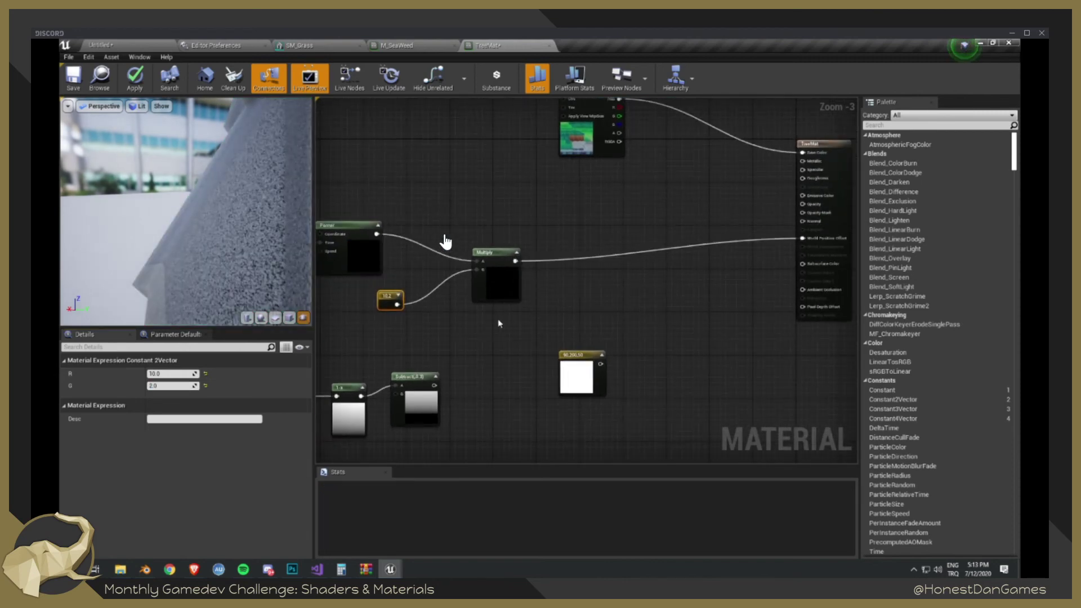
{"action": "right_click_drag", "start_coordinate": [451, 325], "coordinate": [489, 313]}
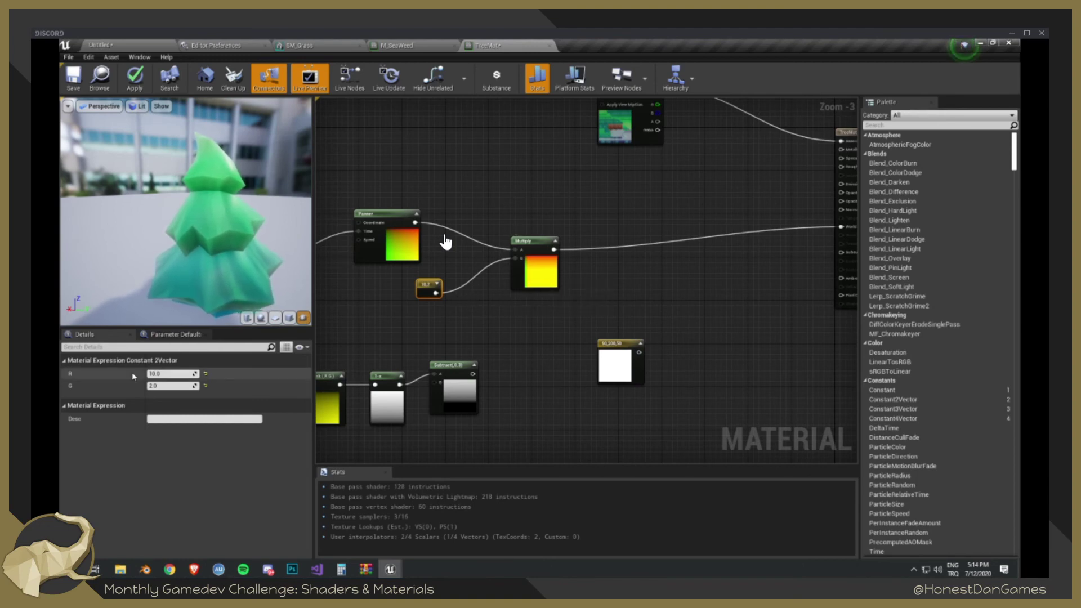
- Set both the R and G values of the Constant2Vector to 15
{"action": "left_click", "coordinate": [165, 385]}
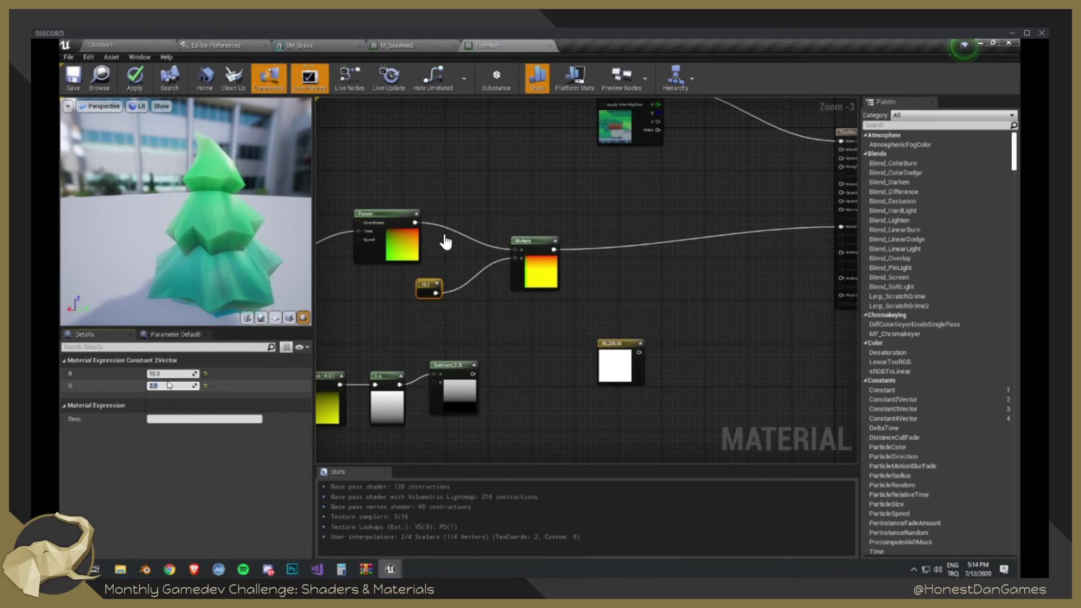
{"action": "left_click", "coordinate": [169, 373]}
{"action": "type", "text": "5"}
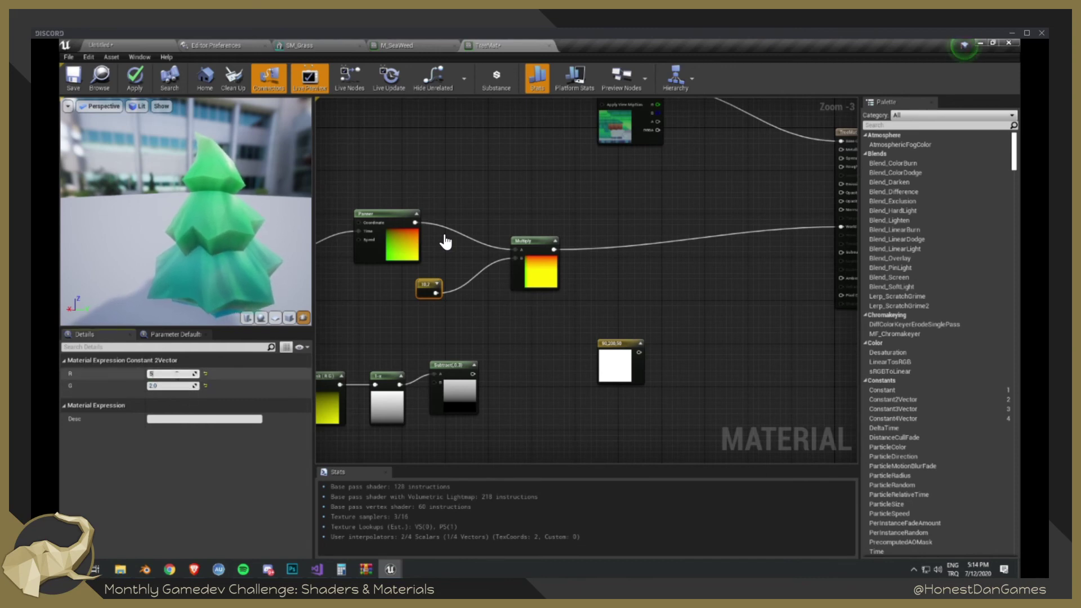
{"action": "key", "text": "Tab"}
{"action": "type", "text": "5"}
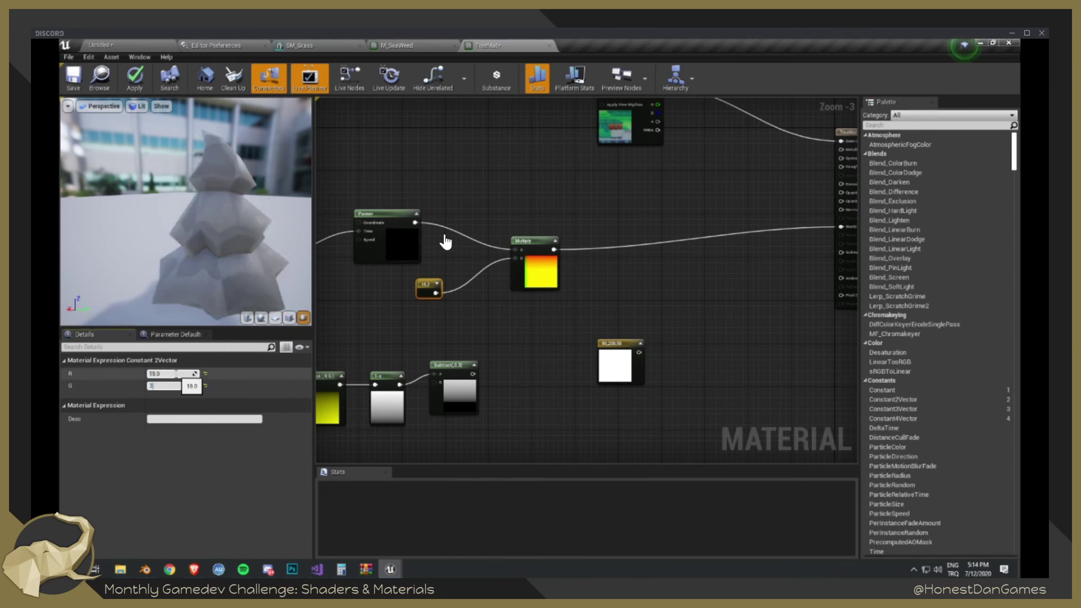
{"action": "key", "text": "Return"}
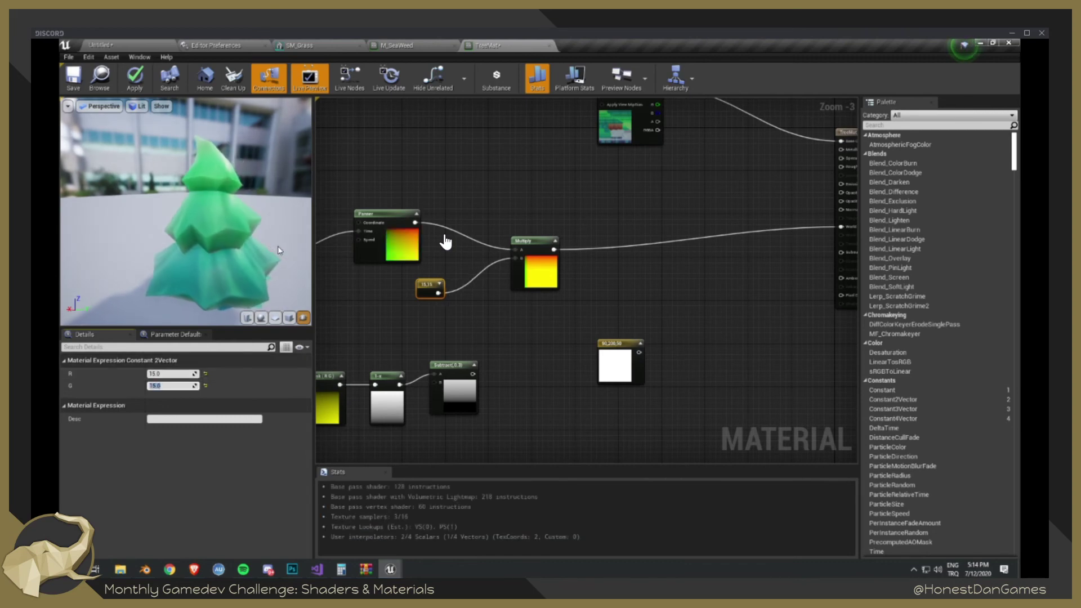
{"action": "mouse_move", "coordinate": [280, 251]}
{"action": "right_mouse_down"}
{"action": "mouse_move", "coordinate": [280, 209]}
{"action": "mouse_move", "coordinate": [280, 261]}
{"action": "right_mouse_up"}
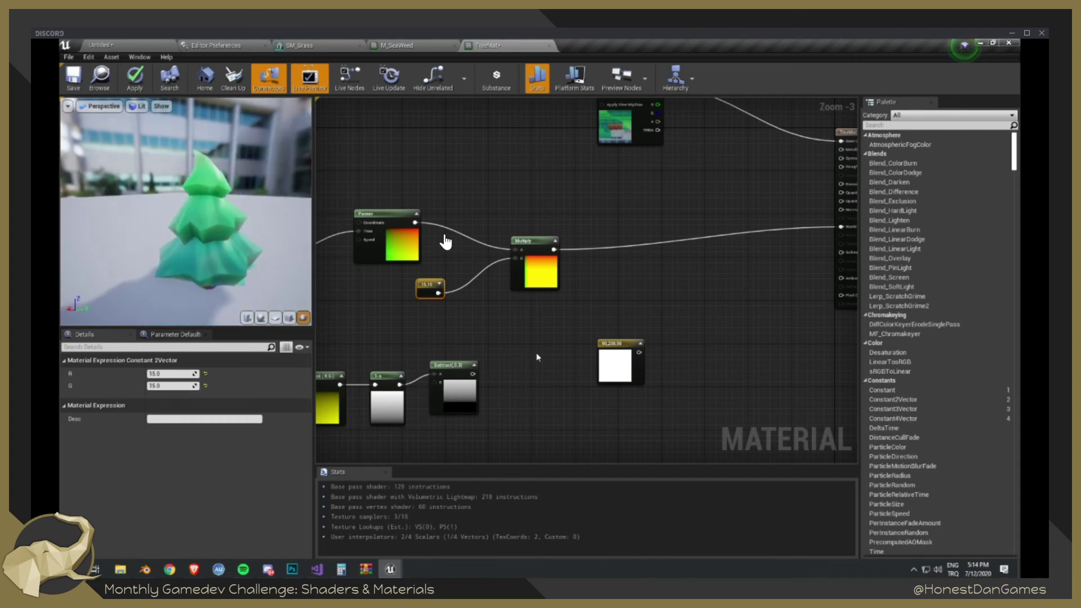
- Move the unused Constant3Vector aside, and shift the gradient chain ending in Subtract closer to the material node
{"action": "left_click_drag", "start_coordinate": [625, 375], "coordinate": [691, 418]}
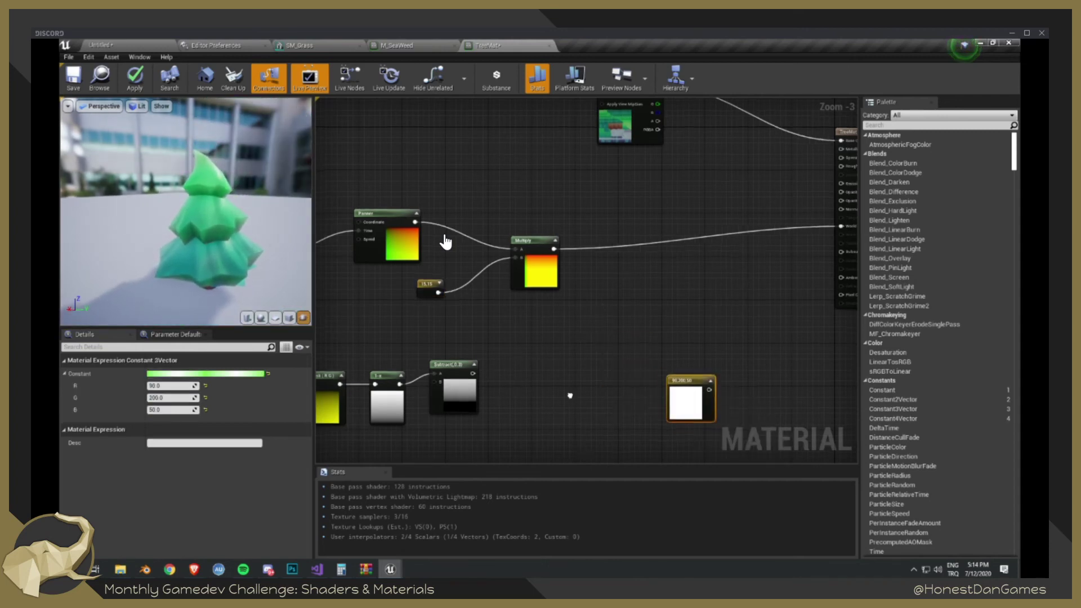
{"action": "scroll", "coordinate": [684, 321], "scroll_direction": "down", "scroll_amount": 2}
{"action": "left_click_drag", "start_coordinate": [354, 325], "coordinate": [623, 357]}
{"action": "right_click_drag", "start_coordinate": [687, 306], "coordinate": [588, 309]}
{"action": "left_click_drag", "start_coordinate": [565, 342], "coordinate": [606, 393]}
{"action": "scroll", "coordinate": [628, 325], "scroll_direction": "up", "scroll_amount": 2}
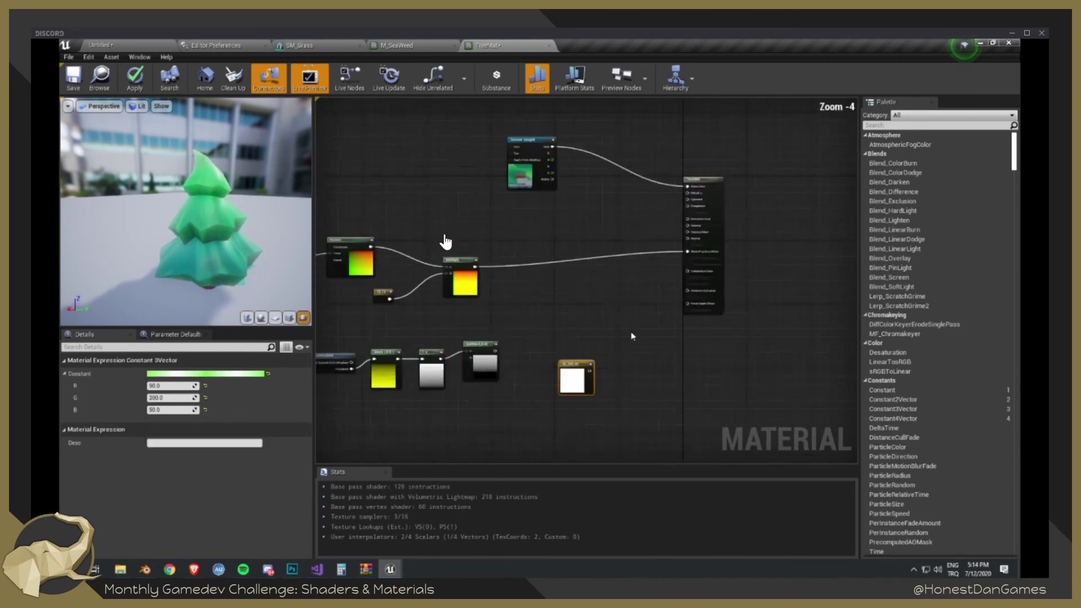
- Insert a second Multiply before World Position Offset that multiplies the first Multiply's output by the Subtract output
{"action": "left_click", "coordinate": [445, 242], "text": "alt"}
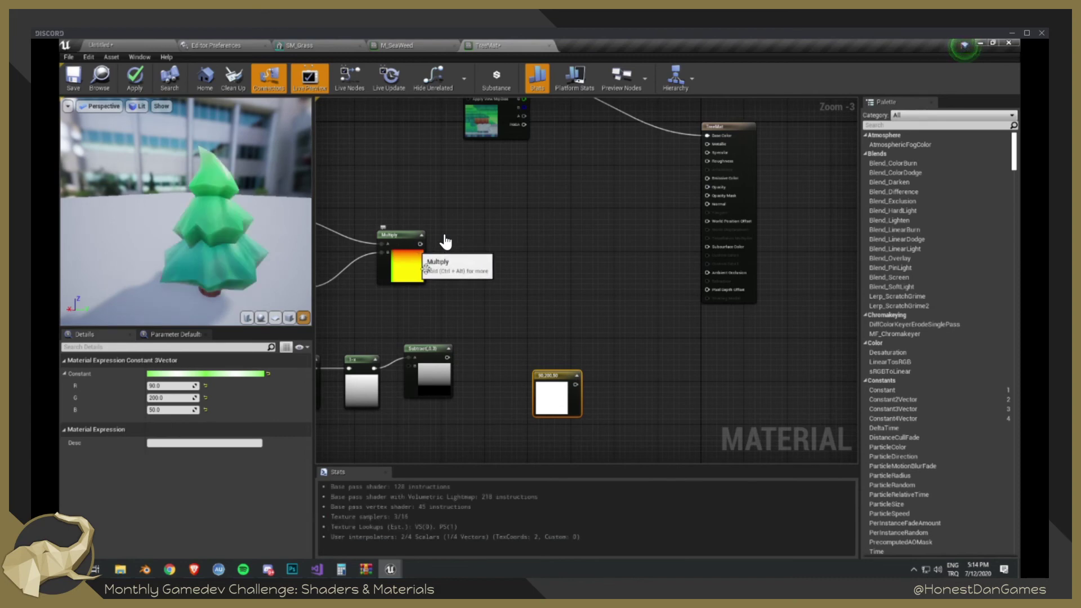
{"action": "left_click_drag", "start_coordinate": [419, 243], "coordinate": [552, 271]}
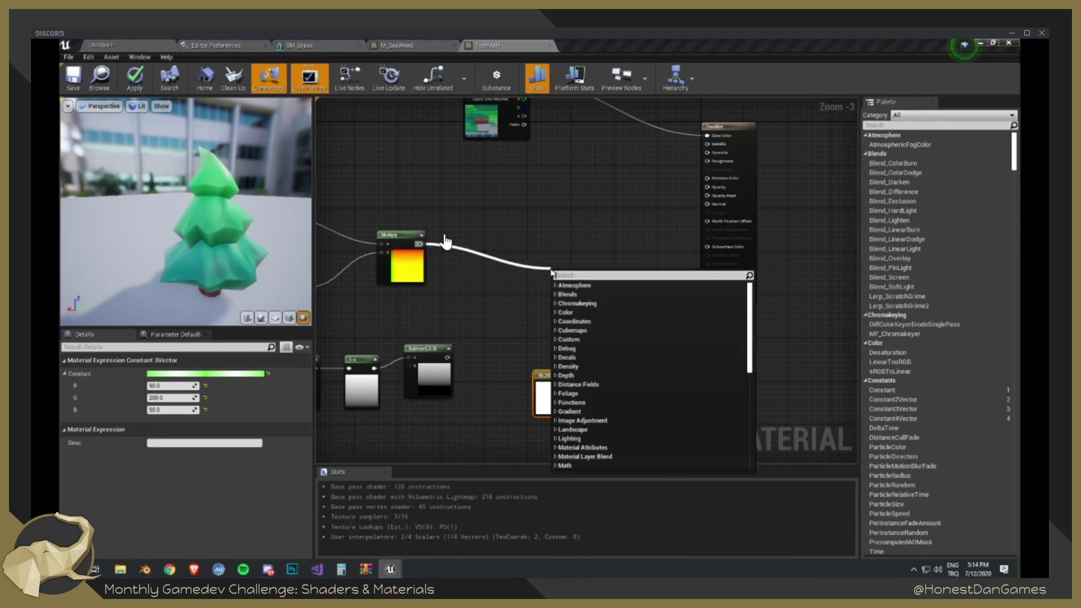
{"action": "type", "text": "multip"}
{"action": "key", "text": "Return"}
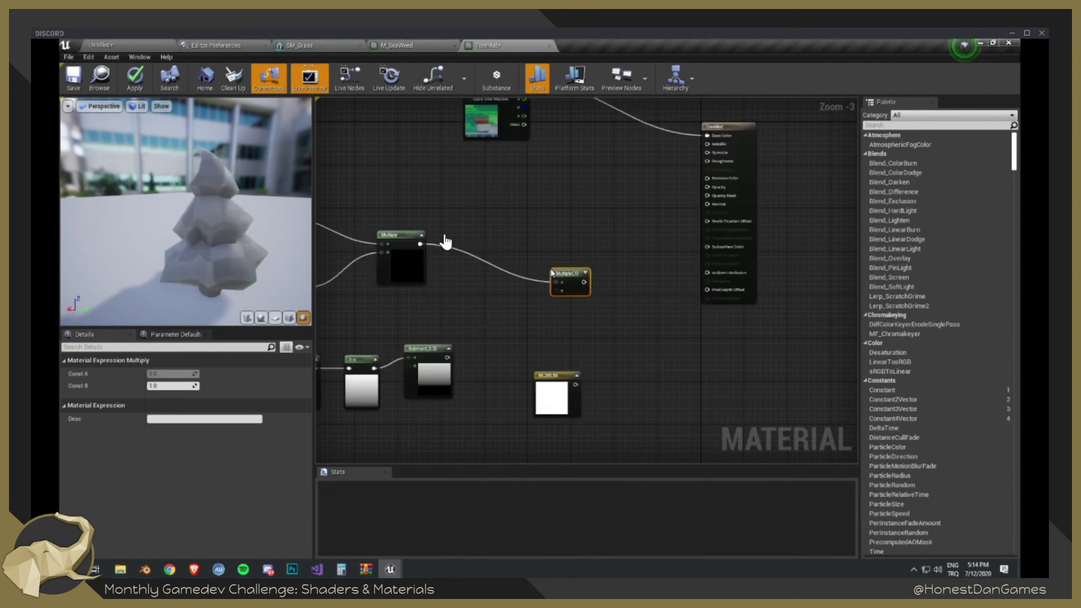
{"action": "left_click_drag", "start_coordinate": [448, 357], "coordinate": [707, 223]}
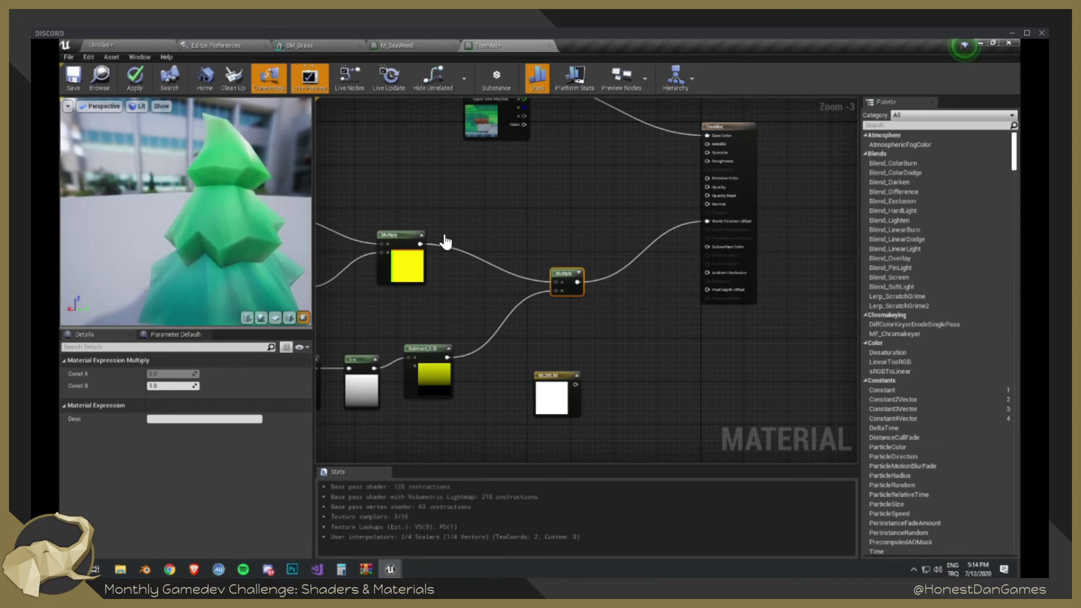
{"action": "left_click_drag", "start_coordinate": [293, 228], "coordinate": [237, 231]}
{"action": "scroll", "coordinate": [237, 231], "scroll_direction": "down", "scroll_amount": 5}
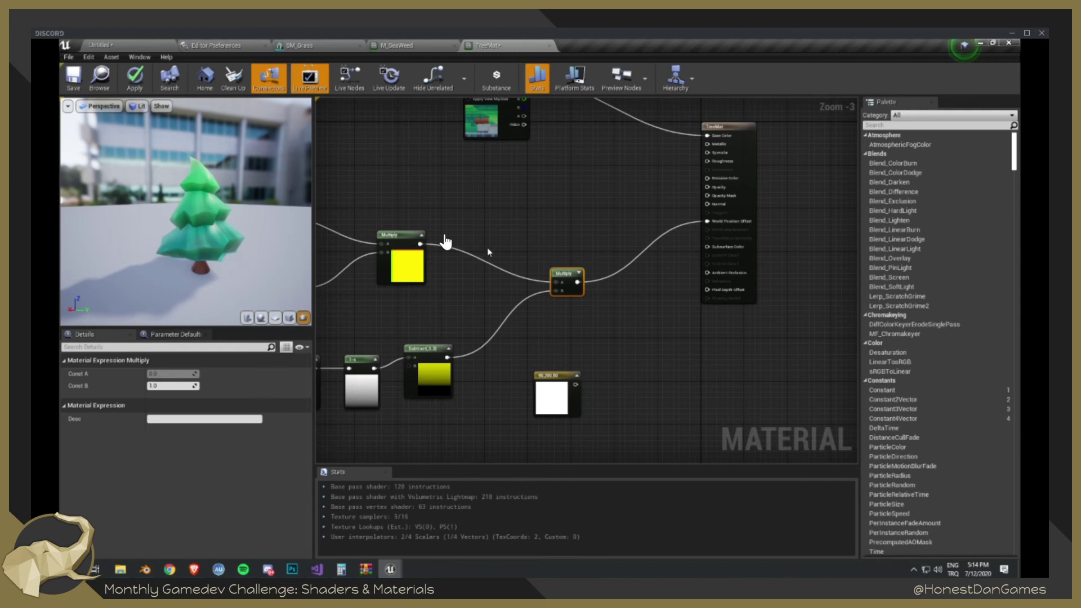
- Apply the material changes, and add a Texture Sample node above the second Multiply
{"action": "right_click_drag", "start_coordinate": [459, 205], "coordinate": [558, 207]}
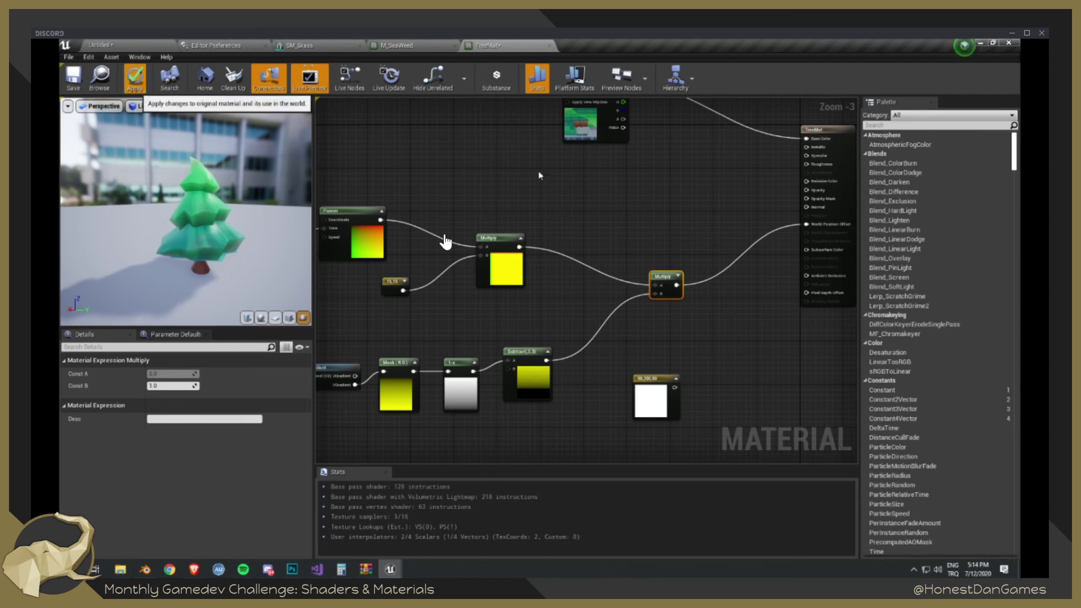
{"action": "right_click", "coordinate": [575, 202]}
{"action": "type", "text": "texturesa"}
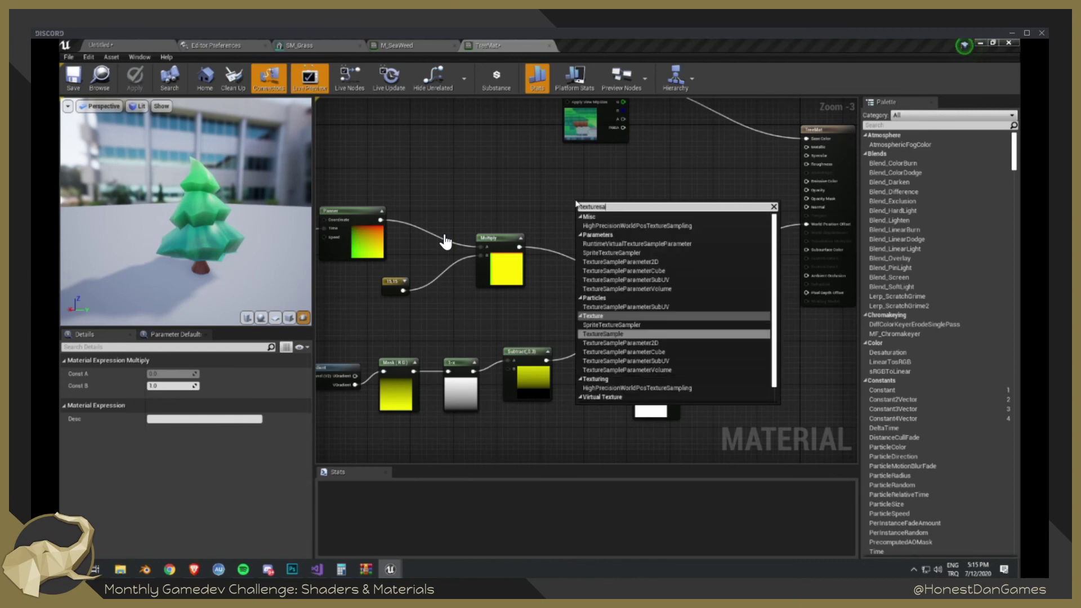
{"action": "key", "text": "Return"}
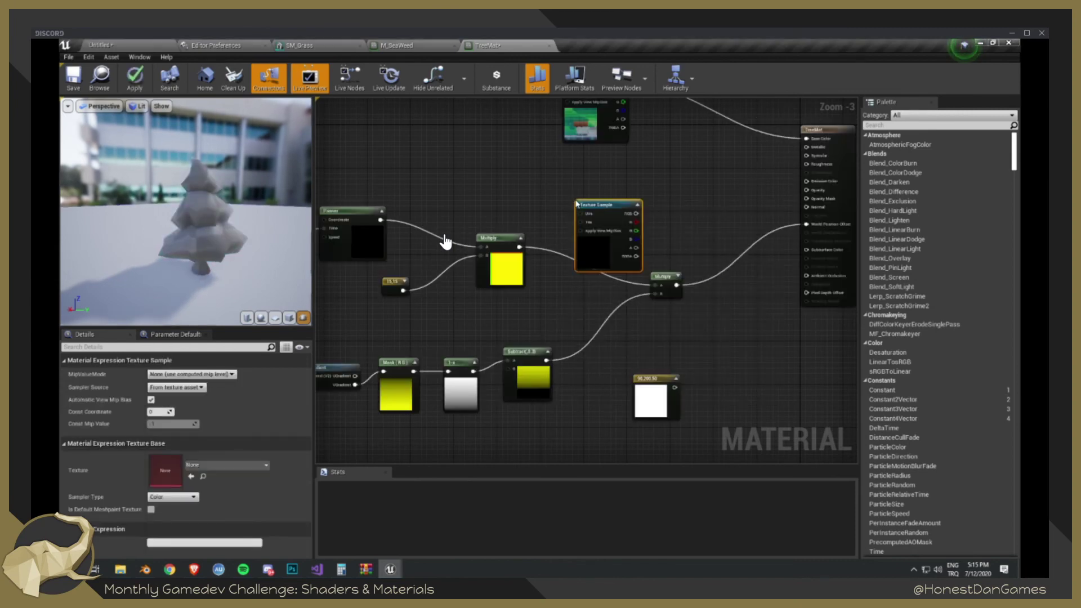
{"action": "left_click_drag", "start_coordinate": [608, 206], "coordinate": [616, 180]}
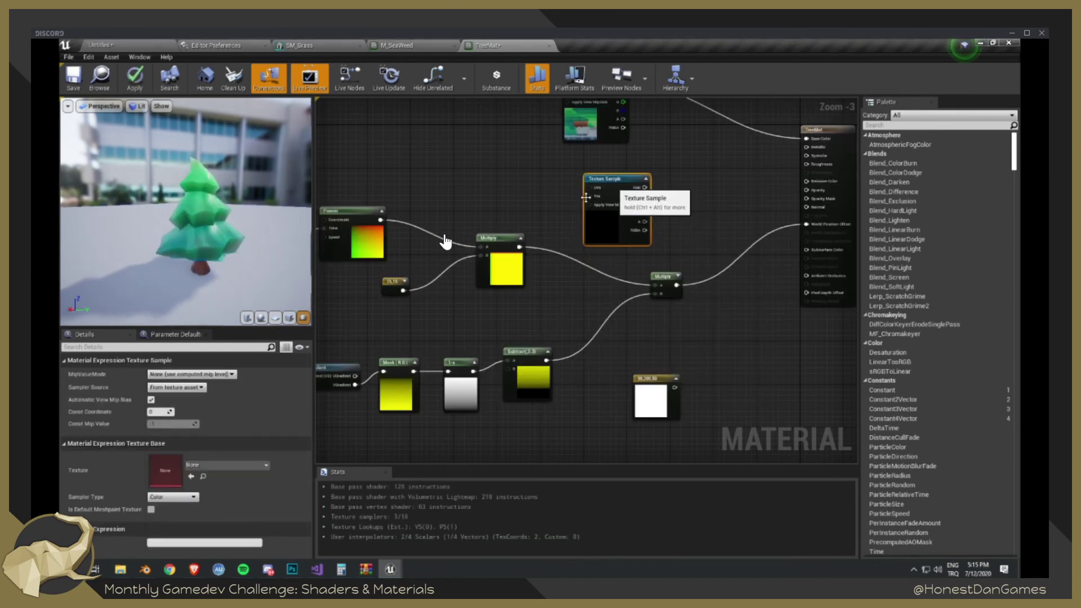
{"action": "mouse_move", "coordinate": [511, 212]}
{"action": "right_mouse_down"}
{"action": "mouse_move", "coordinate": [541, 204]}
{"action": "mouse_move", "coordinate": [528, 207]}
{"action": "right_mouse_up"}
{"action": "scroll", "coordinate": [545, 203], "scroll_direction": "down", "scroll_amount": 4}
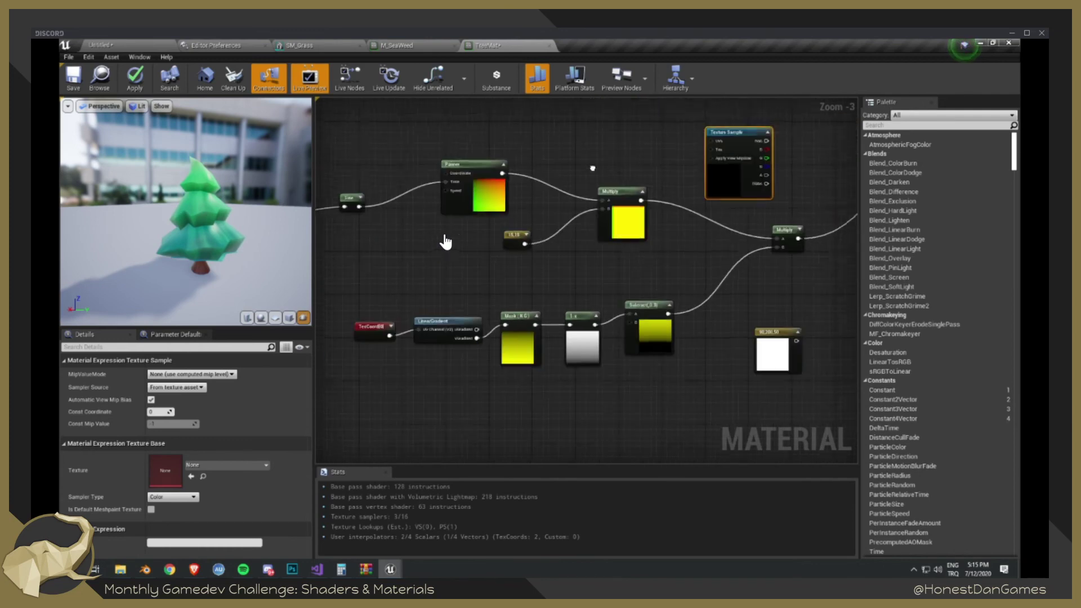
- Move the Panner and first Multiply chain away from the second Multiply, and assign the WindNoise texture to the empty Texture Sample
{"action": "left_click_drag", "start_coordinate": [338, 157], "coordinate": [489, 201]}
{"action": "left_click_drag", "start_coordinate": [483, 177], "coordinate": [415, 181]}
{"action": "right_click_drag", "start_coordinate": [513, 171], "coordinate": [477, 214]}
{"action": "scroll", "coordinate": [483, 211], "scroll_direction": "up", "scroll_amount": 3}
{"action": "left_click", "coordinate": [502, 206]}
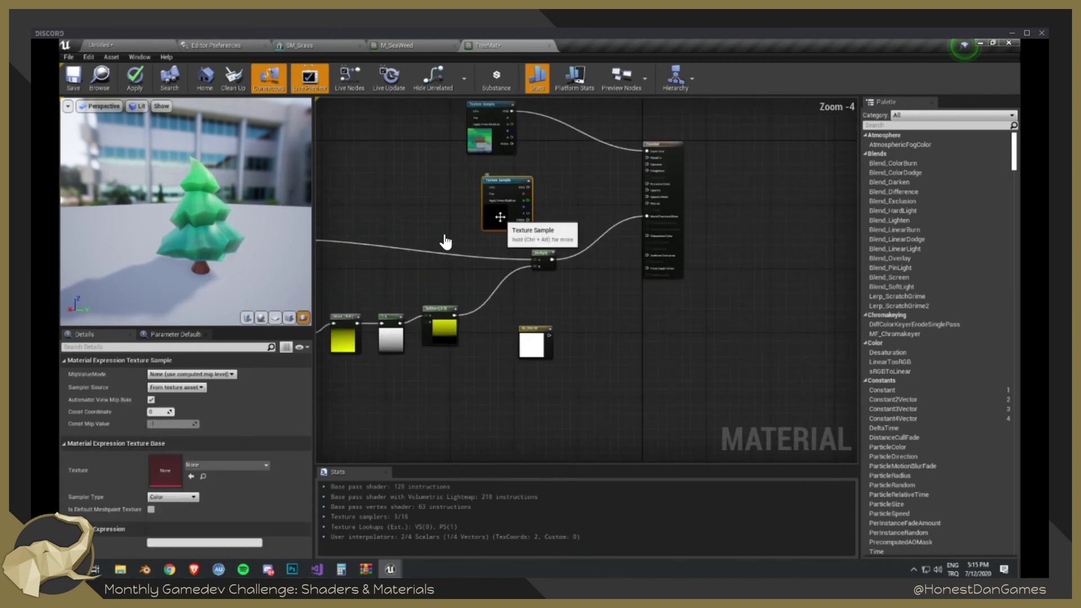
{"action": "left_click_drag", "start_coordinate": [502, 206], "coordinate": [445, 222]}
{"action": "left_click", "coordinate": [225, 465]}
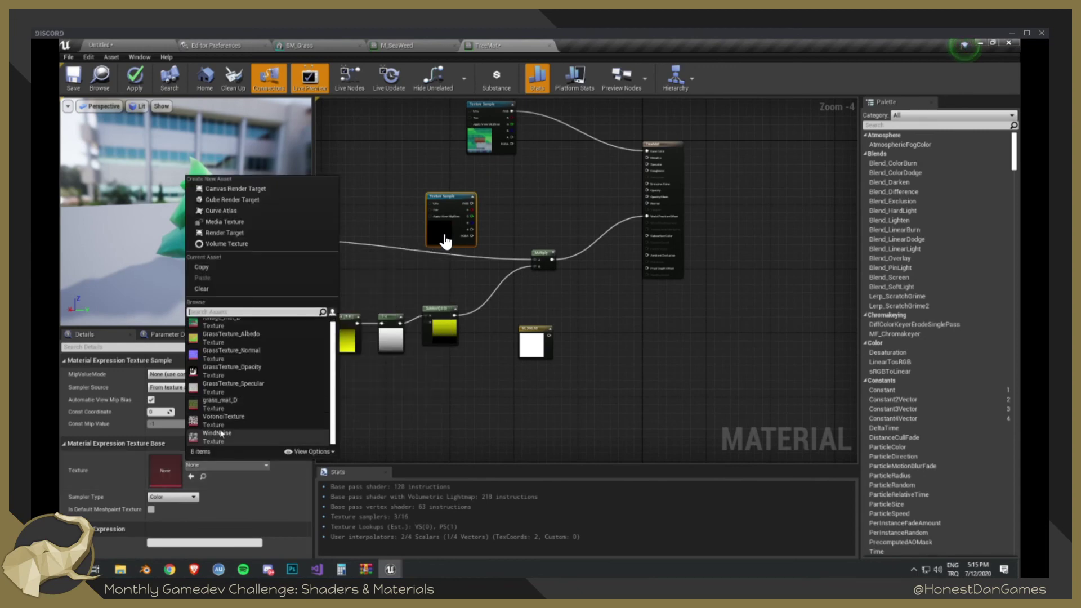
{"action": "left_click", "coordinate": [265, 436]}
- Place the WindNoise Texture Sample directly beneath the first Multiply, nudging that Multiply slightly to make room
{"action": "right_click_drag", "start_coordinate": [444, 260], "coordinate": [565, 255]}
{"action": "left_click_drag", "start_coordinate": [577, 236], "coordinate": [493, 287]}
{"action": "left_click_drag", "start_coordinate": [394, 236], "coordinate": [414, 227]}
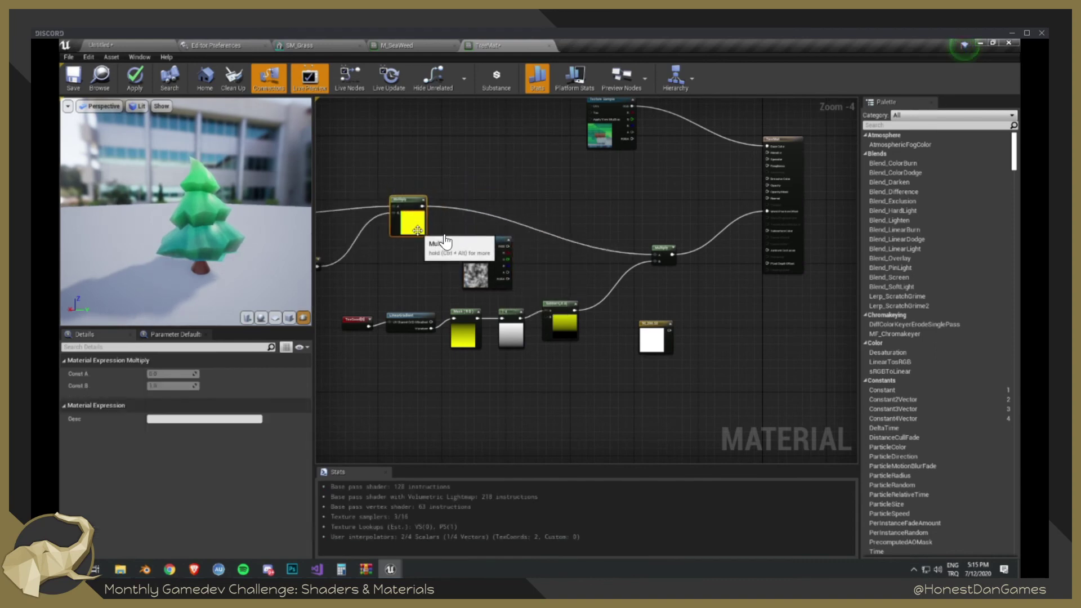
{"action": "left_click_drag", "start_coordinate": [478, 275], "coordinate": [407, 284]}
{"action": "scroll", "coordinate": [484, 242], "scroll_direction": "up", "scroll_amount": 1}
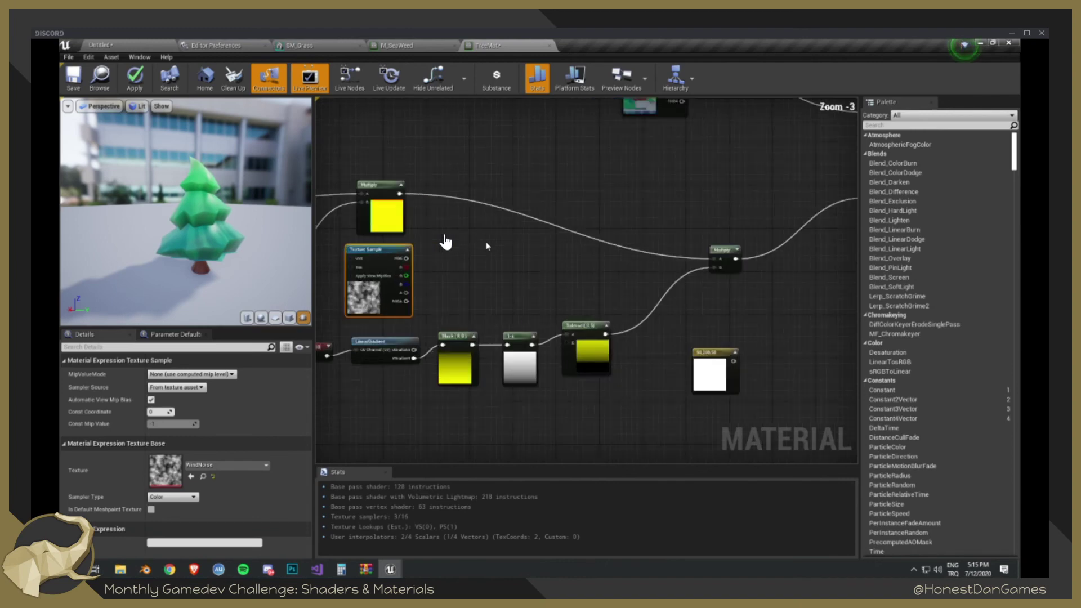
{"action": "right_click_drag", "start_coordinate": [485, 242], "coordinate": [634, 250]}
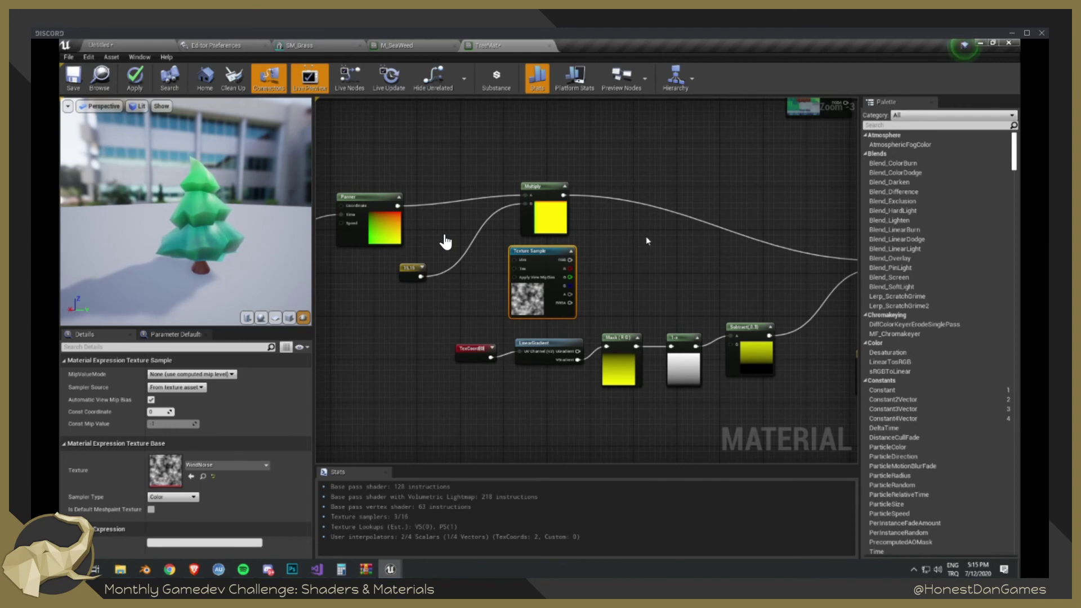
{"action": "right_click_drag", "start_coordinate": [459, 266], "coordinate": [710, 241]}
{"action": "left_click_drag", "start_coordinate": [432, 221], "coordinate": [538, 260]}
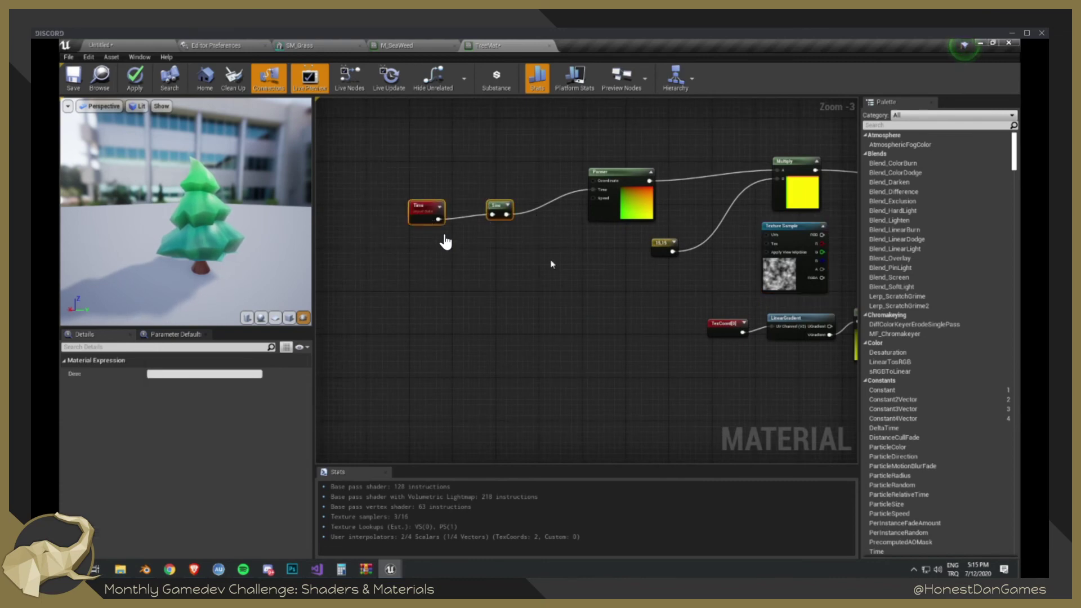
{"action": "right_click_drag", "start_coordinate": [660, 278], "coordinate": [558, 312]}
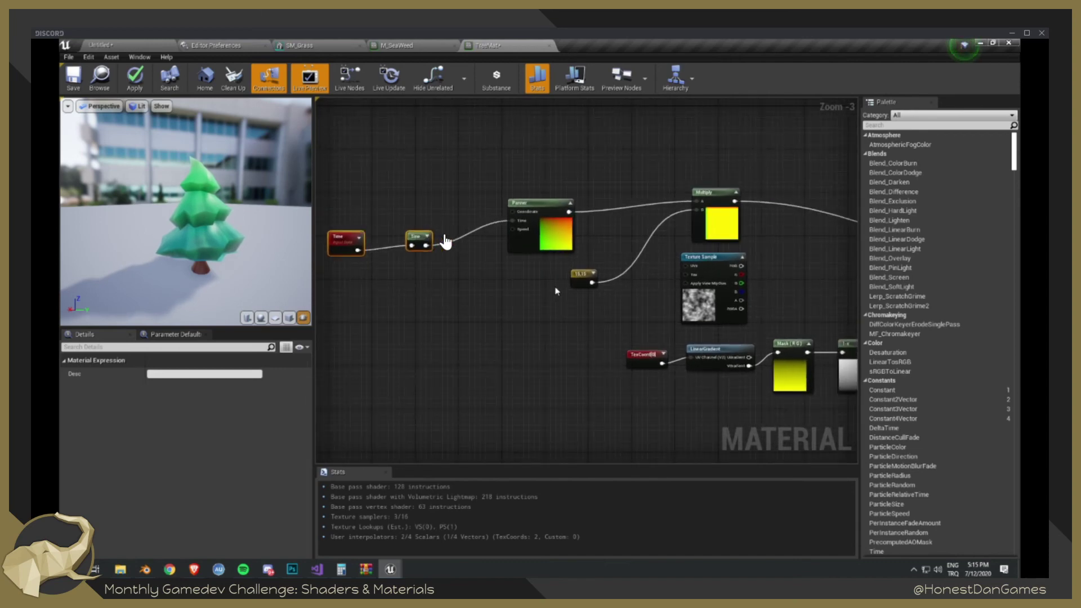
- Add a Multiply combining the first Multiply's output with the WindNoise RGB output, and feed it into the final Multiply's A input
{"action": "right_click_drag", "start_coordinate": [751, 291], "coordinate": [630, 293]}
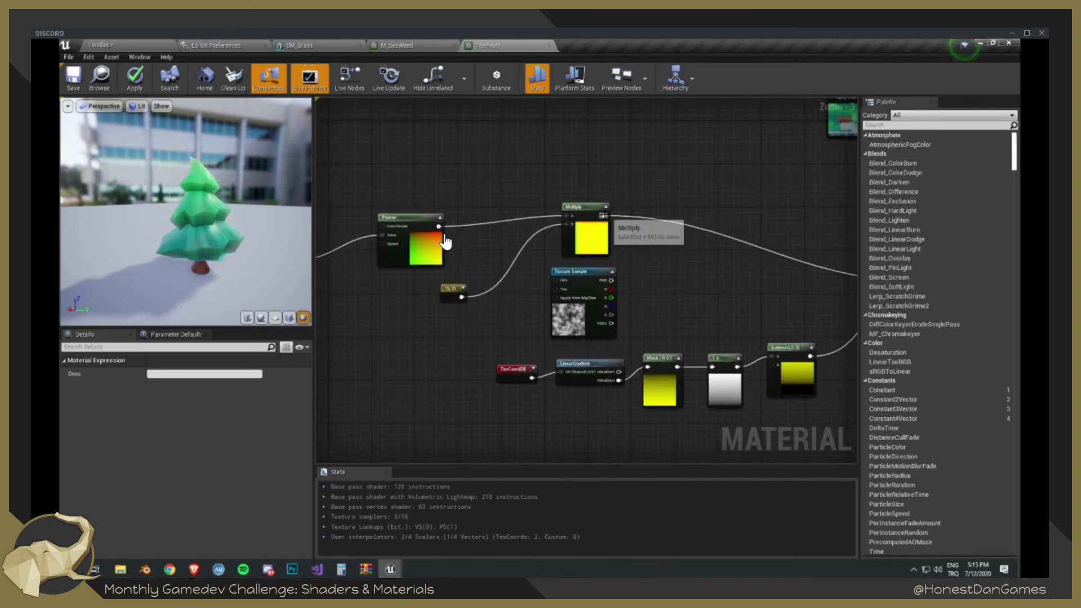
{"action": "left_click_drag", "start_coordinate": [604, 215], "coordinate": [657, 241]}
{"action": "type", "text": "multipl"}
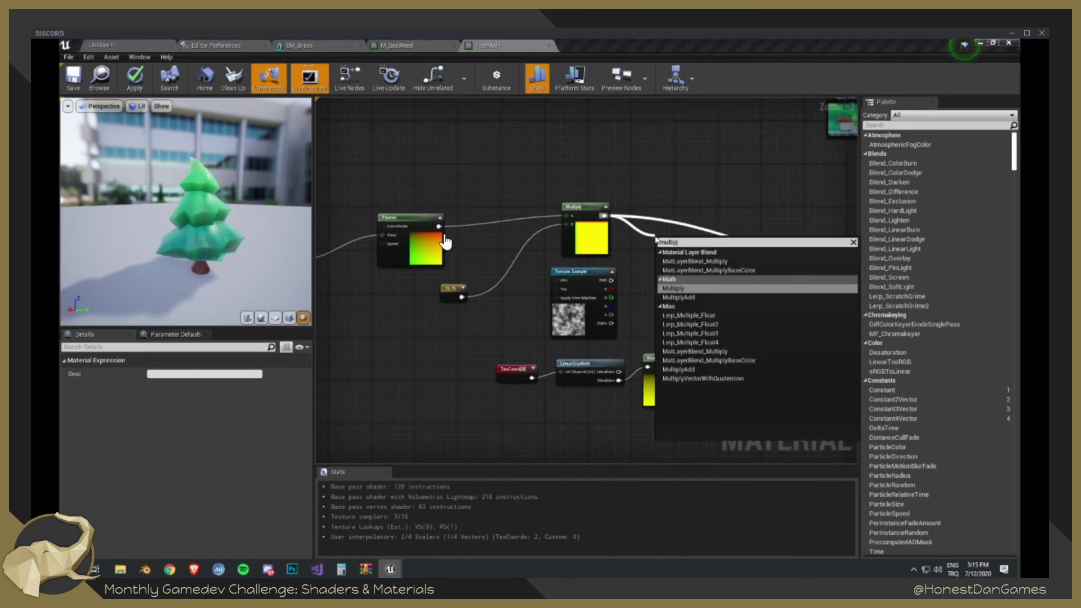
{"action": "key", "text": "Return"}
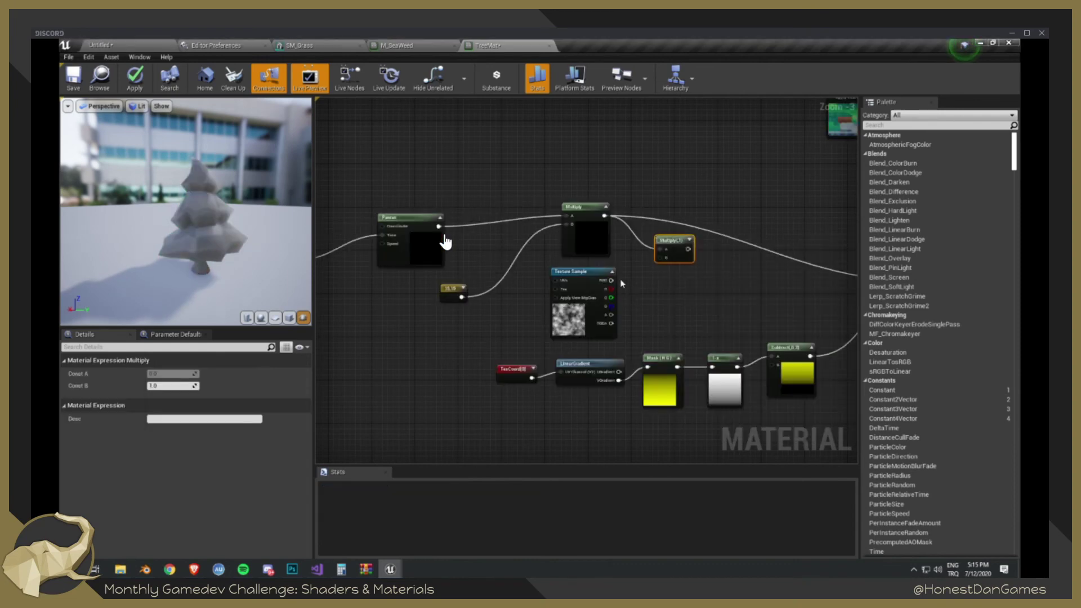
{"action": "left_click_drag", "start_coordinate": [611, 280], "coordinate": [660, 258]}
{"action": "right_click_drag", "start_coordinate": [742, 264], "coordinate": [590, 276]}
{"action": "left_click_drag", "start_coordinate": [530, 261], "coordinate": [769, 299]}
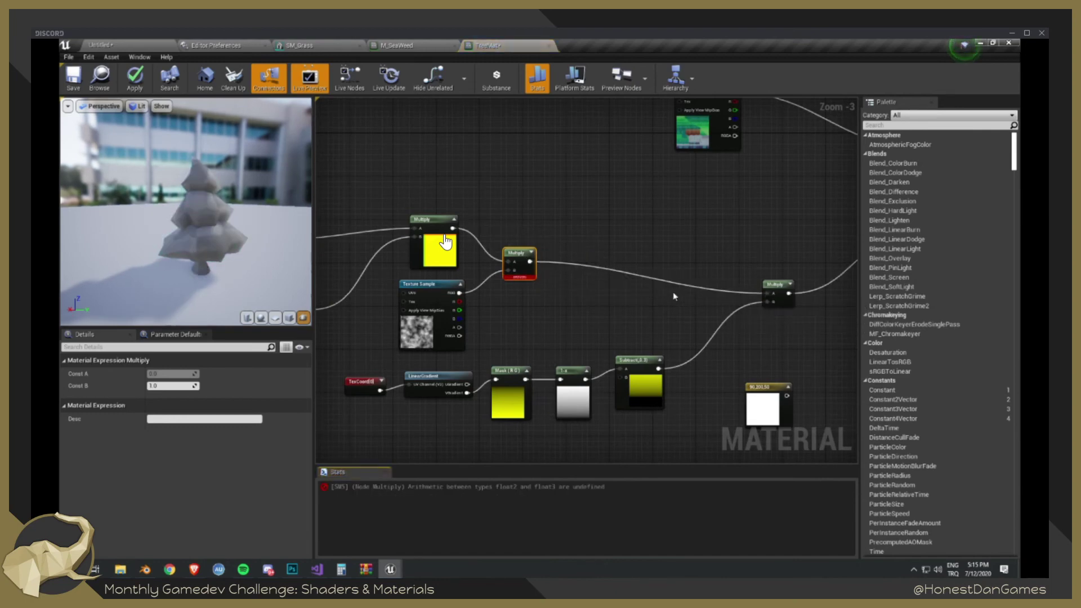
{"action": "left_click_drag", "start_coordinate": [522, 275], "coordinate": [536, 277]}
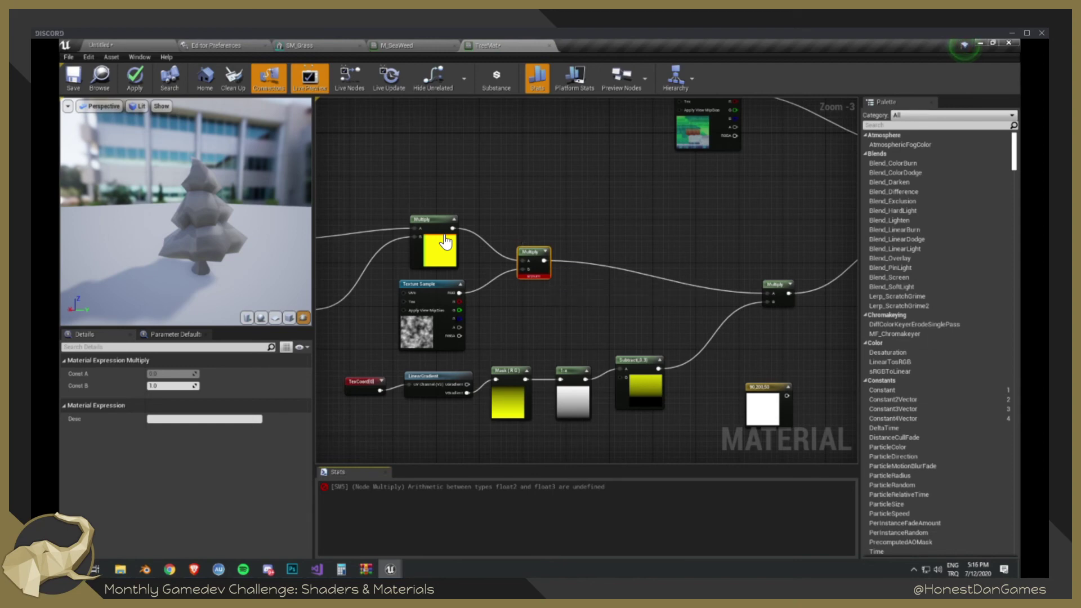
- Move the WindNoise Texture Sample away from the new Multiply and break its RGB connection
{"action": "left_click", "coordinate": [444, 302]}
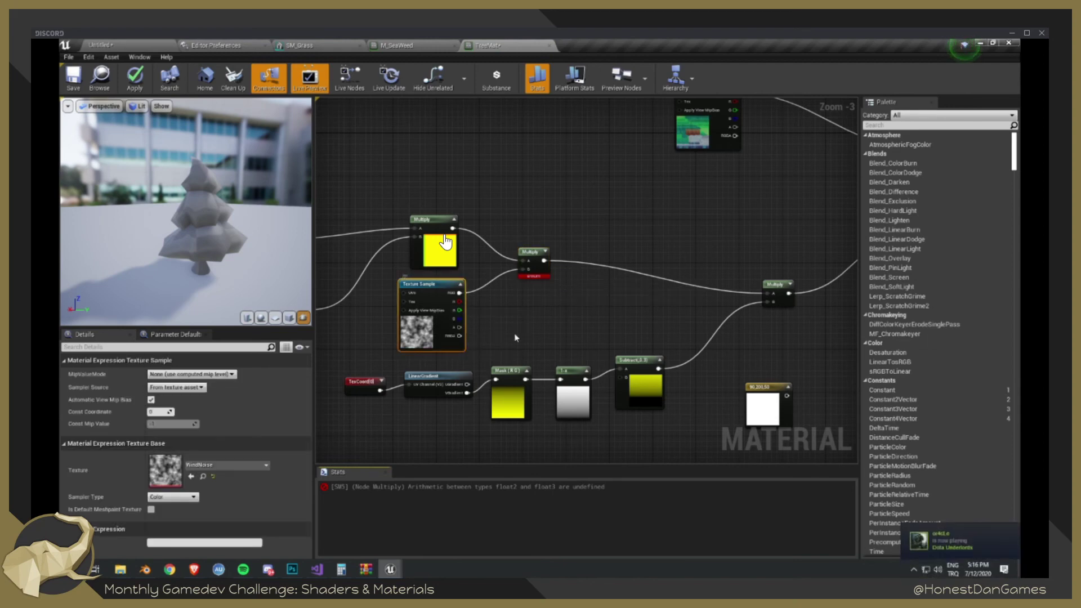
{"action": "right_click_drag", "start_coordinate": [514, 338], "coordinate": [587, 302]}
{"action": "left_click_drag", "start_coordinate": [495, 293], "coordinate": [442, 314]}
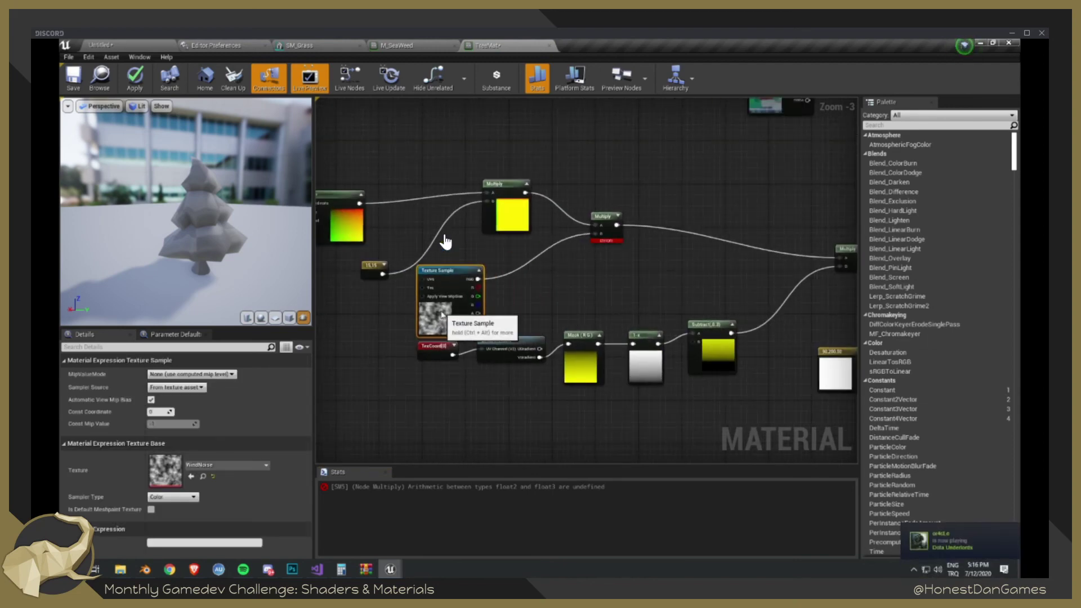
{"action": "left_click", "coordinate": [493, 276], "text": "alt"}
- Add a MakeFloat2 node, wire the WindNoise R and G outputs to X and Y, and its result to the new Multiply's B
{"action": "right_click", "coordinate": [542, 271]}
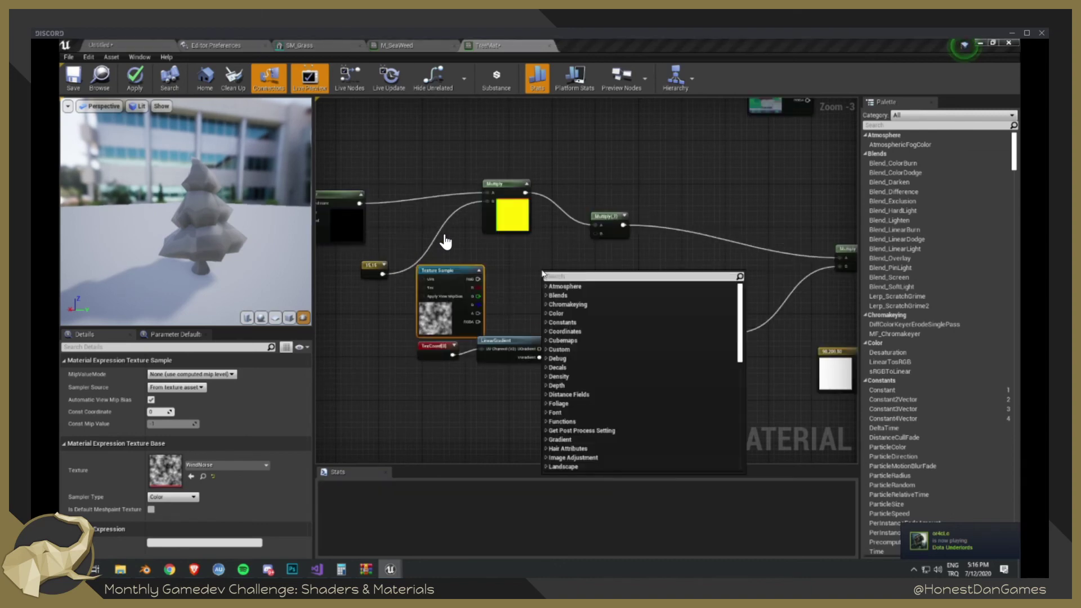
{"action": "type", "text": "makefloat"}
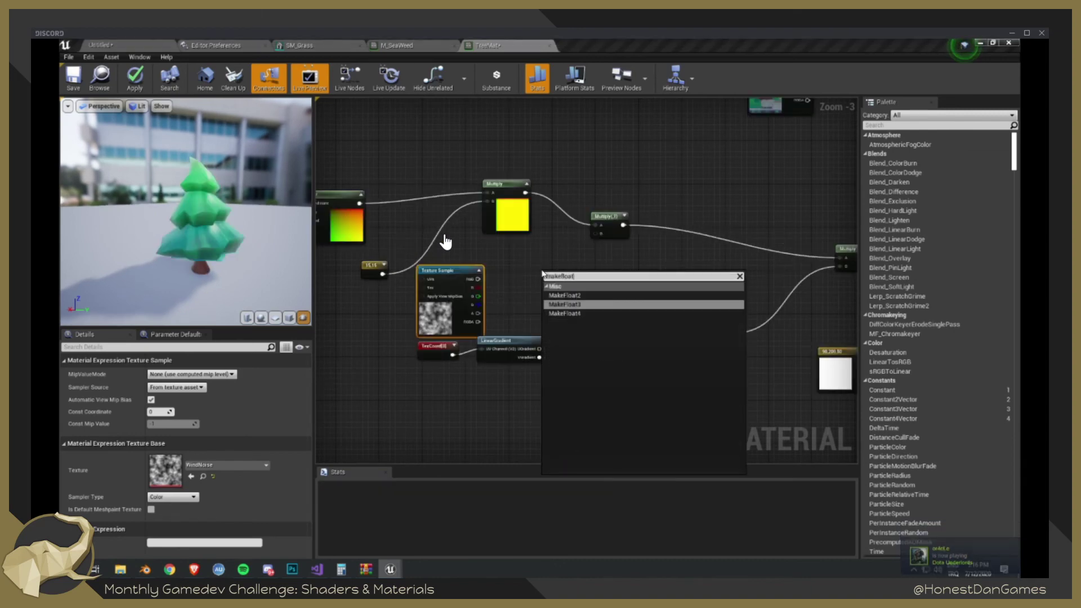
{"action": "key", "text": "Up"}
{"action": "key", "text": "Return"}
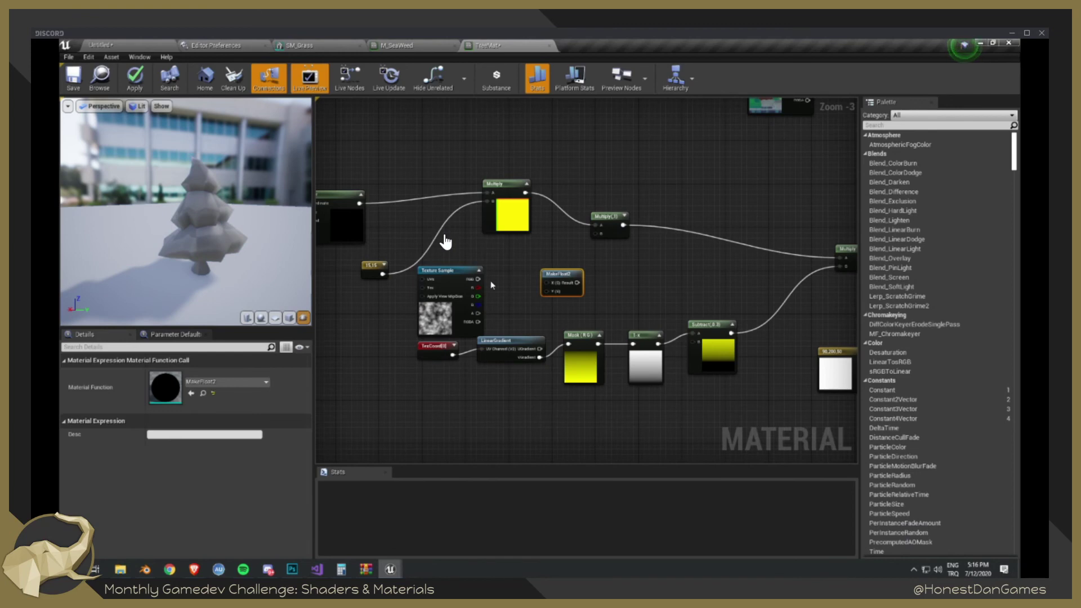
{"action": "left_click_drag", "start_coordinate": [478, 287], "coordinate": [546, 283]}
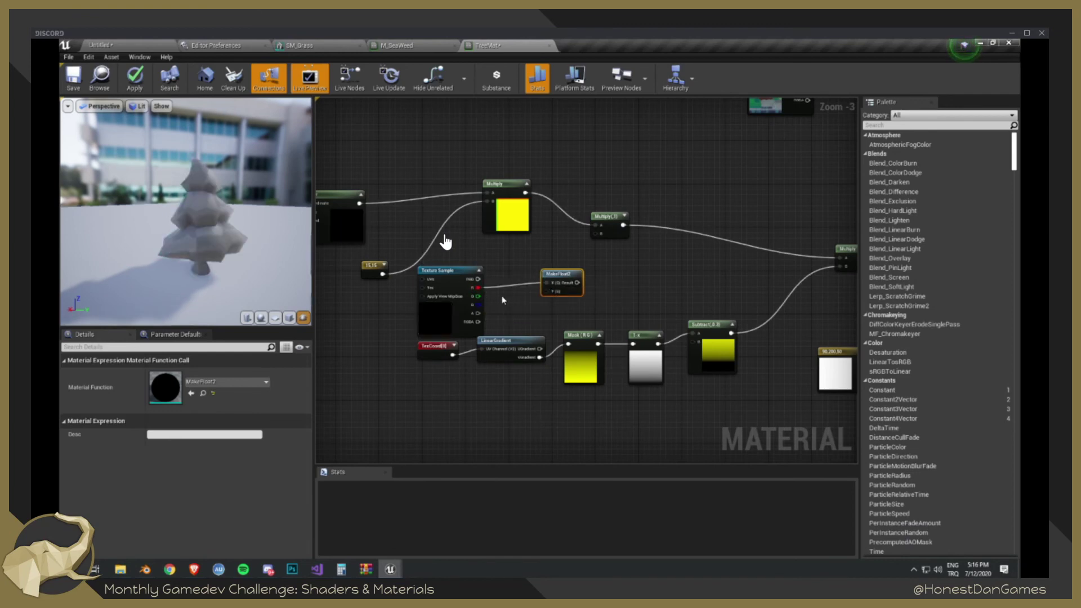
{"action": "left_click_drag", "start_coordinate": [480, 295], "coordinate": [596, 236]}
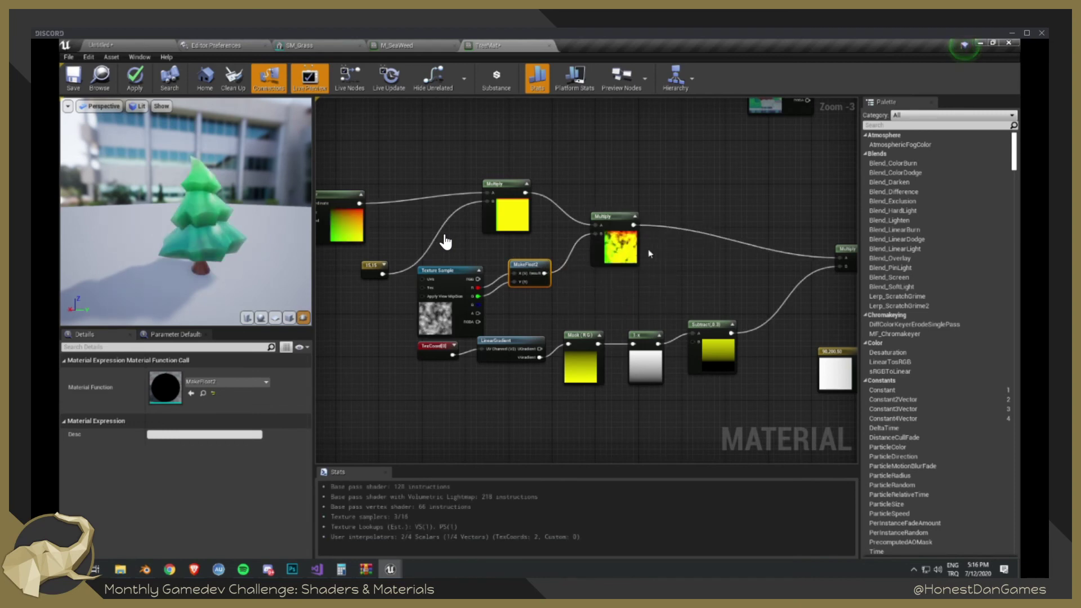
- Move the WindNoise Texture Sample and MakeFloat2 together so they sit clear above the gradient chain
{"action": "scroll", "coordinate": [622, 250], "scroll_direction": "up", "scroll_amount": 3}
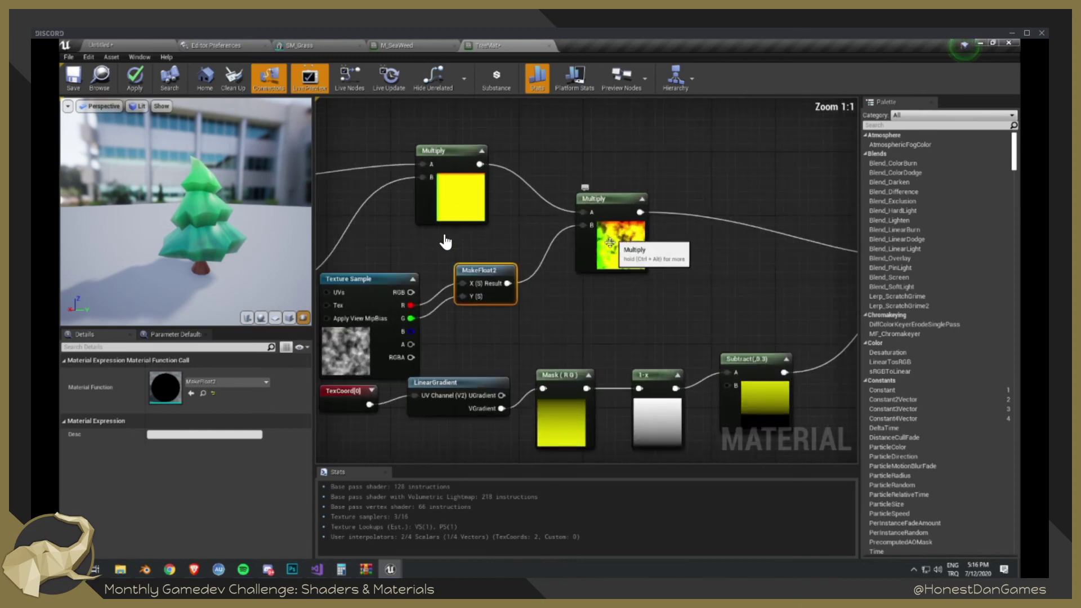
{"action": "right_click_drag", "start_coordinate": [737, 297], "coordinate": [784, 211]}
{"action": "scroll", "coordinate": [569, 228], "scroll_direction": "down", "scroll_amount": 2}
{"action": "scroll", "coordinate": [569, 227], "scroll_direction": "down", "scroll_amount": 1}
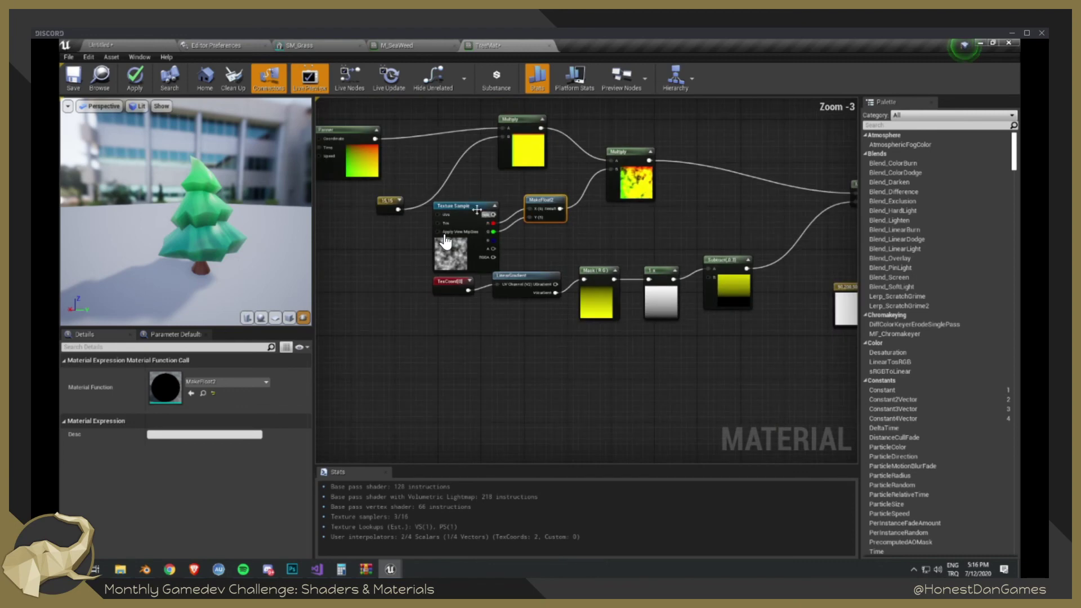
{"action": "left_click_drag", "start_coordinate": [452, 192], "coordinate": [536, 246]}
{"action": "left_click_drag", "start_coordinate": [463, 239], "coordinate": [480, 227]}
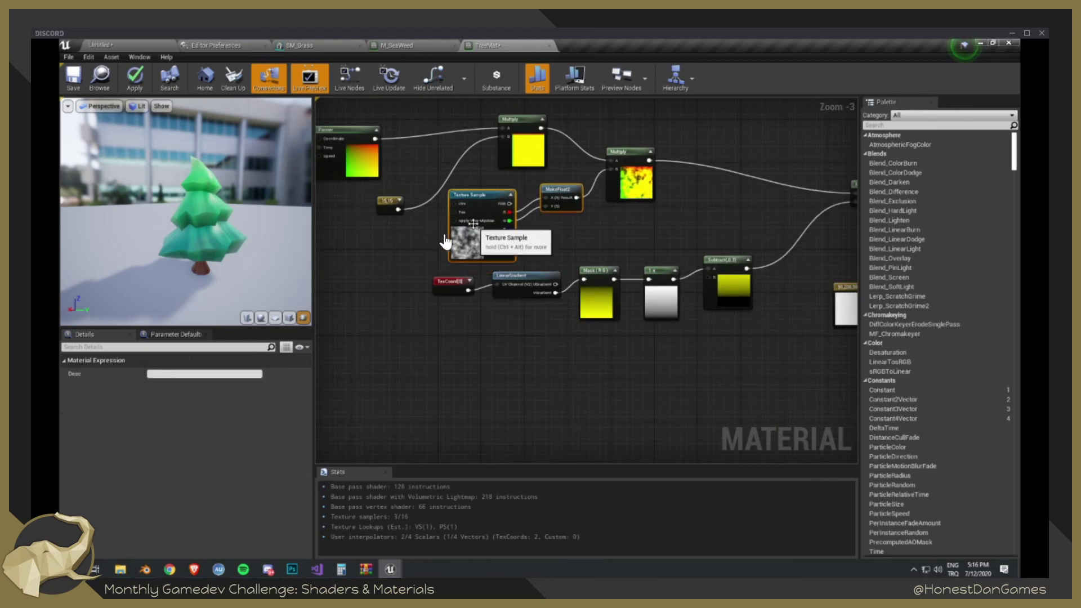
{"action": "right_click_drag", "start_coordinate": [473, 224], "coordinate": [555, 296]}
- Set both the R and G values of the Constant2Vector to 150, and inspect the tree's movement in the preview
{"action": "scroll", "coordinate": [213, 257], "scroll_direction": "up", "scroll_amount": 5}
{"action": "scroll", "coordinate": [214, 256], "scroll_direction": "down", "scroll_amount": 3}
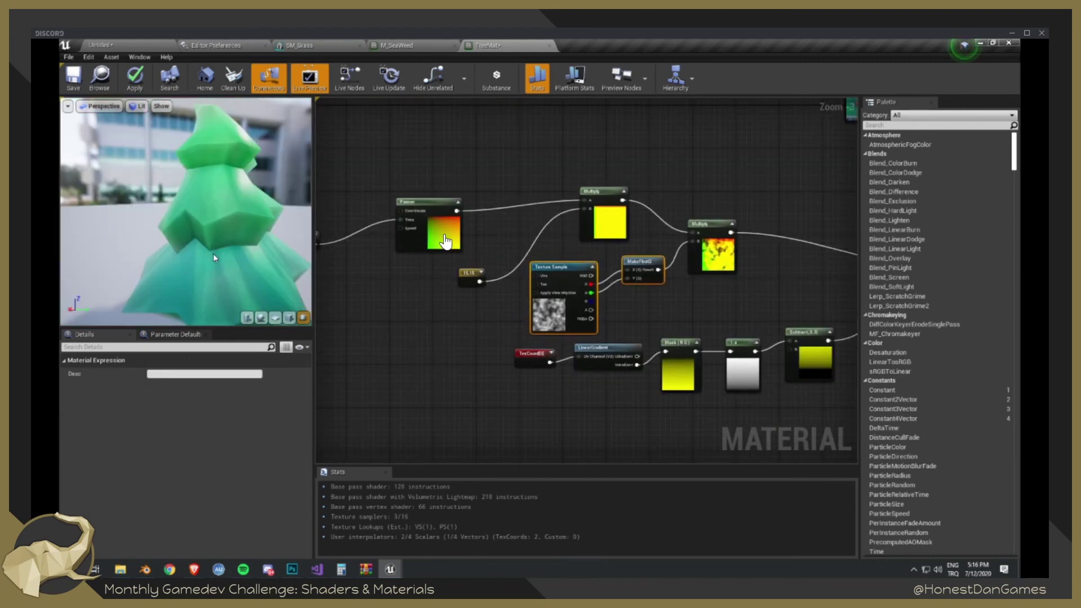
{"action": "left_click", "coordinate": [467, 282]}
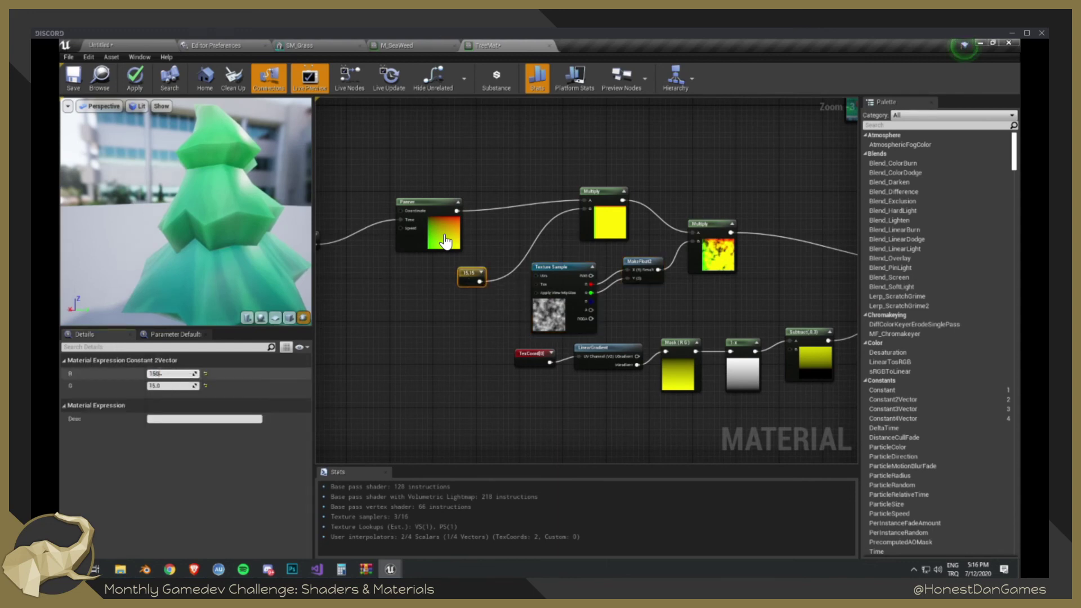
{"action": "key", "text": "Tab"}
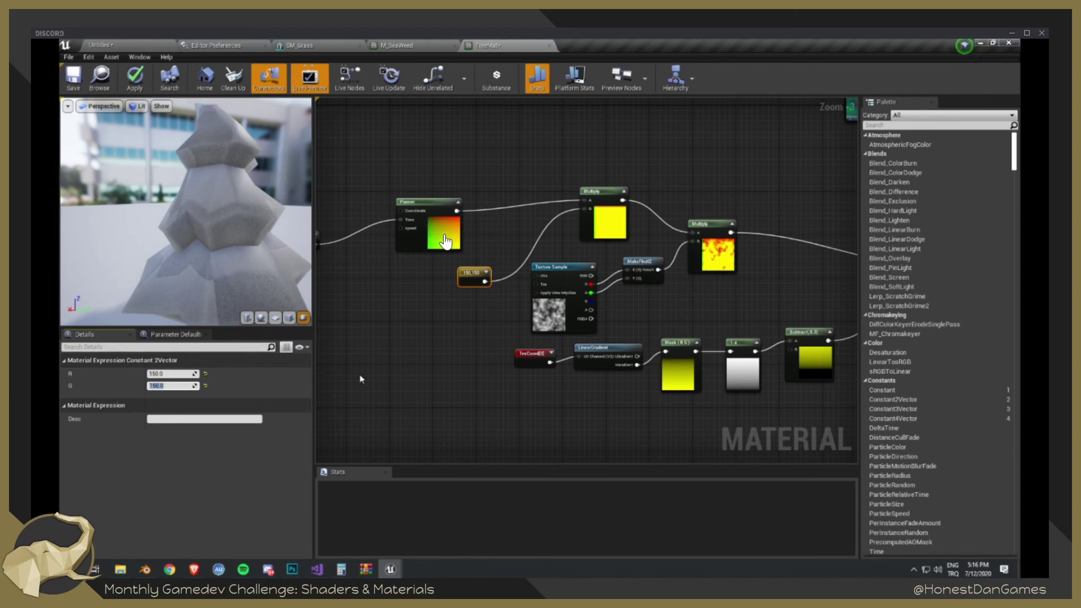
{"action": "mouse_move", "coordinate": [225, 242]}
{"action": "right_mouse_down"}
{"action": "mouse_move", "coordinate": [225, 275]}
{"action": "mouse_move", "coordinate": [225, 236]}
{"action": "right_mouse_up"}
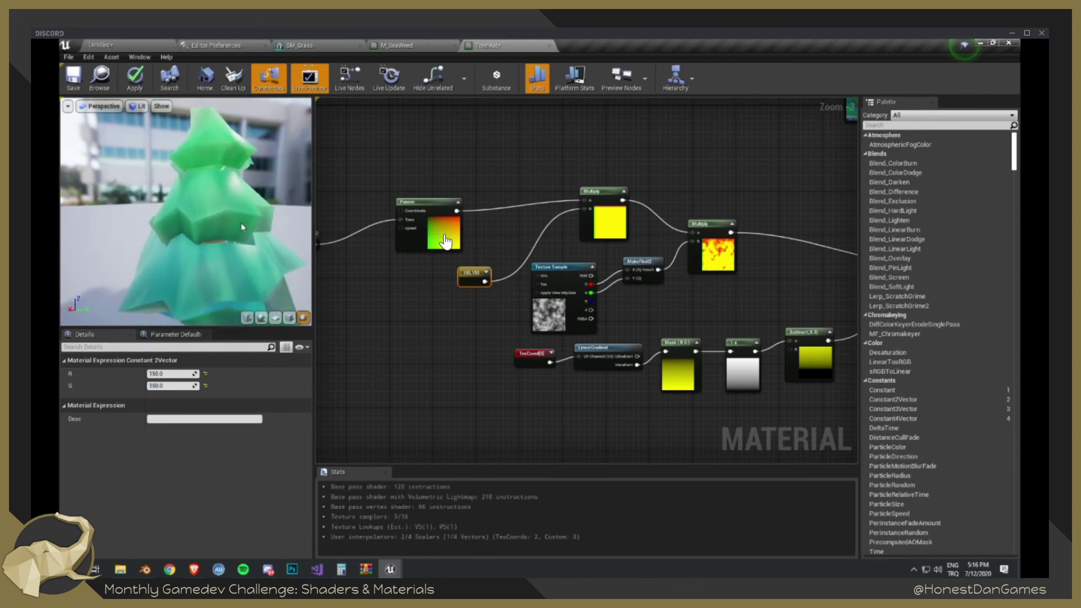
{"action": "left_click_drag", "start_coordinate": [225, 237], "coordinate": [183, 213]}
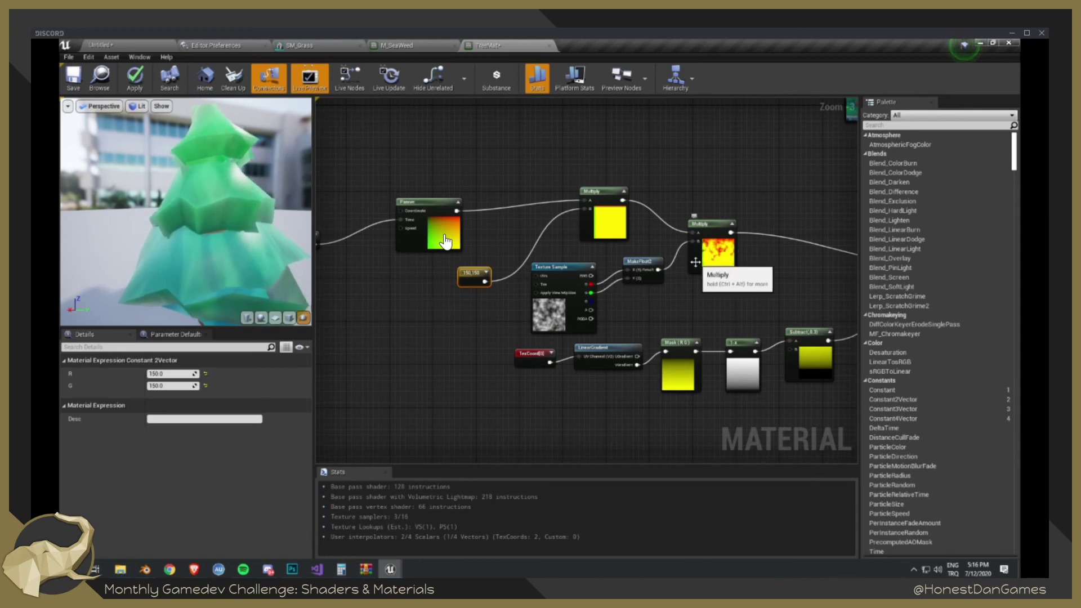
- Try feeding the Sine output into the Panner's Coordinate input instead of Time, and undo the rewiring
{"action": "right_click_drag", "start_coordinate": [419, 269], "coordinate": [510, 276]}
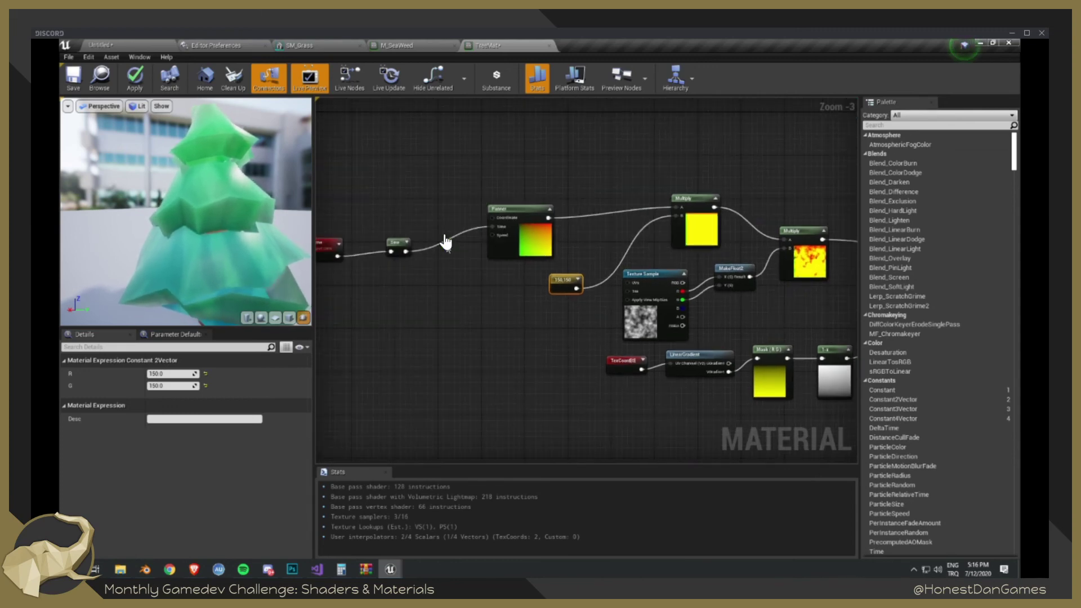
{"action": "left_click", "coordinate": [437, 247]}
{"action": "left_click", "coordinate": [437, 247], "text": "alt"}
{"action": "left_click_drag", "start_coordinate": [406, 252], "coordinate": [487, 220]}
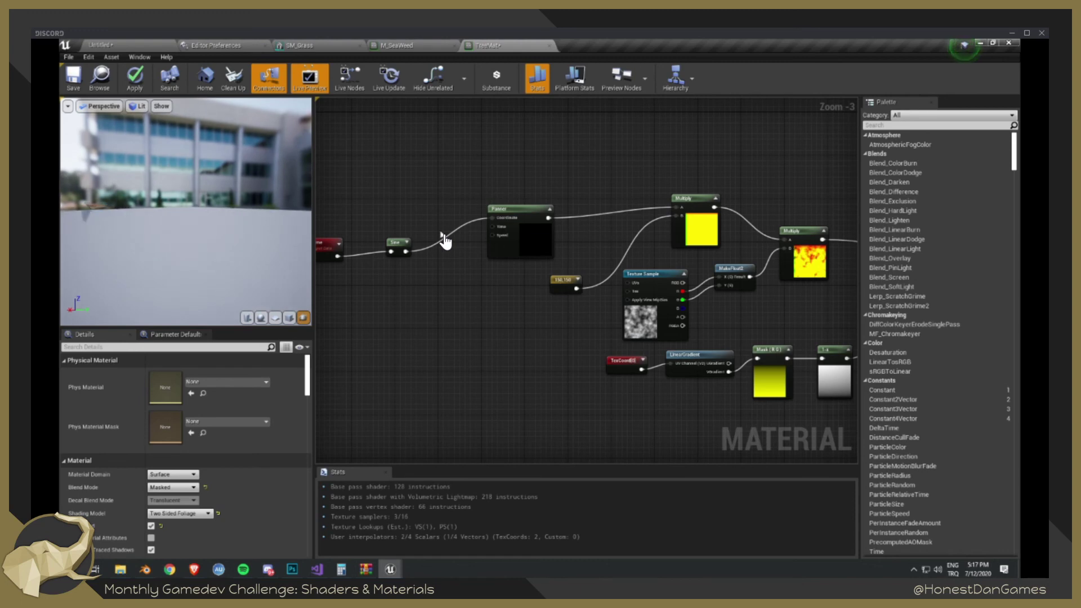
{"action": "key", "text": "ctrl+z"}
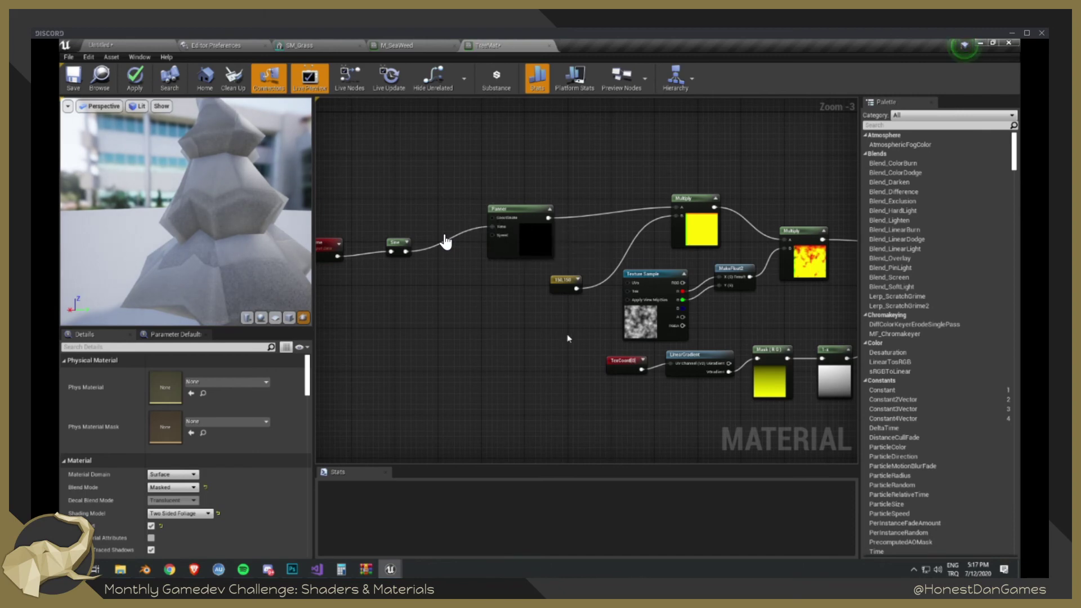
- Examine the noise-driven deformation on the tree preview, and compare it on the sphere and cube preview meshes
{"action": "right_click_drag", "start_coordinate": [549, 306], "coordinate": [432, 290]}
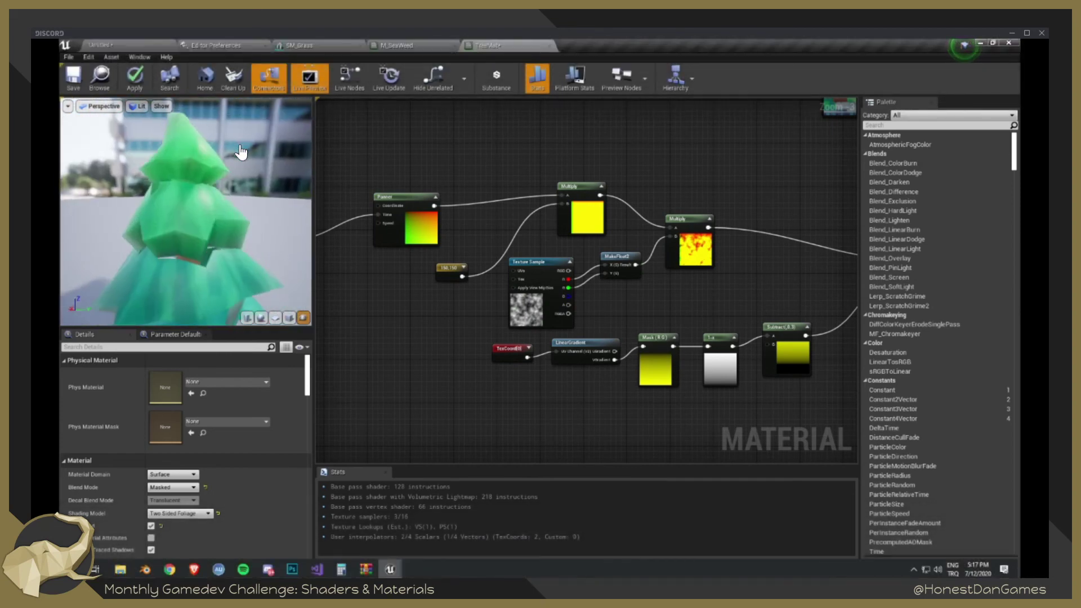
{"action": "left_click", "coordinate": [696, 257]}
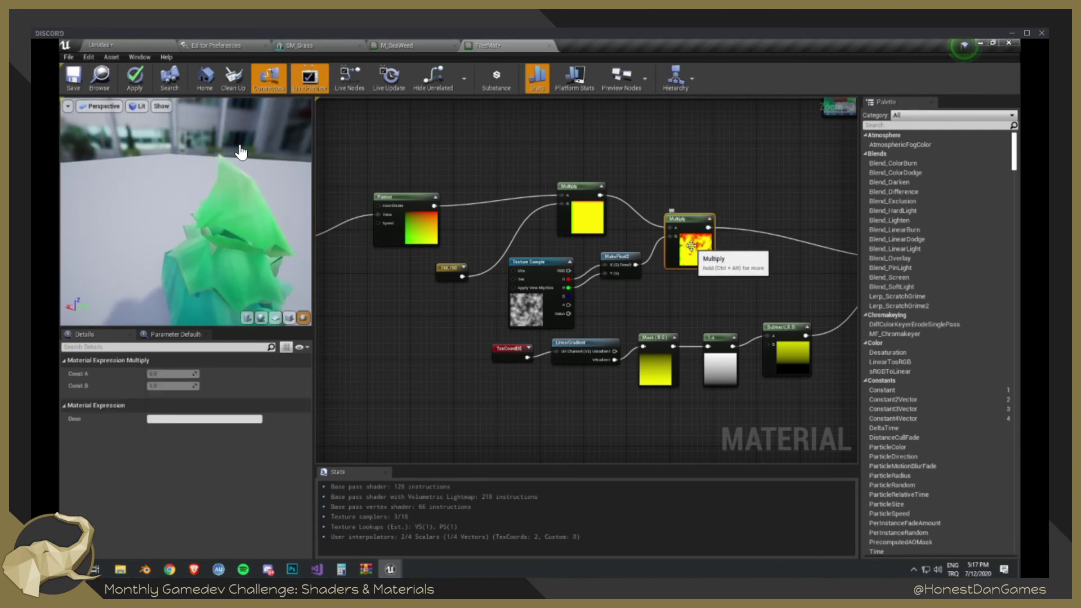
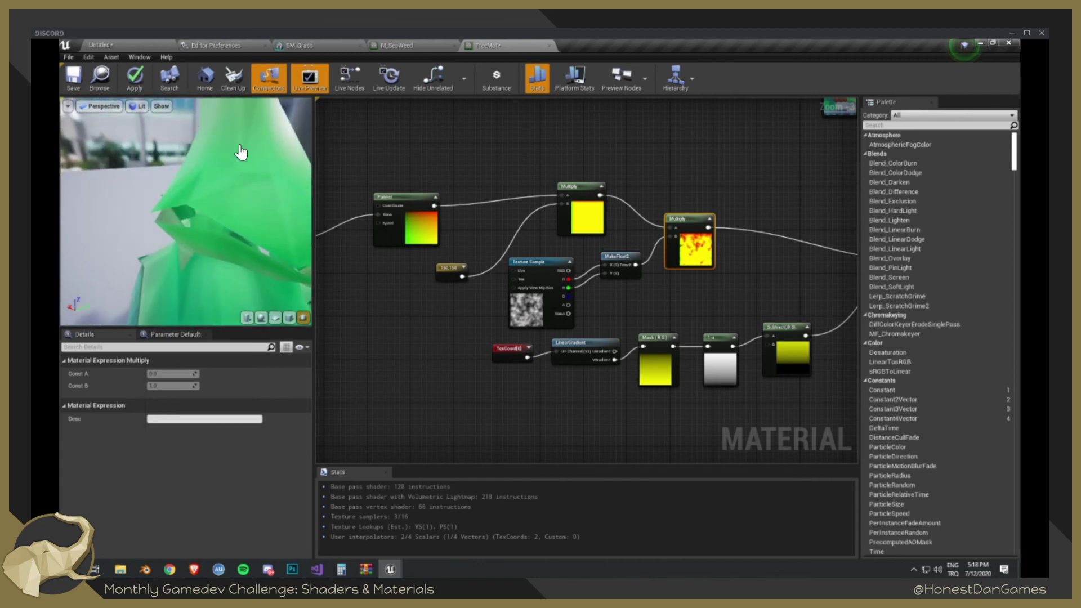
{"action": "left_click", "coordinate": [261, 318]}
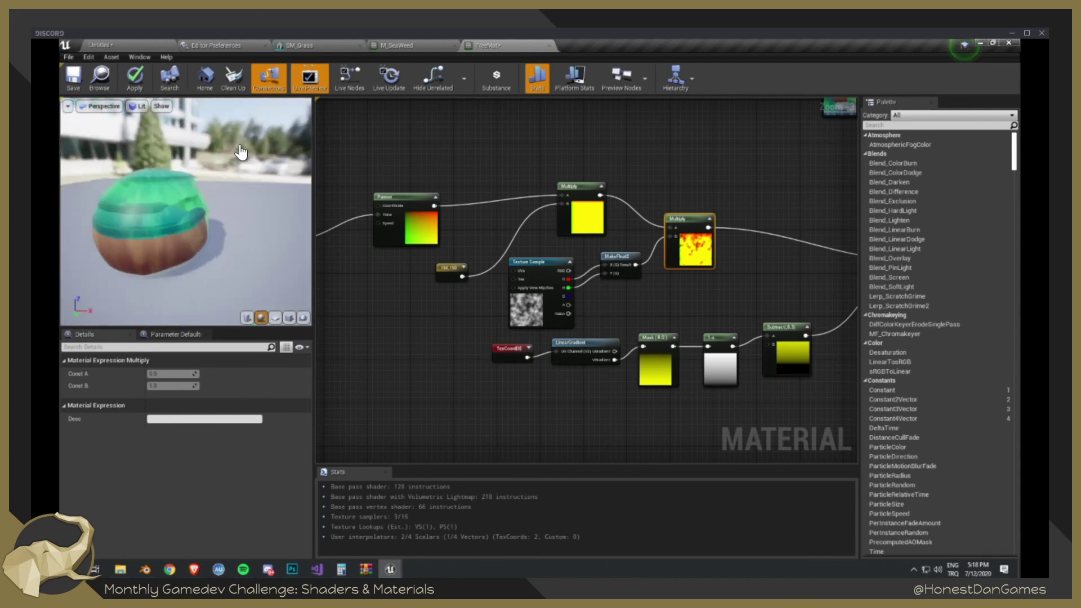
{"action": "left_click", "coordinate": [288, 318]}
{"action": "left_click_drag", "start_coordinate": [265, 213], "coordinate": [187, 197]}
{"action": "scroll", "coordinate": [187, 236], "scroll_direction": "down", "scroll_amount": 3}
{"action": "scroll", "coordinate": [188, 235], "scroll_direction": "up", "scroll_amount": 4}
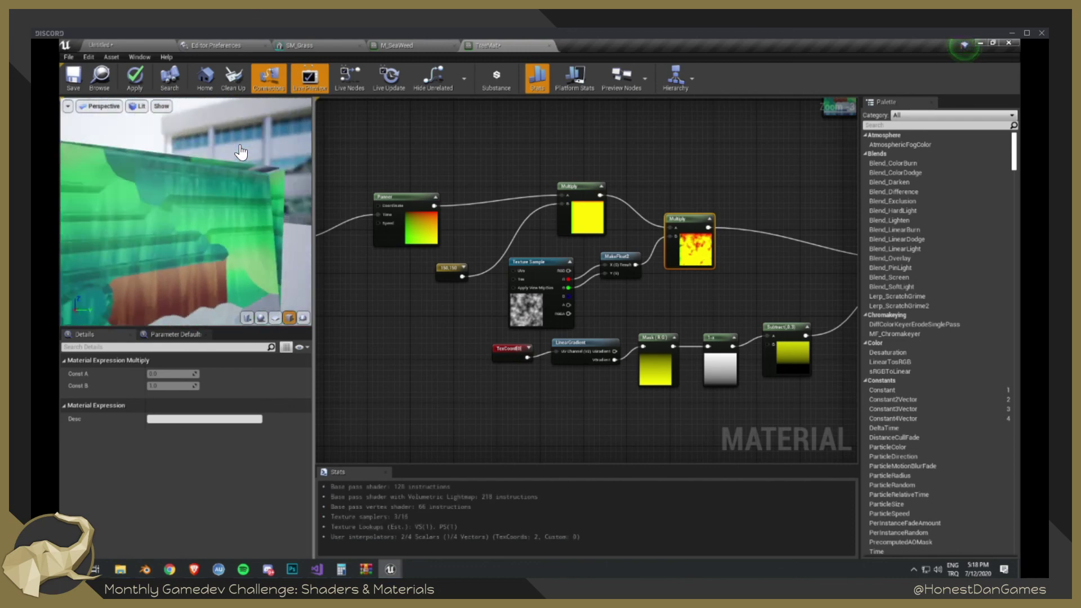
- Delete the Multiply that combines the noise, and connect the Panner-driven Multiply directly to input A of the final Multiply
{"action": "mouse_move", "coordinate": [241, 152]}
{"action": "left_mouse_down"}
{"action": "mouse_move", "coordinate": [168, 160]}
{"action": "mouse_move", "coordinate": [228, 153]}
{"action": "mouse_move", "coordinate": [208, 172]}
{"action": "mouse_move", "coordinate": [158, 151]}
{"action": "mouse_move", "coordinate": [241, 148]}
{"action": "mouse_move", "coordinate": [208, 255]}
{"action": "mouse_move", "coordinate": [253, 281]}
{"action": "mouse_move", "coordinate": [224, 149]}
{"action": "mouse_move", "coordinate": [209, 160]}
{"action": "mouse_move", "coordinate": [241, 152]}
{"action": "left_mouse_up"}
{"action": "scroll", "coordinate": [207, 254], "scroll_direction": "up", "scroll_amount": 5}
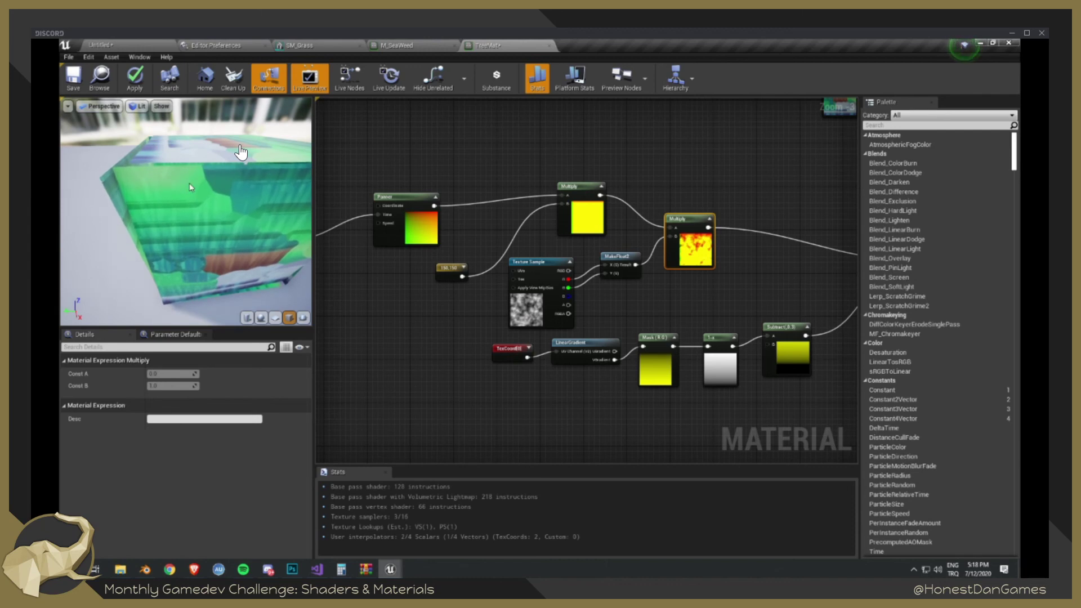
{"action": "mouse_move", "coordinate": [241, 152]}
{"action": "left_mouse_down"}
{"action": "mouse_move", "coordinate": [228, 164]}
{"action": "mouse_move", "coordinate": [241, 151]}
{"action": "left_mouse_up"}
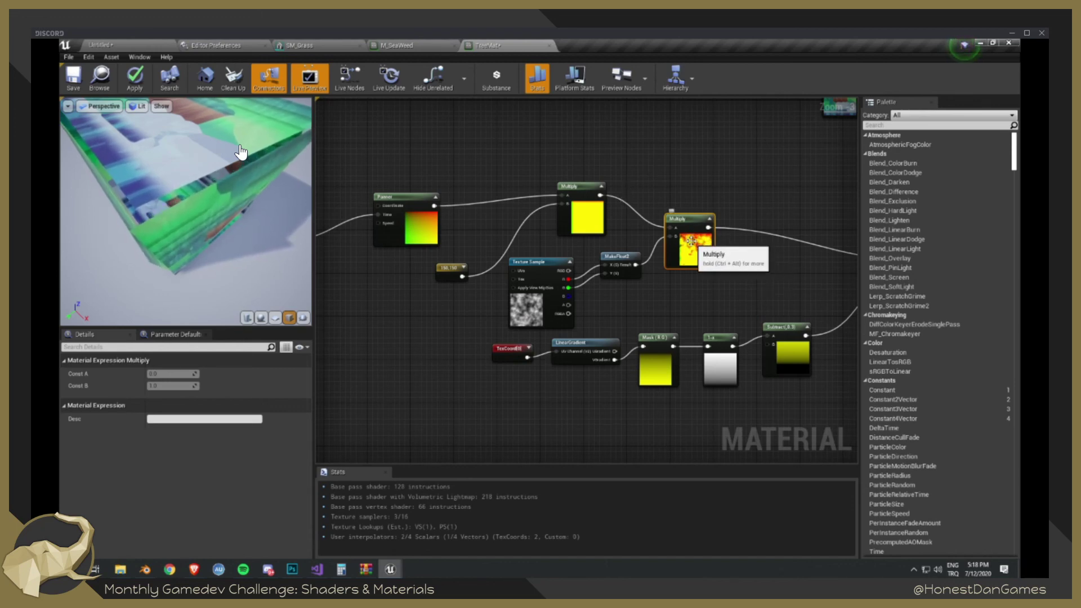
{"action": "key", "text": "Delete"}
{"action": "right_click_drag", "start_coordinate": [659, 242], "coordinate": [555, 229]}
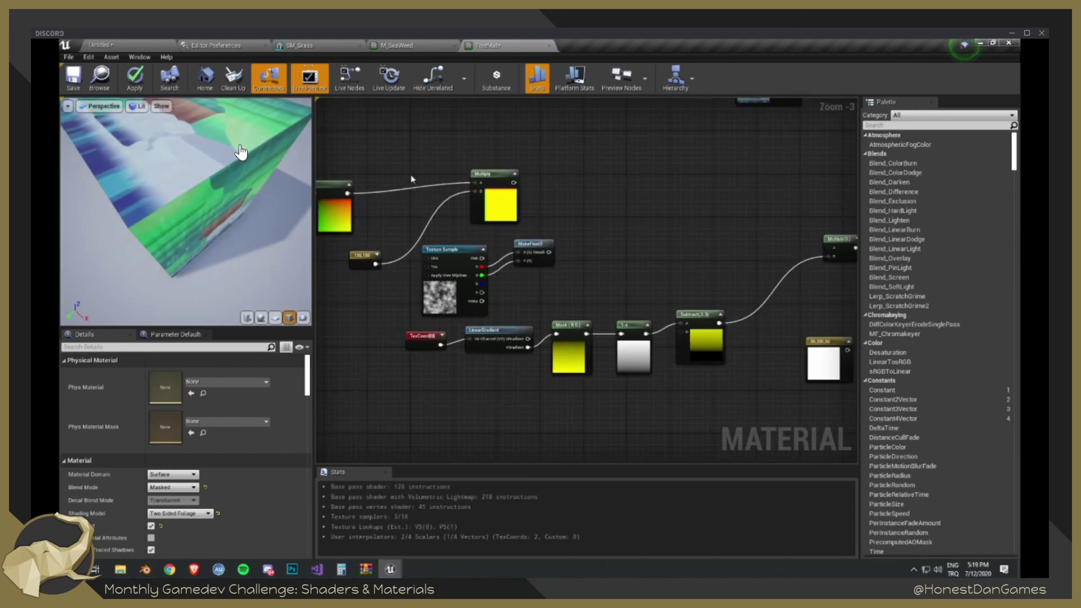
{"action": "right_click_drag", "start_coordinate": [412, 179], "coordinate": [559, 226]}
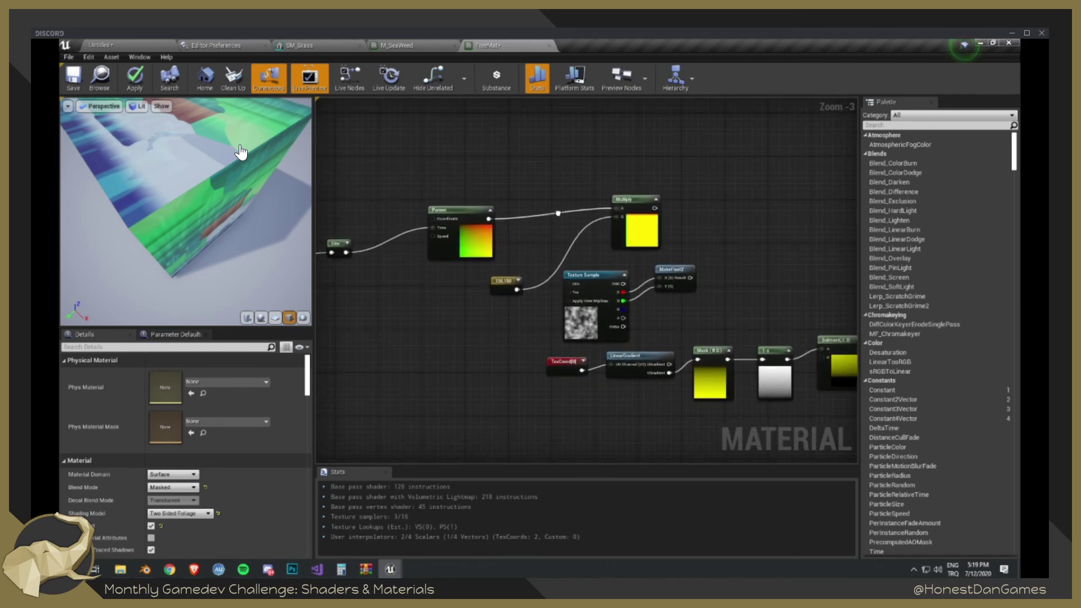
{"action": "right_click_drag", "start_coordinate": [670, 262], "coordinate": [544, 264]}
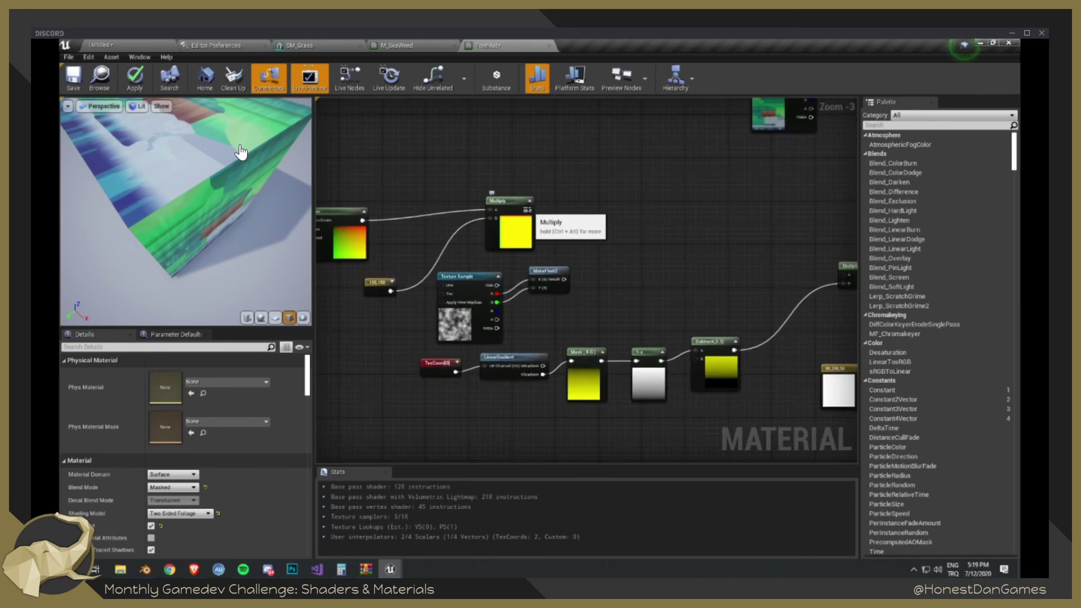
{"action": "left_click_drag", "start_coordinate": [529, 210], "coordinate": [805, 275]}
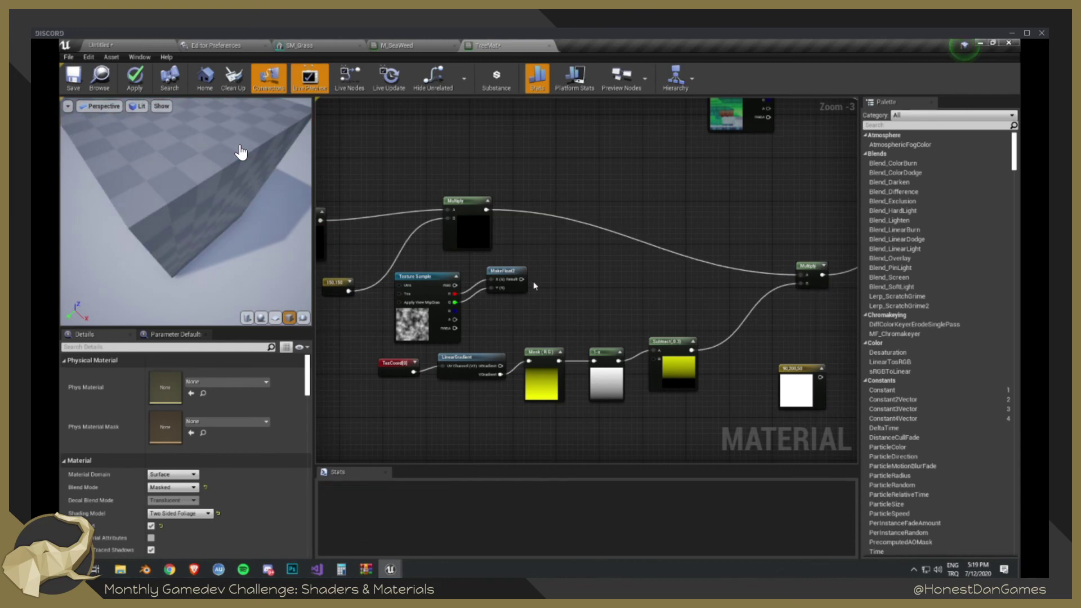
- Move the disconnected WindNoise Texture Sample and MakeFloat2 together to the free space above the Panner
{"action": "right_click_drag", "start_coordinate": [438, 276], "coordinate": [662, 248]}
{"action": "left_click_drag", "start_coordinate": [600, 301], "coordinate": [720, 261]}
{"action": "left_click_drag", "start_coordinate": [654, 277], "coordinate": [416, 142]}
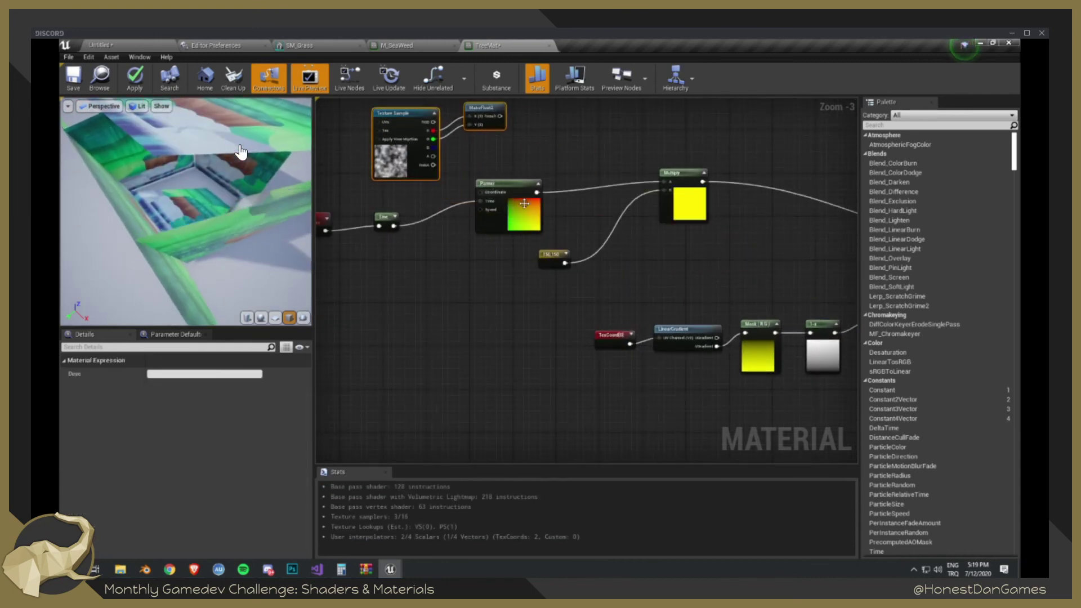
- Switch the preview back to the tree mesh and frame the tree's foliage
{"action": "left_click", "coordinate": [303, 318]}
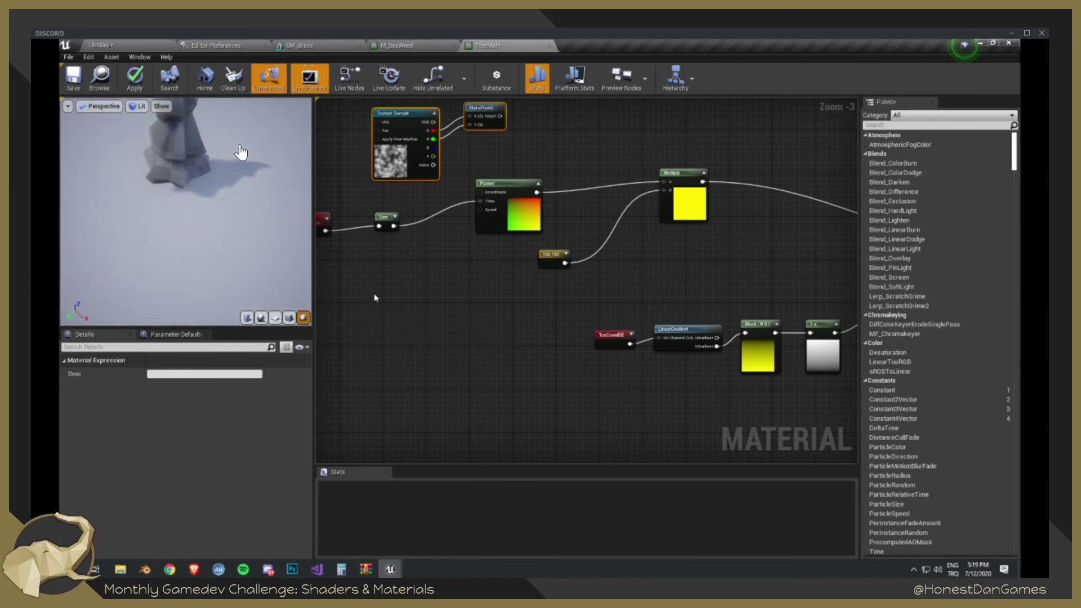
{"action": "scroll", "coordinate": [167, 154], "scroll_direction": "up", "scroll_amount": 3}
{"action": "left_click_drag", "start_coordinate": [167, 154], "coordinate": [171, 199]}
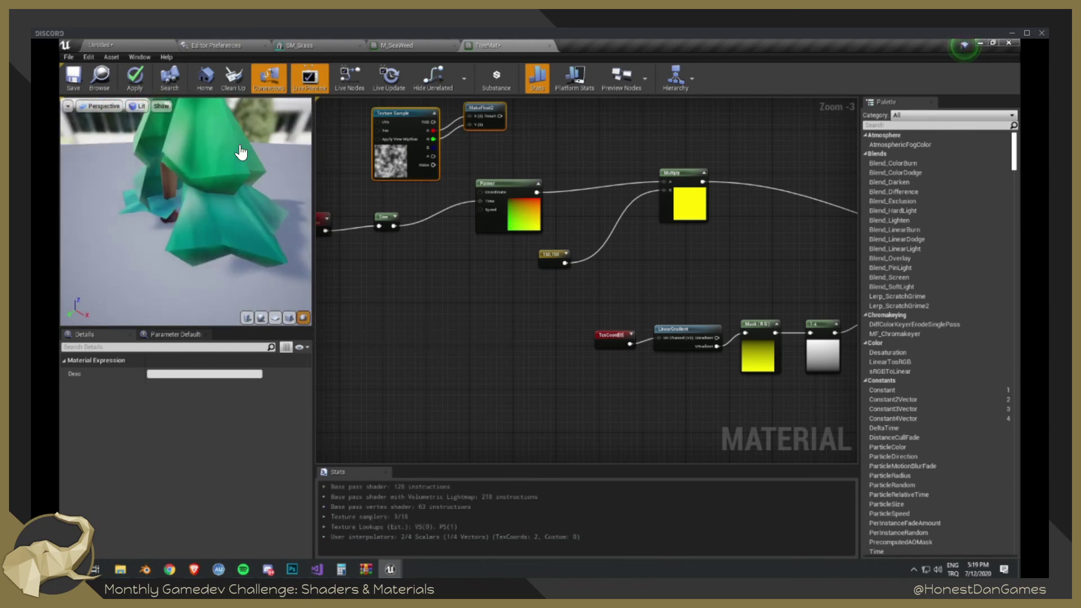
{"action": "scroll", "coordinate": [171, 199], "scroll_direction": "down", "scroll_amount": 3}
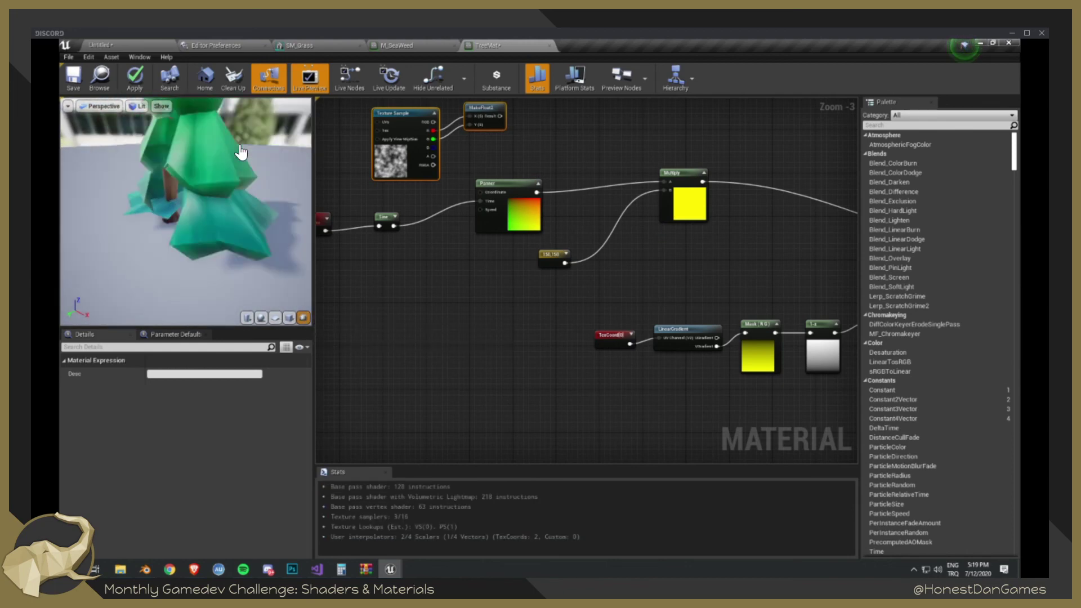
- Set both the R and G values of the Constant2Vector to 15
{"action": "left_click", "coordinate": [553, 255]}
{"action": "left_click", "coordinate": [163, 374]}
{"action": "type", "text": "15"}
{"action": "left_click", "coordinate": [164, 386]}
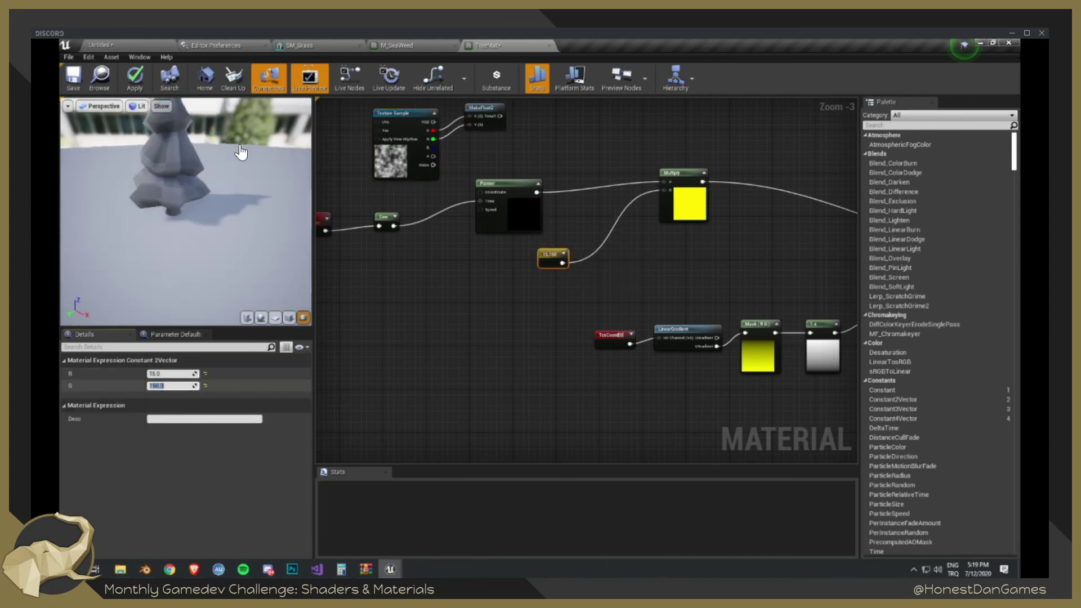
{"action": "type", "text": "15"}
{"action": "left_click", "coordinate": [410, 338]}
- Move the WindNoise Texture Sample and MakeFloat2 farther away from the Panner chain
{"action": "right_click_drag", "start_coordinate": [761, 270], "coordinate": [786, 309]}
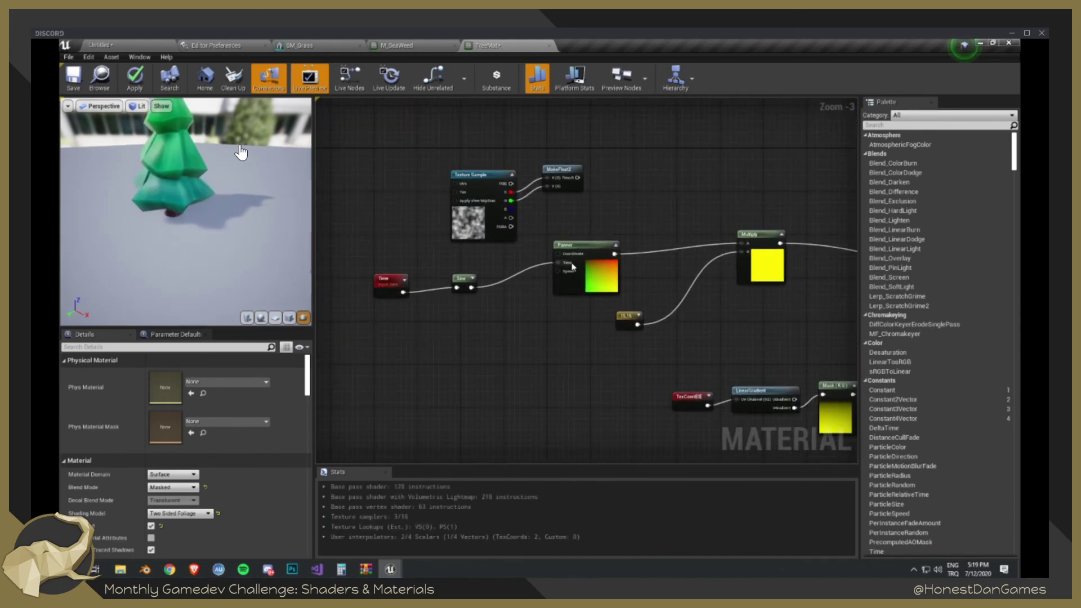
{"action": "left_click_drag", "start_coordinate": [457, 162], "coordinate": [532, 130]}
{"action": "right_click_drag", "start_coordinate": [796, 215], "coordinate": [665, 174]}
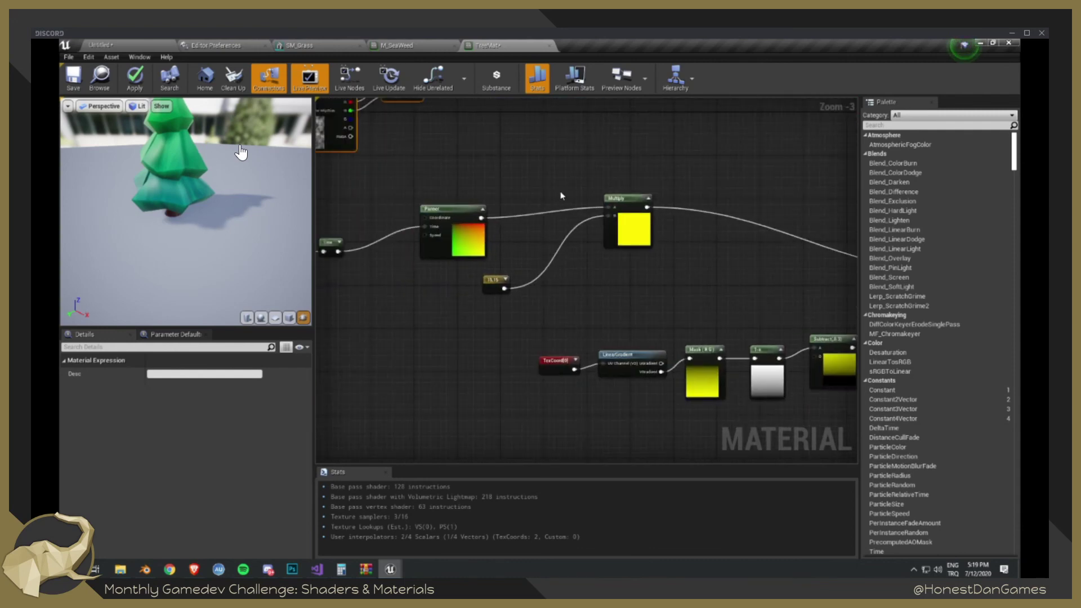
{"action": "right_click_drag", "start_coordinate": [562, 195], "coordinate": [690, 172]}
{"action": "right_click_drag", "start_coordinate": [768, 230], "coordinate": [551, 227]}
{"action": "right_click", "coordinate": [588, 287]}
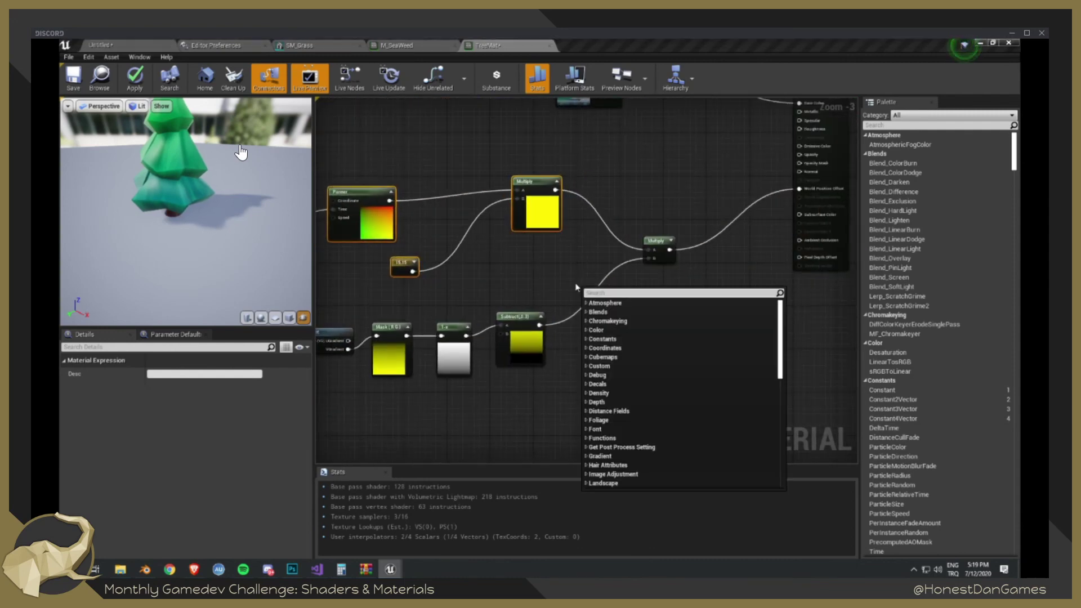
{"action": "left_click", "coordinate": [453, 277]}
- Examine the tree's wind movement in the preview from several angles and distances, and check the two Multiply nodes
{"action": "left_click_drag", "start_coordinate": [240, 152], "coordinate": [241, 152]}
{"action": "left_click_drag", "start_coordinate": [162, 242], "coordinate": [171, 241]}
{"action": "left_click_drag", "start_coordinate": [240, 152], "coordinate": [241, 152]}
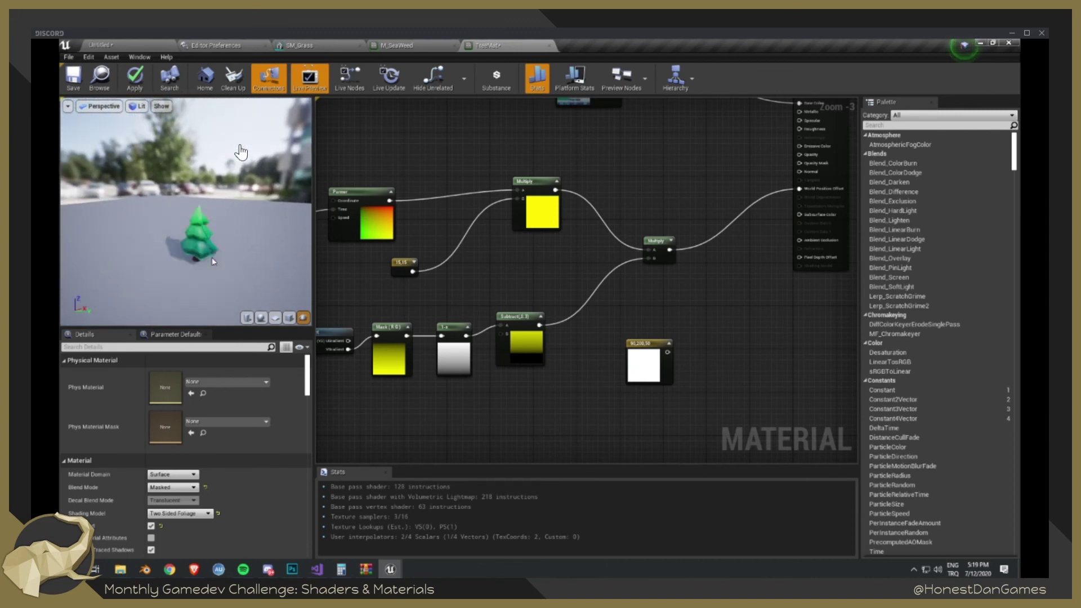
{"action": "left_click_drag", "start_coordinate": [240, 152], "coordinate": [241, 152]}
{"action": "middle_click_drag", "start_coordinate": [252, 238], "coordinate": [252, 238]}
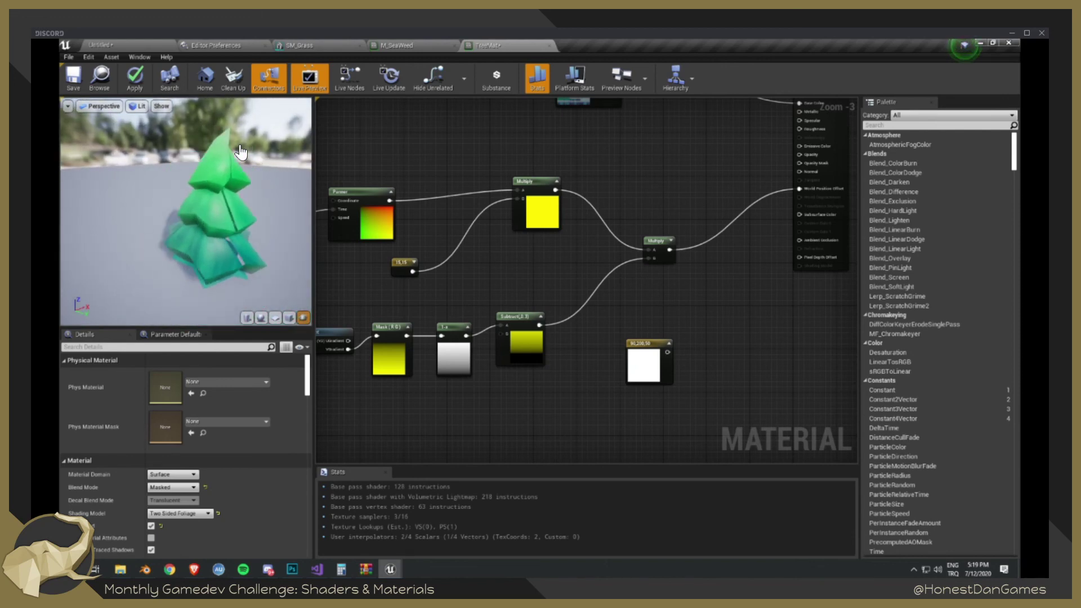
{"action": "left_click_drag", "start_coordinate": [253, 238], "coordinate": [253, 238]}
{"action": "left_click_drag", "start_coordinate": [240, 152], "coordinate": [240, 152]}
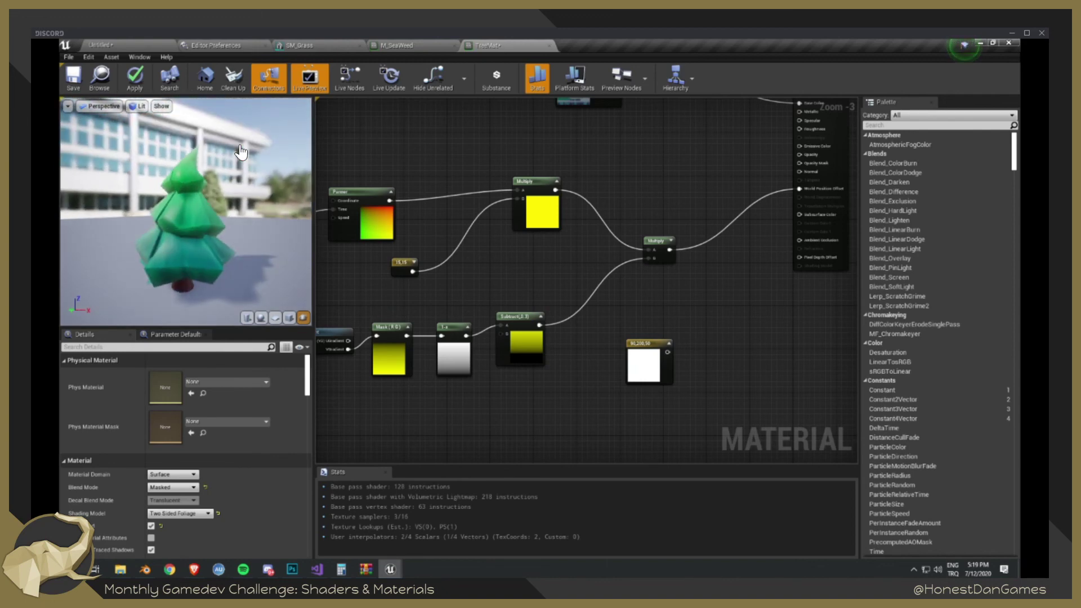
{"action": "left_click", "coordinate": [658, 246]}
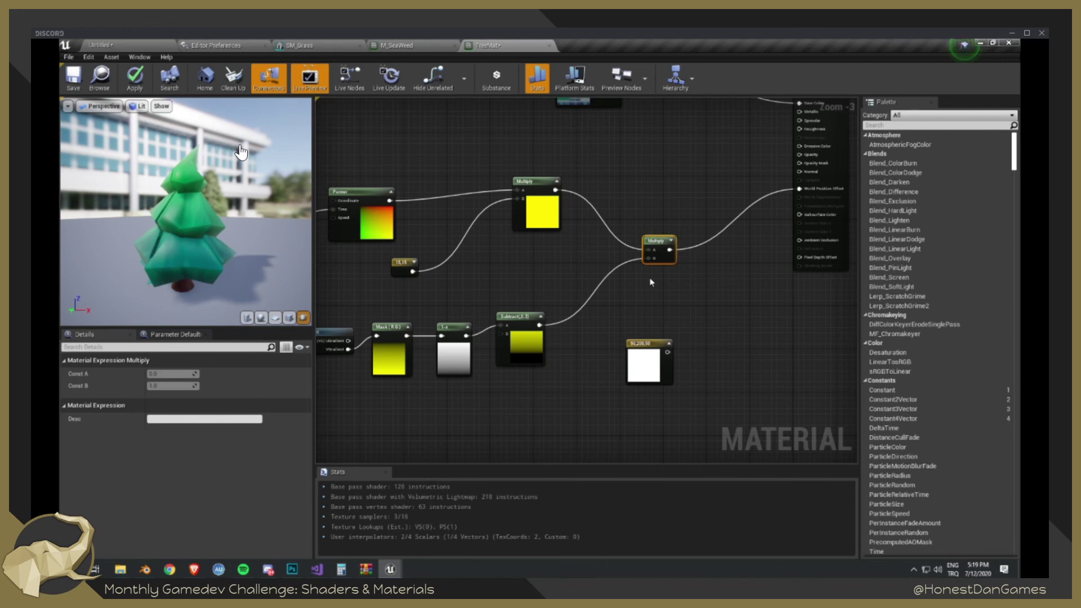
{"action": "left_click", "coordinate": [552, 227]}
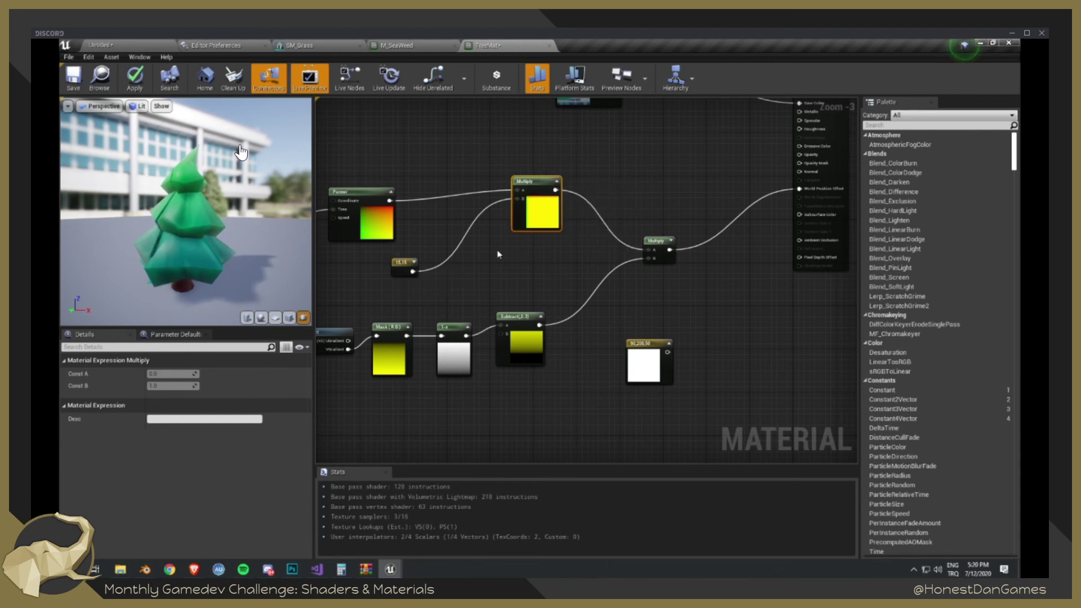
- Set both the R and G values of the Constant2Vector to 1, and inspect the Panner speeds and the tree's movement
{"action": "right_click_drag", "start_coordinate": [498, 254], "coordinate": [619, 291]}
{"action": "left_click", "coordinate": [526, 303]}
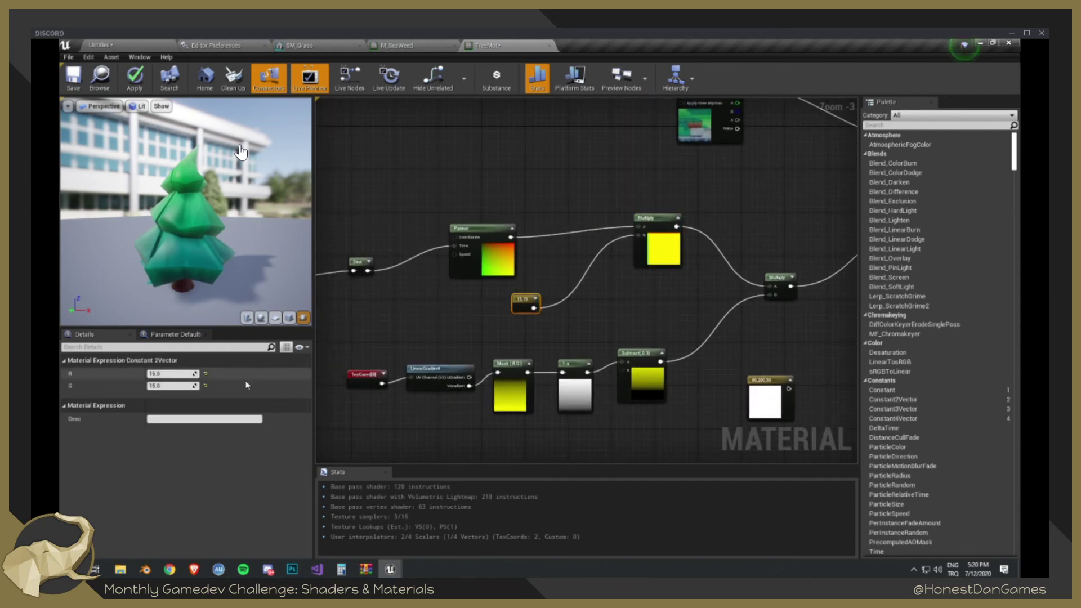
{"action": "key", "text": "Tab"}
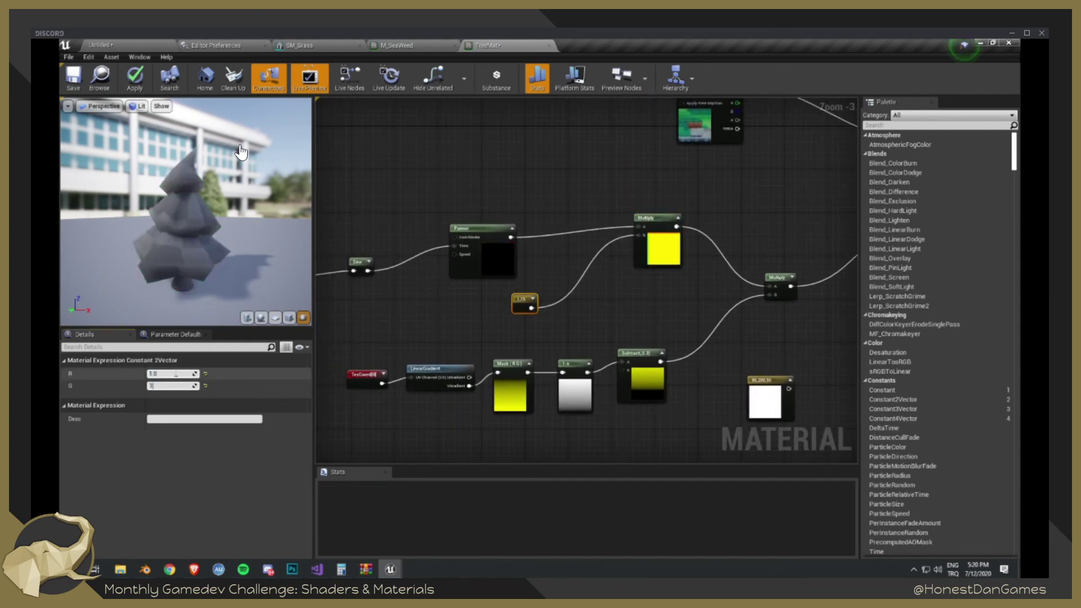
{"action": "type", "text": "1"}
{"action": "key", "text": "Tab"}
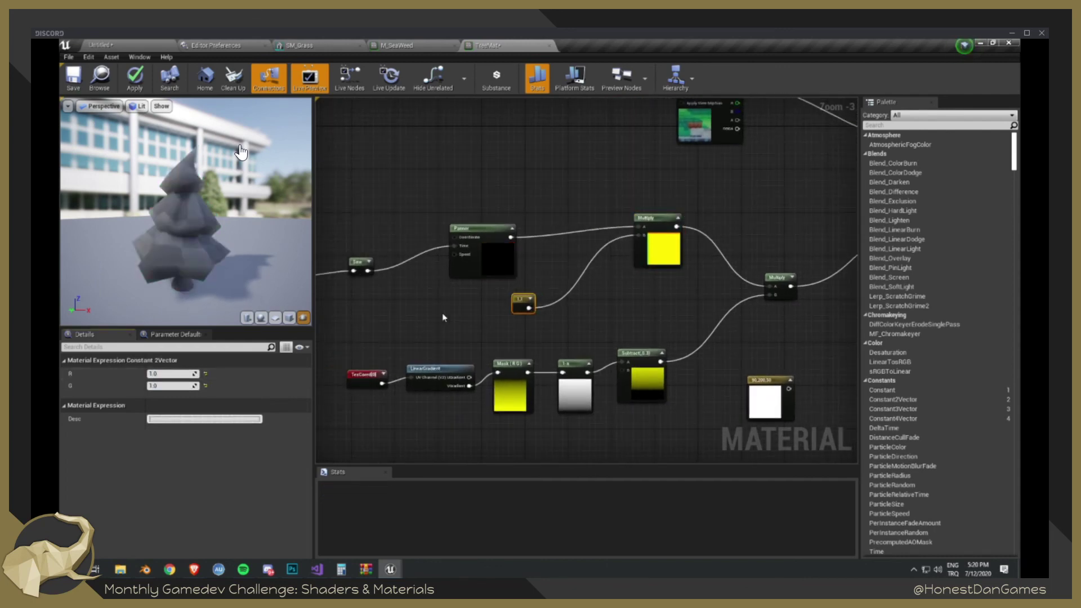
{"action": "left_click", "coordinate": [478, 260]}
{"action": "right_click_drag", "start_coordinate": [383, 306], "coordinate": [403, 303]}
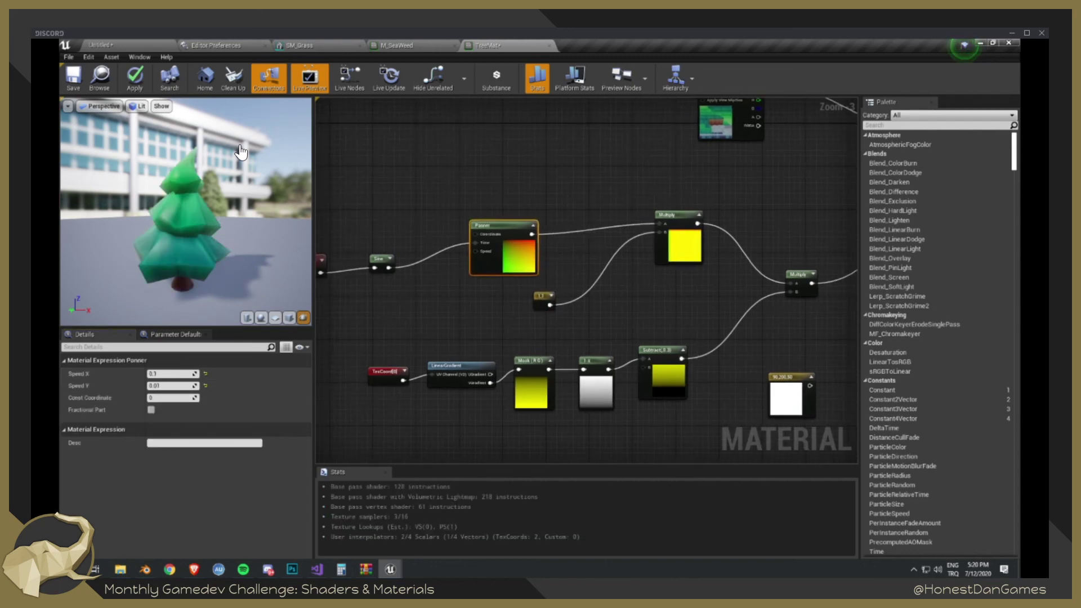
{"action": "left_click_drag", "start_coordinate": [240, 146], "coordinate": [217, 273]}
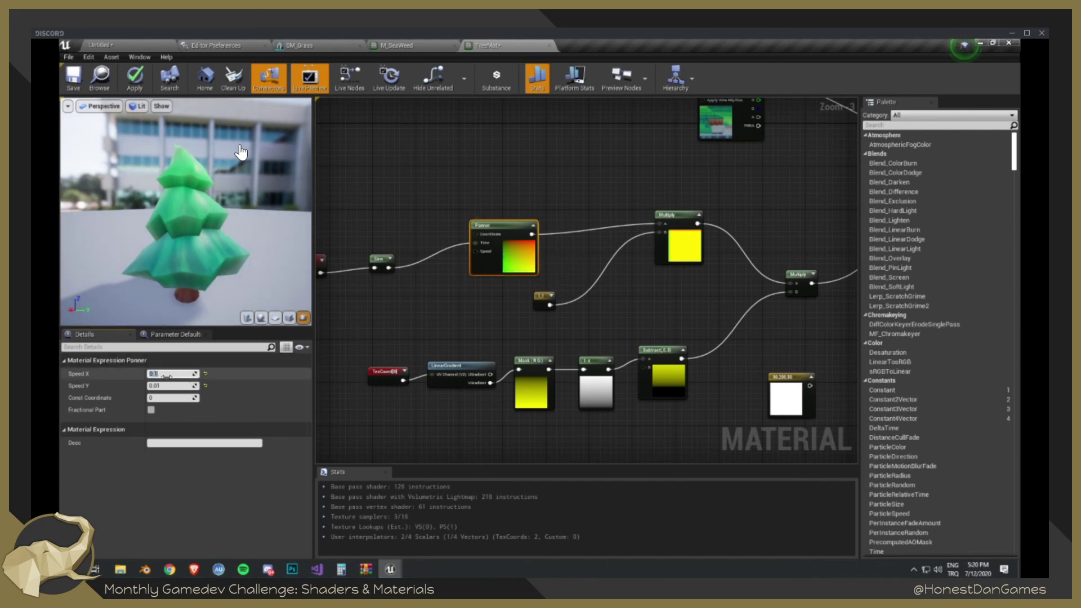
- Set both the R and G values of the Constant2Vector to 5, and inspect the tree's movement in the preview
{"action": "left_click", "coordinate": [543, 300]}
{"action": "left_click", "coordinate": [171, 386]}
{"action": "type", "text": "5"}
{"action": "key", "text": "Tab"}
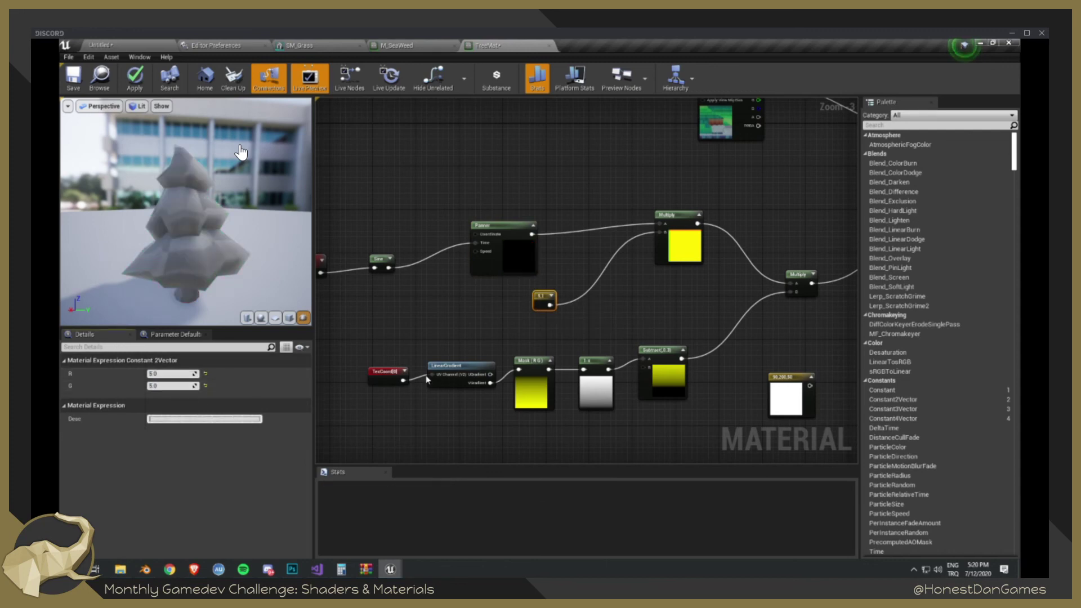
{"action": "left_click", "coordinate": [699, 216]}
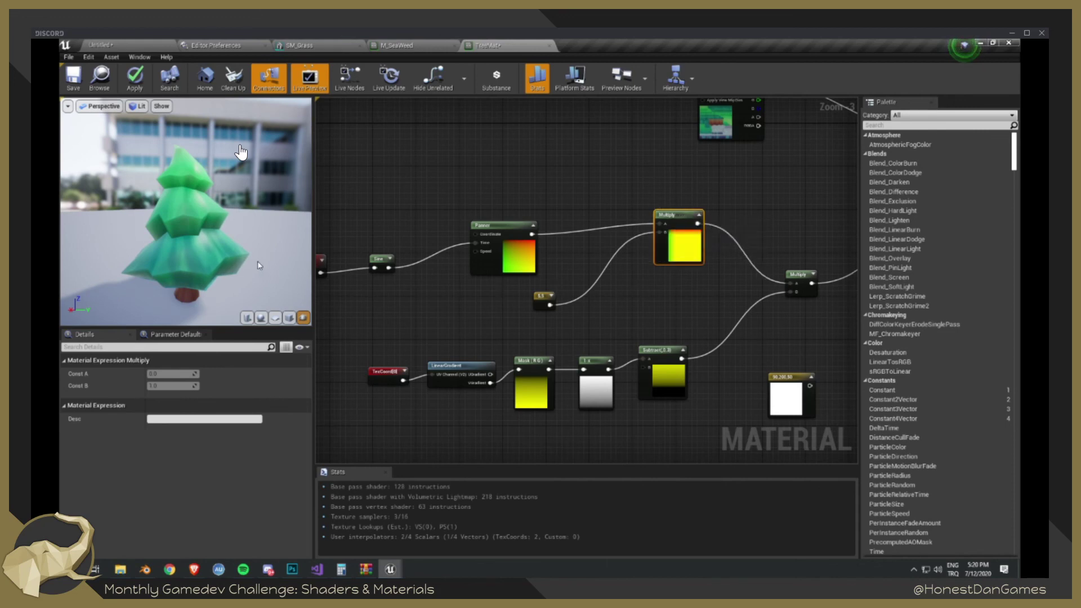
{"action": "left_click_drag", "start_coordinate": [167, 245], "coordinate": [61, 259]}
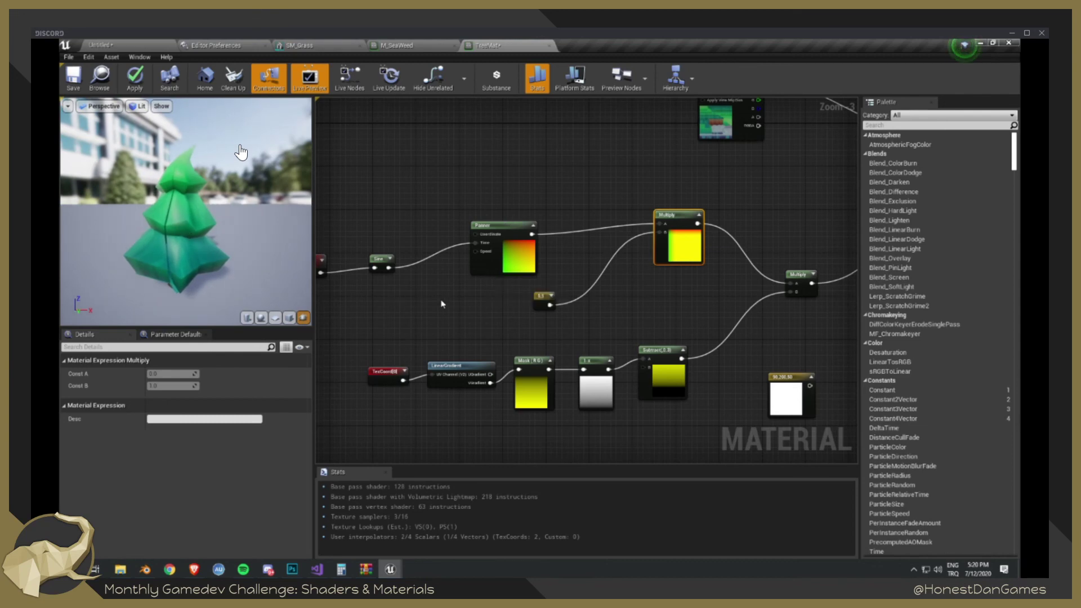
- Switch the preview mesh to the sphere and examine the wind deformation from another angle
{"action": "left_click", "coordinate": [408, 299]}
{"action": "right_click_drag", "start_coordinate": [401, 303], "coordinate": [456, 313]}
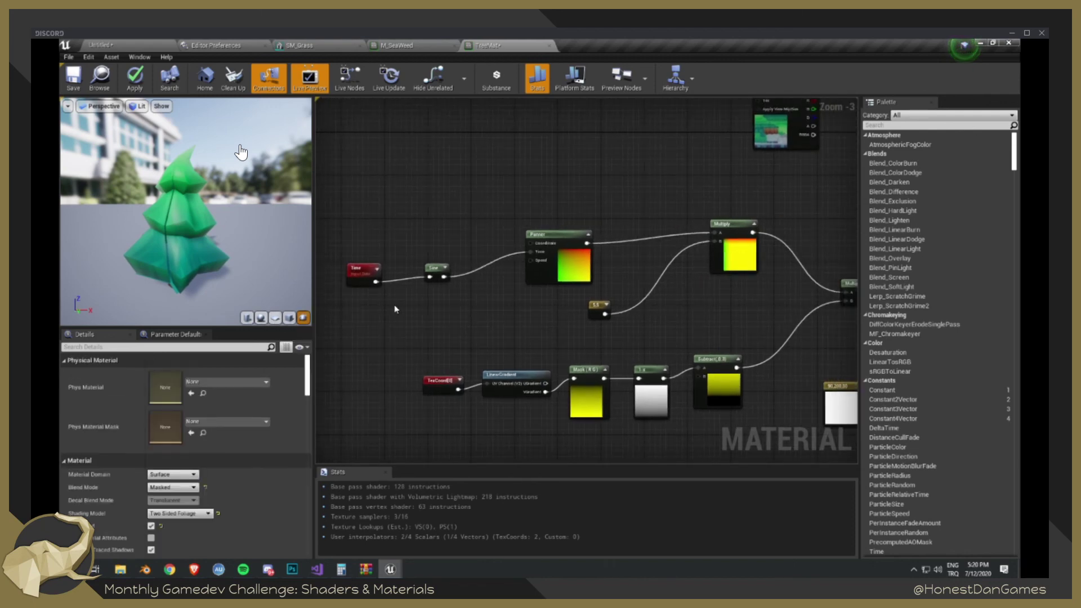
{"action": "right_click_drag", "start_coordinate": [499, 295], "coordinate": [510, 304]}
{"action": "left_click", "coordinate": [261, 318]}
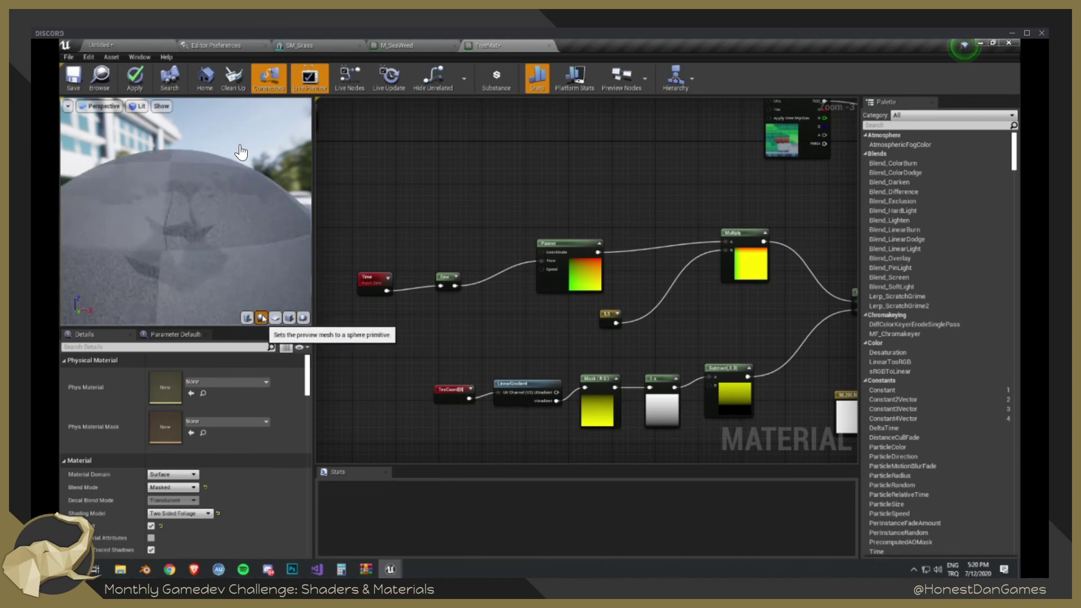
{"action": "scroll", "coordinate": [239, 235], "scroll_direction": "down", "scroll_amount": 5}
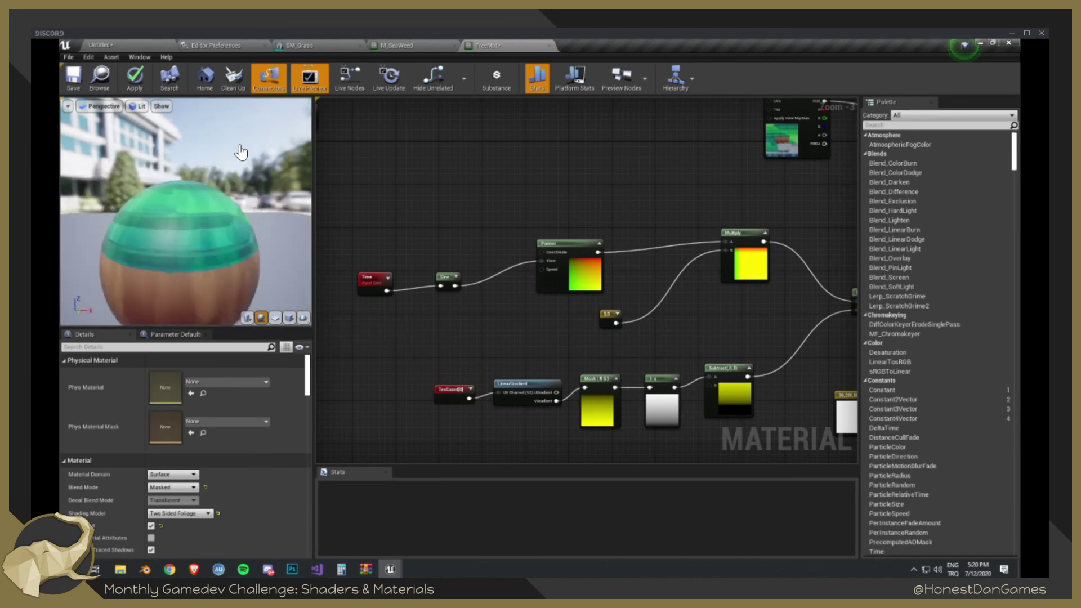
{"action": "left_click_drag", "start_coordinate": [238, 234], "coordinate": [113, 243]}
{"action": "scroll", "coordinate": [173, 239], "scroll_direction": "up", "scroll_amount": 5}
{"action": "scroll", "coordinate": [136, 239], "scroll_direction": "down", "scroll_amount": 4}
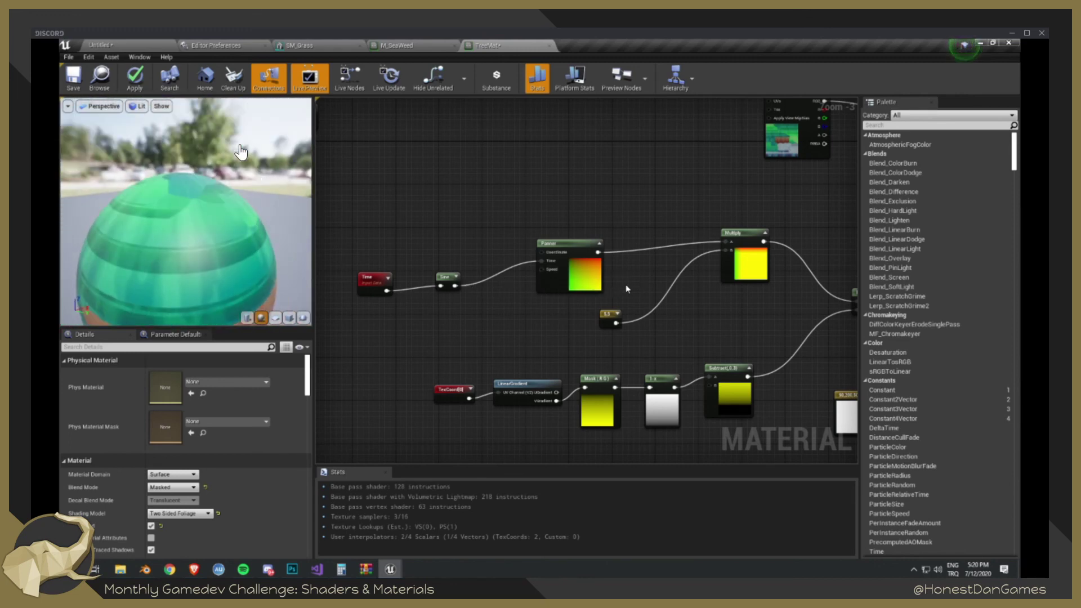
- Disconnect the gradient chain's Subtract output from input B of the final Multiply, and inspect the sphere and the TreeMat result node
{"action": "right_click_drag", "start_coordinate": [713, 303], "coordinate": [577, 285]}
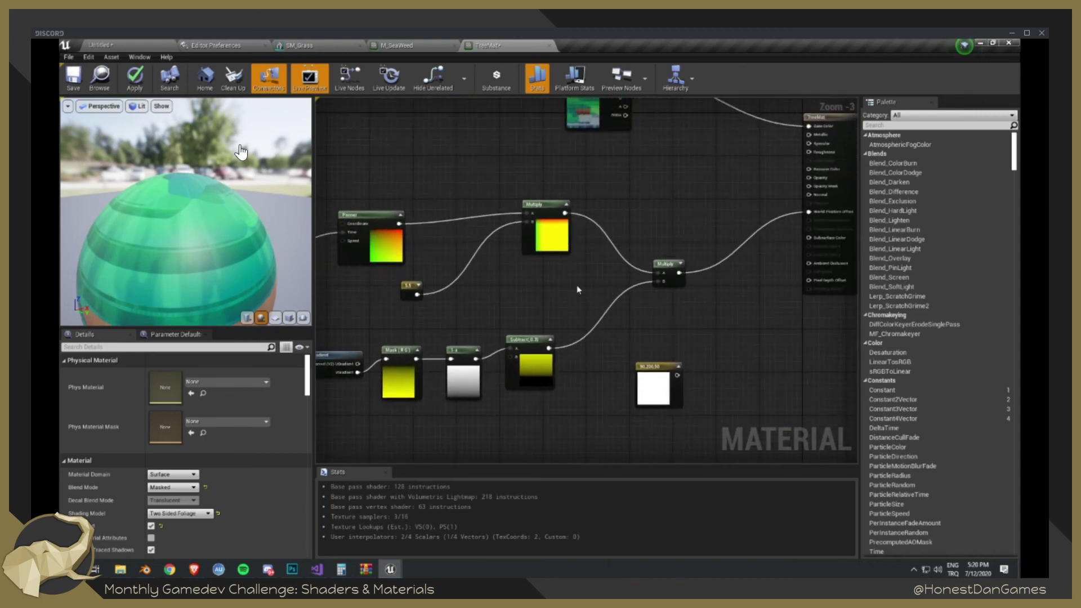
{"action": "left_click", "coordinate": [629, 295], "text": "alt"}
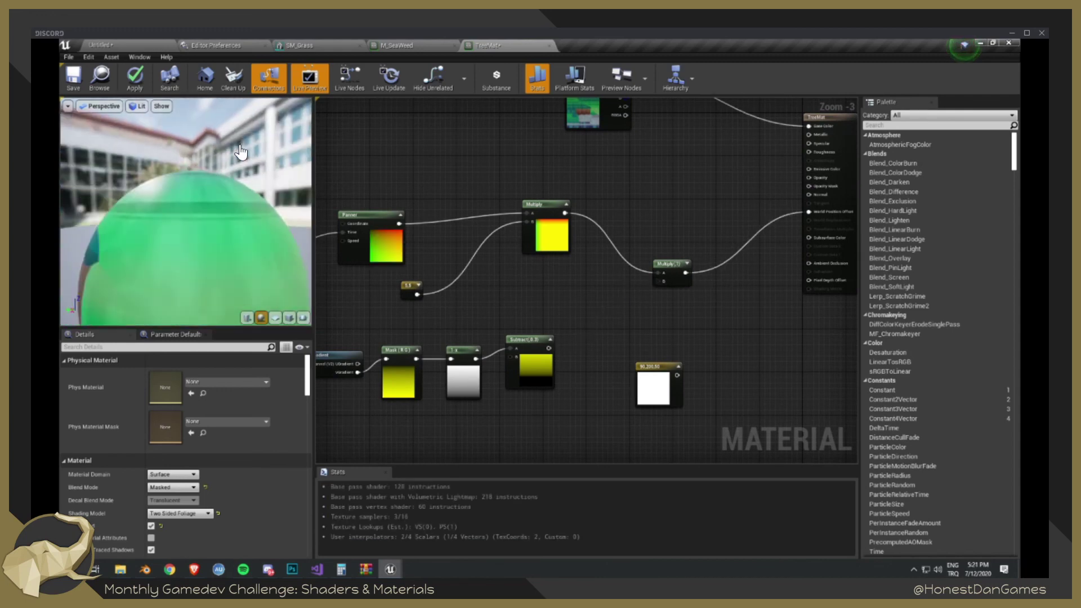
{"action": "left_click_drag", "start_coordinate": [241, 152], "coordinate": [241, 152]}
{"action": "right_click_drag", "start_coordinate": [723, 278], "coordinate": [618, 292]}
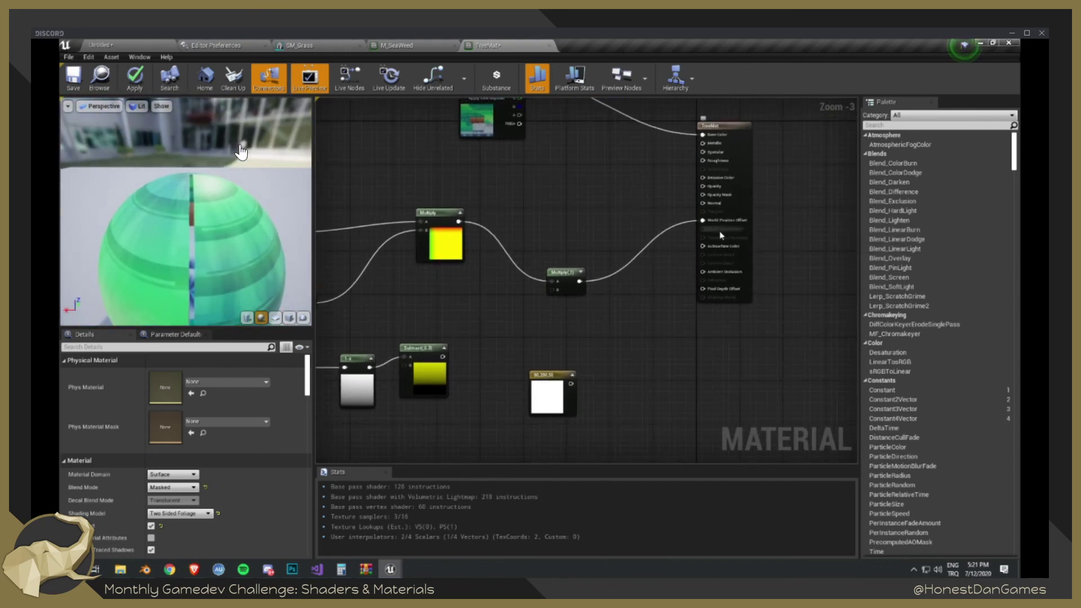
{"action": "scroll", "coordinate": [719, 232], "scroll_direction": "up", "scroll_amount": 1}
{"action": "left_click", "coordinate": [746, 214]}
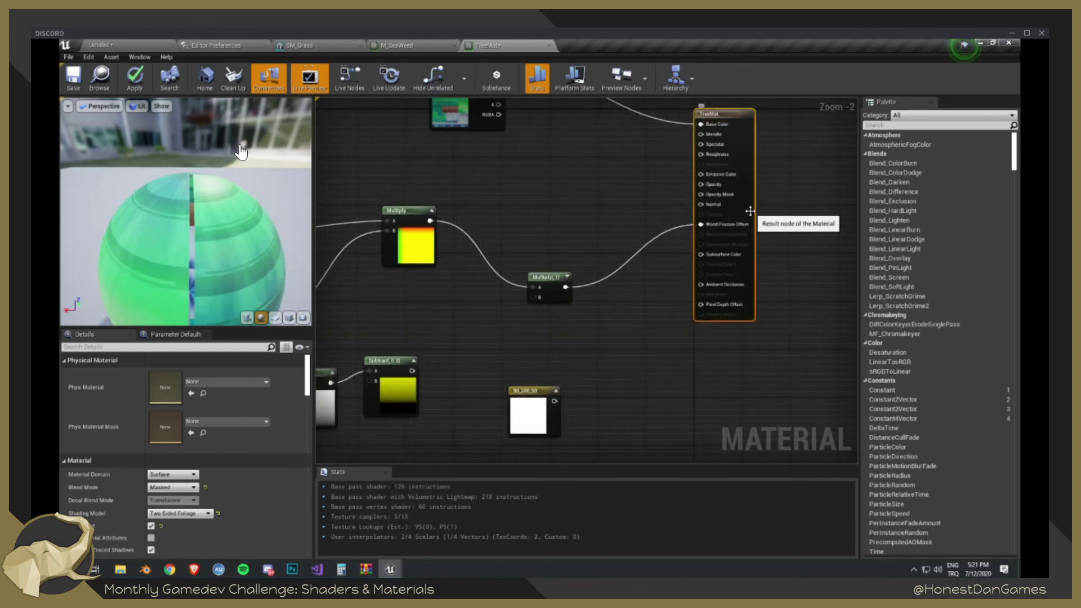
- Set the TreeMat material's D3D11 Tessellation Mode to Flat Tessellation
{"action": "scroll", "coordinate": [275, 417], "scroll_direction": "down", "scroll_amount": 10}
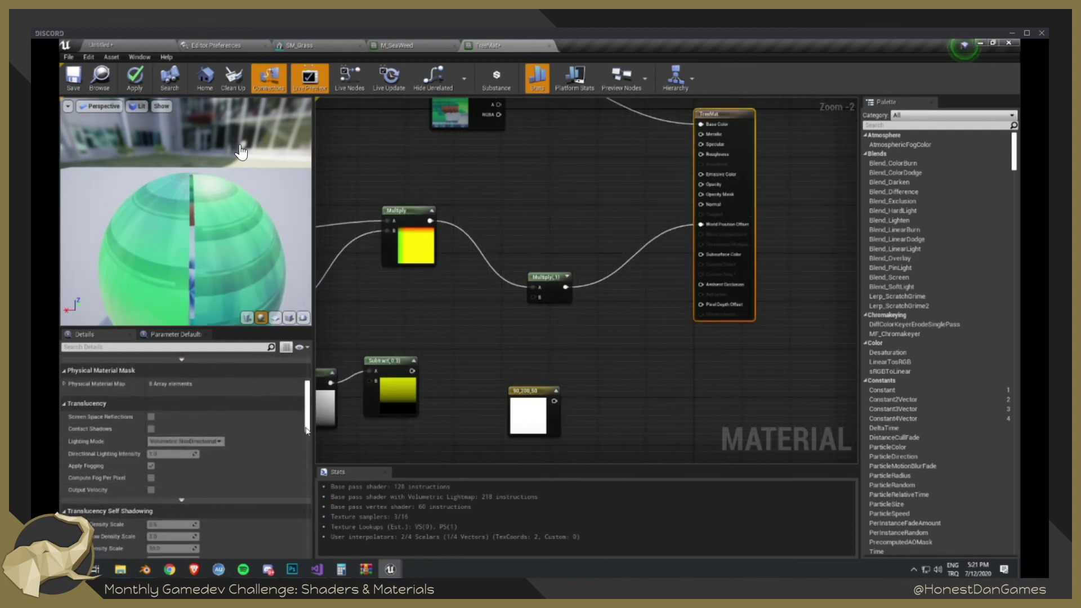
{"action": "scroll", "coordinate": [173, 498], "scroll_direction": "up", "scroll_amount": 5}
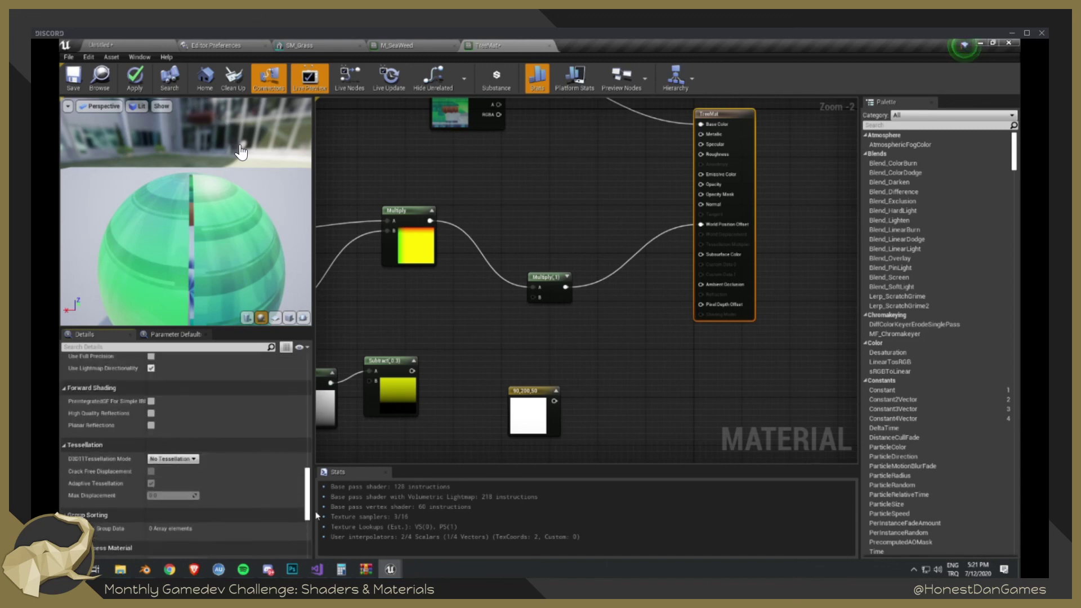
{"action": "left_click", "coordinate": [172, 496]}
{"action": "left_click", "coordinate": [174, 510]}
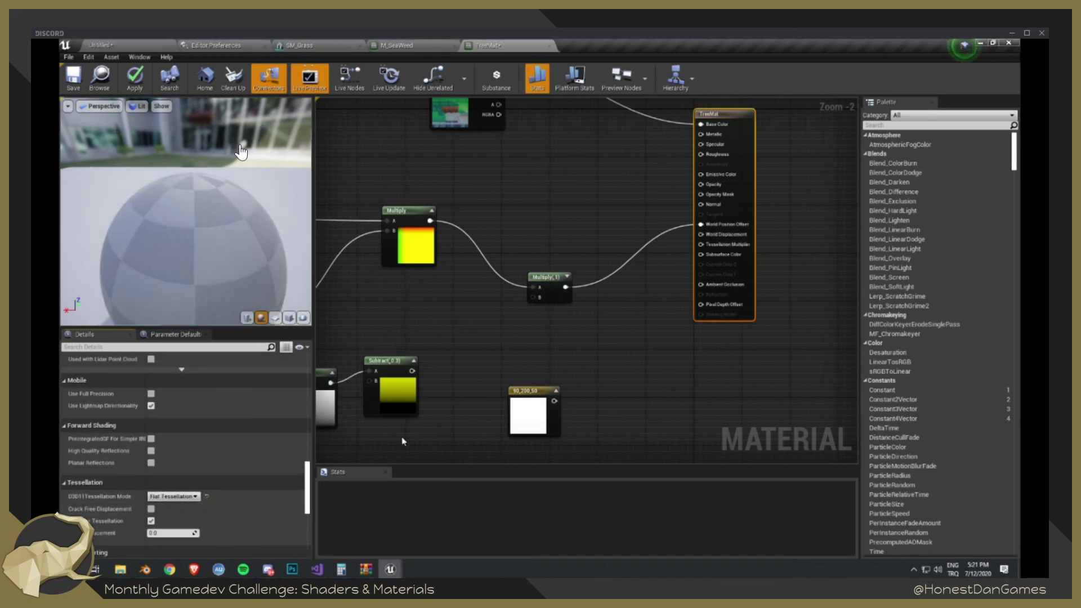
{"action": "scroll", "coordinate": [242, 468], "scroll_direction": "down", "scroll_amount": 3}
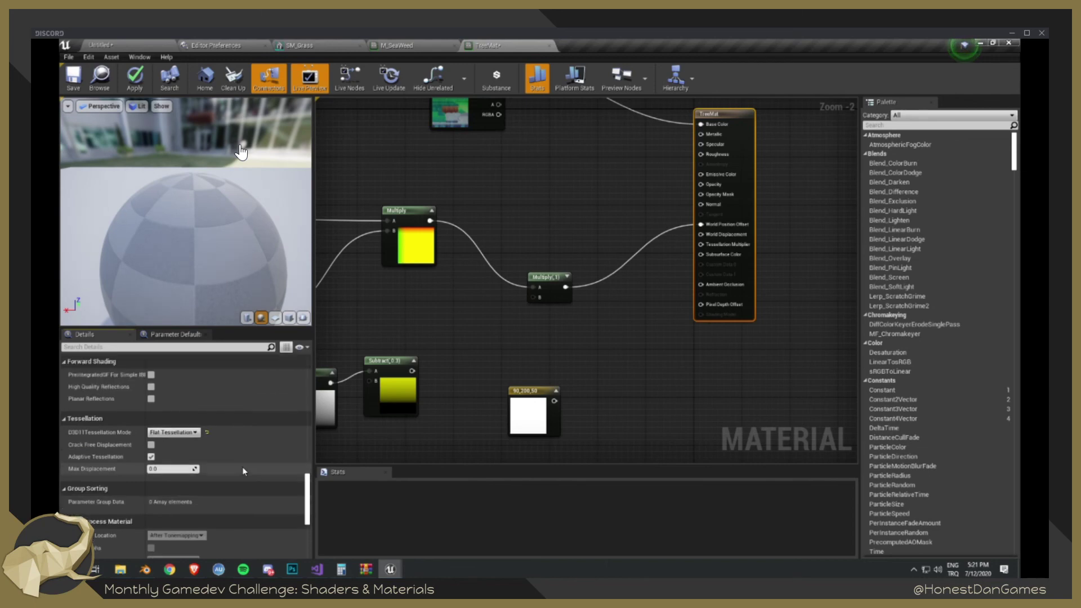
- Reroute the final Multiply's output from World Position Offset to World Displacement, and inspect the sphere and the Multiply's constants
{"action": "left_click", "coordinate": [639, 252], "text": "alt"}
{"action": "left_click_drag", "start_coordinate": [565, 287], "coordinate": [704, 246]}
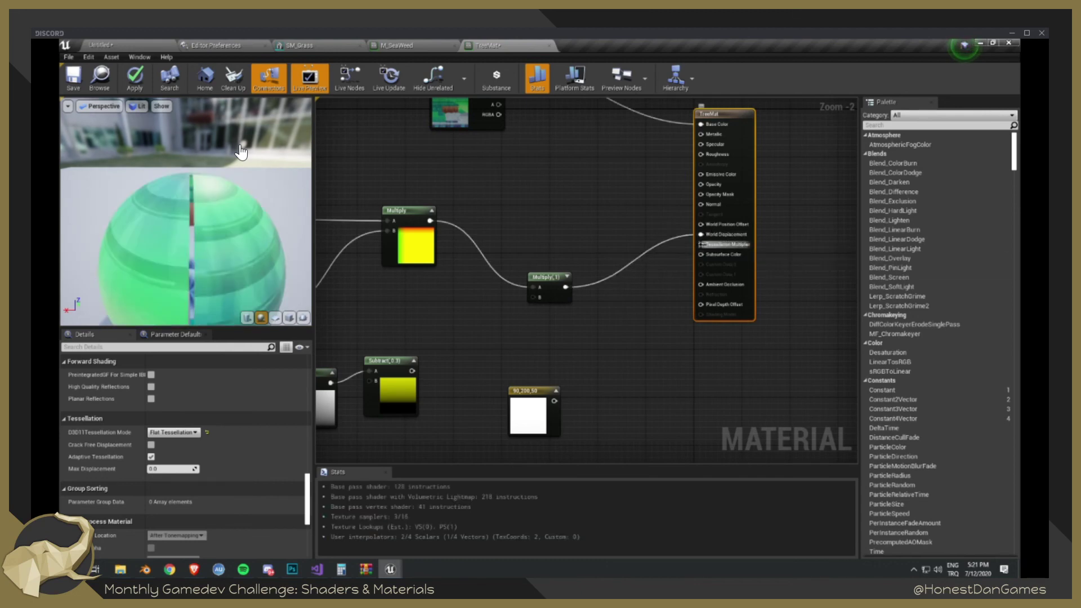
{"action": "mouse_move", "coordinate": [198, 264]}
{"action": "left_mouse_down"}
{"action": "mouse_move", "coordinate": [247, 248]}
{"action": "mouse_move", "coordinate": [212, 256]}
{"action": "left_mouse_up"}
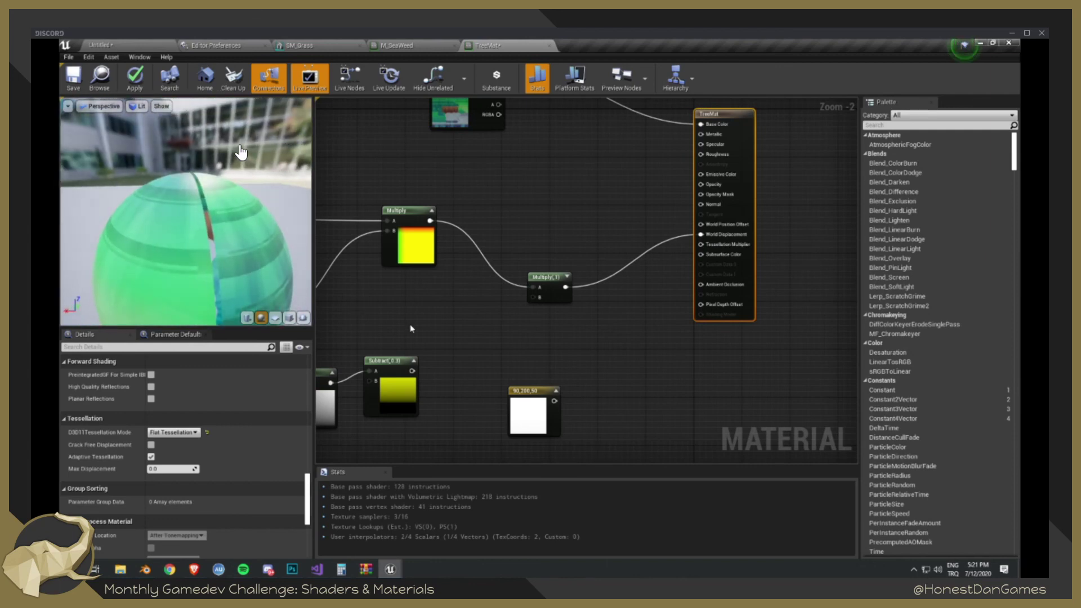
{"action": "left_click", "coordinate": [552, 282]}
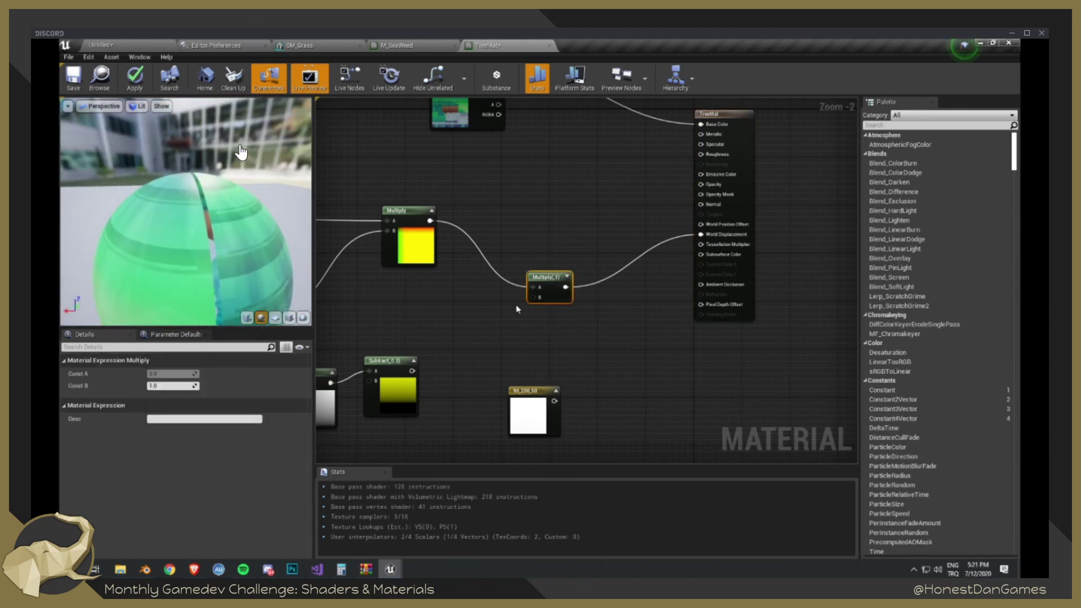
- Detach the Panner and final Multiply links, and connect the Panner's output straight to World Position Offset
{"action": "right_click_drag", "start_coordinate": [517, 308], "coordinate": [598, 280]}
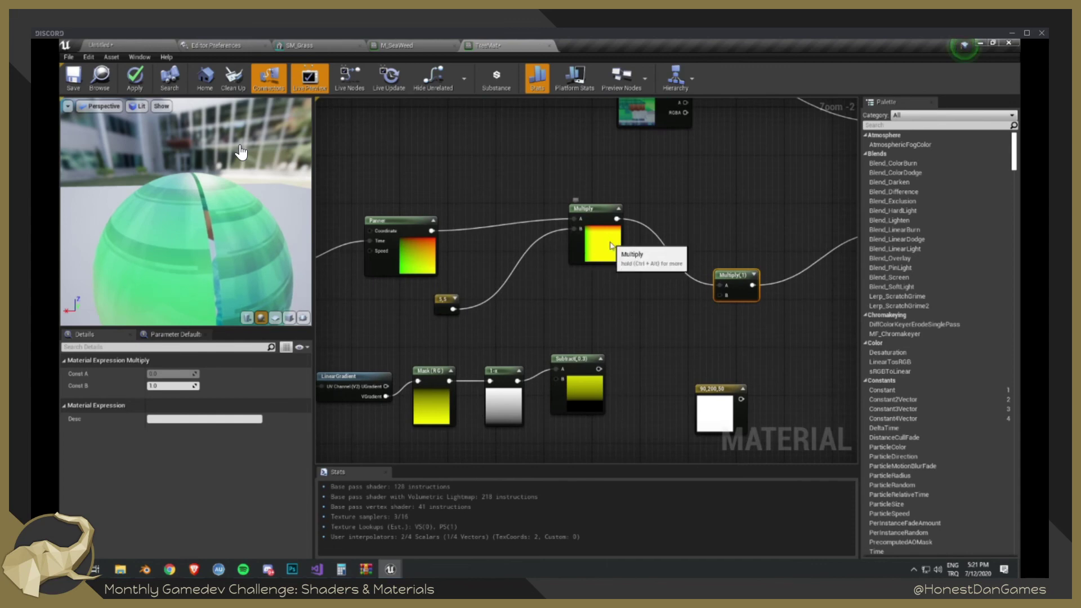
{"action": "left_click_drag", "start_coordinate": [576, 251], "coordinate": [564, 300]}
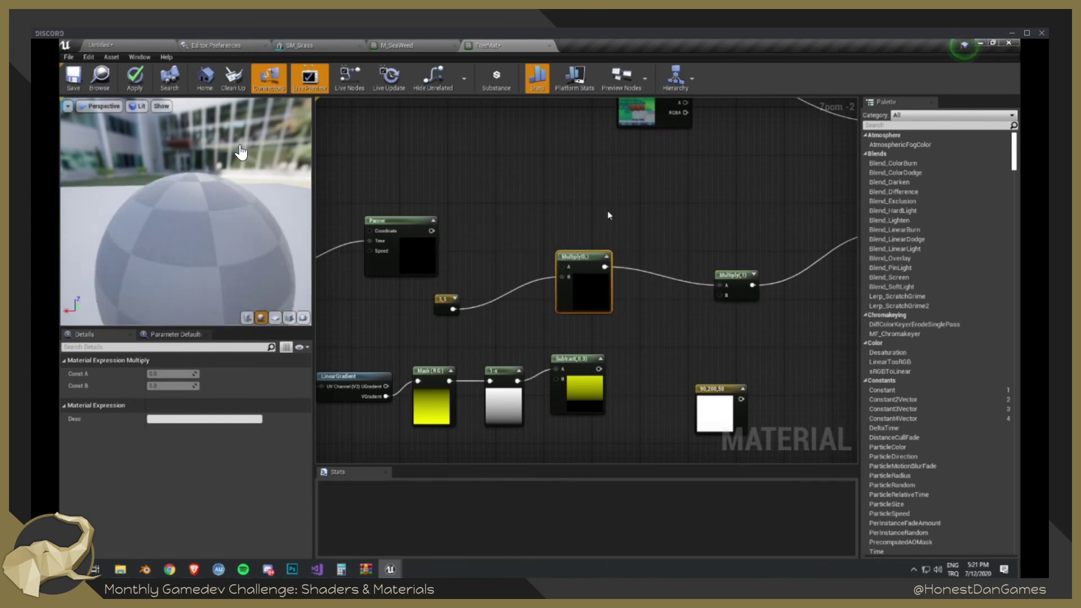
{"action": "scroll", "coordinate": [607, 211], "scroll_direction": "down", "scroll_amount": 2}
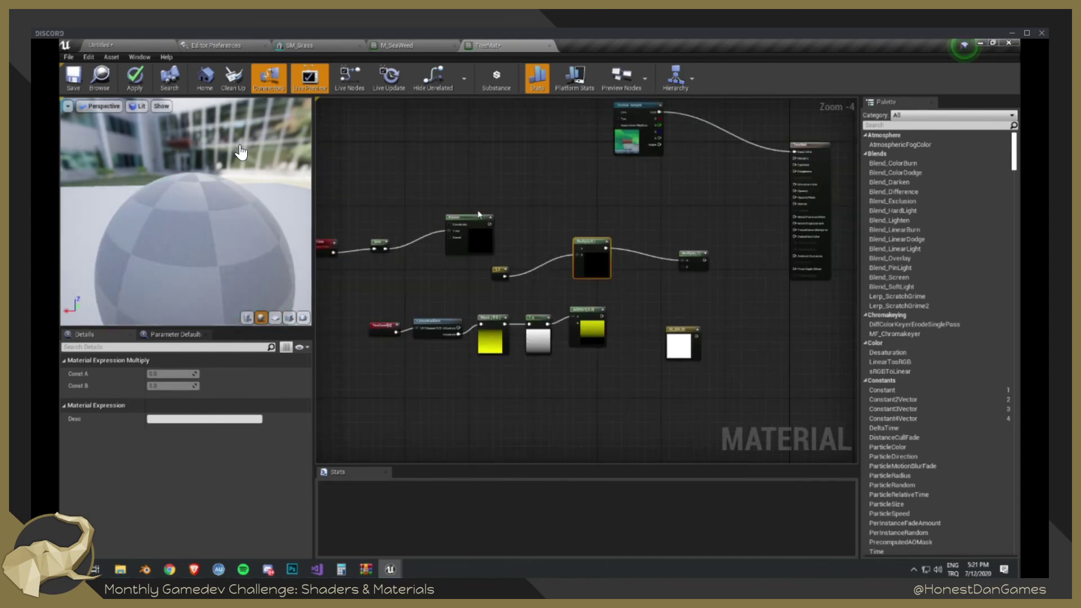
{"action": "left_click_drag", "start_coordinate": [490, 224], "coordinate": [798, 217]}
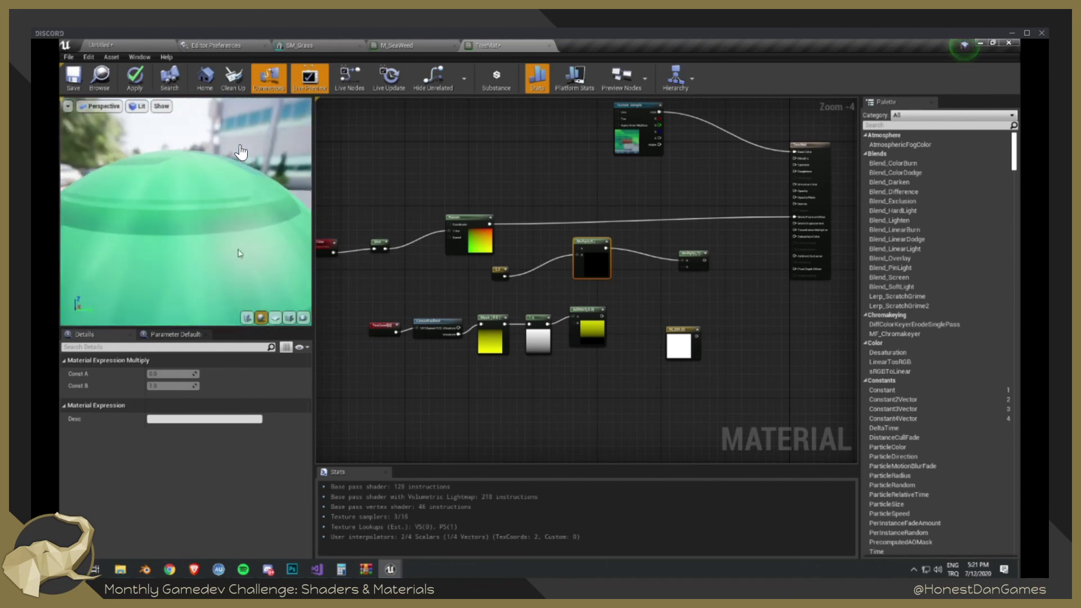
- Switch the preview mesh to the cube and examine its deformation from several angles and distances
{"action": "scroll", "coordinate": [238, 250], "scroll_direction": "down", "scroll_amount": 5}
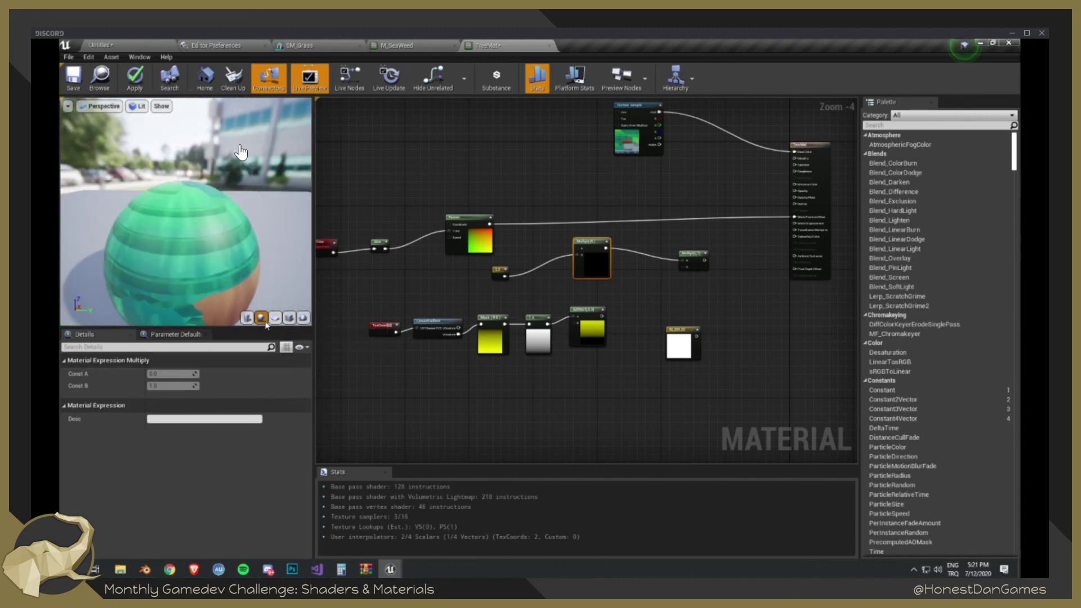
{"action": "left_click", "coordinate": [289, 317]}
{"action": "left_click_drag", "start_coordinate": [216, 275], "coordinate": [296, 275]}
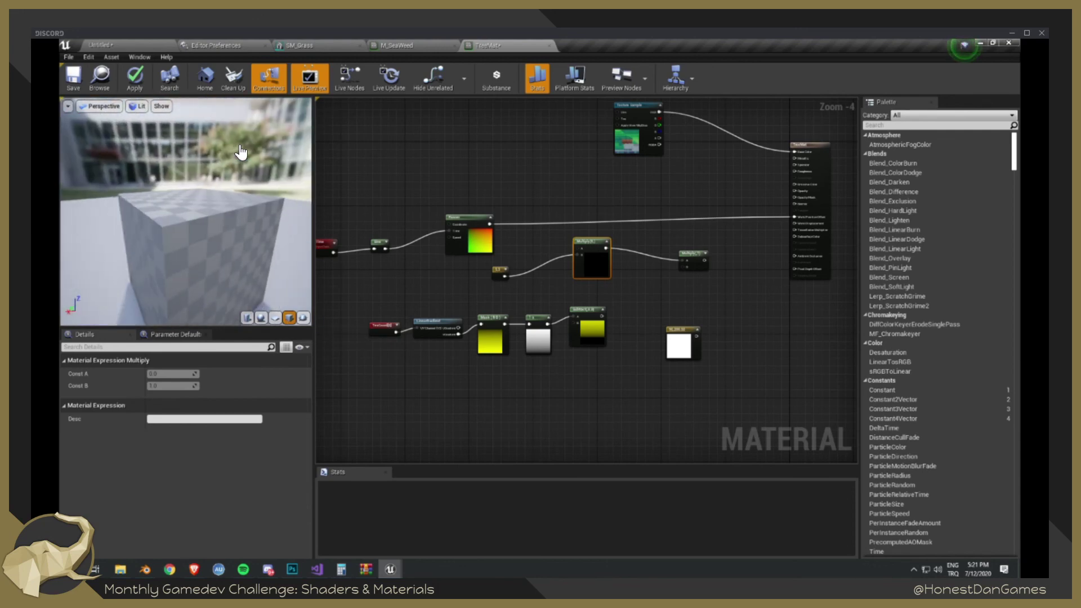
{"action": "left_click_drag", "start_coordinate": [125, 246], "coordinate": [149, 244]}
{"action": "scroll", "coordinate": [174, 253], "scroll_direction": "down", "scroll_amount": 4}
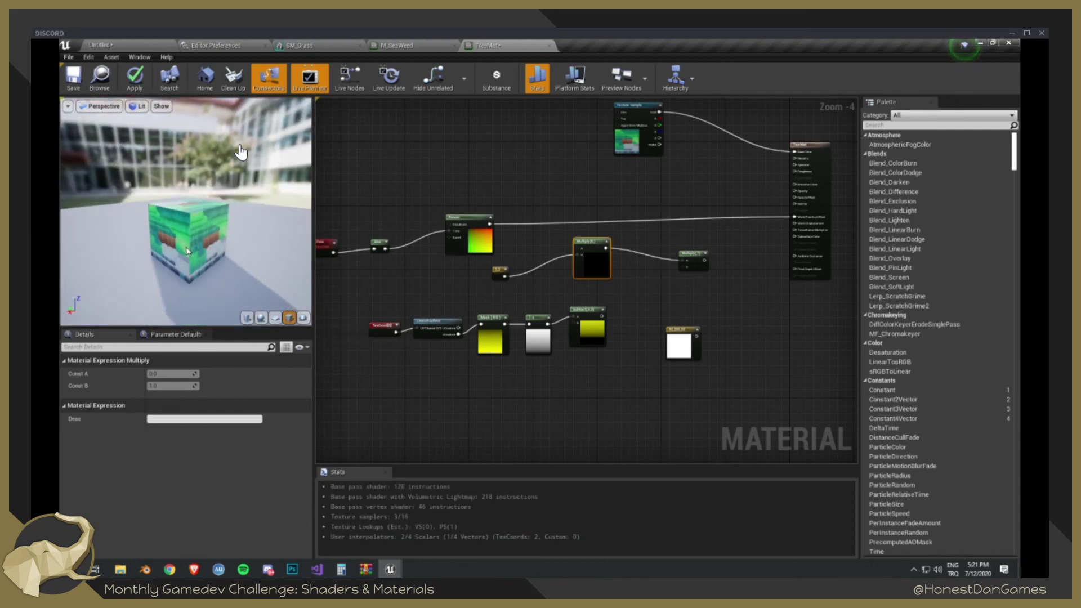
{"action": "scroll", "coordinate": [188, 249], "scroll_direction": "up", "scroll_amount": 7}
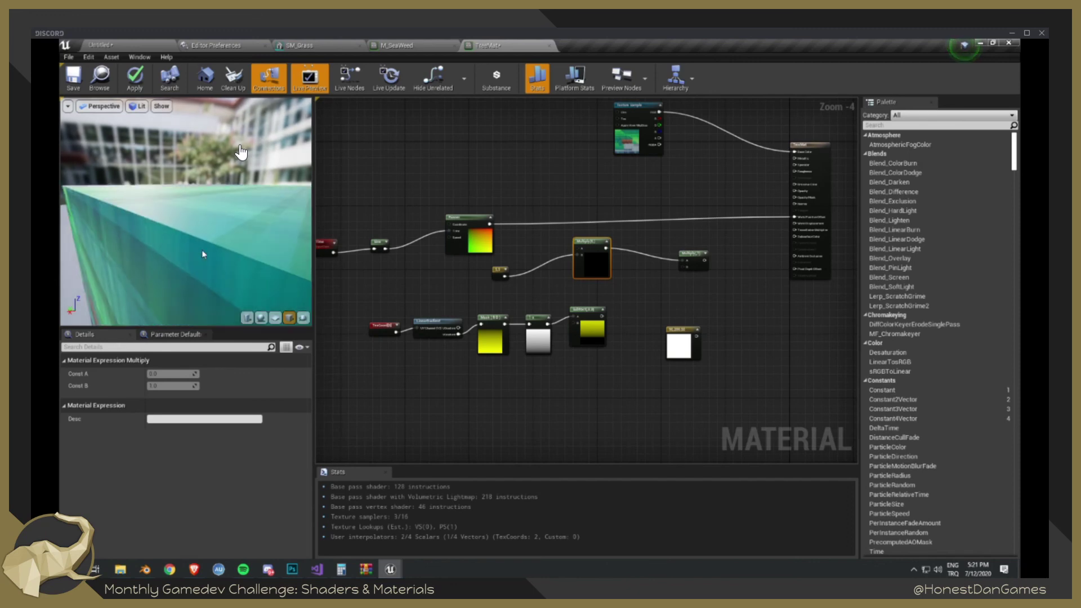
{"action": "scroll", "coordinate": [205, 253], "scroll_direction": "down", "scroll_amount": 3}
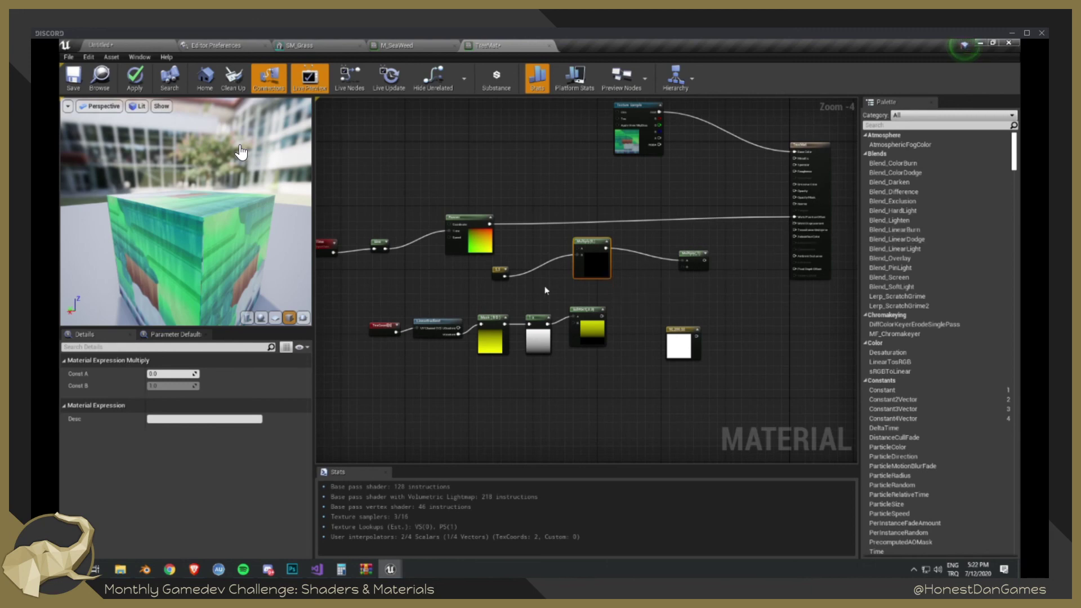
- Set the Panner's Speed Y and Speed X to 0, and inspect the cube's deformation in the preview
{"action": "scroll", "coordinate": [546, 290], "scroll_direction": "up", "scroll_amount": 1}
{"action": "left_click", "coordinate": [455, 236]}
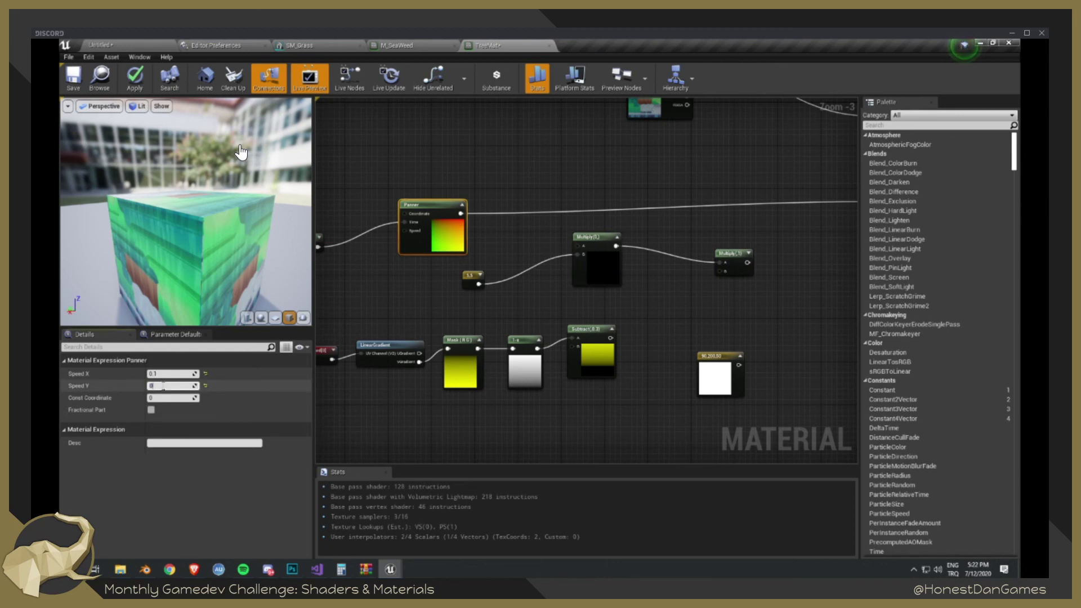
{"action": "type", "text": "0"}
{"action": "key", "text": "Return"}
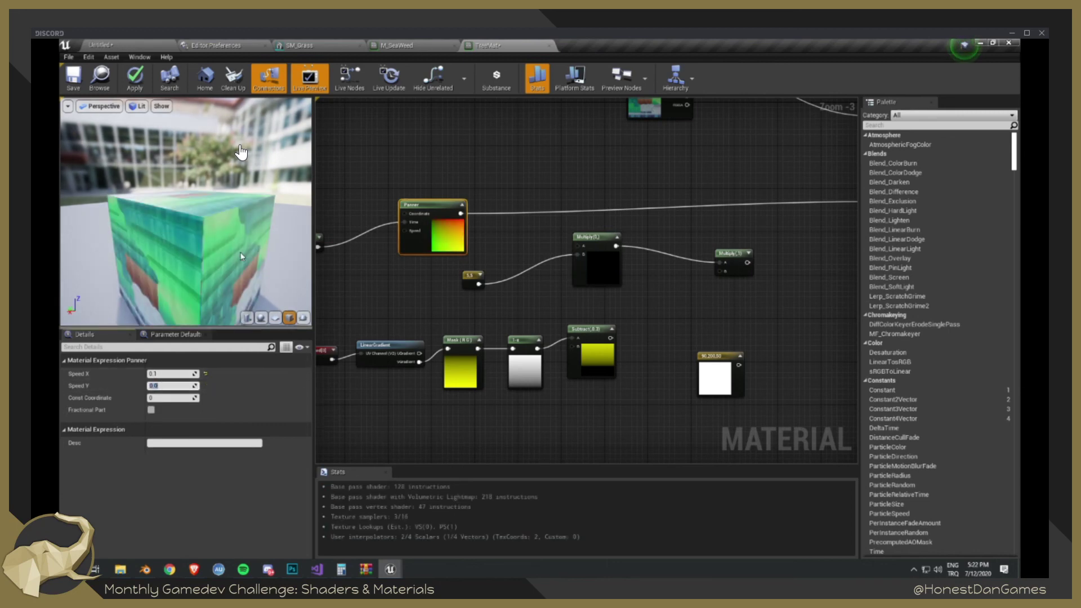
{"action": "left_click", "coordinate": [172, 371]}
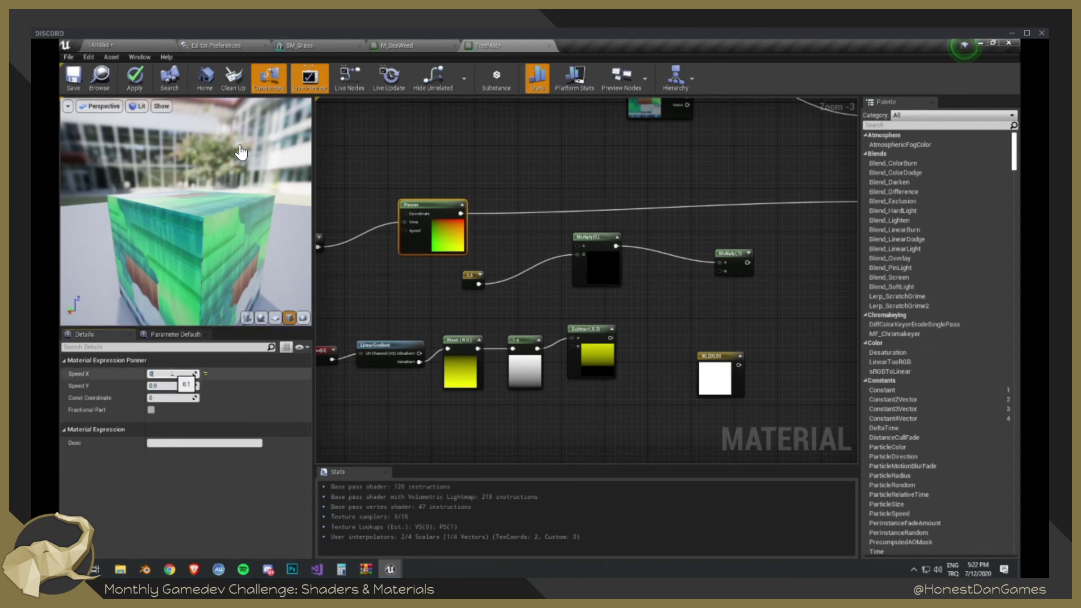
{"action": "key", "text": "Return"}
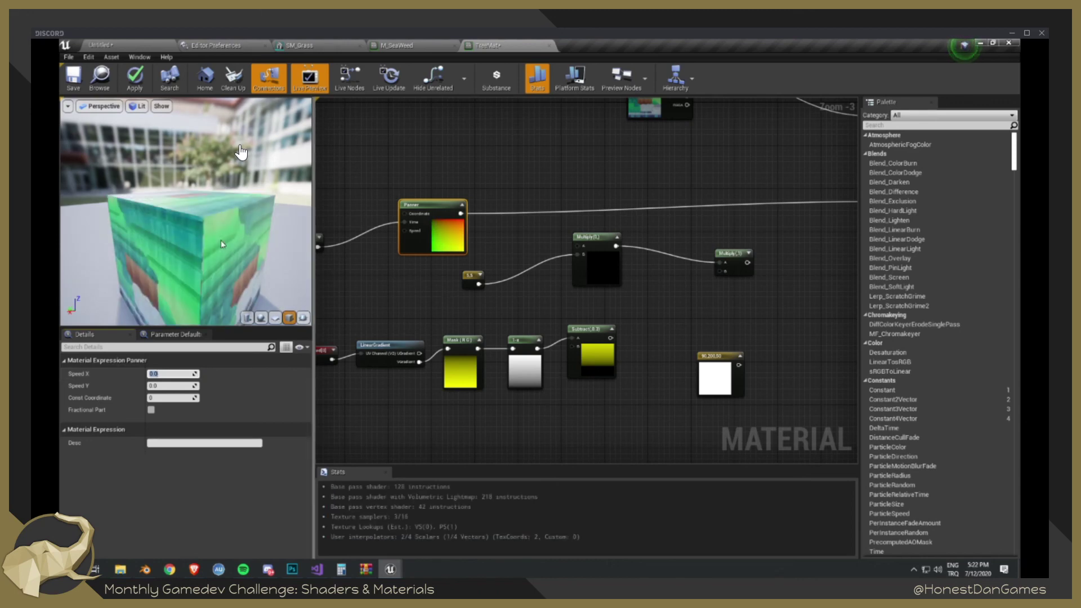
{"action": "right_click_drag", "start_coordinate": [240, 246], "coordinate": [240, 270]}
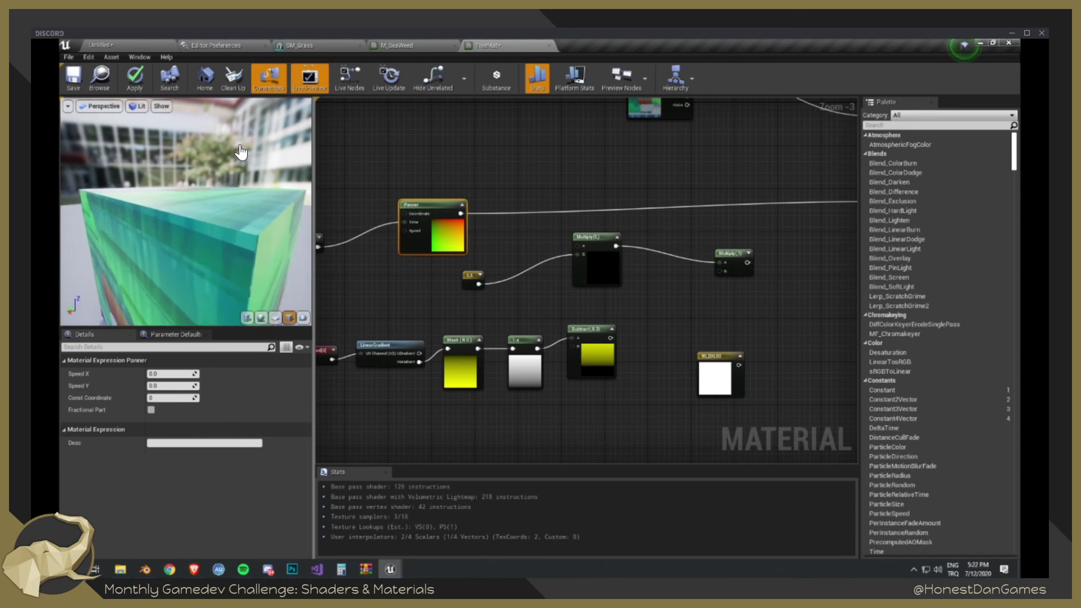
{"action": "left_click_drag", "start_coordinate": [207, 249], "coordinate": [151, 234]}
- Delete the Time and Sine nodes that feed the Panner
{"action": "right_click_drag", "start_coordinate": [455, 308], "coordinate": [638, 315]}
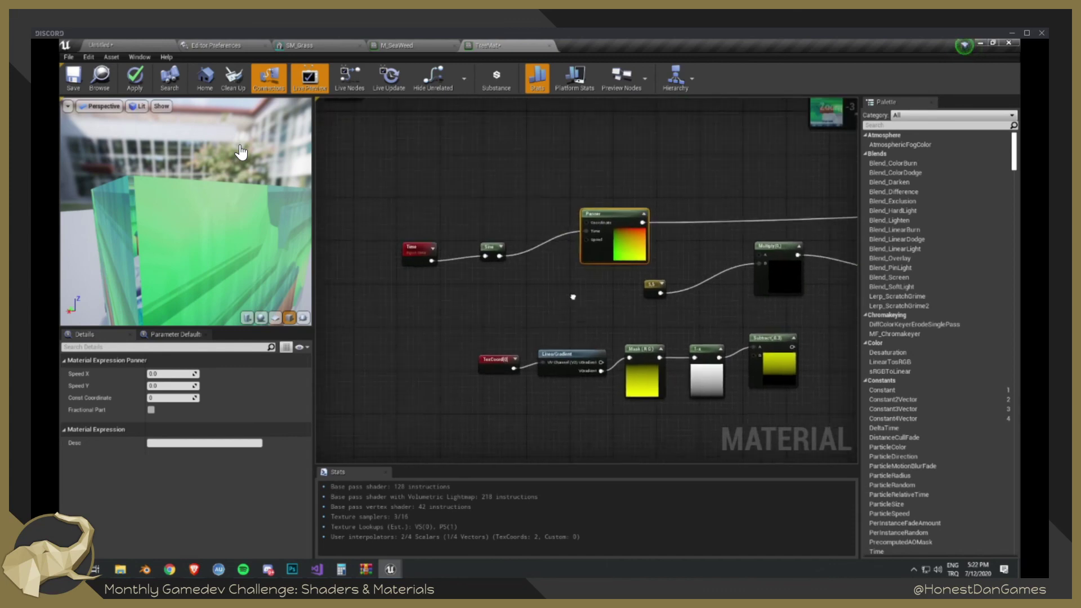
{"action": "left_click", "coordinate": [492, 252]}
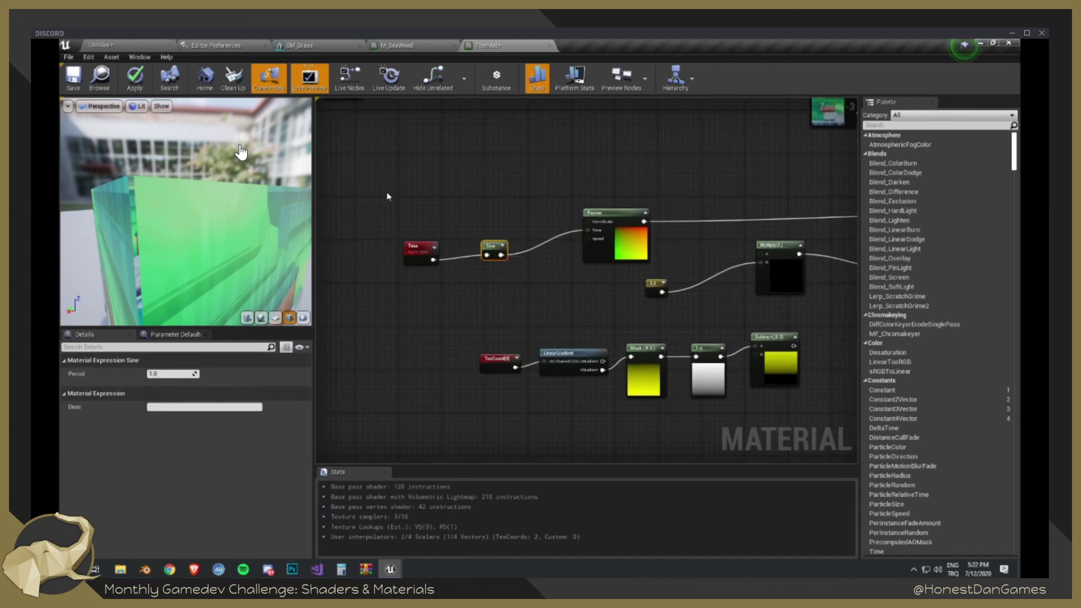
{"action": "left_click_drag", "start_coordinate": [355, 194], "coordinate": [549, 299]}
{"action": "key", "text": "Delete"}
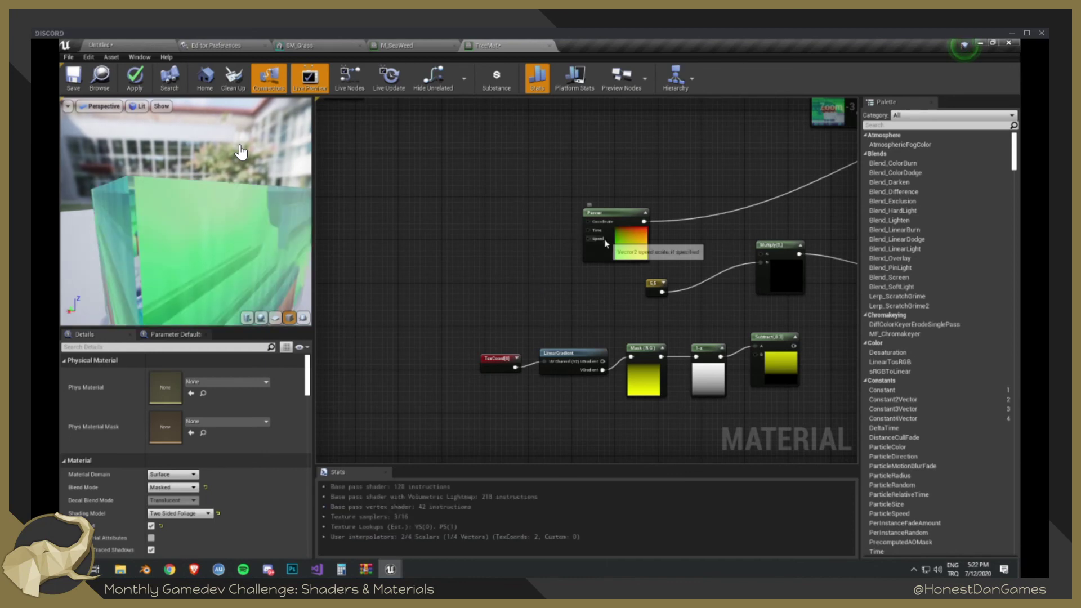
- Try feeding a new TextureCoordinate node into the Panner's Coordinate input, and remove that node again
{"action": "right_click_drag", "start_coordinate": [716, 269], "coordinate": [563, 277]}
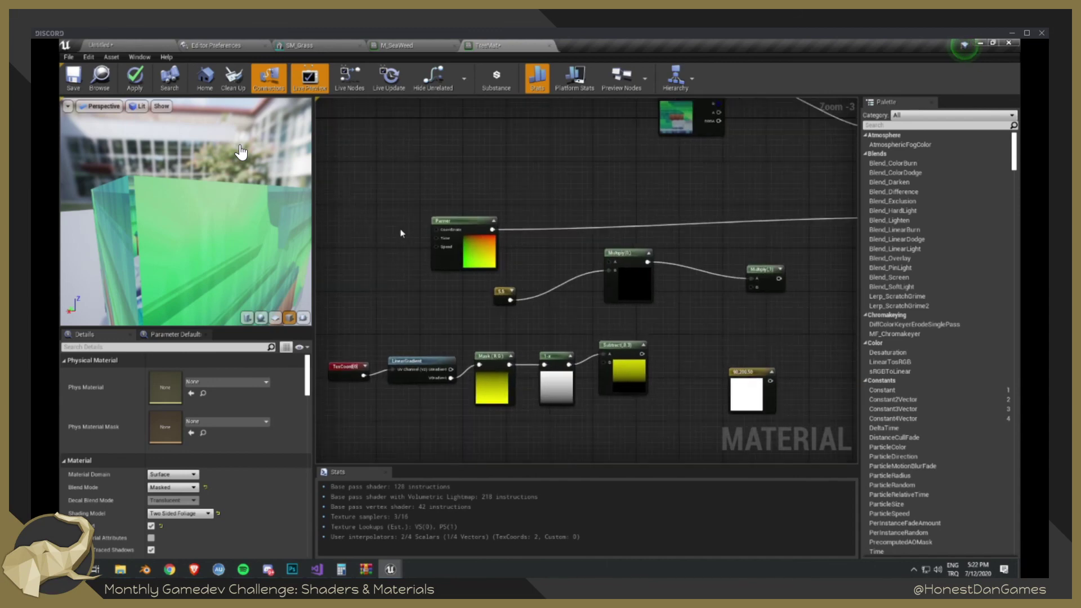
{"action": "right_click", "coordinate": [341, 216]}
{"action": "type", "text": "texture"}
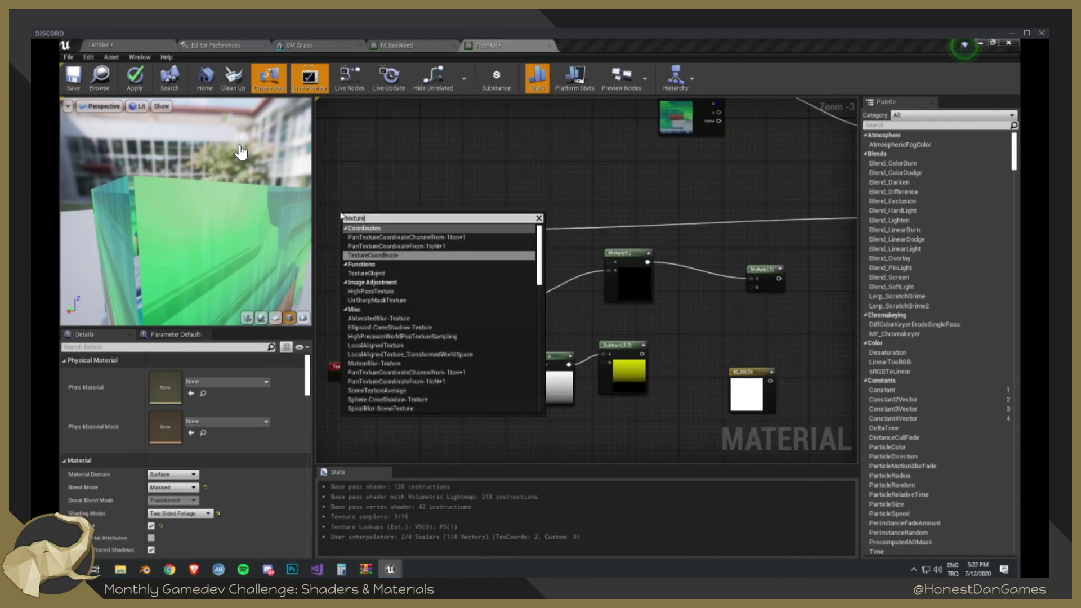
{"action": "key", "text": "Return"}
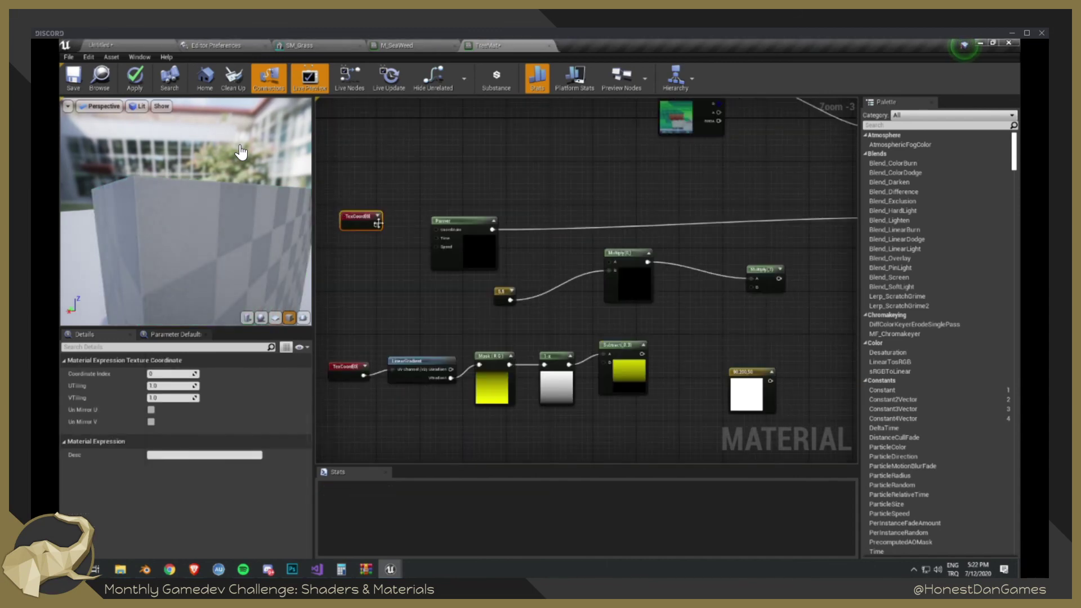
{"action": "left_click_drag", "start_coordinate": [379, 224], "coordinate": [435, 229]}
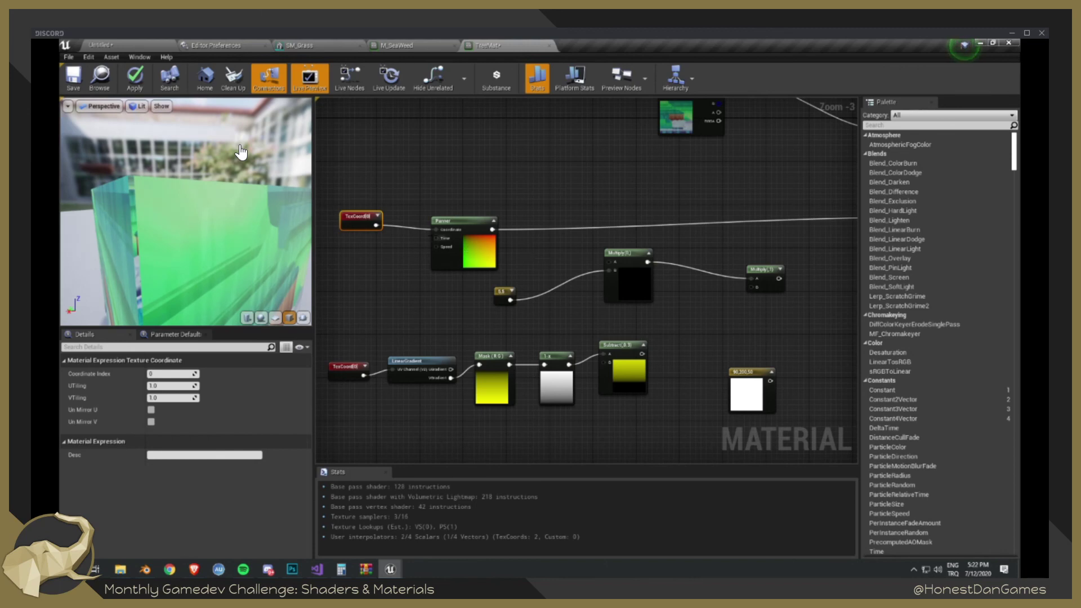
{"action": "key", "text": "Delete"}
- Delete the Panner node and examine the cube without any World Position Offset input
{"action": "left_click", "coordinate": [464, 244]}
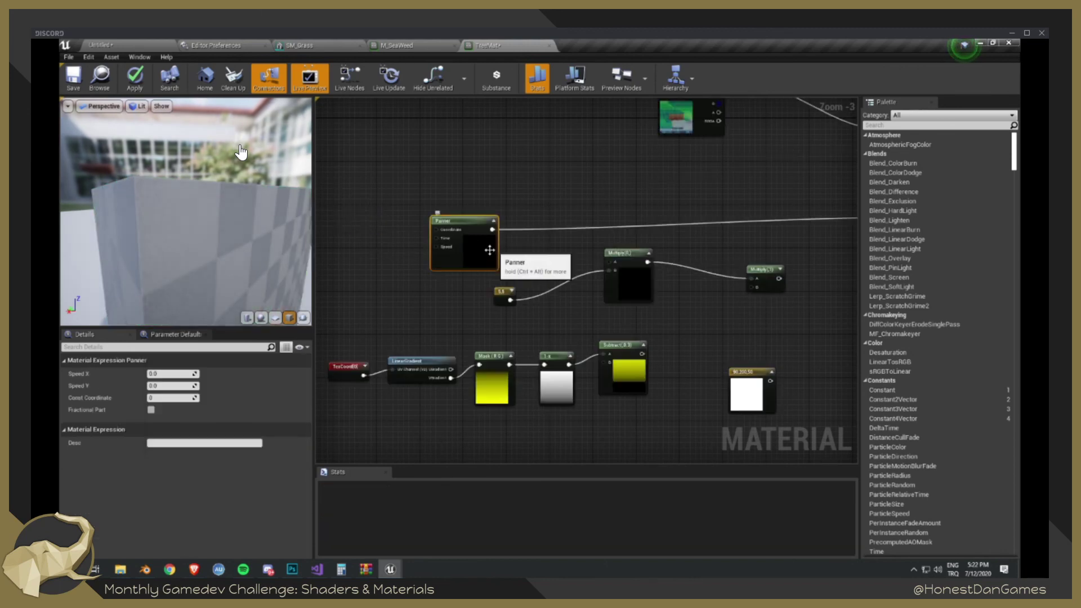
{"action": "right_click_drag", "start_coordinate": [580, 291], "coordinate": [493, 337]}
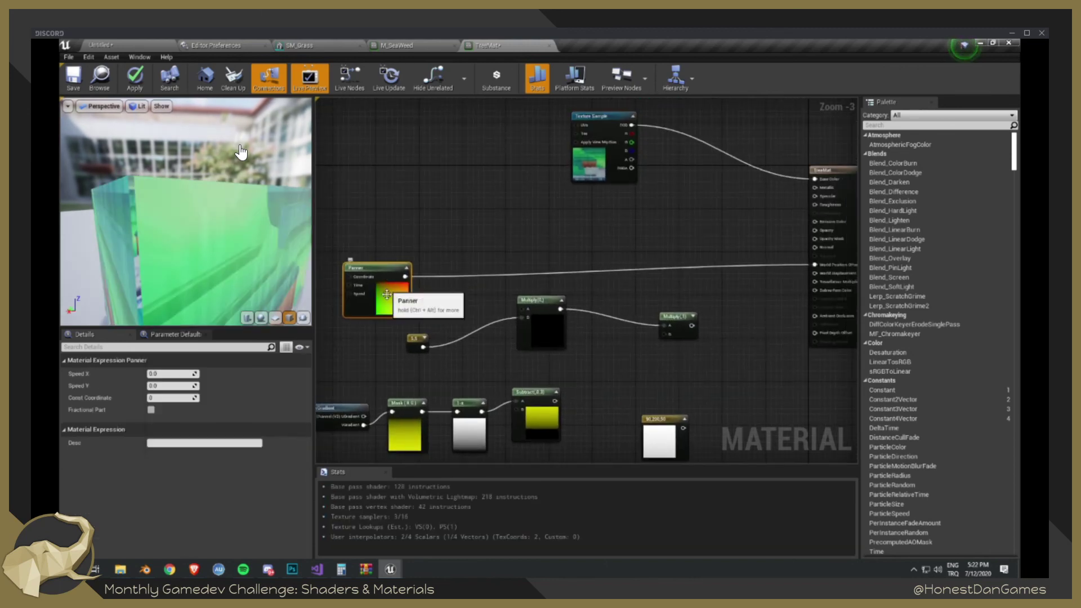
{"action": "key", "text": "Delete"}
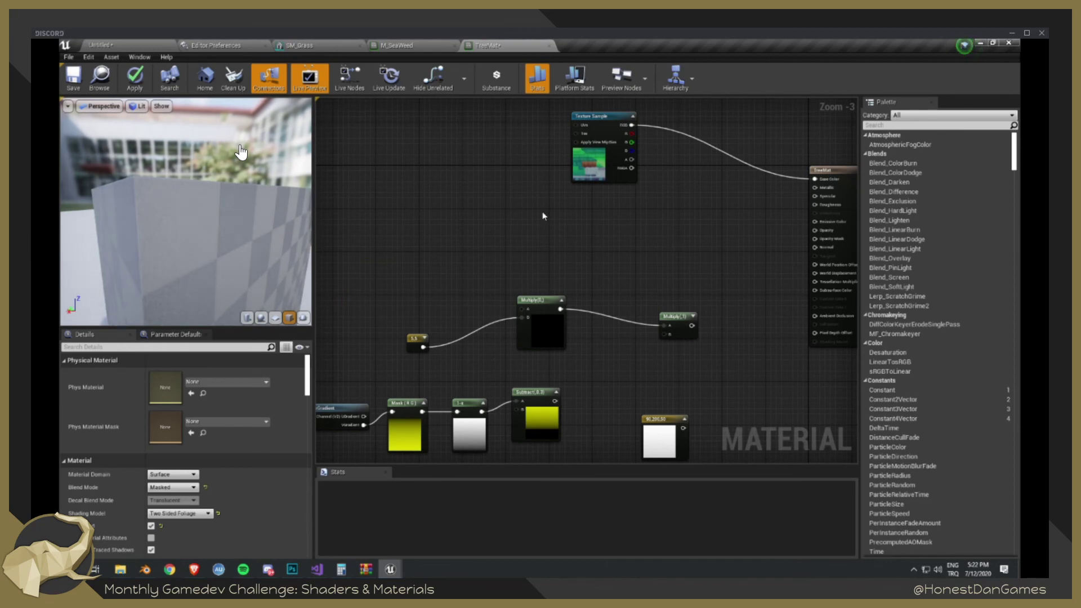
{"action": "scroll", "coordinate": [174, 228], "scroll_direction": "up", "scroll_amount": 3}
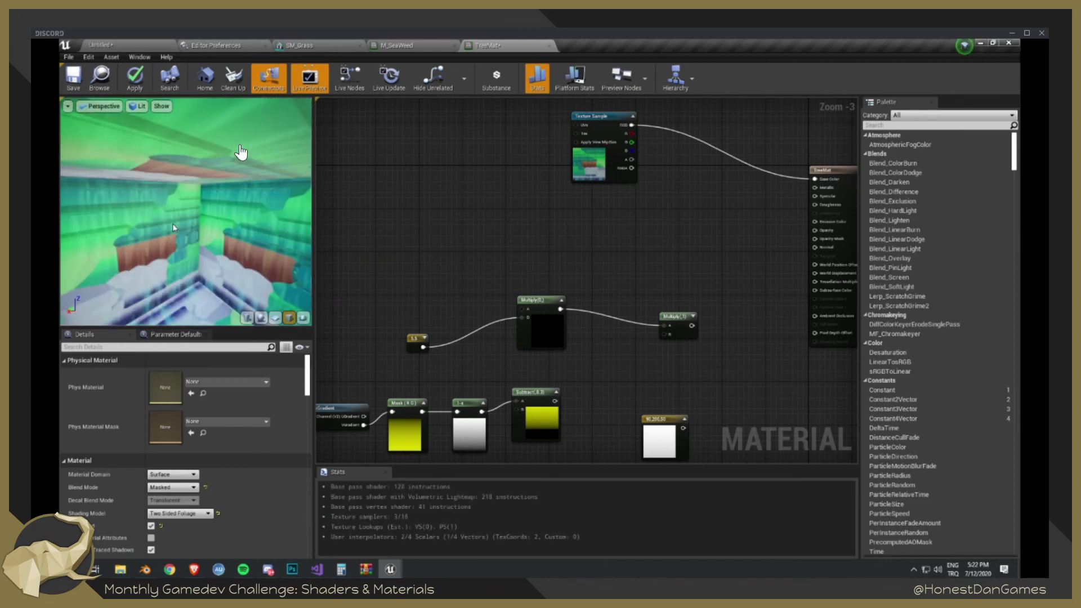
{"action": "left_click_drag", "start_coordinate": [174, 228], "coordinate": [174, 228]}
{"action": "scroll", "coordinate": [174, 228], "scroll_direction": "down", "scroll_amount": 8}
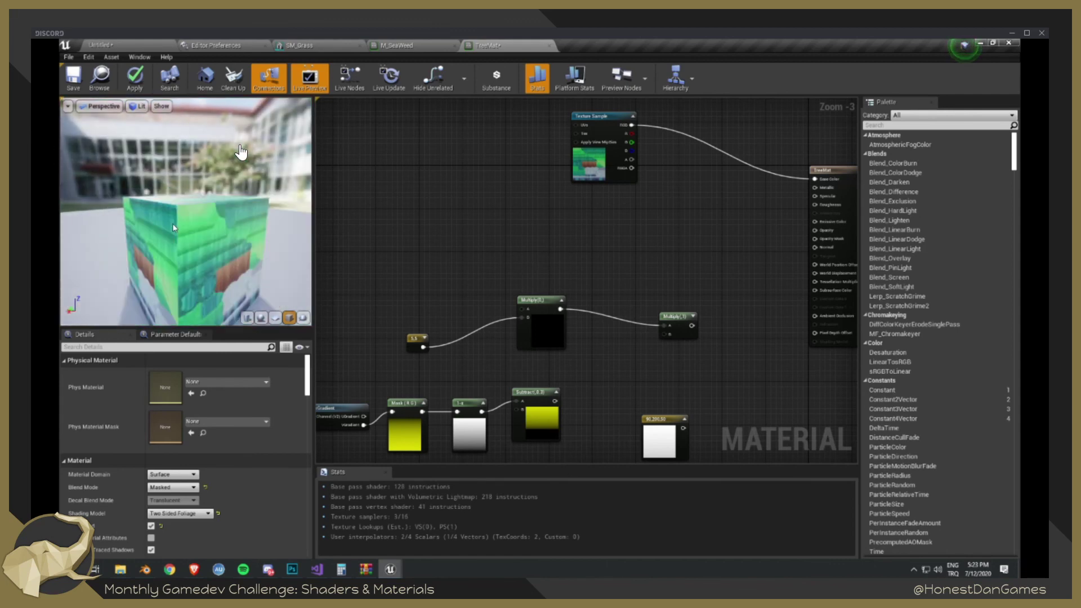
- Add a TextureCoordinate node just above the final Multiply, near the material's result node
{"action": "right_click_drag", "start_coordinate": [653, 270], "coordinate": [506, 264]}
{"action": "right_click", "coordinate": [507, 262]}
{"action": "type", "text": "texture"}
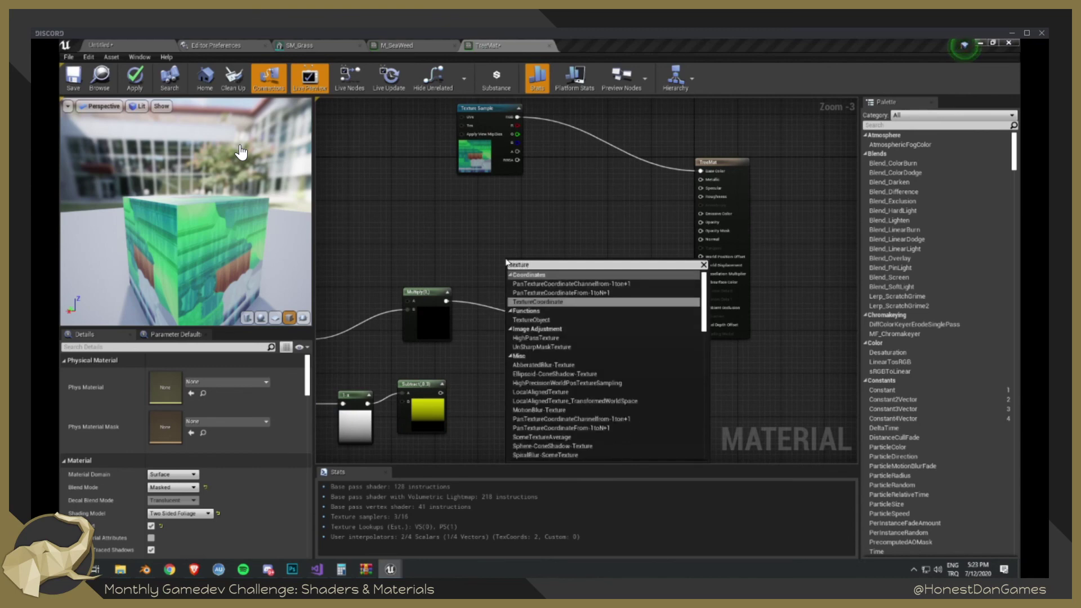
{"action": "key", "text": "Return"}
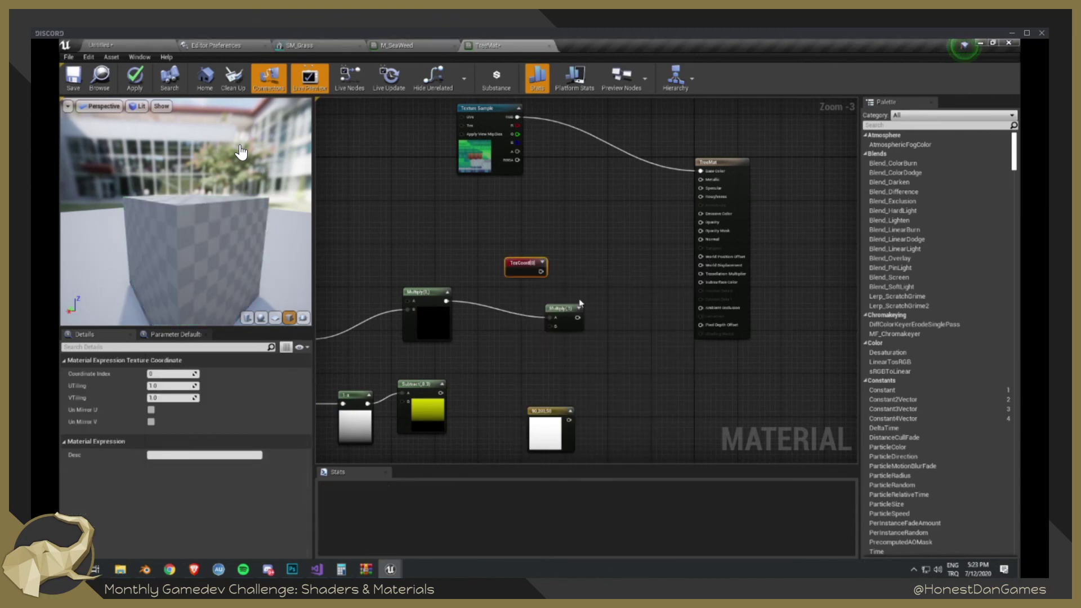
- Feed the TextureCoordinate node into World Position Offset and examine the effect on the preview cube
{"action": "left_click_drag", "start_coordinate": [538, 272], "coordinate": [700, 257]}
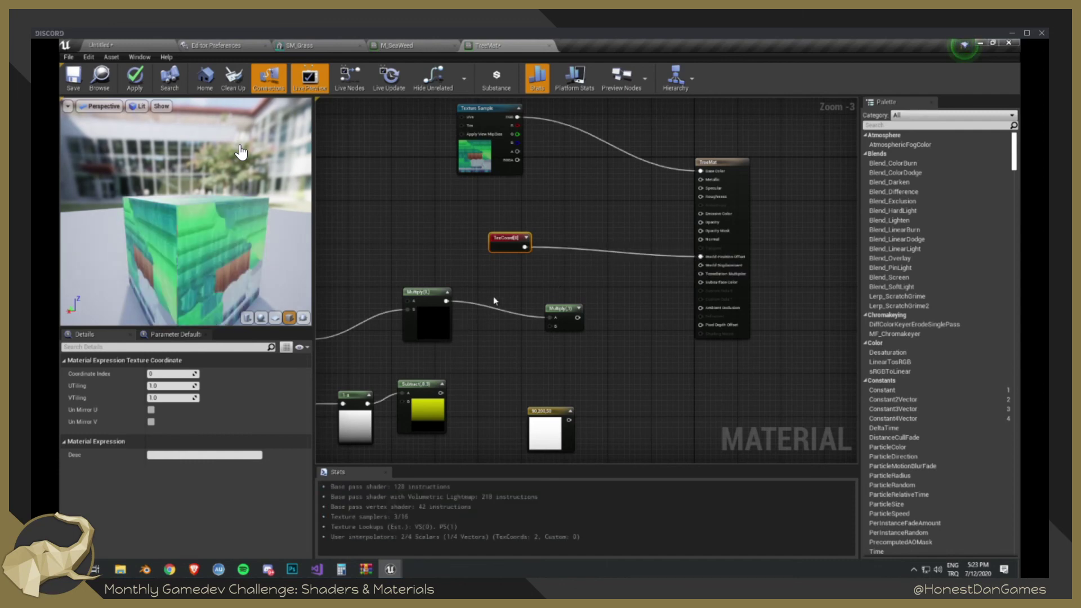
{"action": "scroll", "coordinate": [168, 237], "scroll_direction": "up", "scroll_amount": 5}
{"action": "scroll", "coordinate": [153, 240], "scroll_direction": "down", "scroll_amount": 5}
{"action": "scroll", "coordinate": [185, 232], "scroll_direction": "up", "scroll_amount": 2}
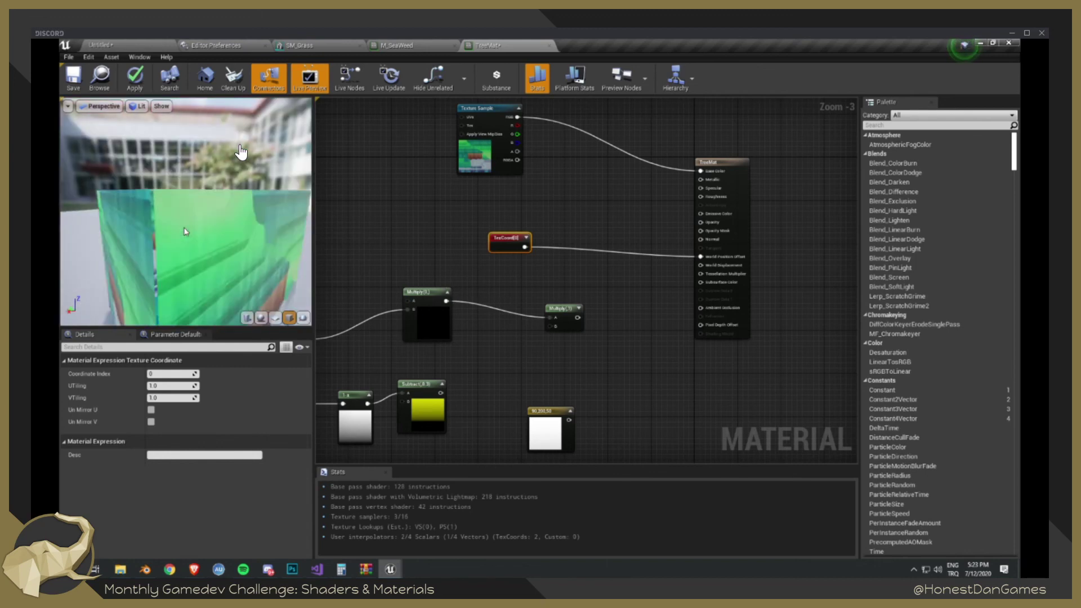
{"action": "mouse_move", "coordinate": [180, 230]}
{"action": "left_mouse_down"}
{"action": "mouse_move", "coordinate": [217, 256]}
{"action": "mouse_move", "coordinate": [173, 230]}
{"action": "mouse_move", "coordinate": [183, 211]}
{"action": "left_mouse_up"}
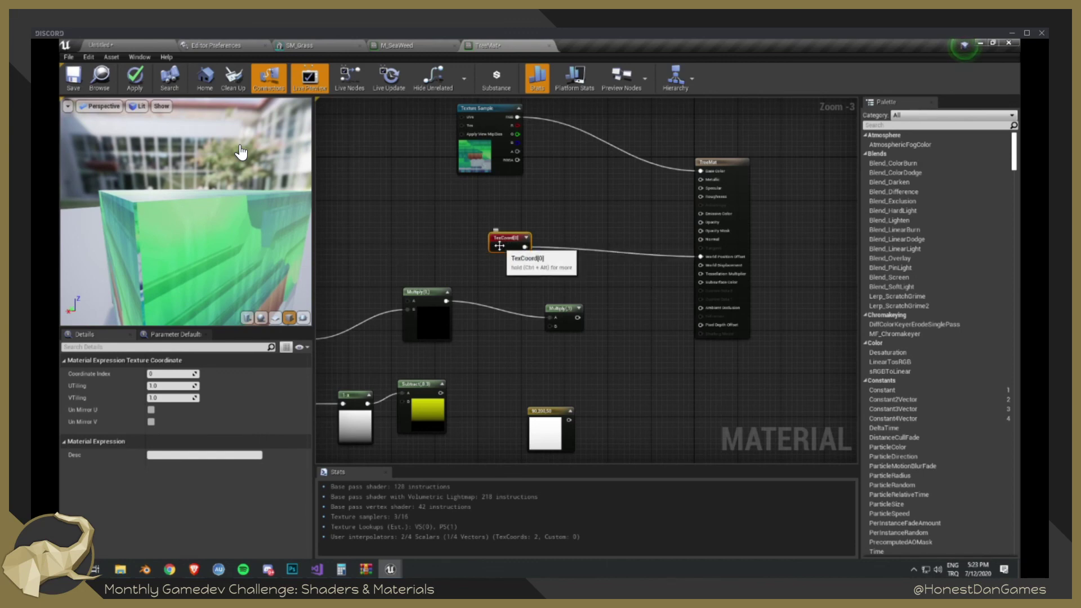
- Expand the TextureCoordinate node's preview, shift the node slightly, and compare its gradient with the cube
{"action": "left_click", "coordinate": [526, 238]}
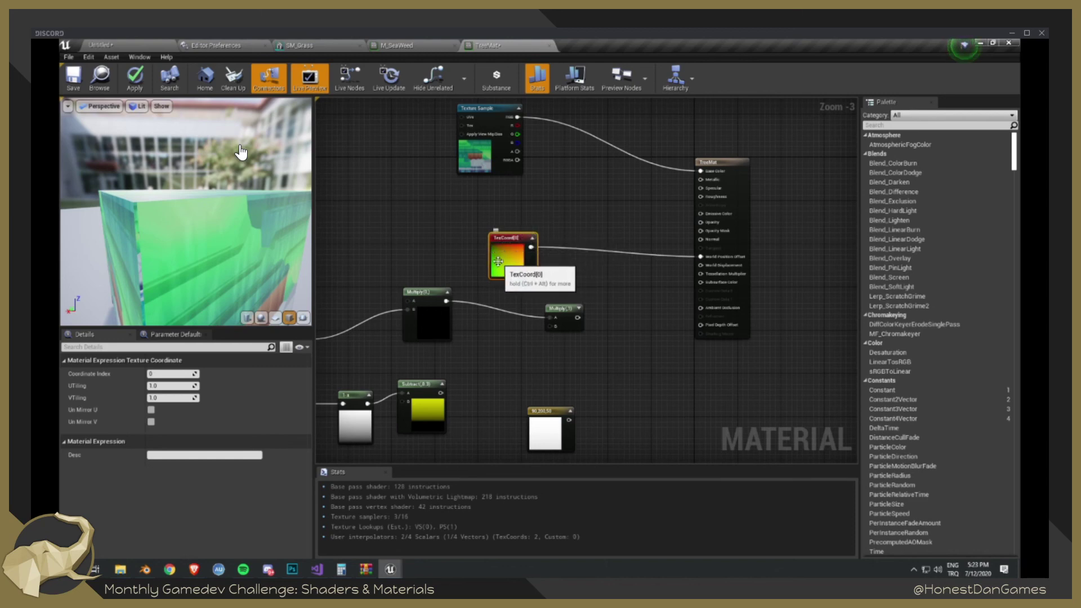
{"action": "mouse_move", "coordinate": [494, 260]}
{"action": "left_mouse_down"}
{"action": "mouse_move", "coordinate": [518, 263]}
{"action": "mouse_move", "coordinate": [500, 265]}
{"action": "left_mouse_up"}
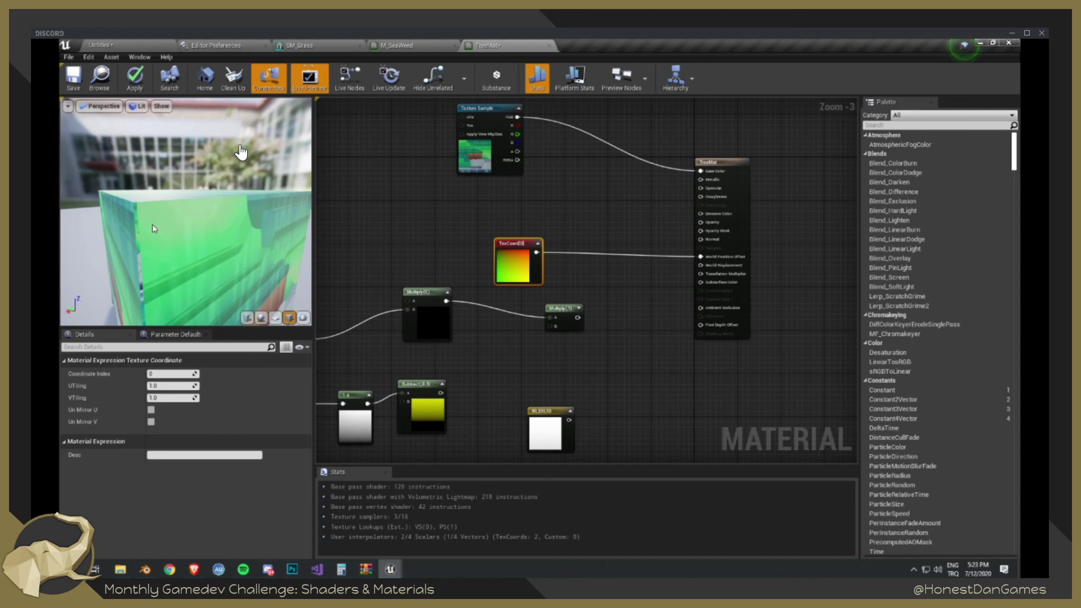
{"action": "left_click_drag", "start_coordinate": [175, 210], "coordinate": [269, 225]}
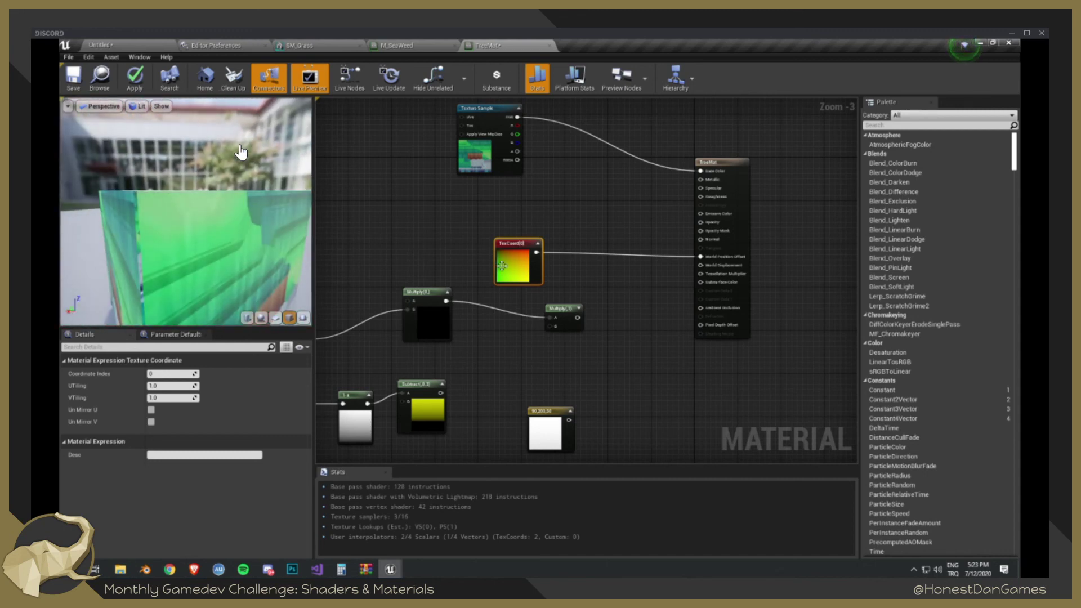
- Replace the TextureCoordinate node with a Constant node wired into World Position Offset
{"action": "key", "text": "Delete"}
{"action": "right_click", "coordinate": [514, 267]}
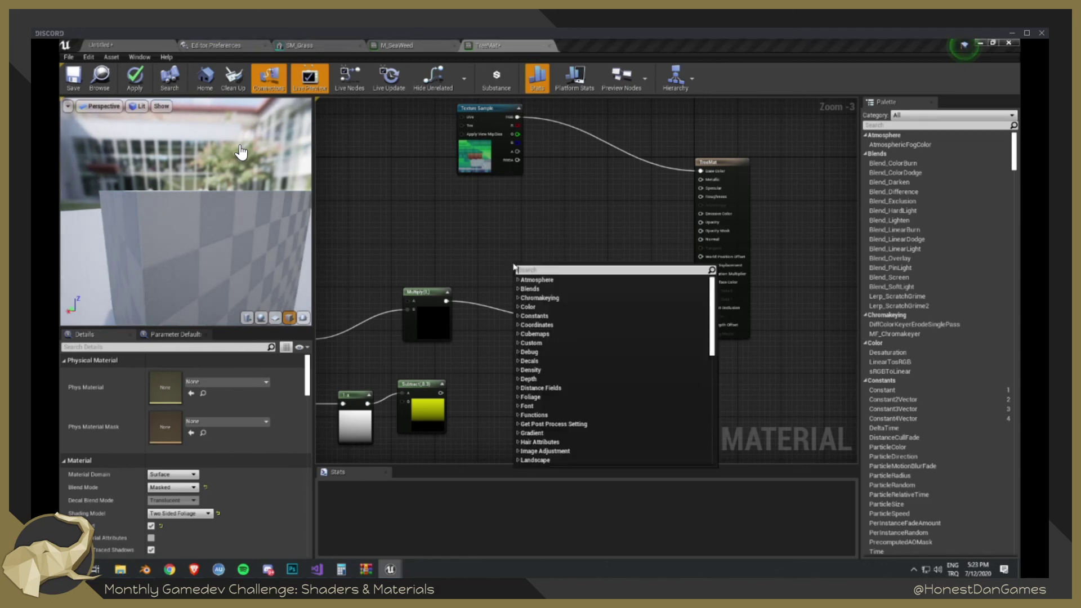
{"action": "left_click", "coordinate": [499, 261]}
{"action": "right_click", "coordinate": [499, 260]}
{"action": "type", "text": "consta"}
{"action": "key", "text": "Return"}
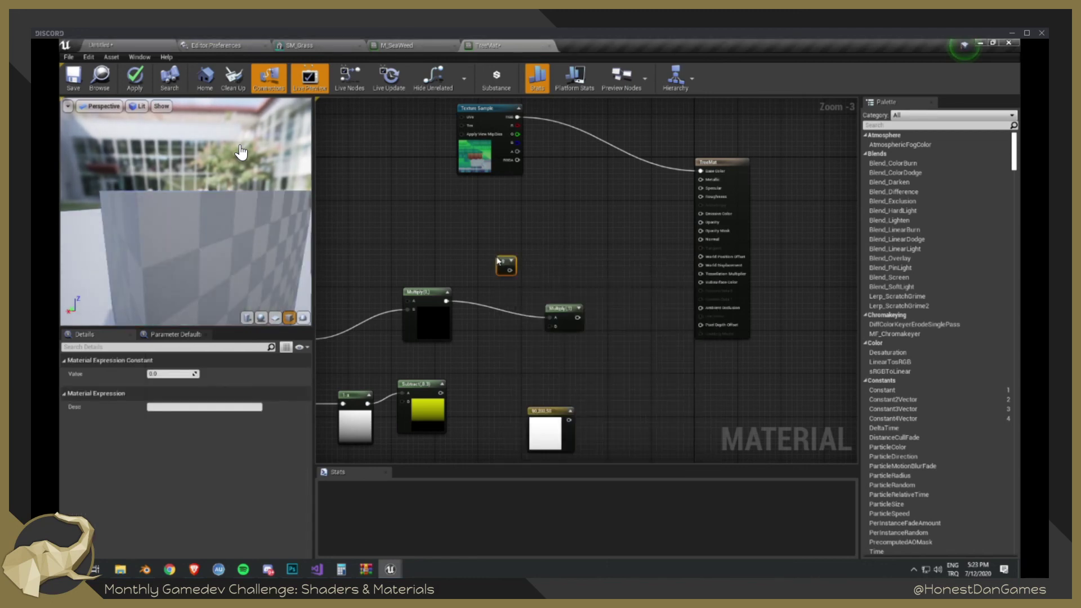
{"action": "left_click_drag", "start_coordinate": [512, 273], "coordinate": [701, 257]}
- Open the Texture Sample's foliage_mat_D texture and look through its compression, adjustment and level-of-detail settings
{"action": "right_click_drag", "start_coordinate": [557, 159], "coordinate": [566, 258]}
{"action": "left_click", "coordinate": [488, 260]}
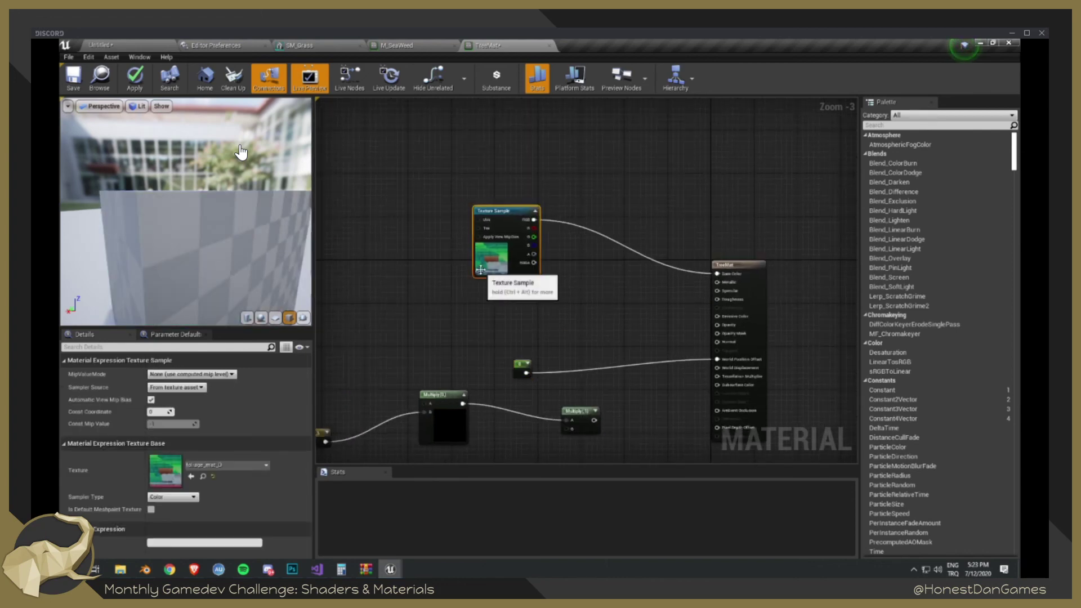
{"action": "double_click", "coordinate": [165, 469]}
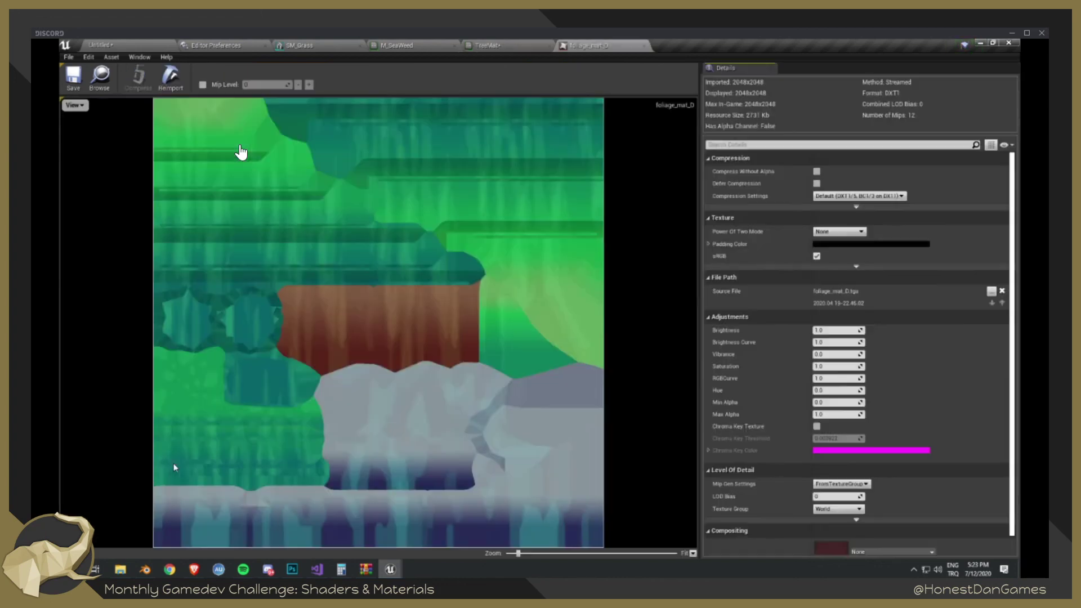
{"action": "scroll", "coordinate": [875, 364], "scroll_direction": "down", "scroll_amount": 2}
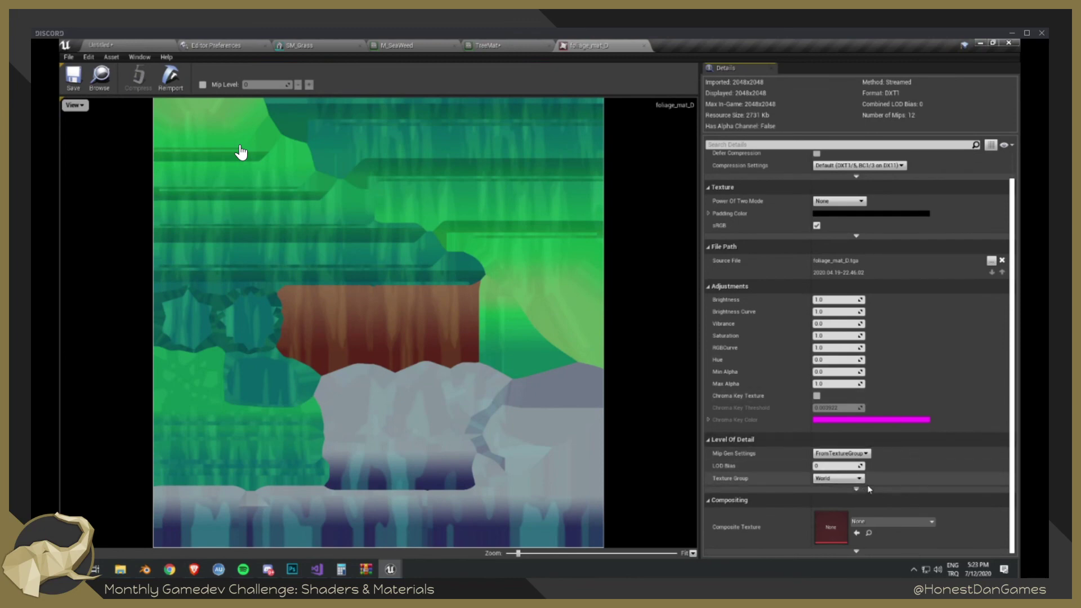
{"action": "scroll", "coordinate": [914, 479], "scroll_direction": "up", "scroll_amount": 2}
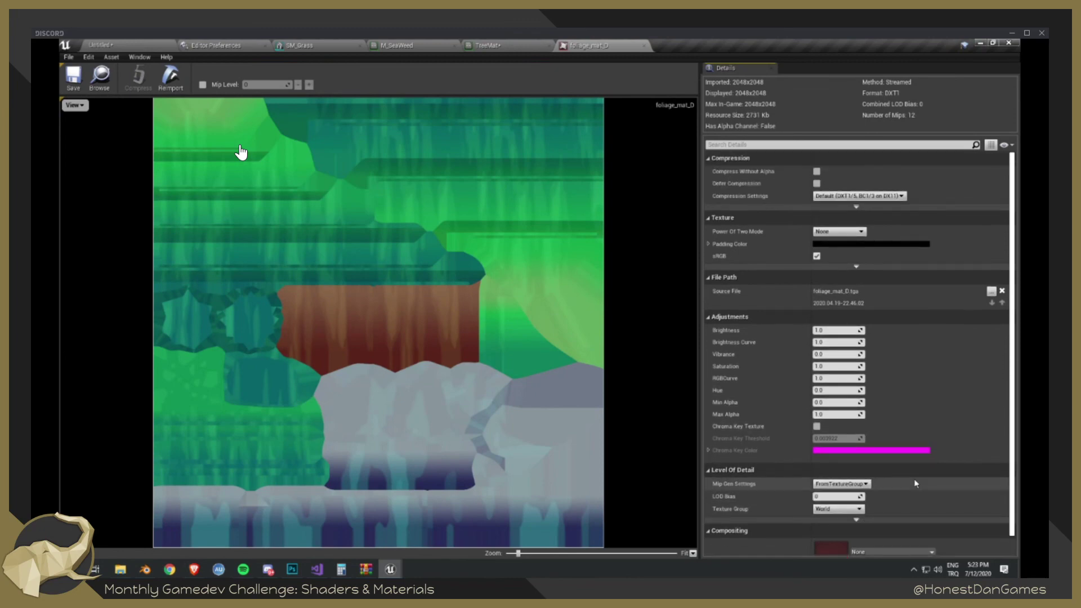
{"action": "scroll", "coordinate": [913, 483], "scroll_direction": "down", "scroll_amount": 2}
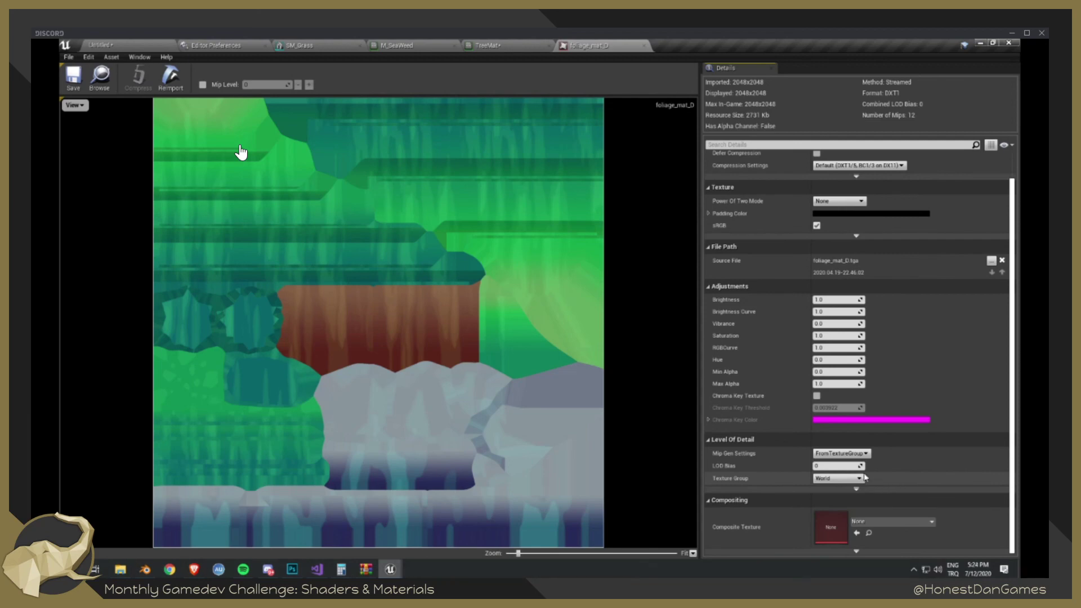
{"action": "scroll", "coordinate": [849, 214], "scroll_direction": "up", "scroll_amount": 2}
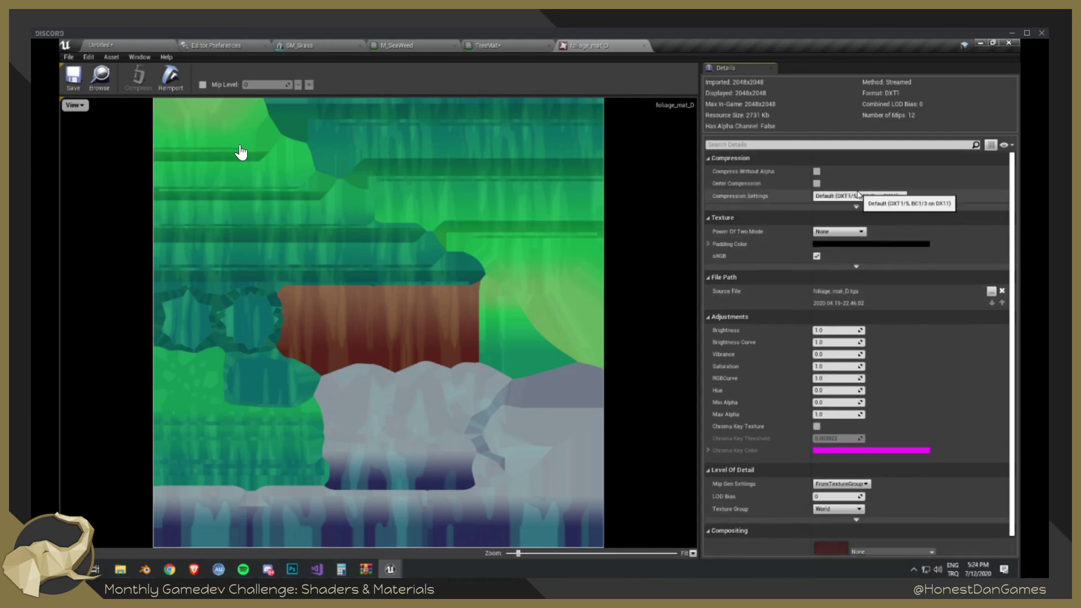
- Check the compression options available for the foliage_mat_D texture without changing them
{"action": "left_click", "coordinate": [857, 195]}
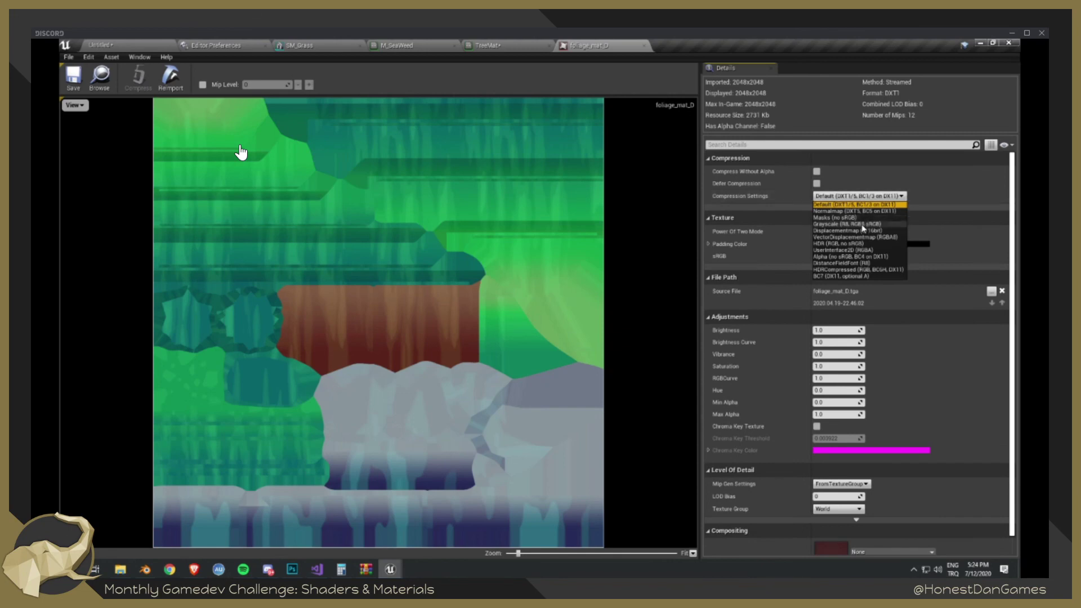
{"action": "left_click", "coordinate": [902, 197]}
{"action": "scroll", "coordinate": [932, 313], "scroll_direction": "down", "scroll_amount": 1}
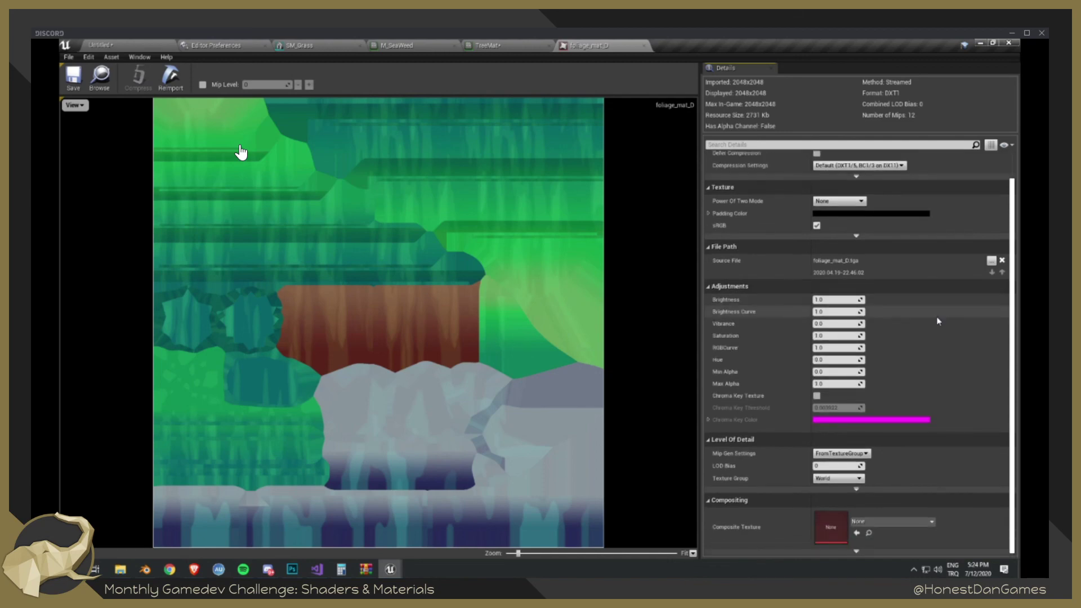
- Return to the TreeMat material and check the Texture Sample's sampler type options
{"action": "left_click", "coordinate": [87, 44]}
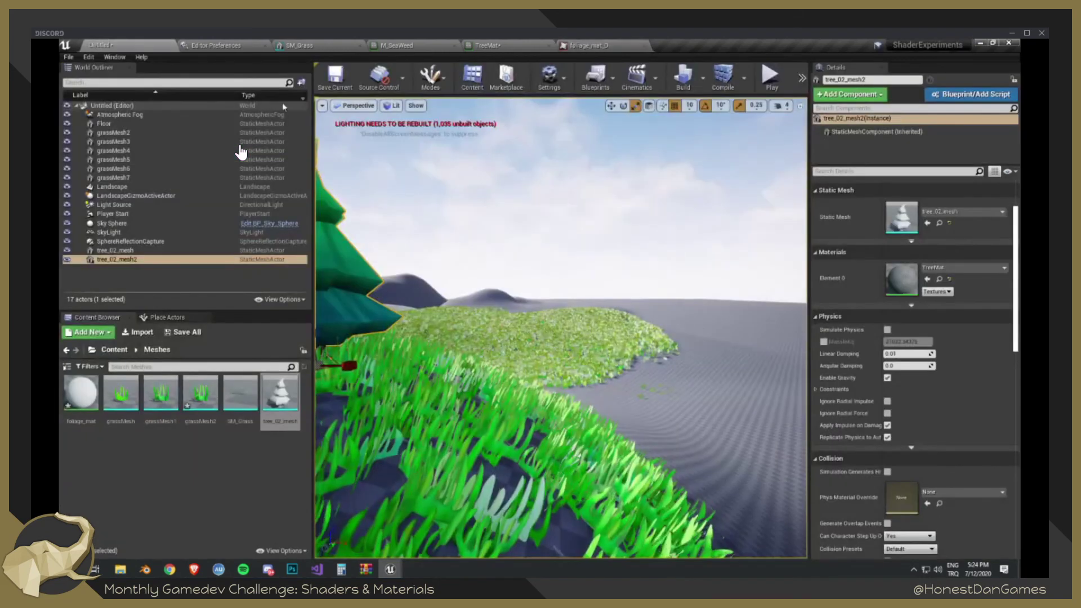
{"action": "left_click", "coordinate": [586, 45]}
{"action": "left_click", "coordinate": [516, 44]}
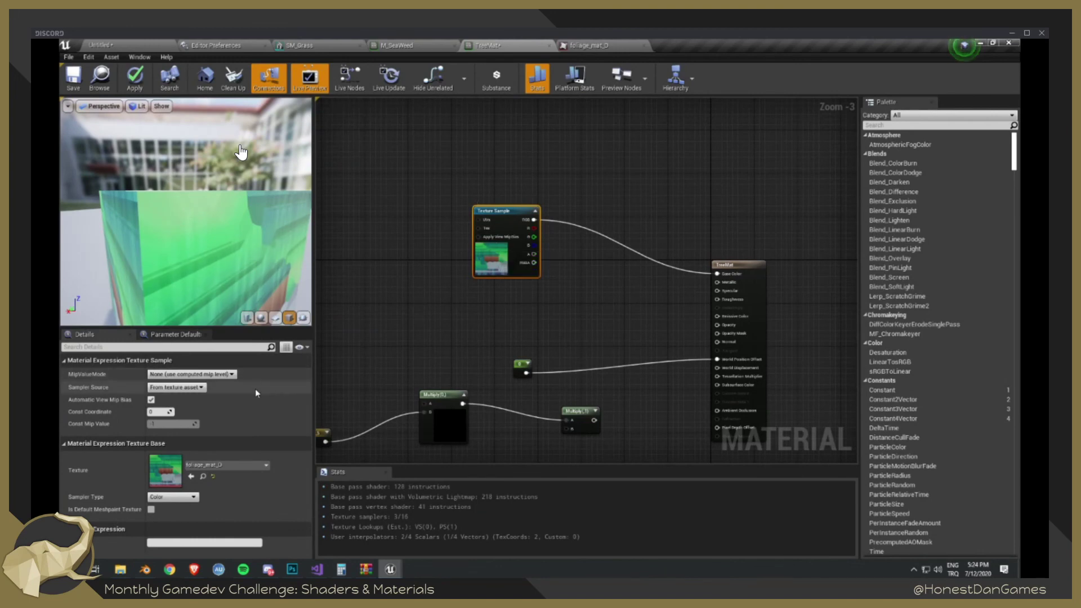
{"action": "left_click", "coordinate": [162, 497]}
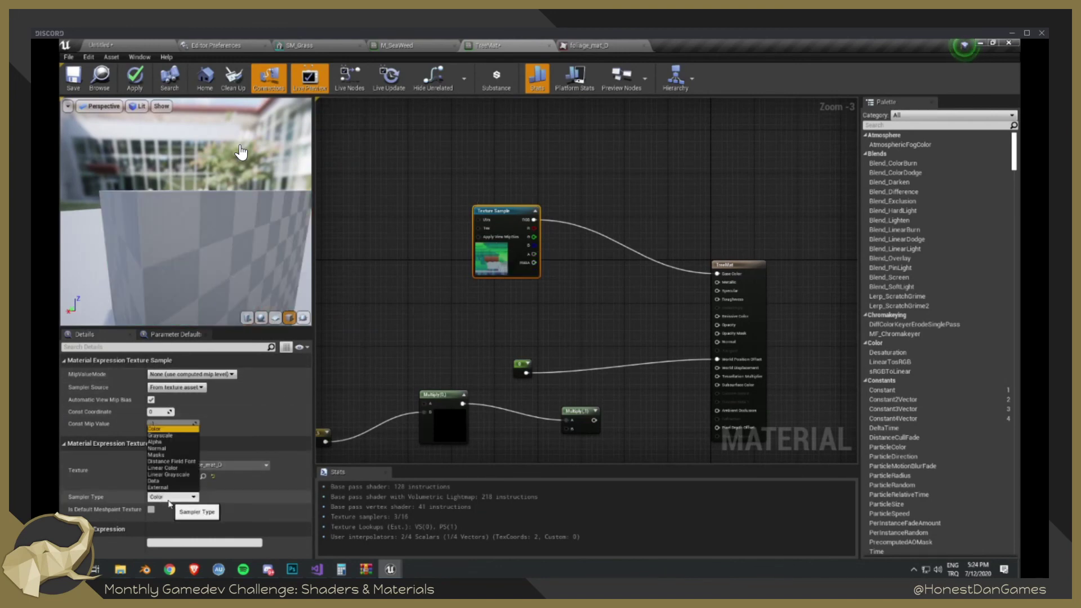
{"action": "left_click", "coordinate": [169, 500]}
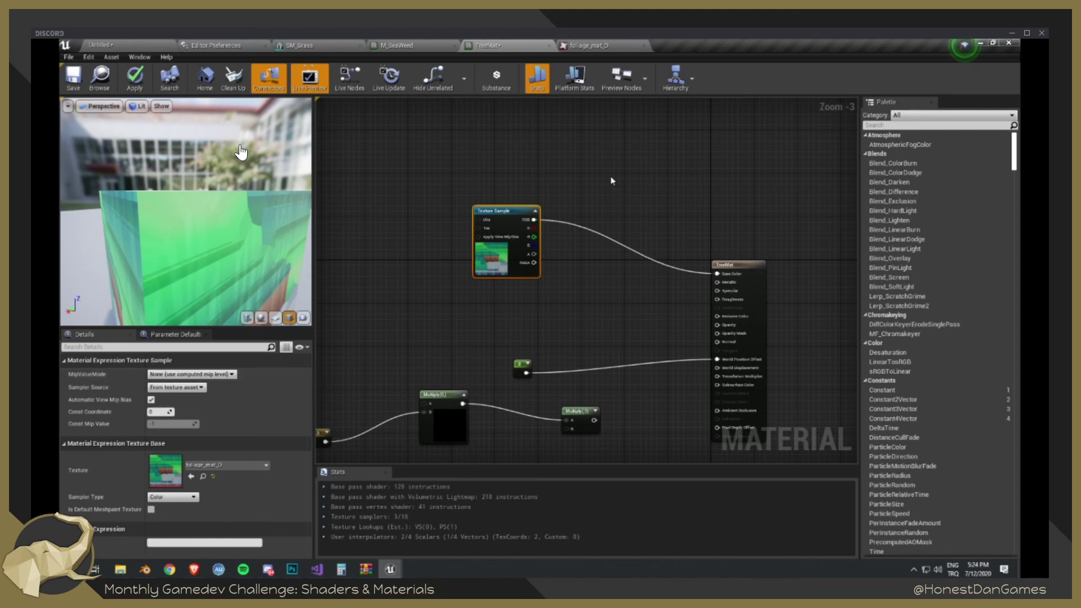
- Set the TreeMat material's shading model to Default Lit
{"action": "right_click_drag", "start_coordinate": [640, 328], "coordinate": [592, 228]}
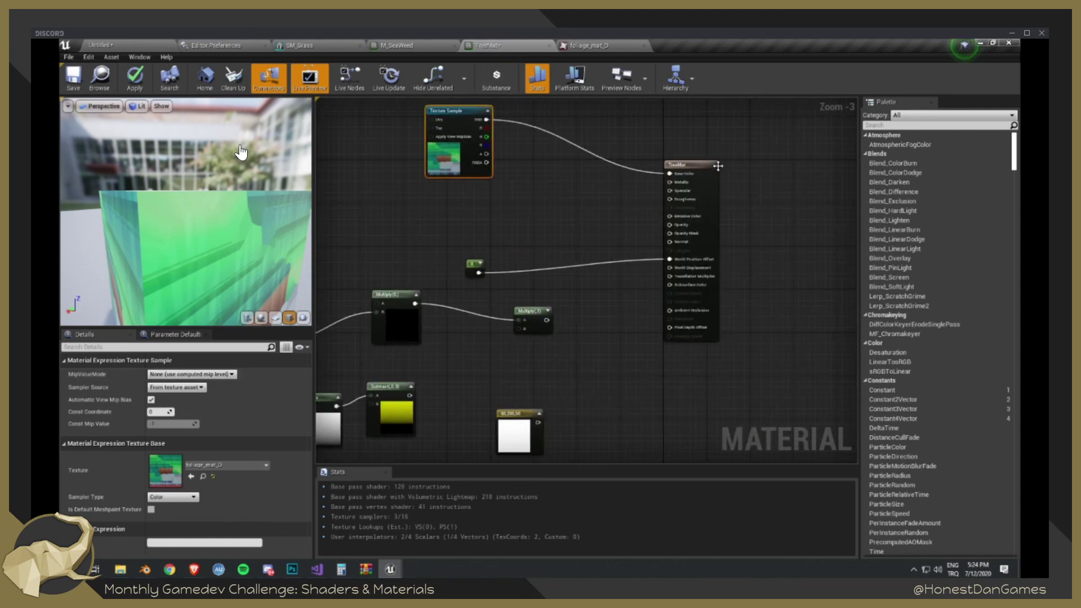
{"action": "left_click", "coordinate": [713, 170]}
{"action": "scroll", "coordinate": [162, 449], "scroll_direction": "down", "scroll_amount": 4}
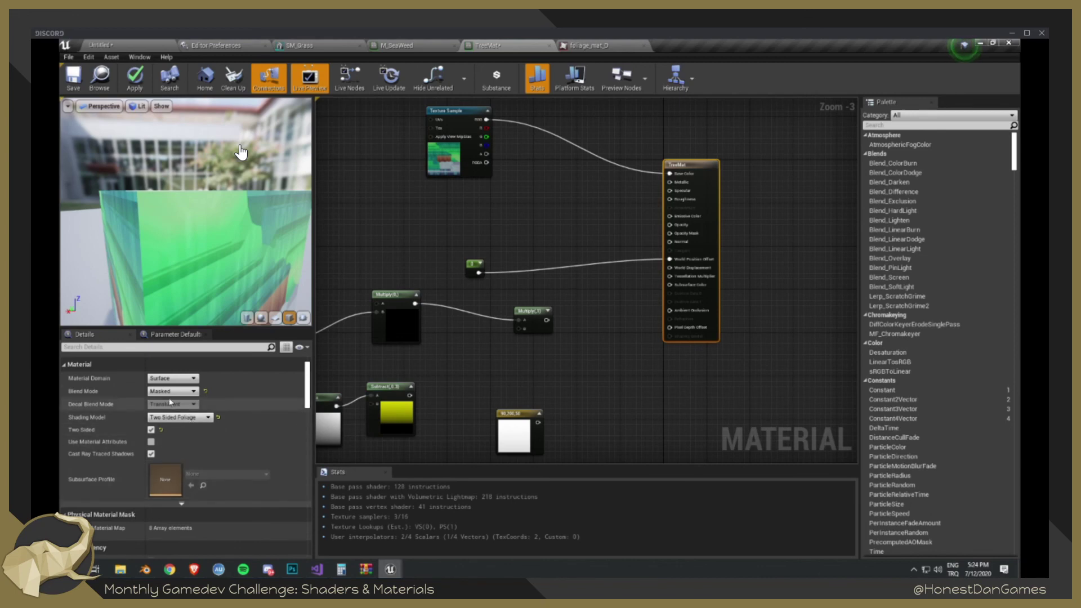
{"action": "left_click", "coordinate": [174, 417]}
{"action": "left_click", "coordinate": [163, 431]}
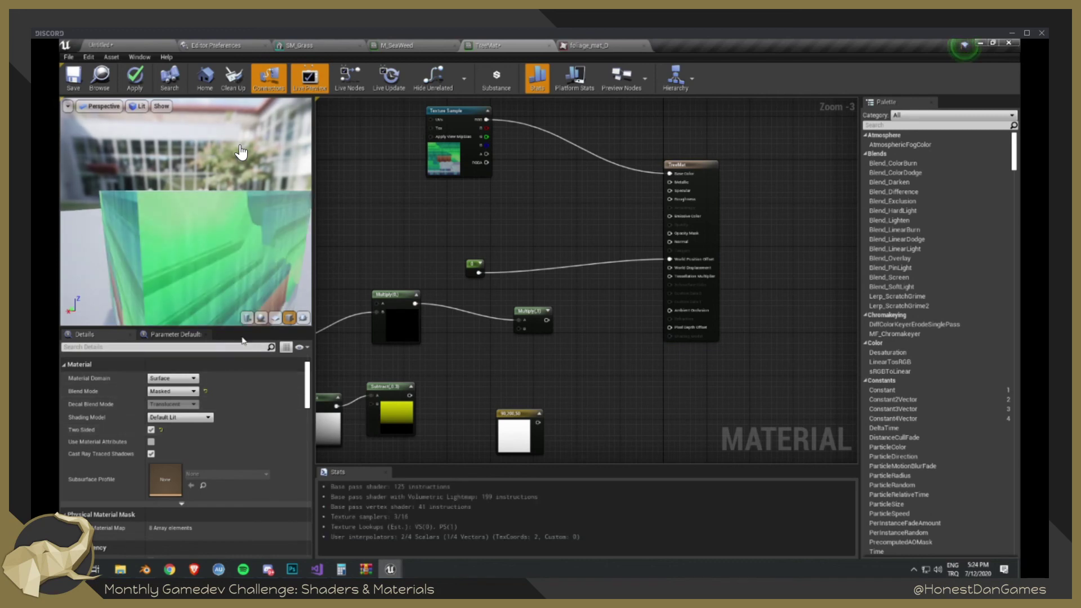
- Replace the Constant node with a Panner node wired into World Position Offset
{"action": "left_click", "coordinate": [472, 268]}
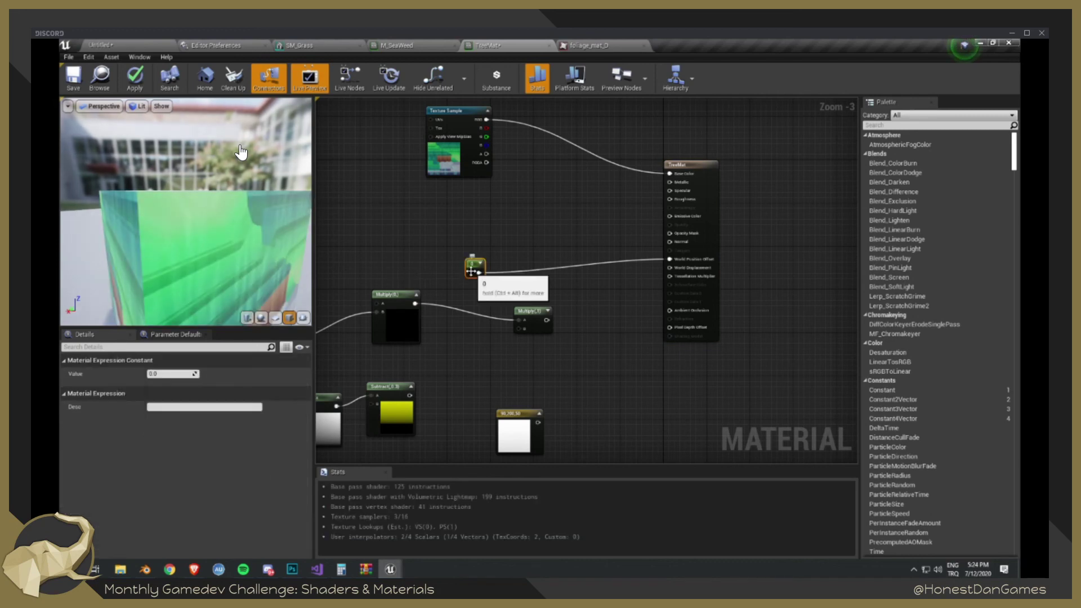
{"action": "key", "text": "Delete"}
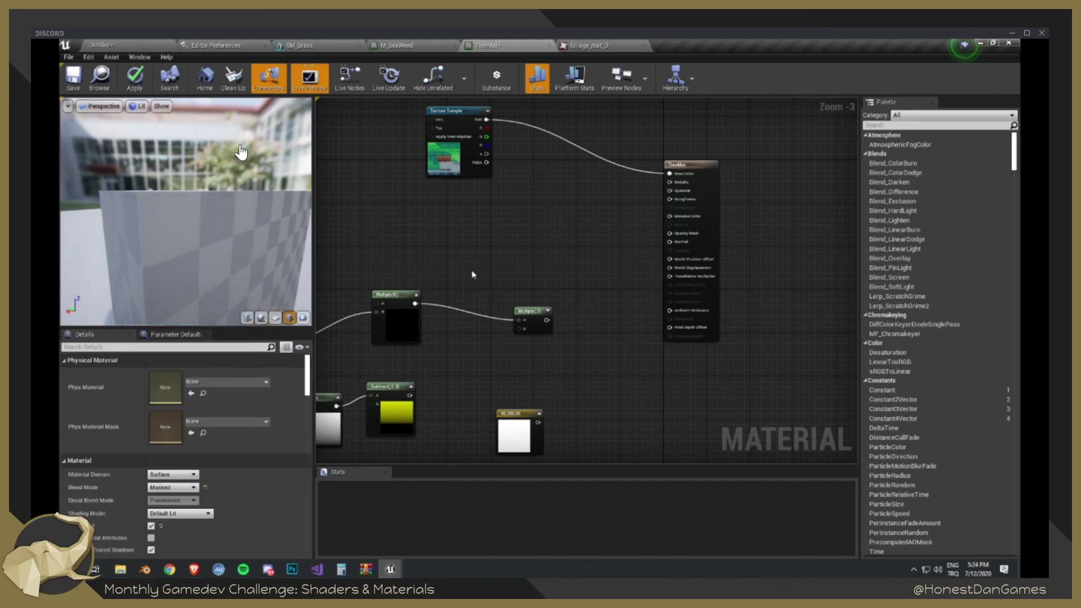
{"action": "right_click", "coordinate": [488, 244]}
{"action": "type", "text": "panner"}
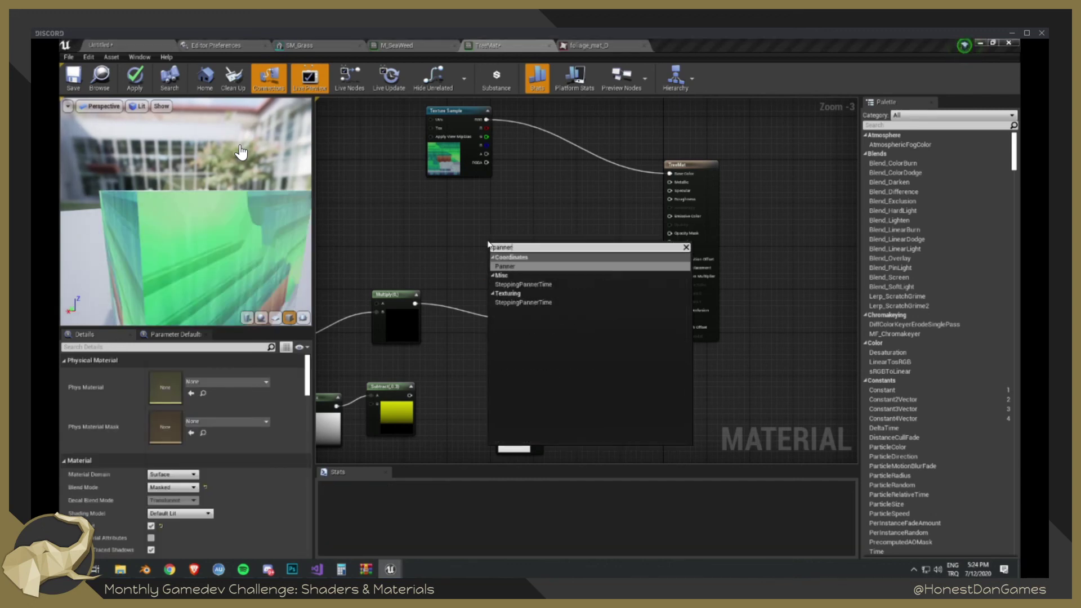
{"action": "key", "text": "Return"}
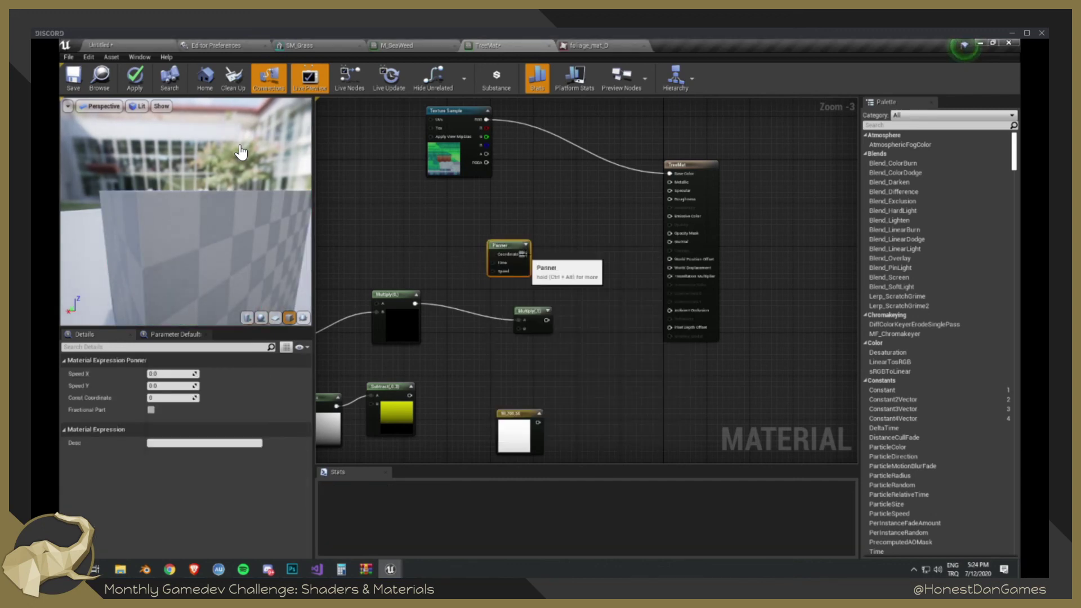
{"action": "left_click_drag", "start_coordinate": [524, 254], "coordinate": [681, 263]}
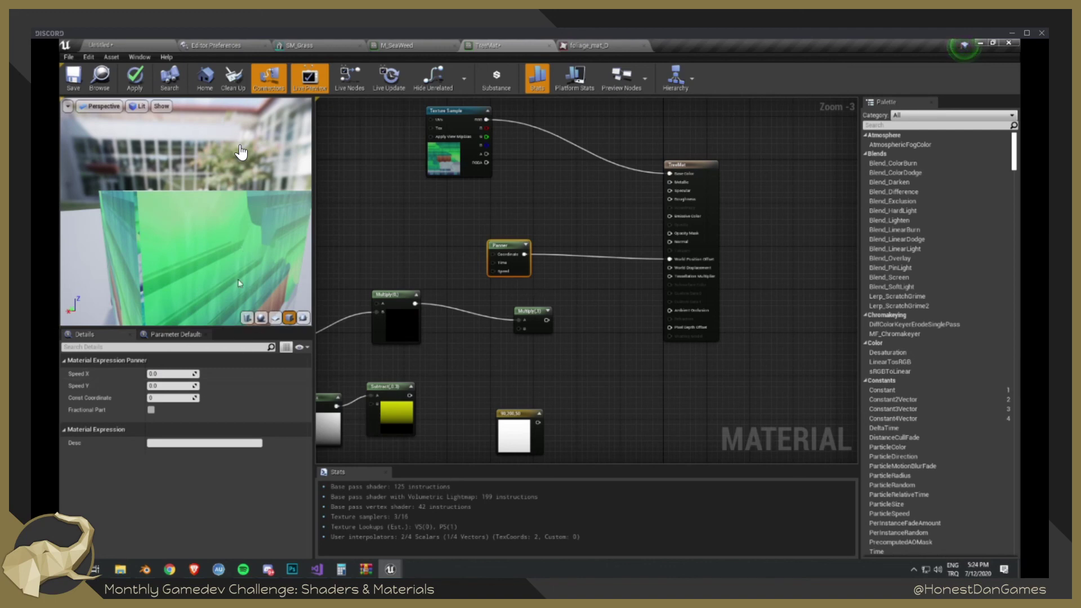
- Expand the Panner's preview and examine how it deforms the cube from several angles and distances
{"action": "left_click_drag", "start_coordinate": [192, 293], "coordinate": [205, 256]}
{"action": "scroll", "coordinate": [103, 260], "scroll_direction": "up", "scroll_amount": 3}
{"action": "scroll", "coordinate": [120, 219], "scroll_direction": "down", "scroll_amount": 5}
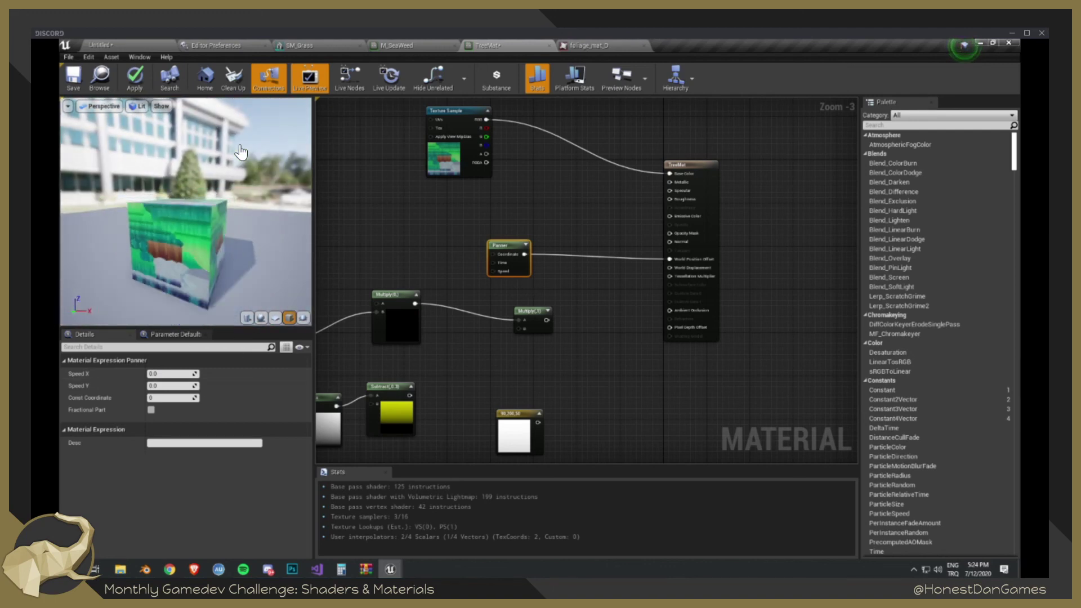
{"action": "left_click", "coordinate": [524, 245]}
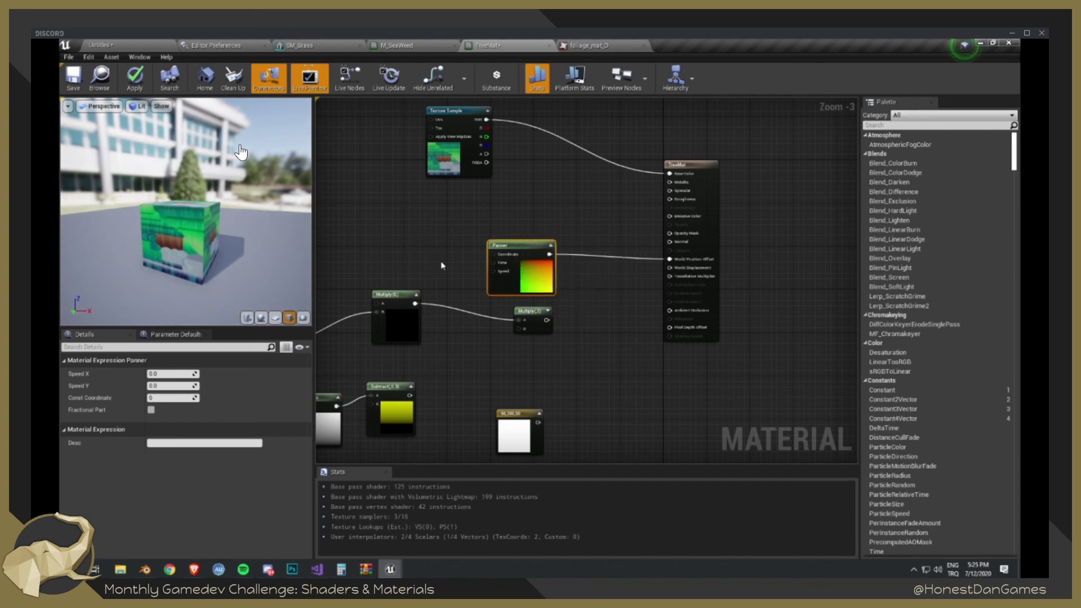
{"action": "scroll", "coordinate": [244, 222], "scroll_direction": "up", "scroll_amount": 5}
{"action": "left_click_drag", "start_coordinate": [245, 221], "coordinate": [217, 231]}
{"action": "scroll", "coordinate": [209, 217], "scroll_direction": "down", "scroll_amount": 4}
{"action": "scroll", "coordinate": [208, 217], "scroll_direction": "up", "scroll_amount": 5}
{"action": "scroll", "coordinate": [208, 217], "scroll_direction": "down", "scroll_amount": 3}
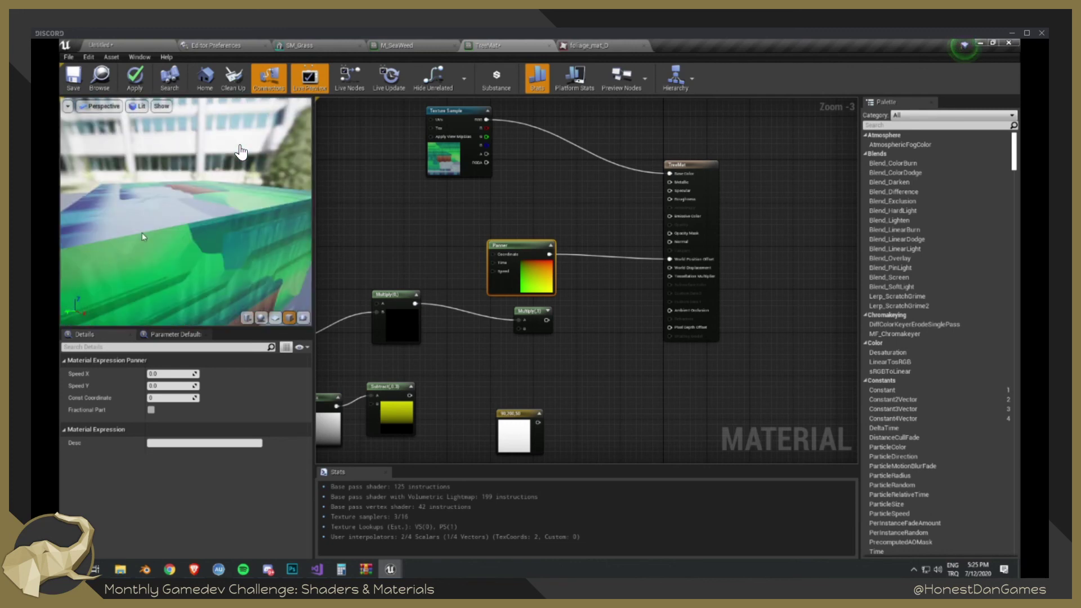
{"action": "left_click_drag", "start_coordinate": [141, 233], "coordinate": [169, 242]}
{"action": "mouse_move", "coordinate": [241, 152]}
{"action": "left_mouse_down"}
{"action": "mouse_move", "coordinate": [219, 143]}
{"action": "mouse_move", "coordinate": [231, 163]}
{"action": "mouse_move", "coordinate": [240, 152]}
{"action": "left_mouse_up"}
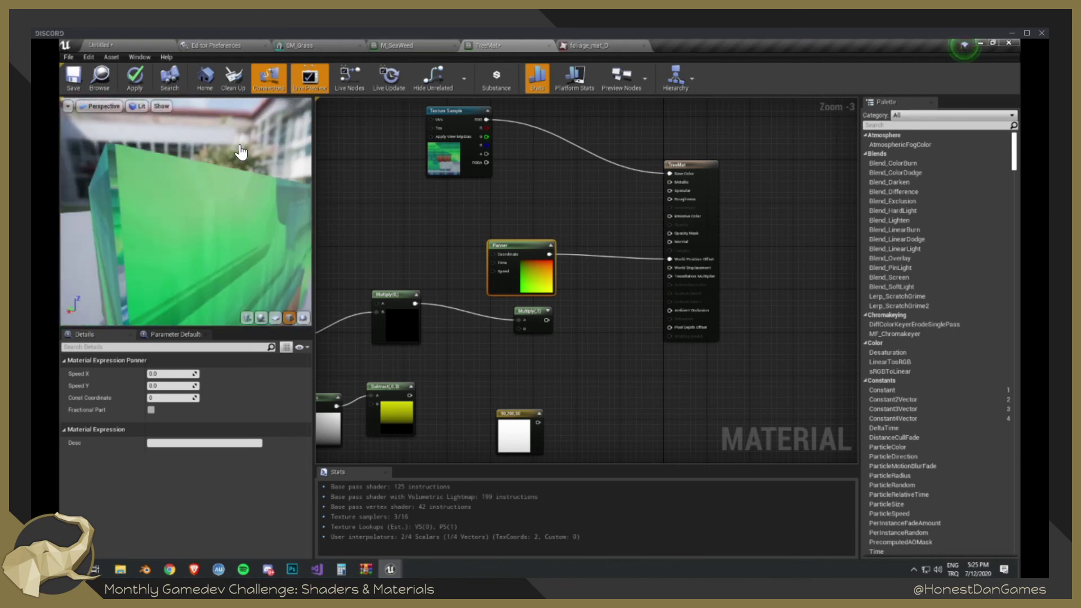
{"action": "left_click_drag", "start_coordinate": [136, 211], "coordinate": [127, 241]}
{"action": "mouse_move", "coordinate": [193, 249]}
{"action": "left_mouse_down"}
{"action": "mouse_move", "coordinate": [211, 233]}
{"action": "mouse_move", "coordinate": [211, 253]}
{"action": "left_mouse_up"}
{"action": "scroll", "coordinate": [194, 249], "scroll_direction": "down", "scroll_amount": 5}
{"action": "left_click_drag", "start_coordinate": [251, 217], "coordinate": [223, 221]}
{"action": "scroll", "coordinate": [204, 225], "scroll_direction": "up", "scroll_amount": 5}
{"action": "scroll", "coordinate": [201, 230], "scroll_direction": "down", "scroll_amount": 5}
{"action": "scroll", "coordinate": [190, 227], "scroll_direction": "up", "scroll_amount": 5}
{"action": "scroll", "coordinate": [184, 233], "scroll_direction": "down", "scroll_amount": 5}
- Replace the Panner with a Constant of 0.5 feeding World Position Offset, and examine the preview cube
{"action": "key", "text": "Delete"}
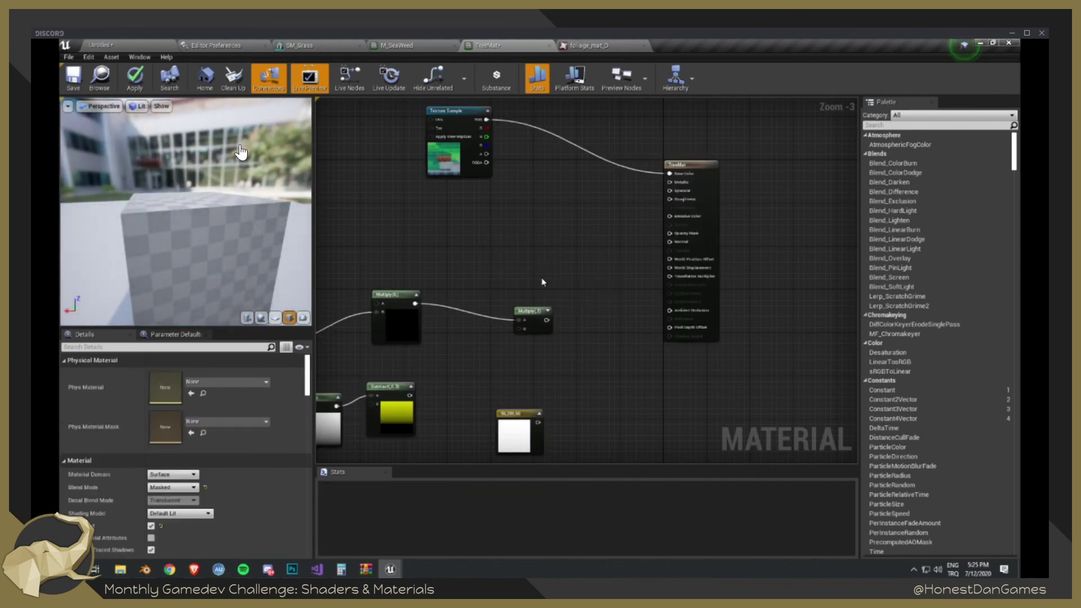
{"action": "left_click", "coordinate": [561, 244]}
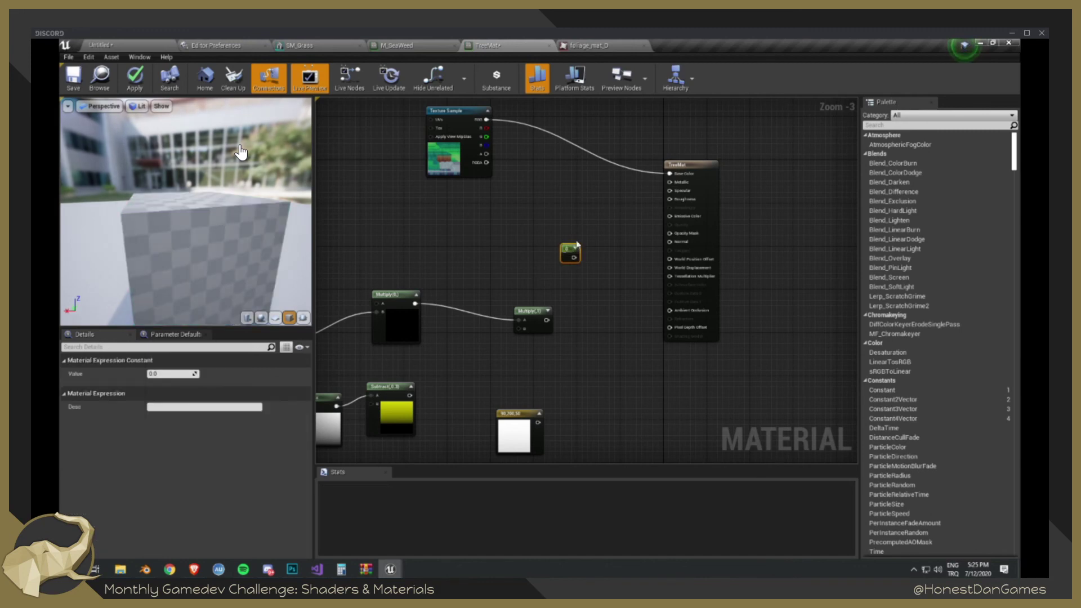
{"action": "left_click_drag", "start_coordinate": [574, 257], "coordinate": [670, 259]}
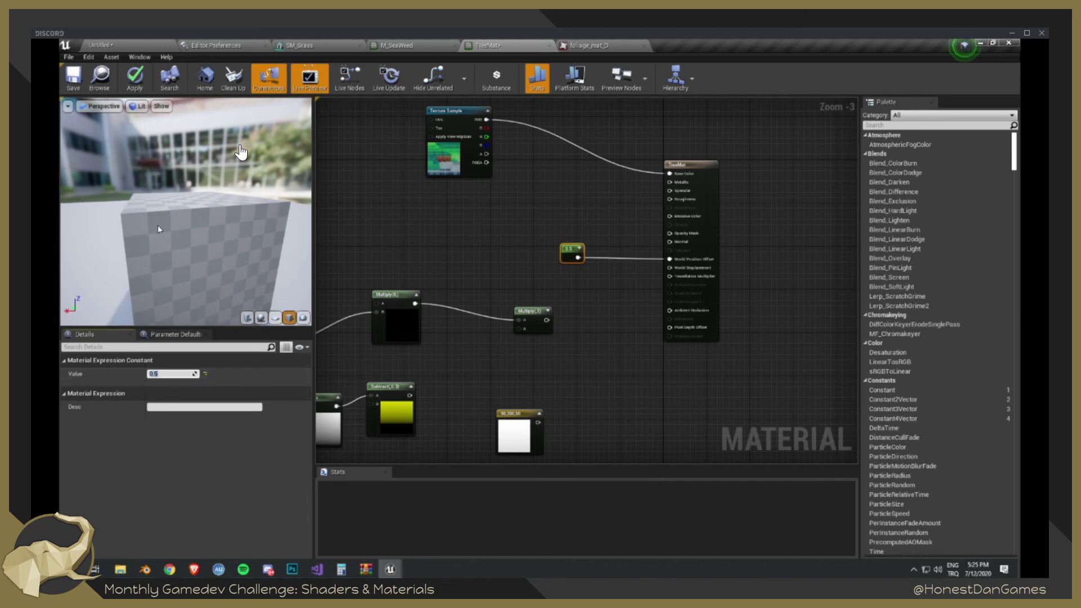
{"action": "left_click_drag", "start_coordinate": [159, 228], "coordinate": [214, 211]}
{"action": "scroll", "coordinate": [192, 236], "scroll_direction": "down", "scroll_amount": 4}
{"action": "scroll", "coordinate": [202, 239], "scroll_direction": "up", "scroll_amount": 8}
{"action": "scroll", "coordinate": [203, 258], "scroll_direction": "up", "scroll_amount": 4}
{"action": "scroll", "coordinate": [237, 214], "scroll_direction": "down", "scroll_amount": 3}
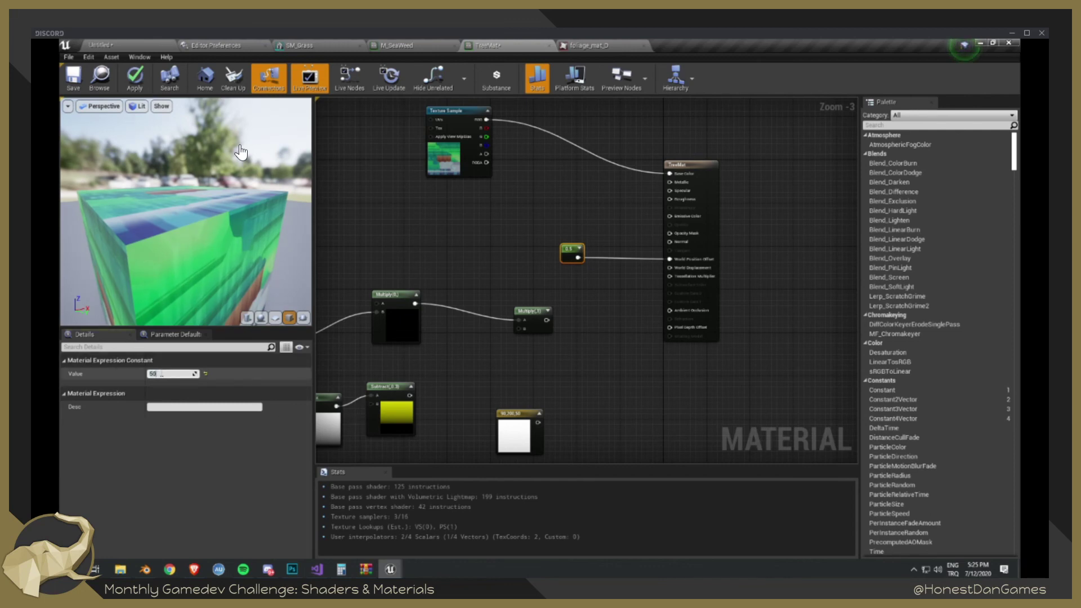
- Set the Constant's value to 50 and examine the cube up close and from another angle
{"action": "key", "text": "Return"}
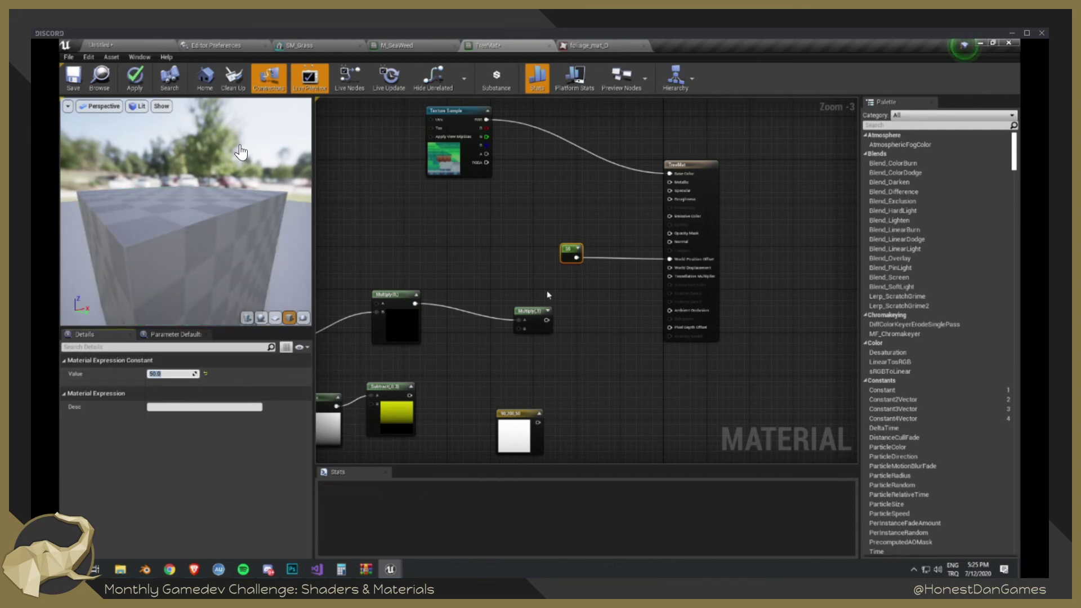
{"action": "scroll", "coordinate": [135, 203], "scroll_direction": "up", "scroll_amount": 3}
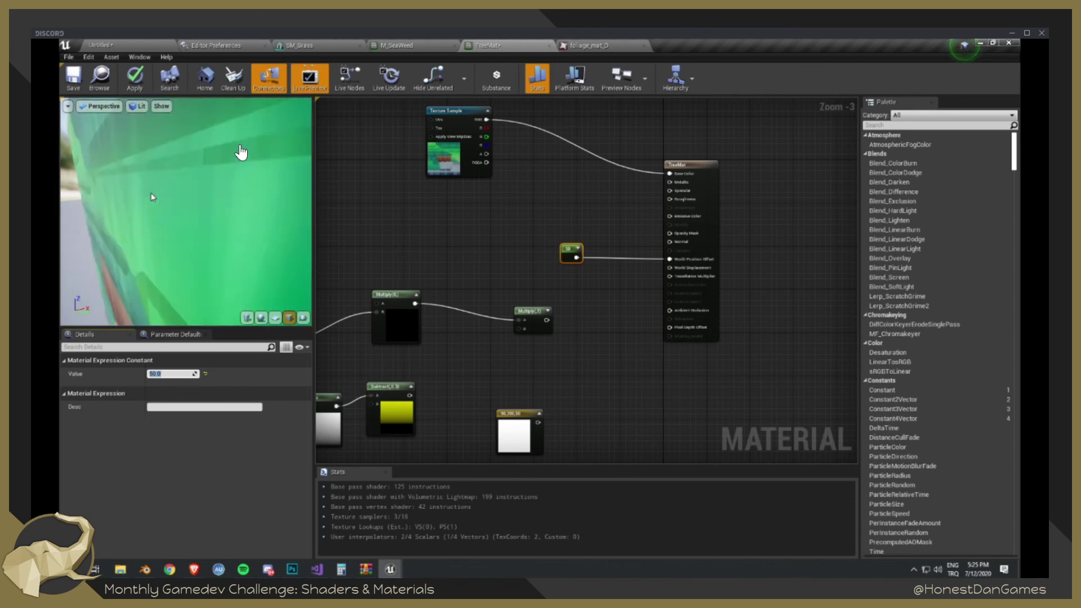
{"action": "scroll", "coordinate": [152, 198], "scroll_direction": "down", "scroll_amount": 3}
{"action": "mouse_move", "coordinate": [266, 206]}
{"action": "left_mouse_down"}
{"action": "mouse_move", "coordinate": [293, 224]}
{"action": "mouse_move", "coordinate": [292, 204]}
{"action": "mouse_move", "coordinate": [276, 205]}
{"action": "mouse_move", "coordinate": [276, 219]}
{"action": "left_mouse_up"}
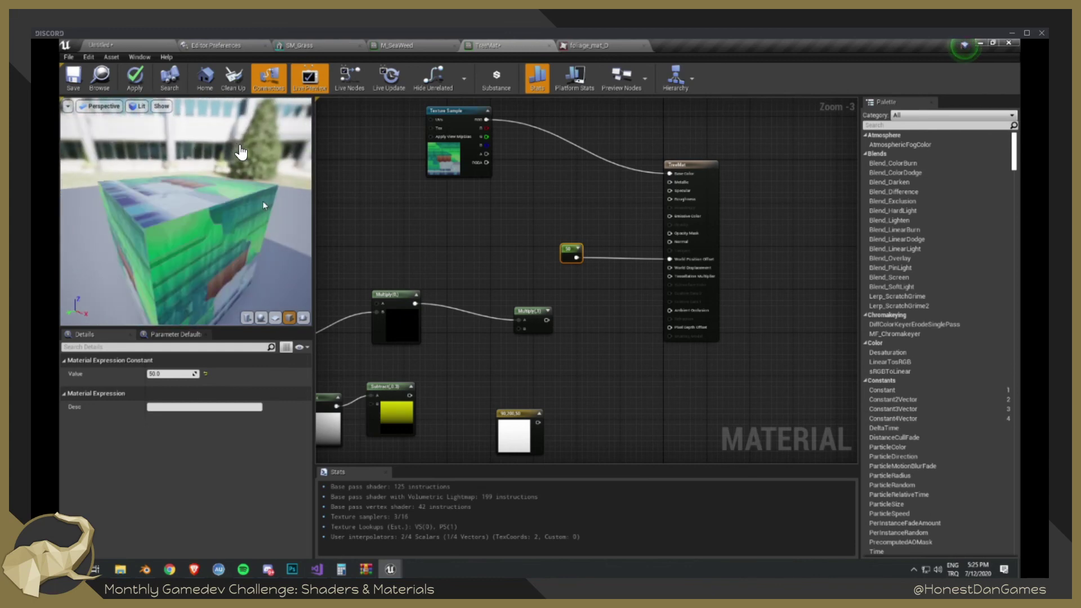